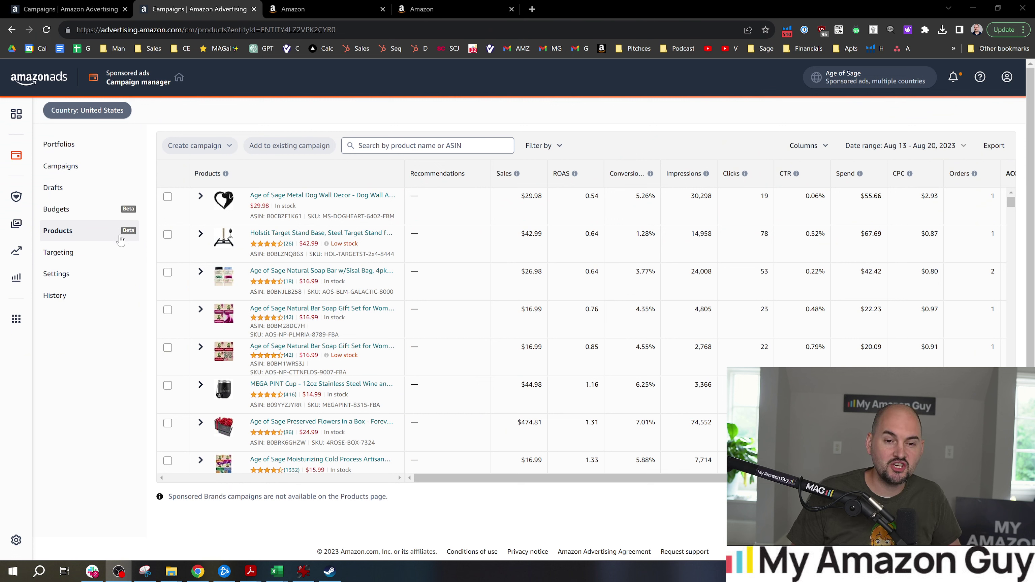
# Review the advertised products and their performance metrics on the Products page for Aug 13 - Aug 20, 2023.
pyautogui.click(119, 241)
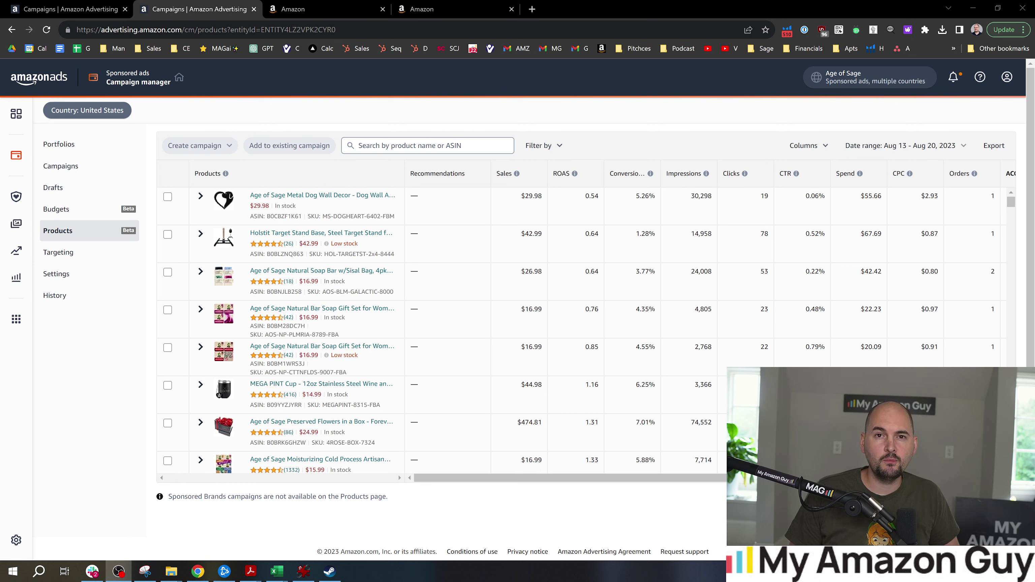
pyautogui.hotkey('alt', 'Tab')
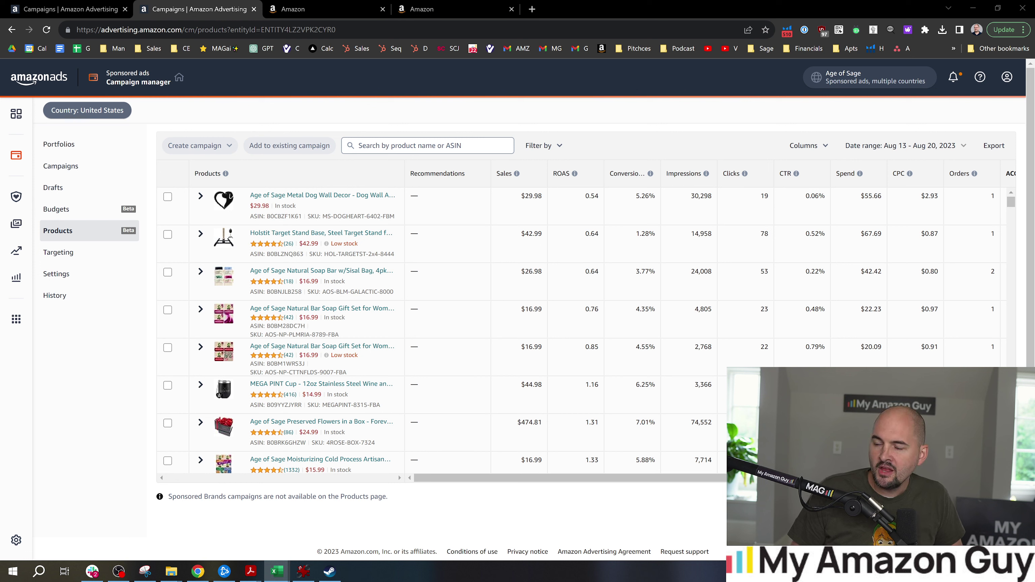
pyautogui.click(568, 124)
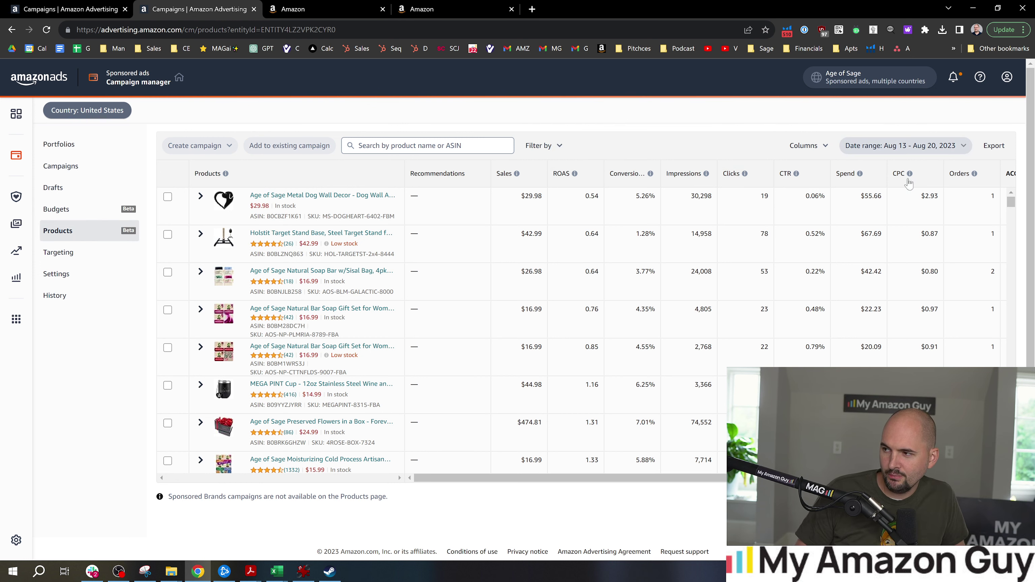
pyautogui.scroll(-10, 420, 314)
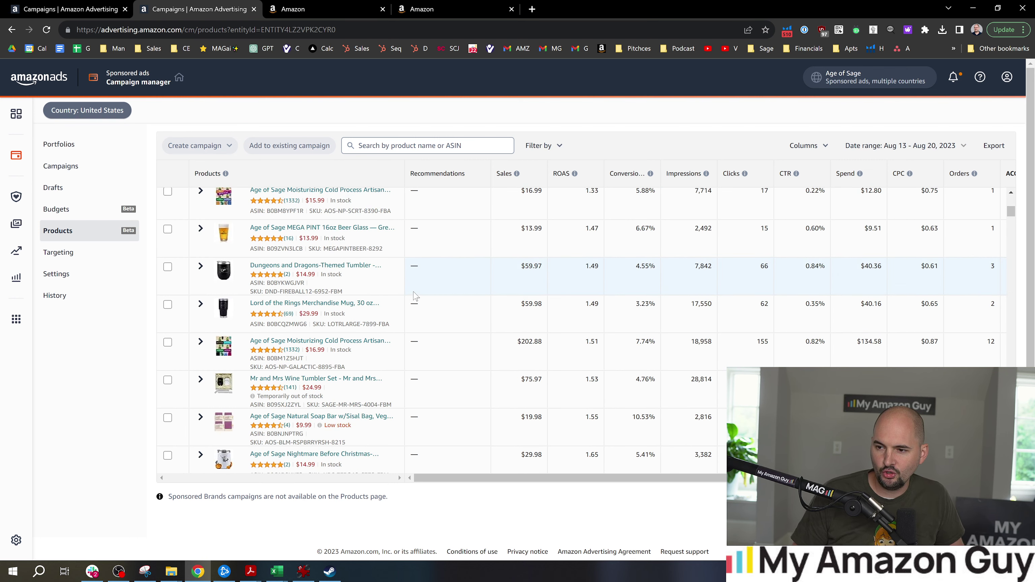
pyautogui.scroll(5, 414, 351)
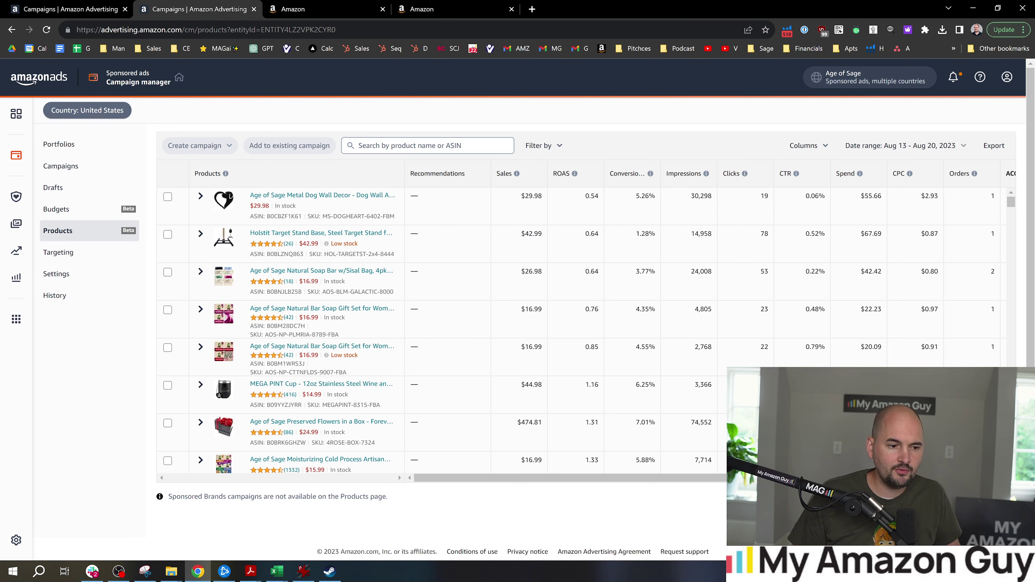
# Switch to Excel to examine the column headers of the Products_Aug_20_2023 export, and return to the Products page in the browser.
pyautogui.hotkey('alt', 'Tab')
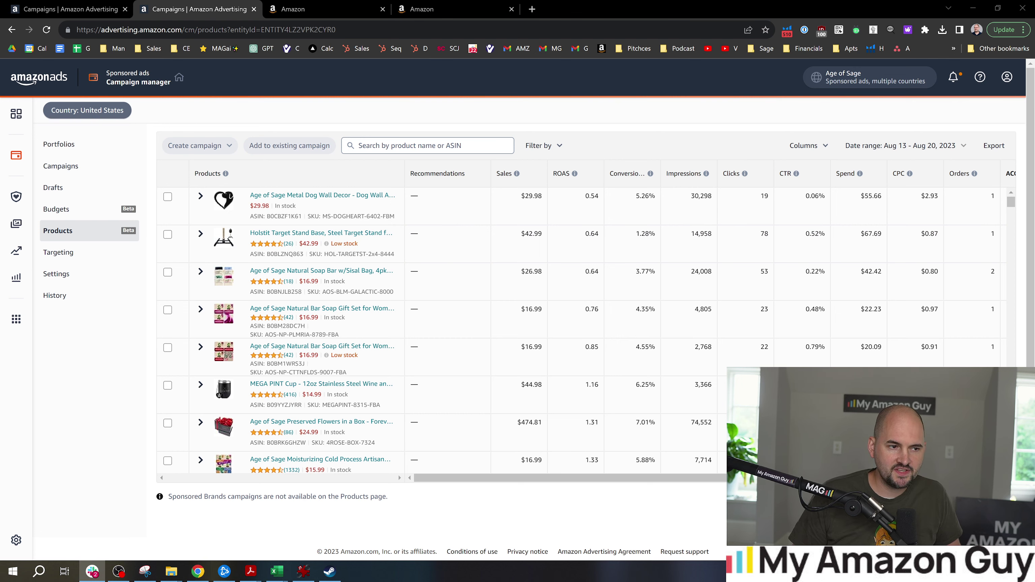
pyautogui.doubleClick(591, 144)
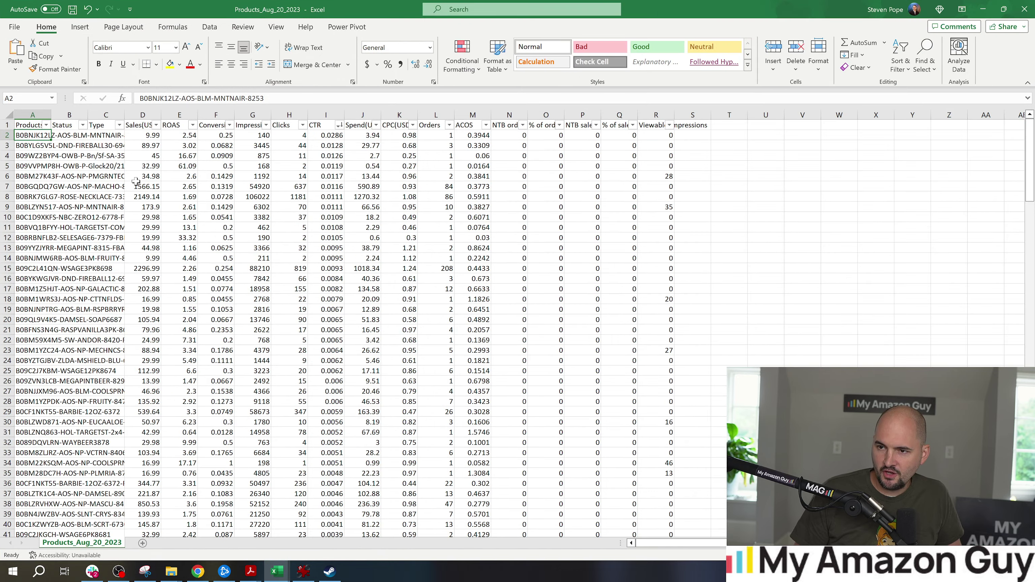
pyautogui.click(8, 124)
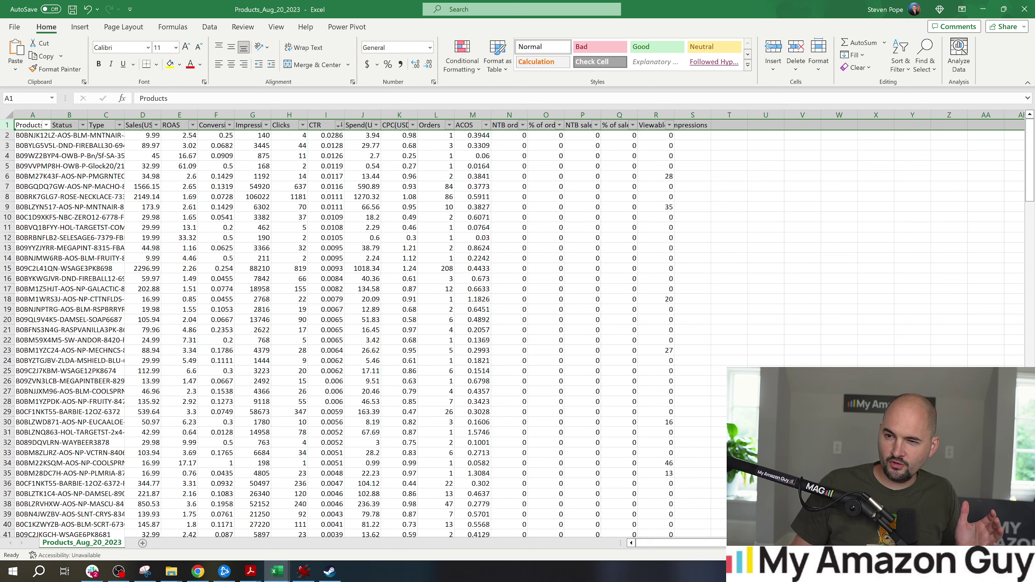
pyautogui.click(64, 125)
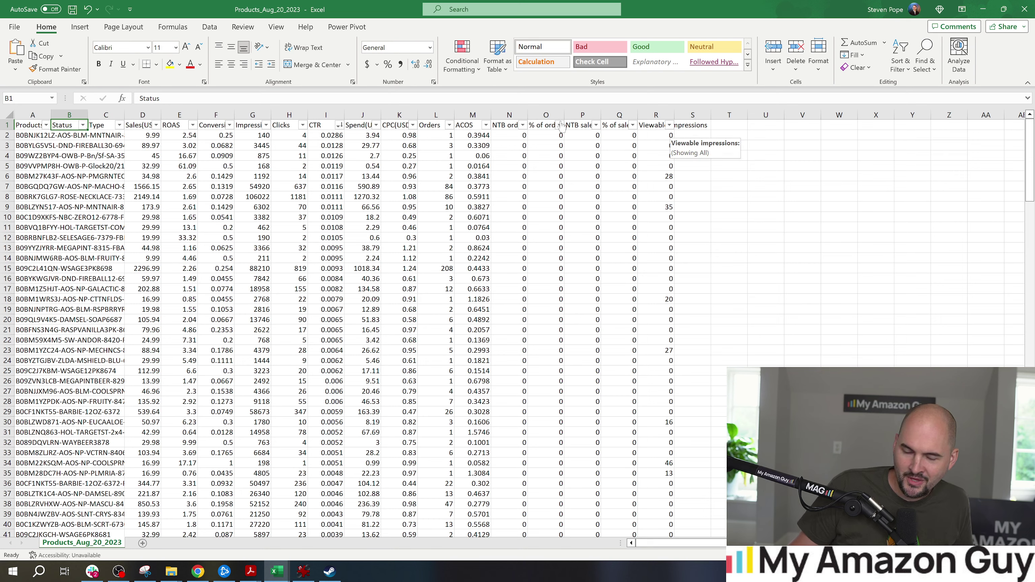
pyautogui.click(1003, 10)
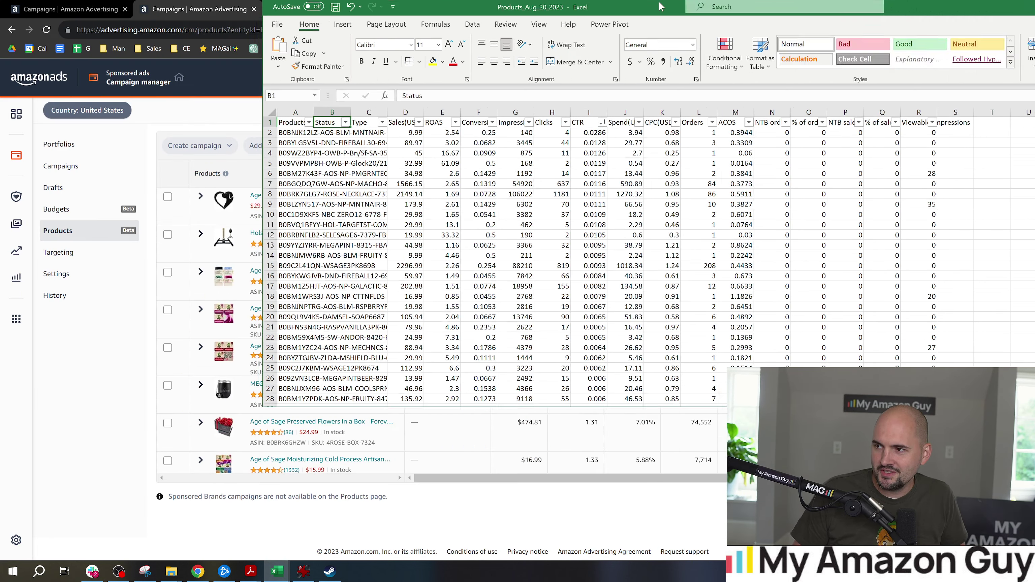
pyautogui.moveTo(972, 8); pyautogui.dragTo(45, 213)
pyautogui.moveTo(584, 139); pyautogui.dragTo(430, 178)
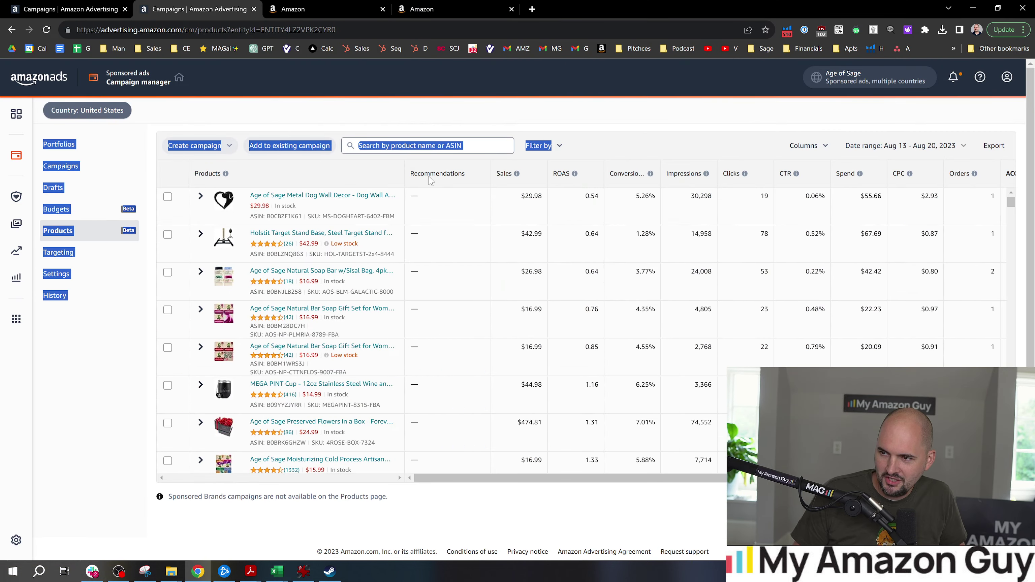
# Copy ASIN B0C1T95V5X from the sisal listings in Seller Central inventory and search the advertised products for it.
pyautogui.click(359, 145)
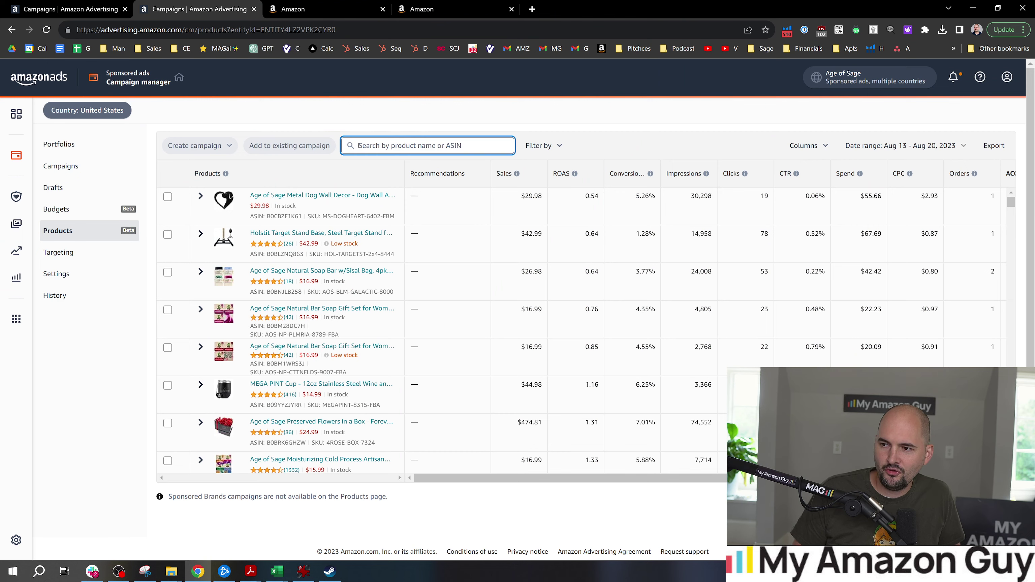
pyautogui.click(319, 15)
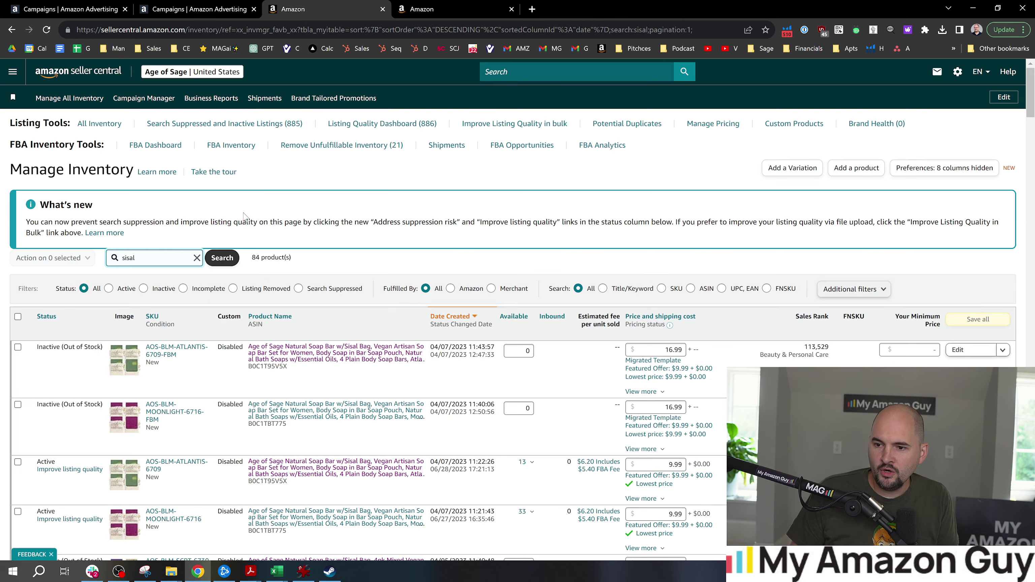
pyautogui.click(196, 9)
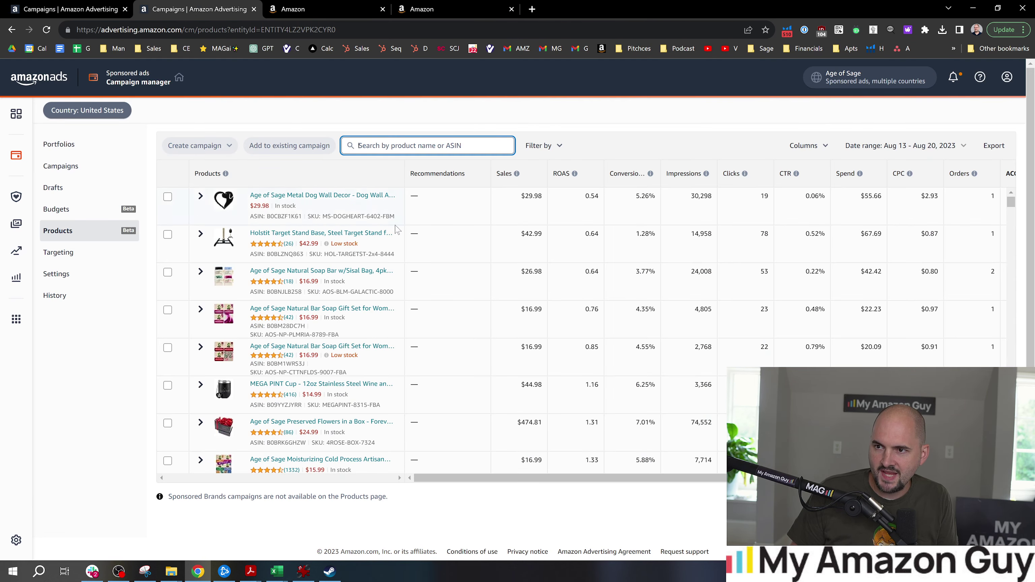
pyautogui.moveTo(462, 145); pyautogui.dragTo(406, 147)
pyautogui.write('B0C1T95V5X')
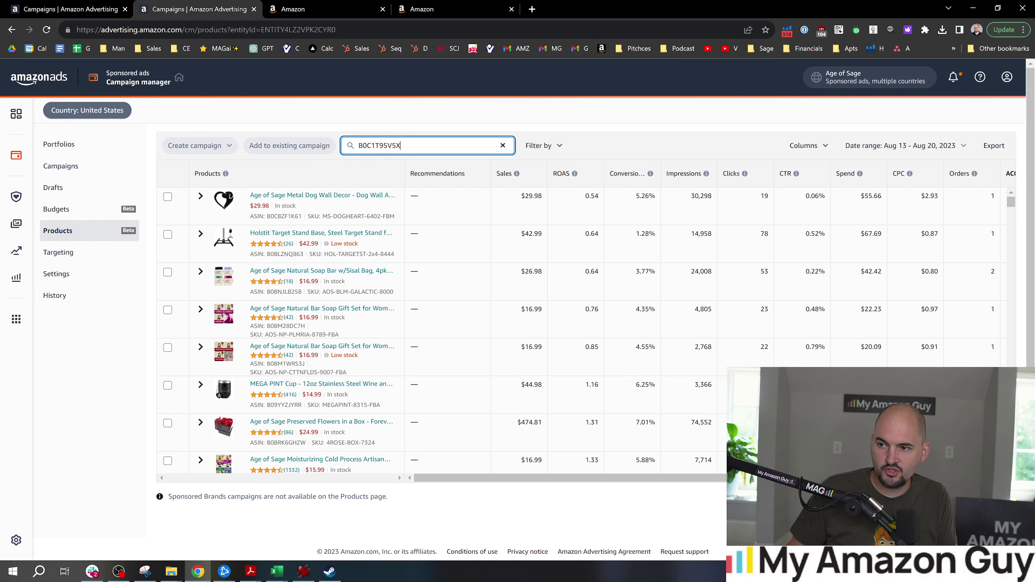
pyautogui.press('Return')
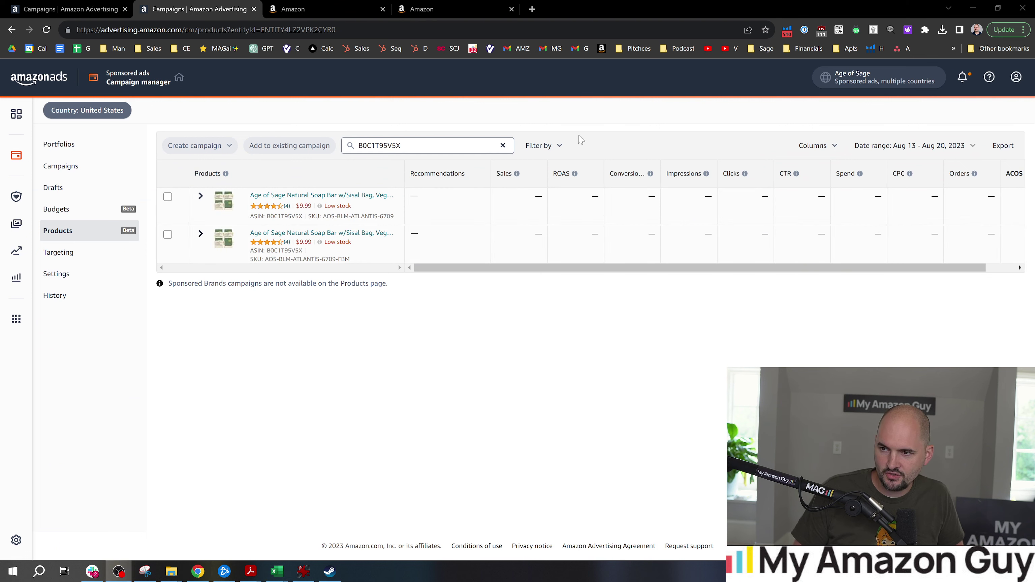
# Inspect the campaigns under both B0C1T95V5X listings and expand the FBM listing's first exact-match campaign to its ad group.
pyautogui.click(200, 196)
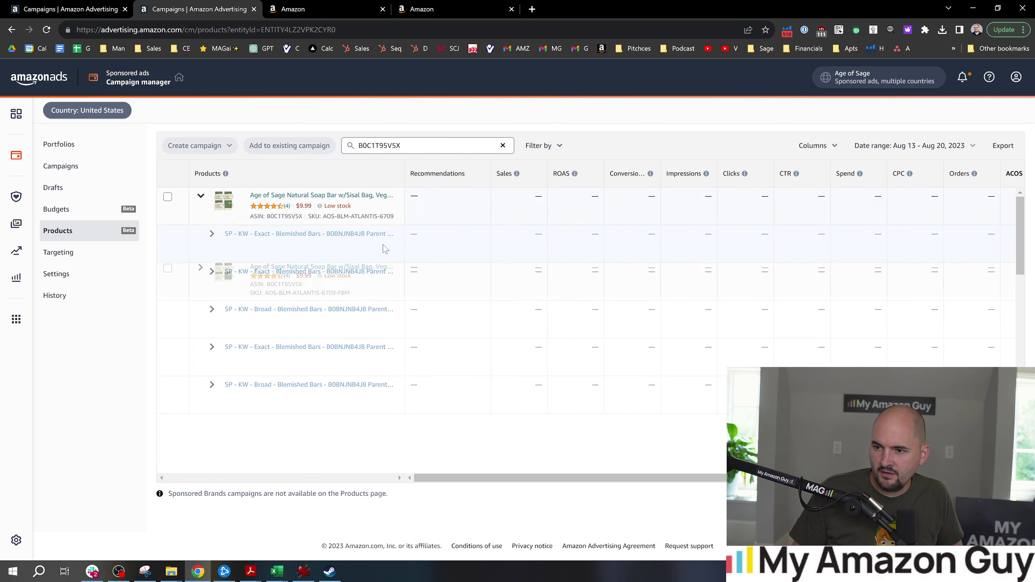
pyautogui.scroll(-2, 352, 231)
pyautogui.scroll(2, 351, 231)
pyautogui.click(201, 196)
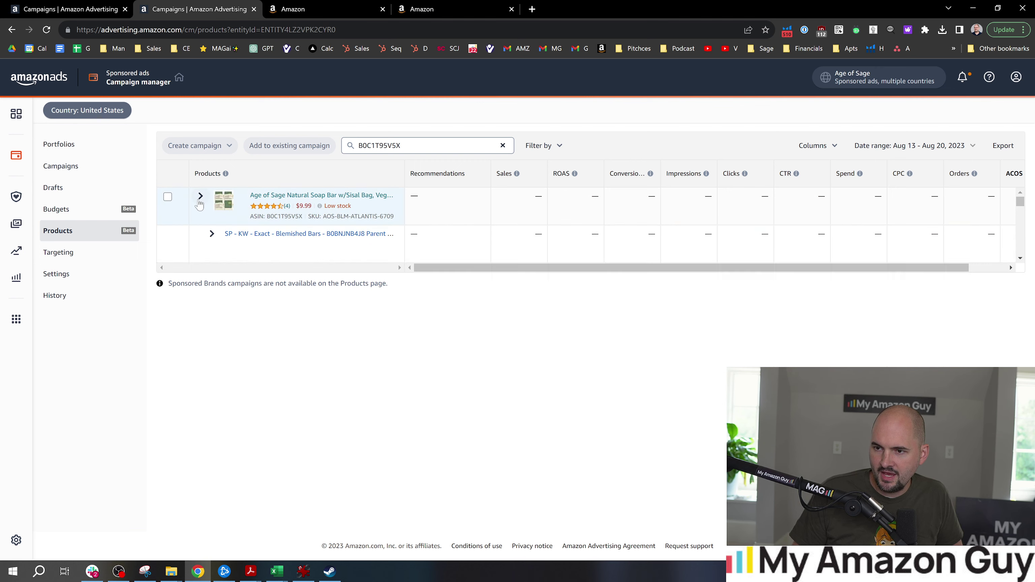
pyautogui.click(201, 233)
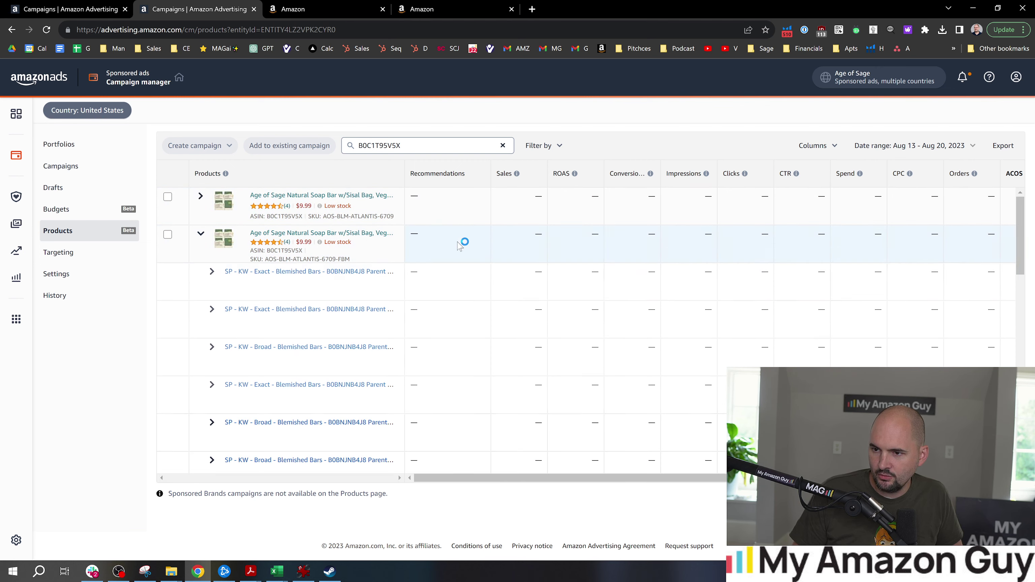
pyautogui.scroll(-2, 476, 352)
pyautogui.scroll(2, 244, 285)
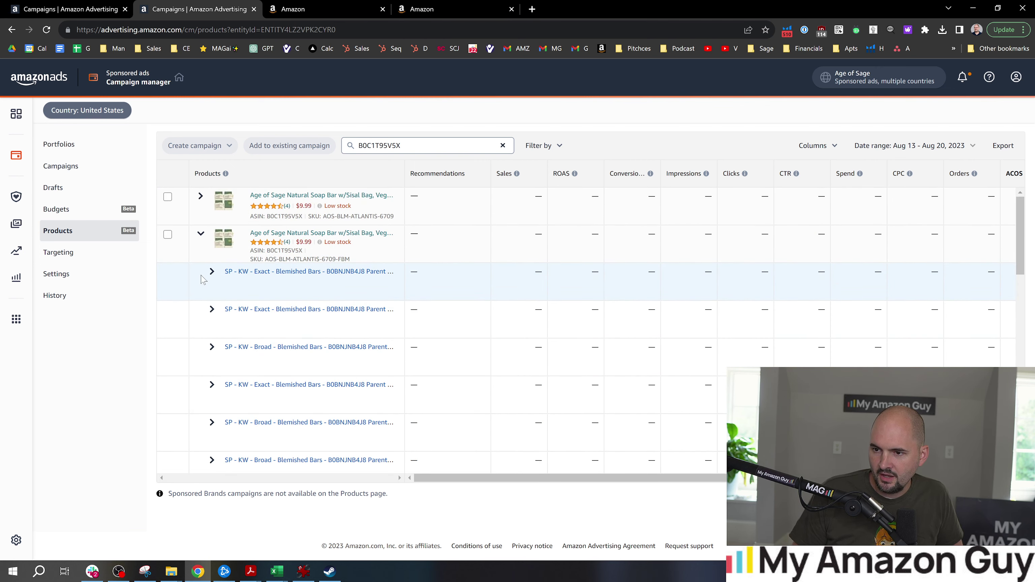
pyautogui.click(211, 272)
# Copy the ASIN of the active AOS-BLM-ATLANTIS-6709 listing from the inventory and rerun the advertised products search for B0C1T95V5X.
pyautogui.click(300, 10)
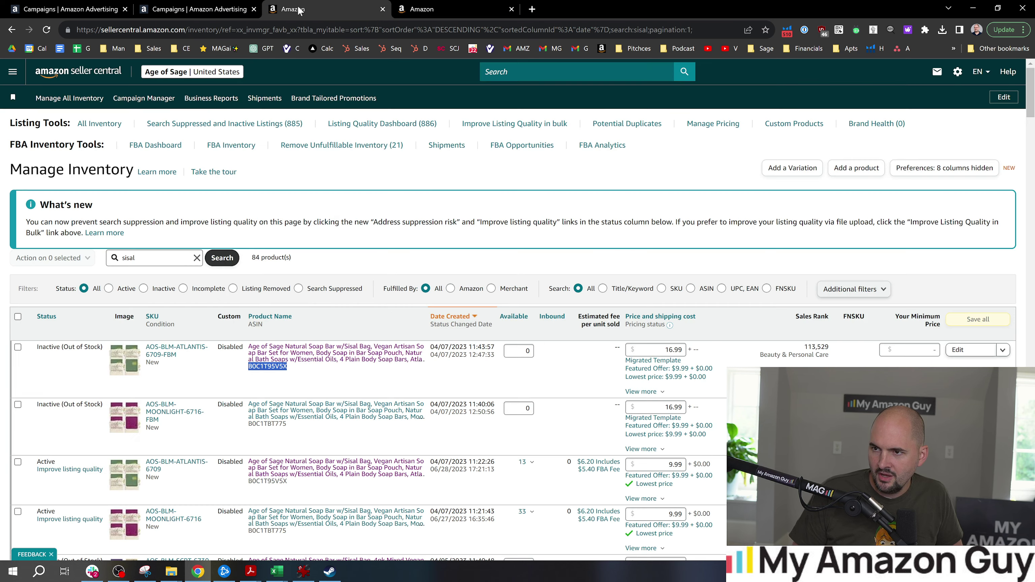
pyautogui.scroll(-2, 334, 375)
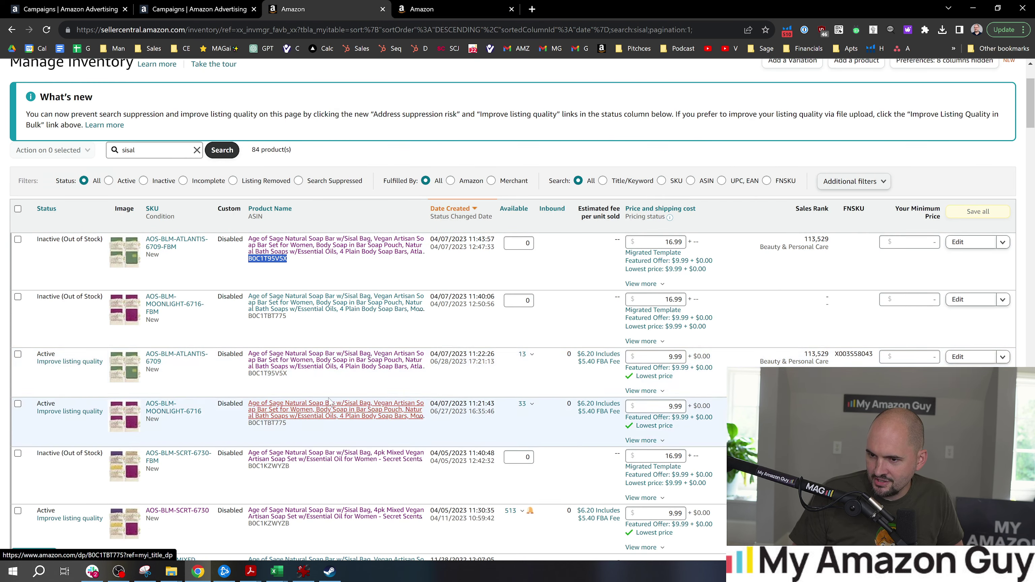
pyautogui.click(267, 258)
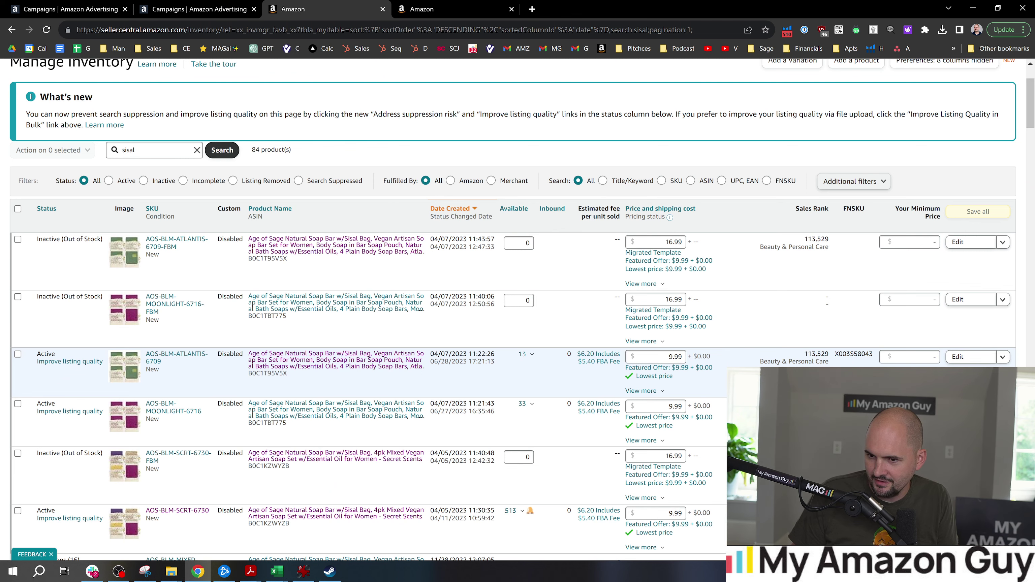
pyautogui.doubleClick(267, 373)
pyautogui.click(196, 9)
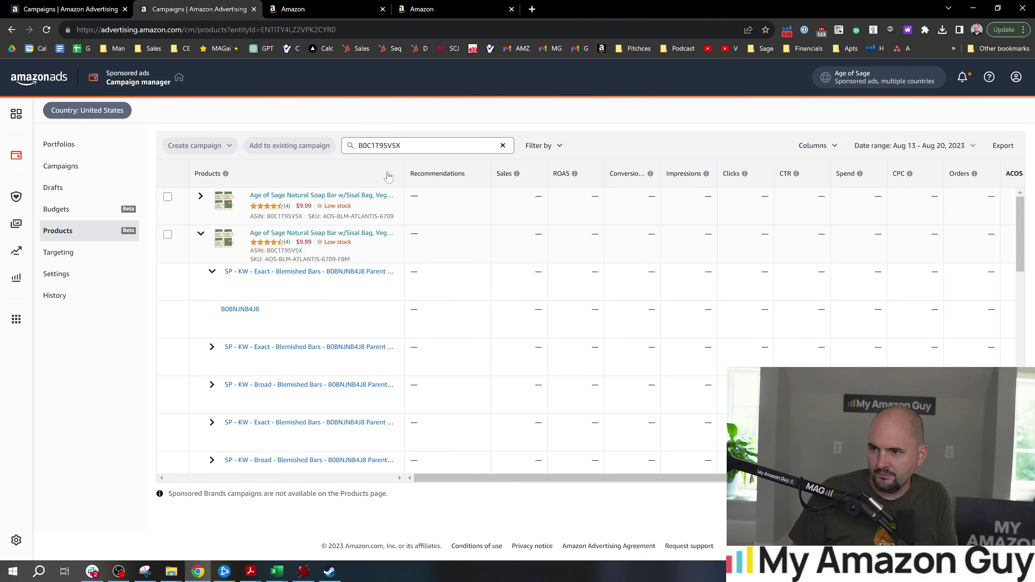
pyautogui.click(401, 145)
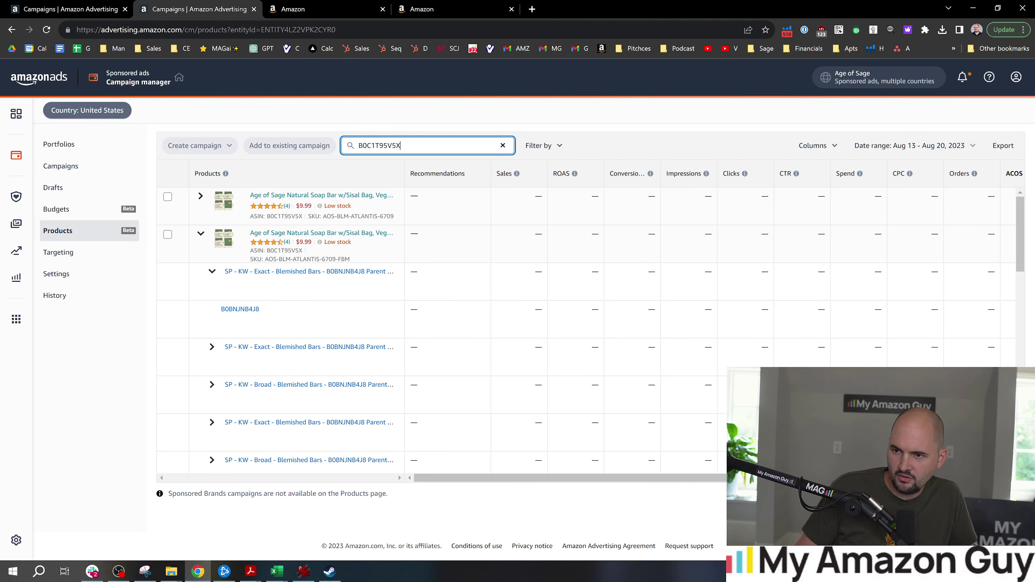
pyautogui.press('Return')
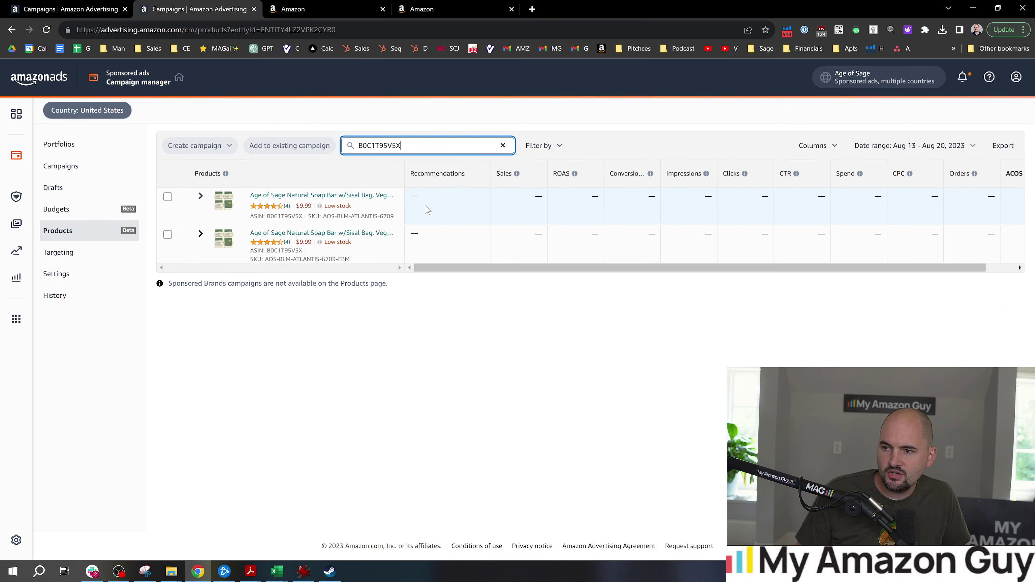
# Open ad group B0BNJNB4J8 from the AOS-BLM-ATLANTIS-6709 listing's first exact-match campaign, and return to the Products page with the listing collapsed.
pyautogui.click(200, 197)
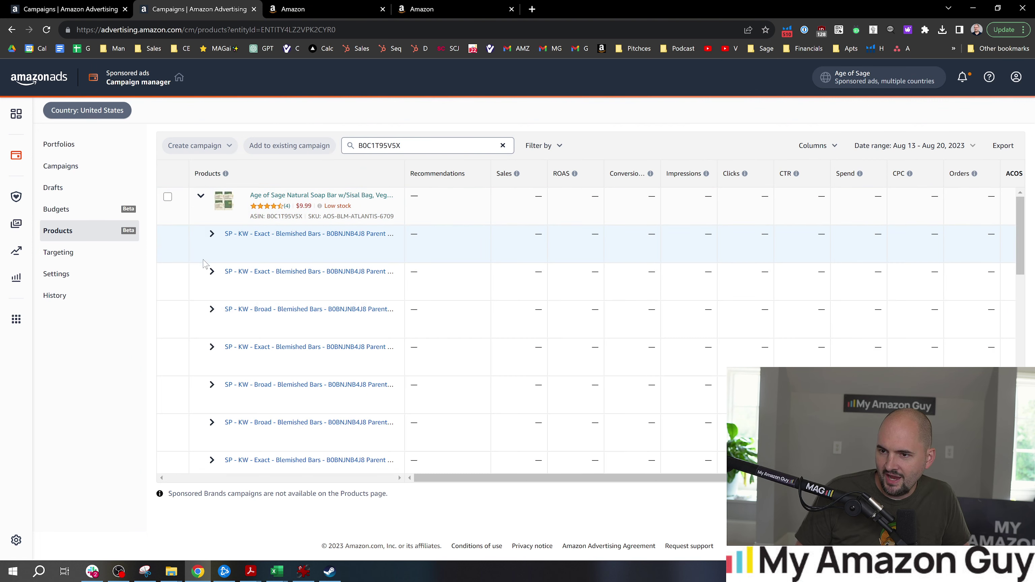
pyautogui.click(211, 233)
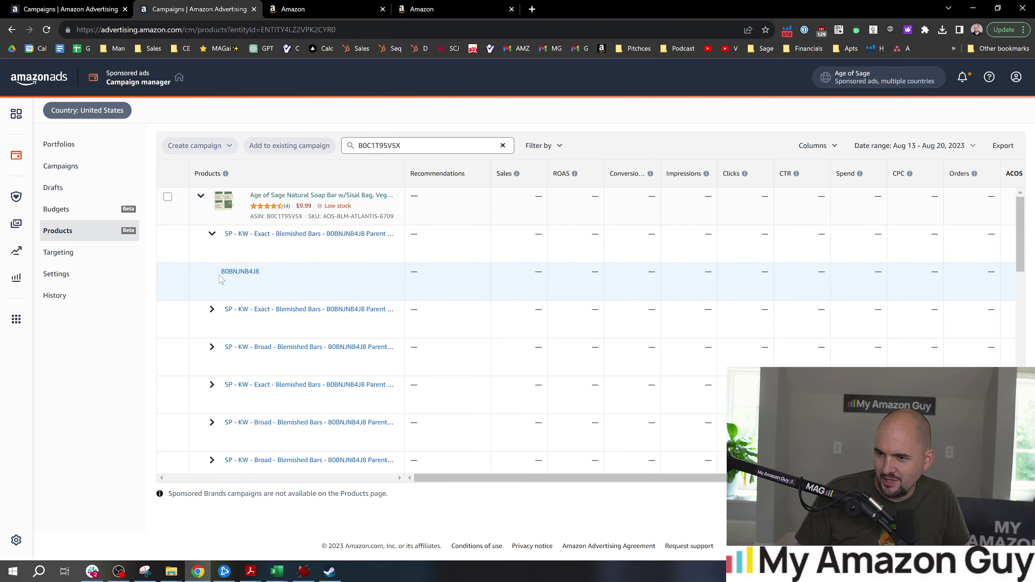
pyautogui.click(223, 271)
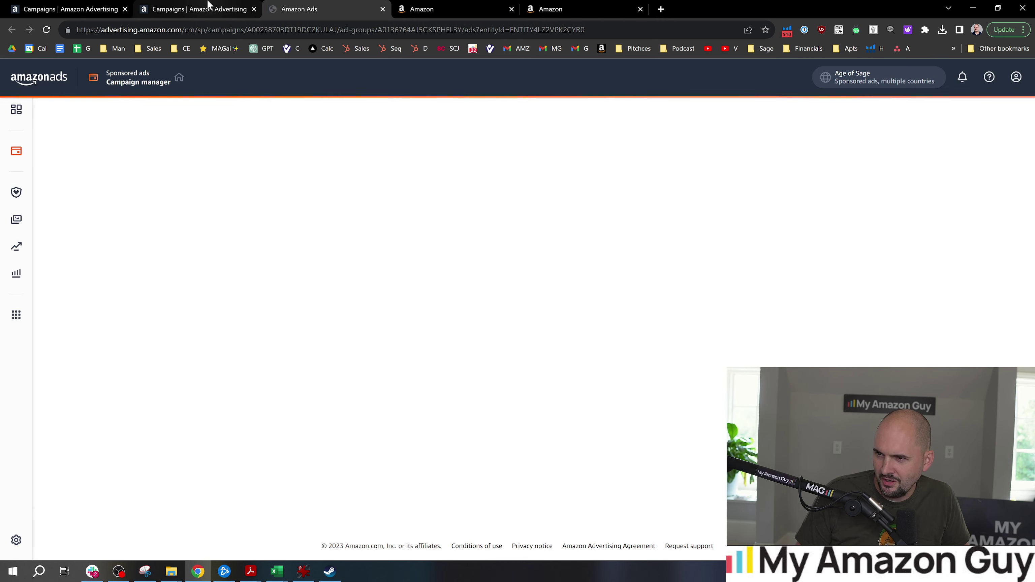
pyautogui.click(208, 8)
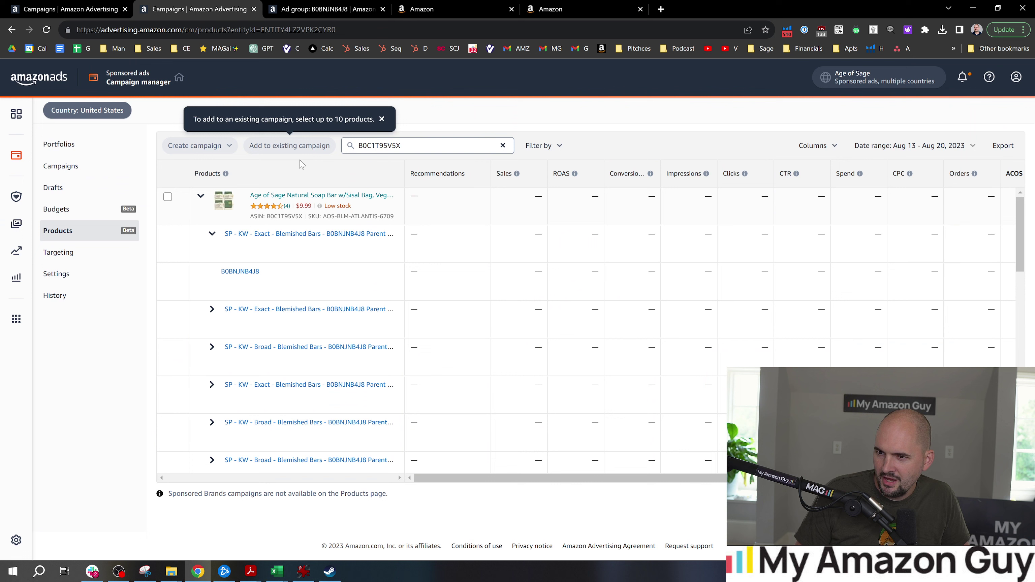
pyautogui.click(200, 200)
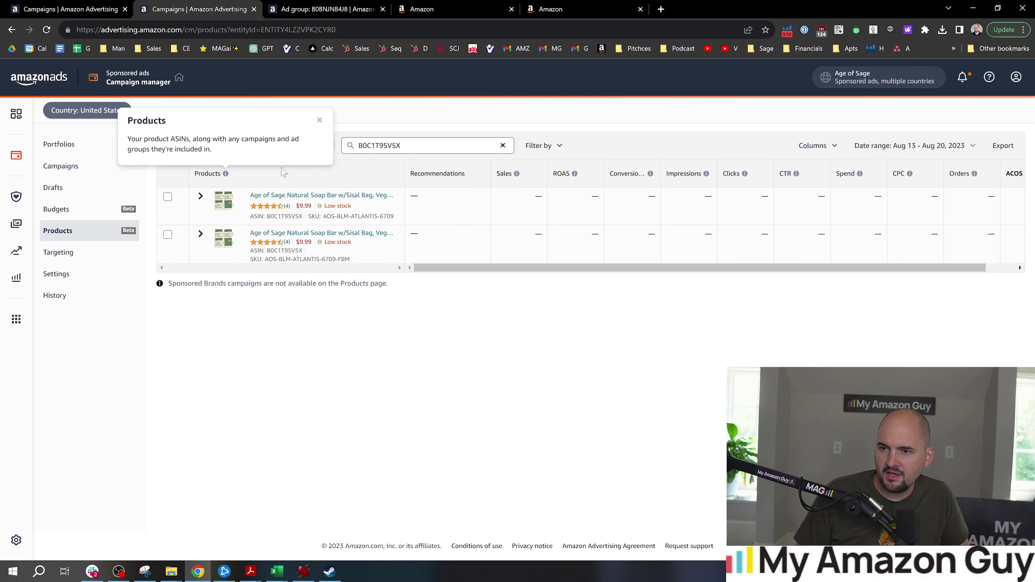
# Search the advertised products for "mega pint" instead and review the results' metrics through the ACOS column.
pyautogui.click(502, 146)
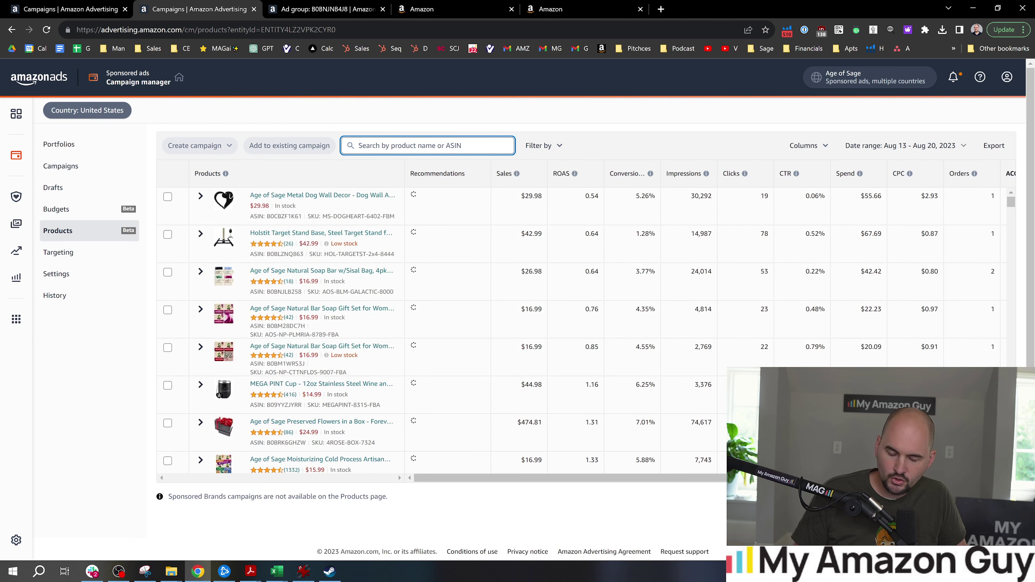
pyautogui.write('mega pint')
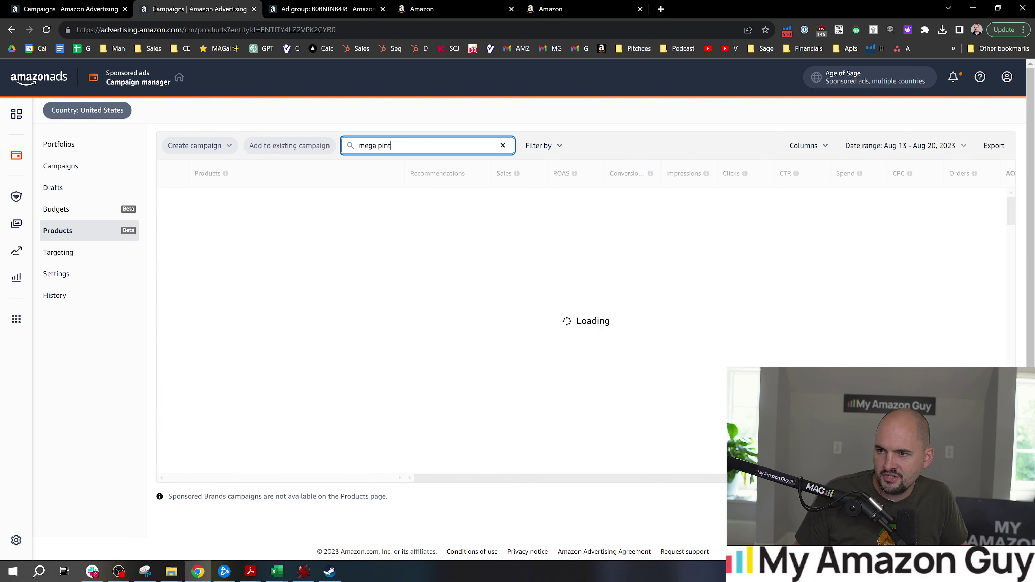
pyautogui.click(563, 118)
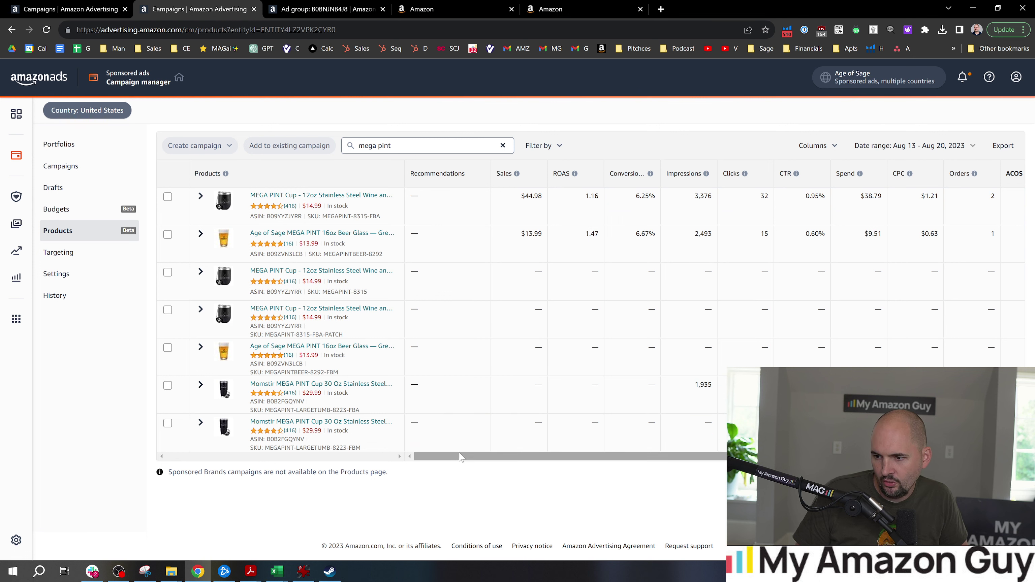
pyautogui.hscroll(1, 406, 455)
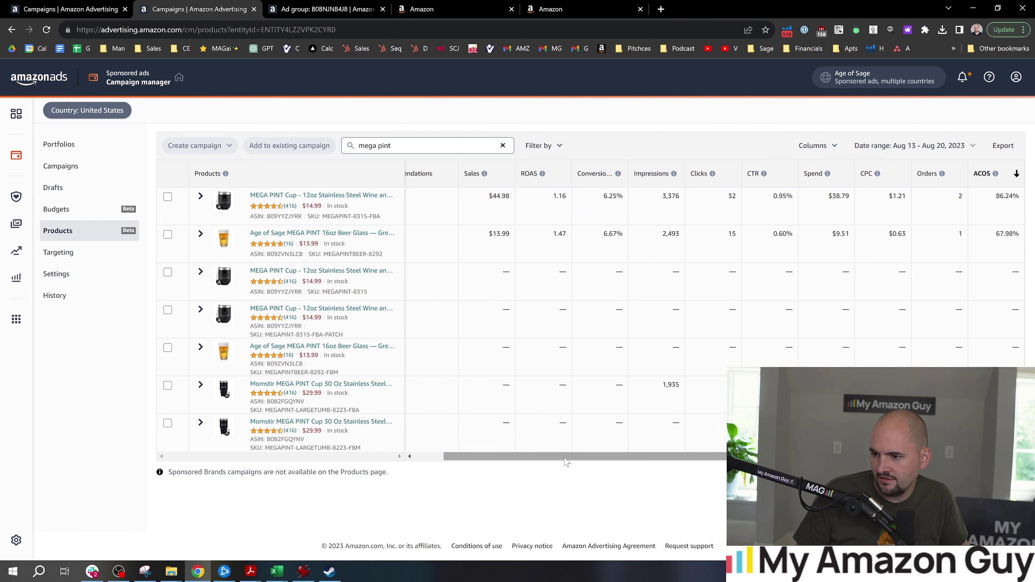
# Expand the MEGAPINT-8315-FBA listing and look through all of its campaigns.
pyautogui.hscroll(-1, 572, 455)
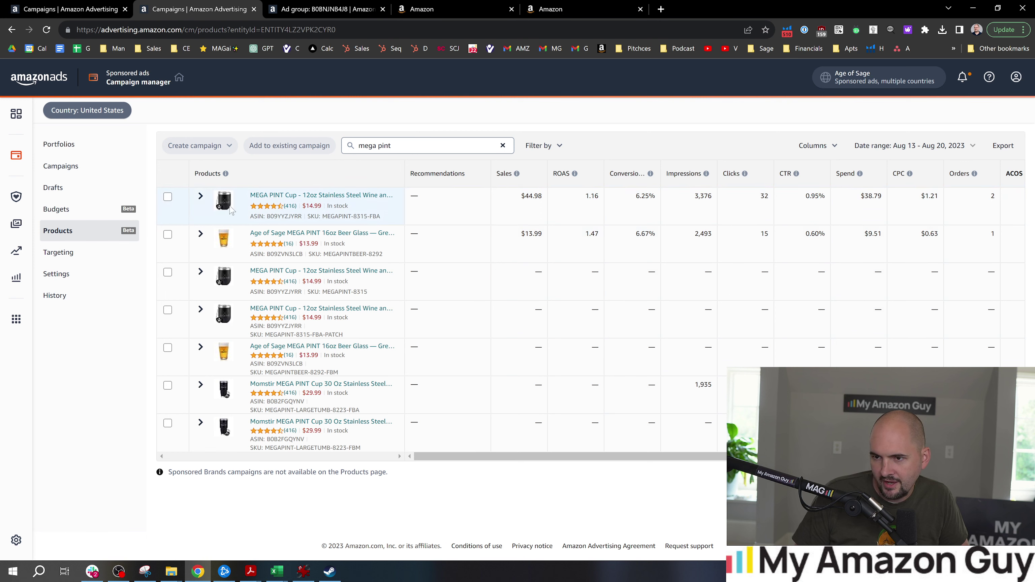
pyautogui.click(200, 197)
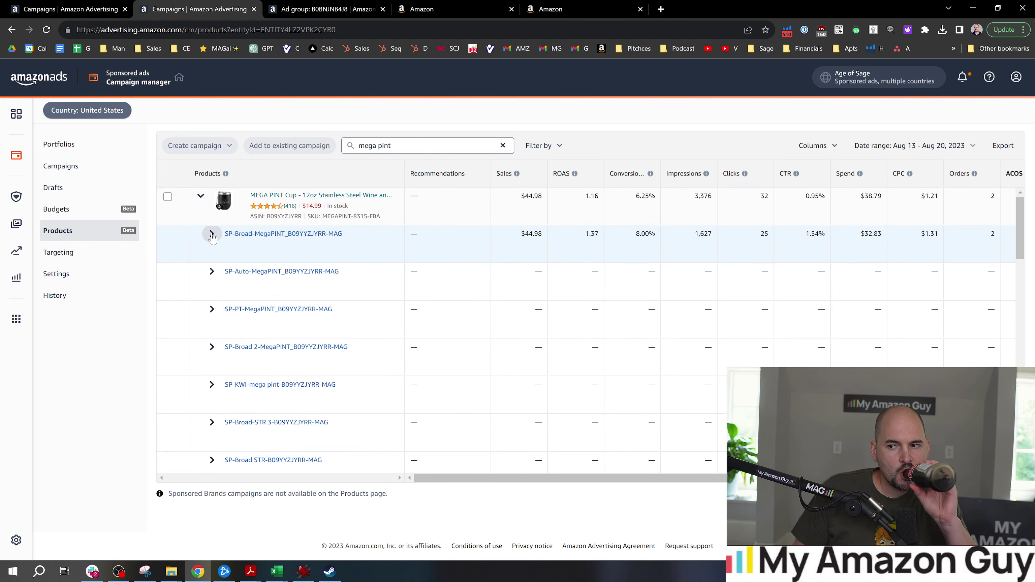
pyautogui.scroll(-1, 301, 269)
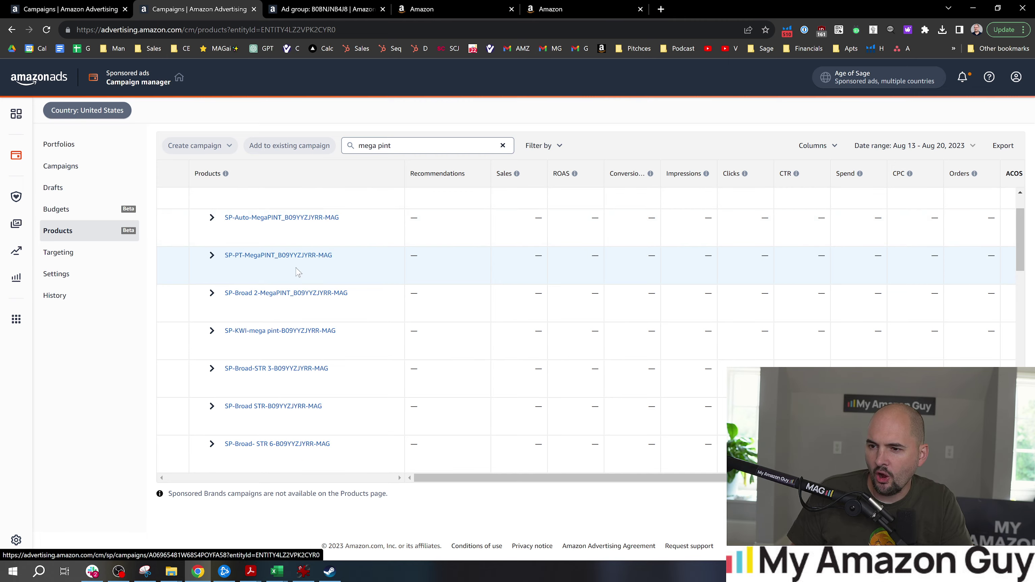
pyautogui.scroll(1, 299, 285)
pyautogui.scroll(-10, 363, 286)
pyautogui.scroll(10, 369, 286)
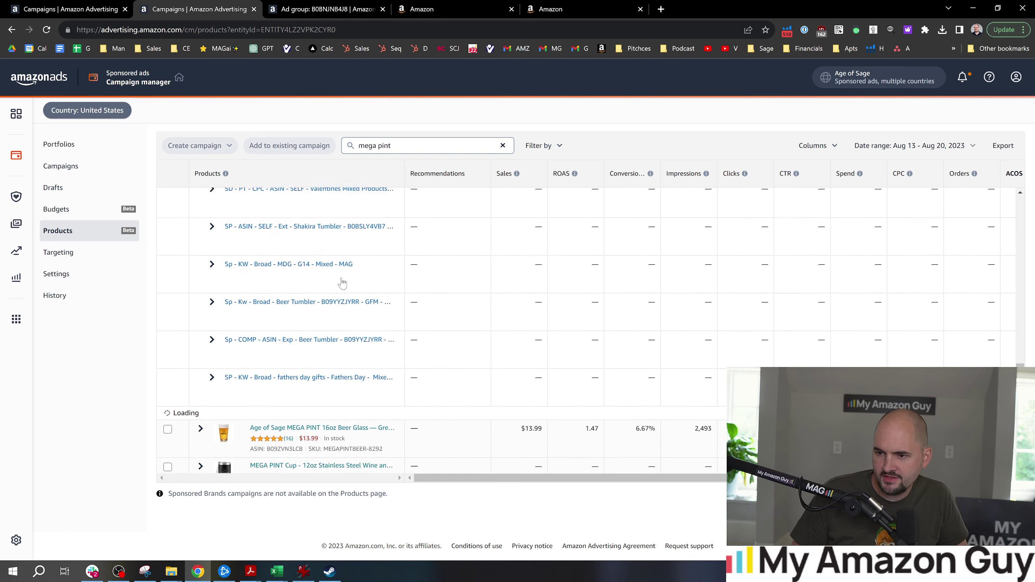
pyautogui.scroll(4, 377, 301)
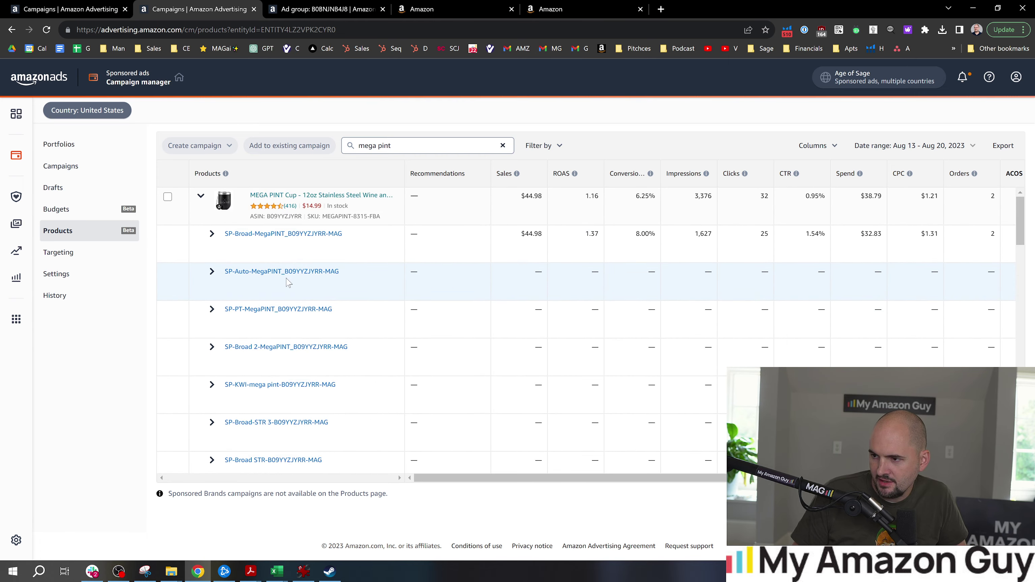
# Open ad group B09YYZJYRR from the SP-Auto-MegaPINT campaign and review its advertised products.
pyautogui.click(212, 273)
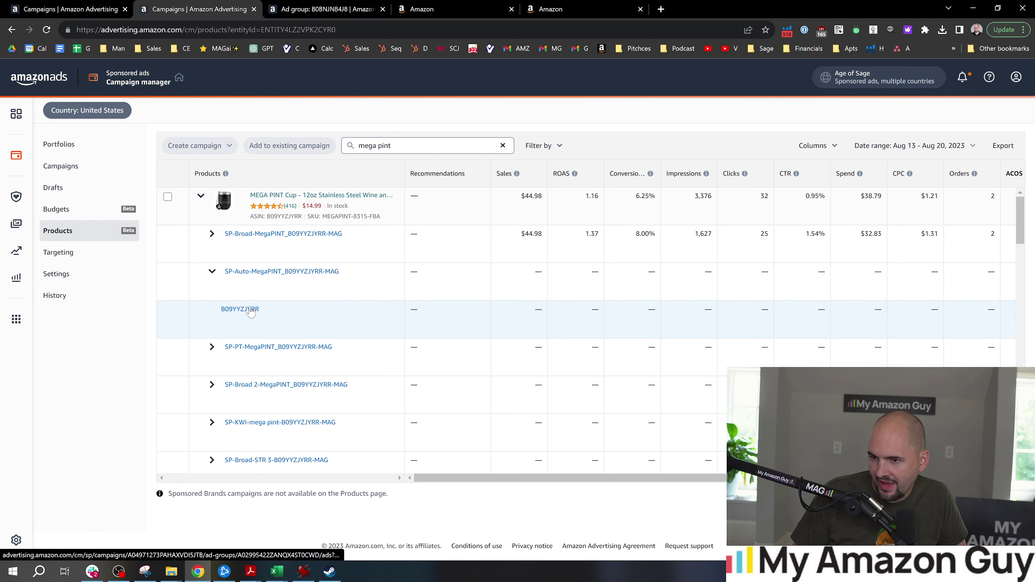
pyautogui.click(250, 310)
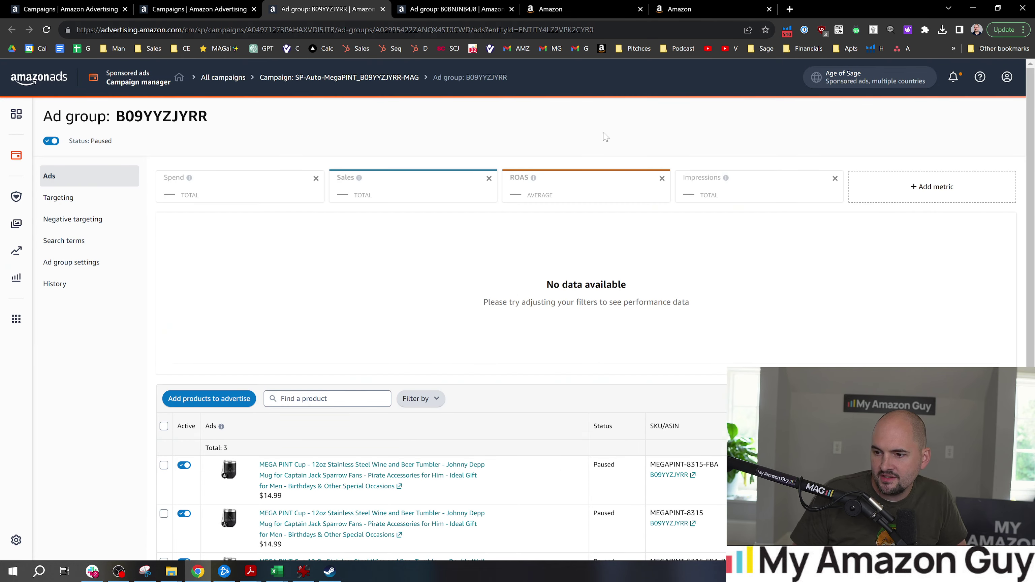
pyautogui.scroll(-3, 635, 279)
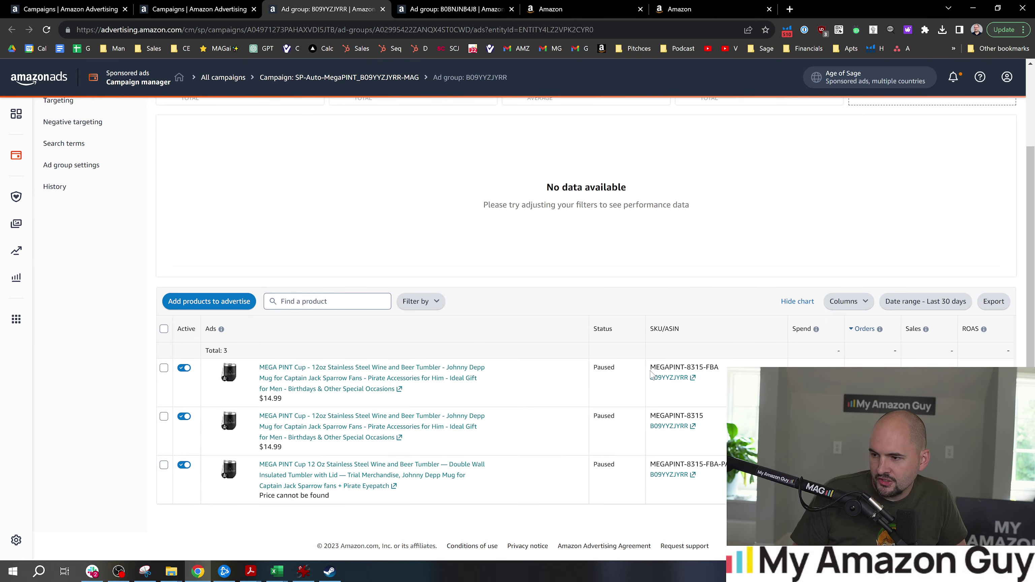
pyautogui.scroll(3, 617, 402)
# Show the ad group's targeting with the date range set to Lifetime, and review its performance chart and automatic targeting groups.
pyautogui.click(61, 198)
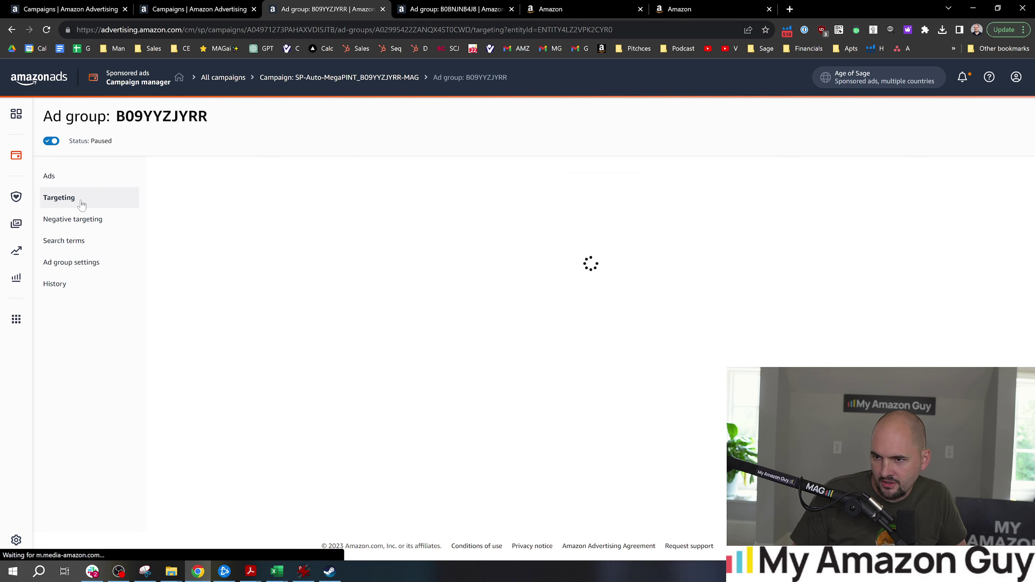
pyautogui.click(938, 398)
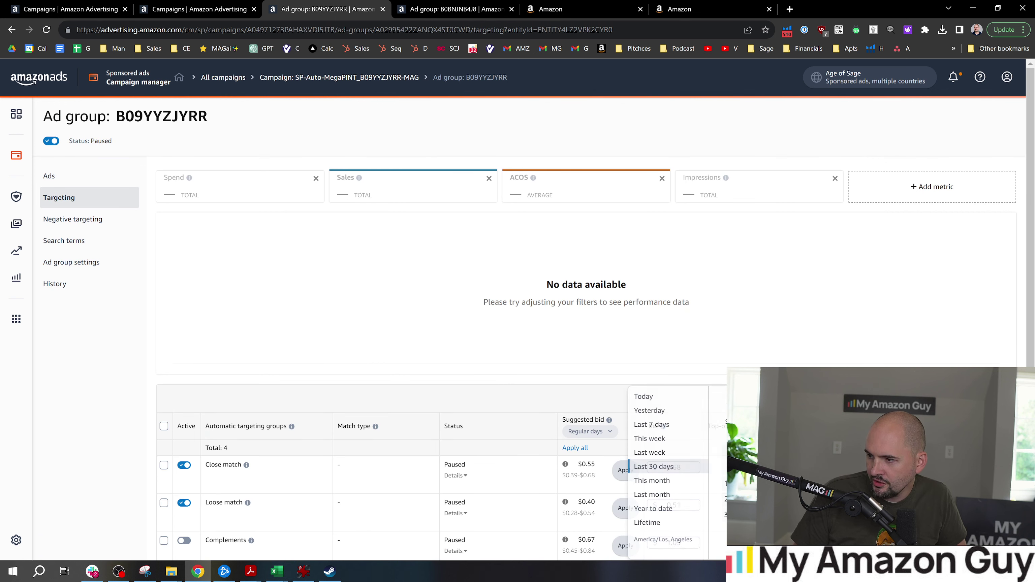
pyautogui.click(648, 524)
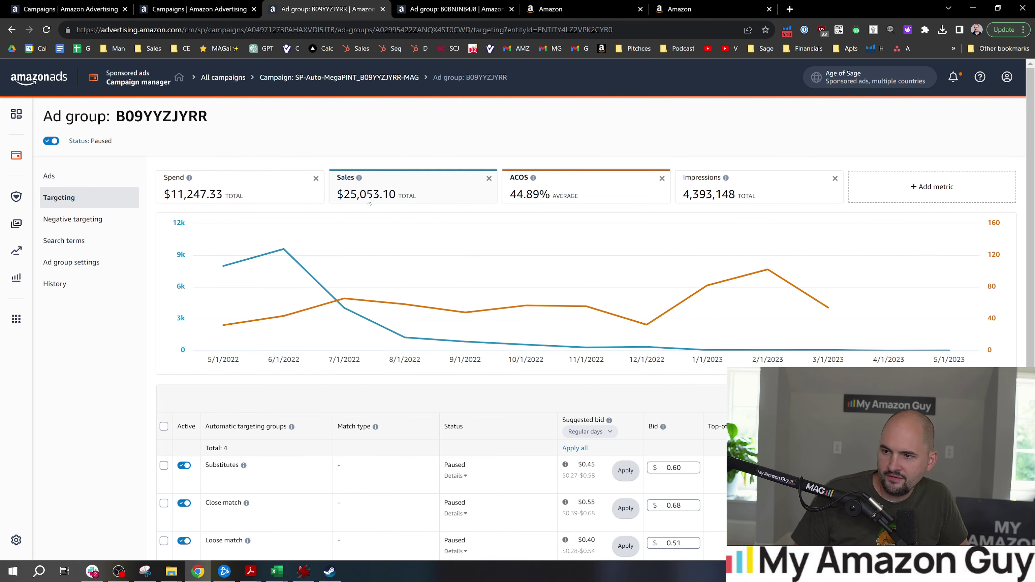
pyautogui.scroll(-2, 766, 277)
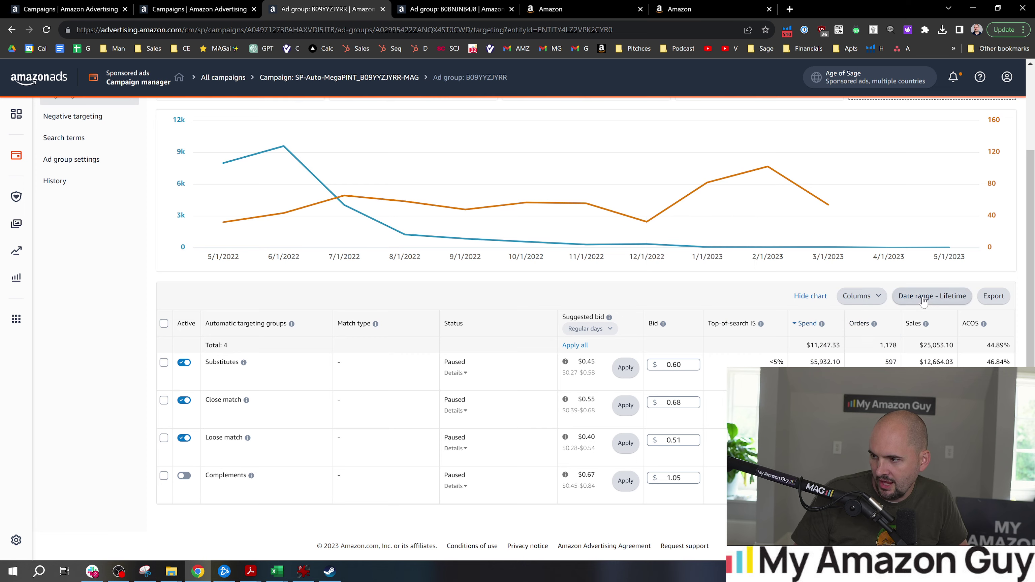
pyautogui.scroll(2, 793, 312)
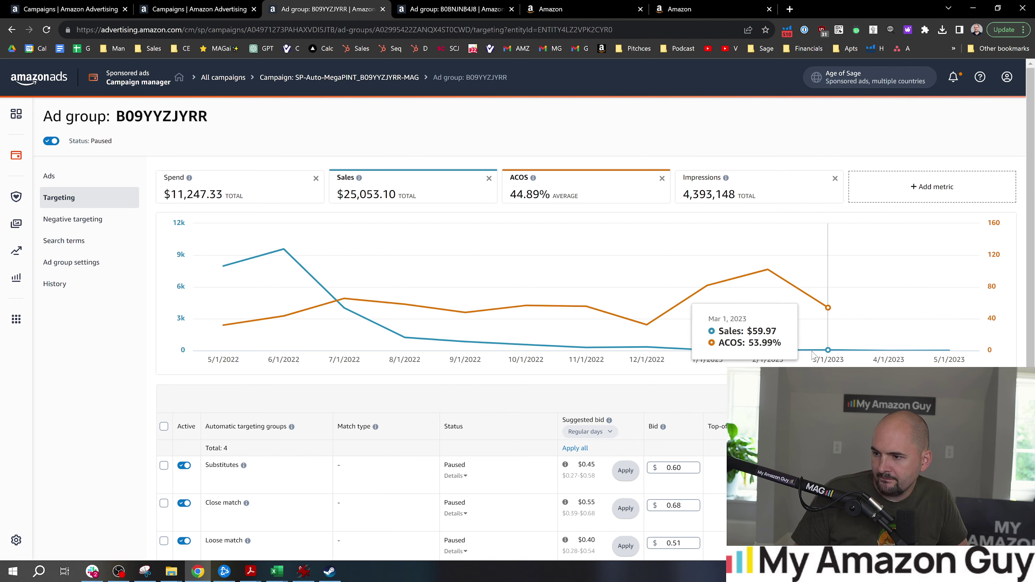
pyautogui.scroll(-3, 753, 310)
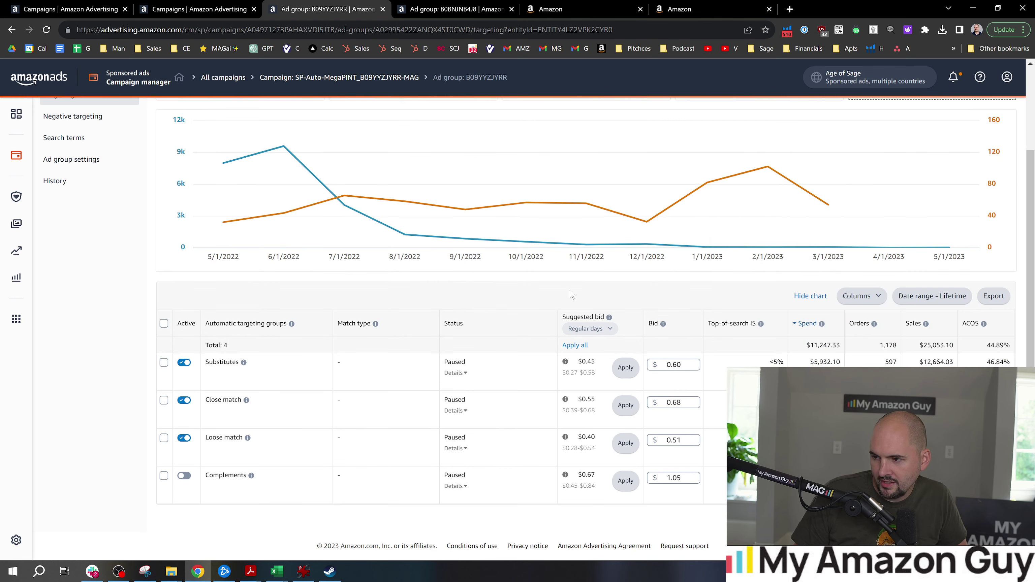
pyautogui.scroll(3, 346, 326)
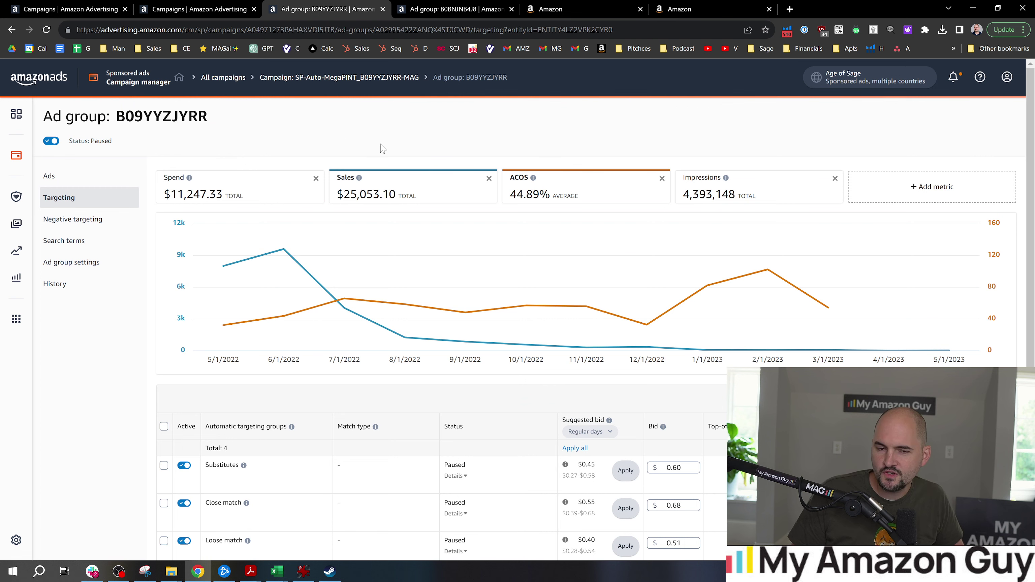
# From the Products page, view the 12oz MEGA PINT Cup's Amazon listing in a separate tab, and return to the Products page.
pyautogui.click(199, 6)
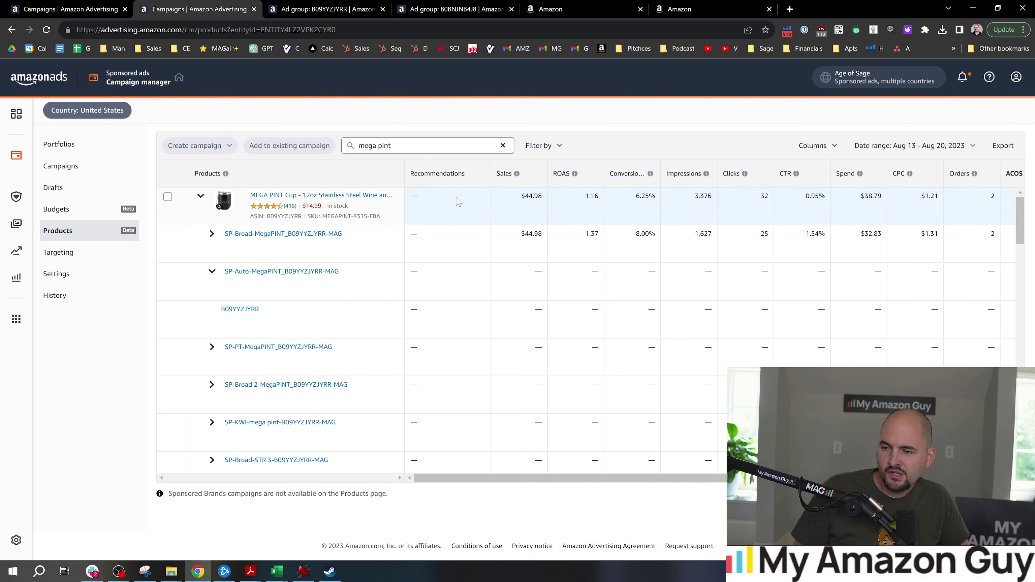
pyautogui.rightClick(320, 195)
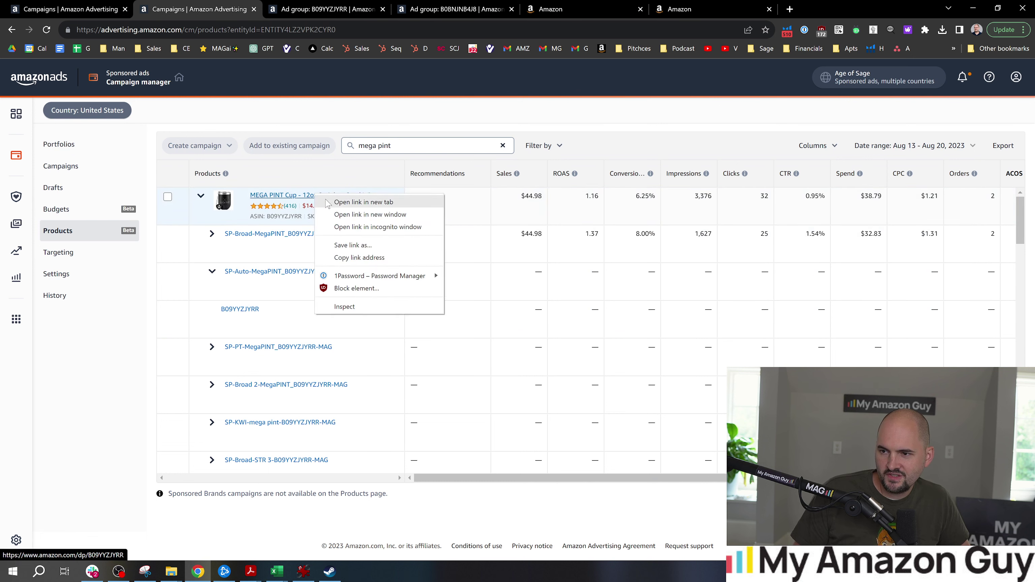
pyautogui.click(339, 202)
pyautogui.click(484, 6)
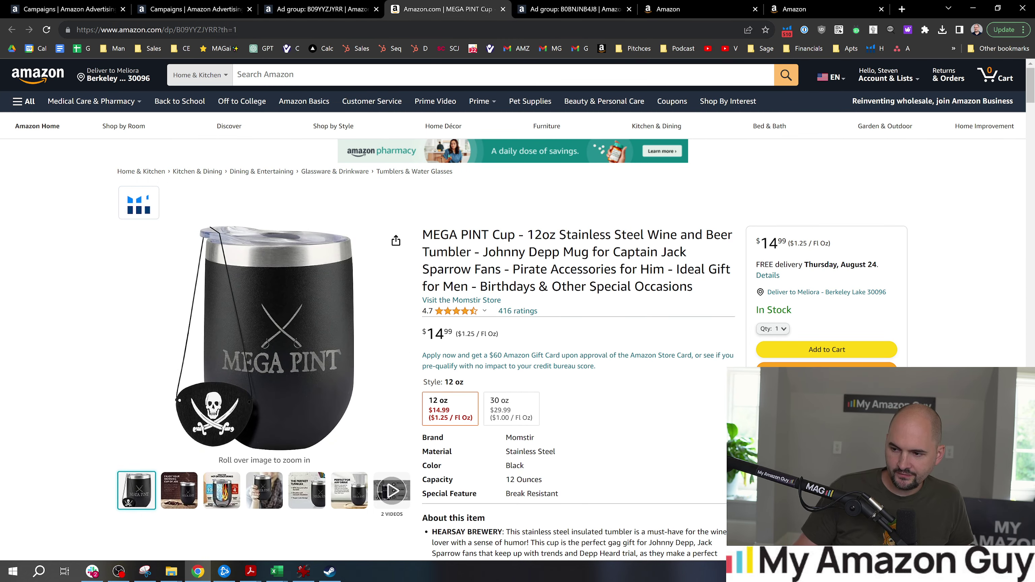
pyautogui.click(205, 8)
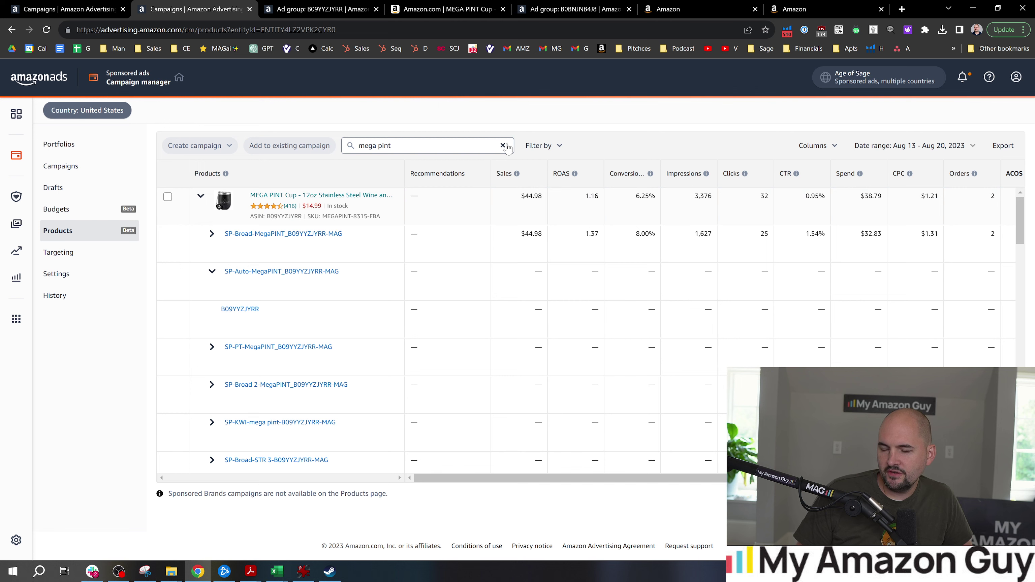
# Expand the SP-PT-MegaPINT campaign to its ad group and look over the campaigns below it.
pyautogui.click(212, 347)
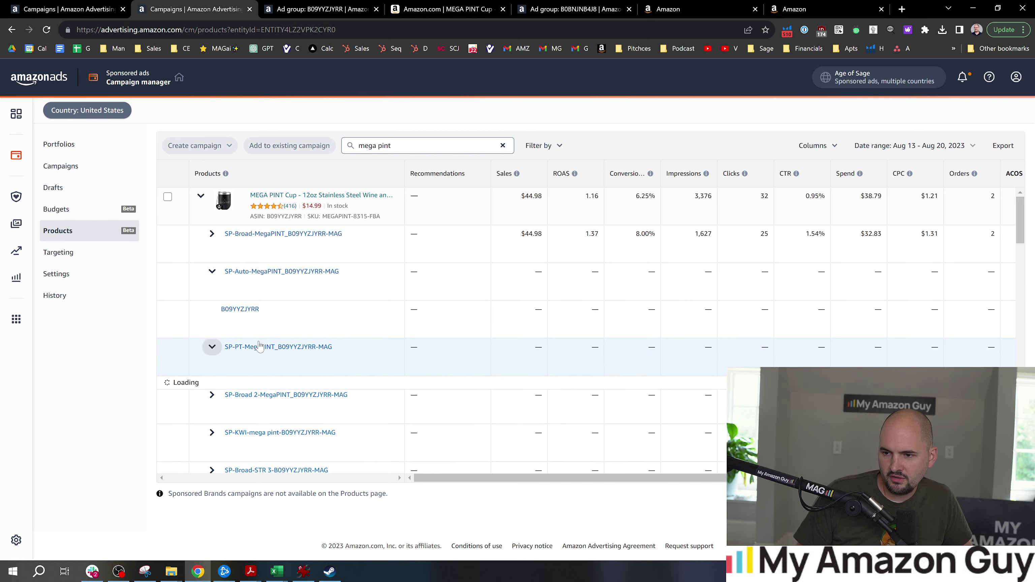
pyautogui.scroll(-1, 319, 342)
pyautogui.scroll(-1, 294, 294)
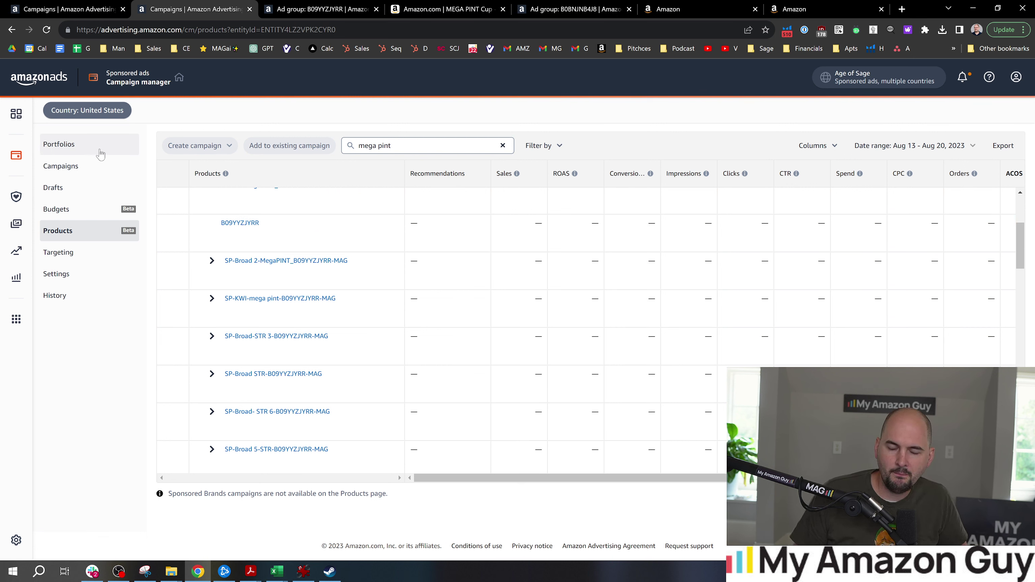
# Clear the product search, sort all advertised products by sales from highest to lowest, and review their metrics through the ACOS column.
pyautogui.click(502, 146)
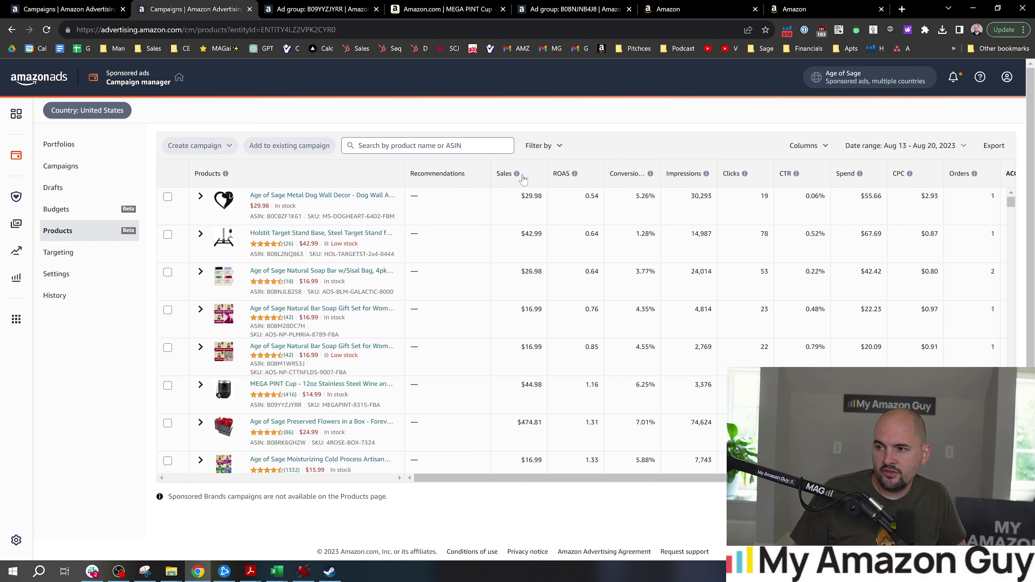
pyautogui.click(504, 173)
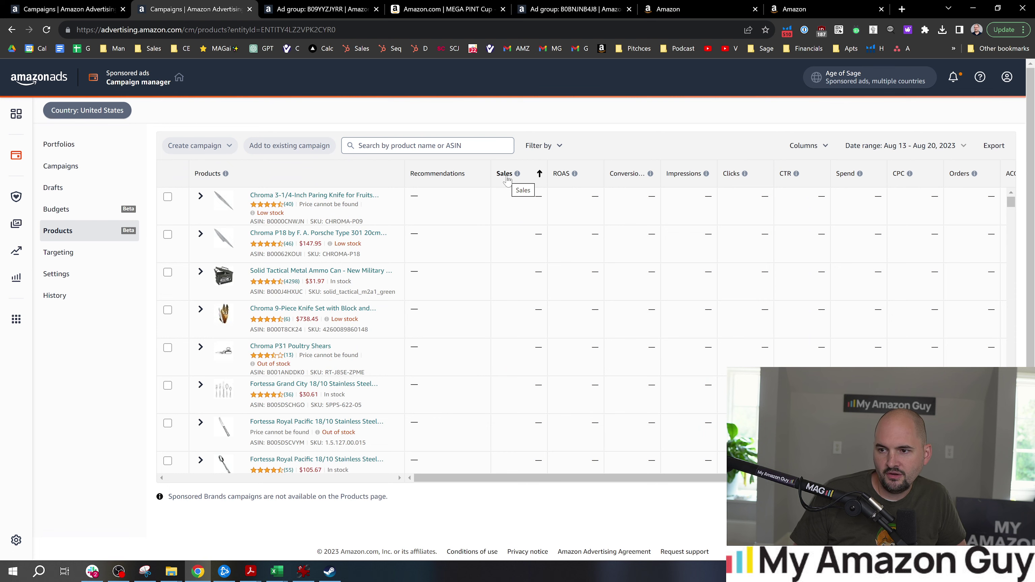
pyautogui.click(507, 179)
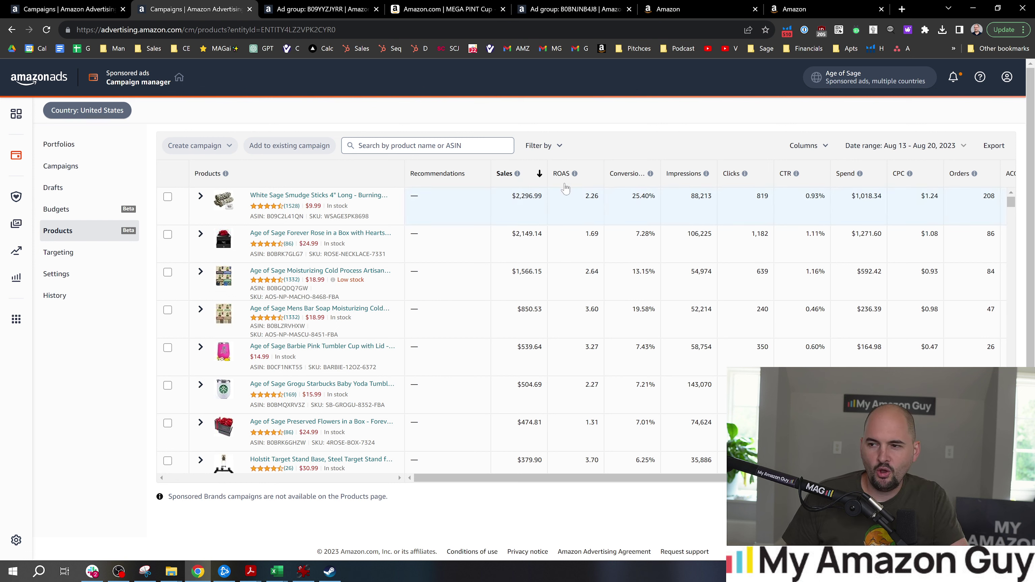
pyautogui.click(518, 174)
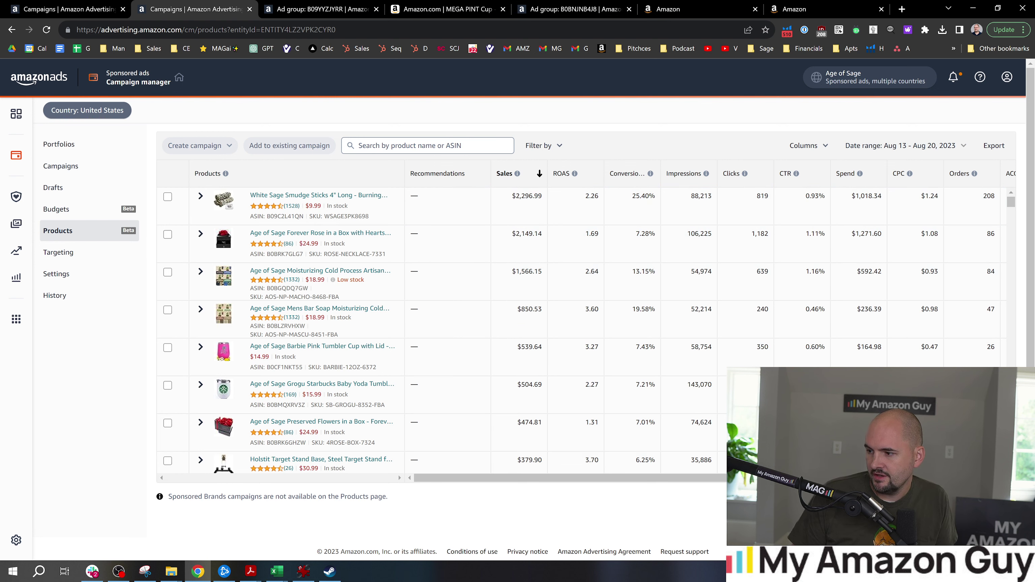
pyautogui.hscroll(2, 571, 478)
pyautogui.hscroll(2, 571, 478)
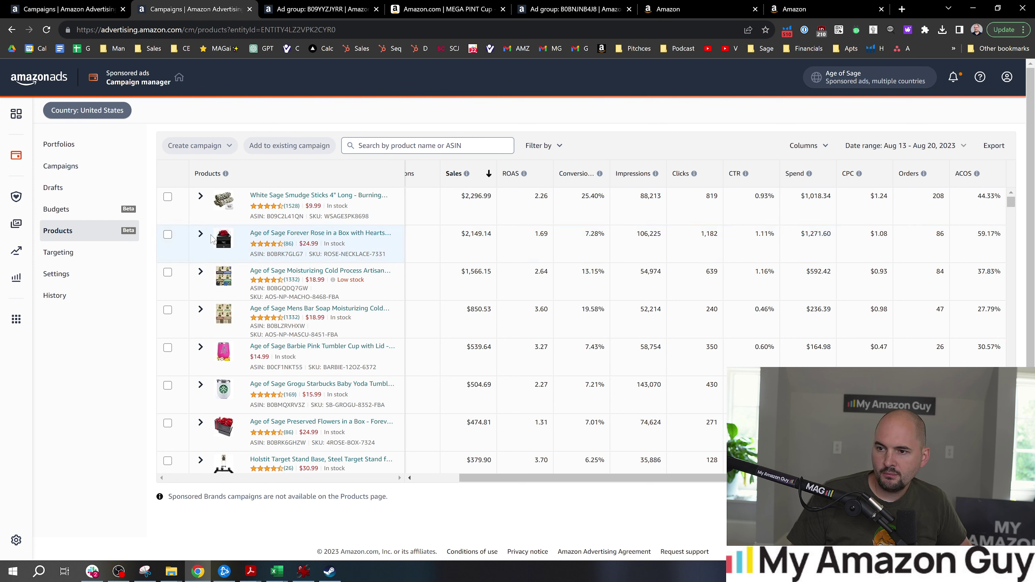
# Expand the Age of Sage Forever Rose in a Box listing, ROSE-NECKLACE-7331, and compare its campaigns' sales and ACOS.
pyautogui.click(201, 234)
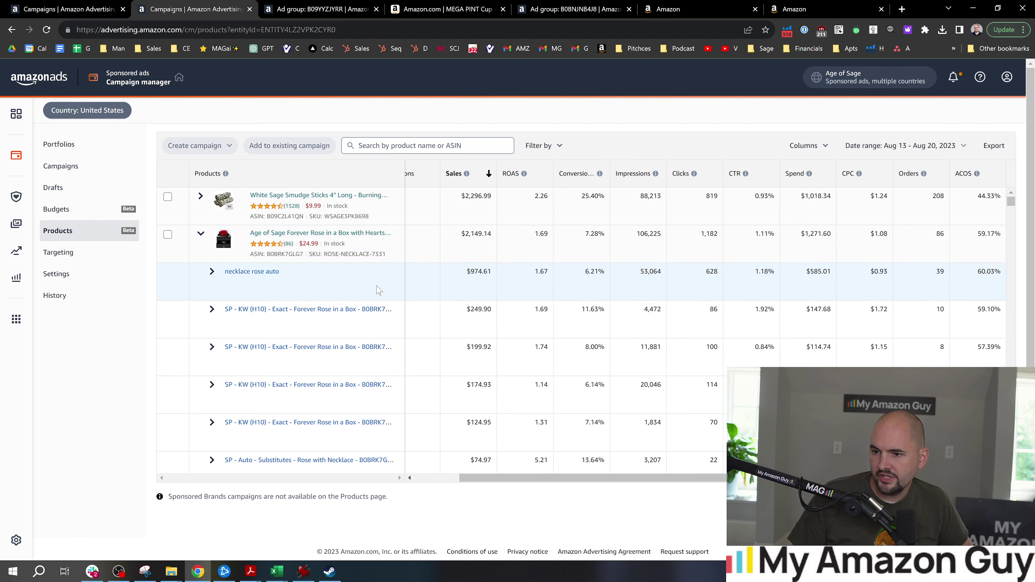
pyautogui.scroll(-1, 402, 304)
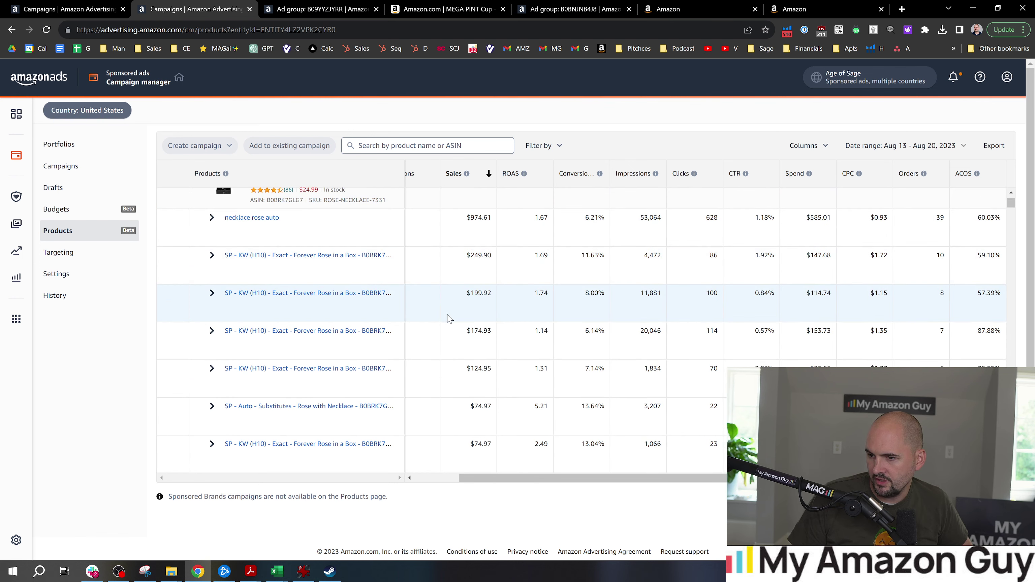
pyautogui.rightClick(353, 334)
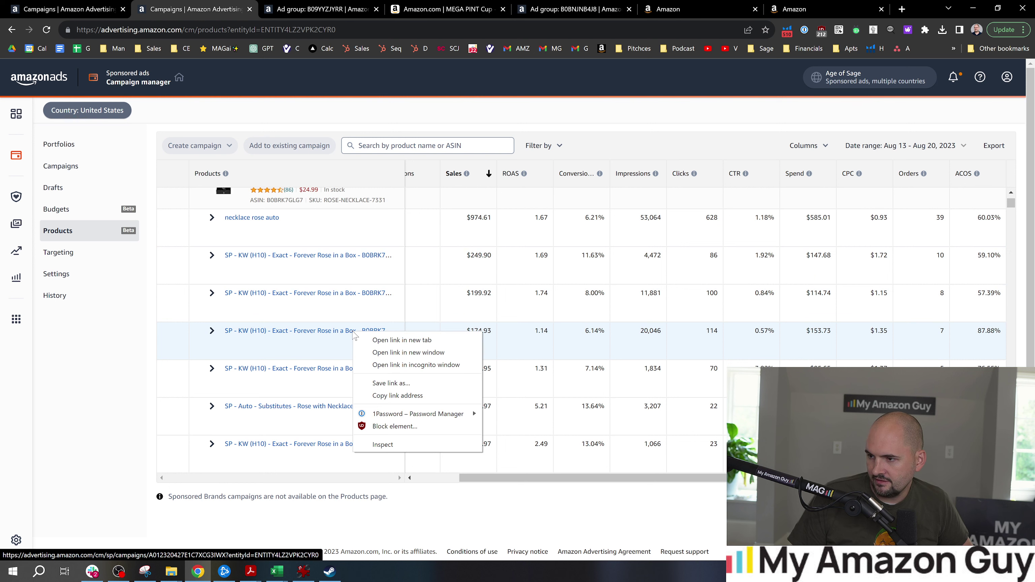
pyautogui.click(298, 351)
pyautogui.scroll(2, 234, 337)
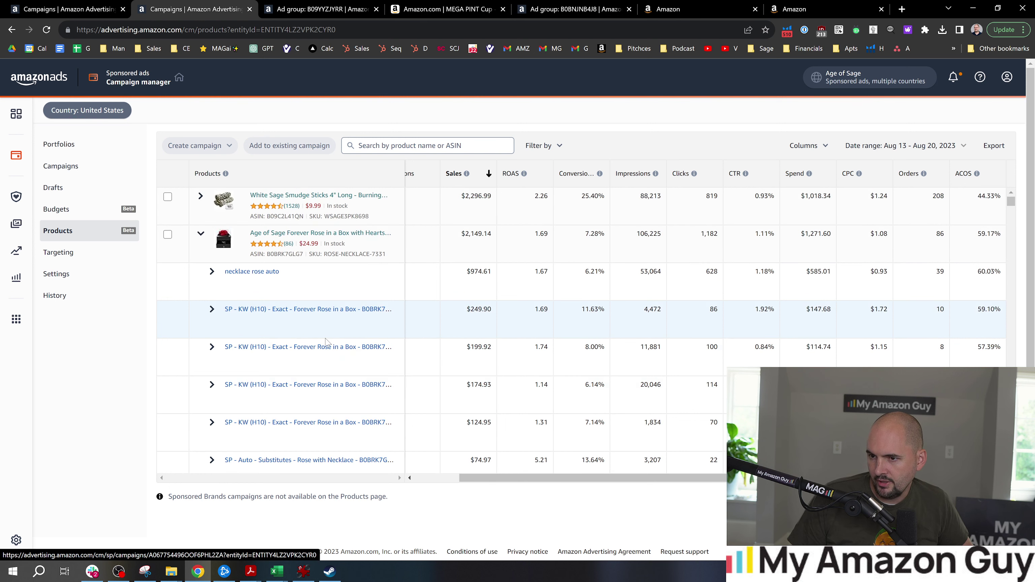
# Set the Products date range to the last 30 days and expand the ROSE-NECKLACE-7331 listing's campaigns for that period.
pyautogui.click(928, 139)
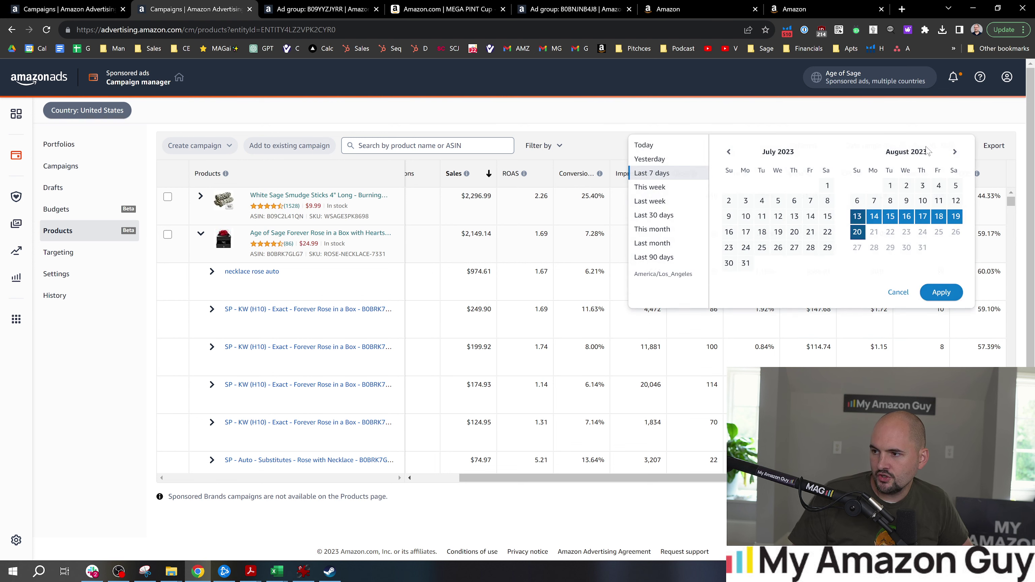
pyautogui.click(688, 222)
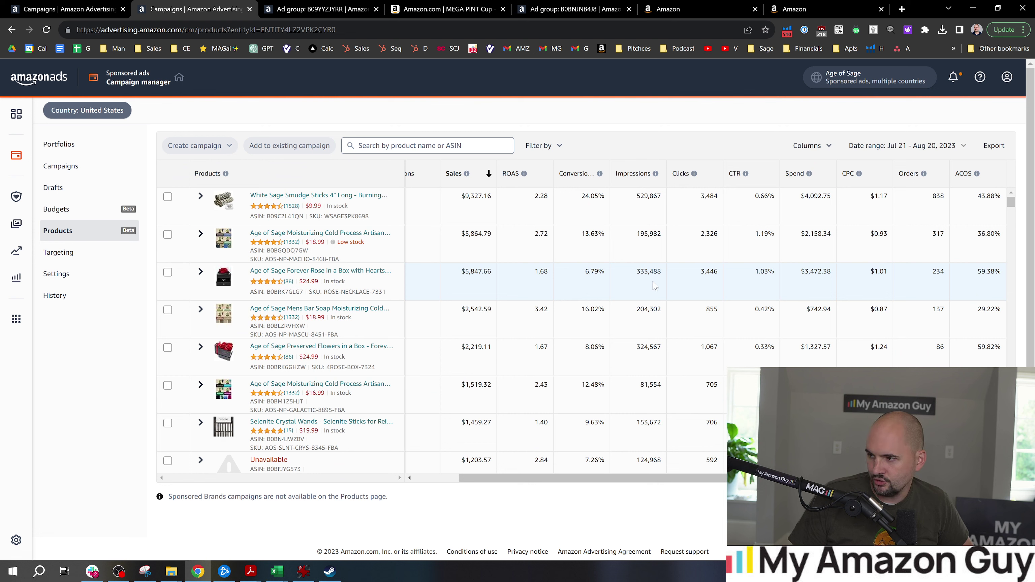
pyautogui.click(201, 271)
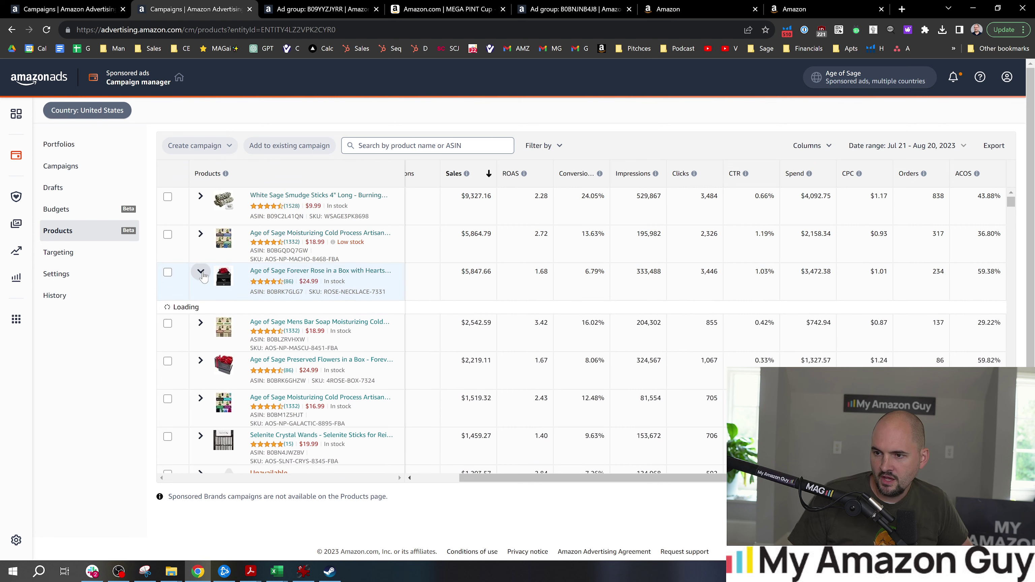
# View the Forever Rose in a Box with Hearts Necklace listing on Amazon, and return to the Products page.
pyautogui.click(321, 271)
pyautogui.click(494, 8)
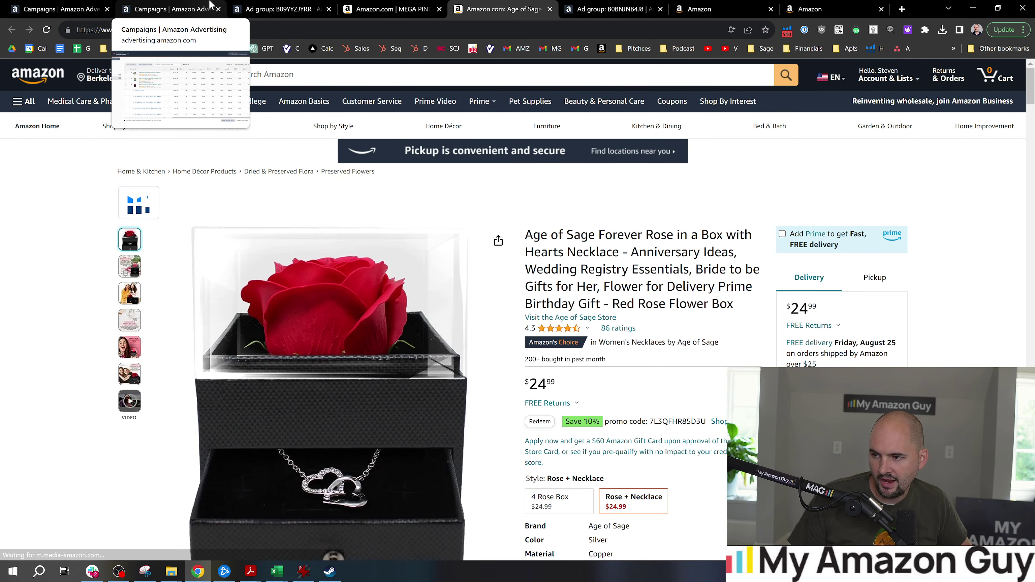
pyautogui.click(210, 5)
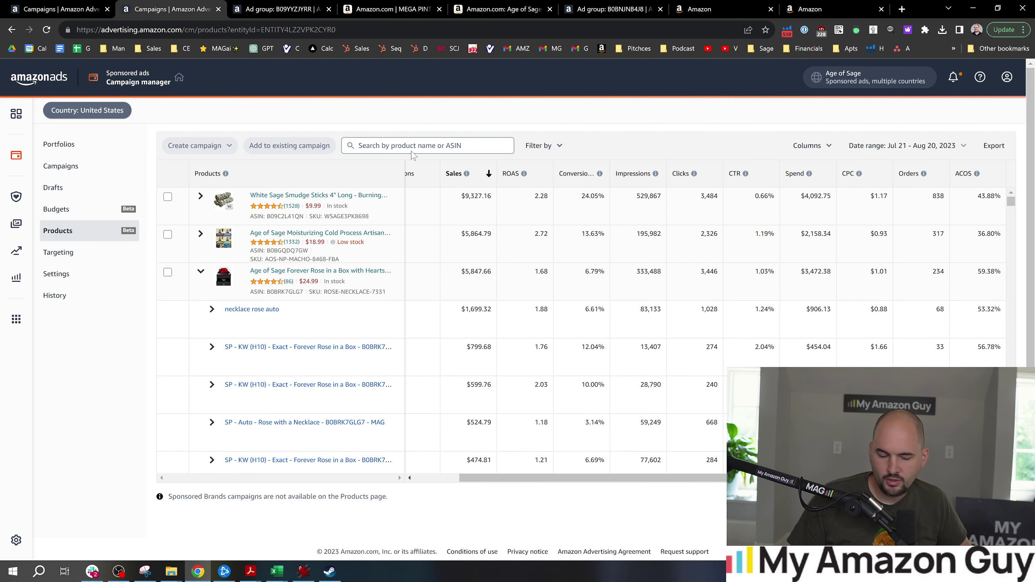
# Open the exact-match Forever Rose in a Box campaign with $599.76 sales and "SP - Auto - Rose with a Necklace - B0BRK7GLG7 - MAG" in separate tabs.
pyautogui.scroll(-1, 356, 336)
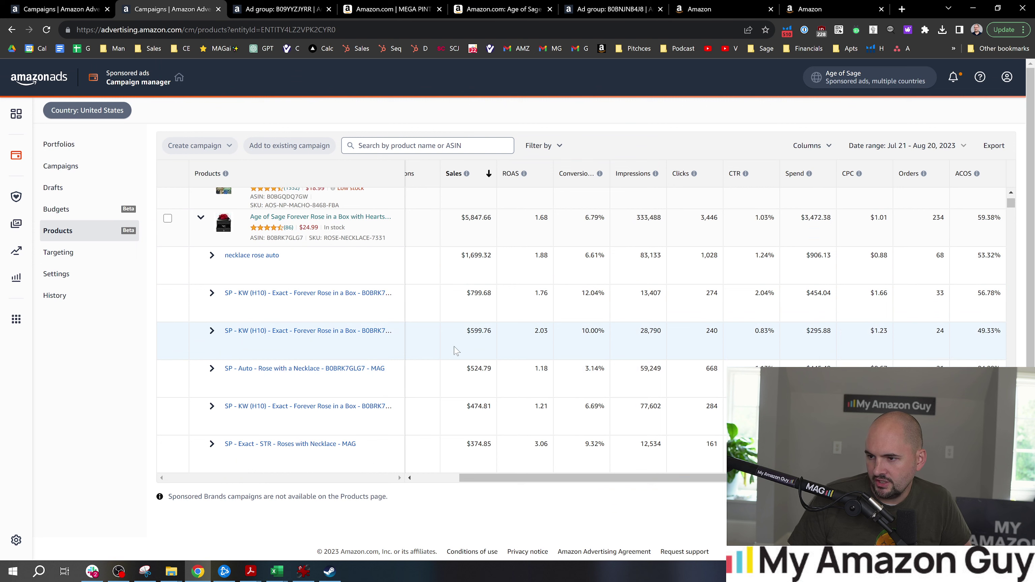
pyautogui.rightClick(311, 335)
pyautogui.click(347, 341)
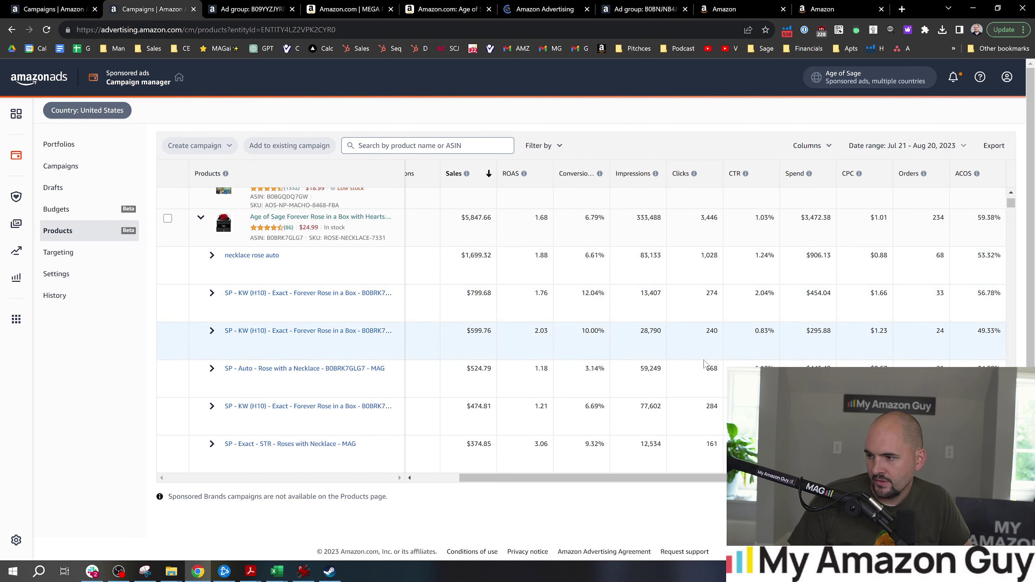
pyautogui.rightClick(303, 369)
pyautogui.click(331, 379)
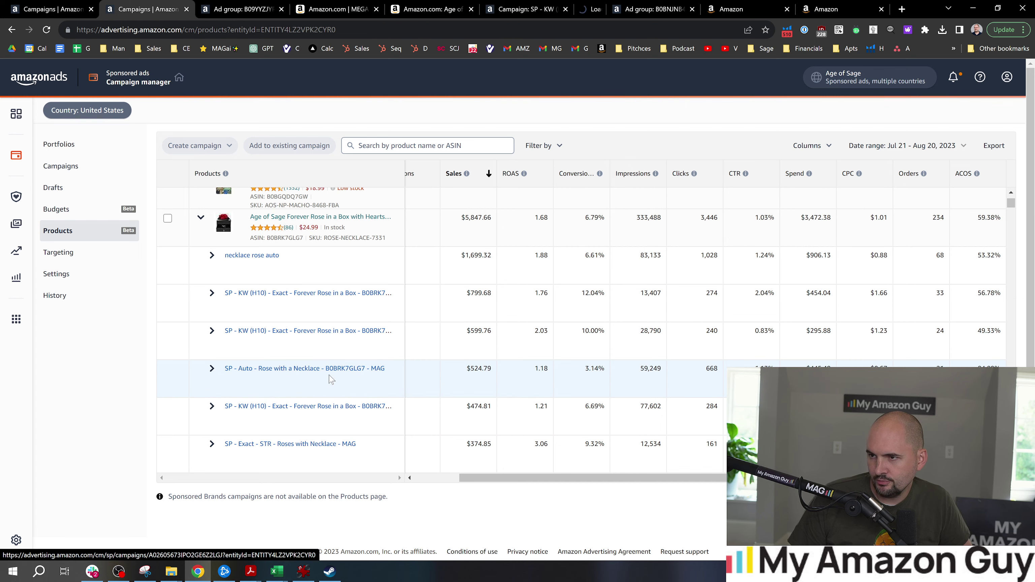
# In the exact-match MAG - 11 campaign, open its Forever Rose in a Box ad group and view the keyword targeting.
pyautogui.click(511, 9)
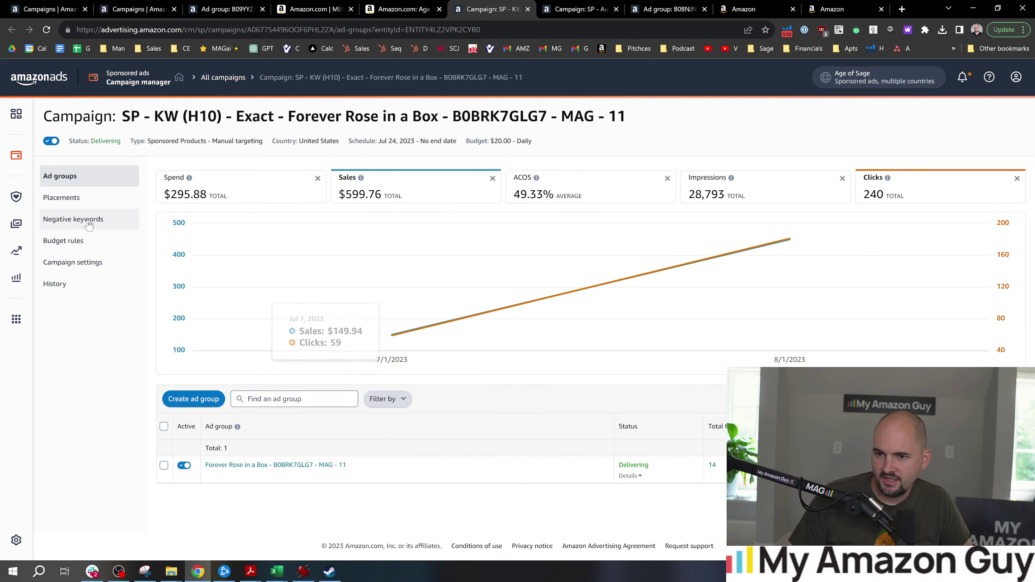
pyautogui.click(267, 466)
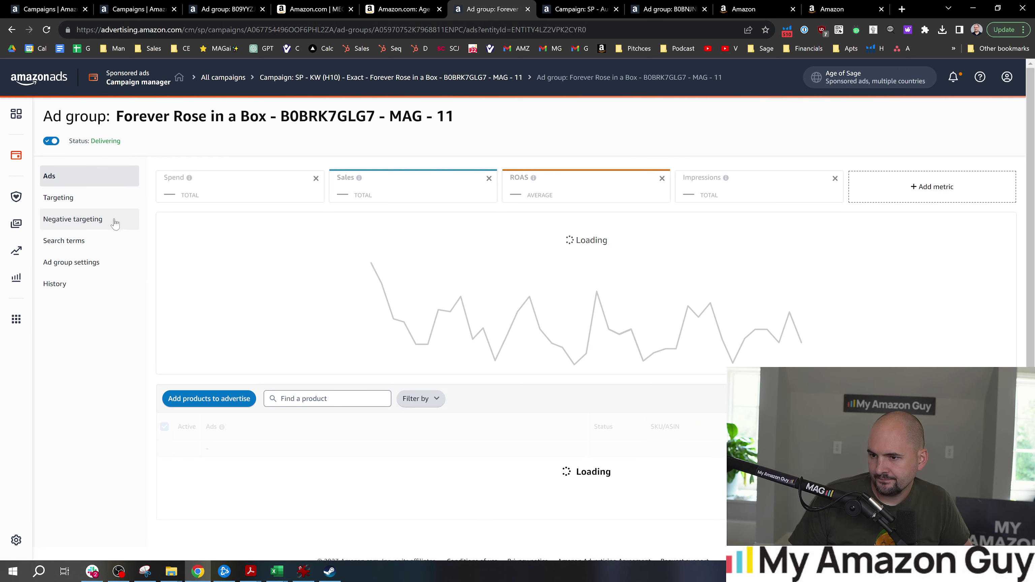
pyautogui.click(80, 196)
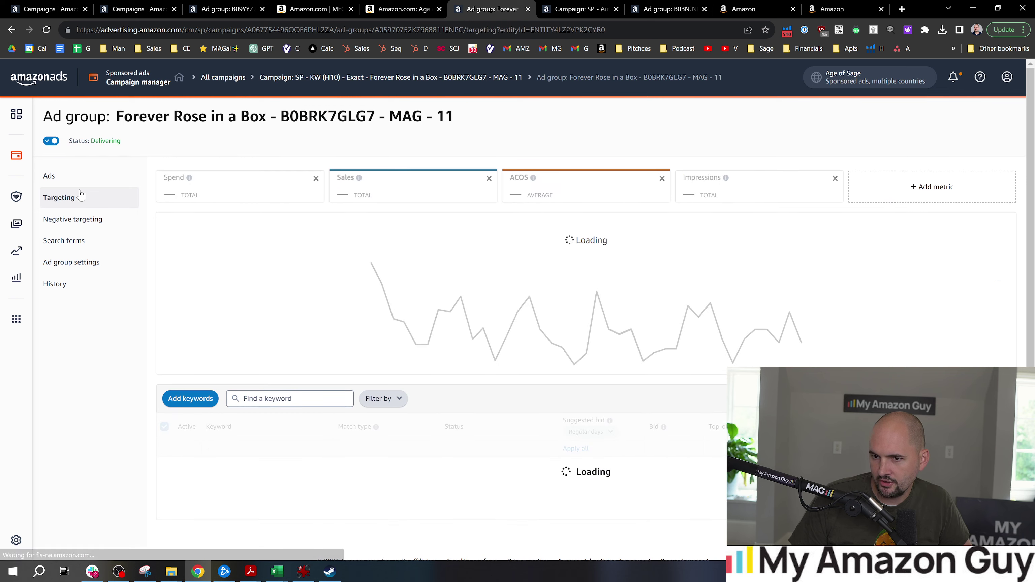
pyautogui.scroll(-1, 469, 344)
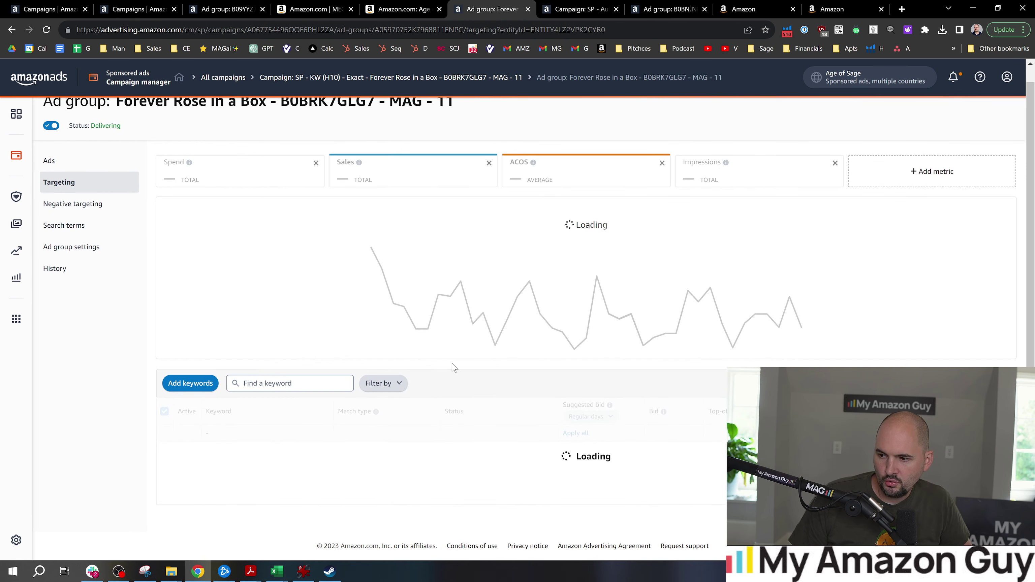
pyautogui.scroll(-2, 409, 354)
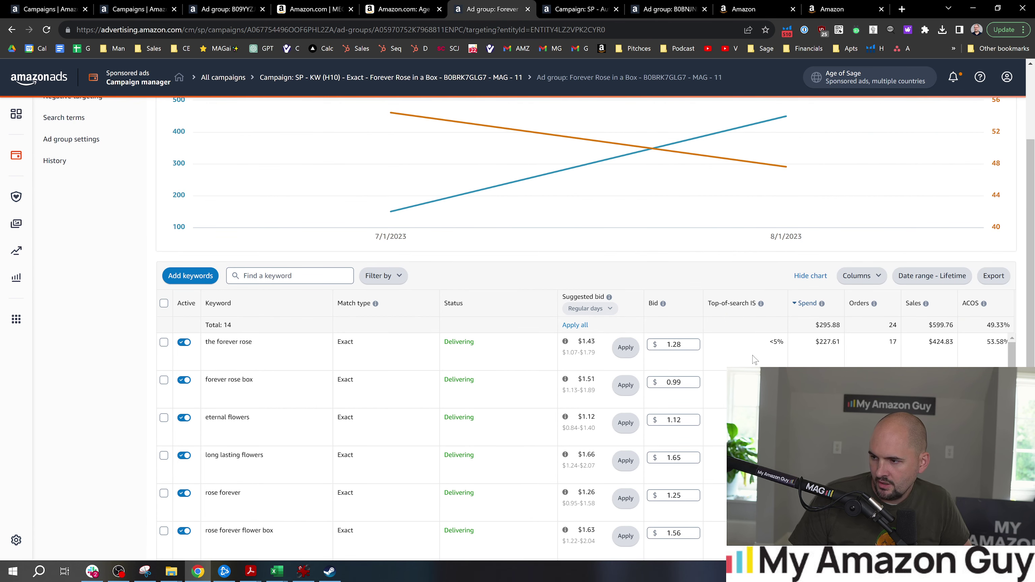
# Set the bid for the keyword "forever rose box" to $1.20 and save it.
pyautogui.moveTo(271, 385); pyautogui.dragTo(205, 386)
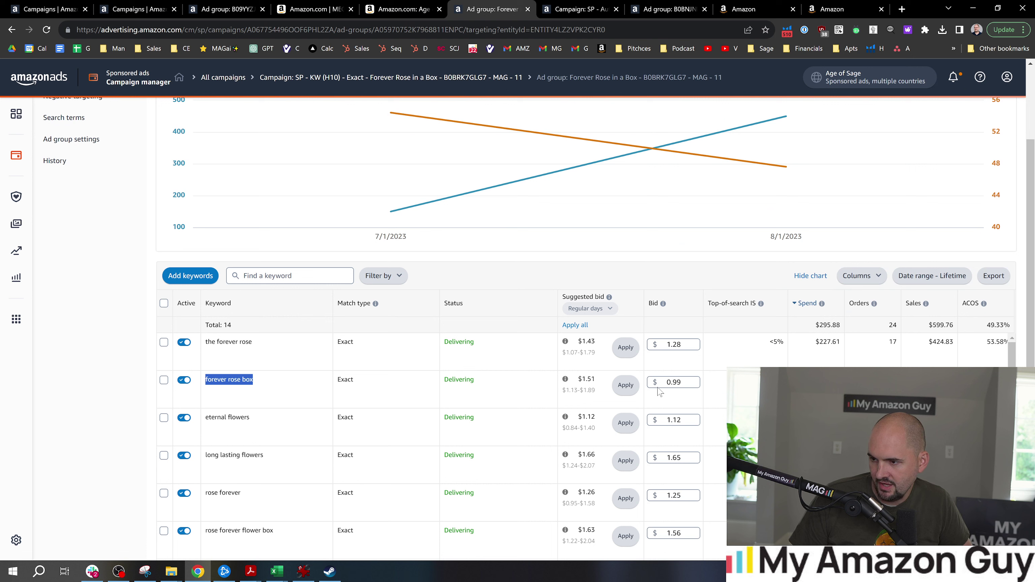
pyautogui.click(670, 385)
pyautogui.write('1.02')
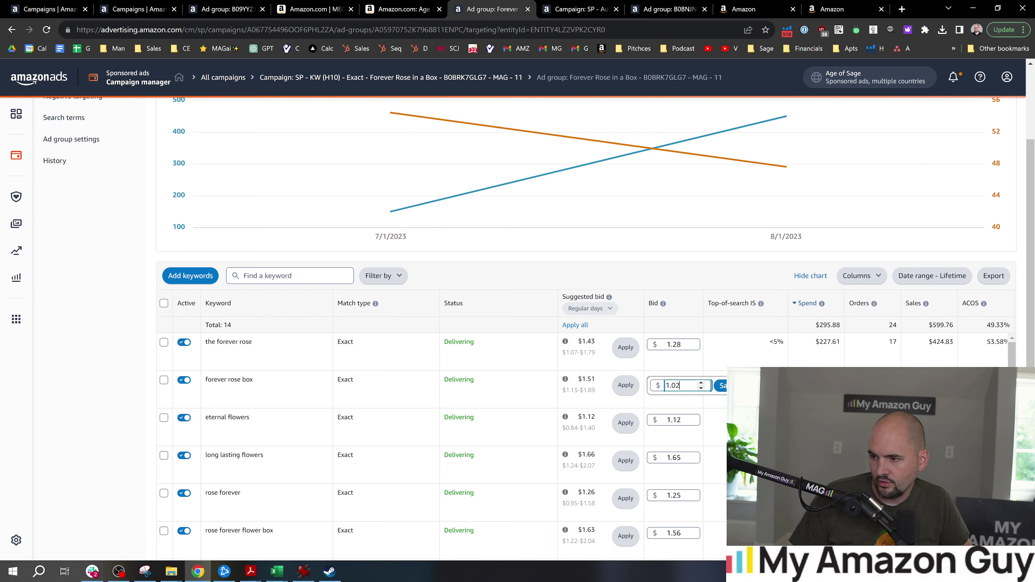
pyautogui.write('1.')
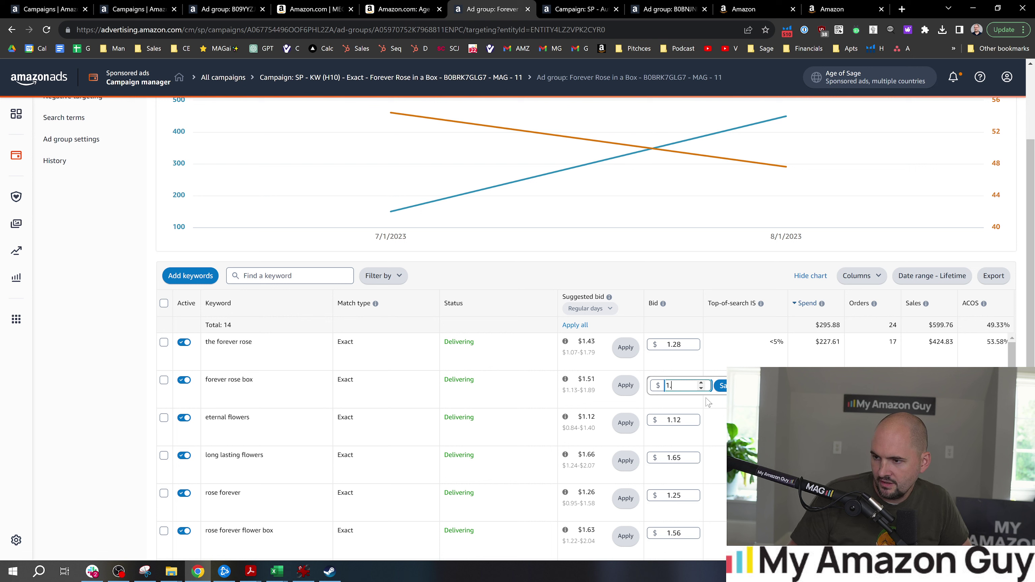
pyautogui.write('20')
pyautogui.click(721, 387)
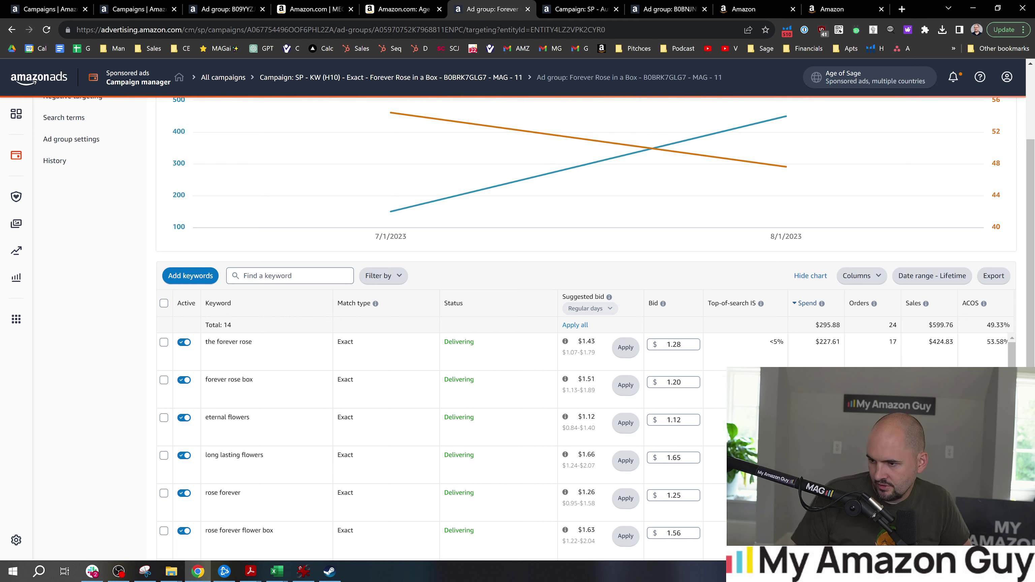
pyautogui.click(677, 458)
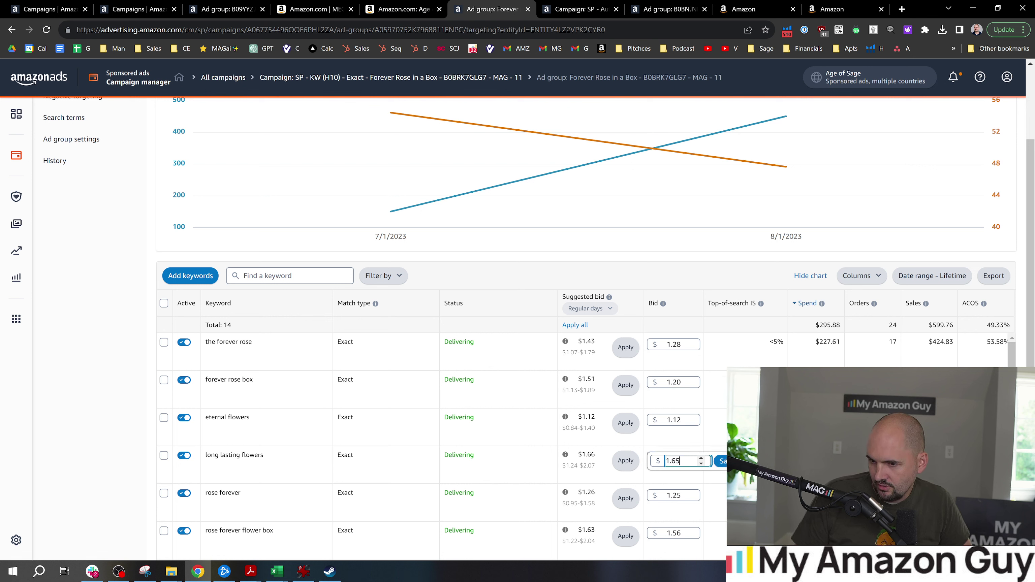
pyautogui.click(265, 478)
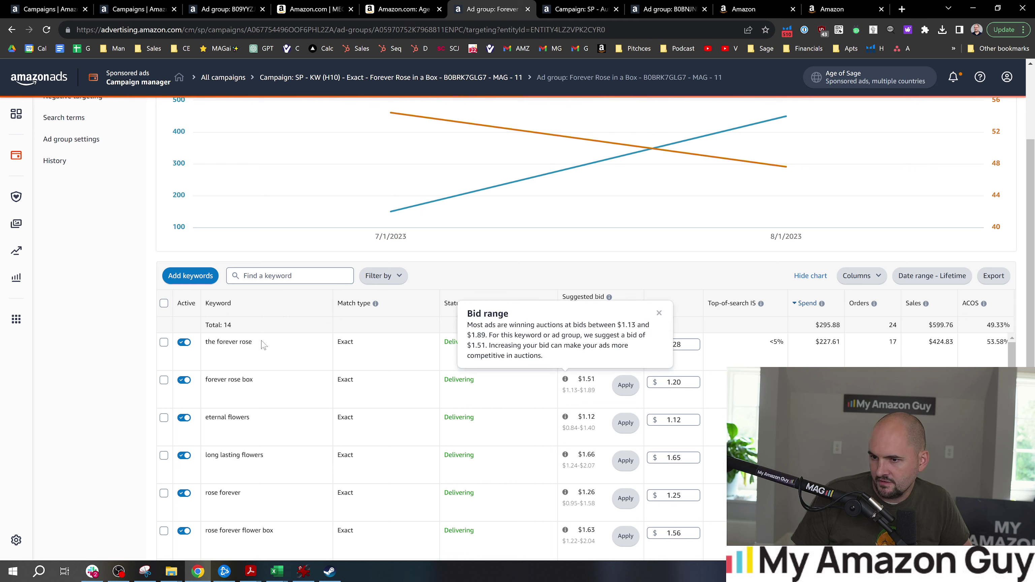
# Copy the keyword "the forever rose", search Amazon for it in a new tab, and examine which products rank in the results.
pyautogui.moveTo(263, 342); pyautogui.dragTo(204, 350)
pyautogui.hotkey('ctrl', 'c')
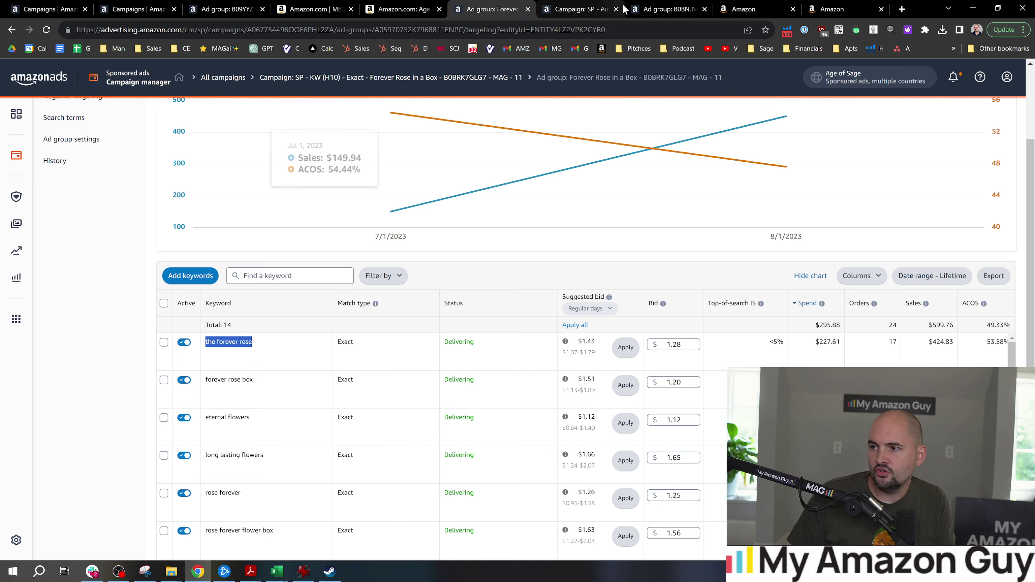
pyautogui.click(901, 9)
pyautogui.write('amazon.com')
pyautogui.press('Return')
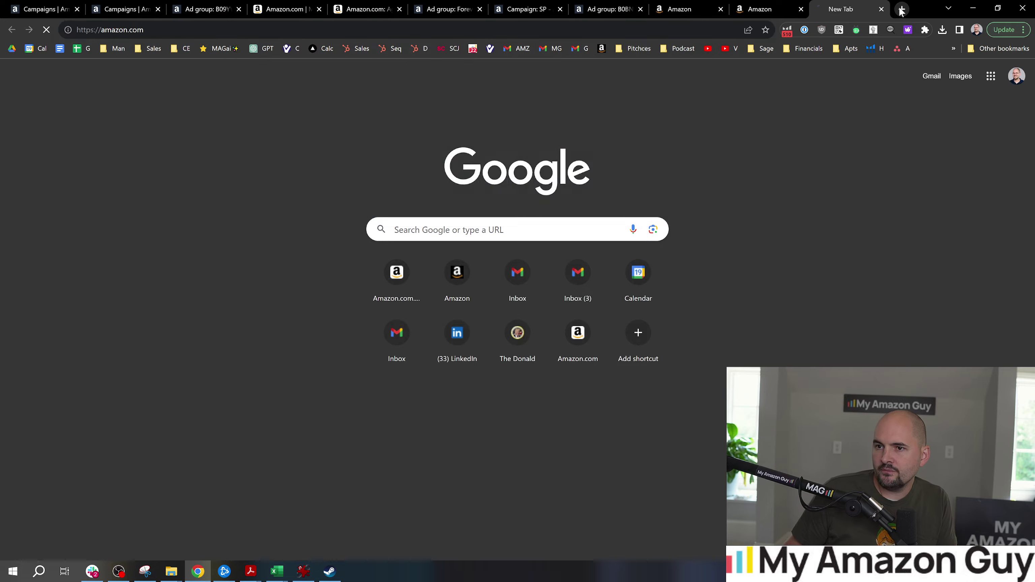
pyautogui.click(481, 75)
pyautogui.hotkey('ctrl', 'v')
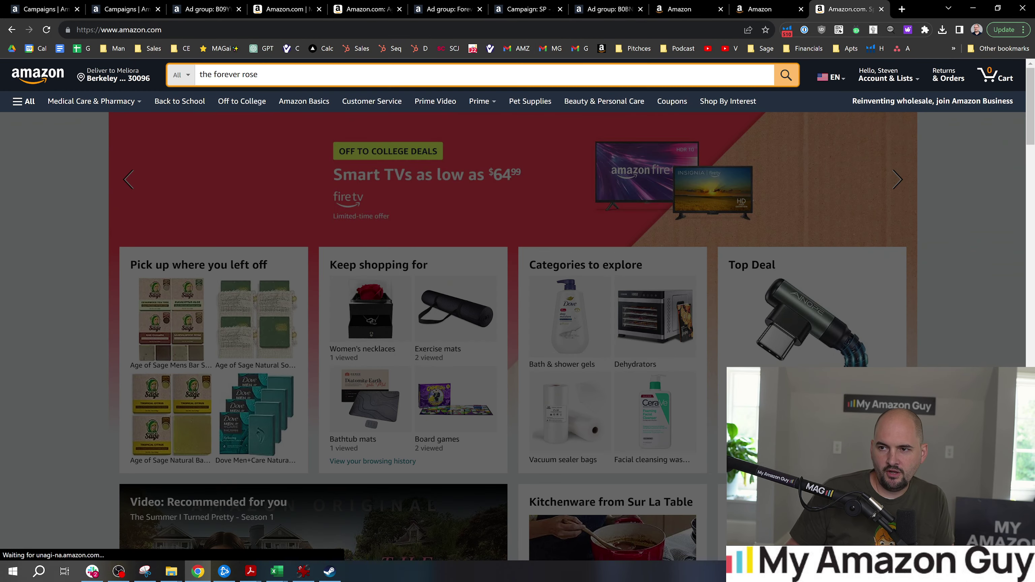
pyautogui.press('Return')
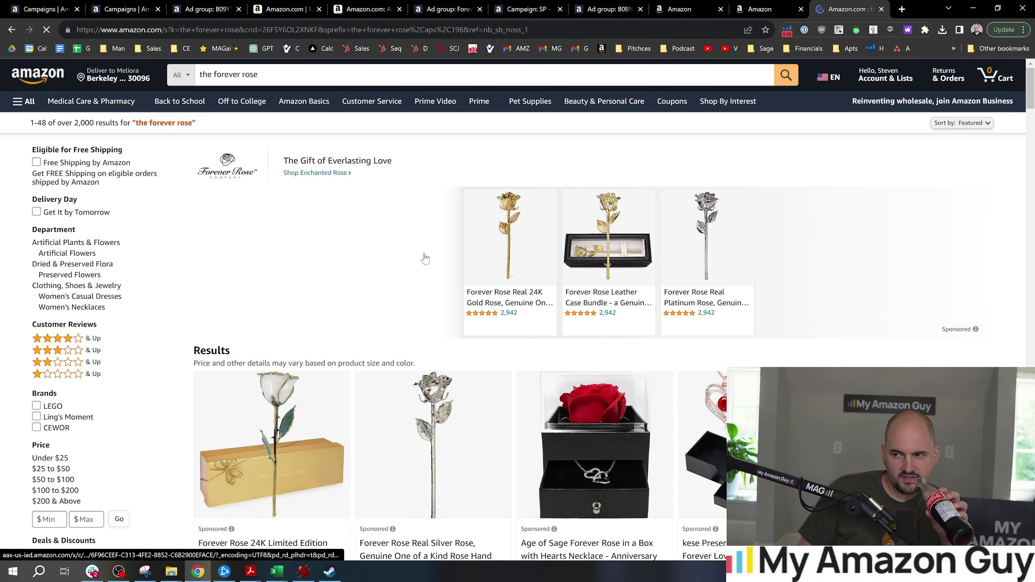
pyautogui.scroll(-6, 428, 254)
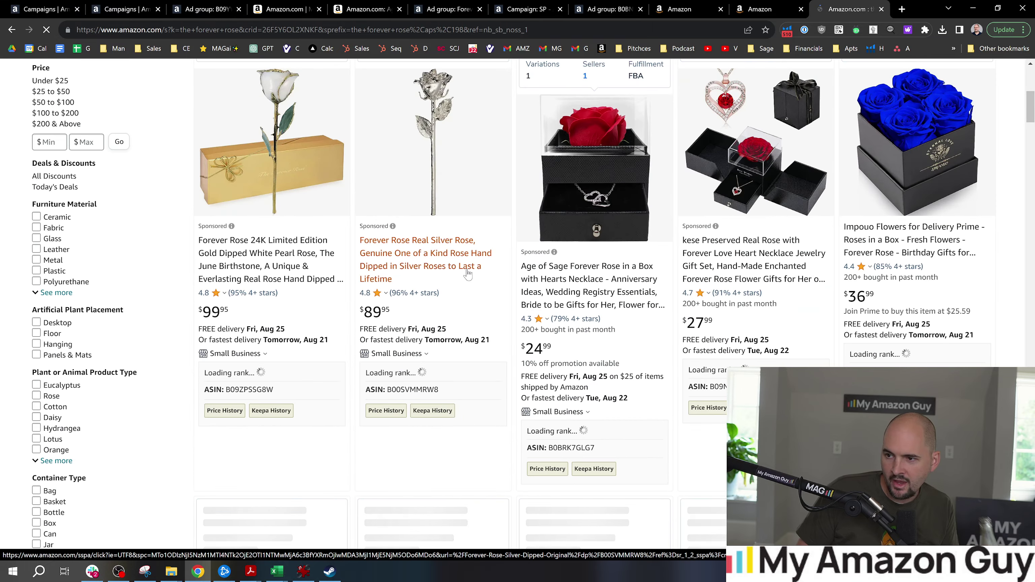
pyautogui.moveTo(1033, 103); pyautogui.dragTo(1034, 125)
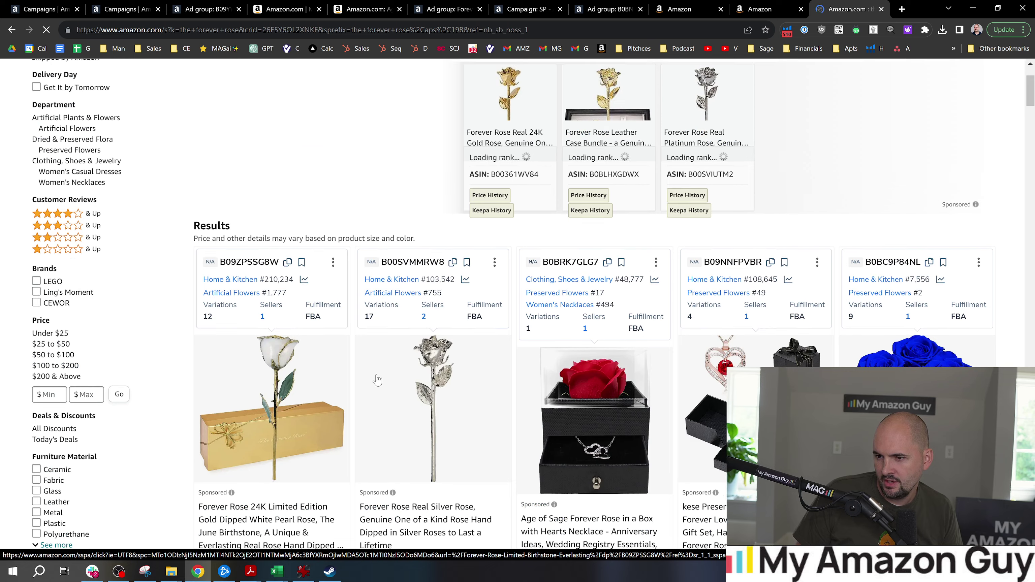
pyautogui.scroll(-4, 393, 347)
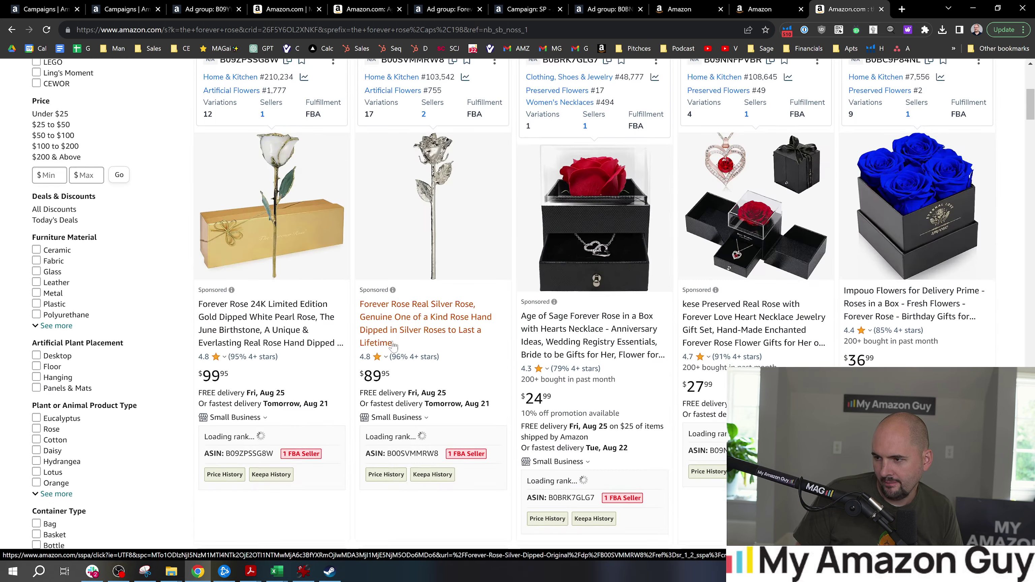
pyautogui.scroll(-15, 394, 346)
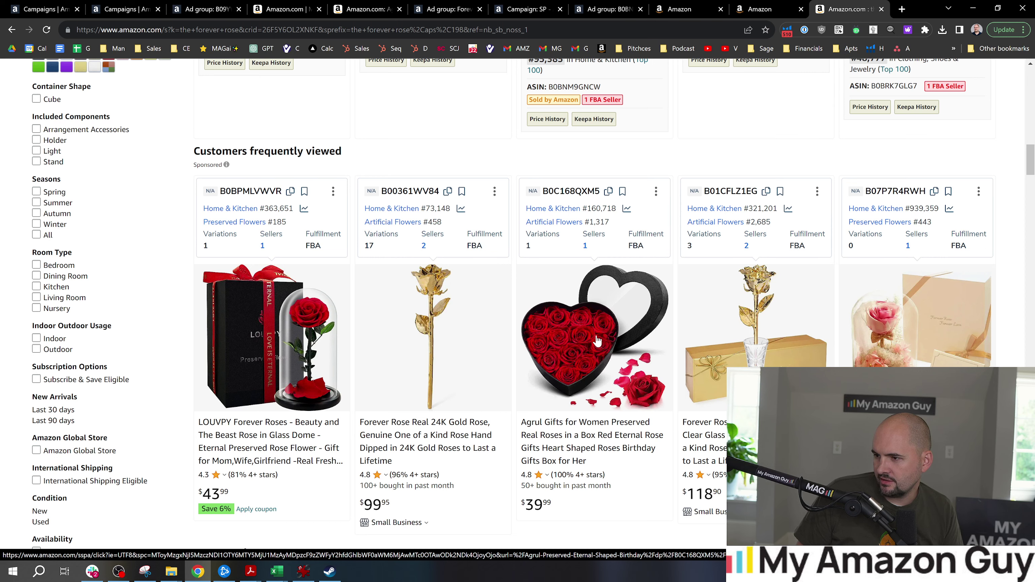
pyautogui.scroll(15, 598, 340)
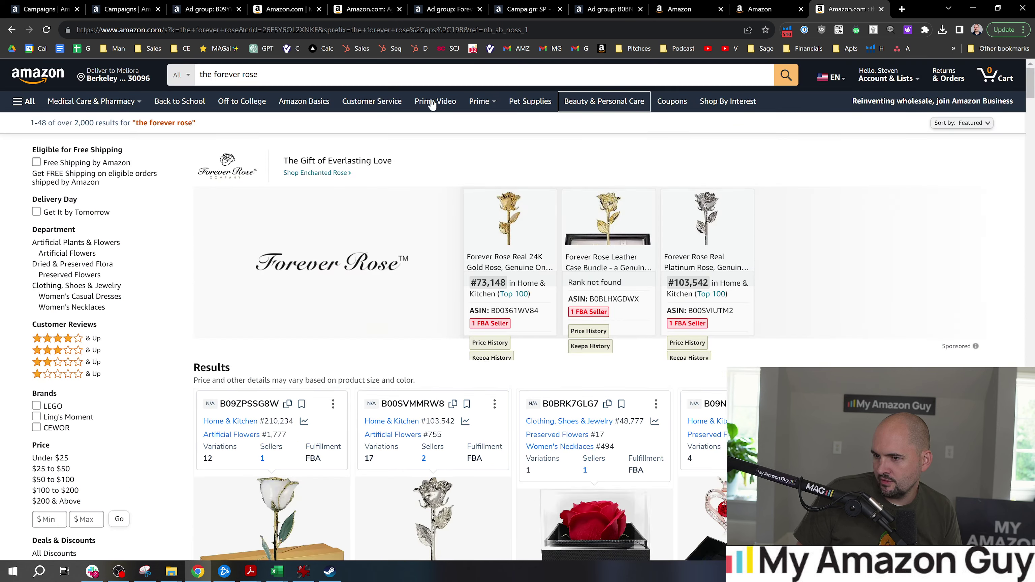
# Search Amazon for "forever rose", examine the product results, and return to the previous search.
pyautogui.click(285, 74)
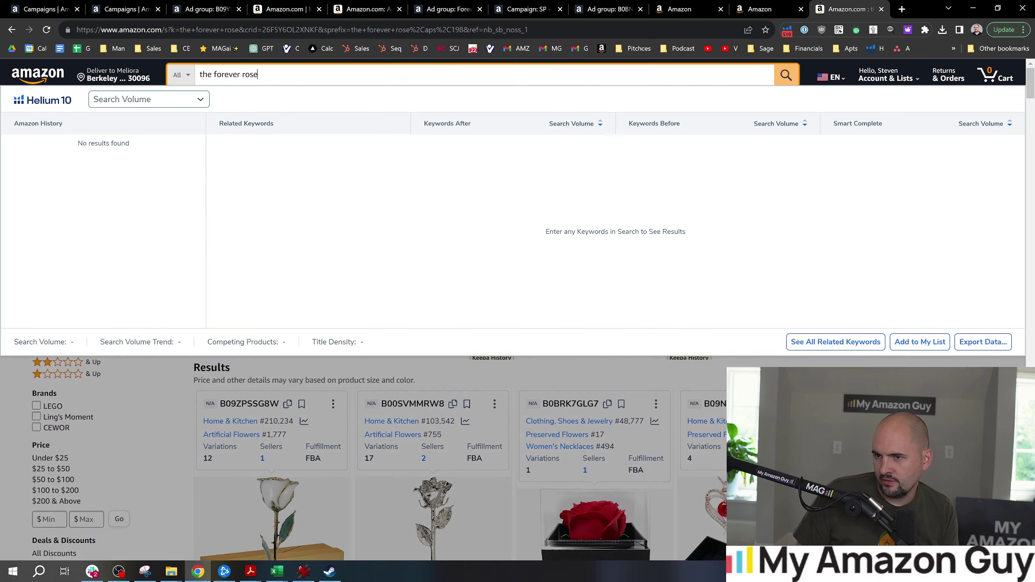
pyautogui.moveTo(281, 75); pyautogui.dragTo(122, 76)
pyautogui.moveTo(281, 74); pyautogui.dragTo(192, 75)
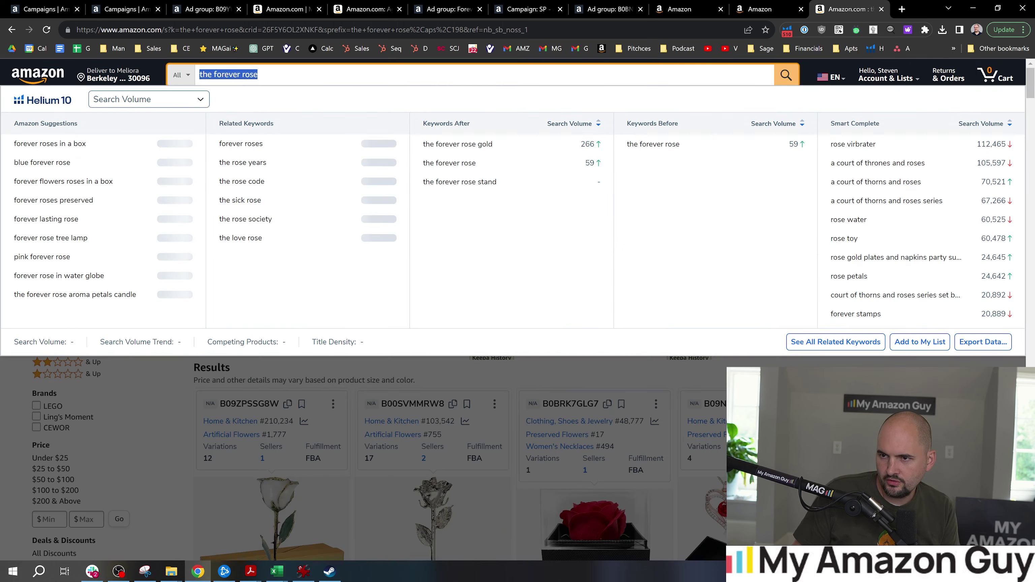
pyautogui.write('forever rose')
pyautogui.press('Return')
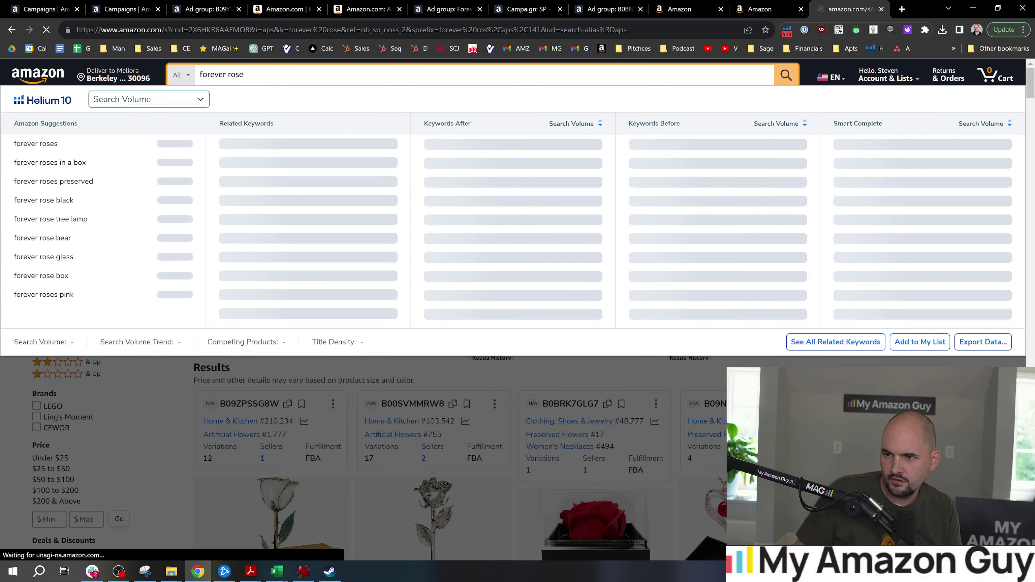
pyautogui.scroll(-5, 581, 335)
pyautogui.scroll(-10, 580, 334)
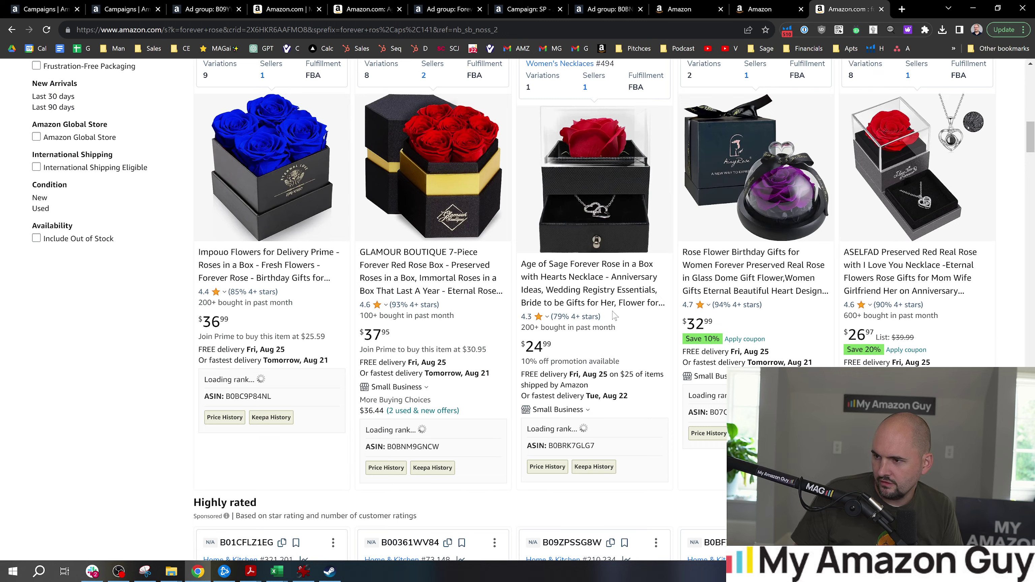
pyautogui.scroll(-10, 604, 316)
pyautogui.scroll(-2, 710, 316)
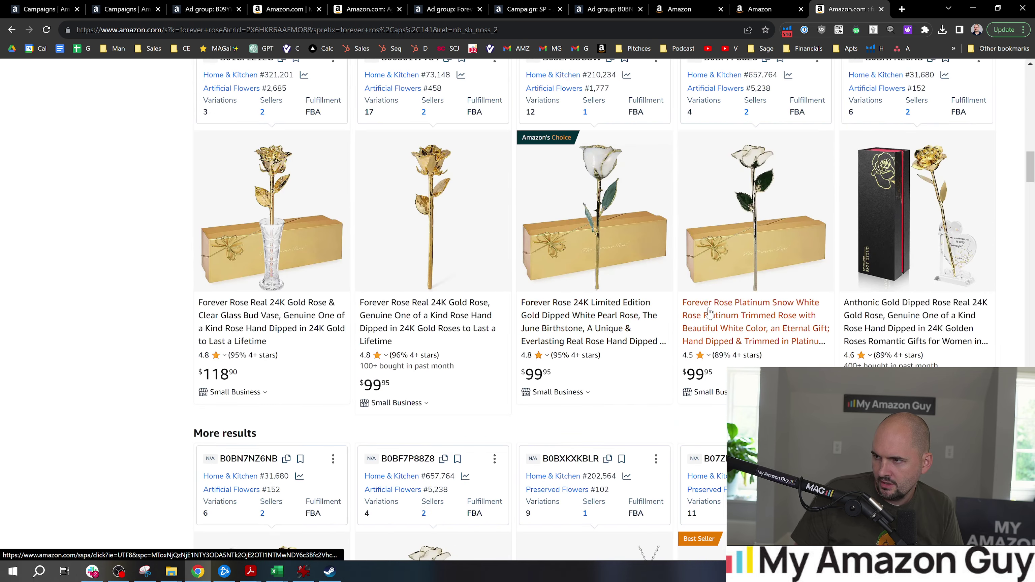
pyautogui.scroll(3, 707, 304)
pyautogui.hotkey('alt', 'Left')
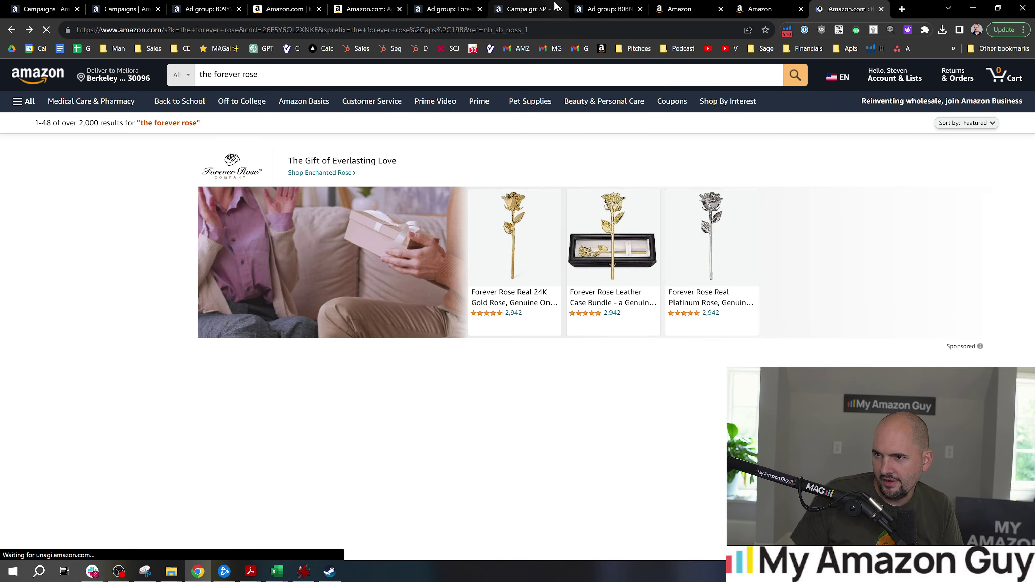
# Return to the Forever Rose in a Box ad group and lower the bid for "the forever rose" to $1.04.
pyautogui.click(195, 5)
pyautogui.click(285, 8)
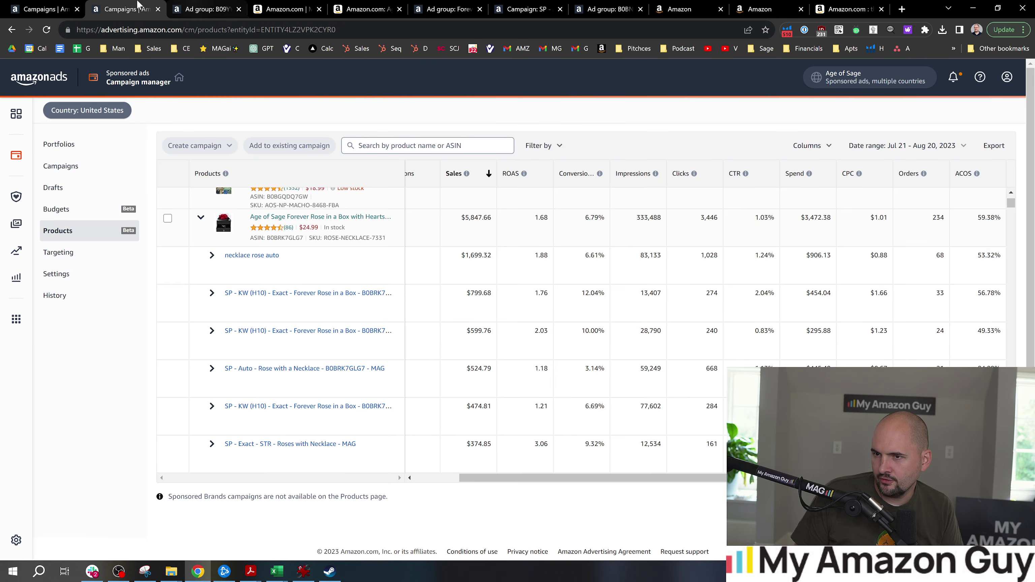
pyautogui.click(366, 8)
pyautogui.click(448, 9)
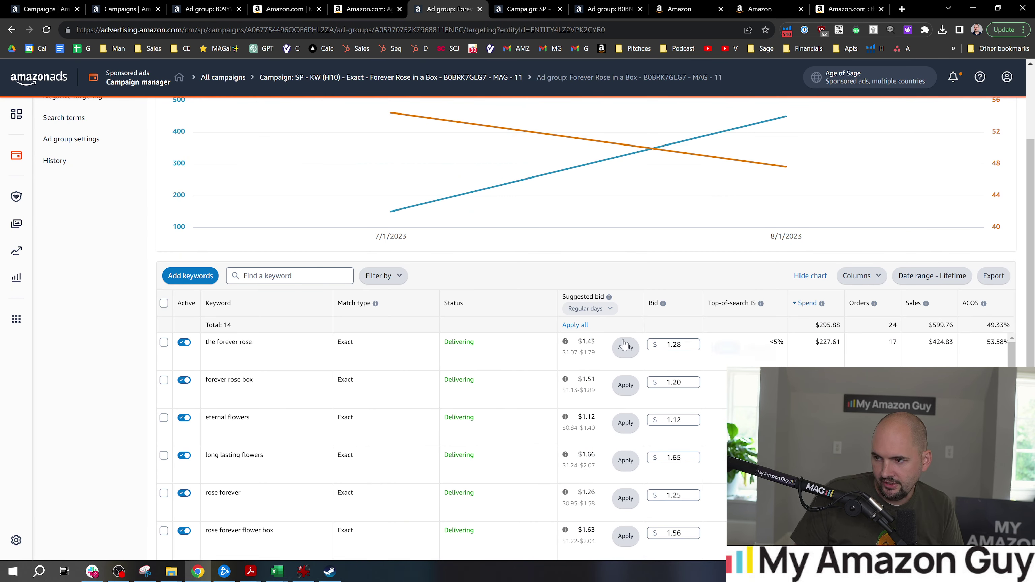
pyautogui.click(681, 345)
pyautogui.click(701, 351)
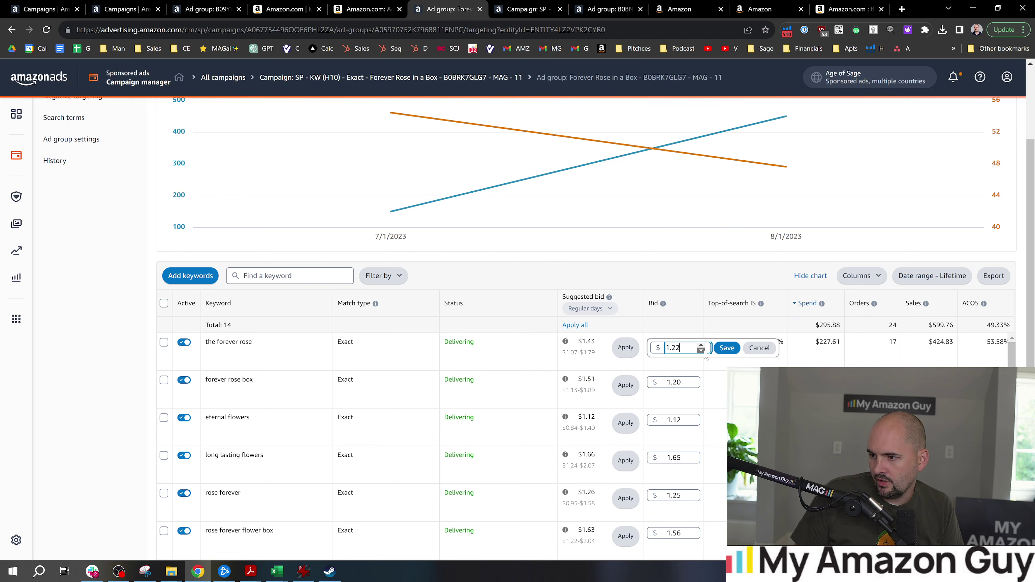
pyautogui.click(727, 348)
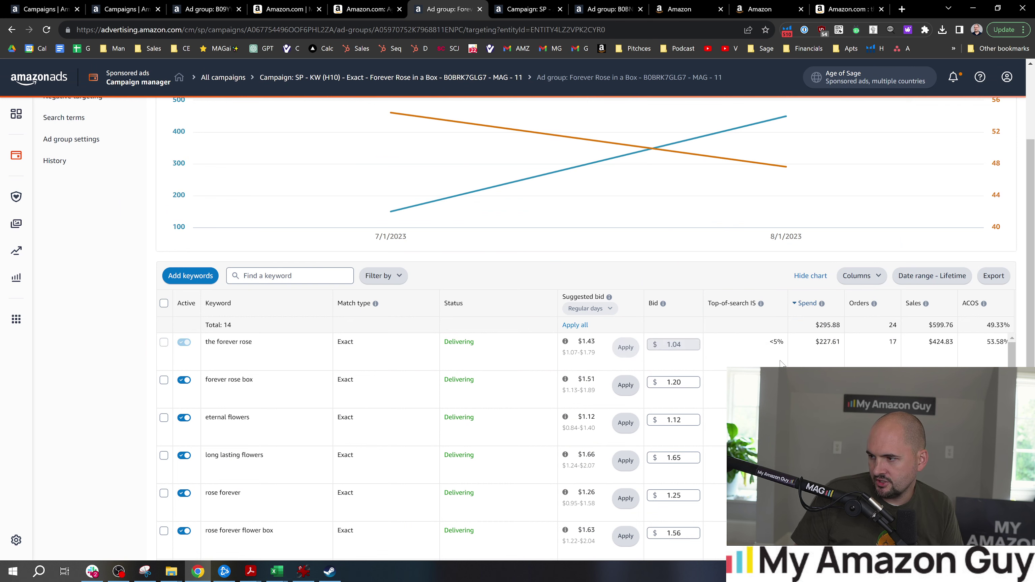
# Review the ad group's remaining keywords, their bids and suggested bids.
pyautogui.scroll(-1, 1031, 359)
pyautogui.scroll(-2, 1033, 361)
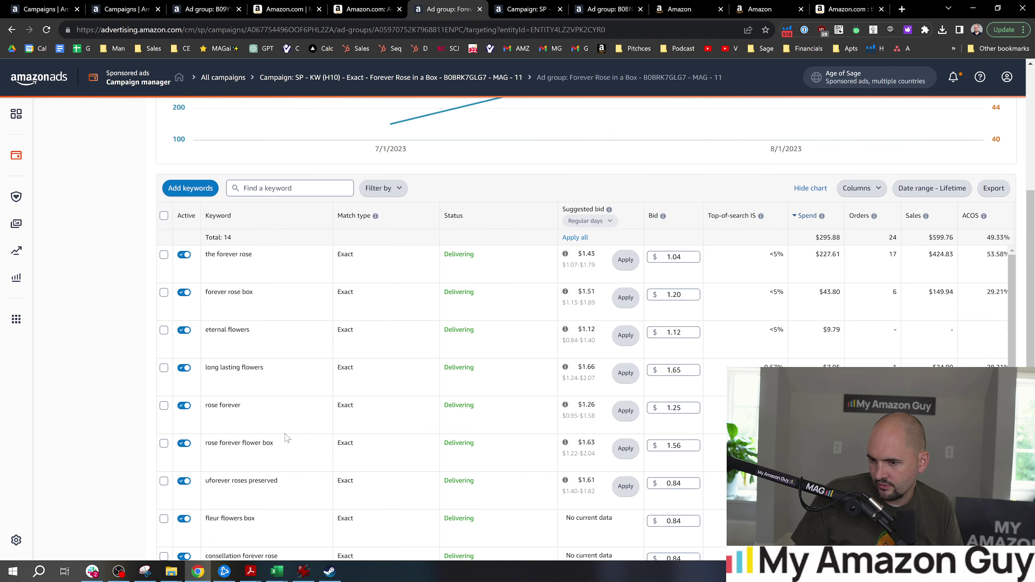
pyautogui.scroll(-3, 465, 398)
pyautogui.scroll(8, 216, 284)
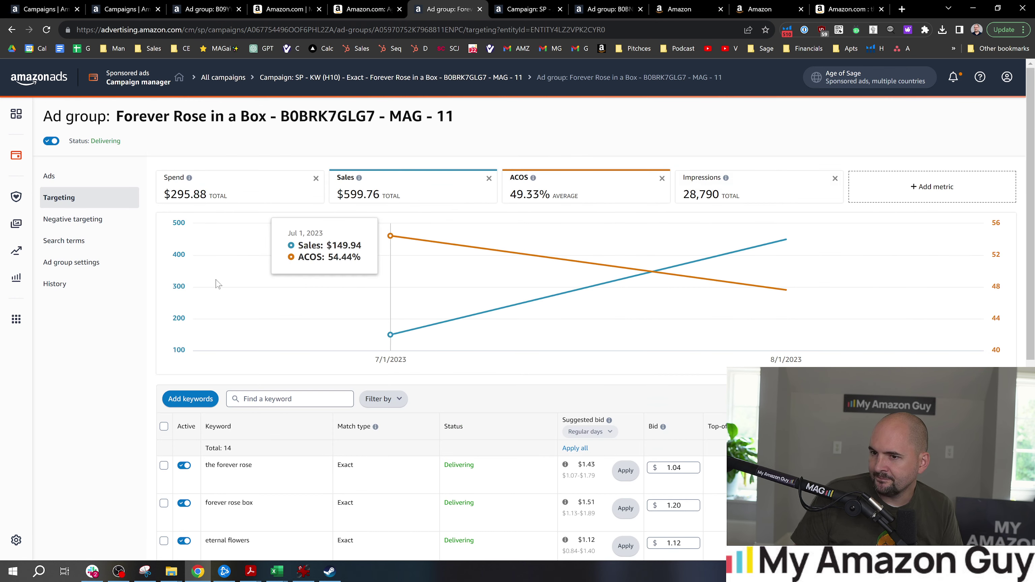
# Check negative targeting for the Forever Rose in a Box ad group and the SP - Auto - Rose with a Necklace campaign.
pyautogui.click(54, 220)
pyautogui.click(71, 179)
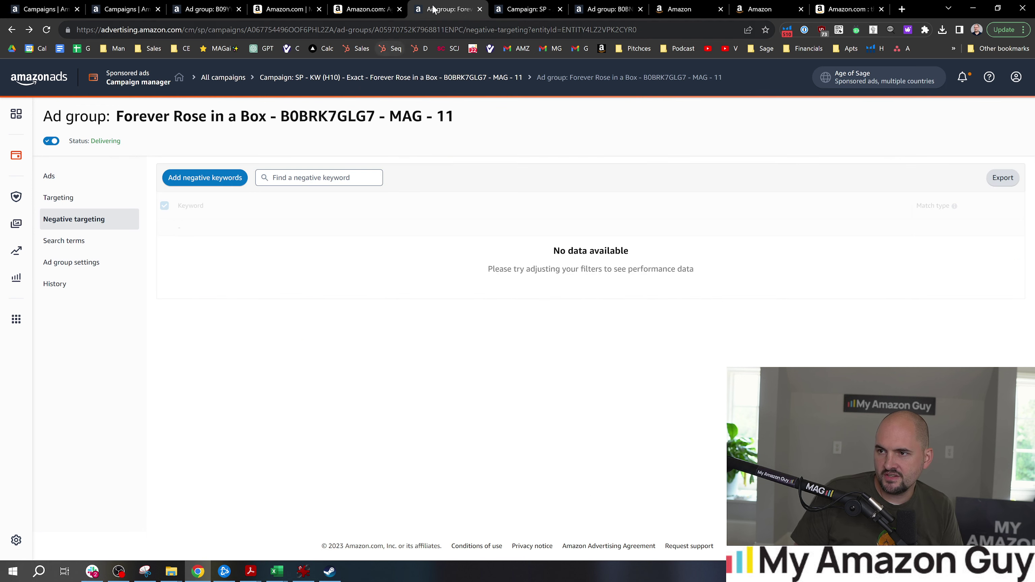
pyautogui.click(505, 5)
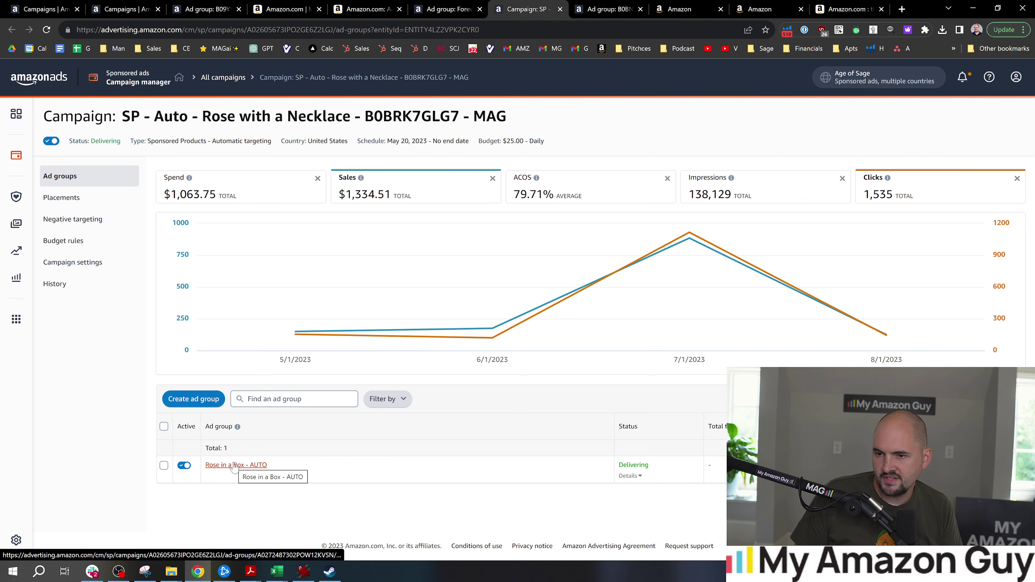
pyautogui.click(74, 221)
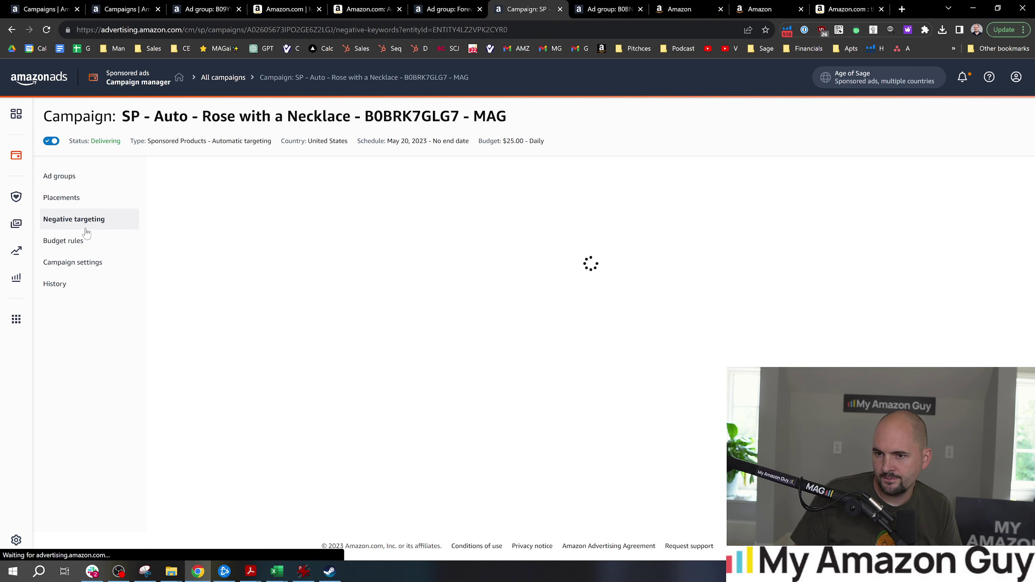
# Open the campaign's Rose in a Box - AUTO ad group and review its negative keywords, negative products and targeting.
pyautogui.click(60, 182)
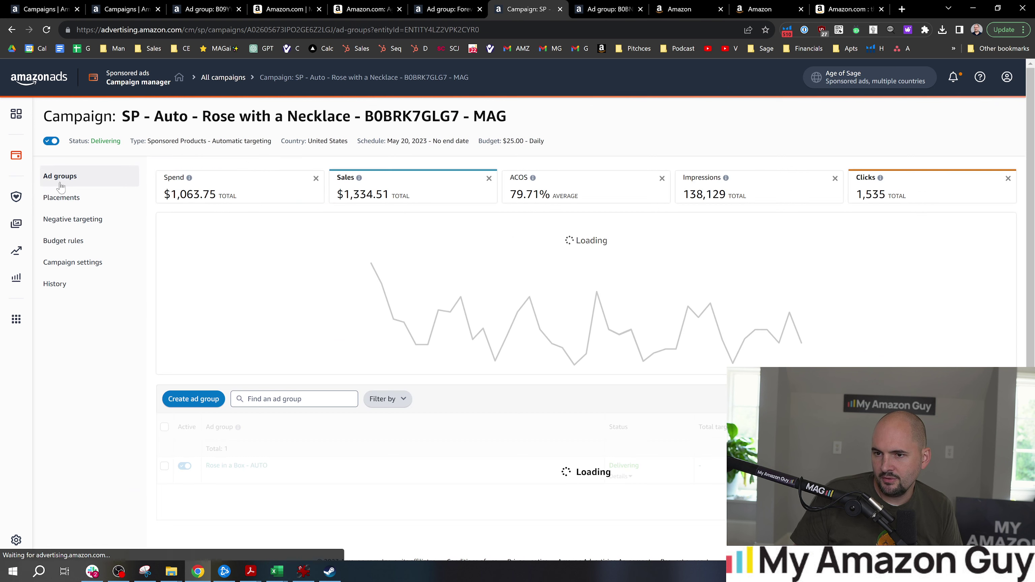
pyautogui.click(245, 469)
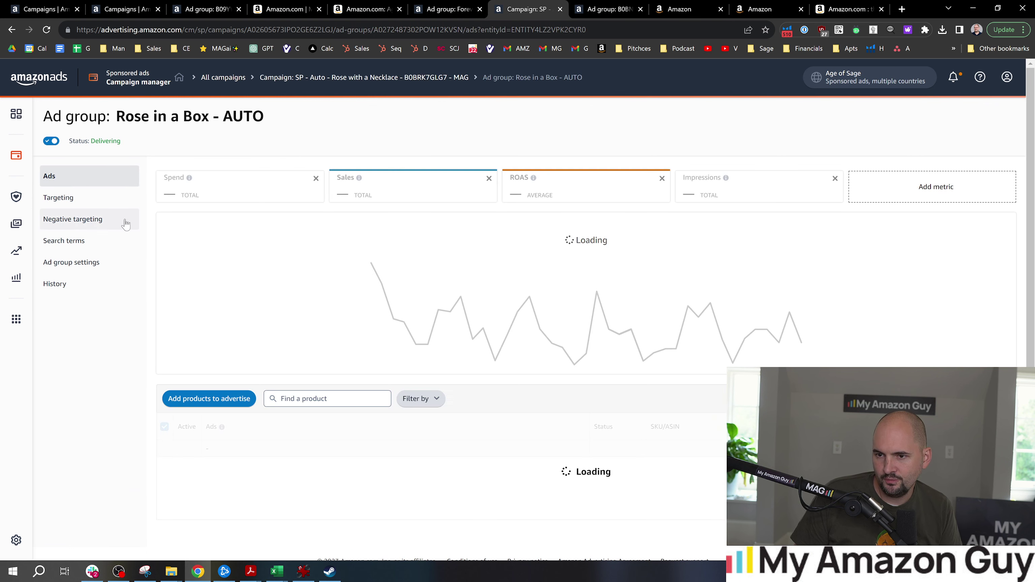
pyautogui.click(72, 229)
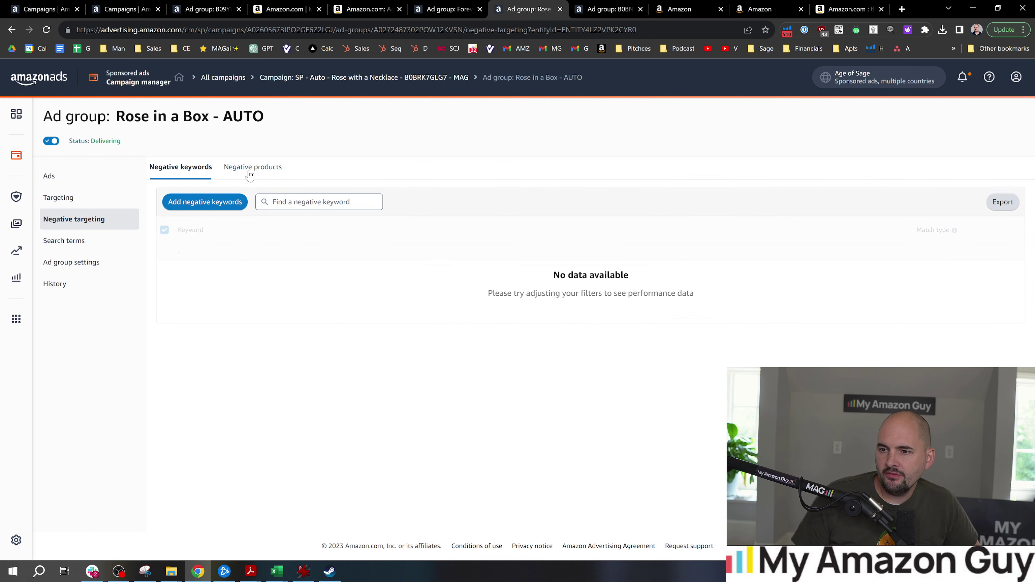
pyautogui.click(61, 198)
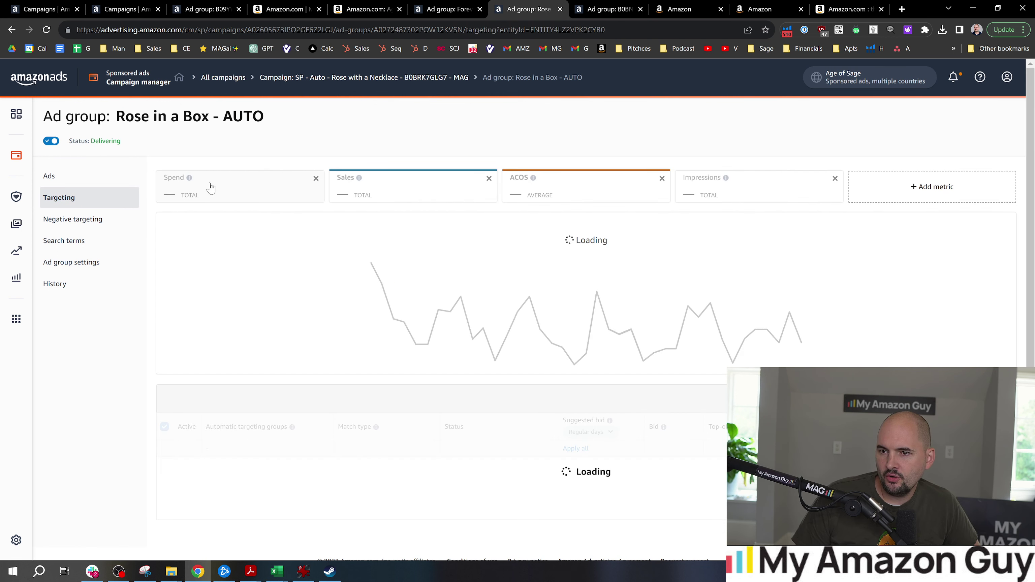
pyautogui.click(74, 219)
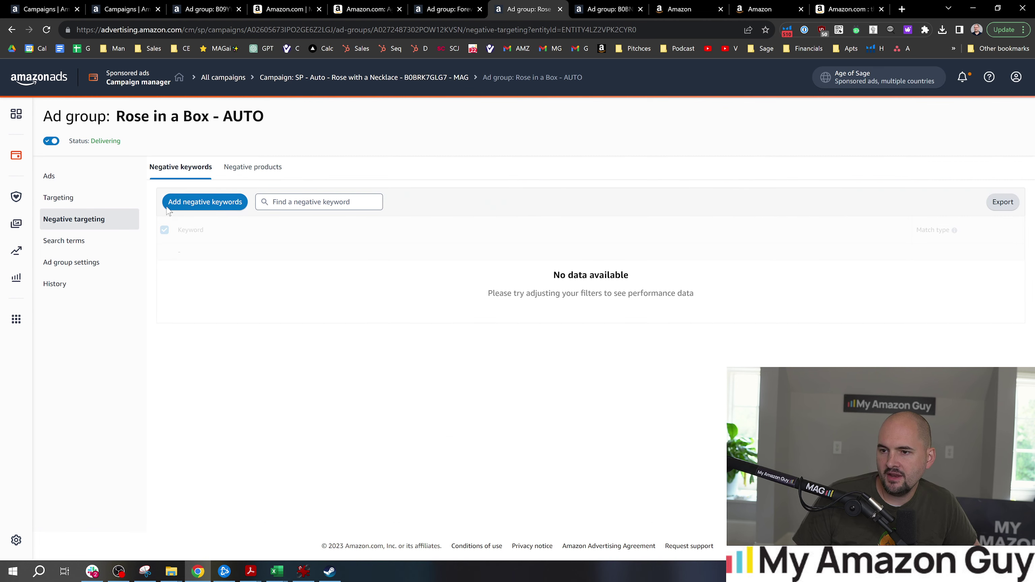
pyautogui.click(234, 170)
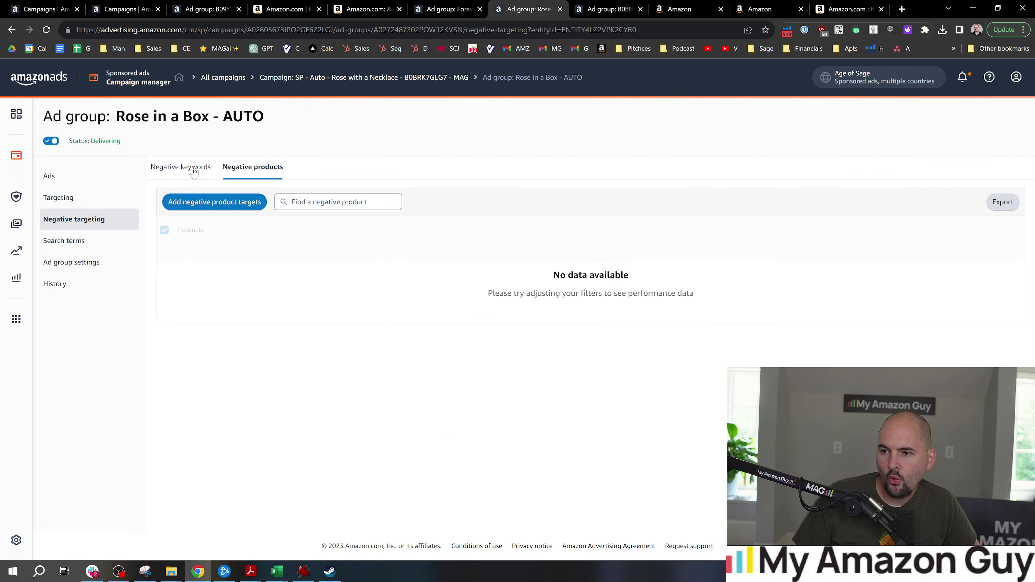
pyautogui.click(194, 169)
pyautogui.click(61, 197)
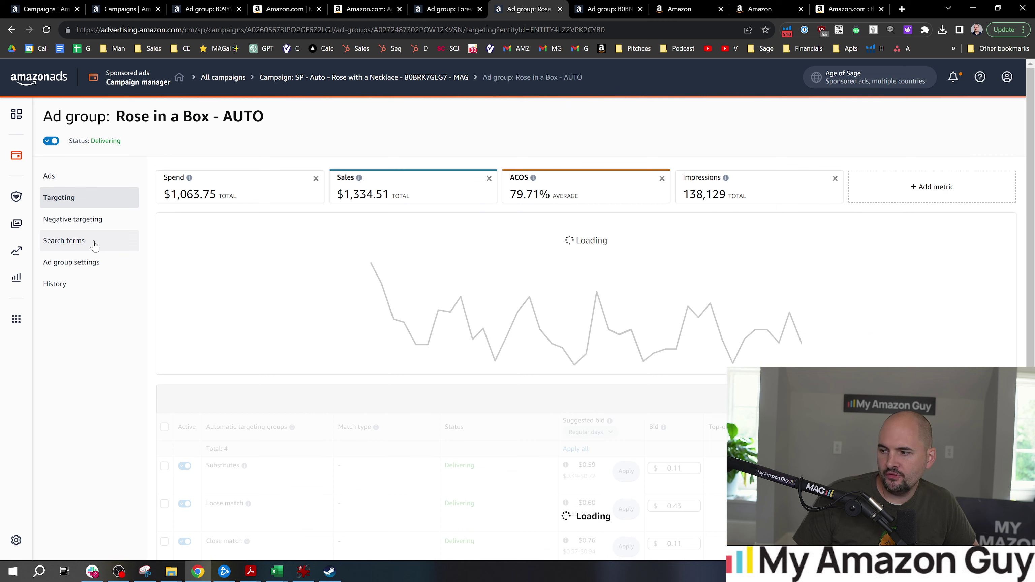
# Copy the web address of the Rose in a Box - AUTO targeting page.
pyautogui.click(260, 30)
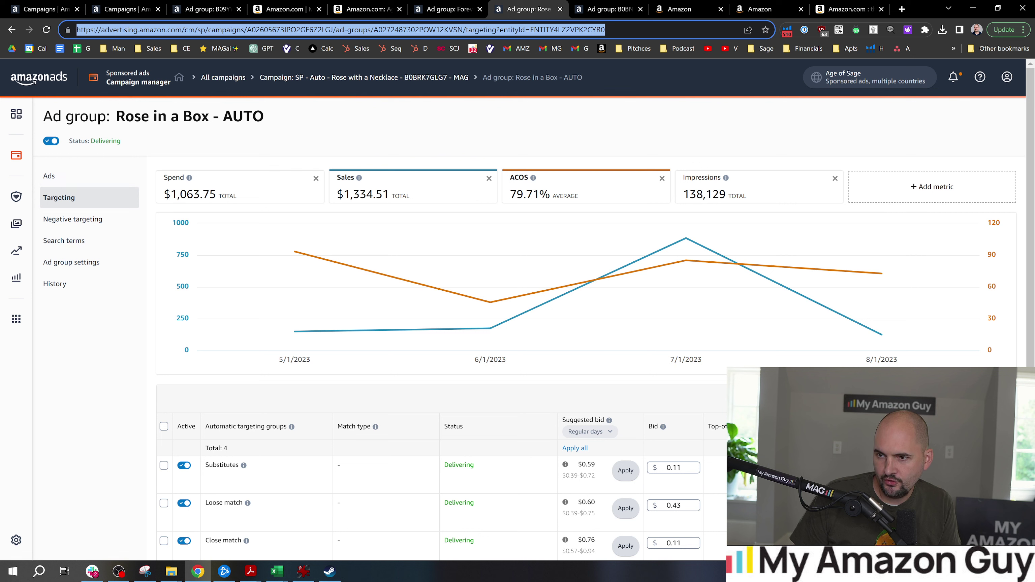
pyautogui.click(794, 398)
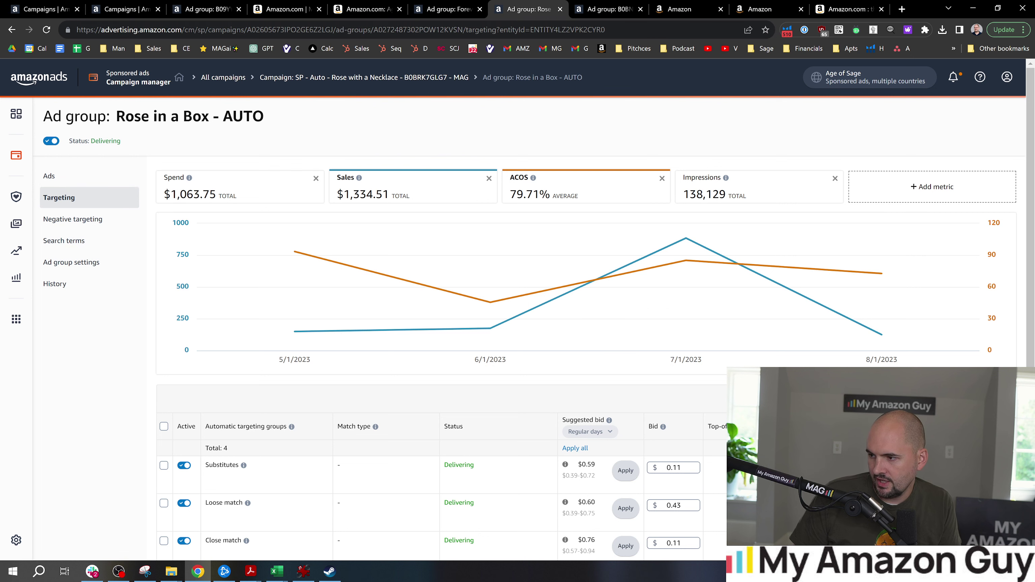
pyautogui.click(498, 339)
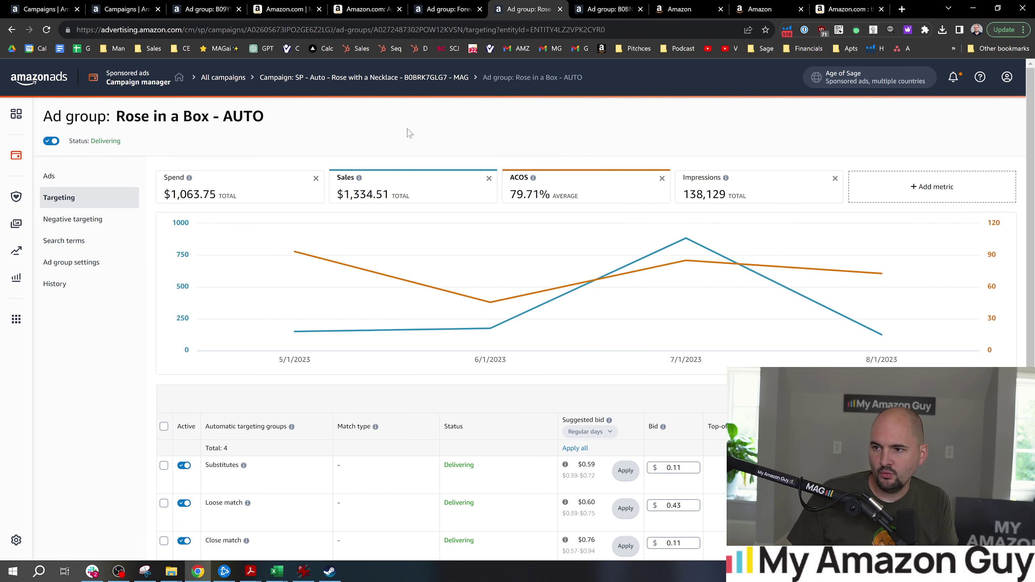
# Switch to Snipping Tool and capture the ad group's targeting page with its performance chart.
pyautogui.click(148, 570)
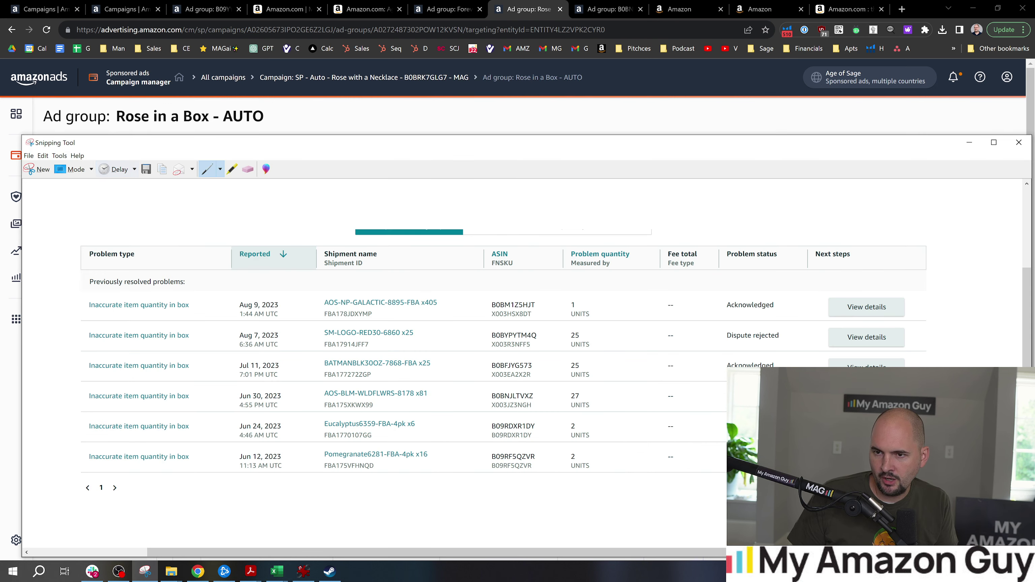
pyautogui.click(39, 170)
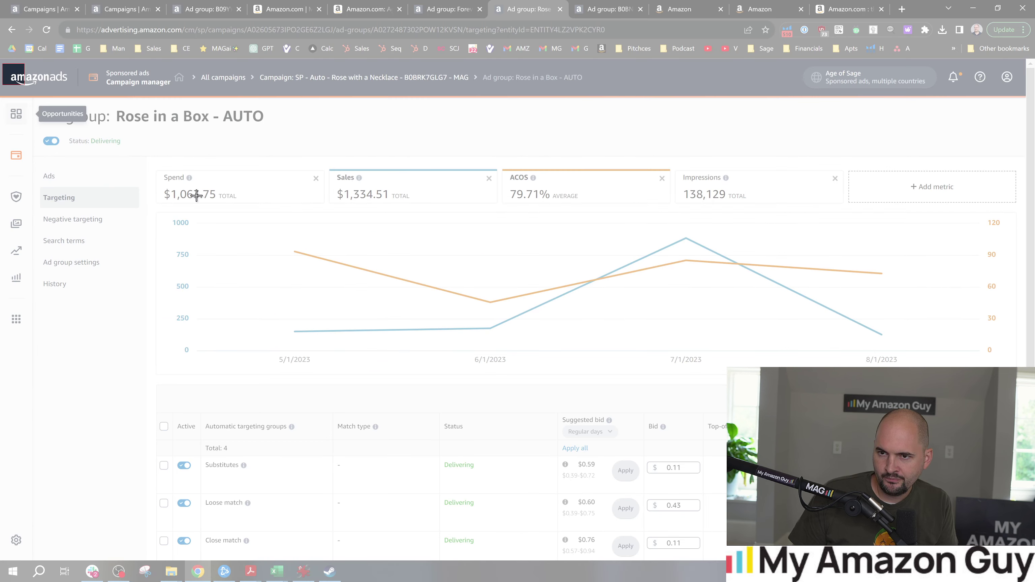
pyautogui.moveTo(1, 63); pyautogui.dragTo(1011, 561)
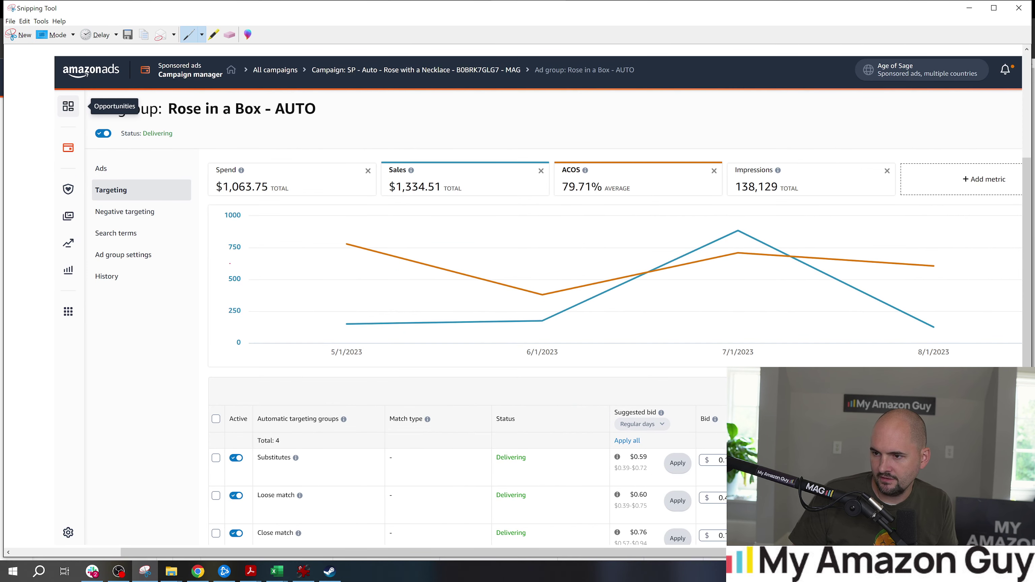
# Circle the 5/1/2023 date and Negative targeting in red on the snip, and draw a question mark beside them.
pyautogui.moveTo(348, 309)
pyautogui.mouseDown()
pyautogui.moveTo(369, 402)
pyautogui.moveTo(310, 299)
pyautogui.mouseUp()
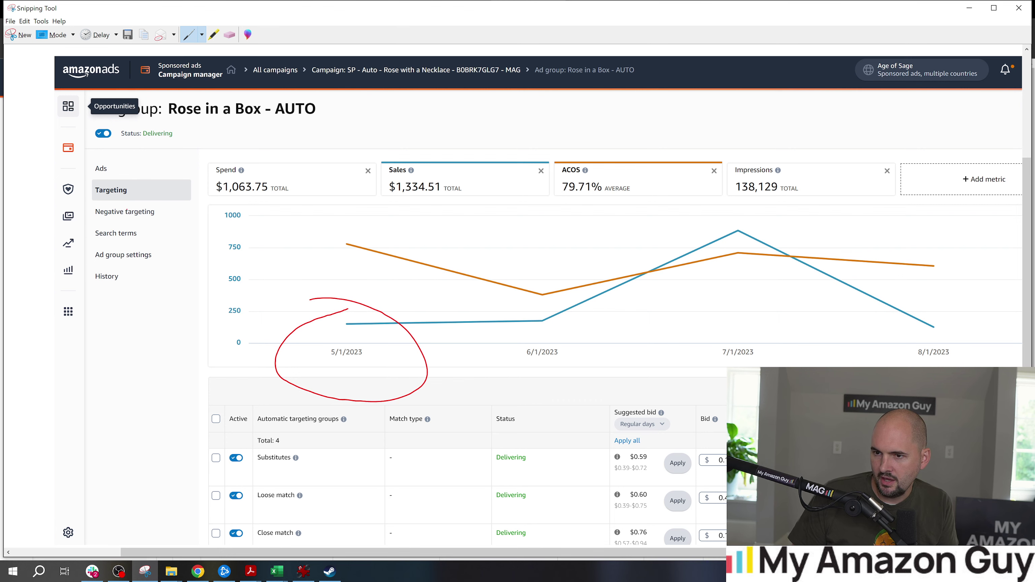
pyautogui.moveTo(149, 196)
pyautogui.mouseDown()
pyautogui.moveTo(171, 233)
pyautogui.moveTo(149, 192)
pyautogui.moveTo(236, 235)
pyautogui.mouseUp()
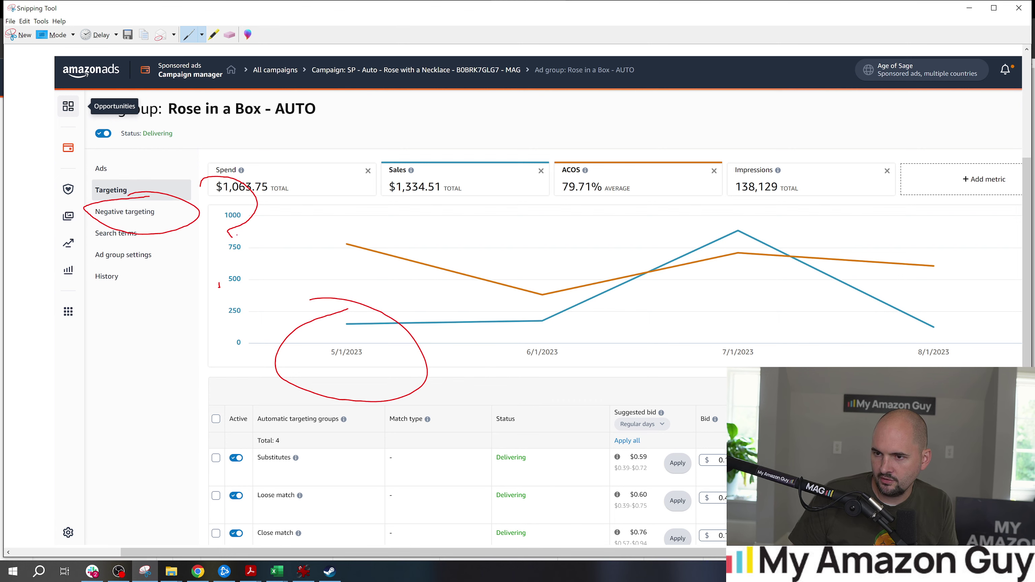
pyautogui.click(969, 8)
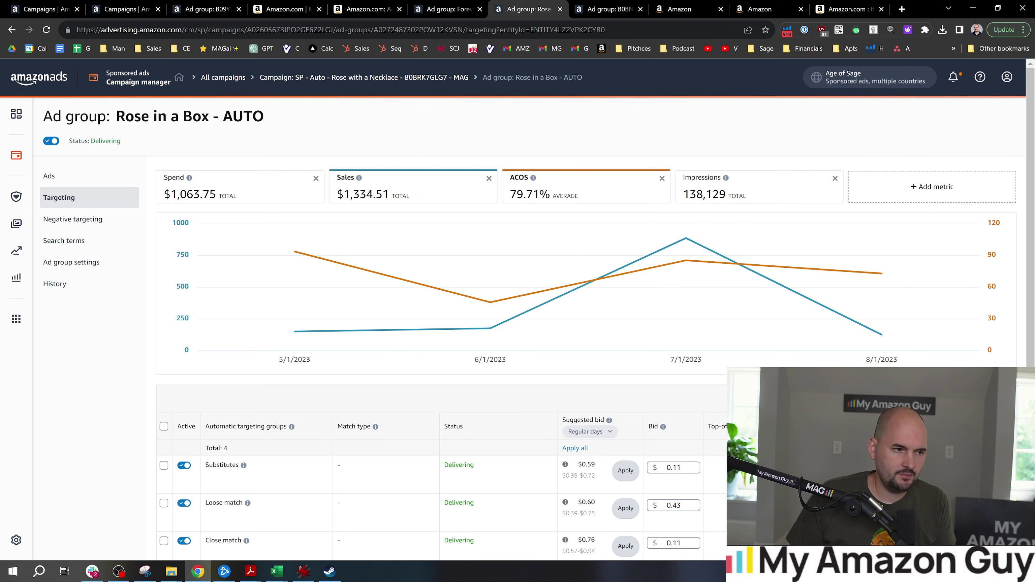
pyautogui.click(92, 571)
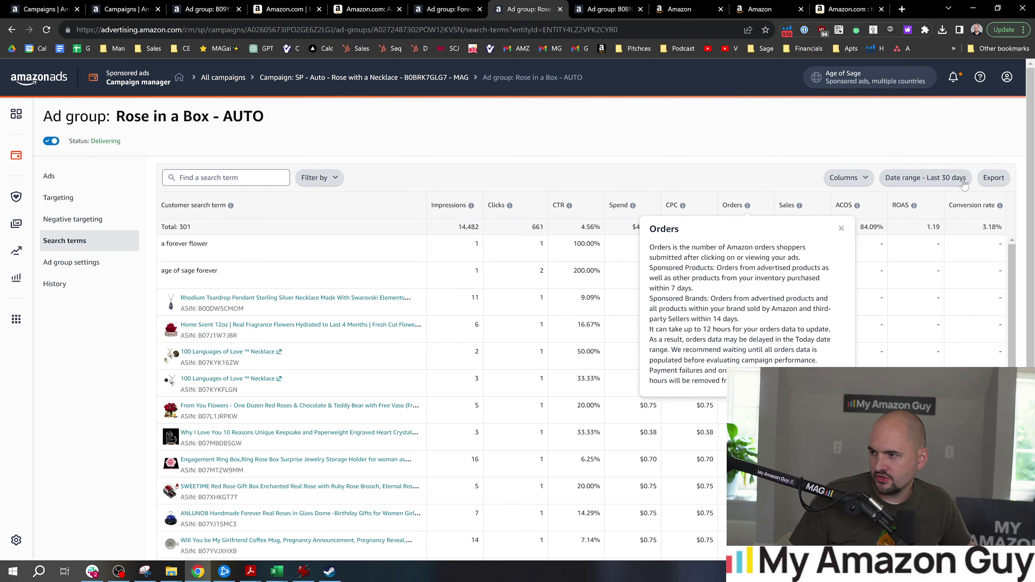
# Set the ad group's search terms report to the last 65 days and sort it by highest sales.
pyautogui.click(925, 177)
pyautogui.click(672, 295)
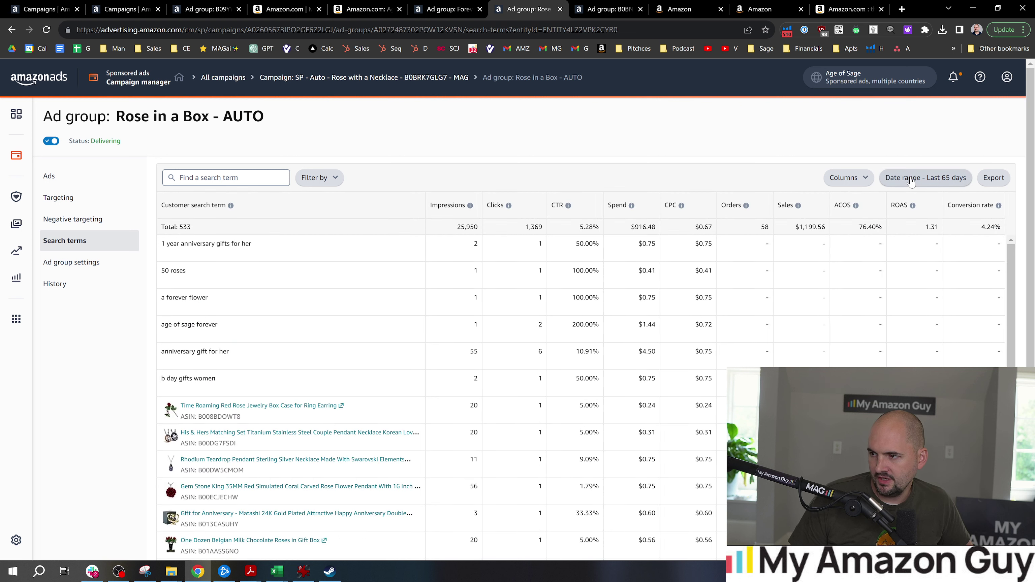
pyautogui.click(790, 206)
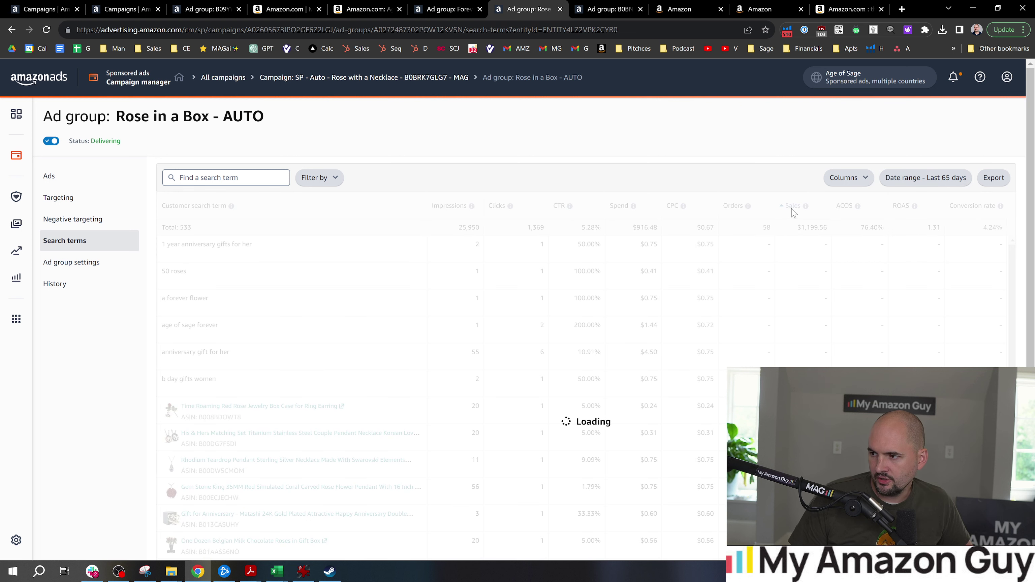
pyautogui.click(790, 209)
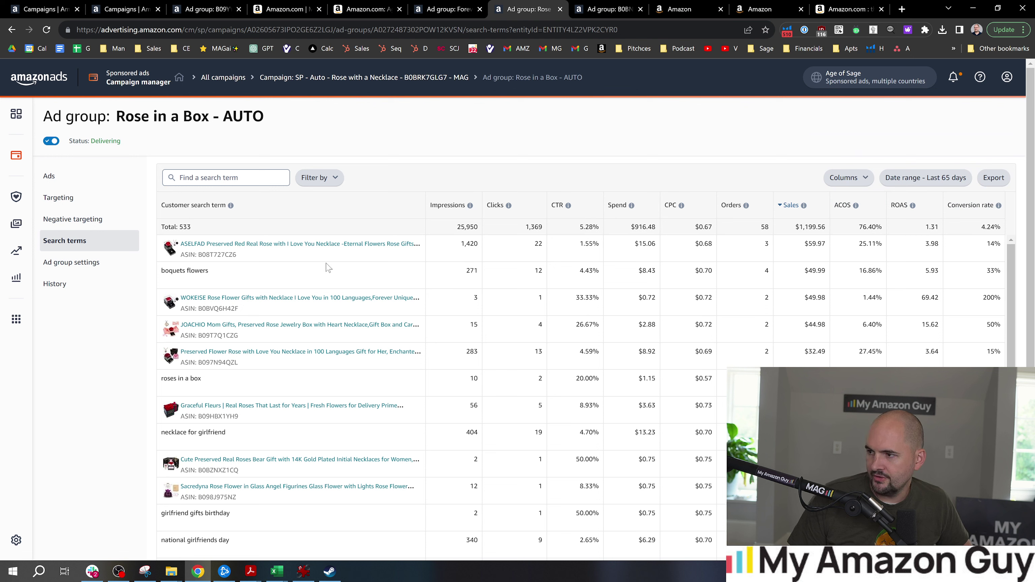
# Examine the "boquets flowers" search term and the ACOS, sales, CPC and spend of the WOKEISE rose product target.
pyautogui.moveTo(231, 276); pyautogui.dragTo(158, 277)
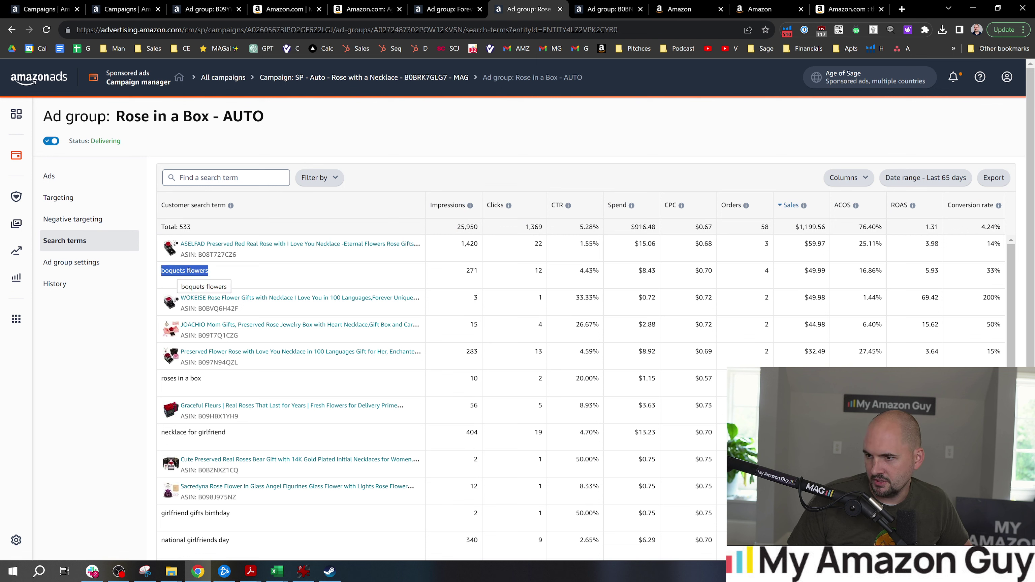
pyautogui.moveTo(866, 298); pyautogui.dragTo(884, 298)
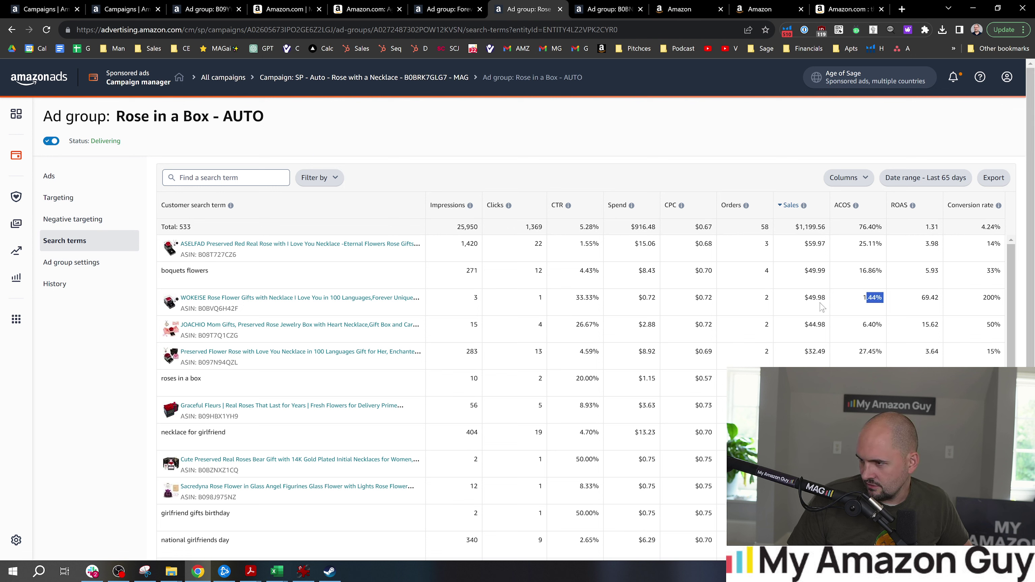
pyautogui.moveTo(805, 298); pyautogui.dragTo(822, 298)
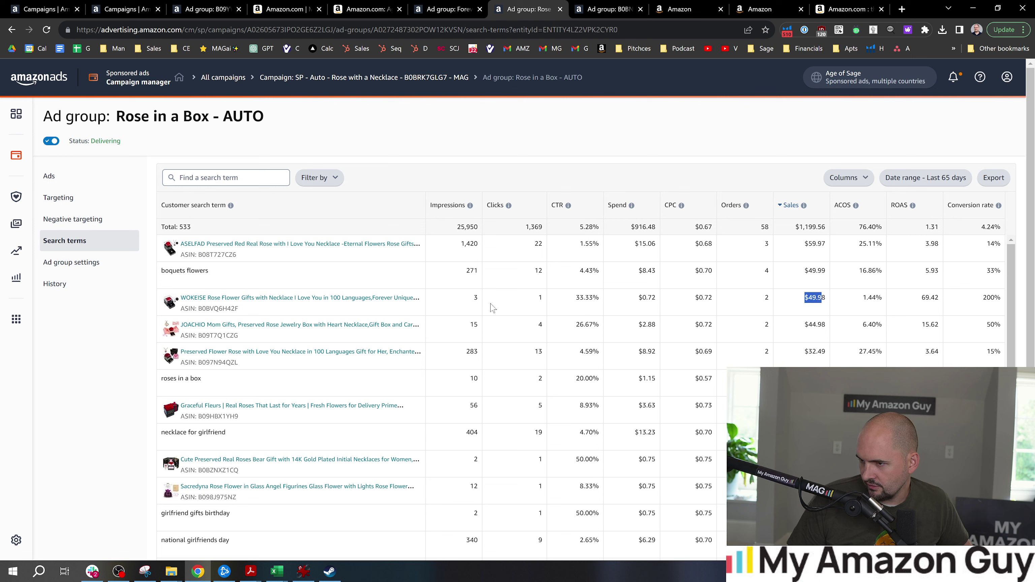
pyautogui.moveTo(696, 297); pyautogui.dragTo(714, 298)
pyautogui.moveTo(638, 298); pyautogui.dragTo(671, 304)
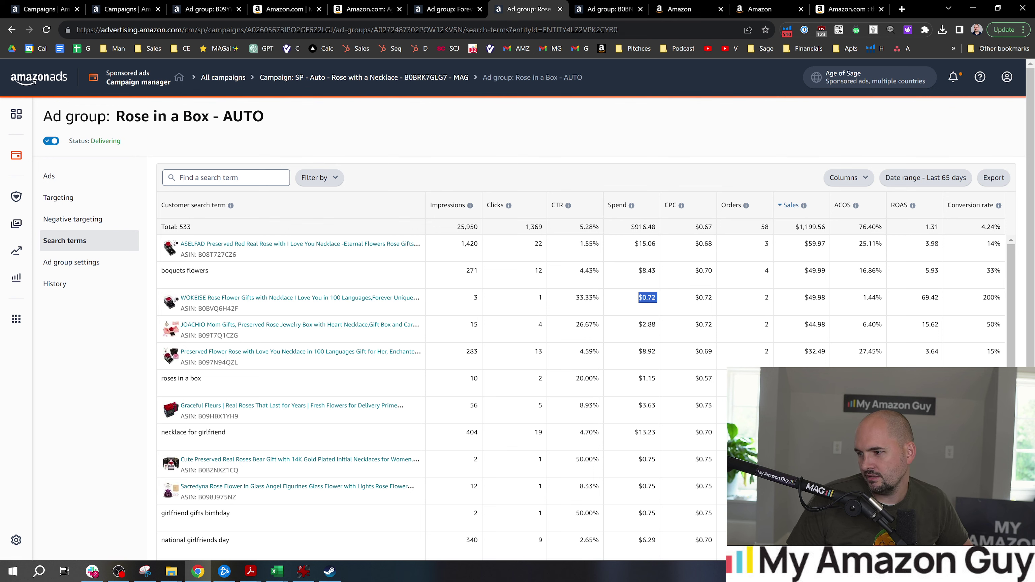
# Review the next selling search terms, including the ACOS of "necklace for girlfriend".
pyautogui.scroll(-2, 448, 397)
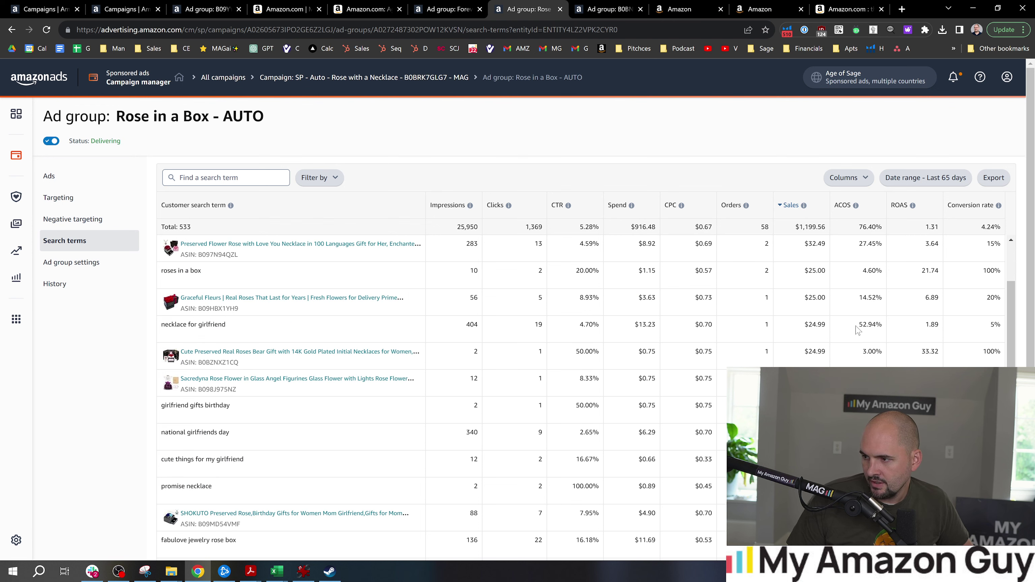
pyautogui.moveTo(857, 331); pyautogui.dragTo(884, 330)
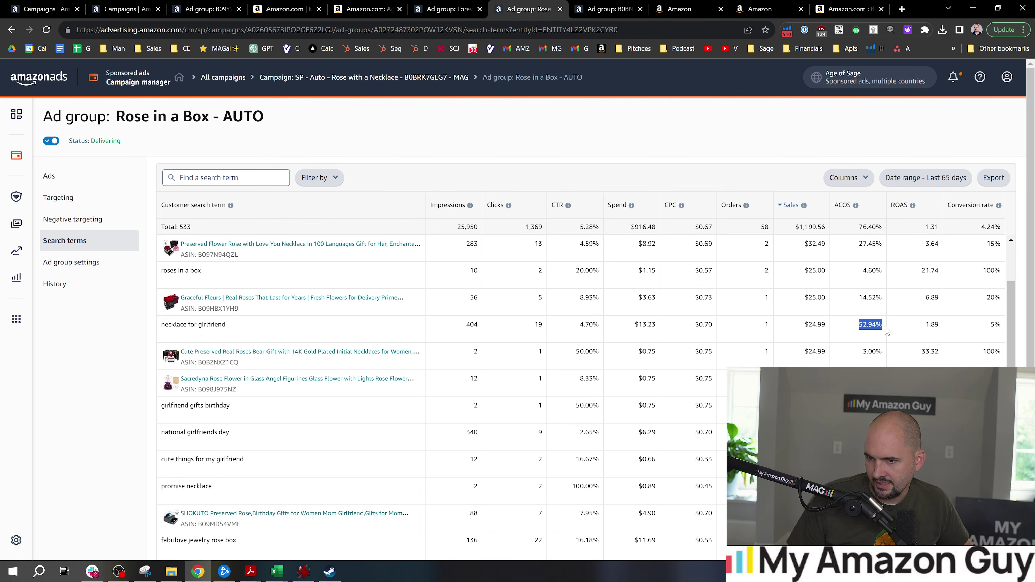
pyautogui.click(887, 332)
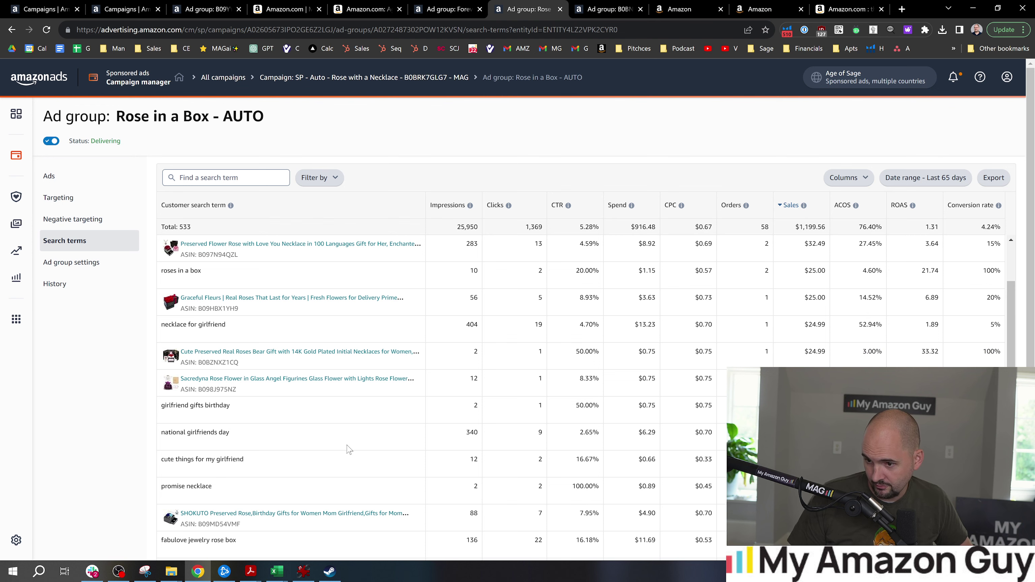
pyautogui.scroll(-2, 367, 442)
# Filter the search terms by "necklace" and examine their combined ACOS and the individual terms' sales.
pyautogui.click(243, 175)
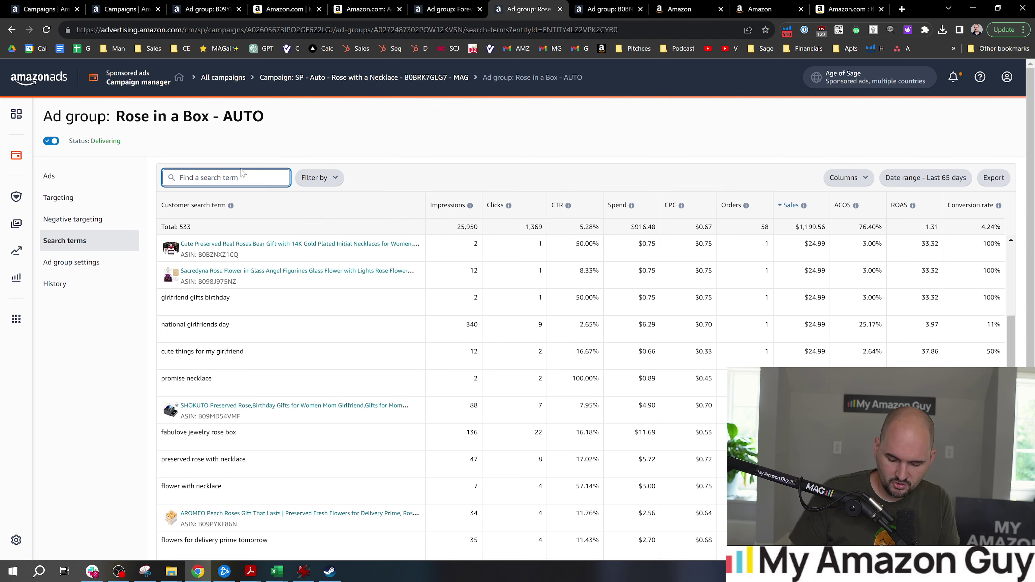
pyautogui.write('necklace')
pyautogui.press('Return')
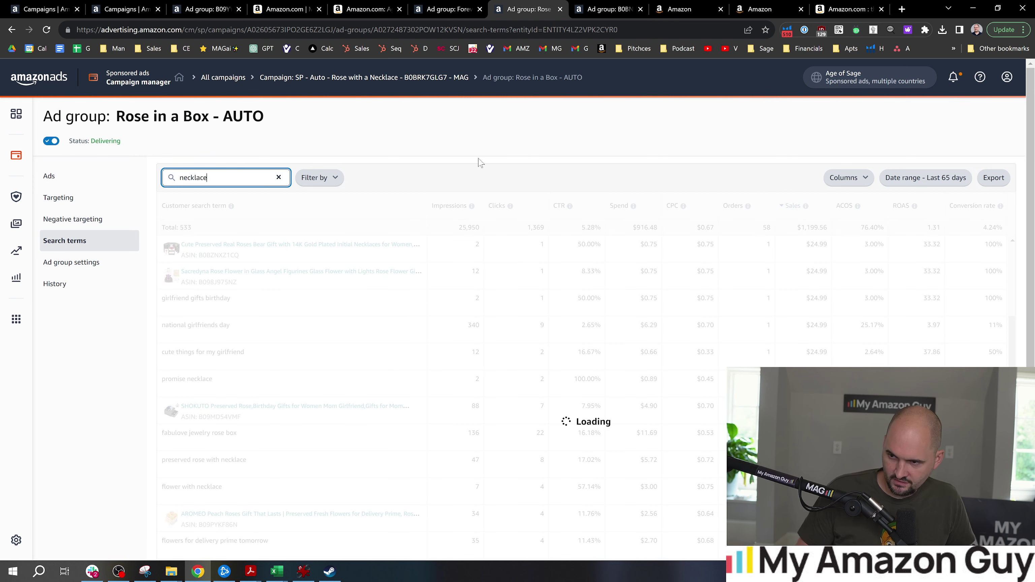
pyautogui.click(470, 150)
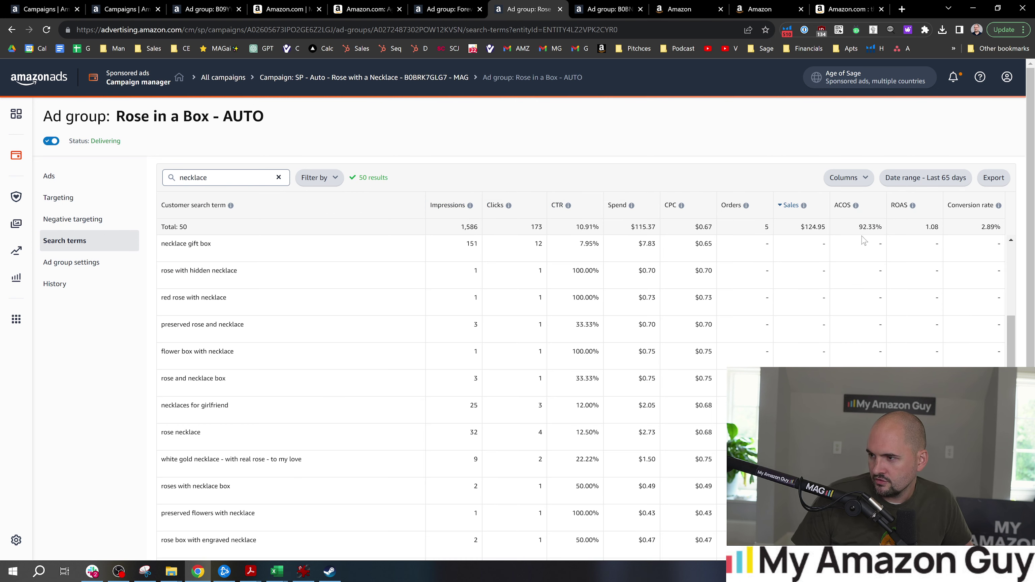
pyautogui.moveTo(859, 227); pyautogui.dragTo(884, 229)
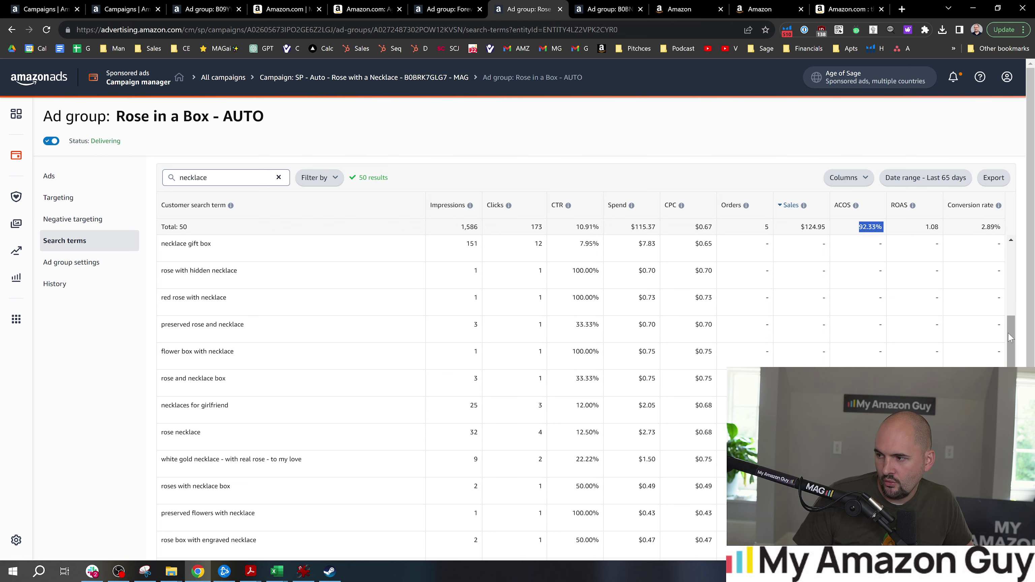
pyautogui.moveTo(1009, 333); pyautogui.dragTo(1022, 247)
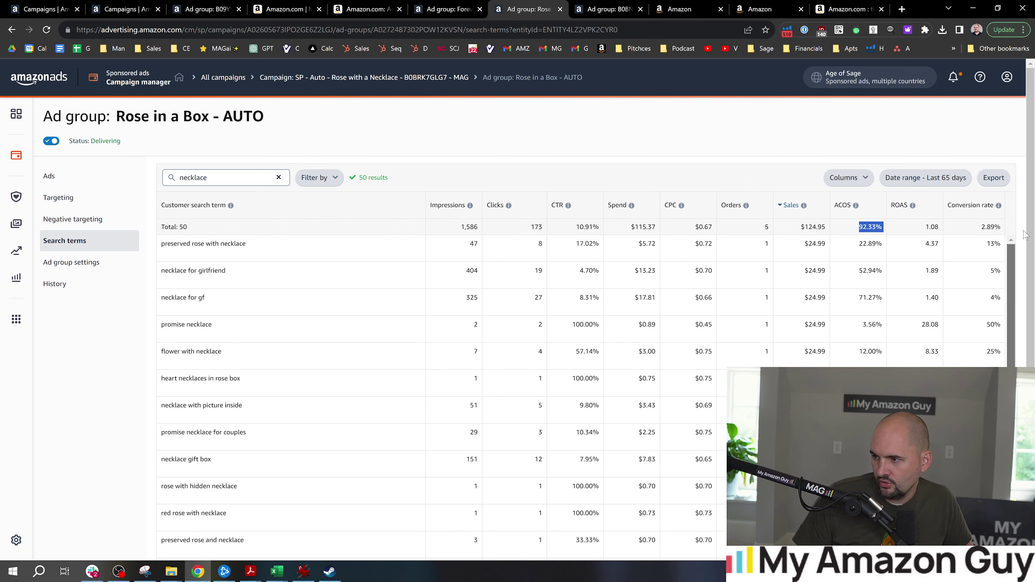
# Copy the "preserved rose with necklace" search term from the filtered search terms list.
pyautogui.moveTo(1033, 297); pyautogui.dragTo(1034, 222)
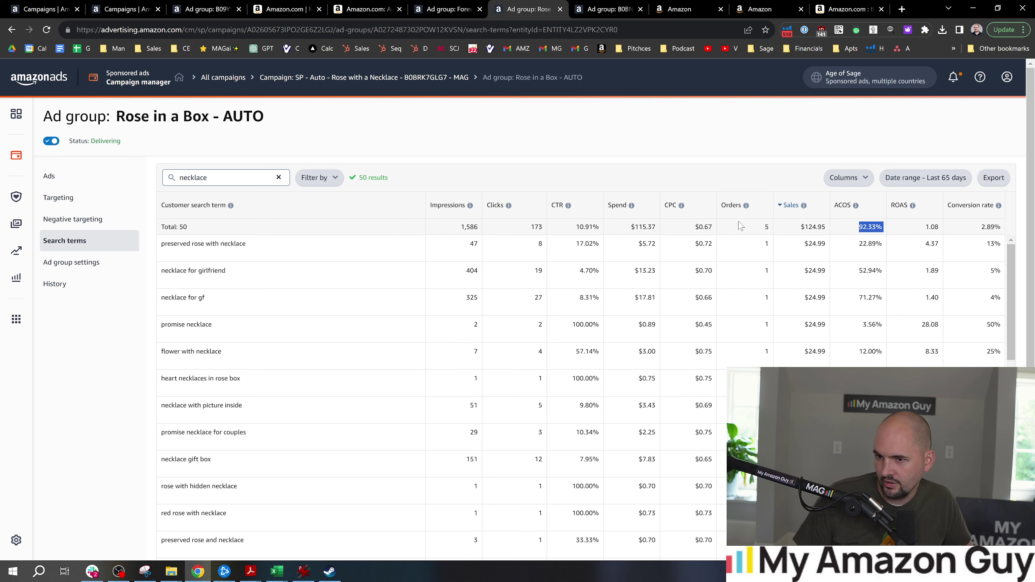
pyautogui.moveTo(246, 245); pyautogui.dragTo(162, 248)
pyautogui.hotkey('ctrl', 'c')
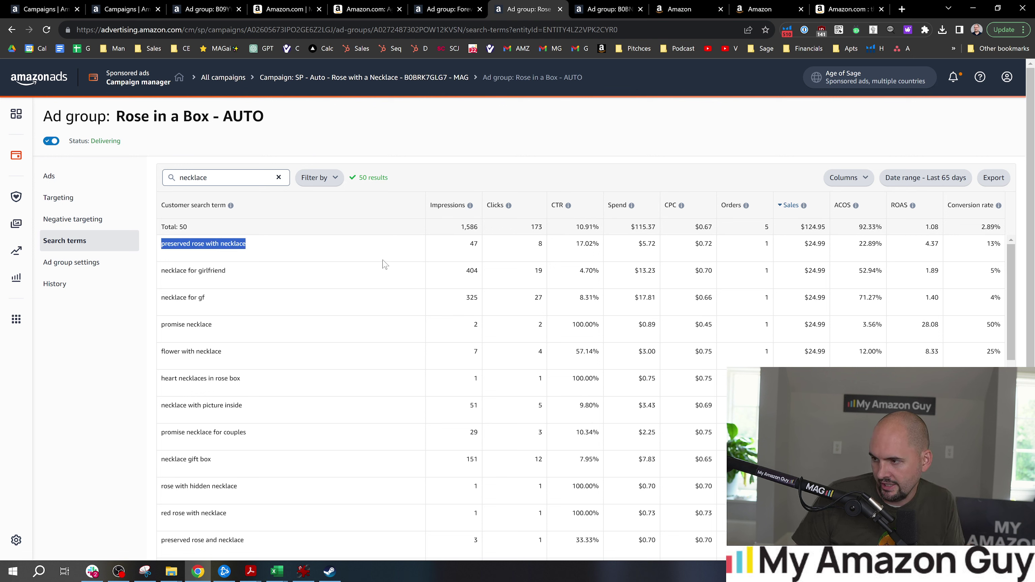
pyautogui.click(164, 340)
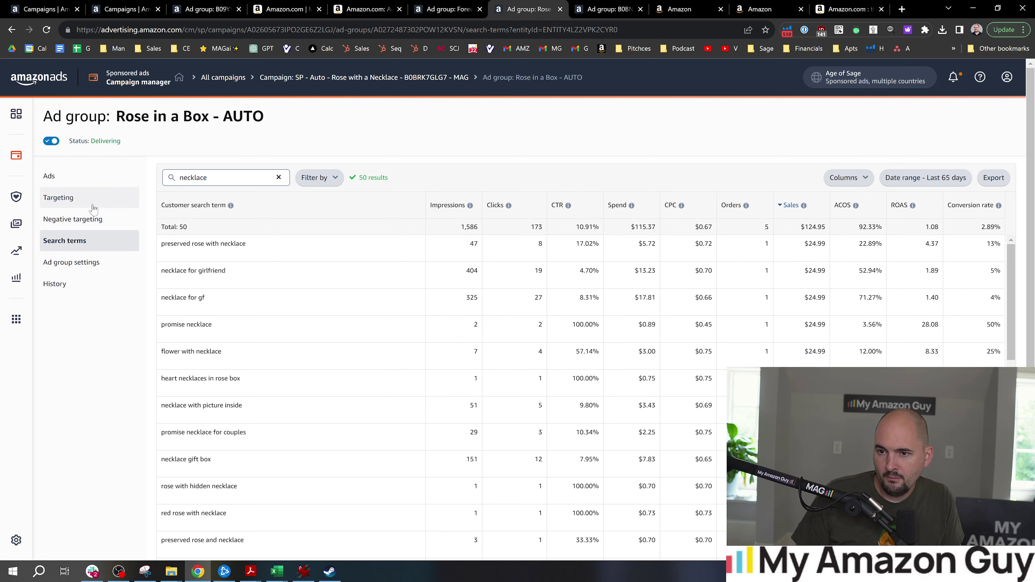
# Add "necklace" as a negative phrase keyword to the Rose in a Box - AUTO ad group.
pyautogui.click(74, 219)
pyautogui.click(205, 202)
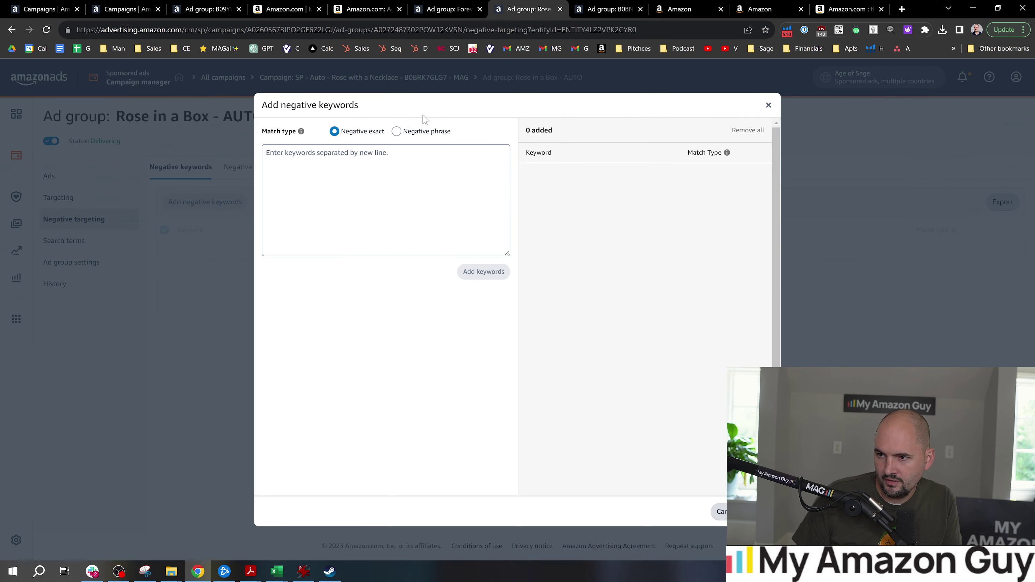
pyautogui.click(417, 135)
pyautogui.press('Tab')
pyautogui.write('necklace')
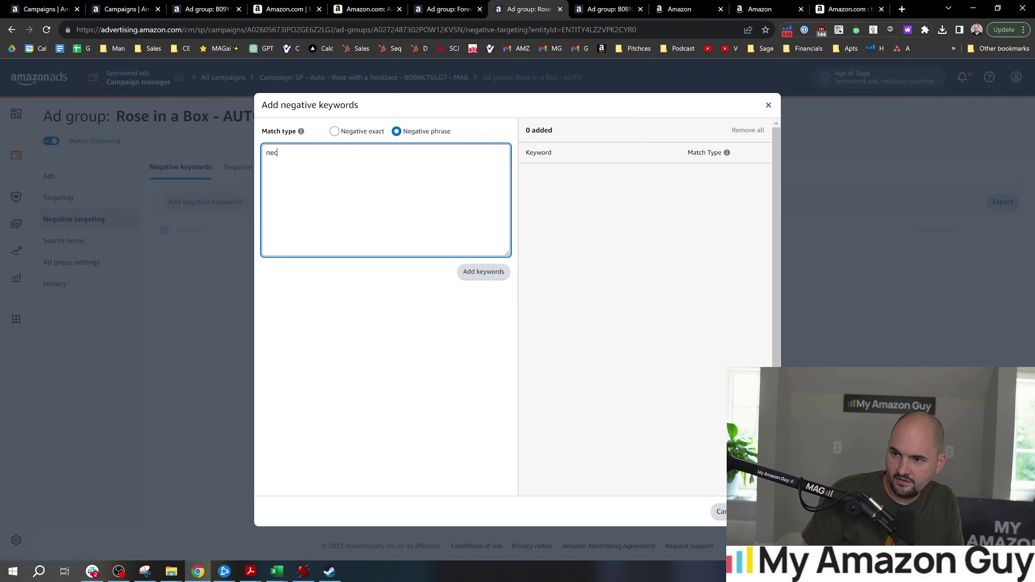
pyautogui.click(500, 275)
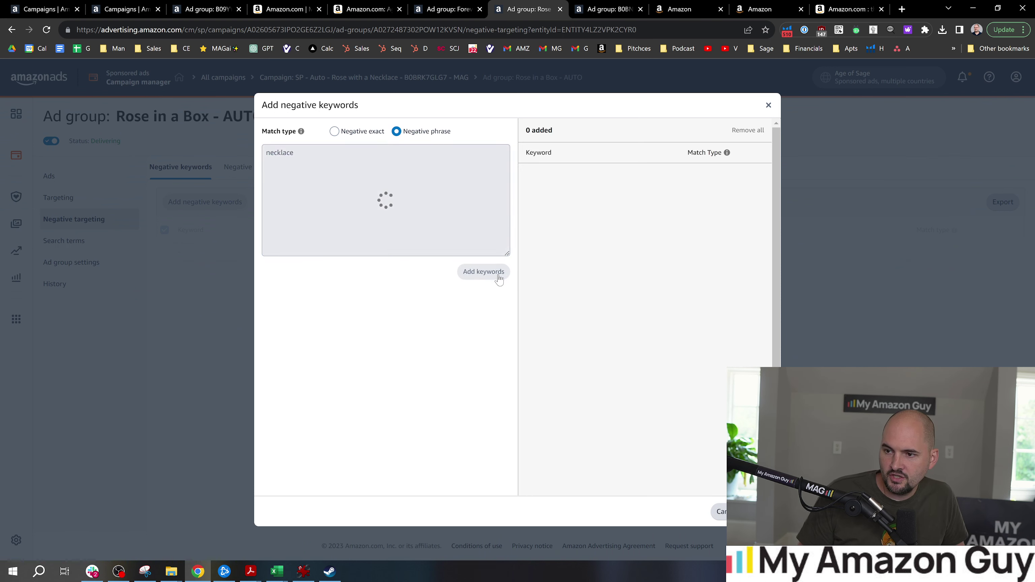
pyautogui.click(752, 511)
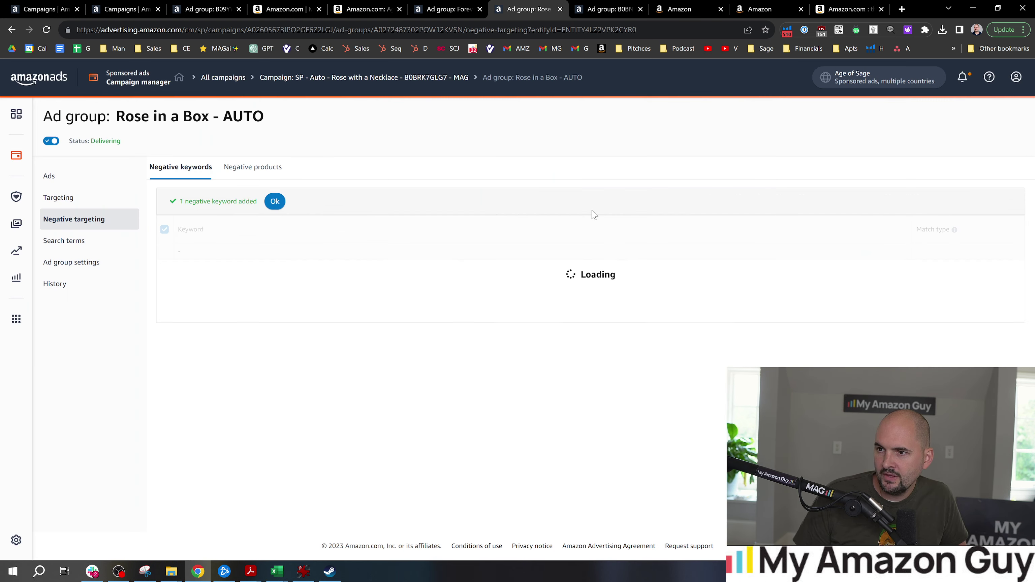
# Start a new Sponsored Products campaign in a separate browser tab and name its ad group "preserved rose with necklace".
pyautogui.rightClick(157, 79)
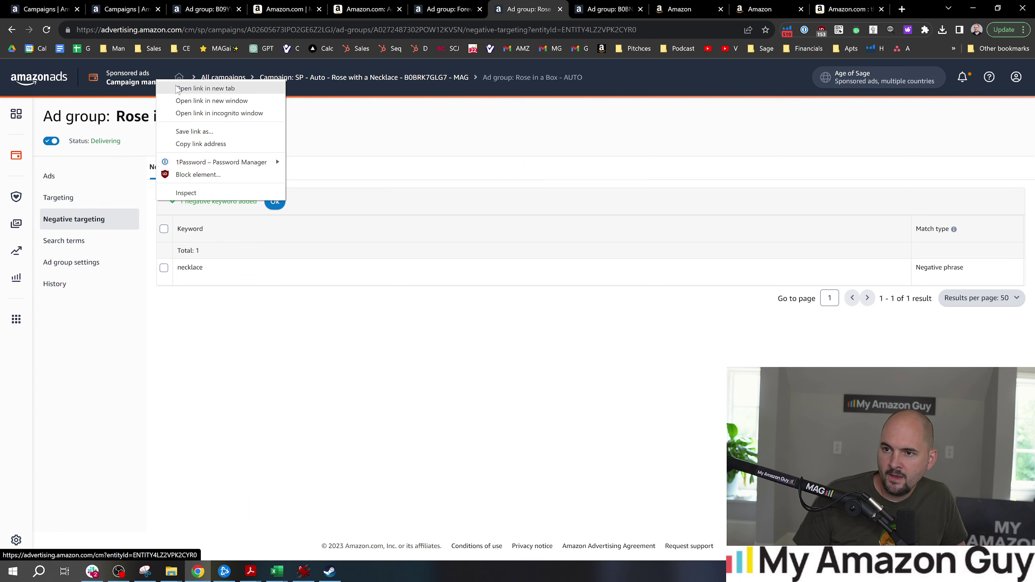
pyautogui.click(184, 87)
pyautogui.click(547, 4)
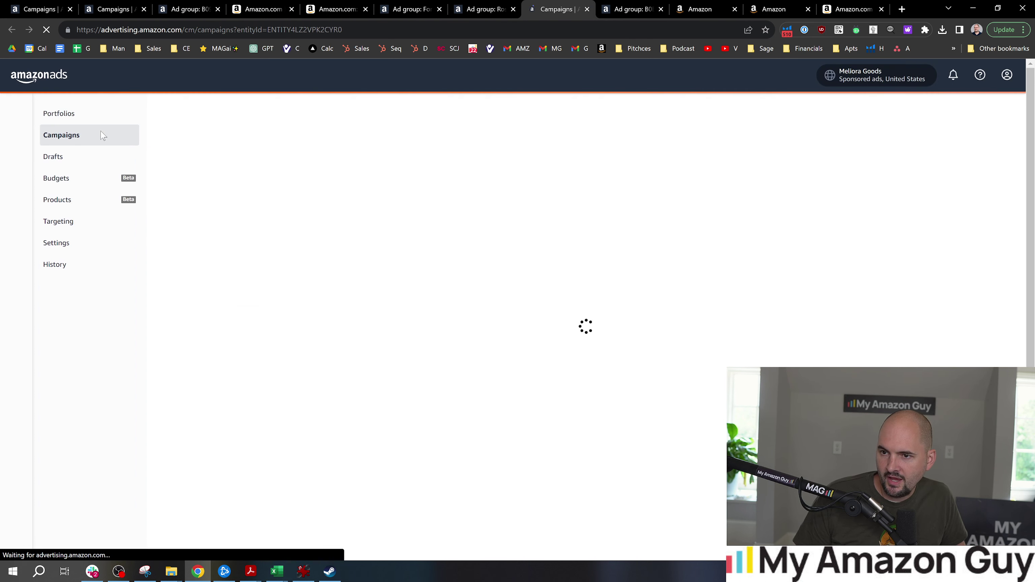
pyautogui.click(206, 389)
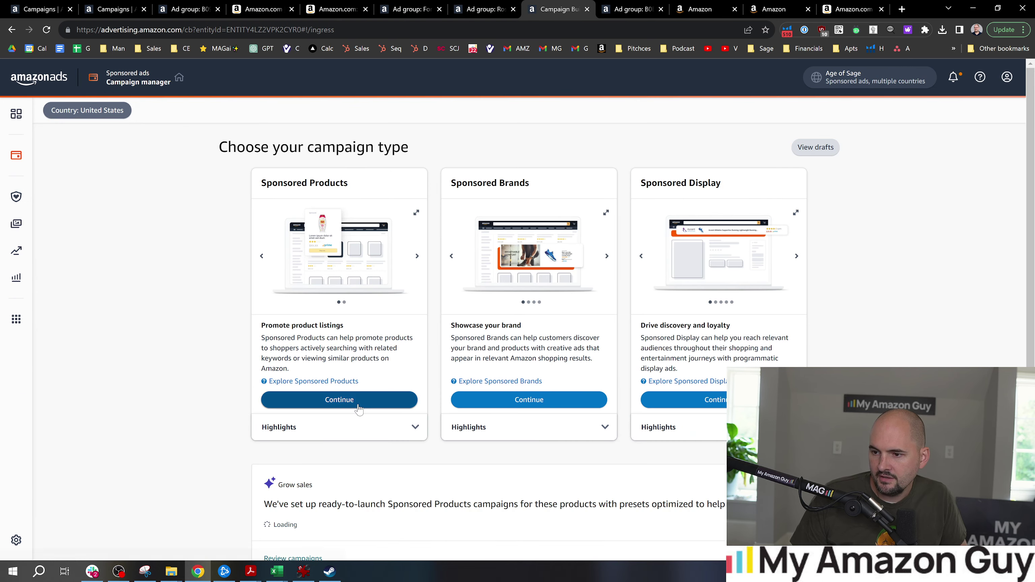
pyautogui.click(339, 401)
pyautogui.tripleClick(281, 253)
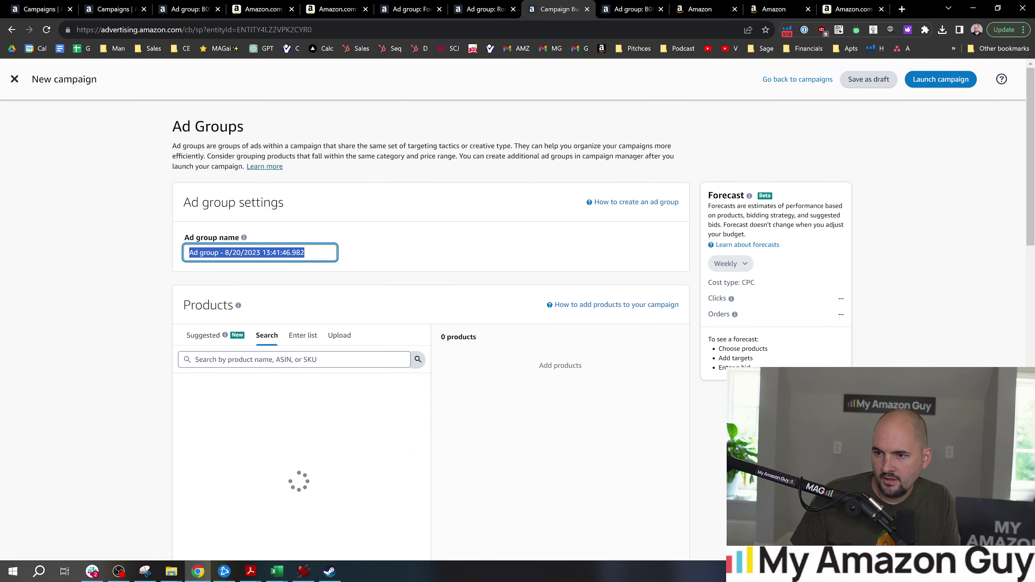
pyautogui.hotkey('ctrl', 'v')
# Search the campaign's products for "necklace" and add both Forever Rose in a Box with Hearts Necklace listings.
pyautogui.scroll(-4, 425, 292)
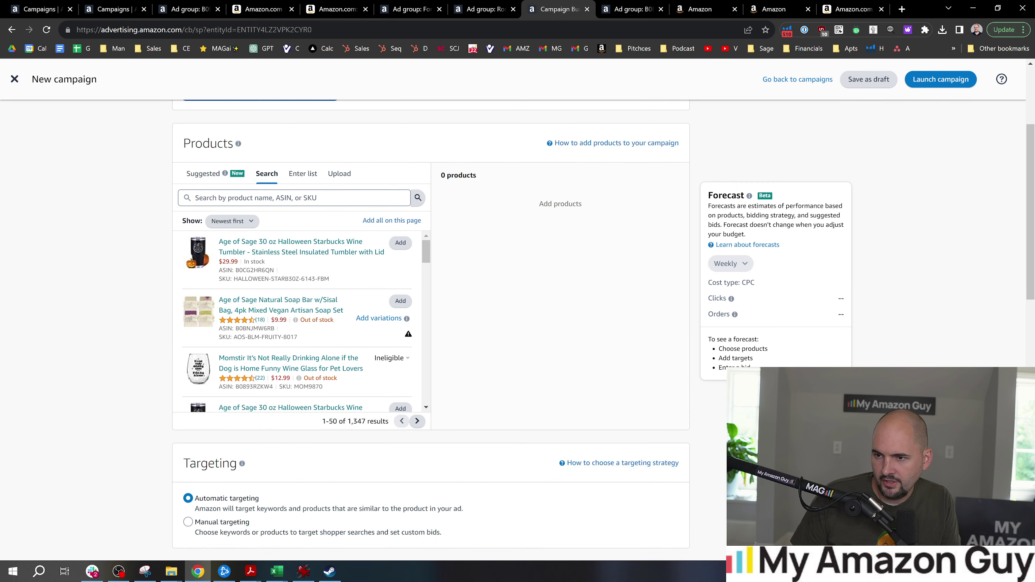
pyautogui.click(293, 197)
pyautogui.write('necklace')
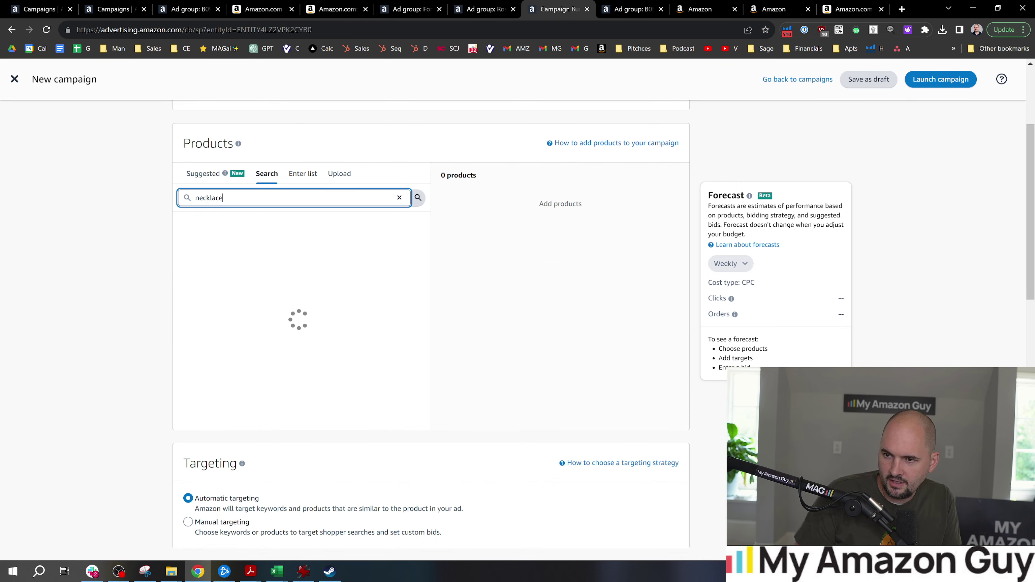
pyautogui.click(408, 243)
pyautogui.click(410, 301)
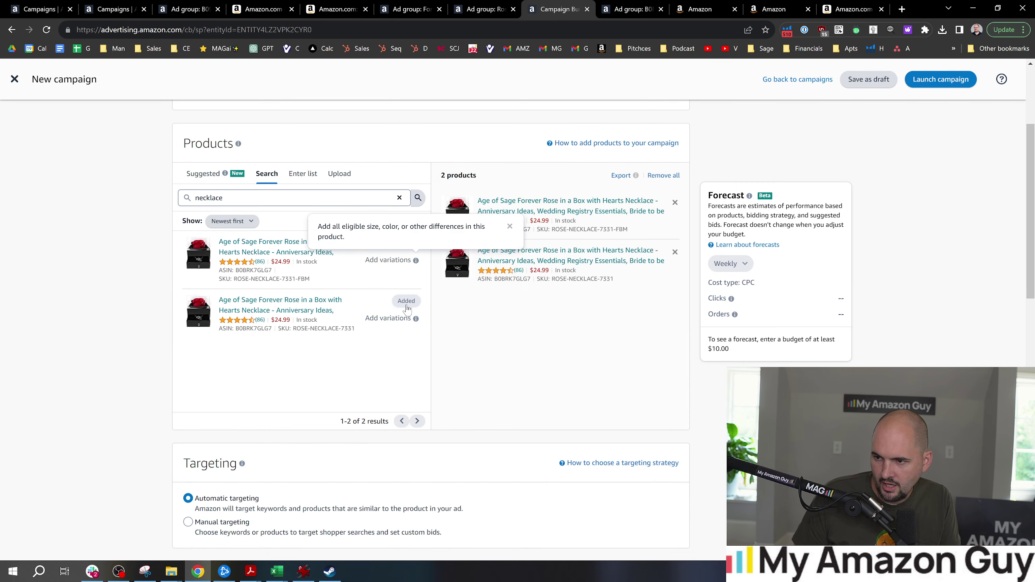
# Switch the campaign to manual targeting and add "preserved rose with necklace" as a phrase match keyword only.
pyautogui.scroll(-9, 409, 302)
pyautogui.click(217, 148)
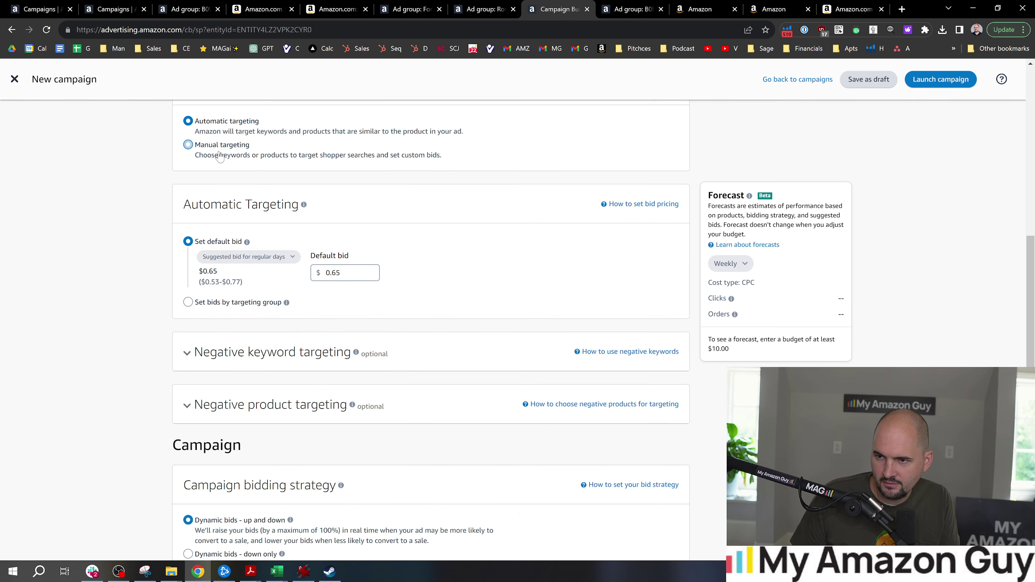
pyautogui.scroll(-2, 224, 285)
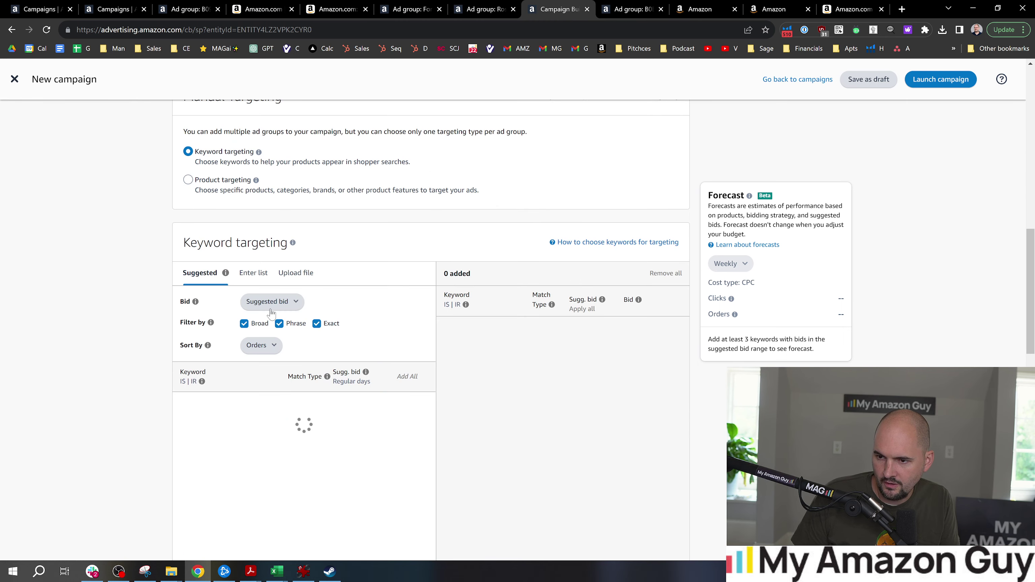
pyautogui.click(253, 273)
pyautogui.click(244, 323)
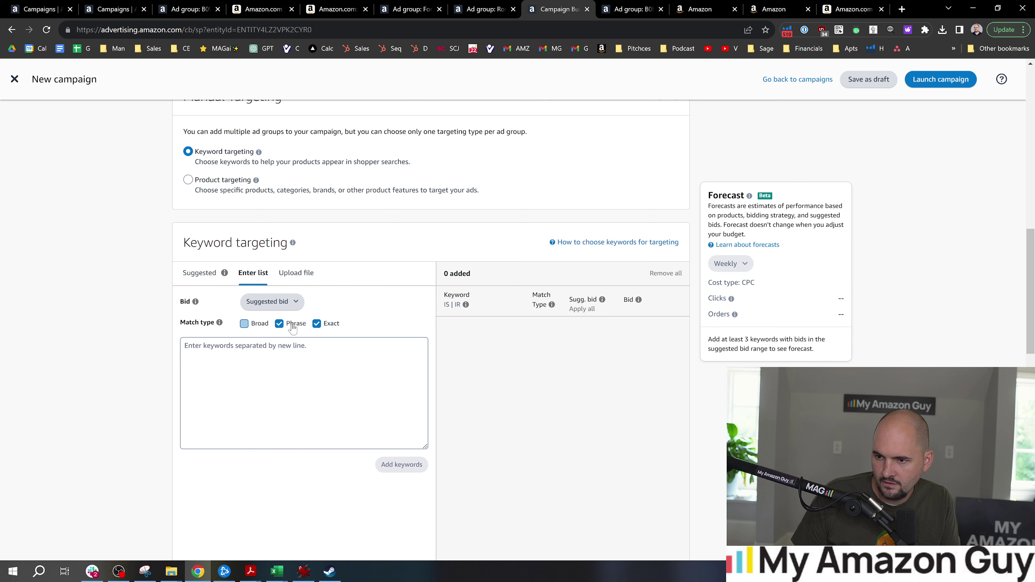
pyautogui.click(317, 324)
pyautogui.press('Tab')
pyautogui.hotkey('ctrl', 'v')
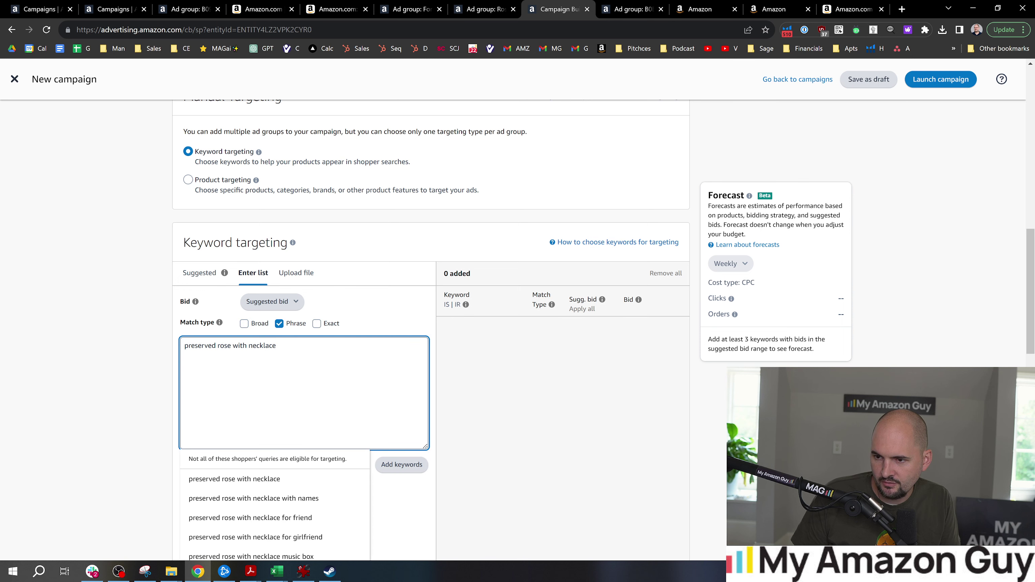
pyautogui.click(401, 465)
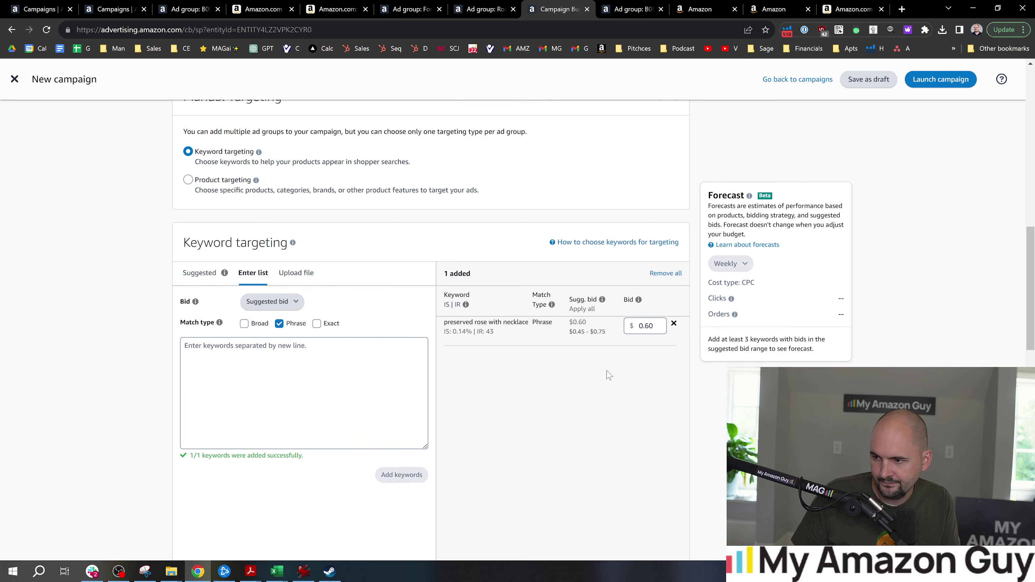
# Set the bid for the "preserved rose with necklace" keyword to $0.75.
pyautogui.click(652, 325)
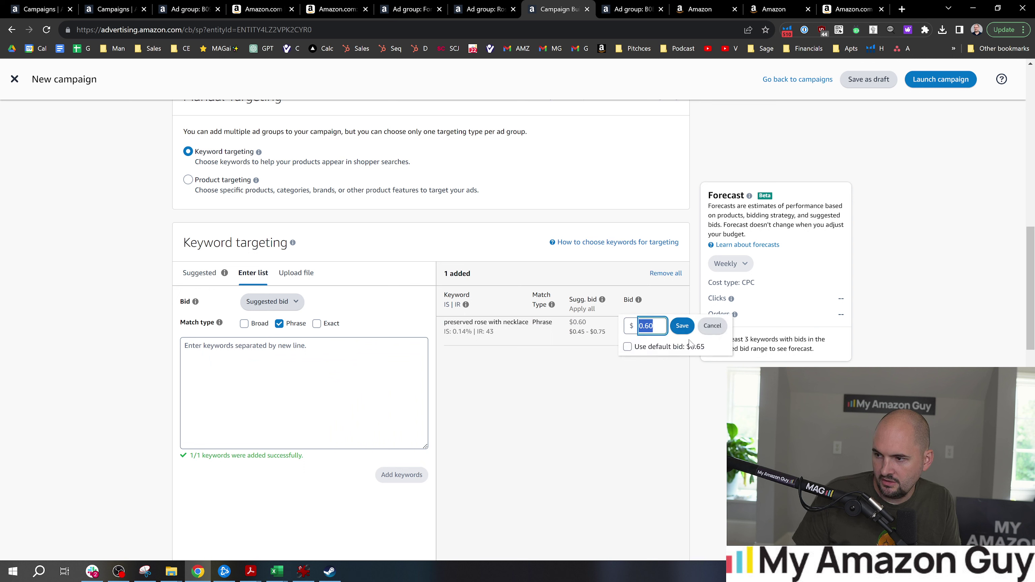
pyautogui.write('.75')
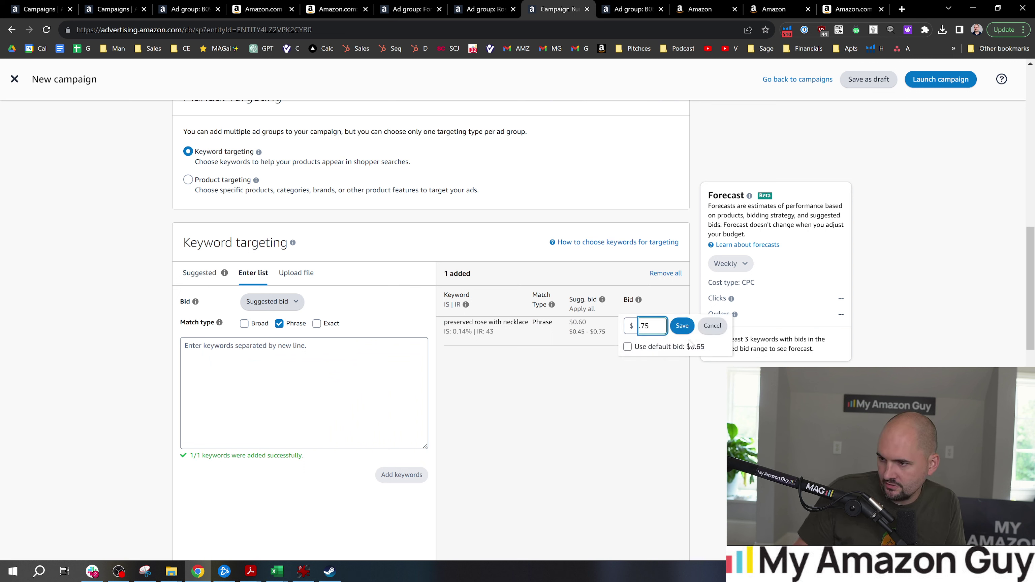
pyautogui.click(681, 326)
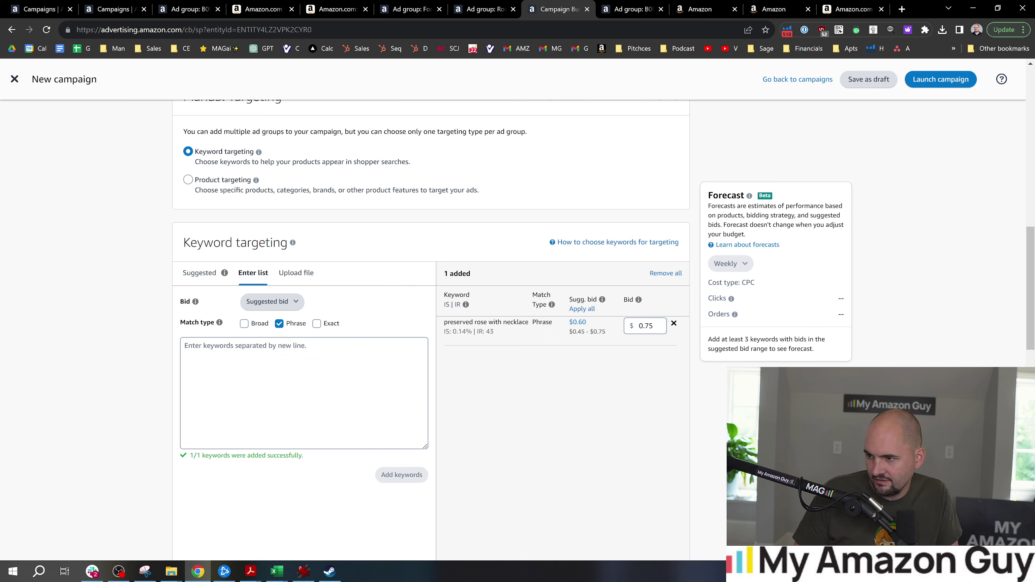
# Launch the campaign under the name "preserved rose with necklace" with a daily budget of $100.00.
pyautogui.scroll(-20, 1020, 277)
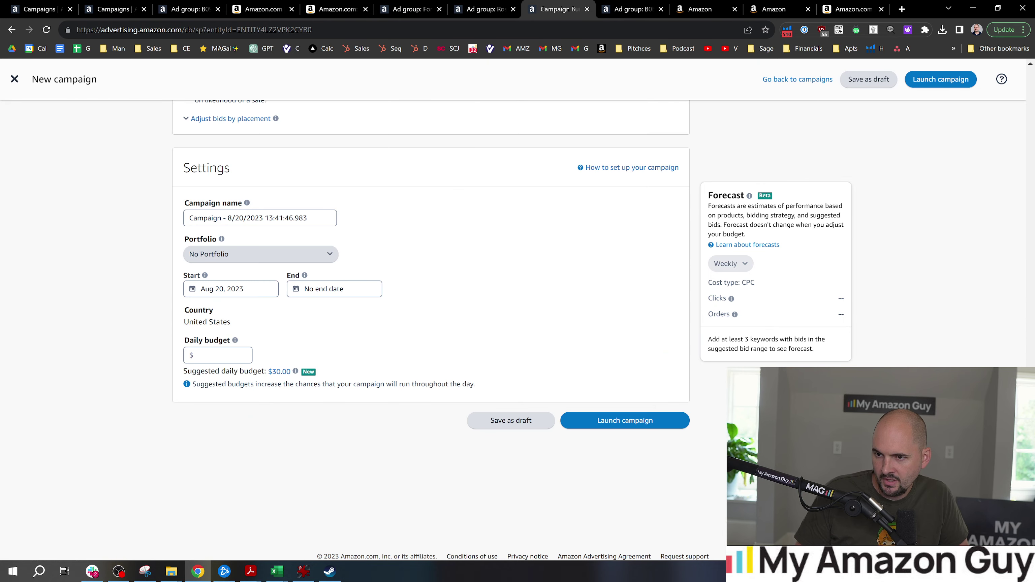
pyautogui.scroll(4, 566, 304)
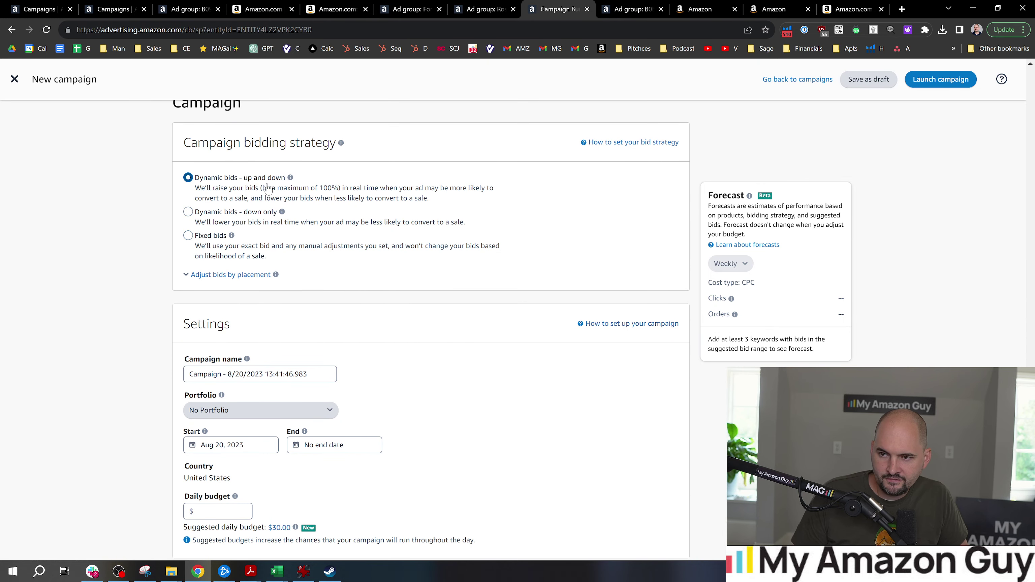
pyautogui.scroll(-3, 319, 356)
pyautogui.moveTo(314, 267); pyautogui.dragTo(76, 266)
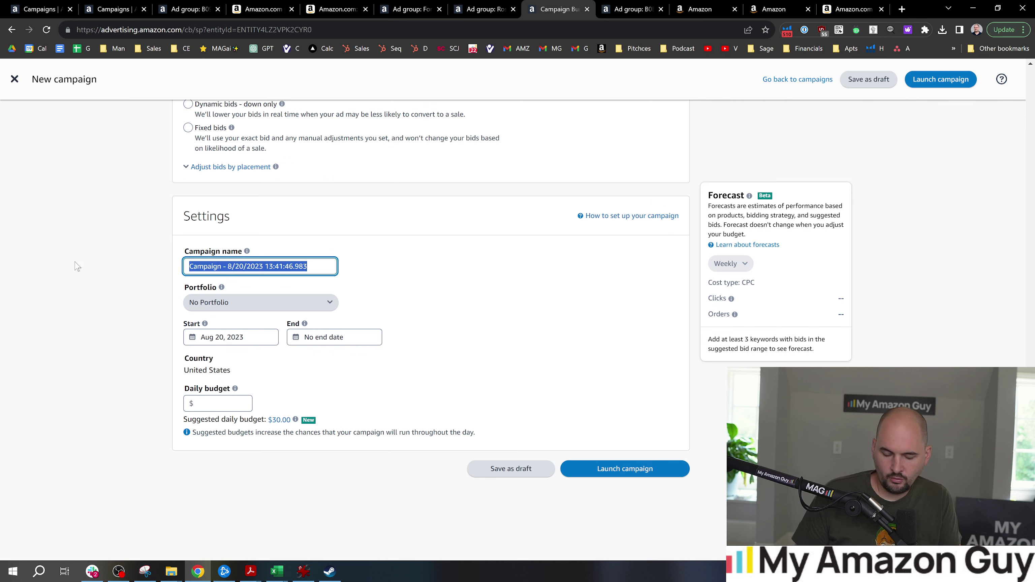
pyautogui.write('preserved rose with necklace')
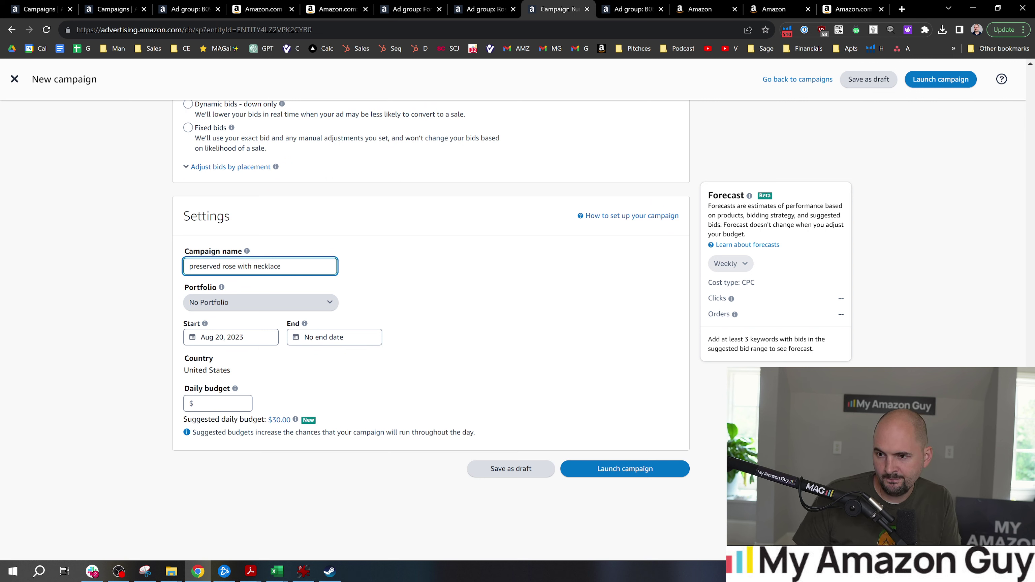
pyautogui.click(224, 403)
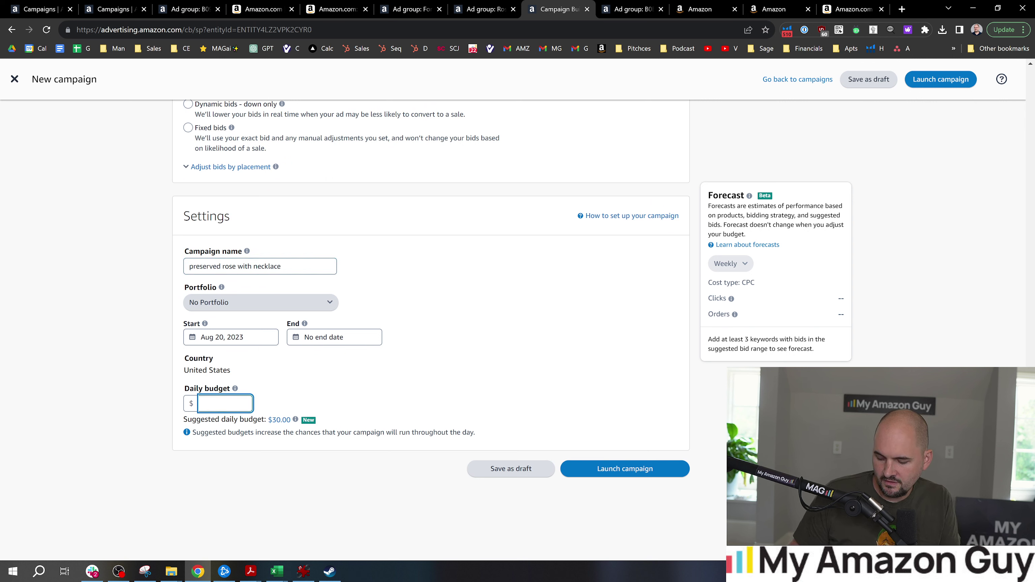
pyautogui.click(418, 357)
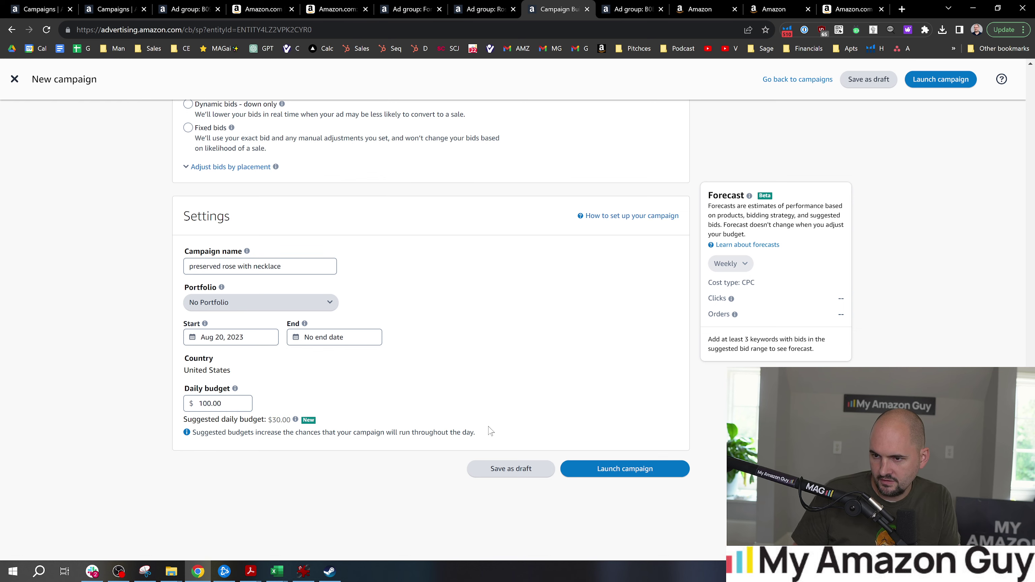
pyautogui.click(608, 473)
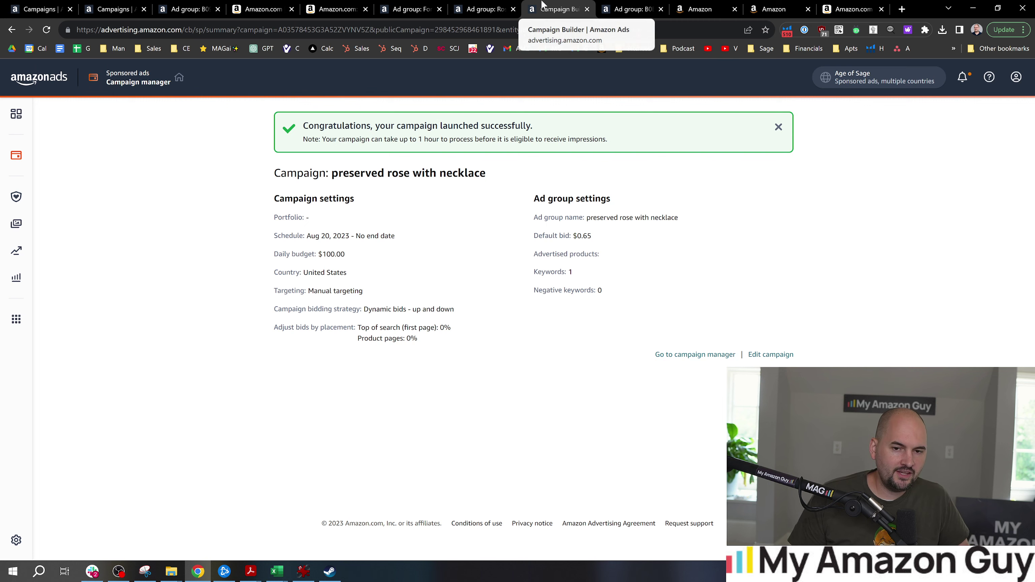
# Return to the products performance list and collapse the campaigns under the Forever Rose in a Box with Hearts Necklace product.
pyautogui.click(467, 8)
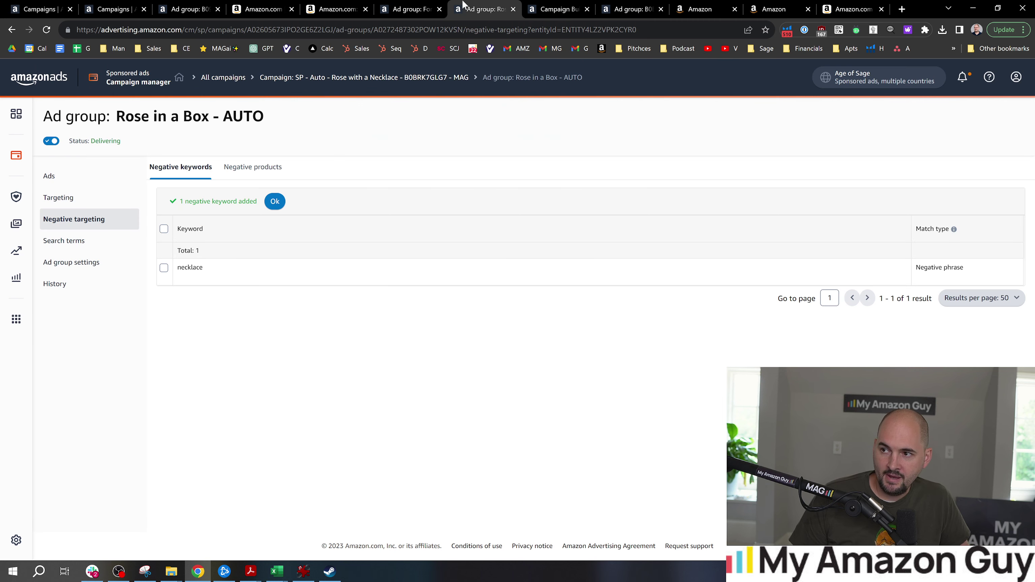
pyautogui.click(410, 8)
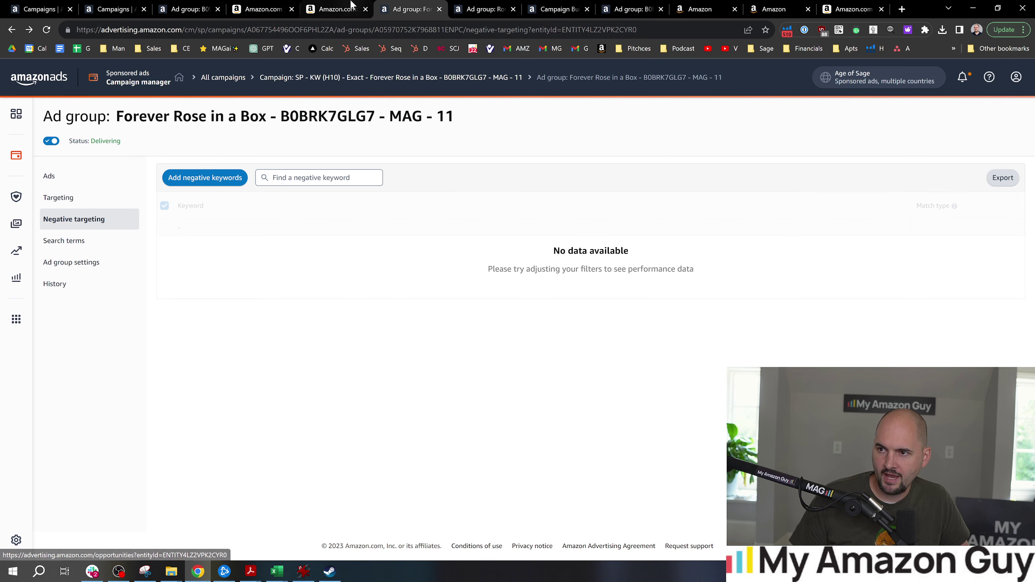
pyautogui.click(208, 5)
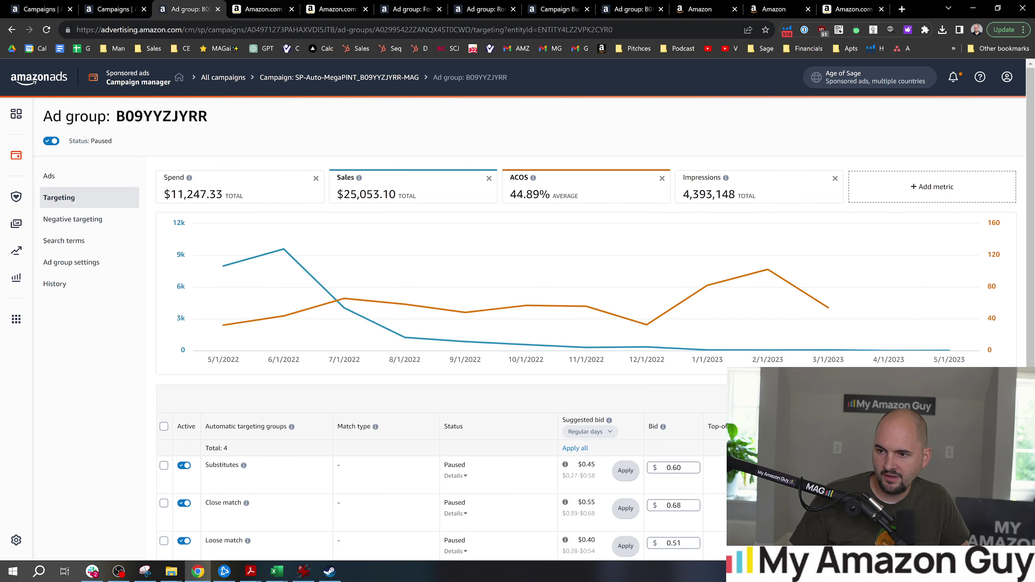
pyautogui.click(130, 6)
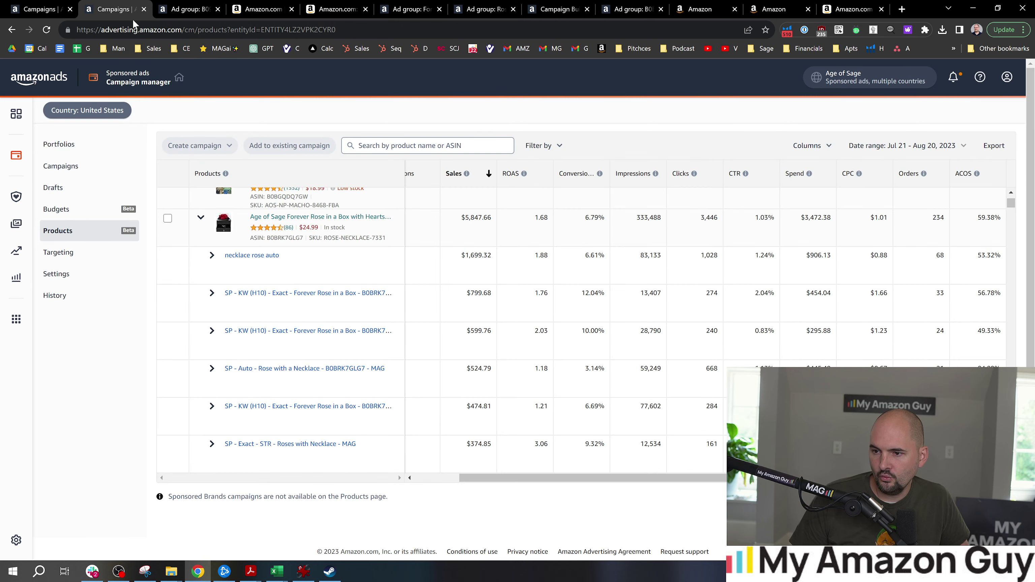
pyautogui.scroll(2, 391, 322)
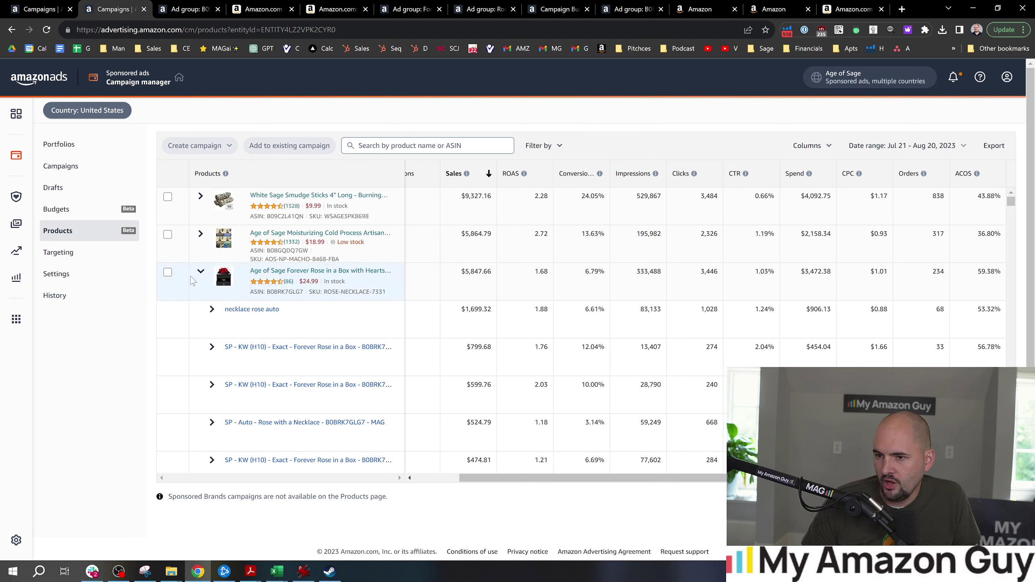
pyautogui.click(200, 272)
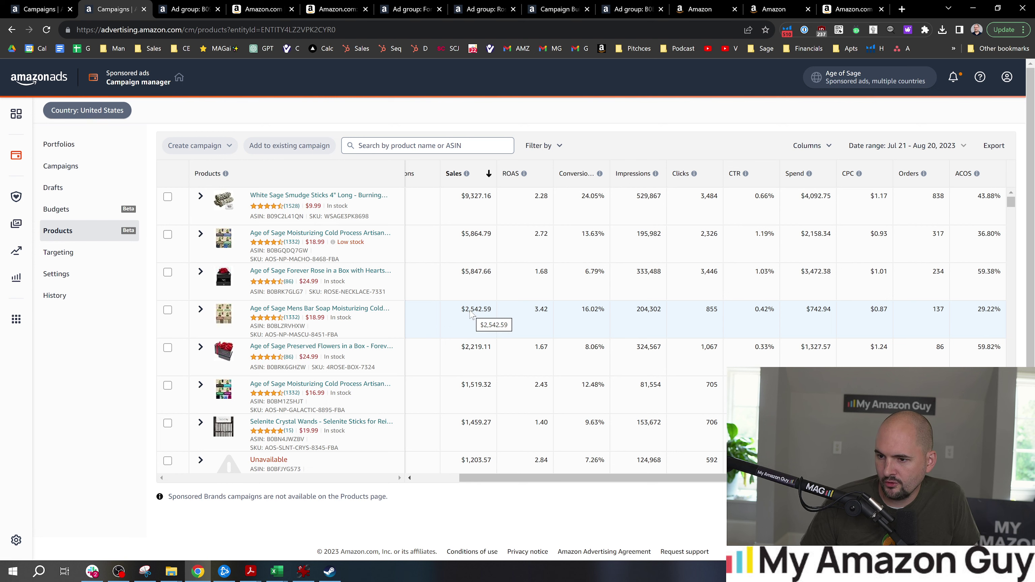
# Examine sales, ROAS and ACOS down the products list for a product with poor ad performance.
pyautogui.scroll(-1, 482, 362)
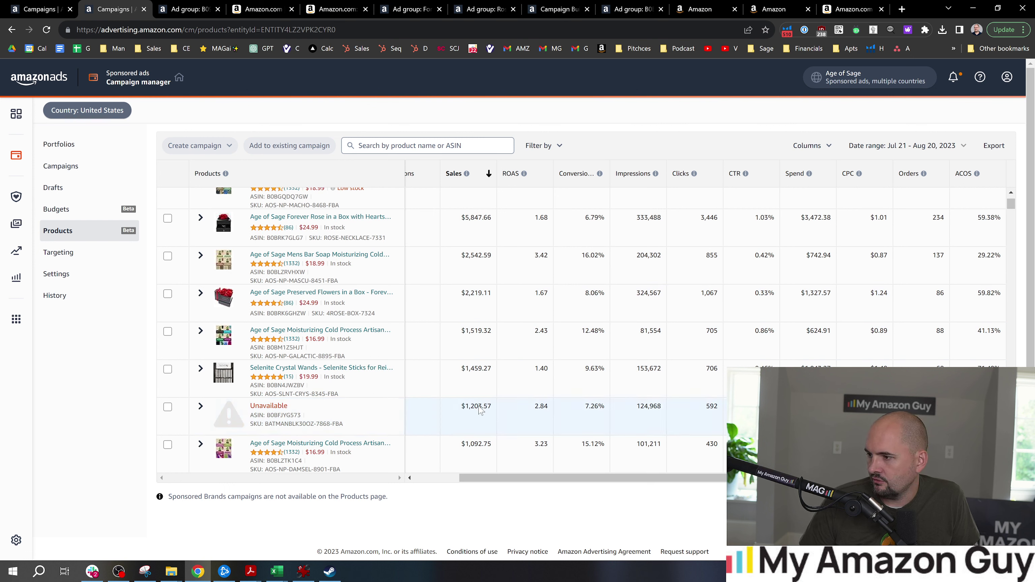
pyautogui.scroll(-1, 371, 372)
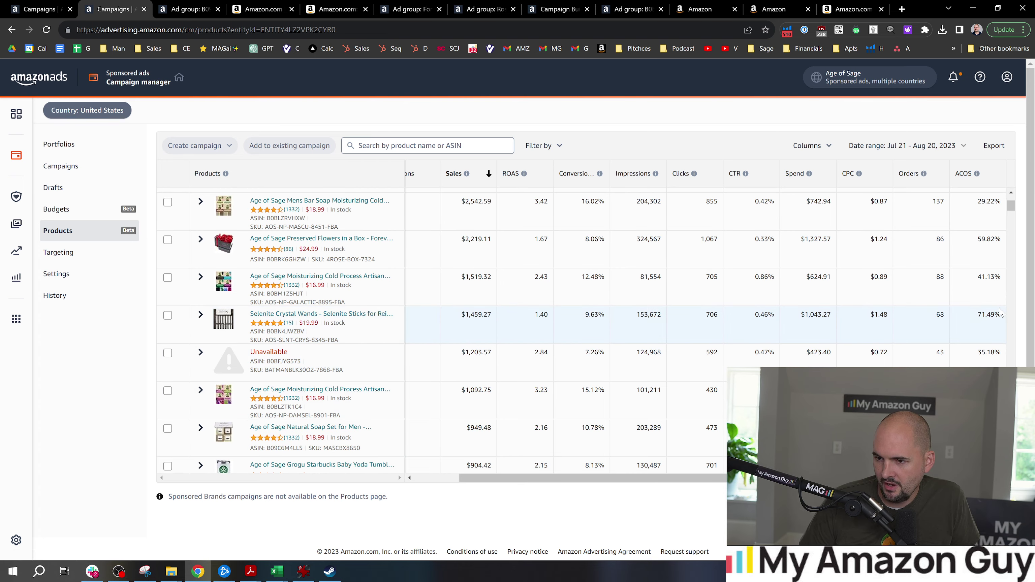
pyautogui.scroll(-1, 522, 373)
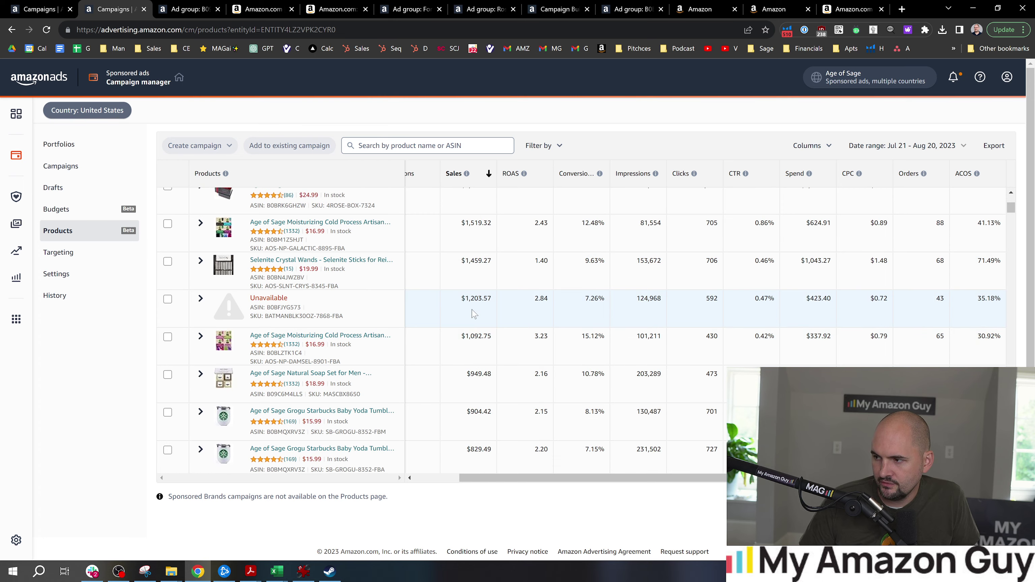
pyautogui.scroll(-1, 347, 363)
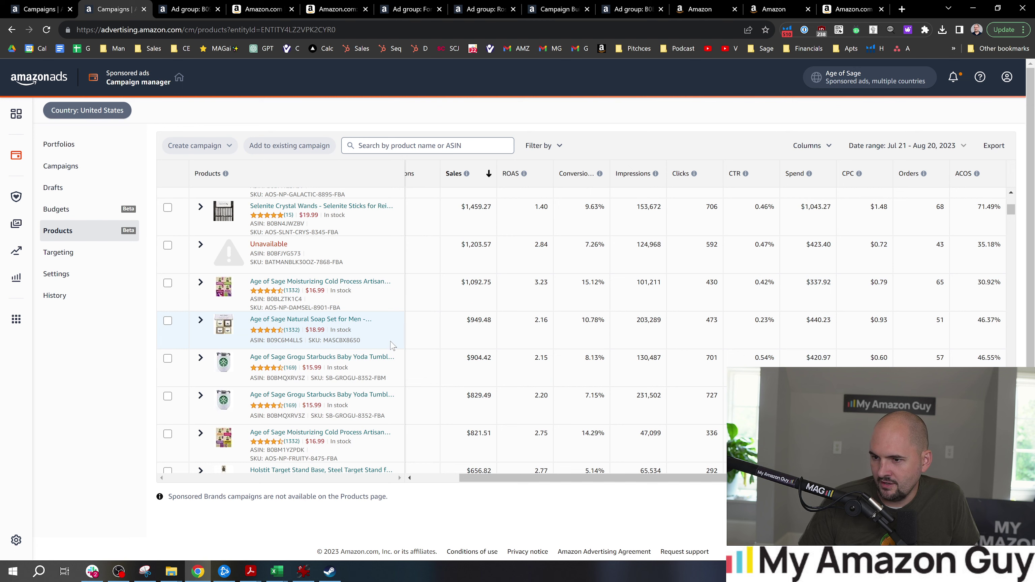
pyautogui.scroll(-1, 394, 347)
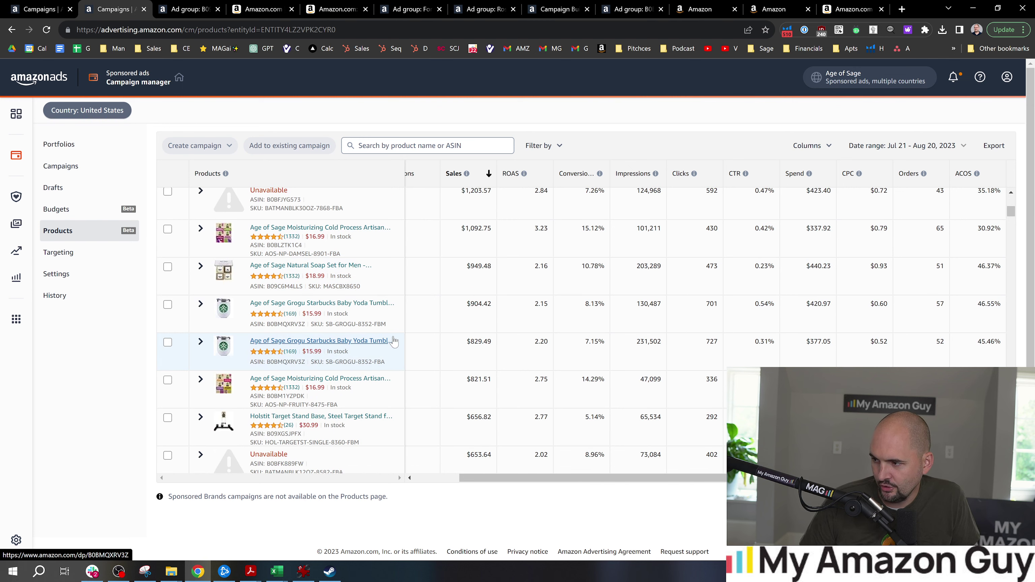
pyautogui.scroll(-2, 403, 343)
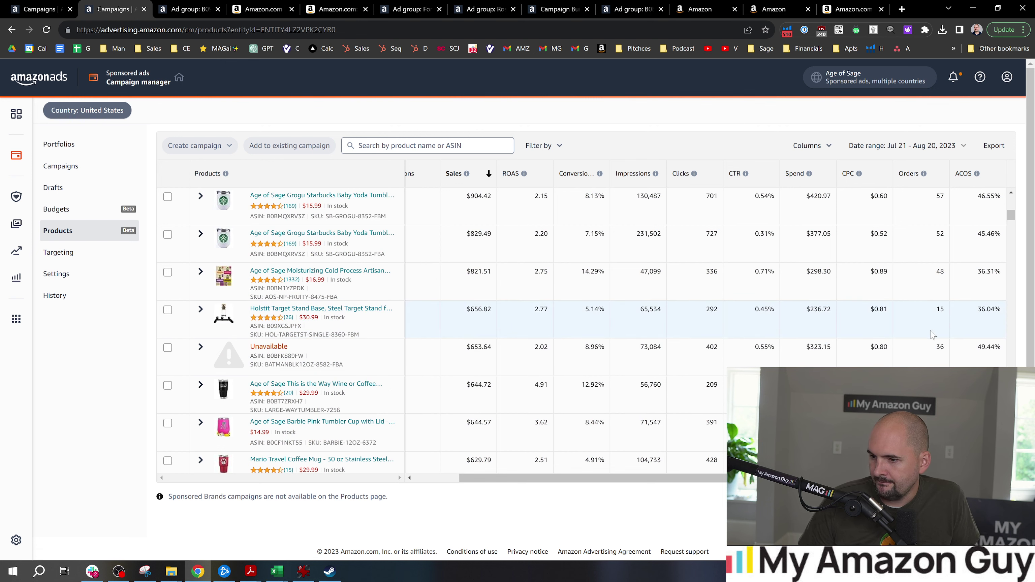
pyautogui.scroll(-4, 921, 338)
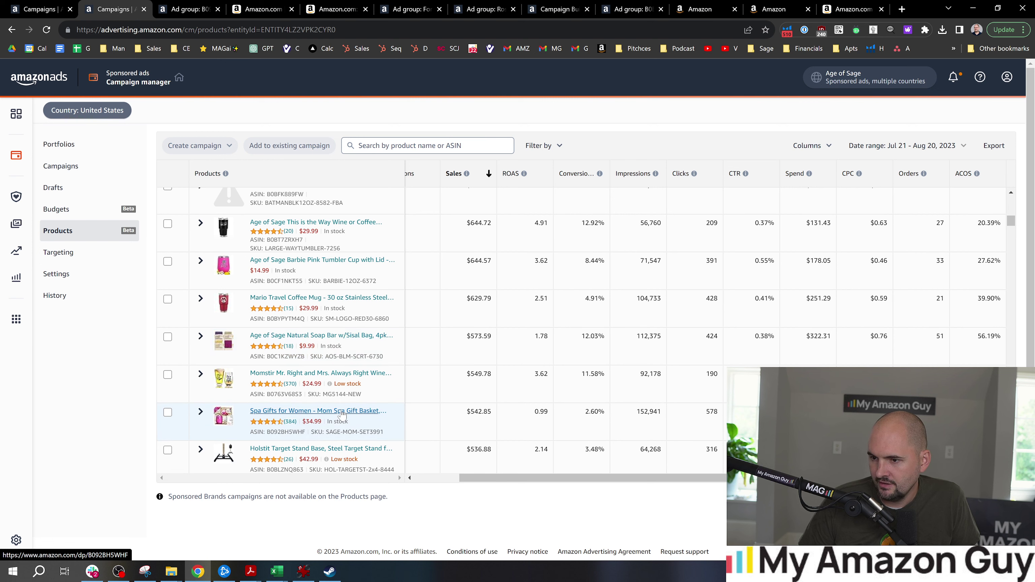
pyautogui.scroll(-1, 342, 414)
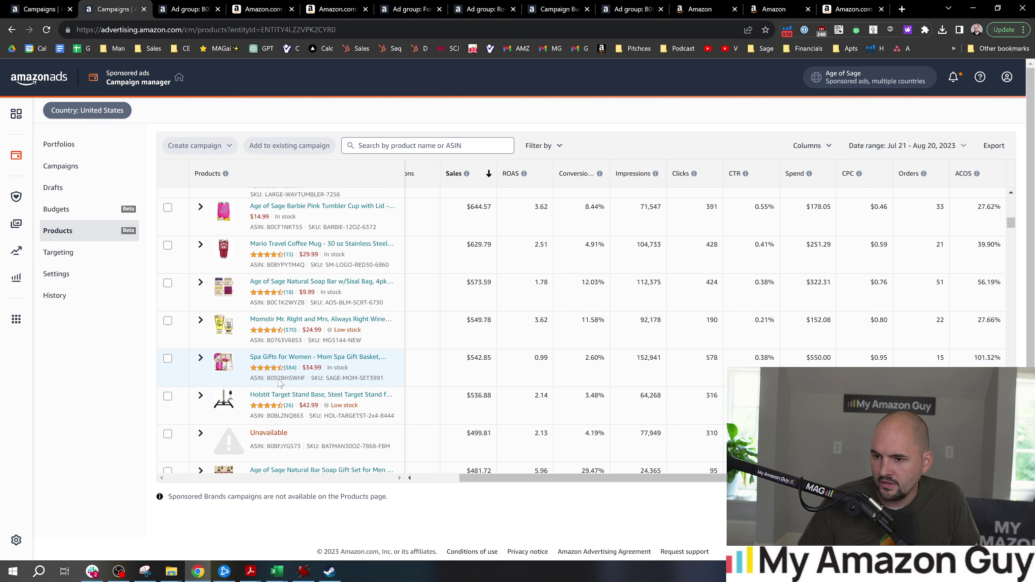
pyautogui.click(167, 358)
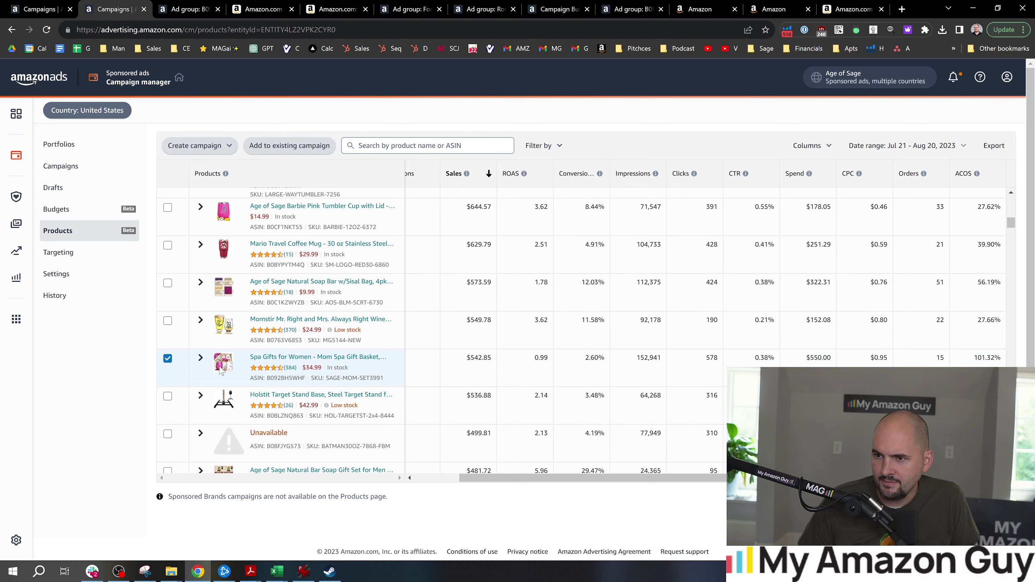
pyautogui.click(233, 148)
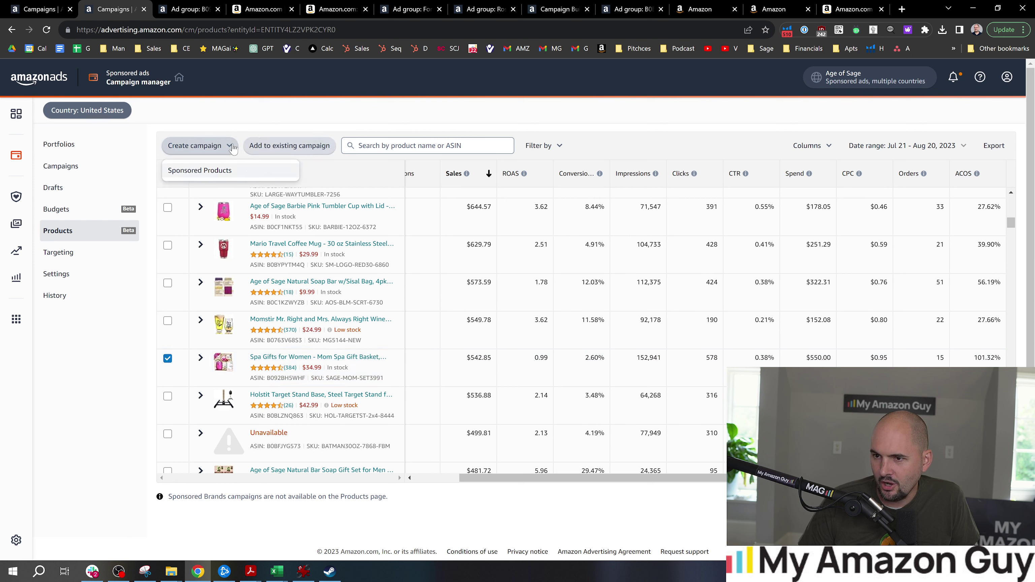
pyautogui.click(296, 122)
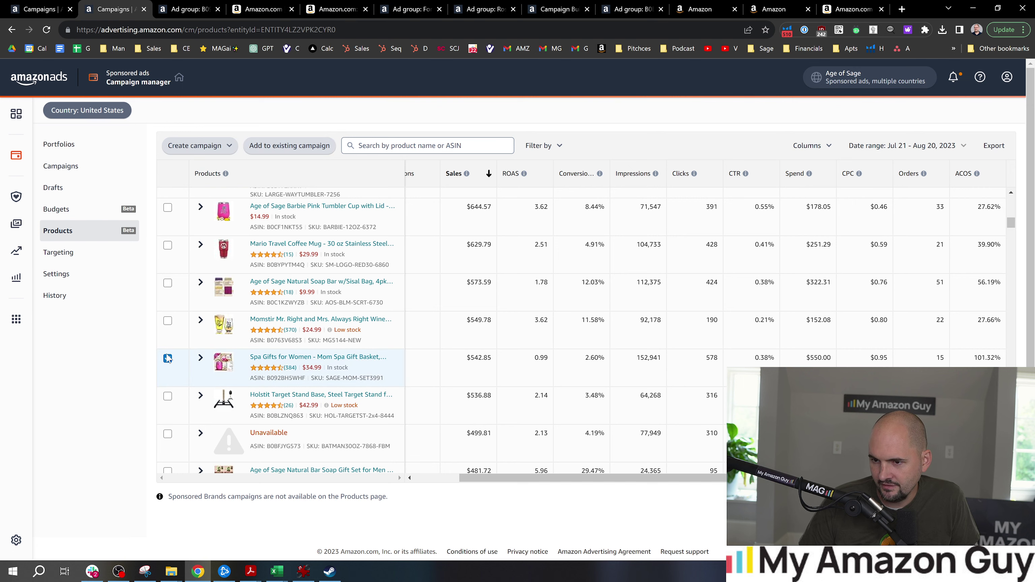
# Expand the Spa Gifts for Women - Mom Spa Gift Basket product and examine its campaigns' sales, spend and ACOS.
pyautogui.click(203, 363)
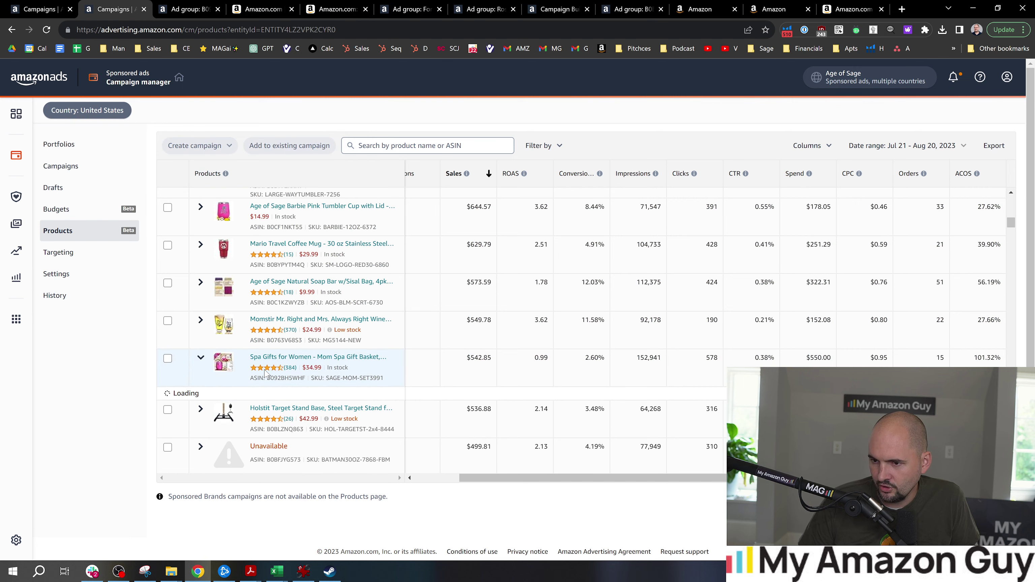
pyautogui.scroll(-3, 320, 416)
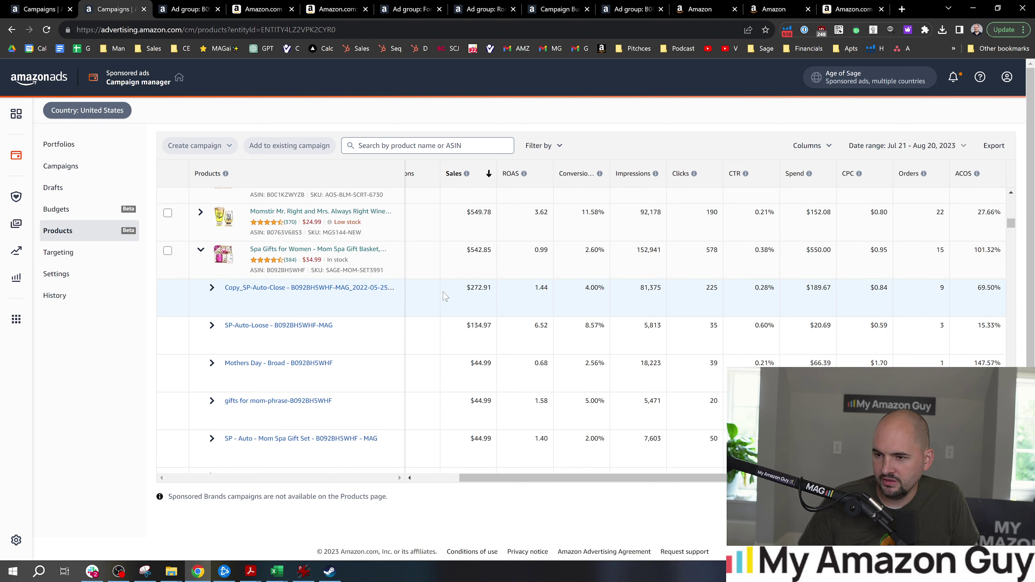
pyautogui.scroll(-1, 469, 282)
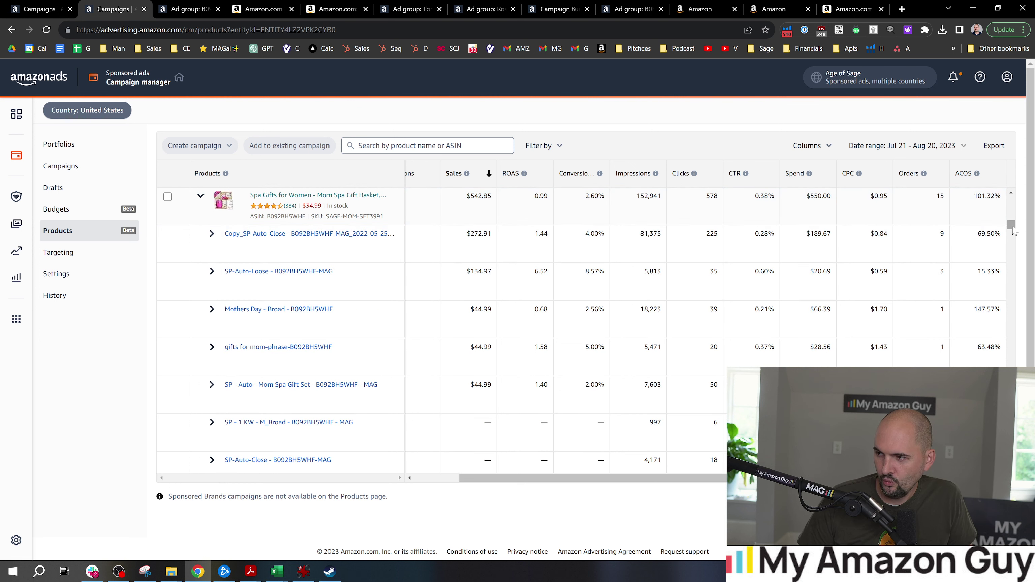
pyautogui.moveTo(1014, 229); pyautogui.dragTo(1016, 231)
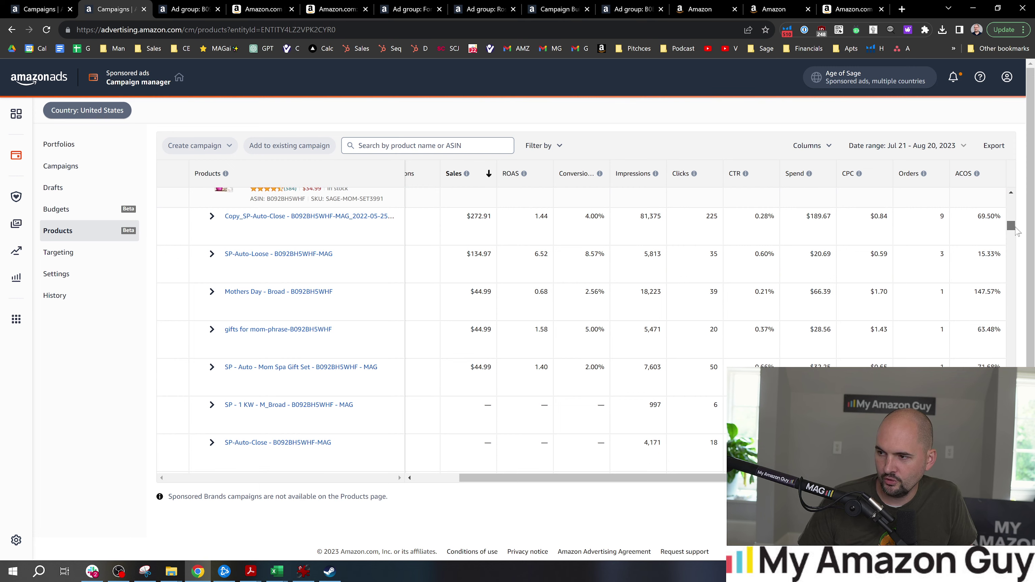
pyautogui.moveTo(1018, 231); pyautogui.dragTo(1018, 232)
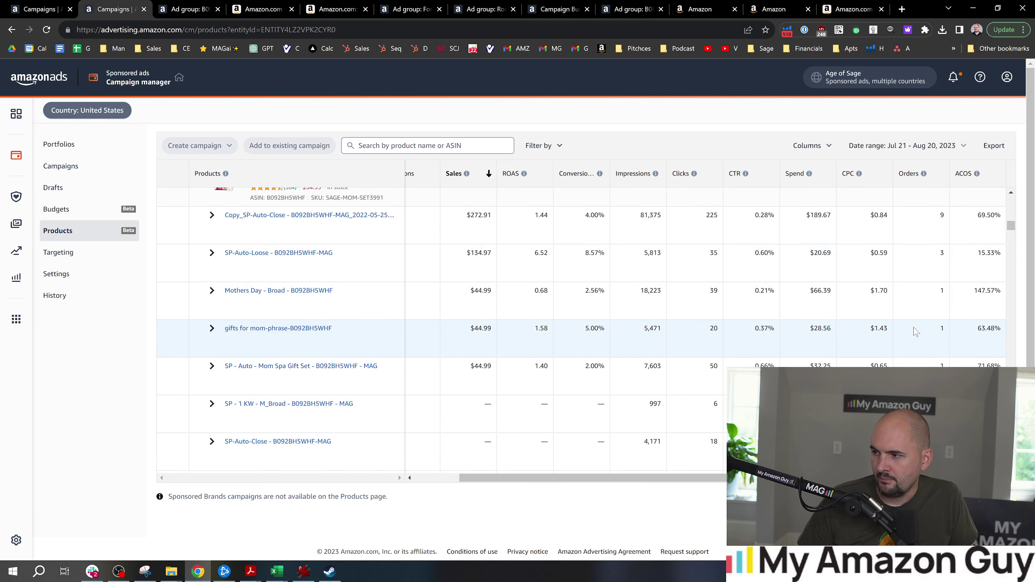
pyautogui.scroll(1, 913, 330)
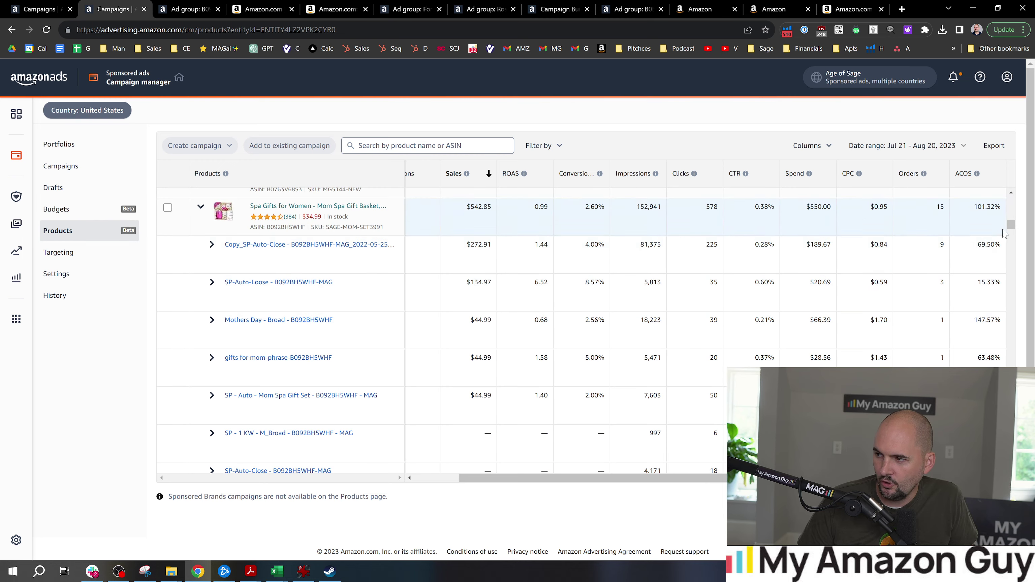
pyautogui.scroll(-1, 1013, 229)
pyautogui.scroll(-5, 1014, 230)
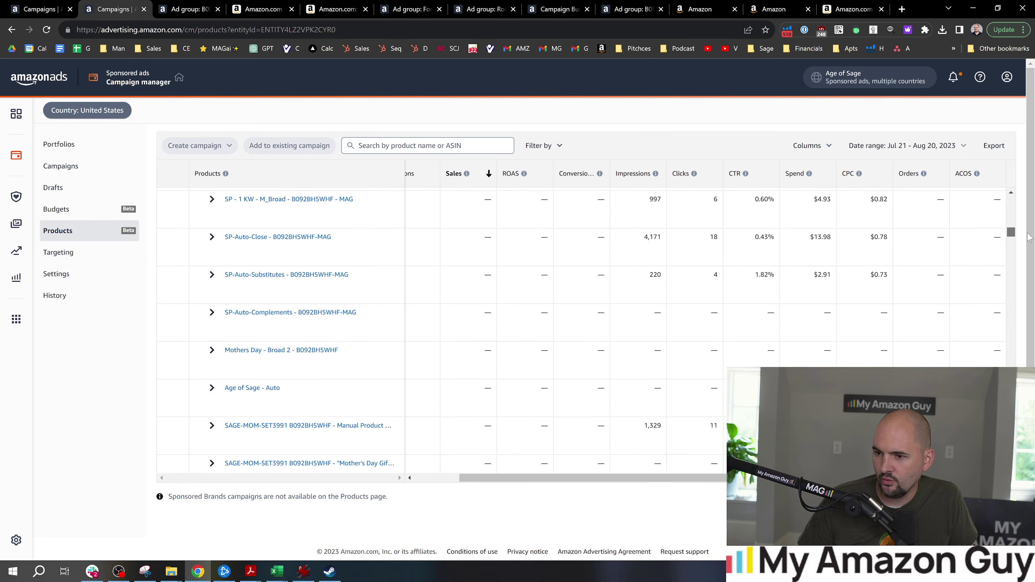
pyautogui.moveTo(1029, 238)
pyautogui.mouseDown()
pyautogui.moveTo(1033, 248)
pyautogui.moveTo(1034, 230)
pyautogui.moveTo(1034, 239)
pyautogui.mouseUp()
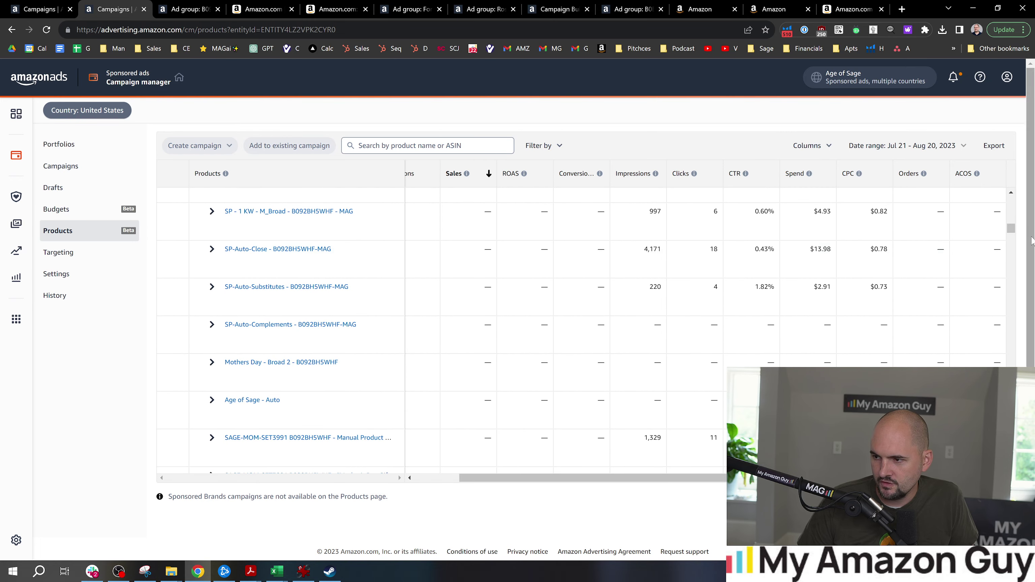
# Open the Mothers Day - Broad 2 - B092BH5WHF campaign to check its status and return to the products list.
pyautogui.click(315, 362)
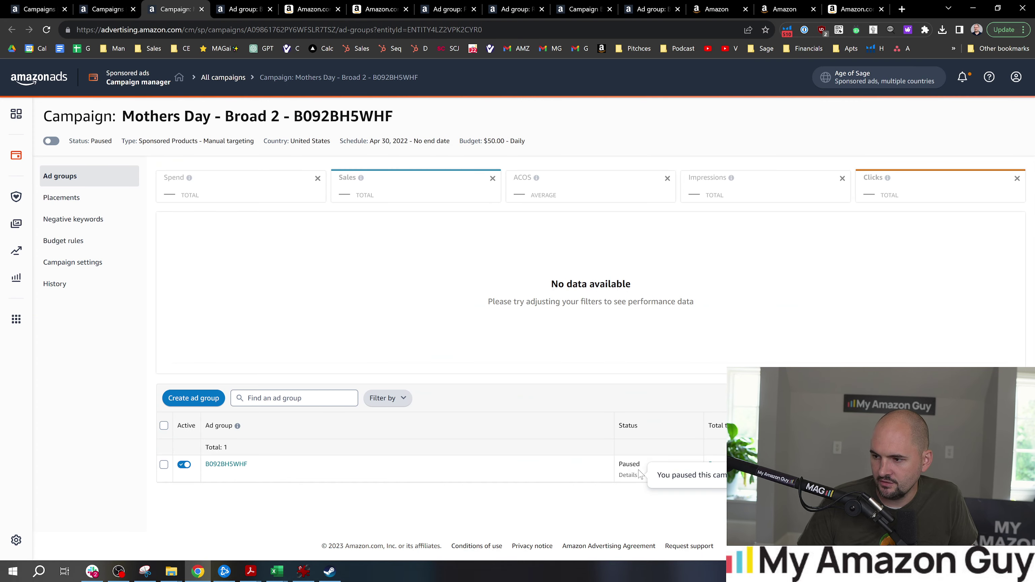
pyautogui.click(118, 9)
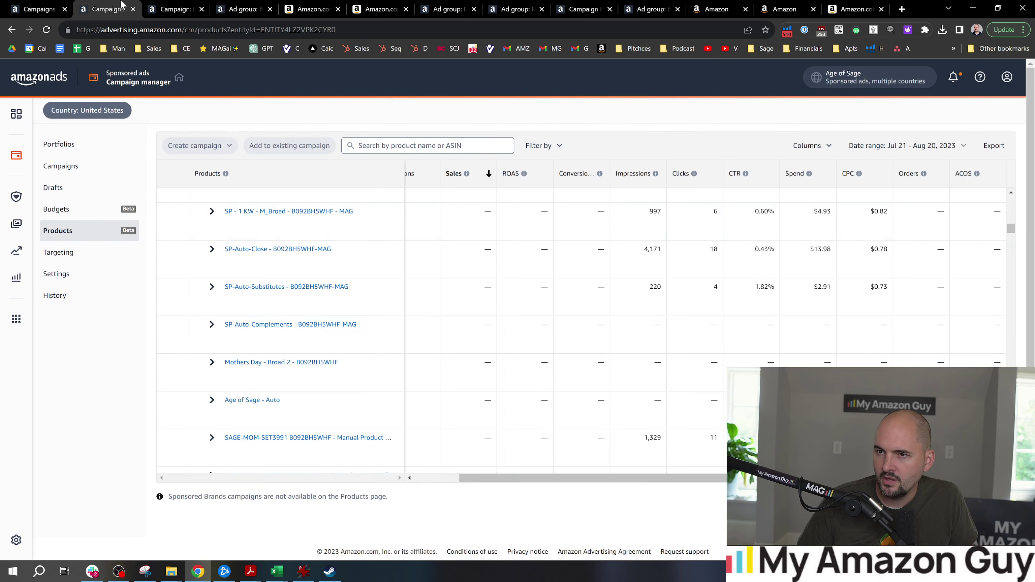
pyautogui.rightClick(559, 178)
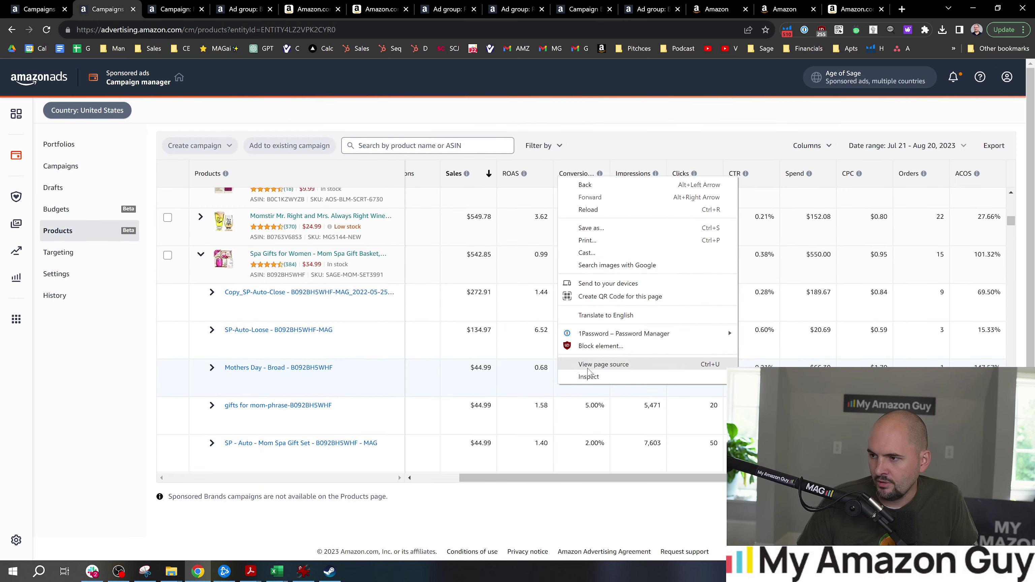
pyautogui.click(827, 229)
# Examine the remaining campaigns under the Mom Spa Gift Basket product and return to the start of the products list.
pyautogui.moveTo(1013, 222); pyautogui.dragTo(1034, 222)
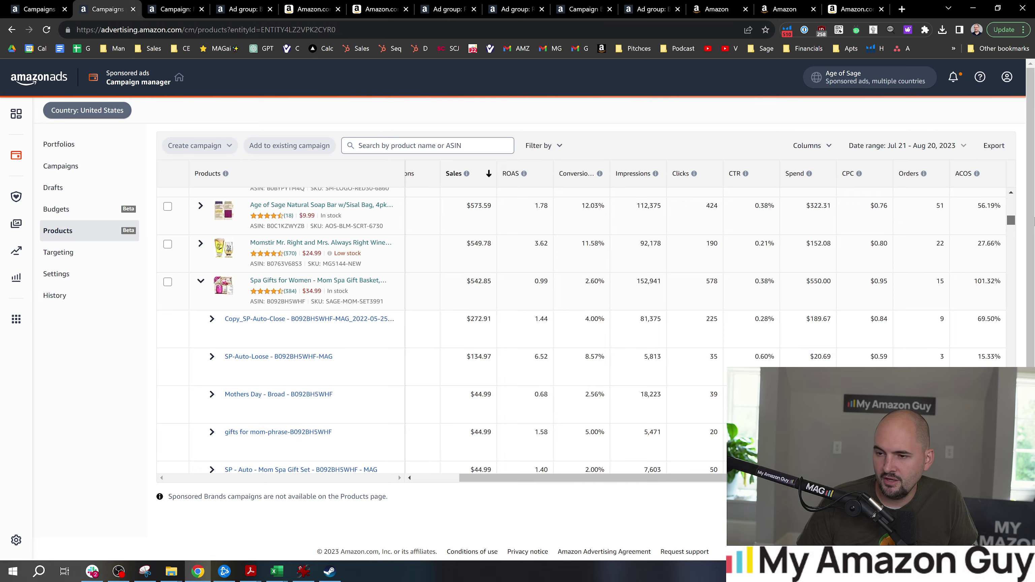
pyautogui.moveTo(1034, 222); pyautogui.dragTo(1033, 280)
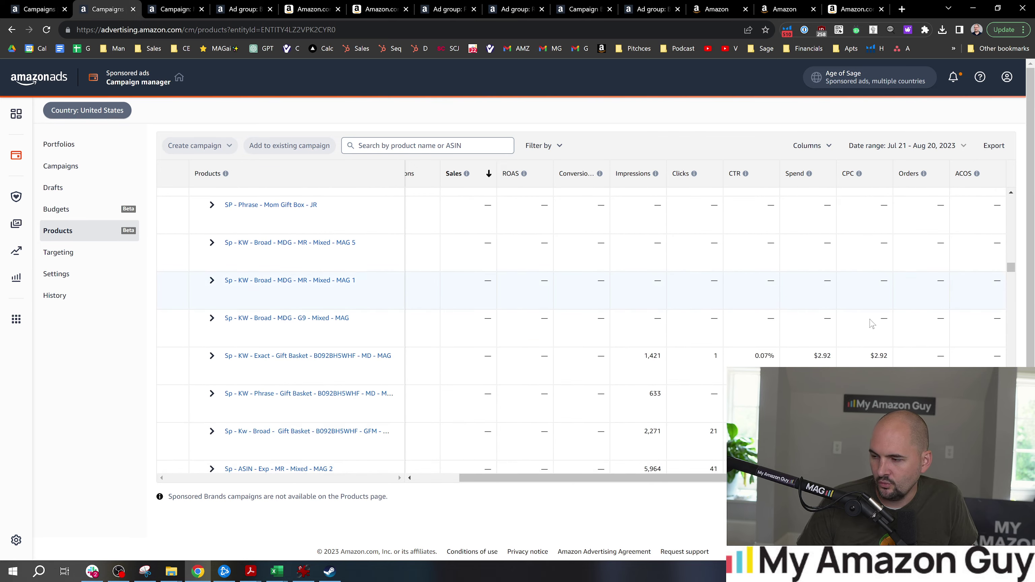
pyautogui.moveTo(1011, 272); pyautogui.dragTo(1034, 192)
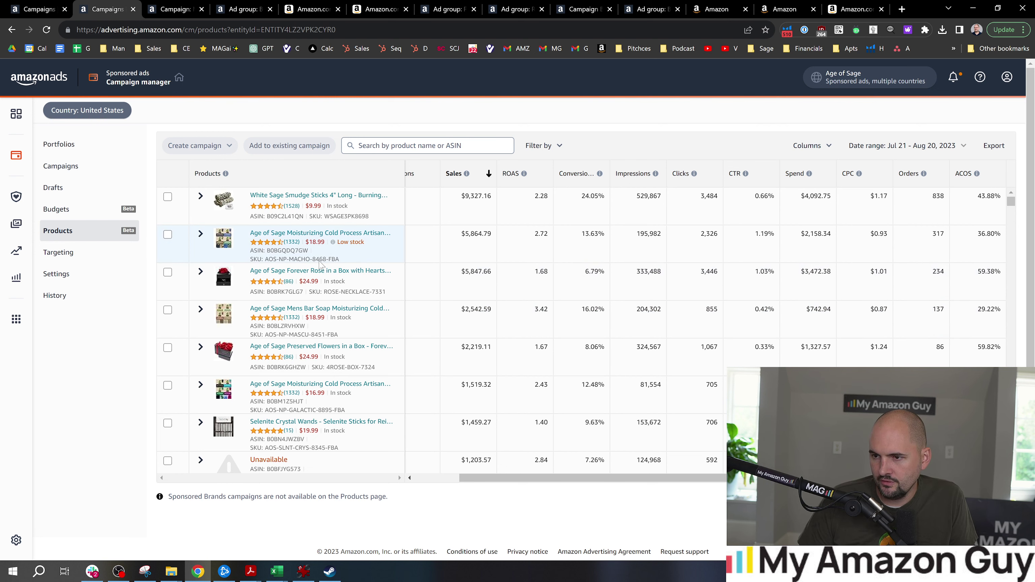
# Open the Amazon listing of the low-stock $18.99 Moisturizing Cold Process Artisan soap and copy its ASIN.
pyautogui.click(302, 234)
pyautogui.moveTo(176, 30); pyautogui.dragTo(229, 29)
pyautogui.hotkey('ctrl', 'c')
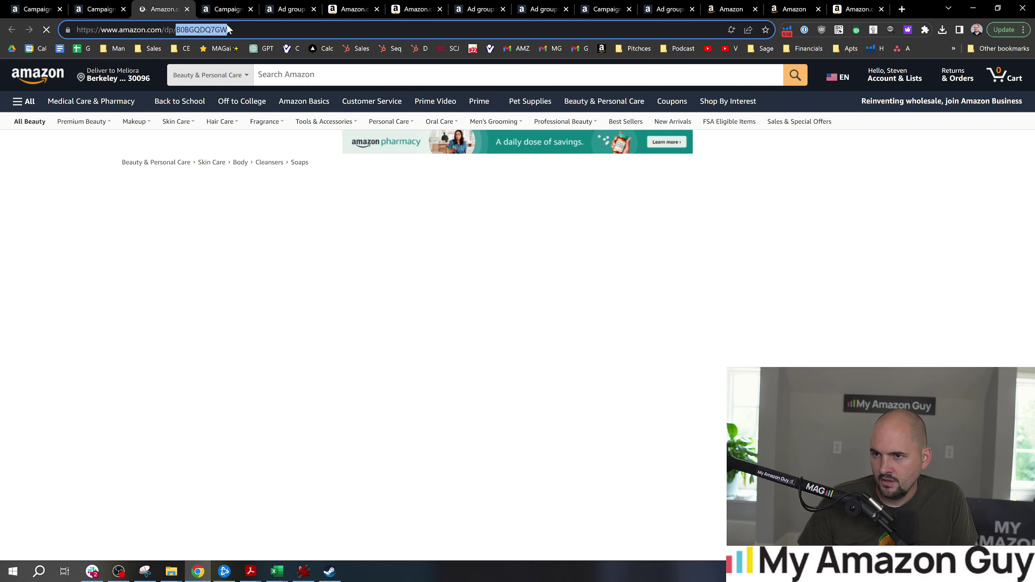
# Switch to Seller Central, search Manage Inventory for ASIN B0BGQDQ7GW and check its Amazon fulfilled quantity breakdown.
pyautogui.click(223, 9)
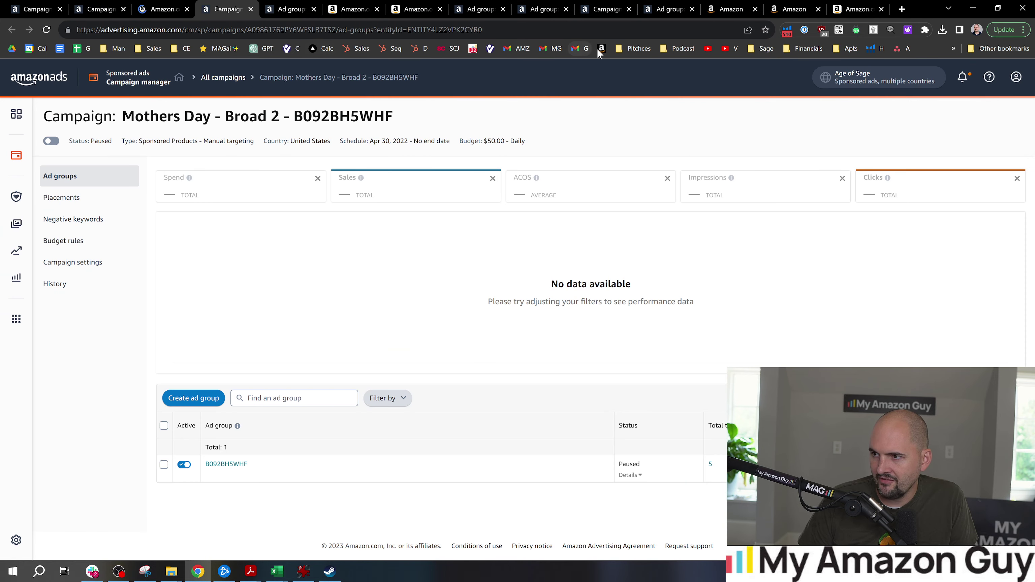
pyautogui.click(601, 49)
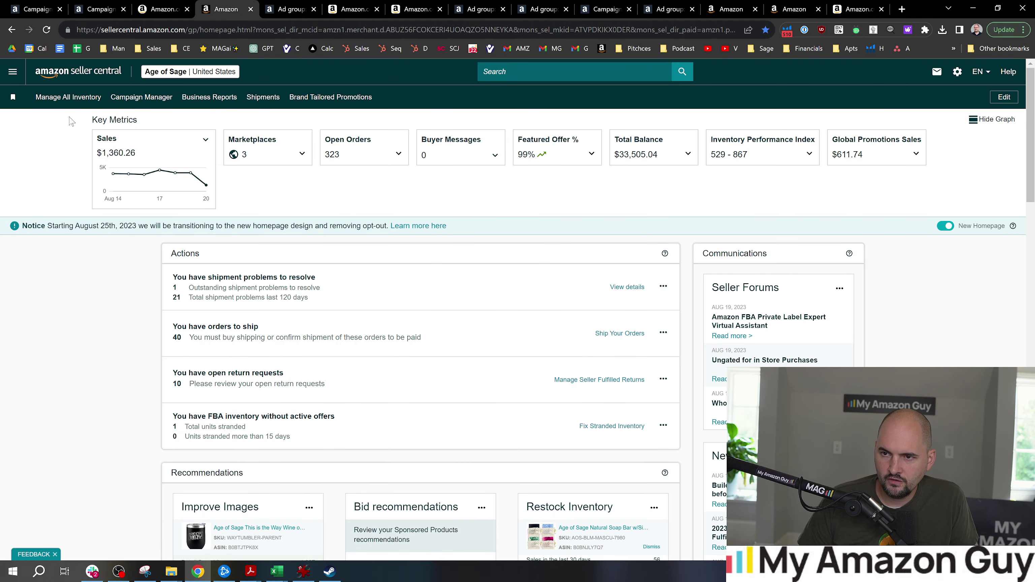
pyautogui.click(67, 98)
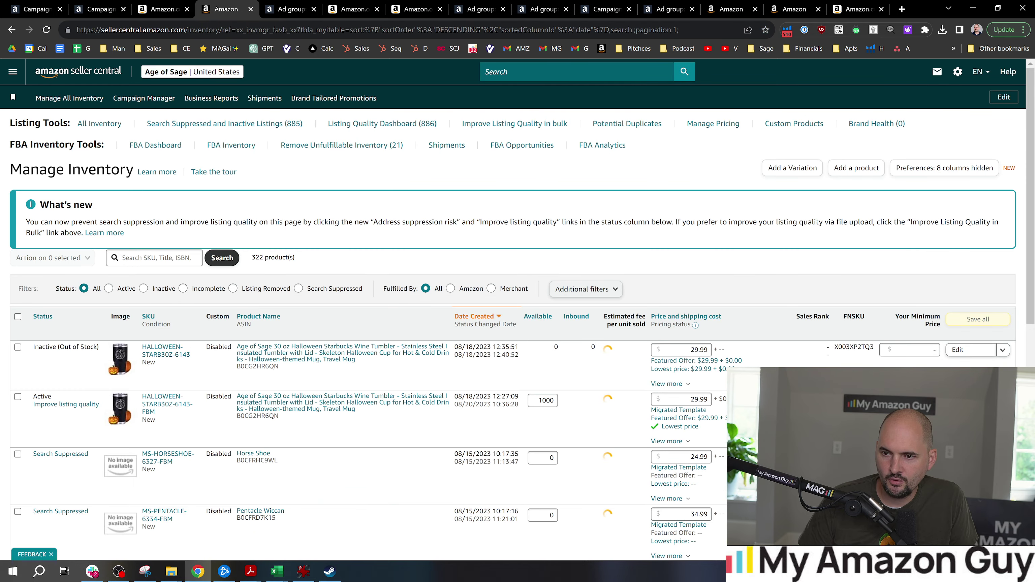
pyautogui.hotkey('ctrl', 'v')
pyautogui.click(222, 258)
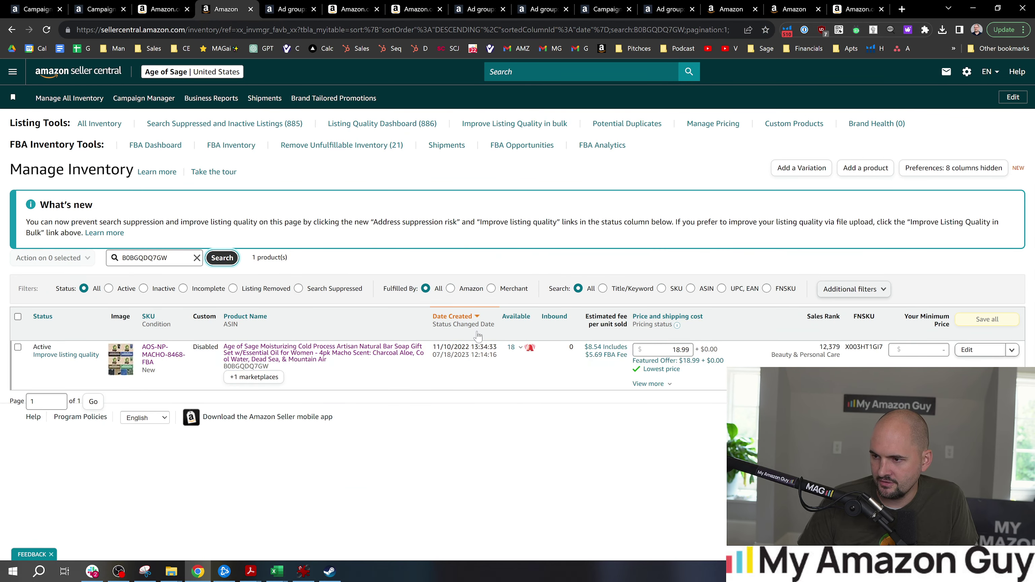
pyautogui.click(511, 349)
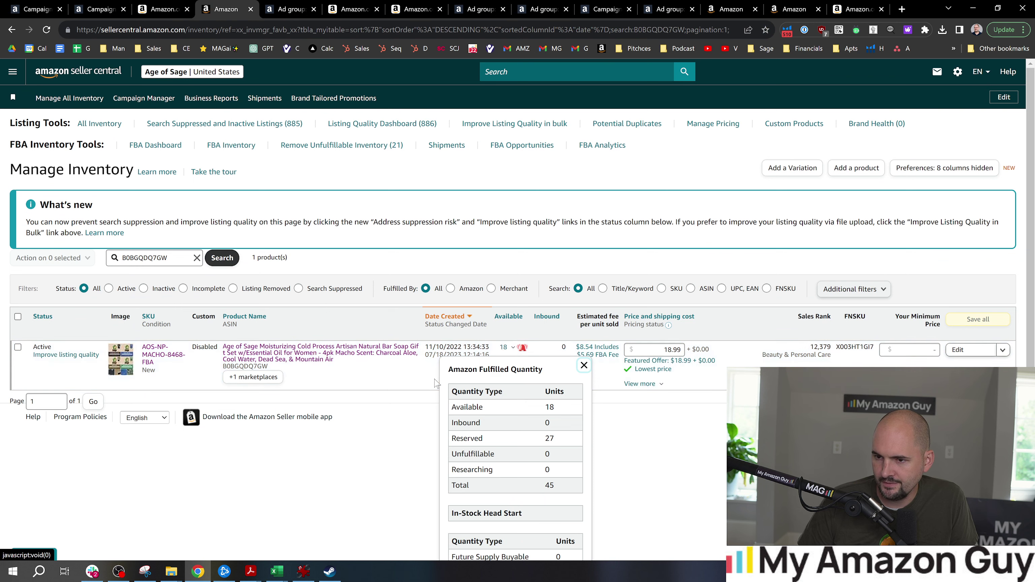
pyautogui.click(584, 364)
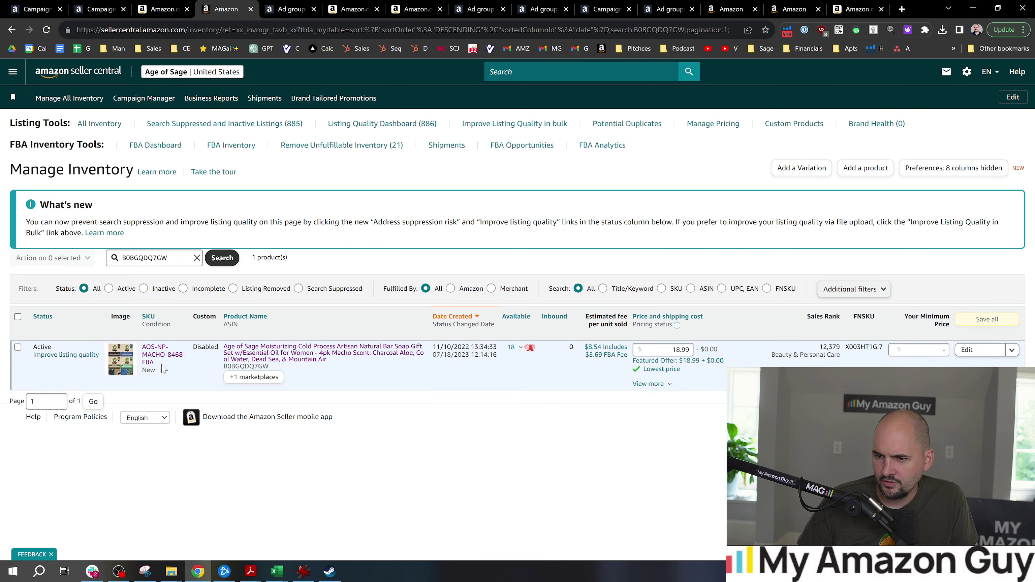
# Search a fresh Manage Inventory page for B0BGQDQ7GW and open a blank offer form for that product.
pyautogui.click(69, 99)
pyautogui.click(160, 256)
pyautogui.hotkey('ctrl', 'v')
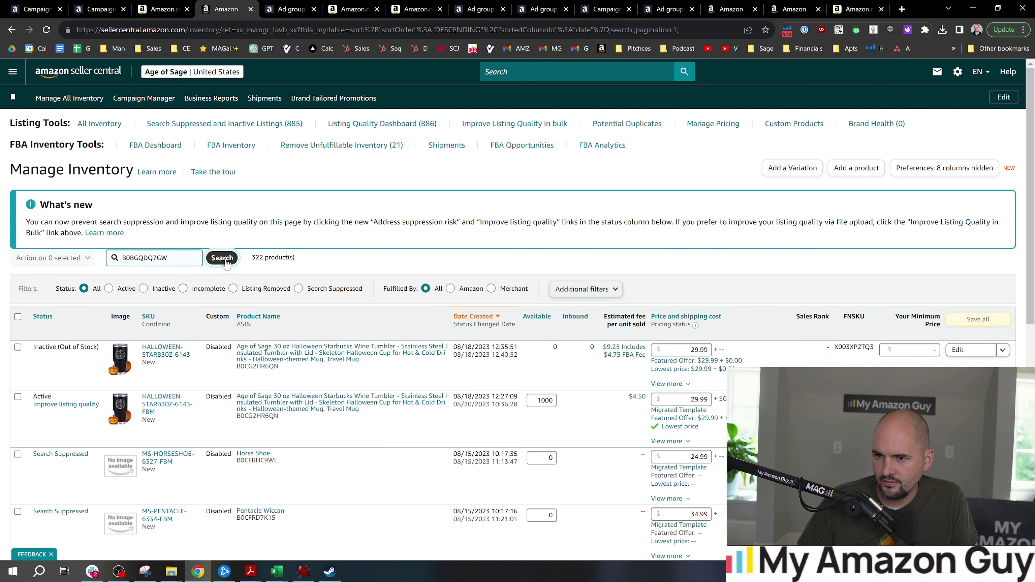
pyautogui.press('Return')
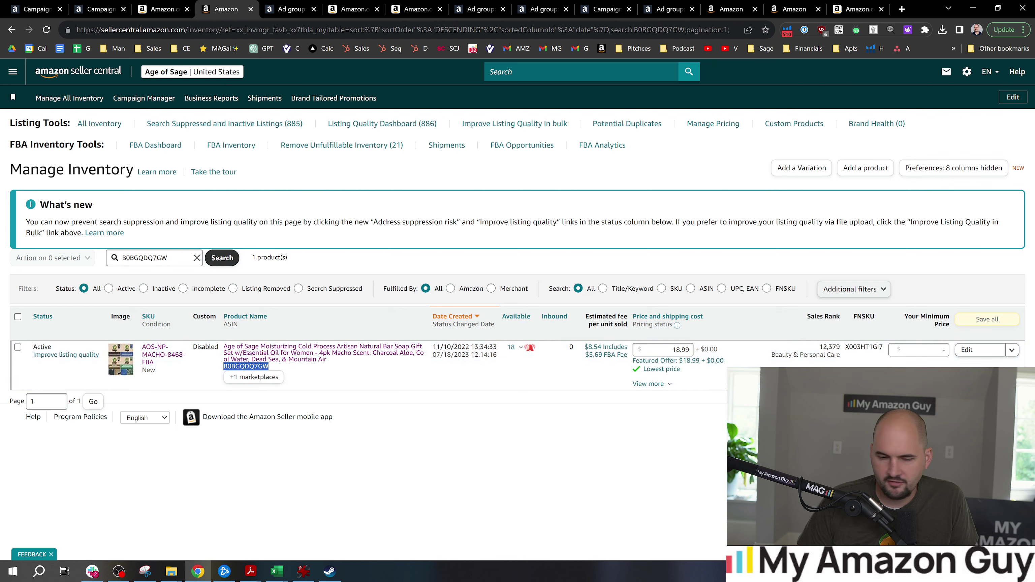
pyautogui.hotkey('alt', 'Tab')
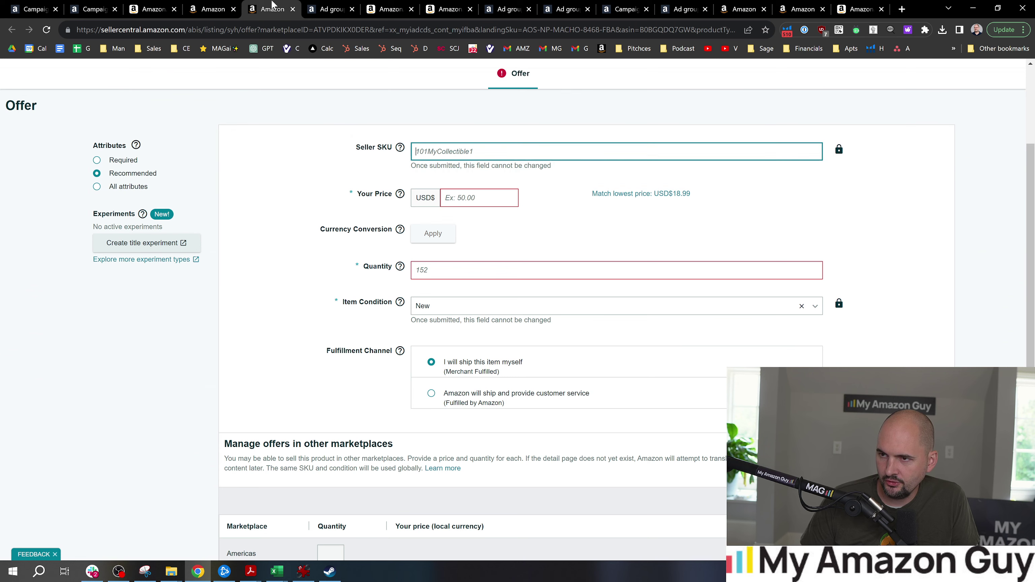
# Fill in the offer form with seller SKU AOS-NP-MACHO-8468-FBM, based on the existing FBA SKU, and a price of 19.99 USD.
pyautogui.hotkey('ctrl', 'shift', 'Tab')
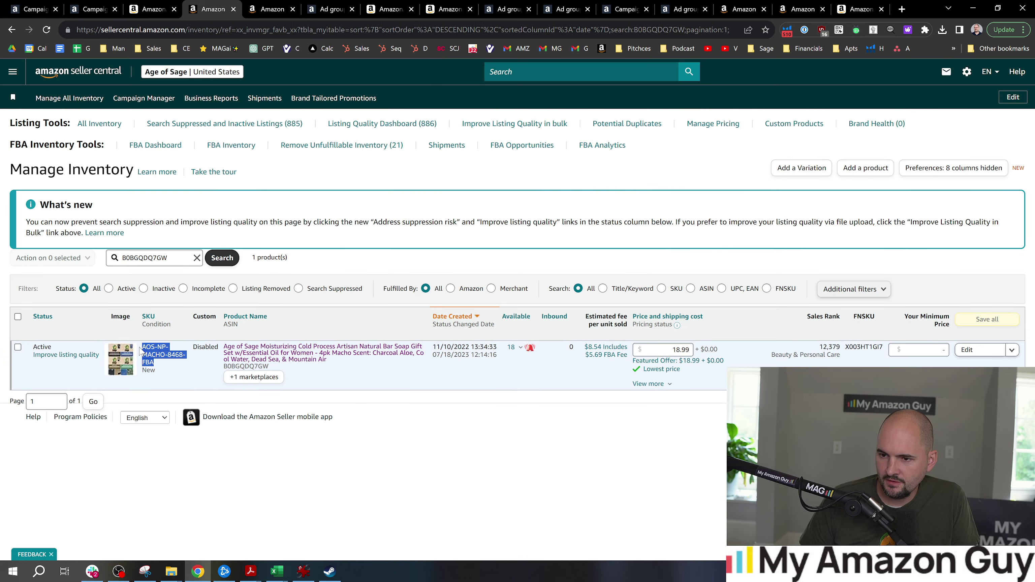
pyautogui.hotkey('ctrl', 'Tab')
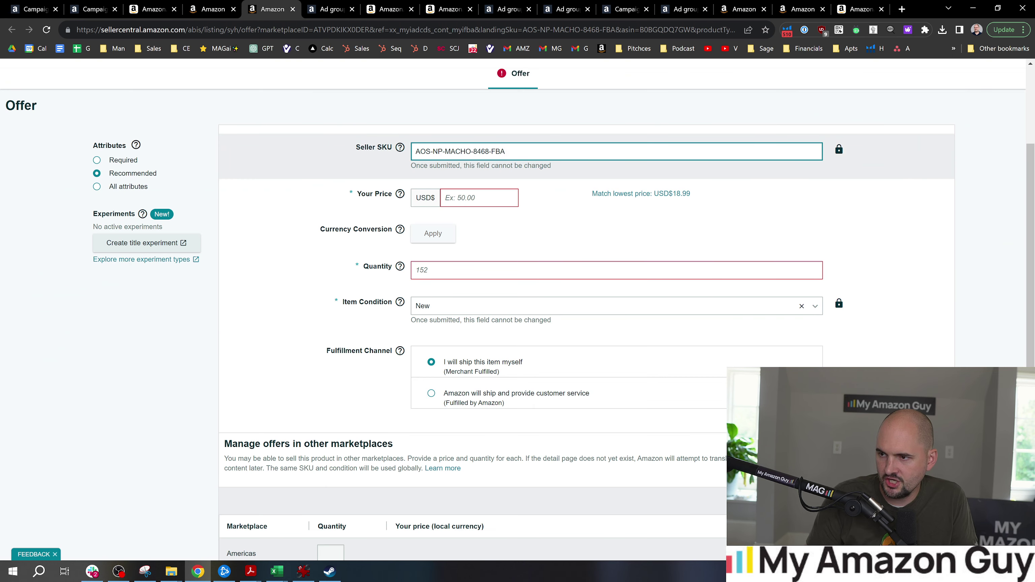
pyautogui.press('Tab')
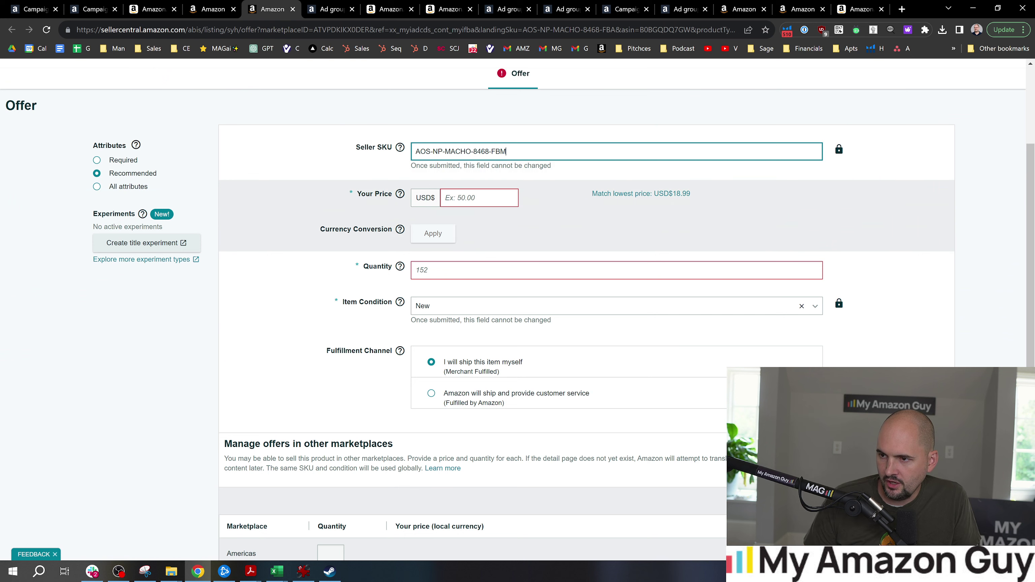
pyautogui.write('19.9')
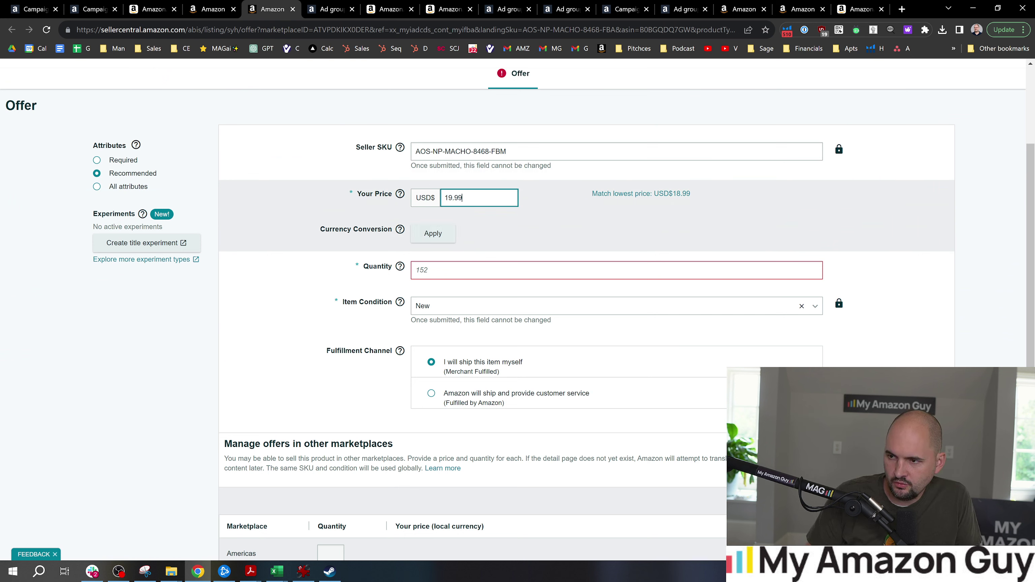
pyautogui.write('9')
# Enter a quantity of 50 for the merchant-fulfilled offer and submit the form.
pyautogui.press('Tab')
pyautogui.write('1')
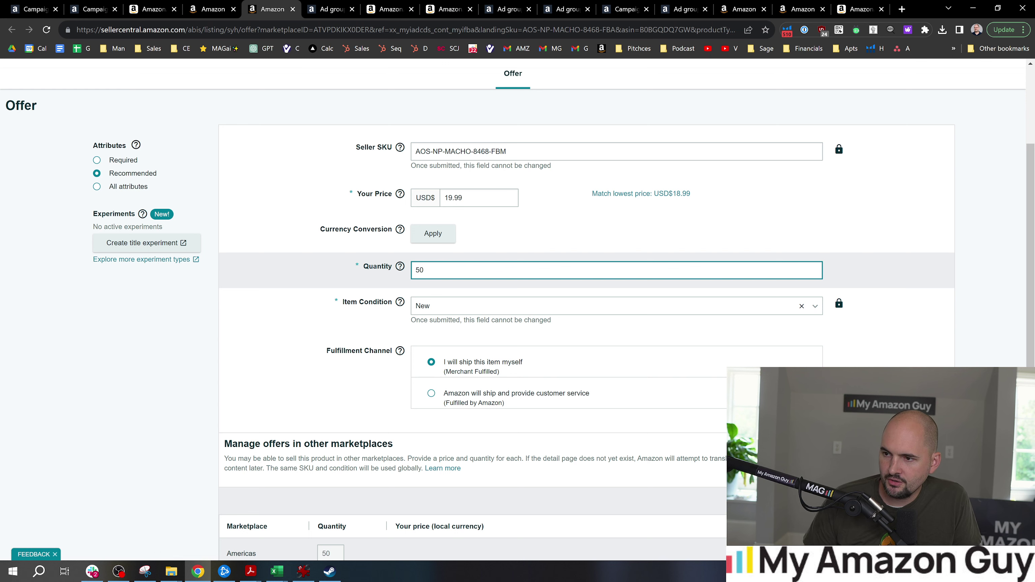
pyautogui.hotkey('ctrl', 'a')
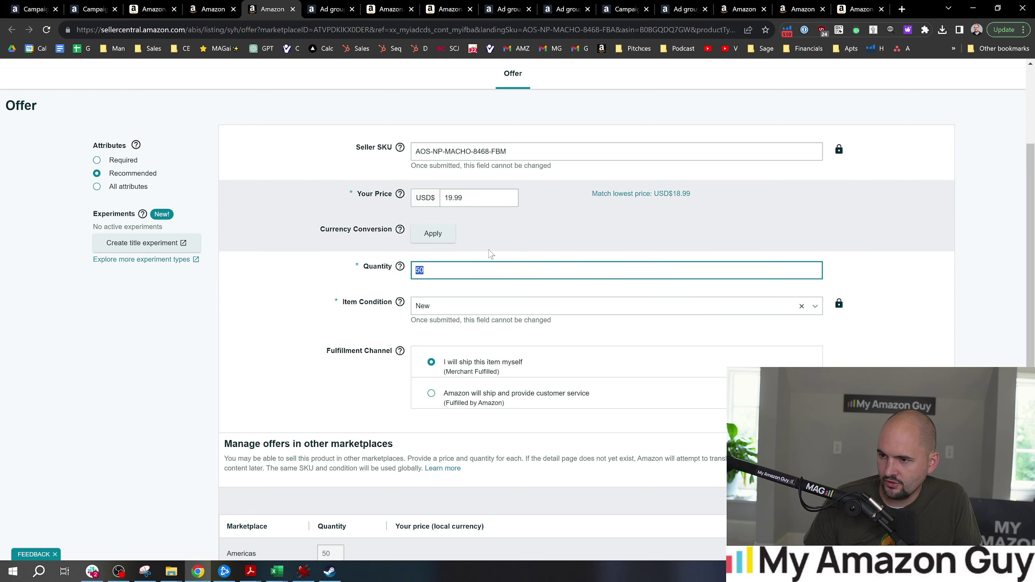
pyautogui.moveTo(1032, 263); pyautogui.dragTo(1033, 411)
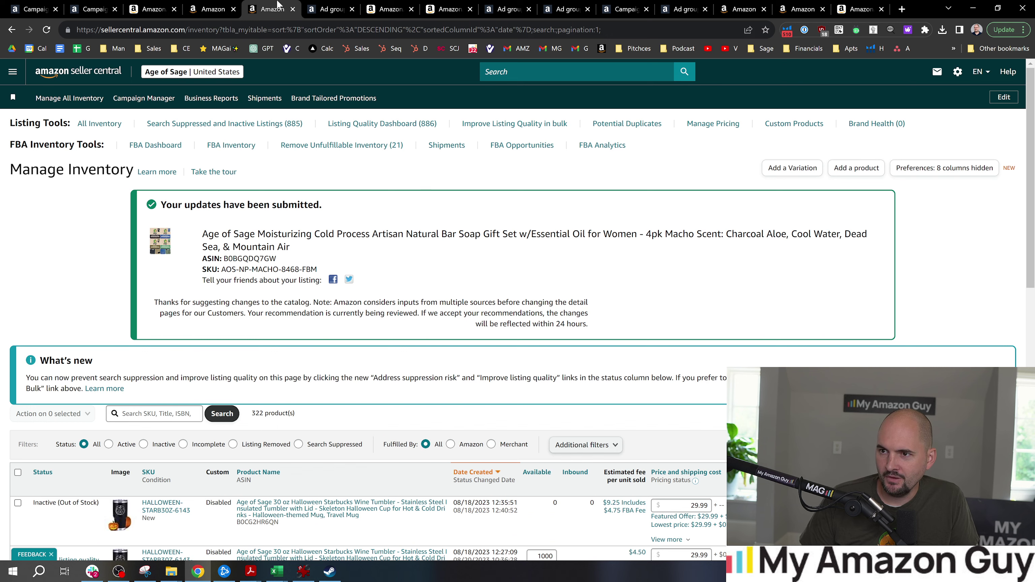
# Switch back to the Amazon Ads products list and check the low-stock soap's entry.
pyautogui.click(214, 8)
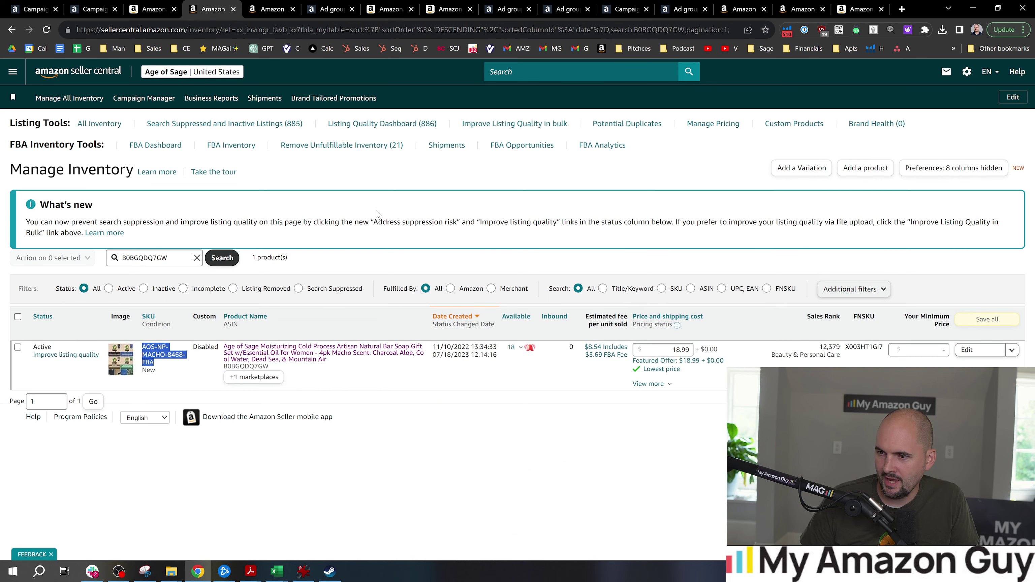
pyautogui.click(92, 9)
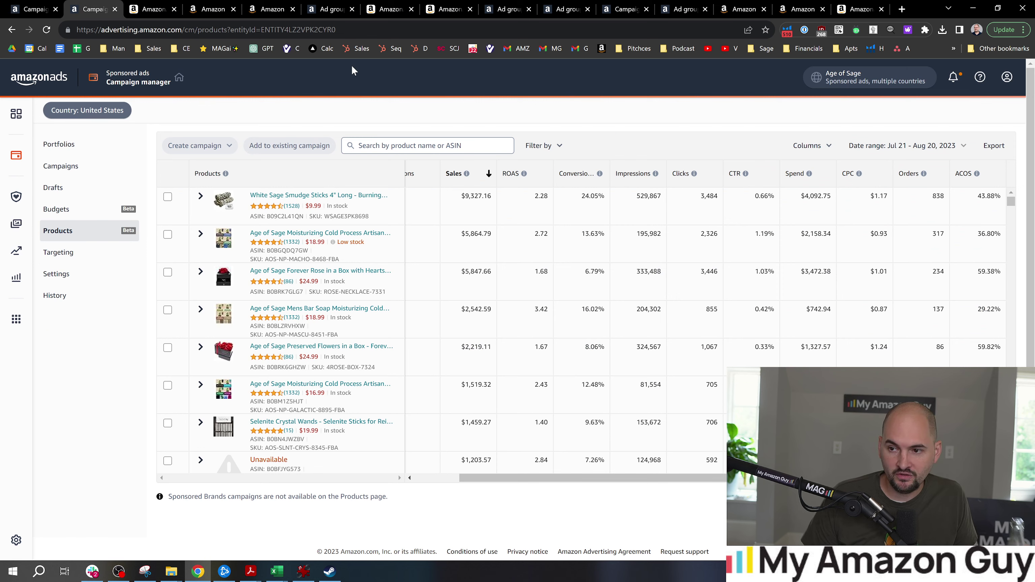
pyautogui.click(268, 2)
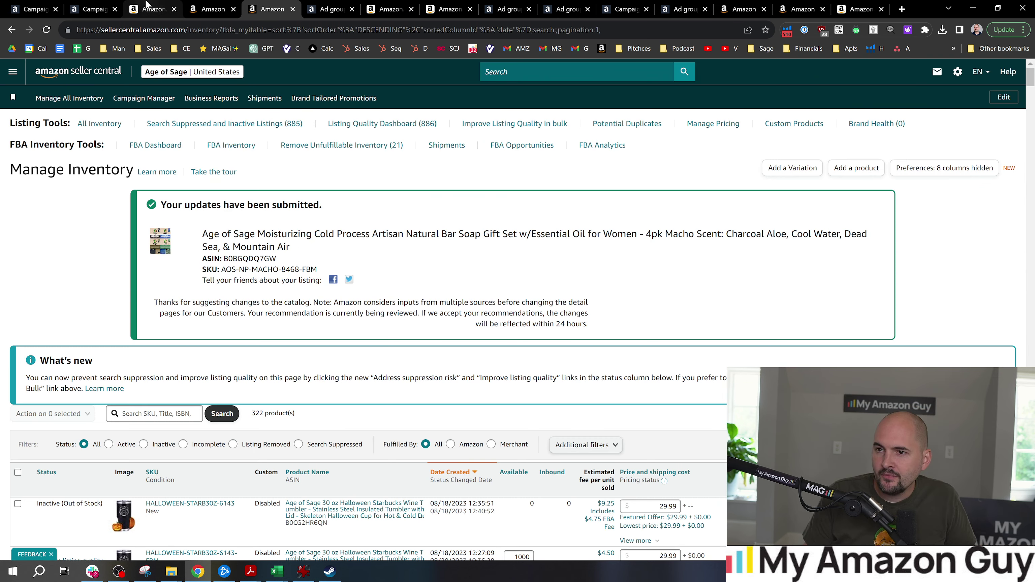
pyautogui.click(343, 4)
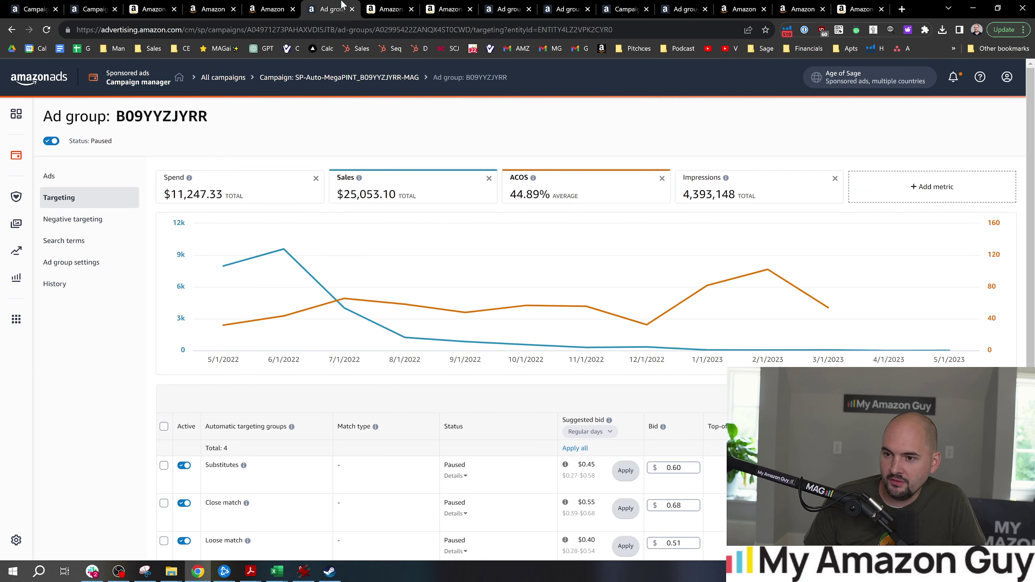
pyautogui.click(210, 9)
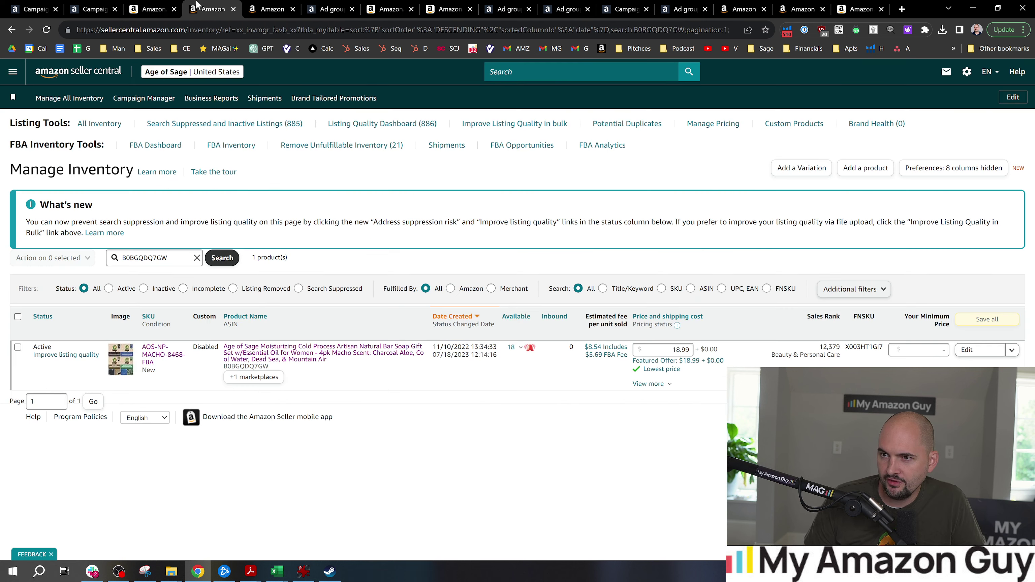
pyautogui.click(93, 9)
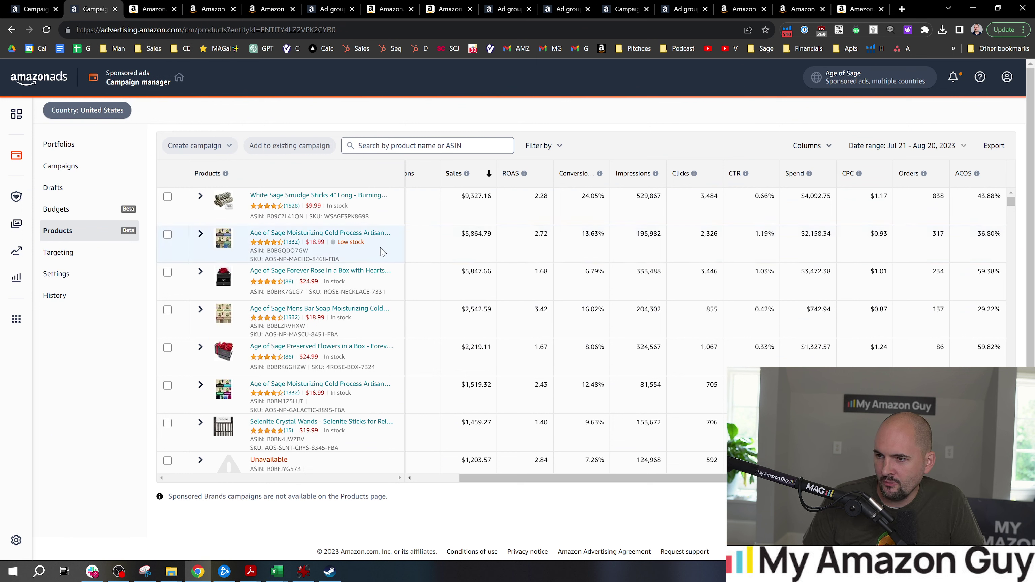
pyautogui.moveTo(347, 244)
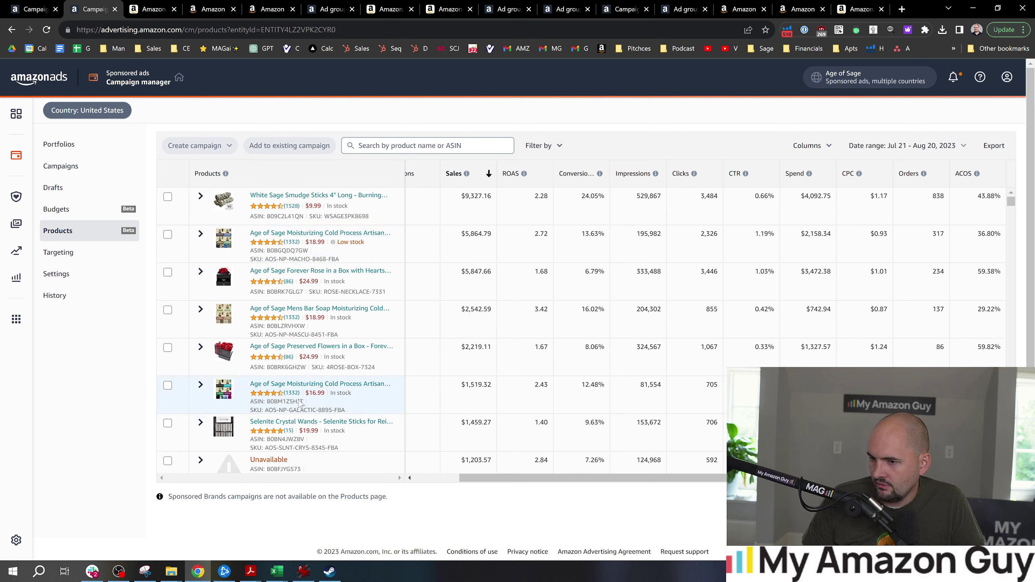
# Expand the $16.99 Moisturizing Cold Process soap's campaigns, and look up its ASIN B0BM1Z5HJT from the listing in Manage Inventory.
pyautogui.click(197, 388)
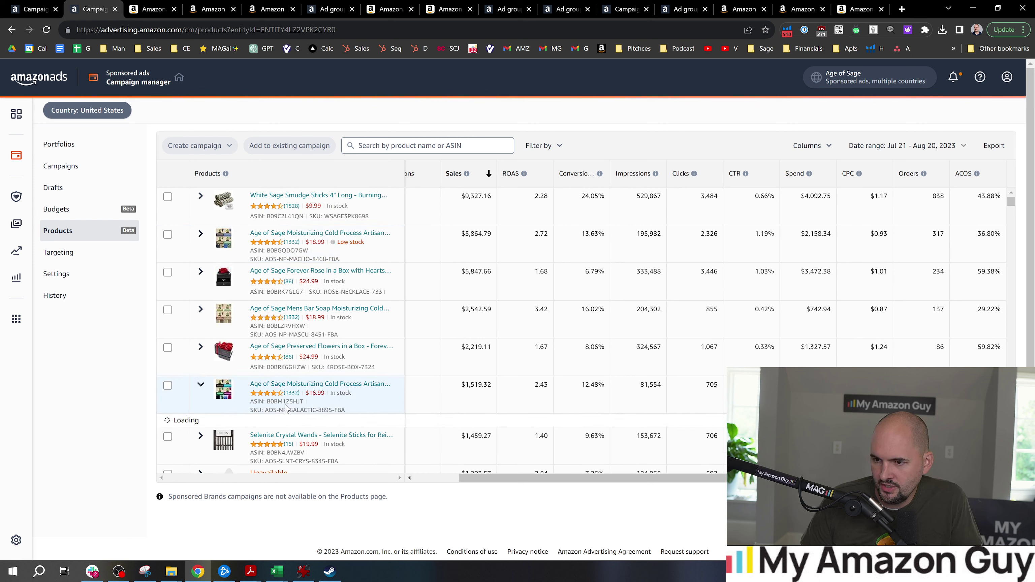
pyautogui.click(337, 388)
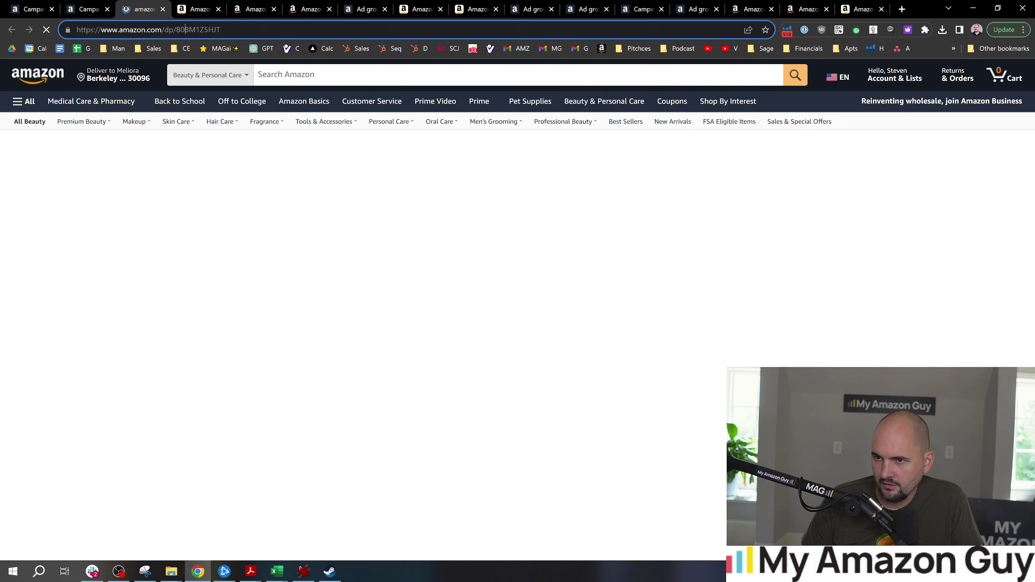
pyautogui.click(288, 10)
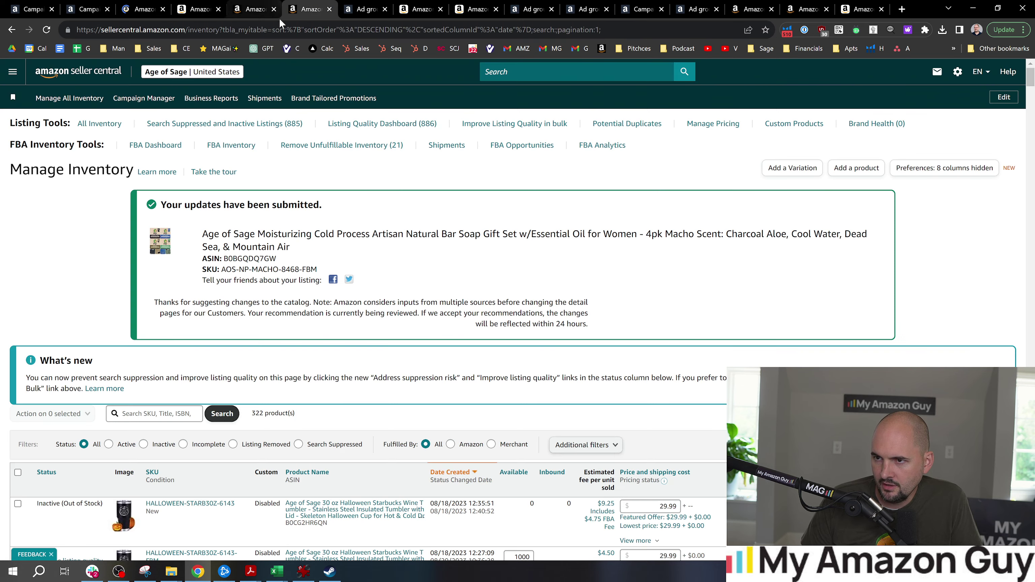
pyautogui.write('B0BM1Z5HJT')
pyautogui.click(216, 420)
pyautogui.scroll(-2, 518, 322)
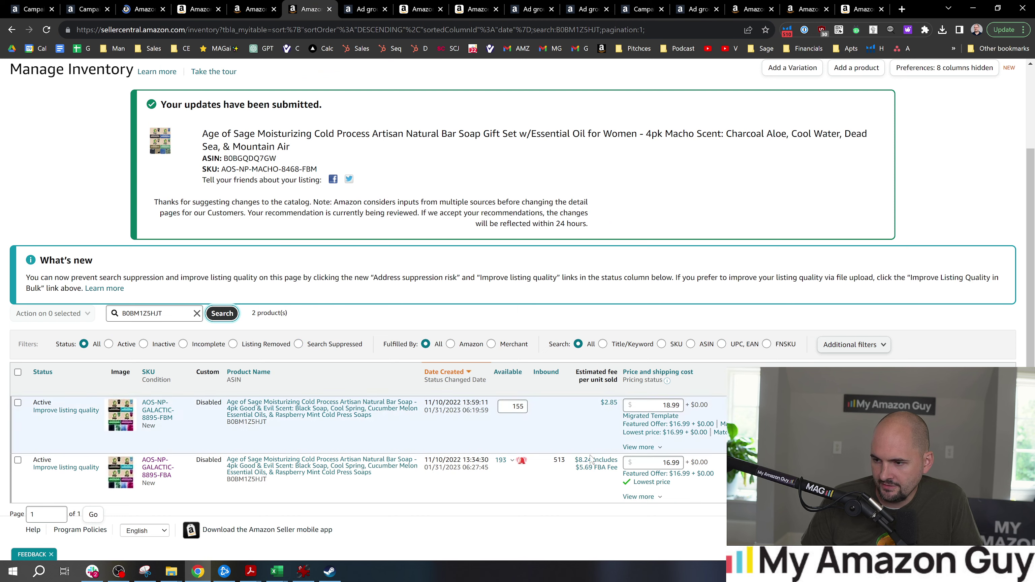
# Return to the $16.99 soap's campaigns in Amazon Ads and open the SP - ASIN - SELF - Soap - Parent B0BM3V22Q1 - MAG campaign.
pyautogui.click(203, 8)
pyautogui.click(143, 9)
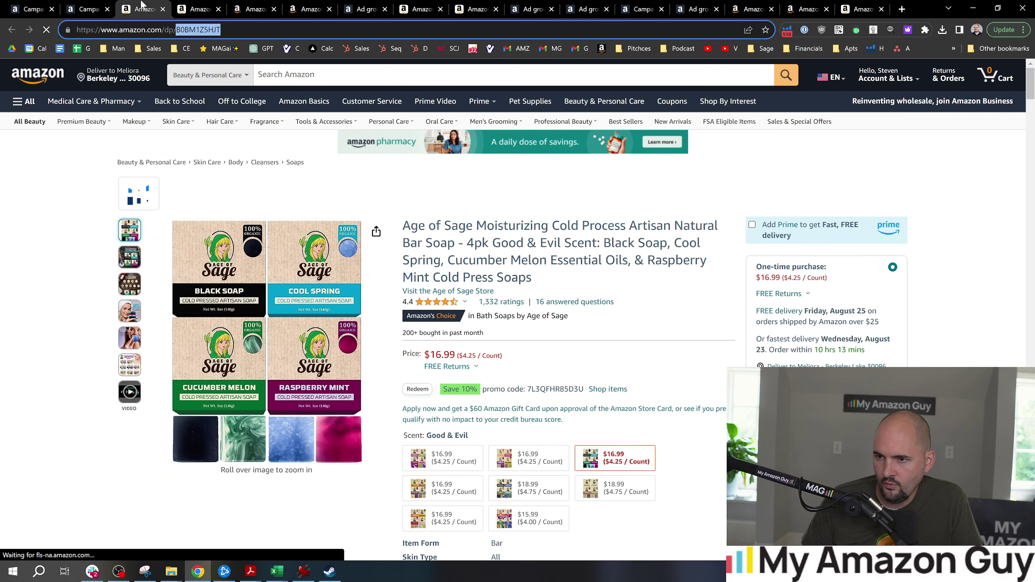
pyautogui.click(86, 9)
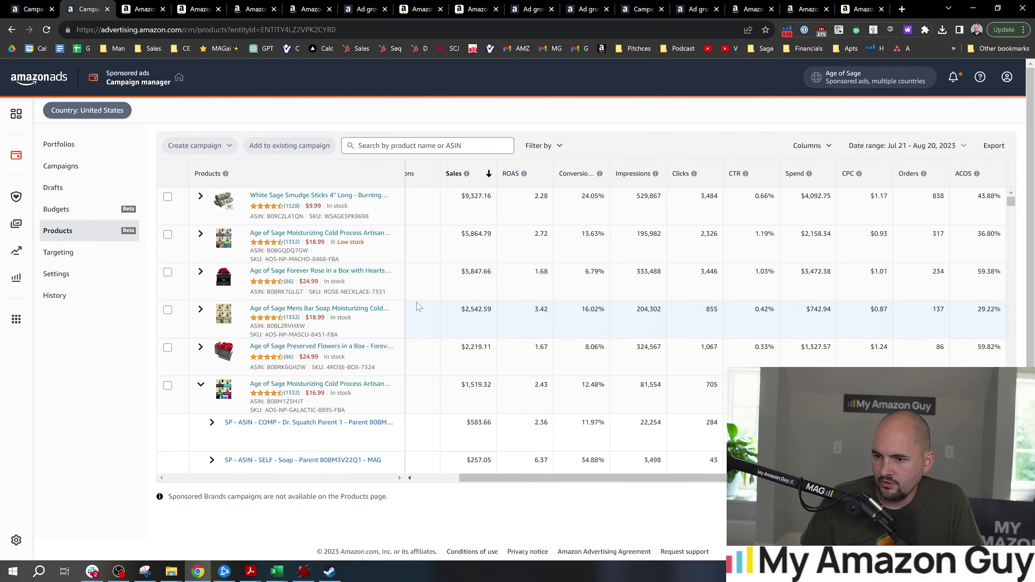
pyautogui.scroll(-4, 332, 355)
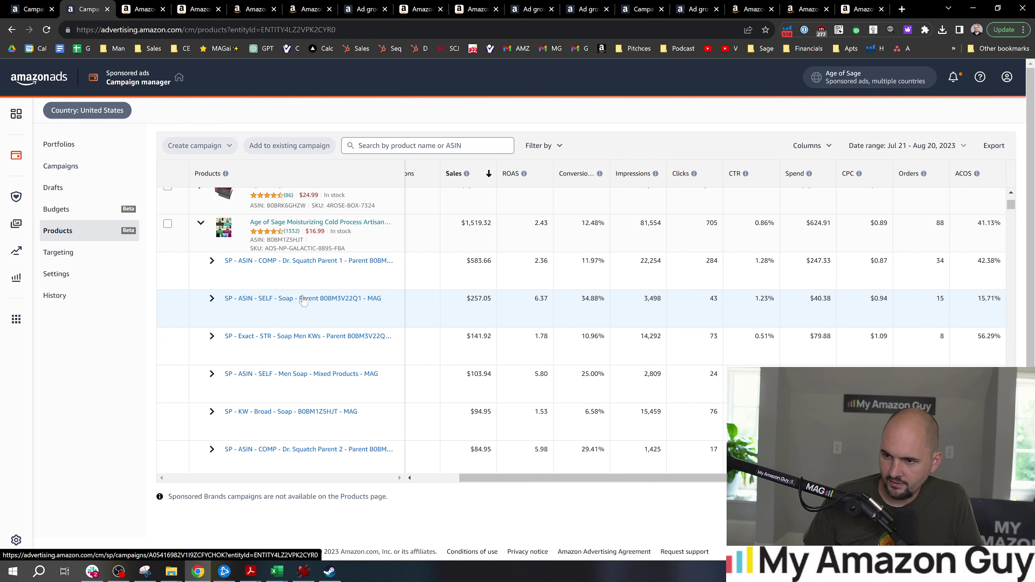
pyautogui.click(211, 298)
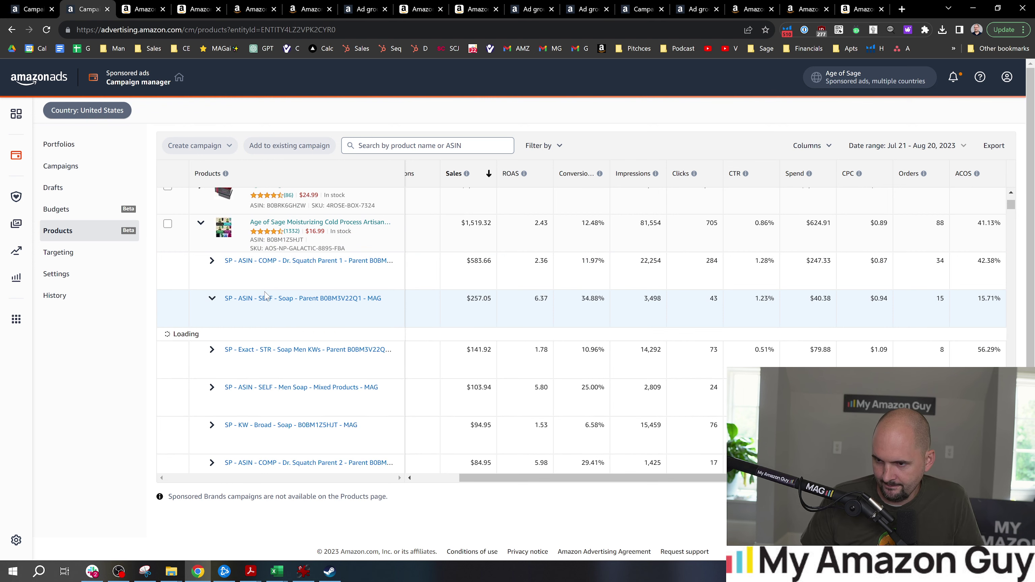
pyautogui.click(272, 299)
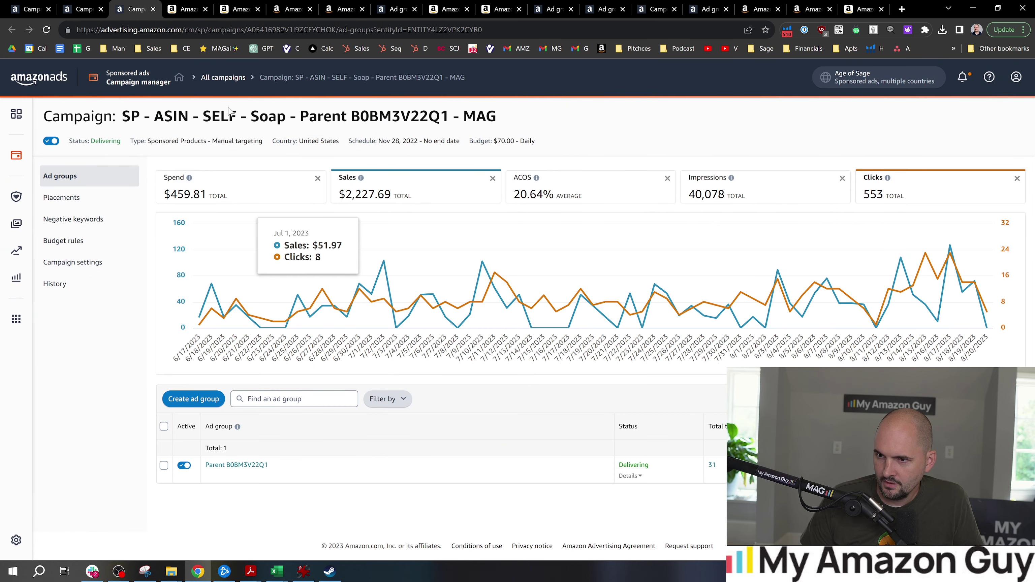
pyautogui.doubleClick(220, 116)
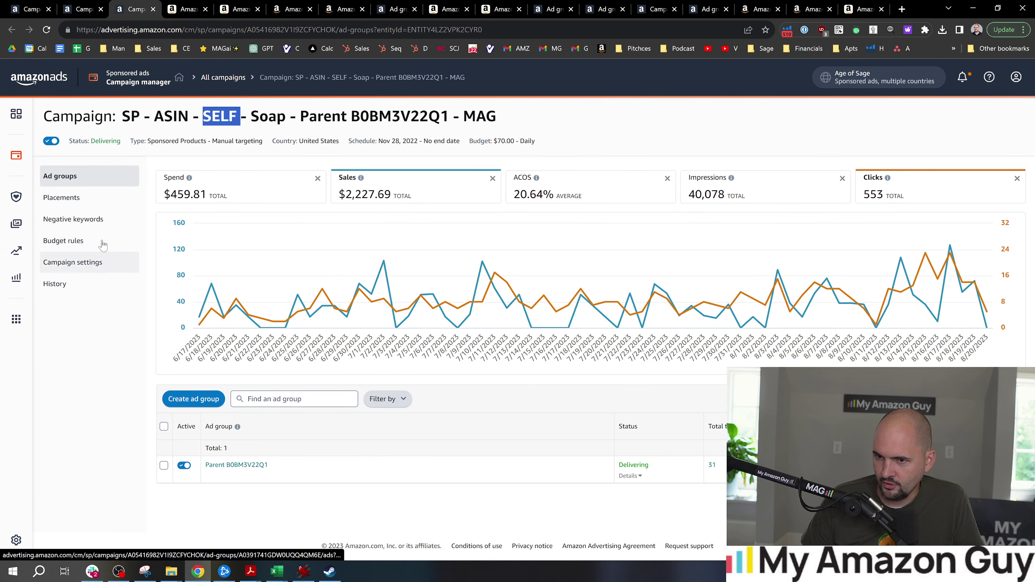
# Open the Parent B0BM3V22Q1 ad group and review its advertised products and their performance.
pyautogui.click(222, 468)
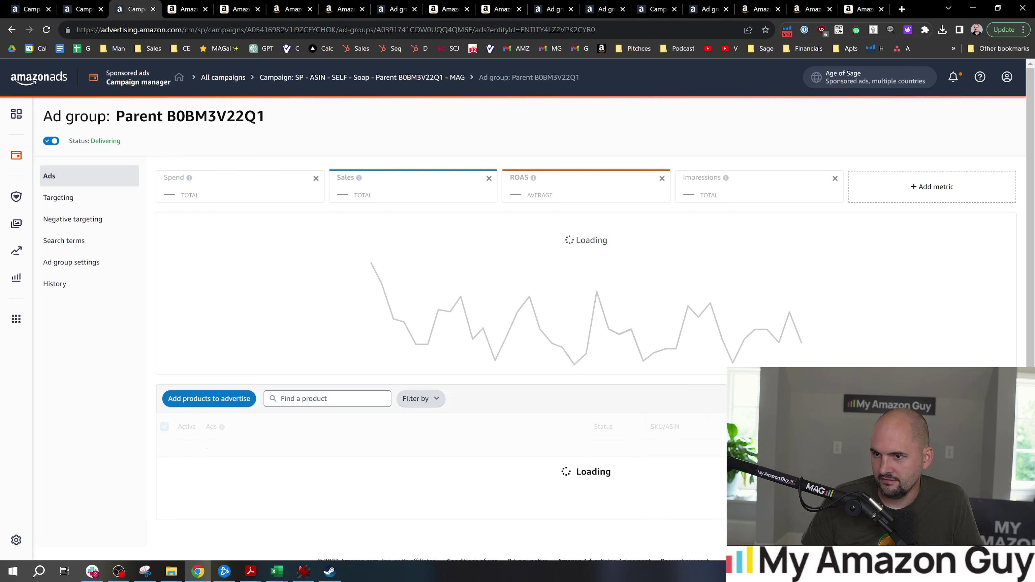
pyautogui.scroll(-2, 367, 286)
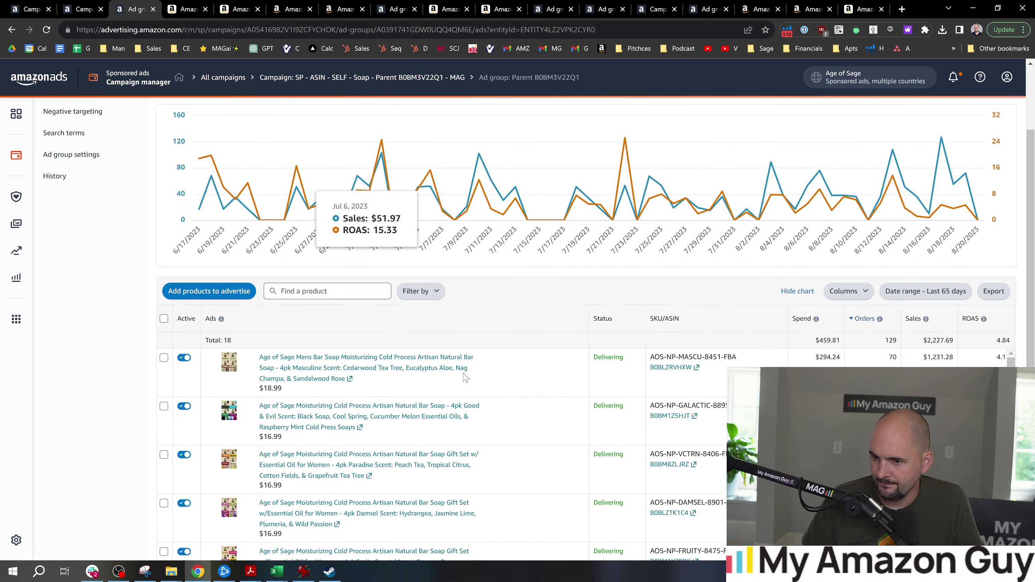
pyautogui.scroll(2, 117, 249)
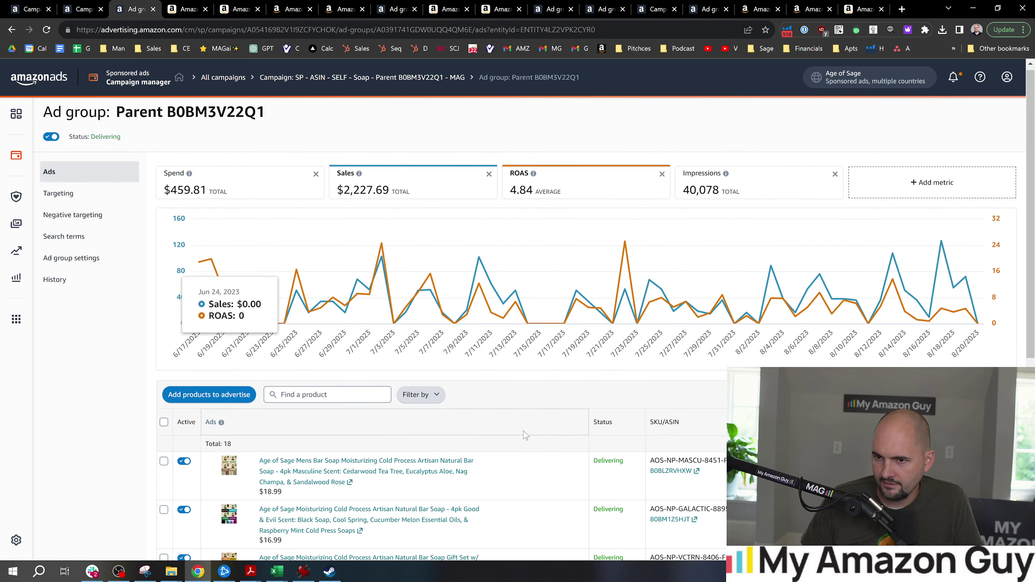
pyautogui.scroll(-5, 495, 412)
pyautogui.scroll(5, 480, 416)
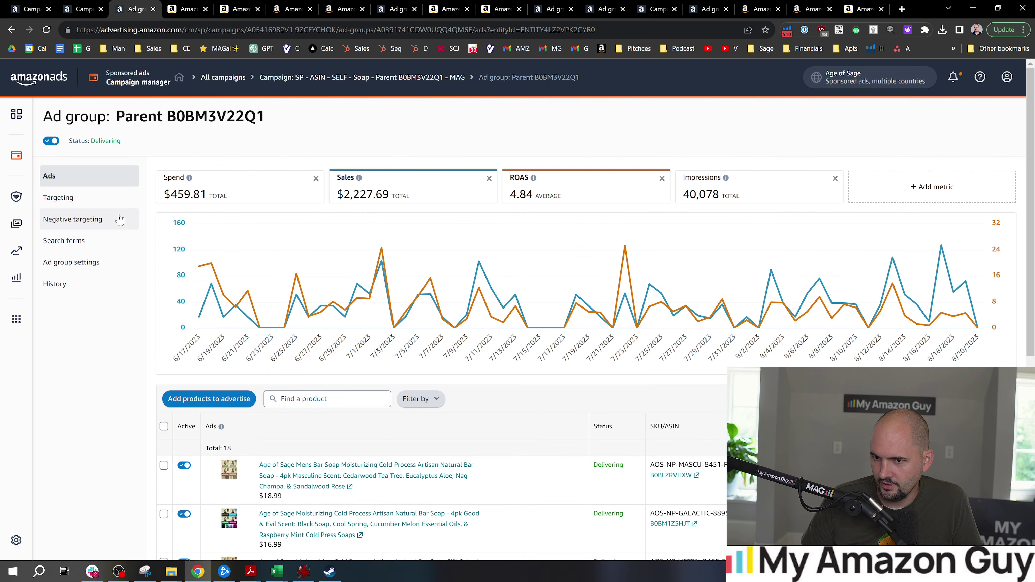
# Review the ad group's product targets with their bids, spend and ACOS, and return to its ads.
pyautogui.click(59, 198)
pyautogui.scroll(-1, 466, 421)
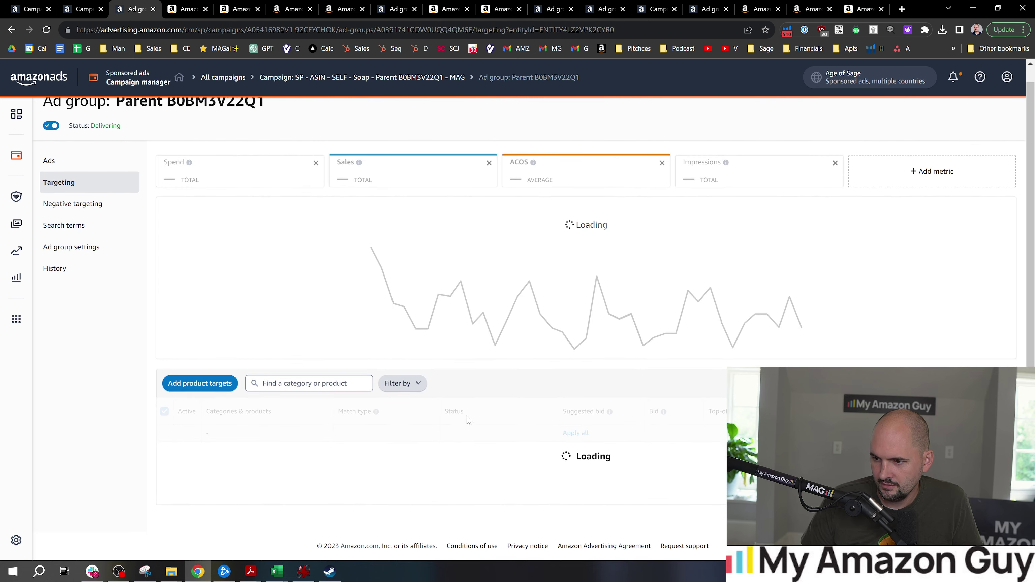
pyautogui.scroll(-7, 469, 420)
pyautogui.scroll(4, 469, 420)
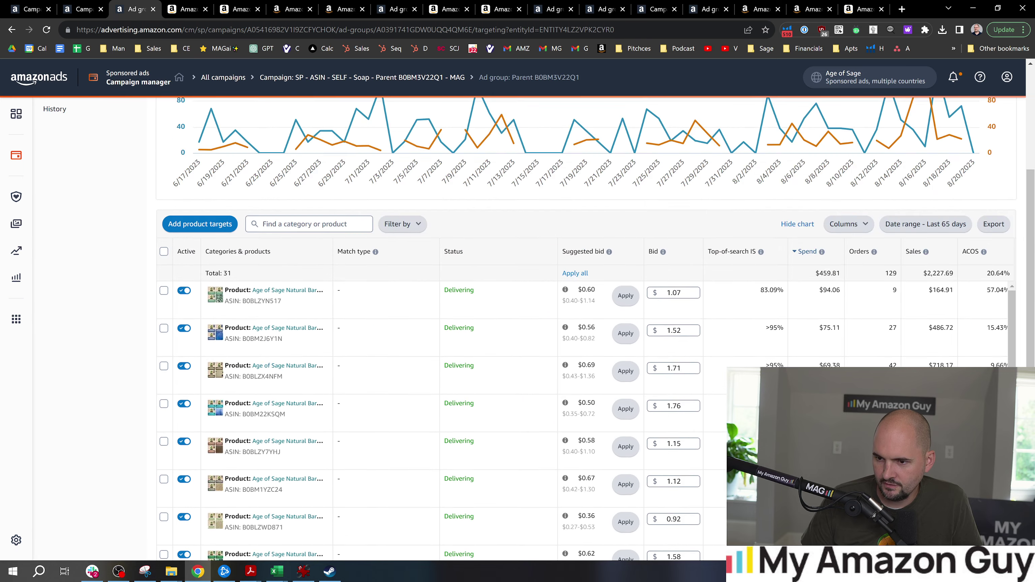
pyautogui.scroll(4, 469, 327)
pyautogui.click(49, 176)
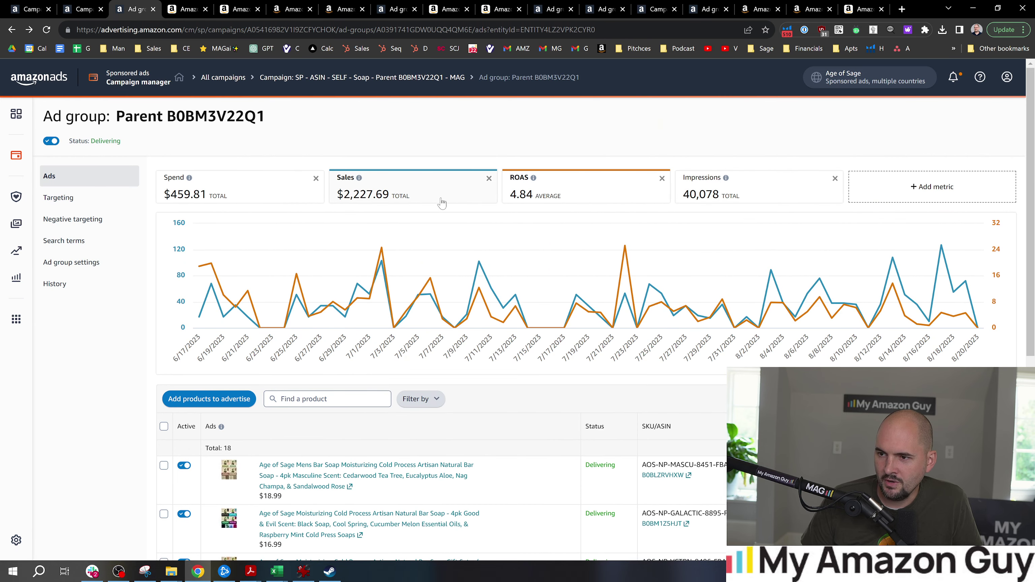
# Compare the campaign figures in the products list and examine the related-product placements on the Good & Evil soap's Amazon listing.
pyautogui.click(88, 8)
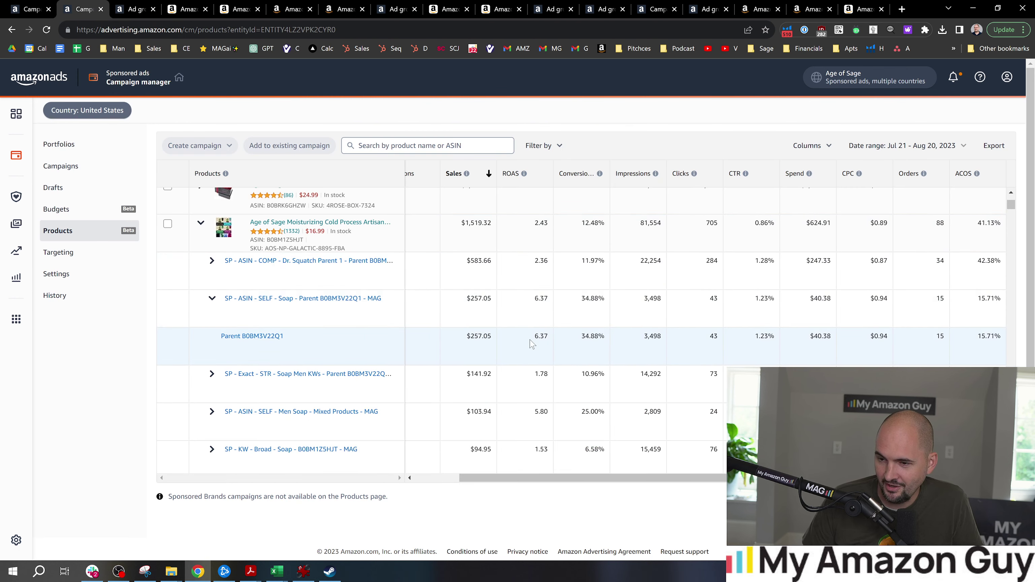
pyautogui.click(184, 6)
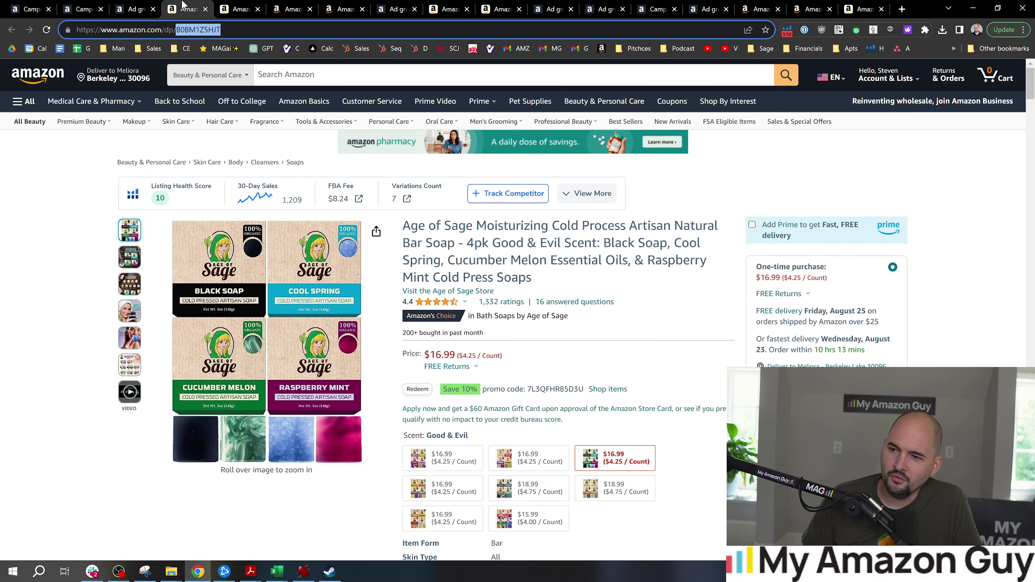
pyautogui.moveTo(1031, 92); pyautogui.dragTo(1030, 200)
pyautogui.rightClick(1034, 104)
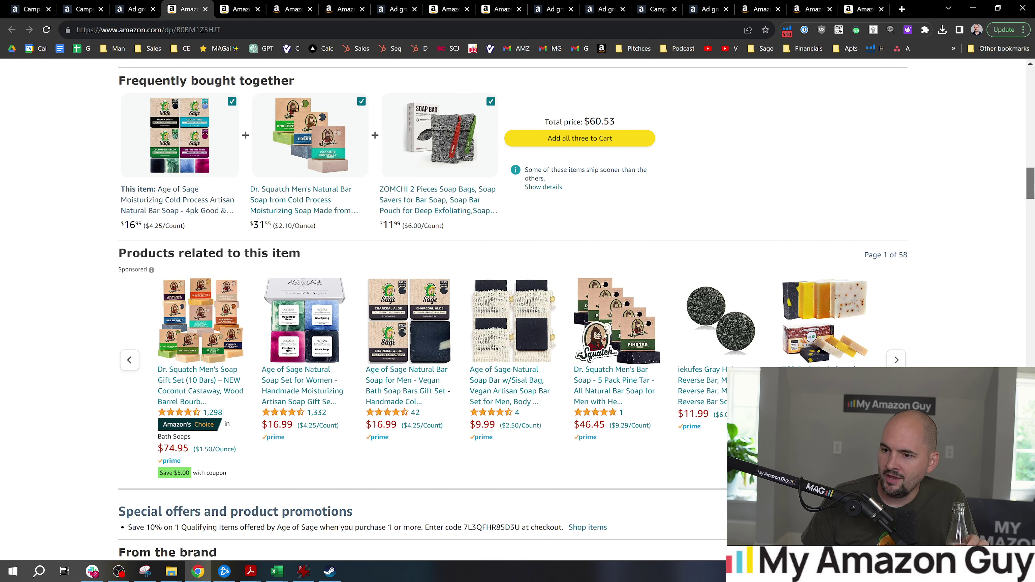
pyautogui.moveTo(1032, 191); pyautogui.dragTo(1032, 192)
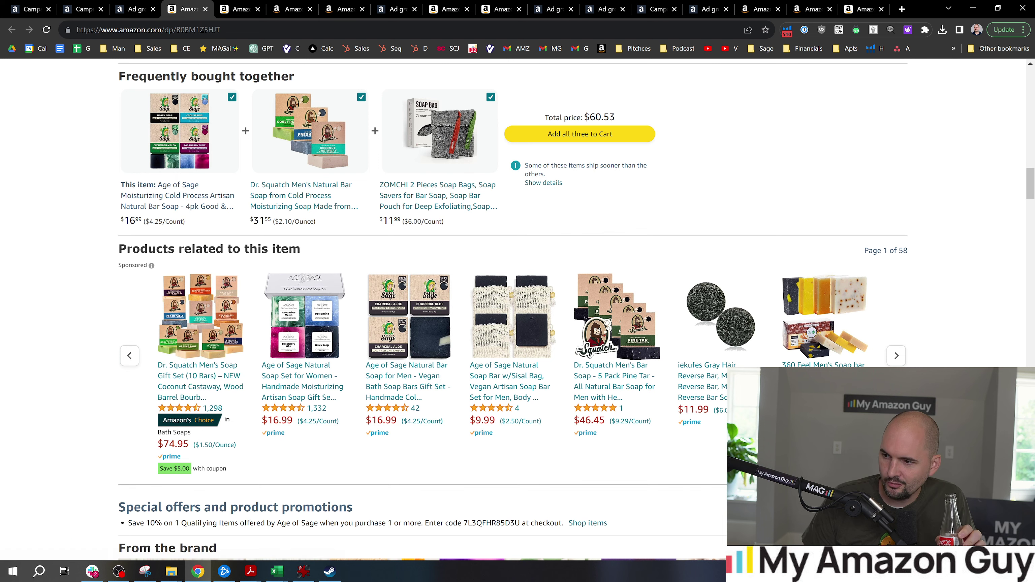
# Return to the products list and open the ad group of the soap's SP - ASIN - COMP - Dr. Squatch Parent 1 campaign.
pyautogui.hotkey('ctrl', '2')
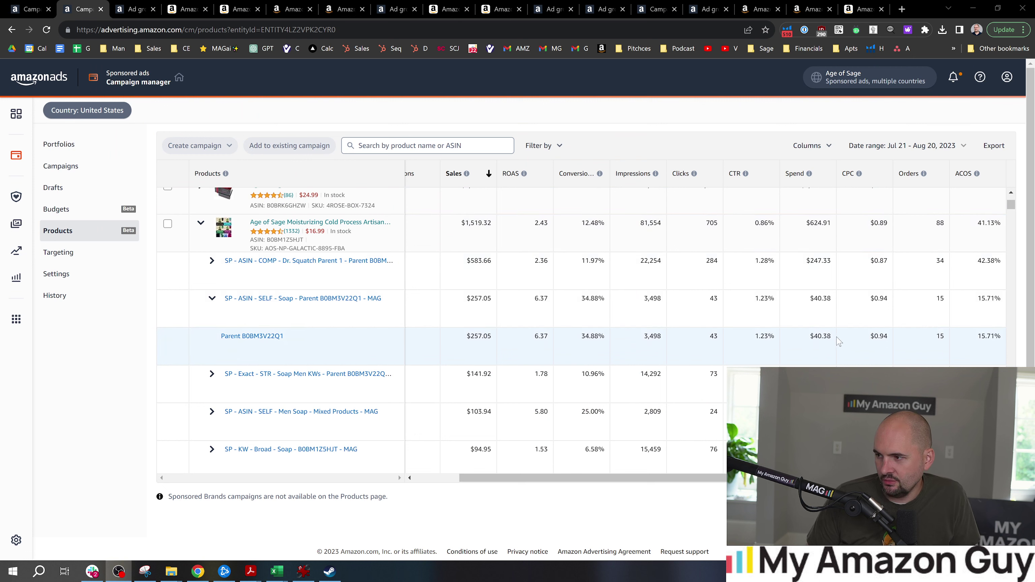
pyautogui.click(212, 298)
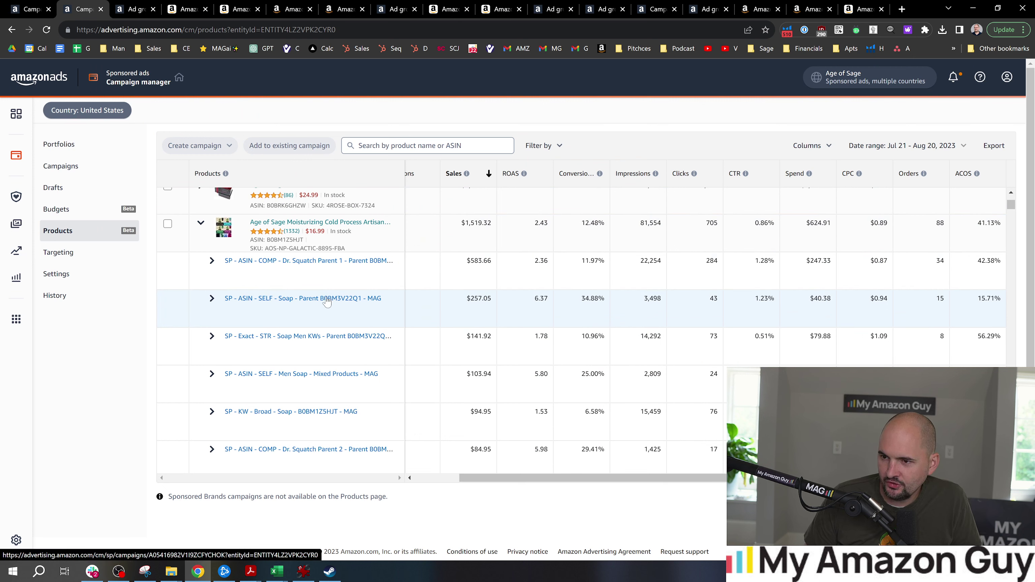
pyautogui.click(212, 261)
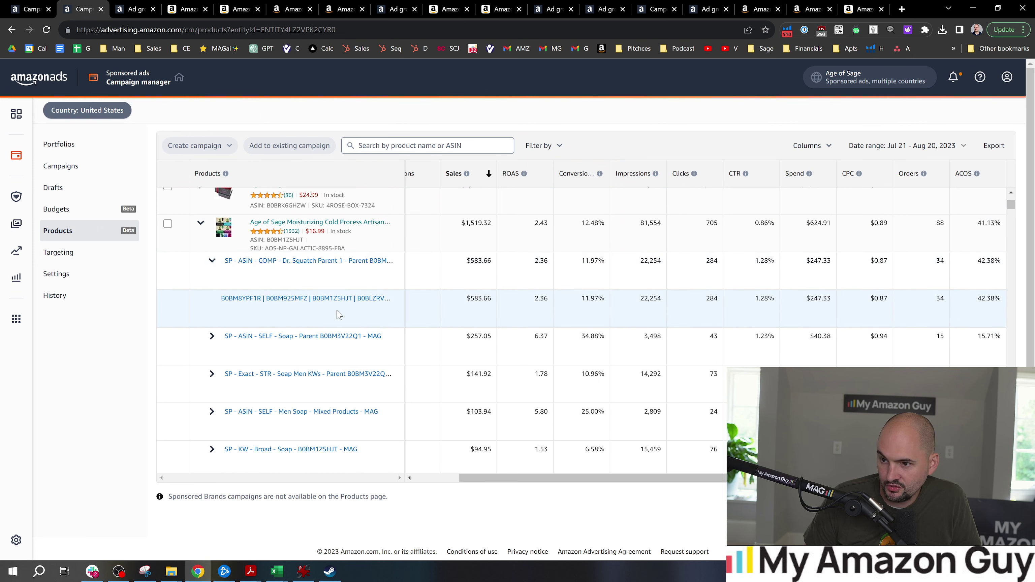
pyautogui.click(309, 300)
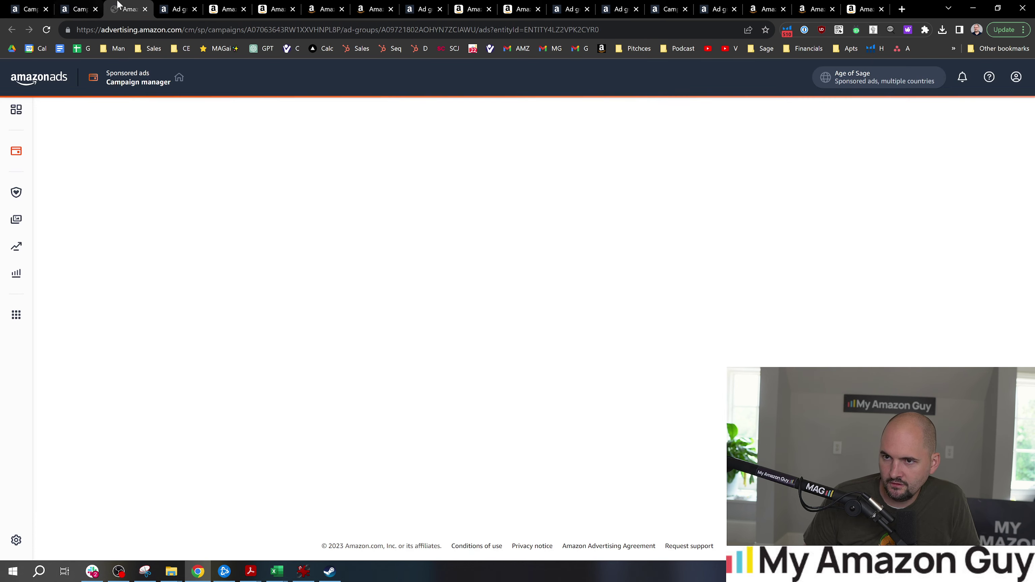
# Look over the ad group's advertised products with their status, spend, orders and sales.
pyautogui.scroll(-4, 394, 339)
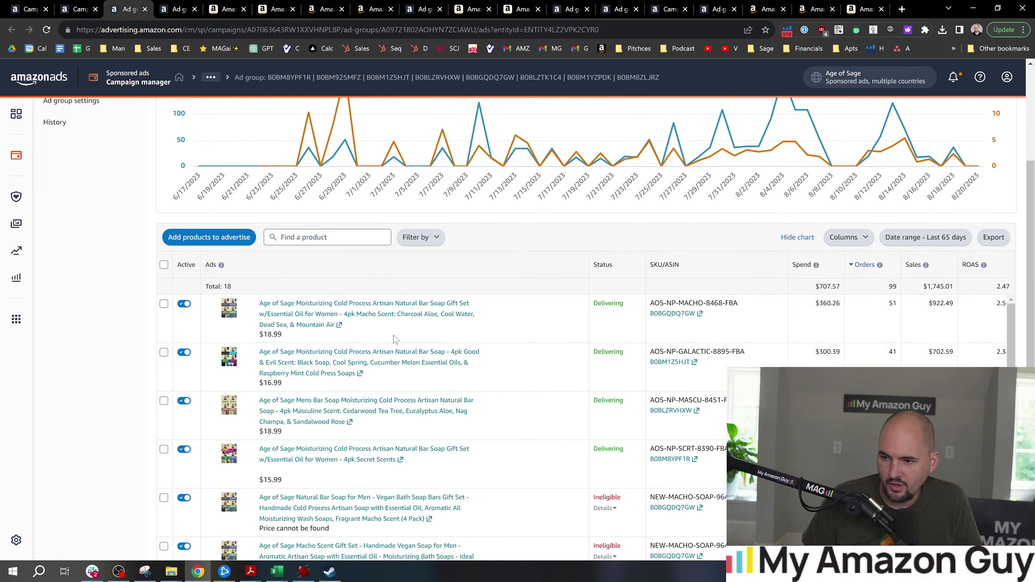
pyautogui.scroll(-4, 1008, 303)
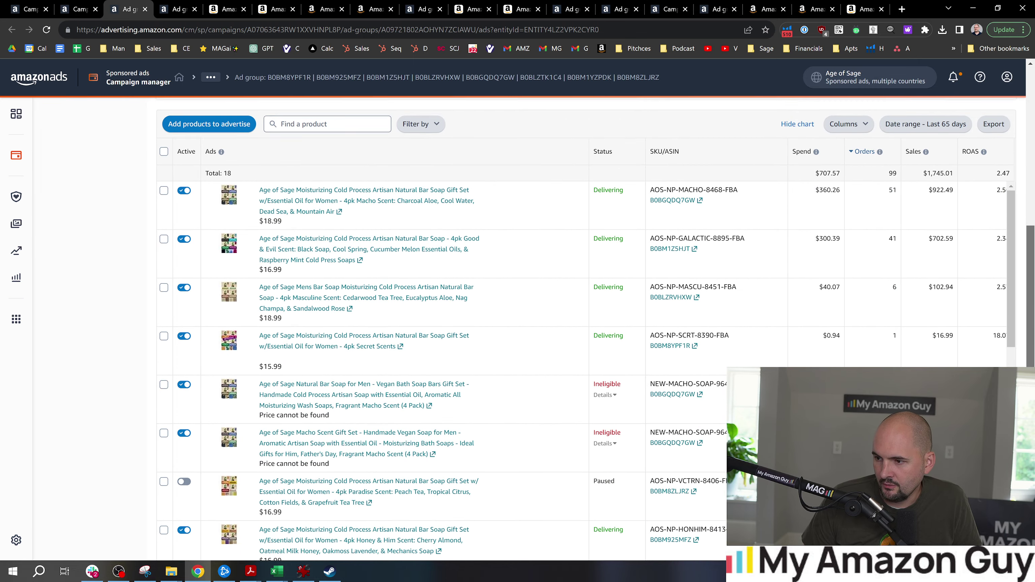
pyautogui.scroll(3, 595, 322)
pyautogui.scroll(-3, 595, 322)
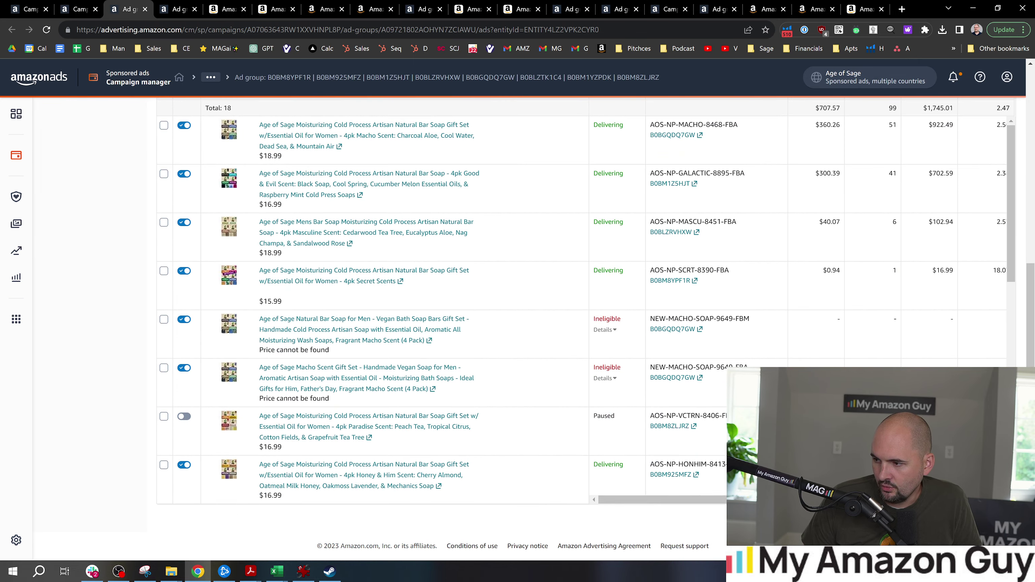
pyautogui.scroll(4, 990, 316)
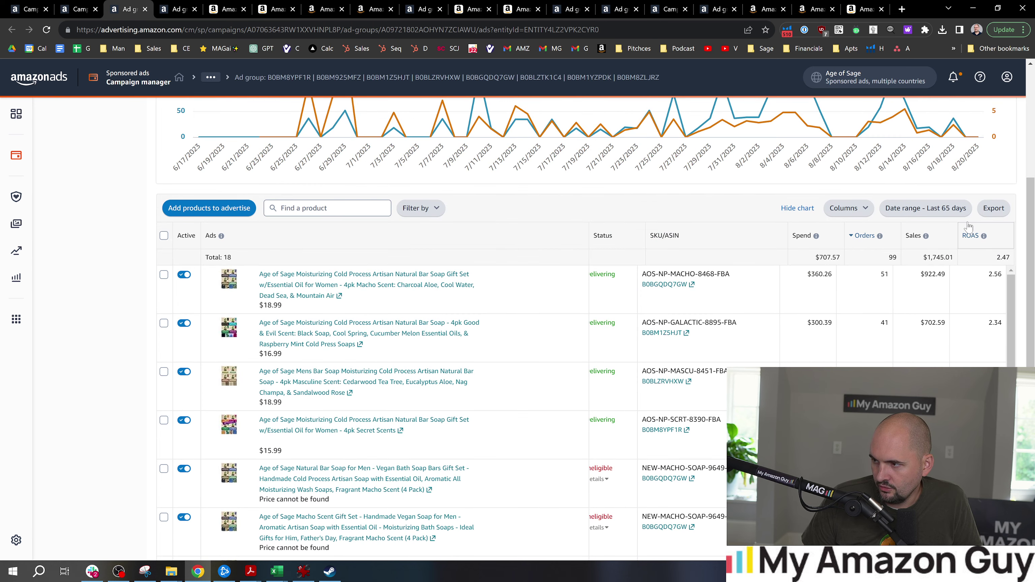
# Customize the ads table columns to show ACOS and leave out ROAS.
pyautogui.click(862, 210)
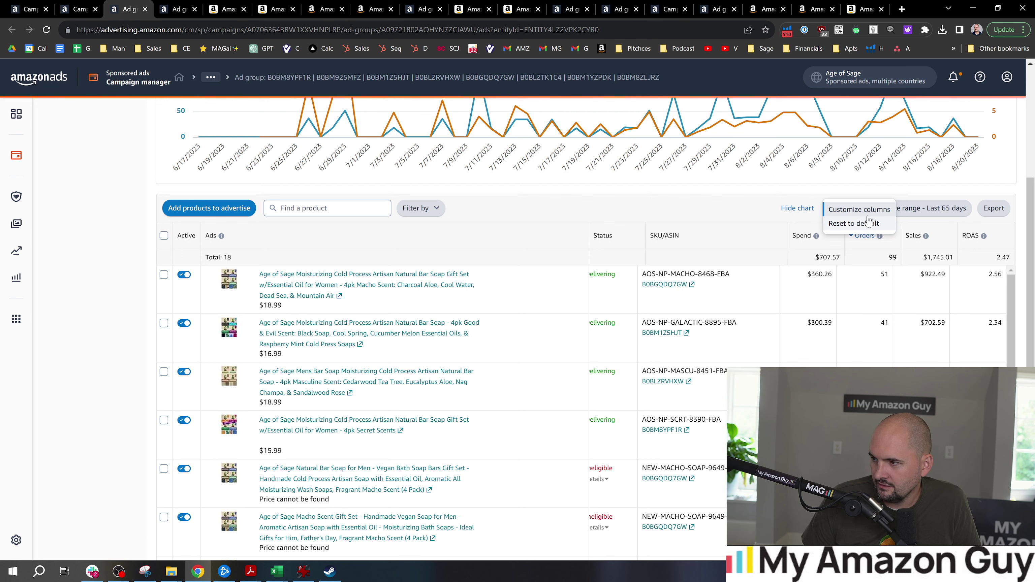
pyautogui.click(858, 209)
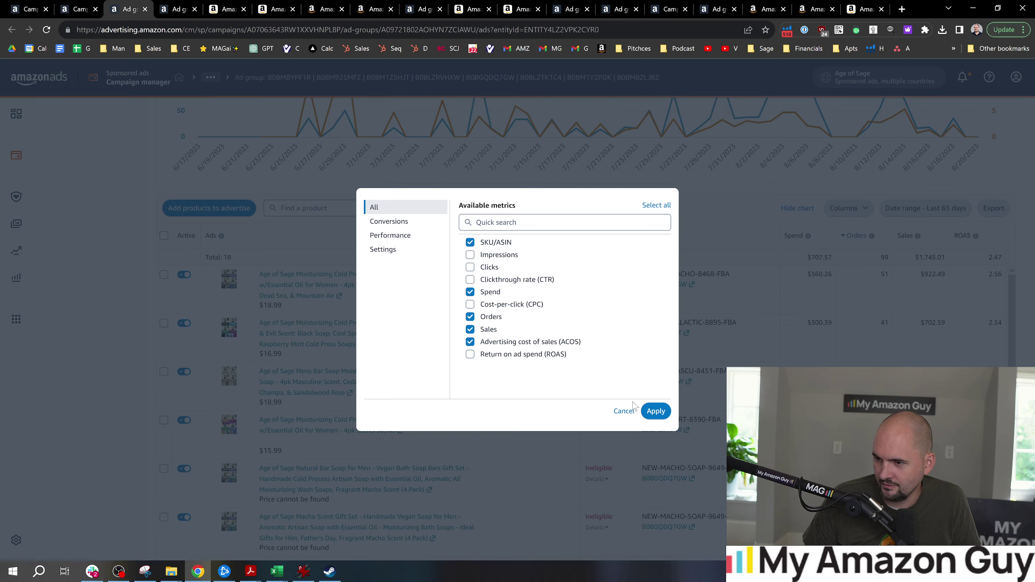
pyautogui.click(656, 411)
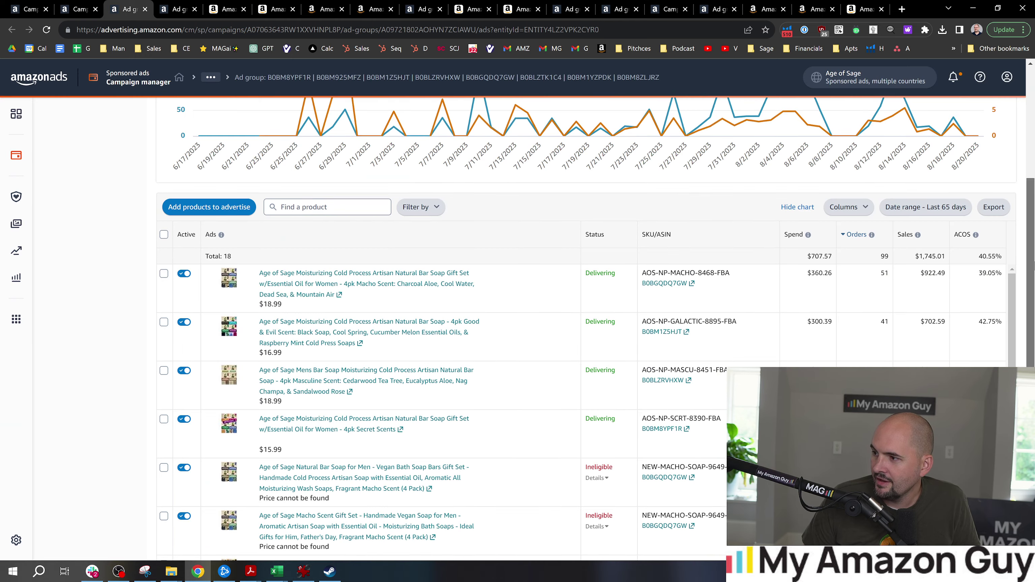
# Compare spend, orders and ACOS across all FBA and FBM soap ads in the ad group.
pyautogui.scroll(1, 1032, 254)
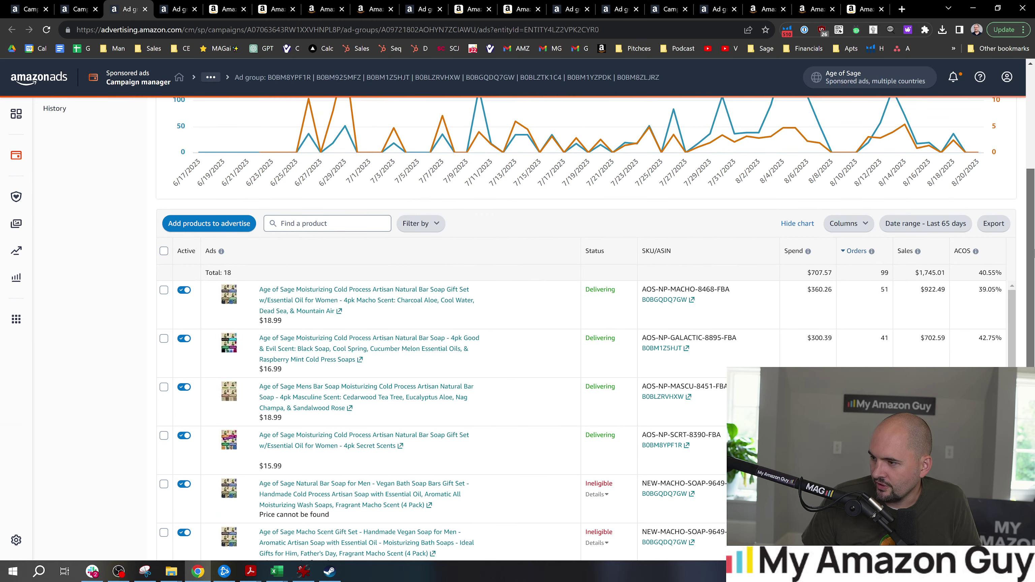
pyautogui.scroll(1, 998, 303)
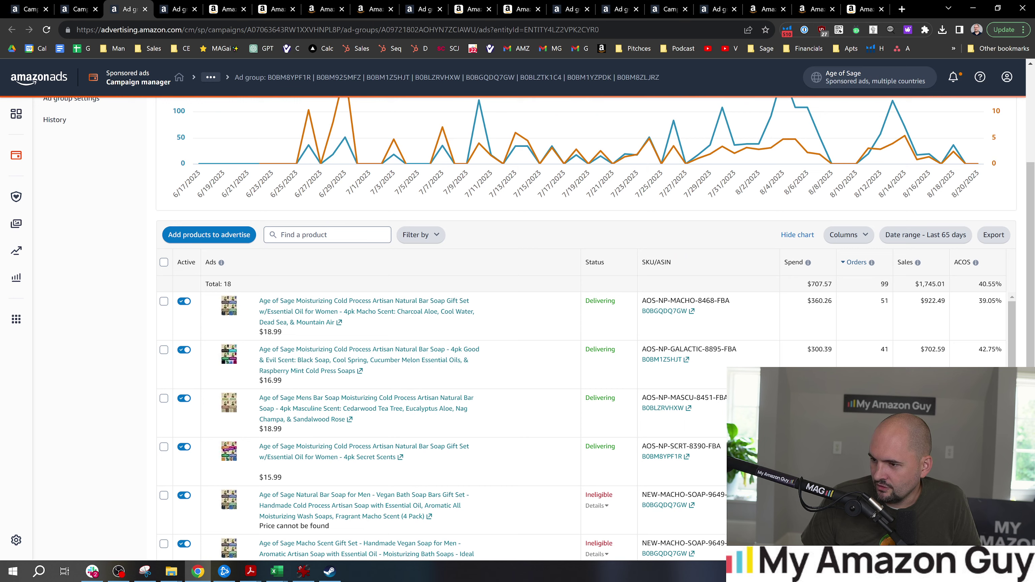
pyautogui.scroll(-4, 1031, 265)
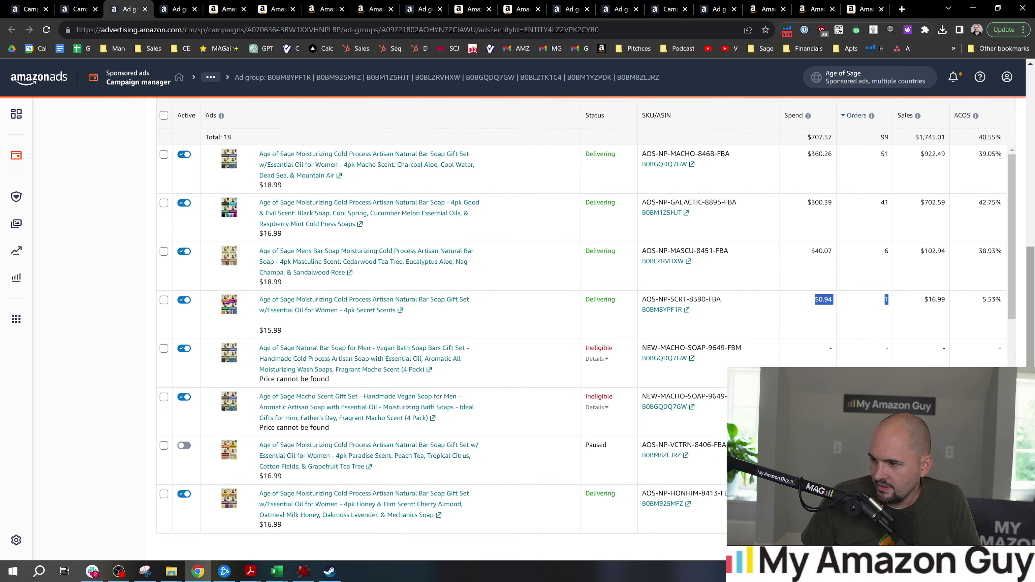
pyautogui.scroll(-10, 587, 338)
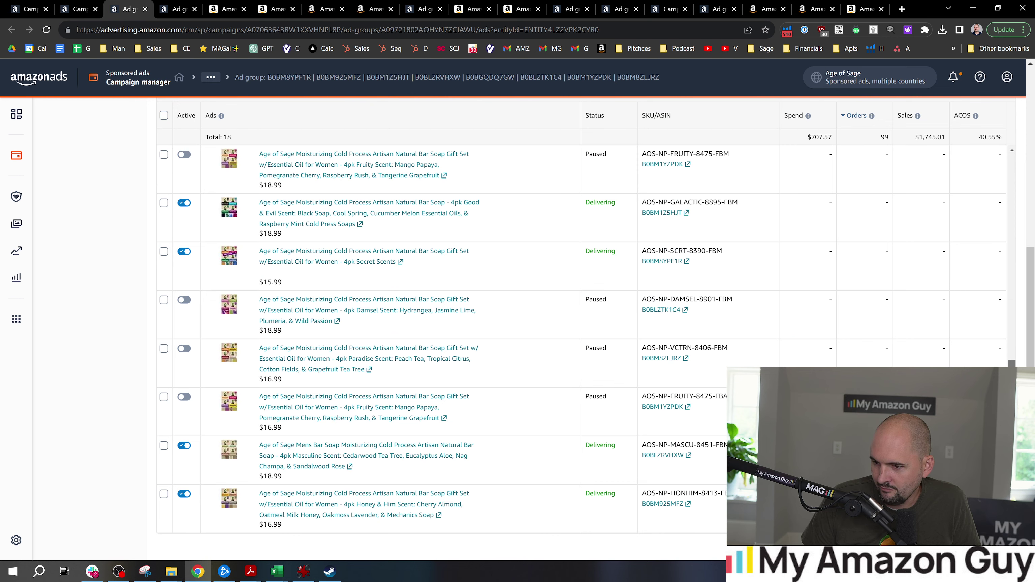
pyautogui.scroll(14, 1006, 361)
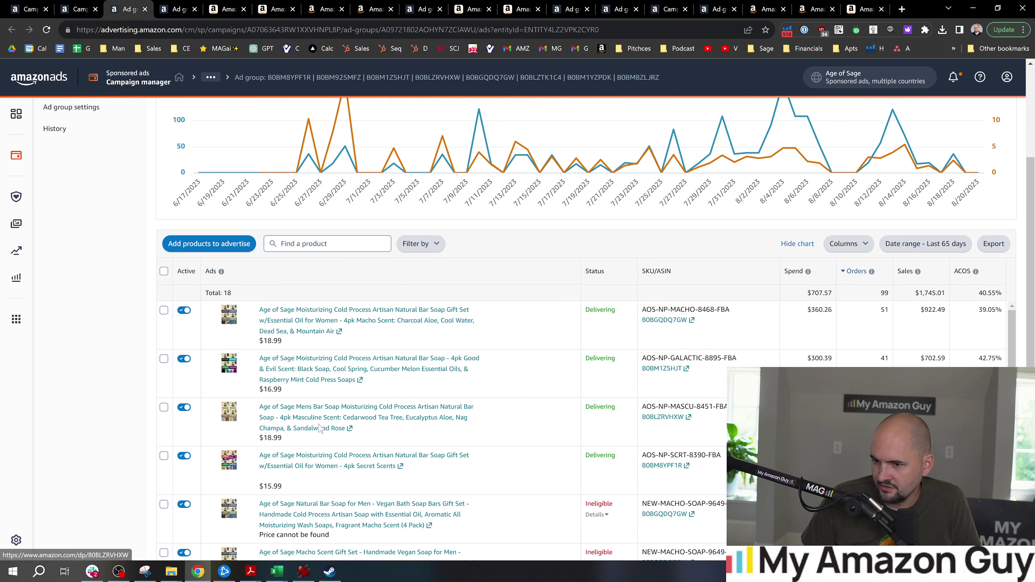
pyautogui.click(976, 272)
pyautogui.scroll(2, 976, 271)
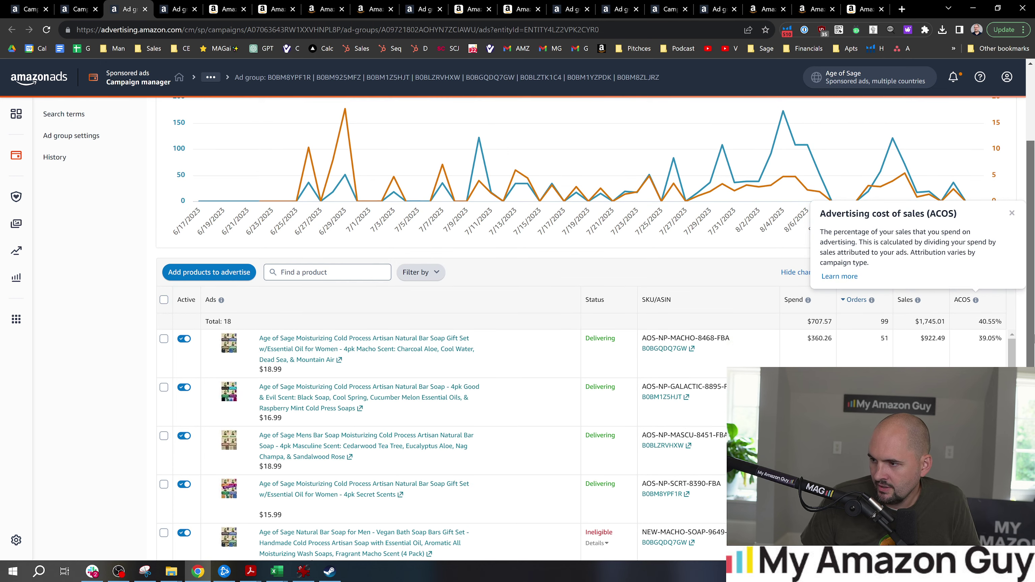
pyautogui.scroll(1, 1034, 338)
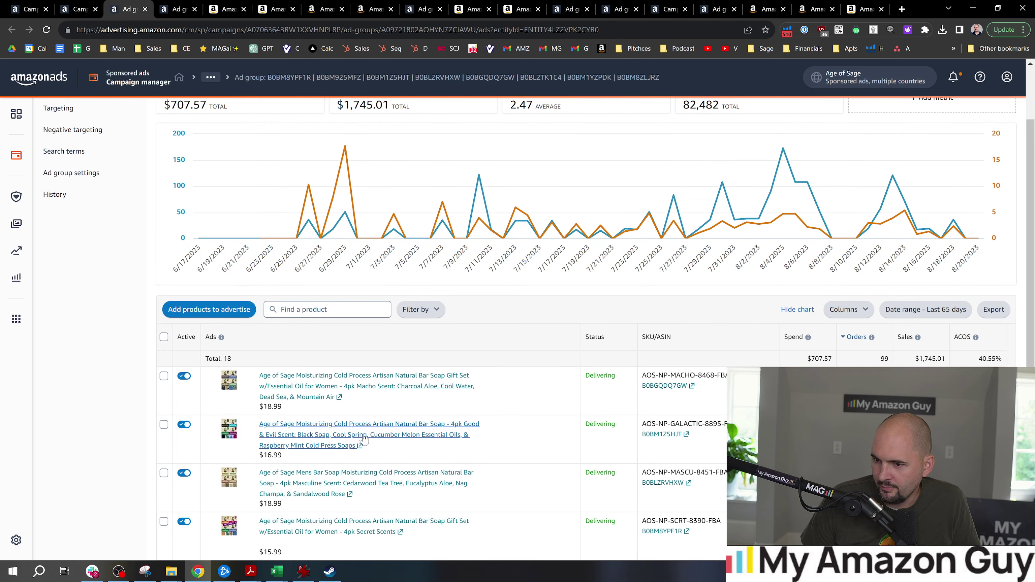
pyautogui.scroll(-1, 1033, 333)
pyautogui.scroll(-1, 1033, 333)
pyautogui.scroll(4, 1033, 334)
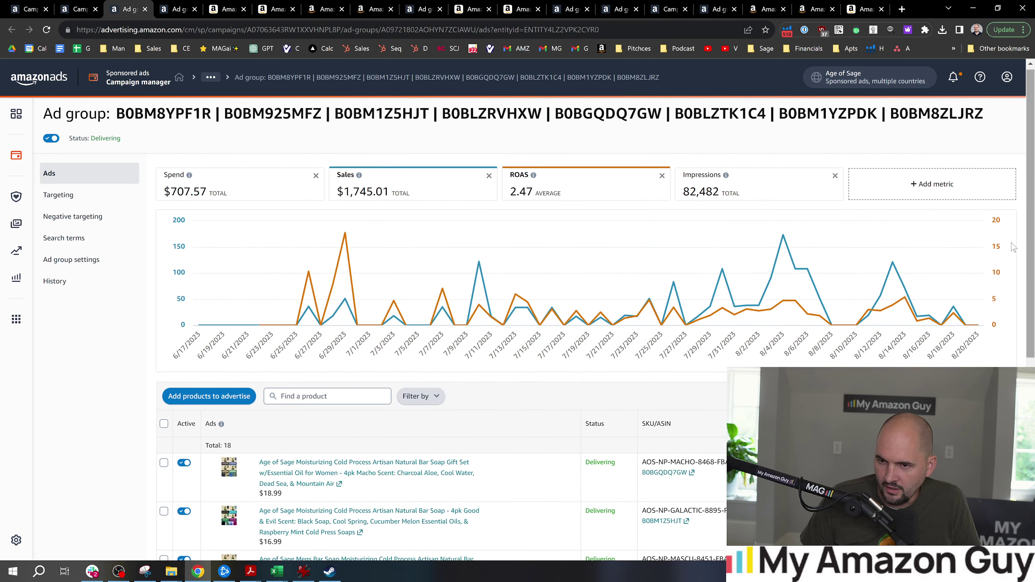
# Open the ad group's search terms, clear the "necklace" filter and examine the ACOS and bids of the matched Dr. Squatch products.
pyautogui.click(73, 241)
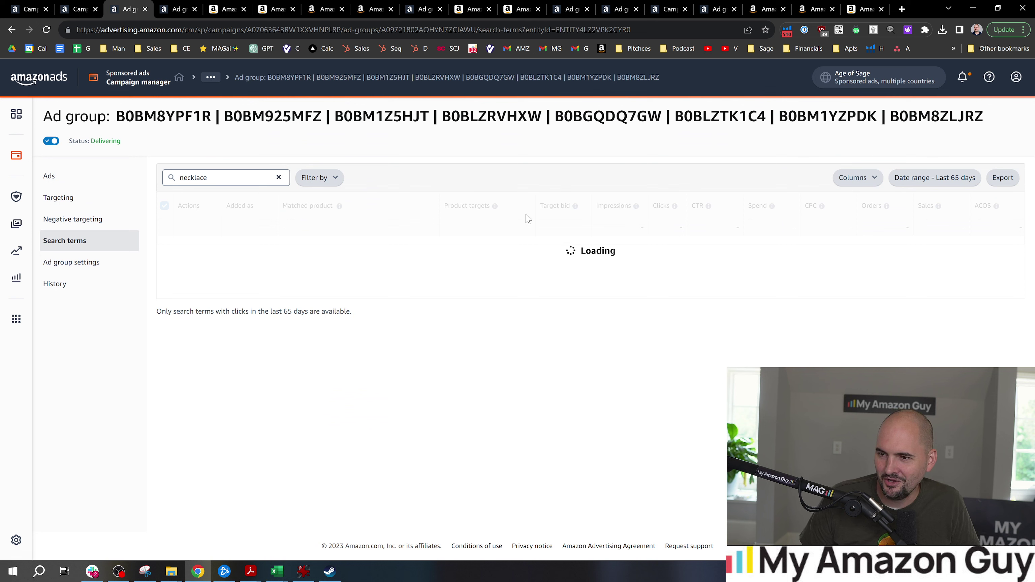
pyautogui.click(279, 177)
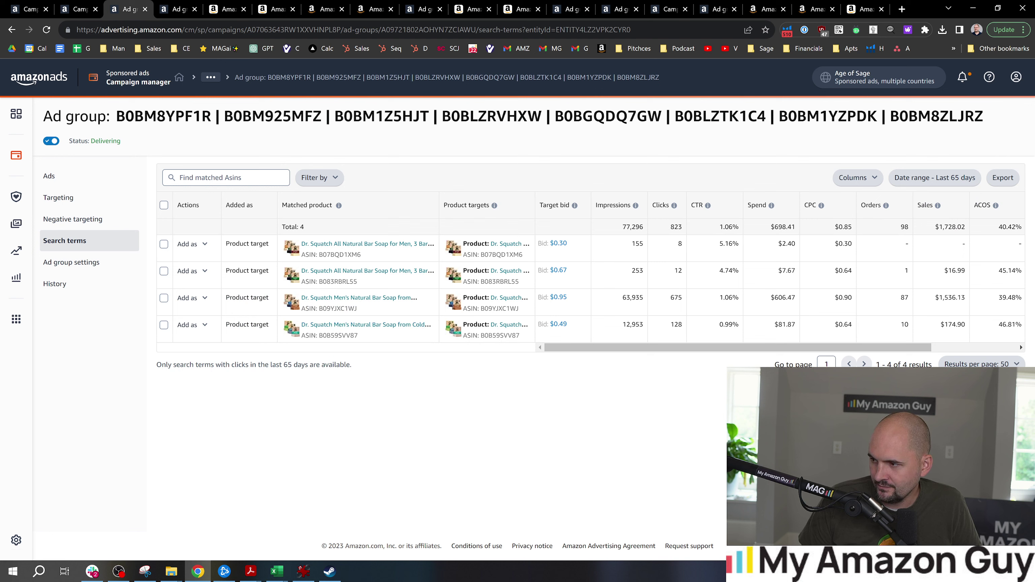
pyautogui.moveTo(997, 300)
pyautogui.mouseDown()
pyautogui.moveTo(1013, 299)
pyautogui.moveTo(1000, 299)
pyautogui.mouseUp()
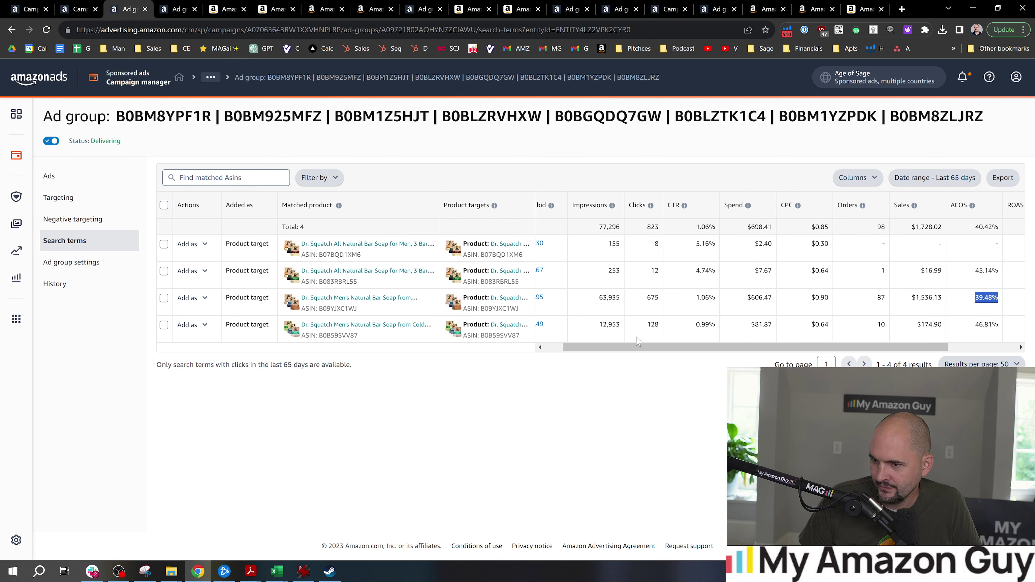
pyautogui.moveTo(627, 348); pyautogui.dragTo(407, 407)
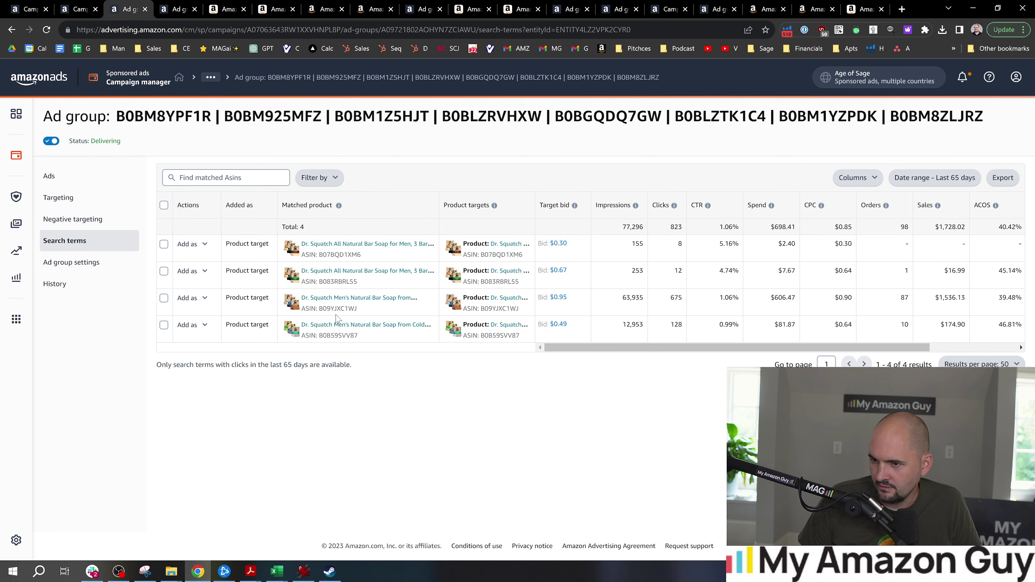
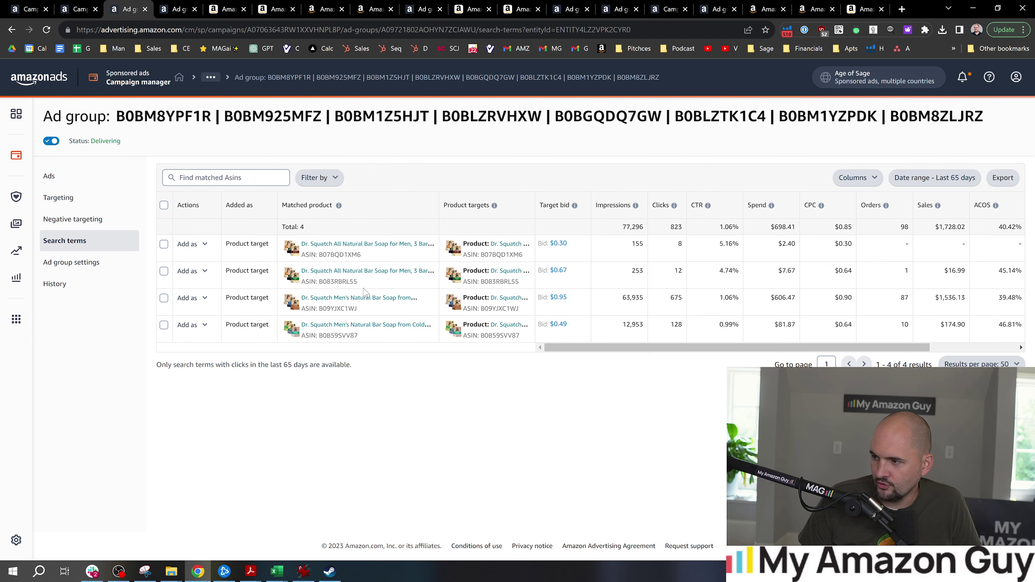
# View the Amazon listing of the matched Dr. Squatch soap B09YJXC1WJ in a separate tab and return to the search terms.
pyautogui.rightClick(362, 300)
pyautogui.click(387, 307)
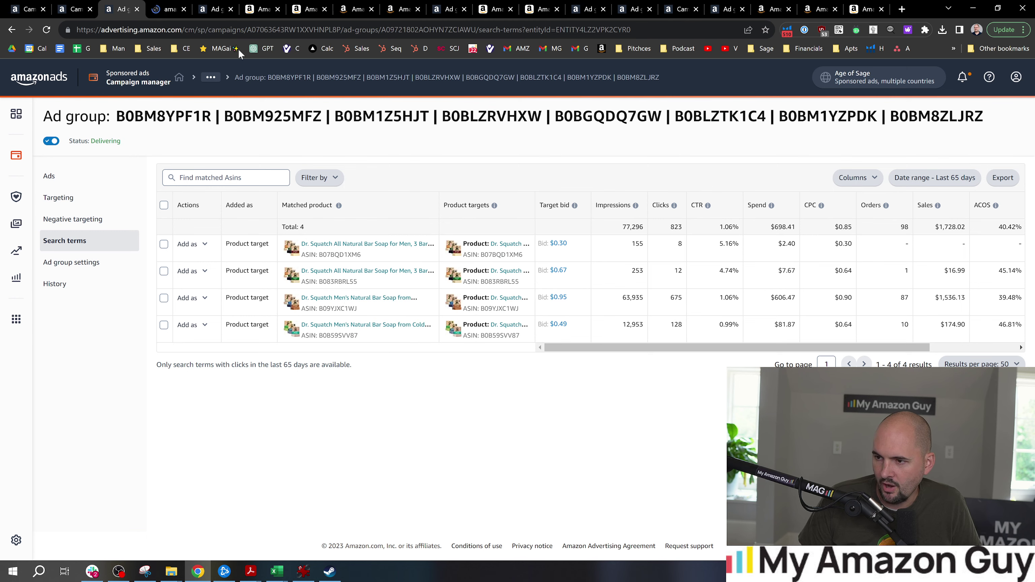
pyautogui.click(172, 5)
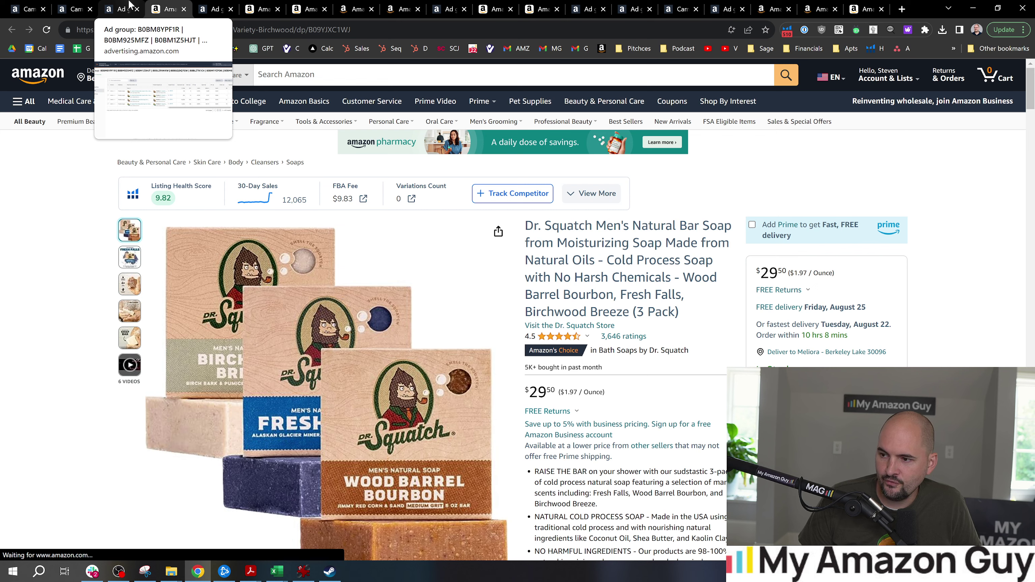
pyautogui.click(129, 5)
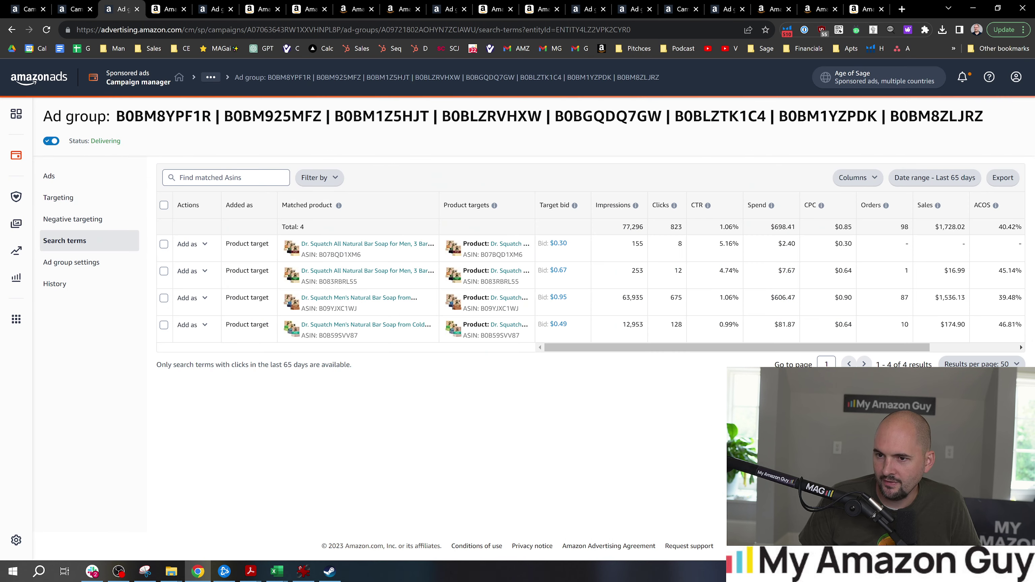
# Open the ad group's product targeting and copy the ASIN B09YJXC1WJ from the Dr. Squatch listing's address.
pyautogui.click(84, 208)
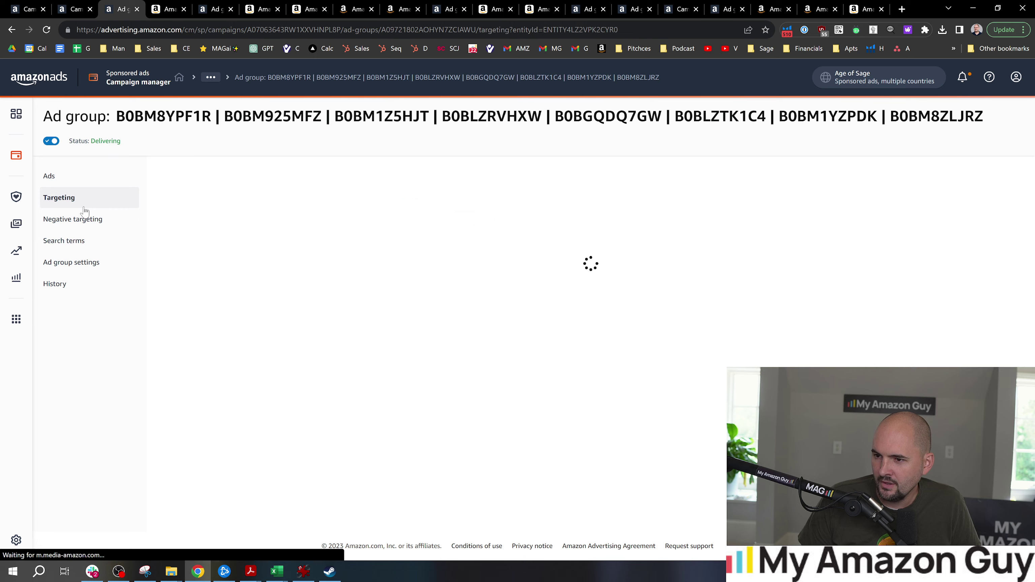
pyautogui.click(168, 8)
pyautogui.doubleClick(332, 30)
pyautogui.hotkey('ctrl', 'c')
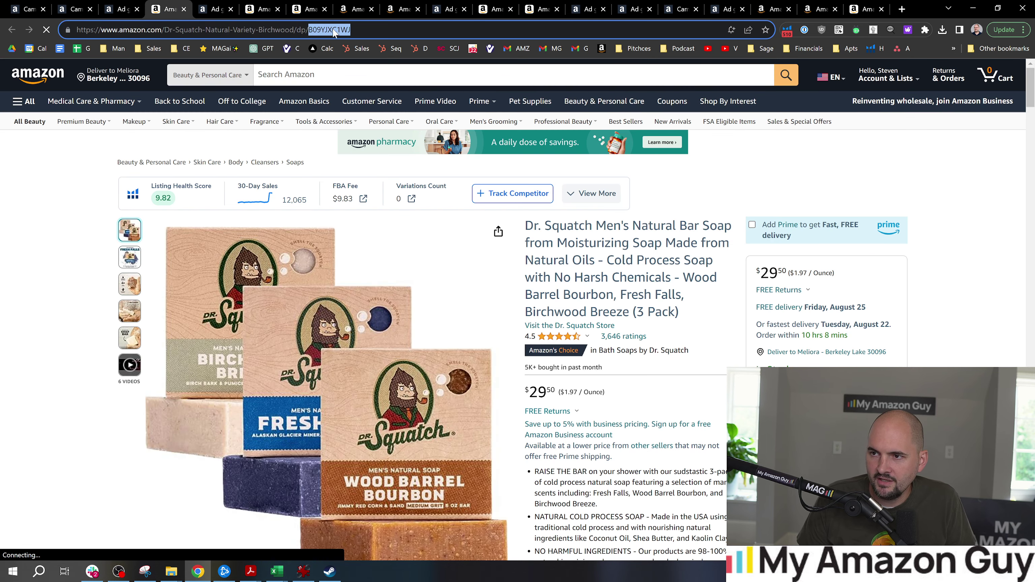
pyautogui.click(128, 6)
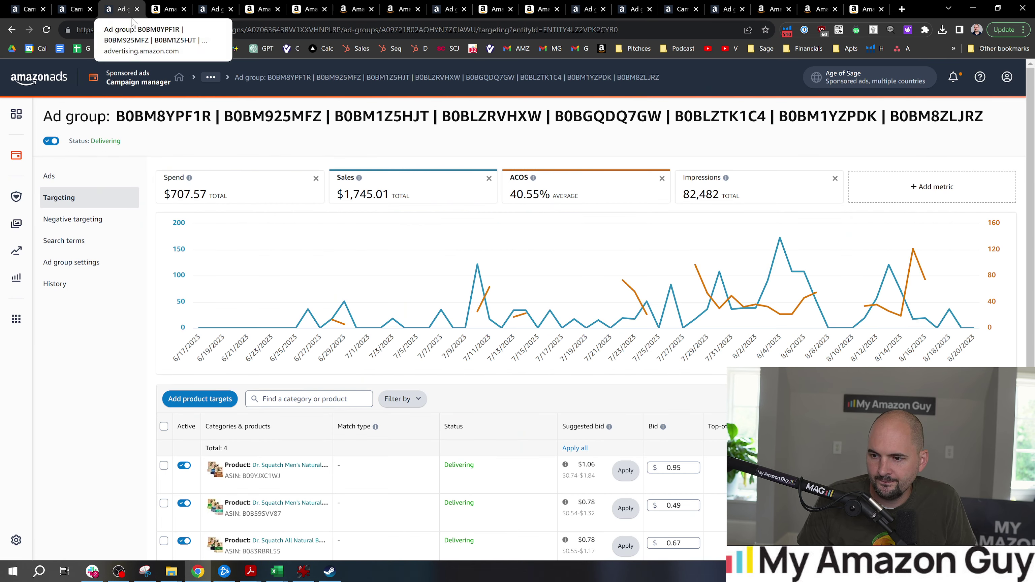
# Select the $16.99 soap in the products list and open its SP - ASIN - COMP - Dr. Squatch Parent 1 campaign in a separate tab.
pyautogui.click(79, 8)
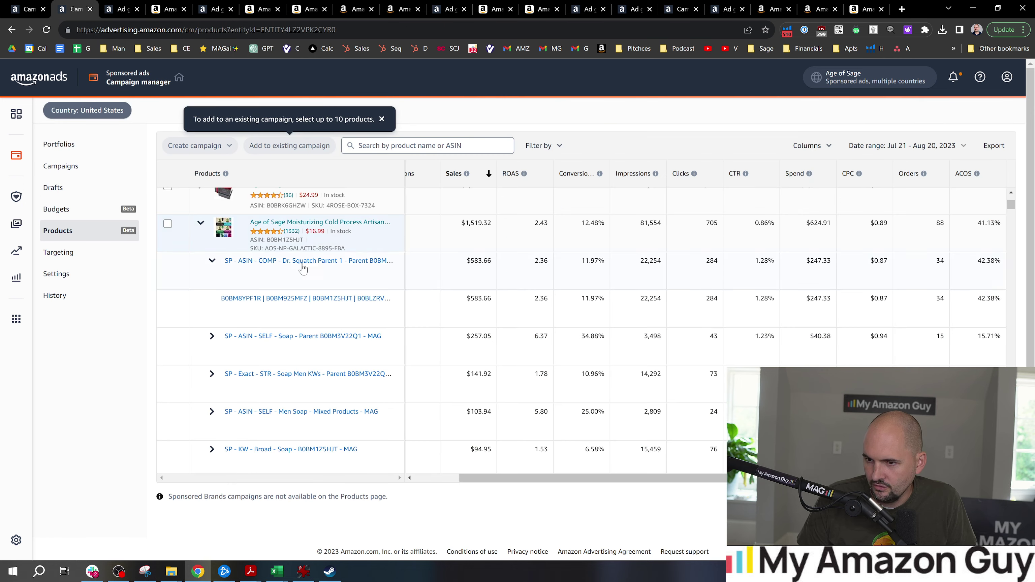
pyautogui.click(212, 261)
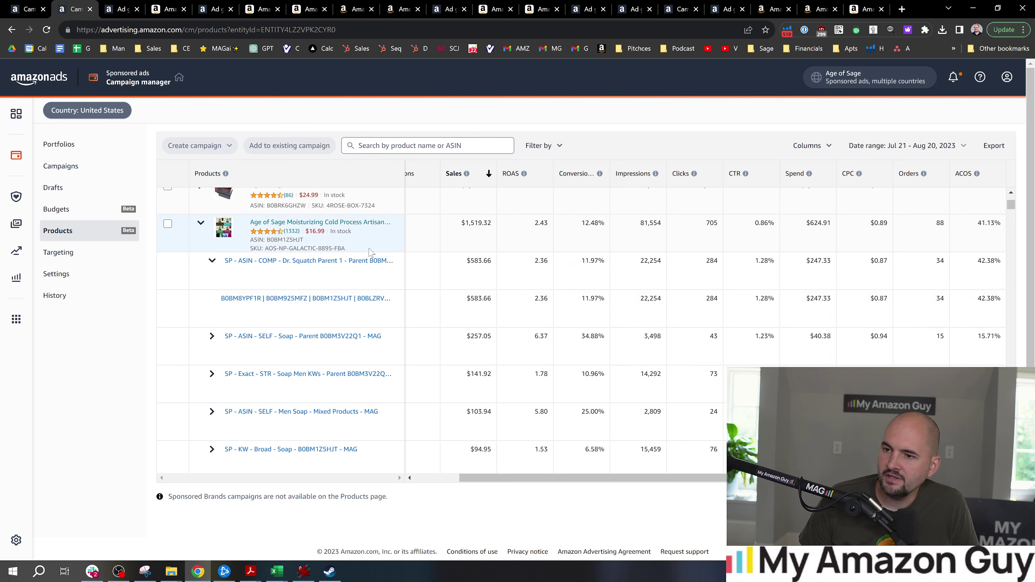
pyautogui.click(168, 224)
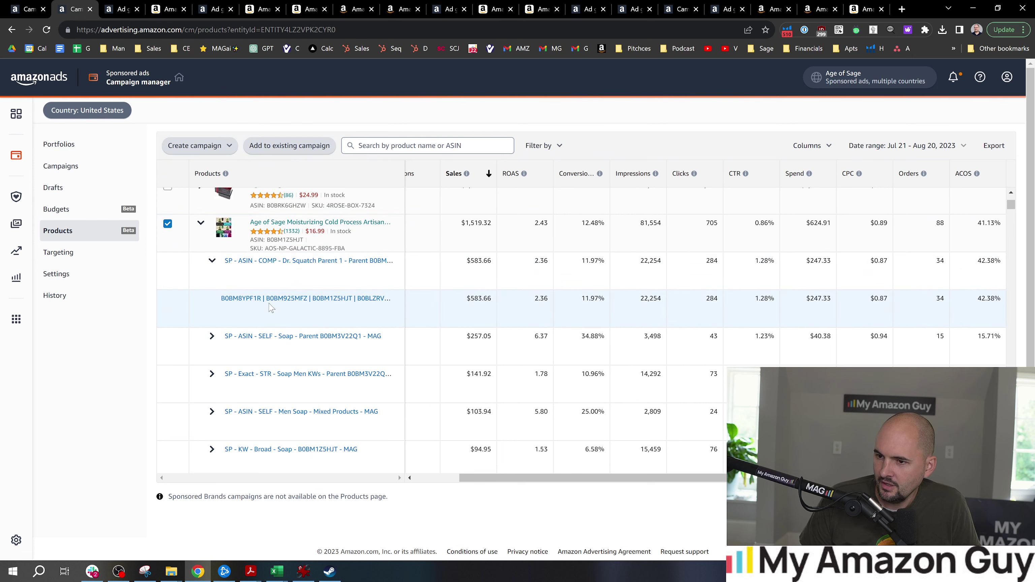
pyautogui.rightClick(315, 264)
pyautogui.click(346, 272)
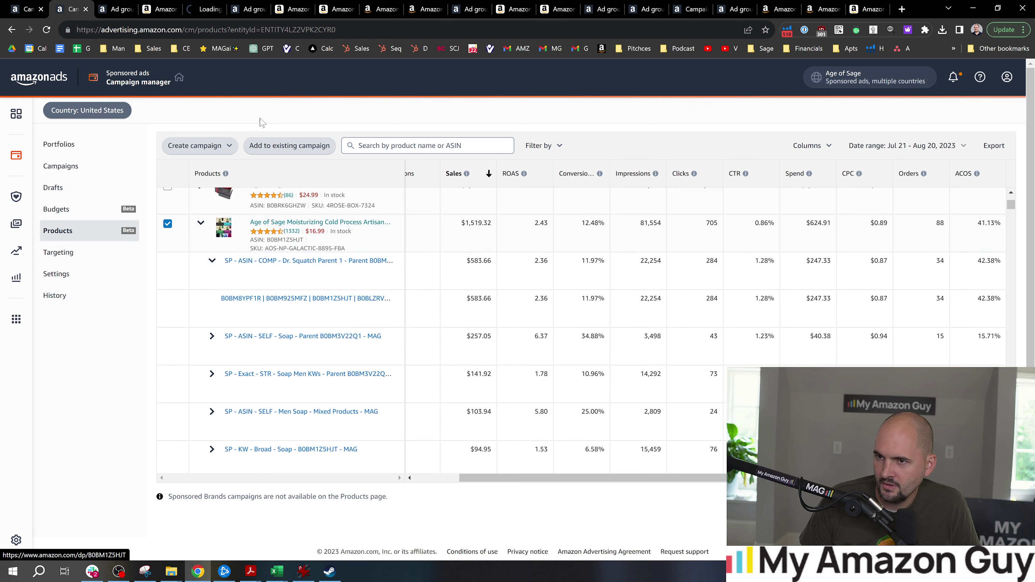
pyautogui.moveTo(220, 167)
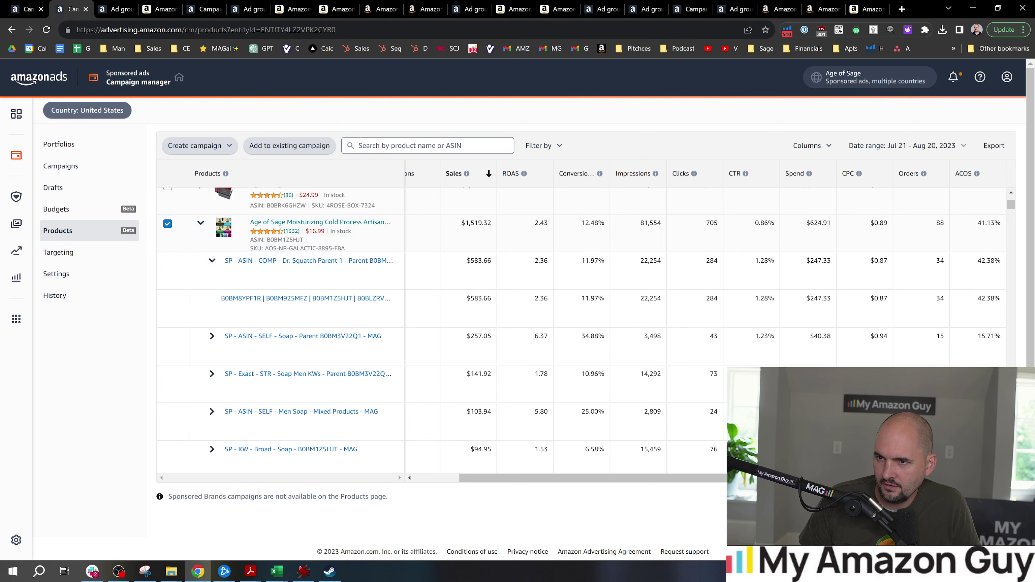
# Start a new Sponsored Products campaign from the open Dr. Squatch Parent 1 campaign's page.
pyautogui.hotkey('ctrl', 'Tab')
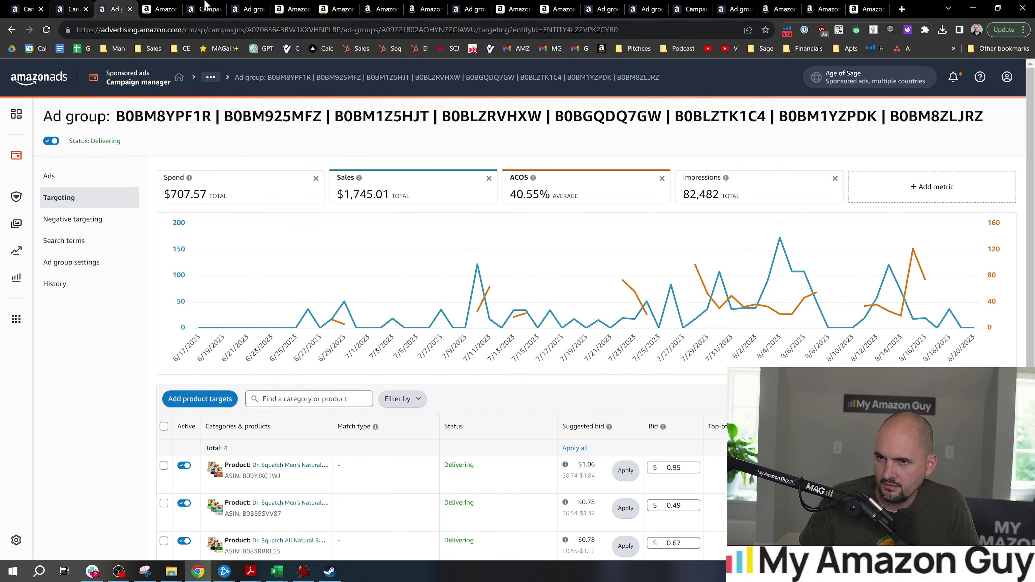
pyautogui.click(206, 6)
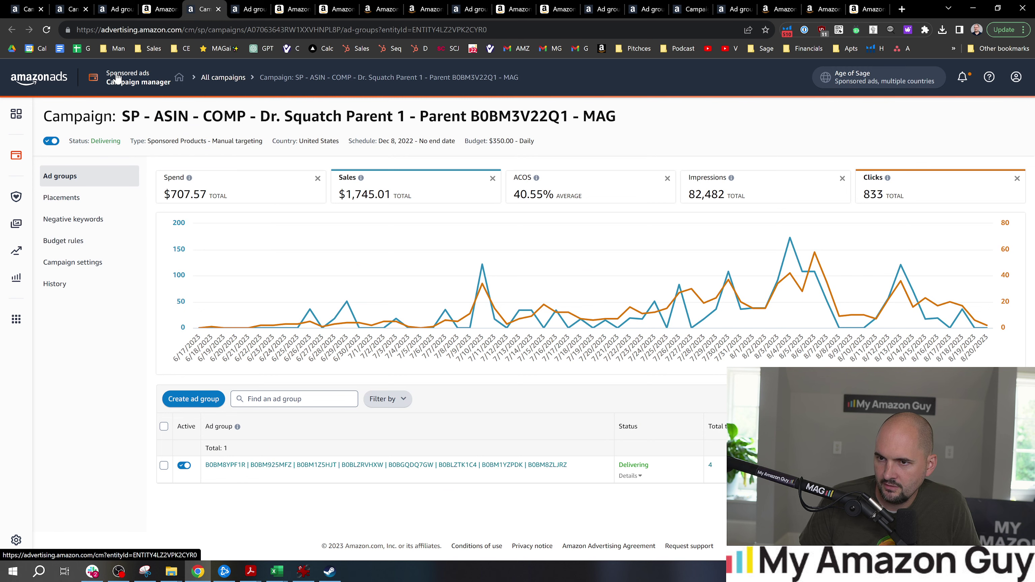
pyautogui.click(134, 84)
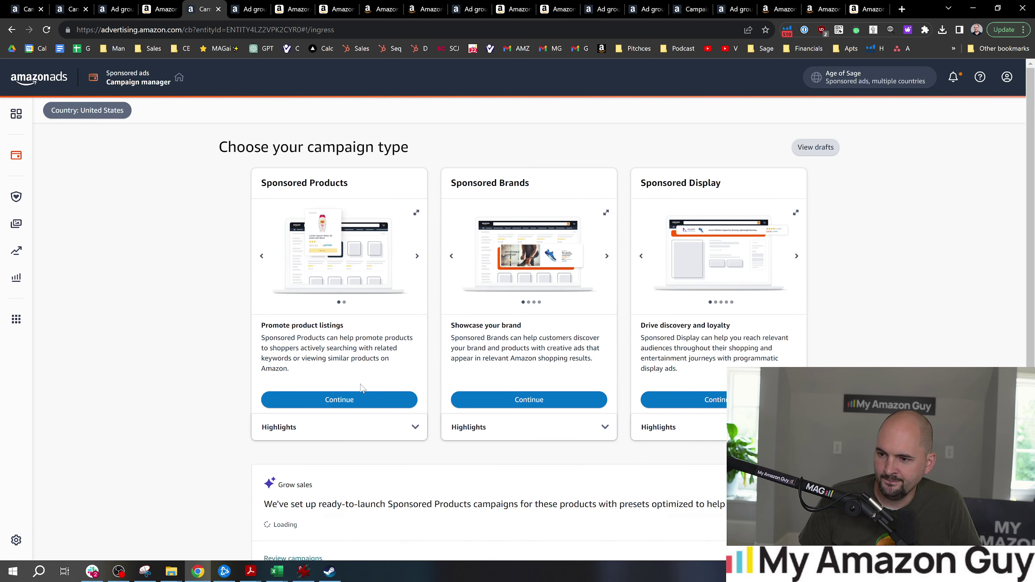
pyautogui.click(338, 400)
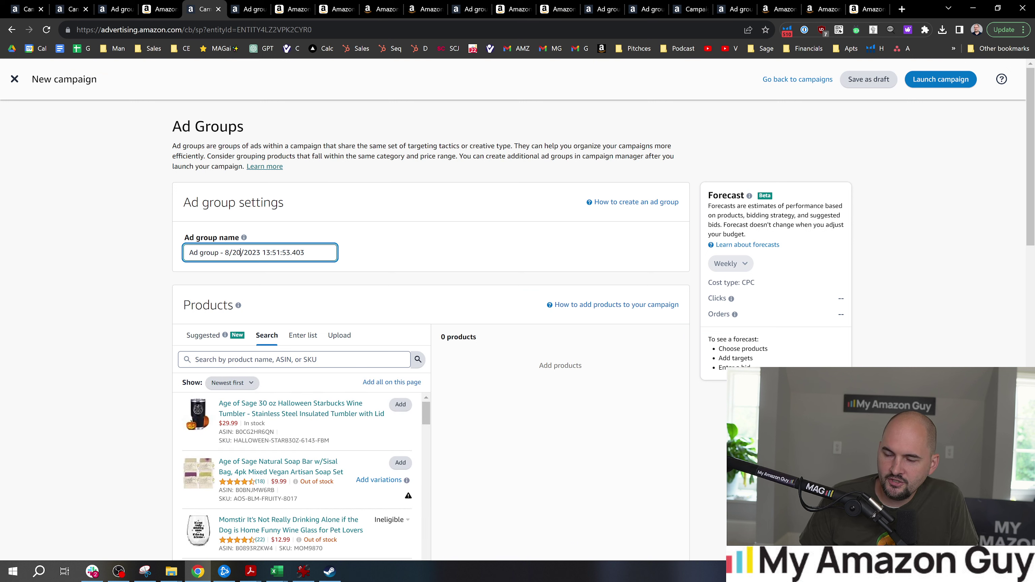
# Try to find the copied ASIN B09YJXC1WJ among the products to advertise.
pyautogui.click(248, 360)
pyautogui.hotkey('ctrl', 'v')
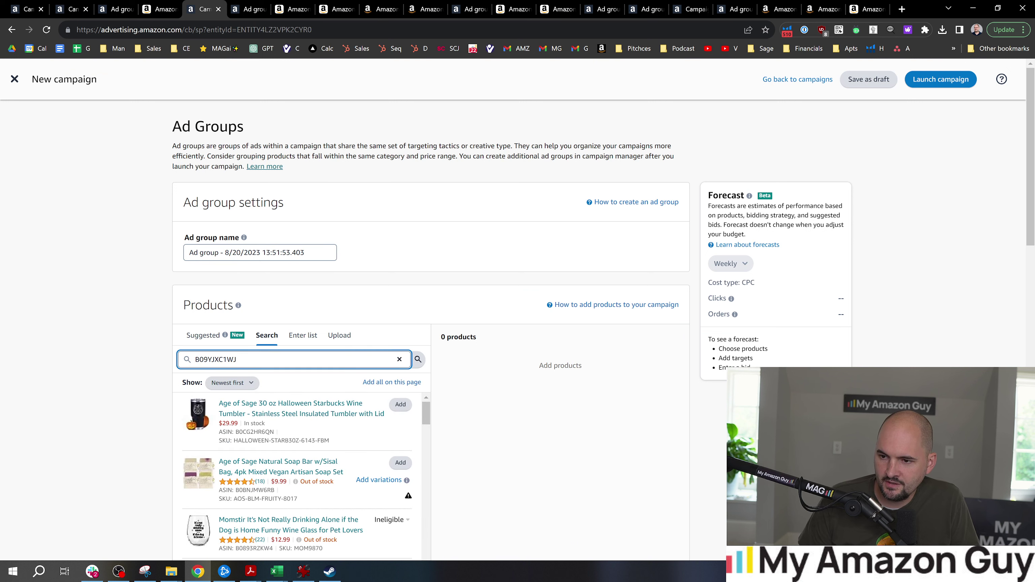
pyautogui.press('Return')
pyautogui.hotkey('ctrl', 'a')
pyautogui.hotkey('ctrl', 'c')
# Set the new campaign to manual targeting with product targeting.
pyautogui.scroll(-8, 355, 339)
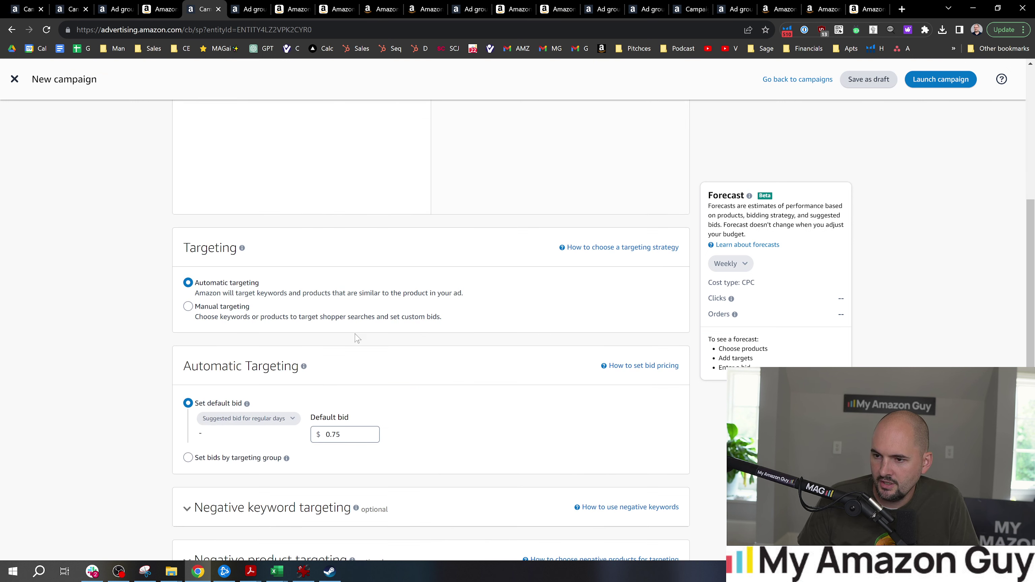
pyautogui.scroll(-4, 355, 338)
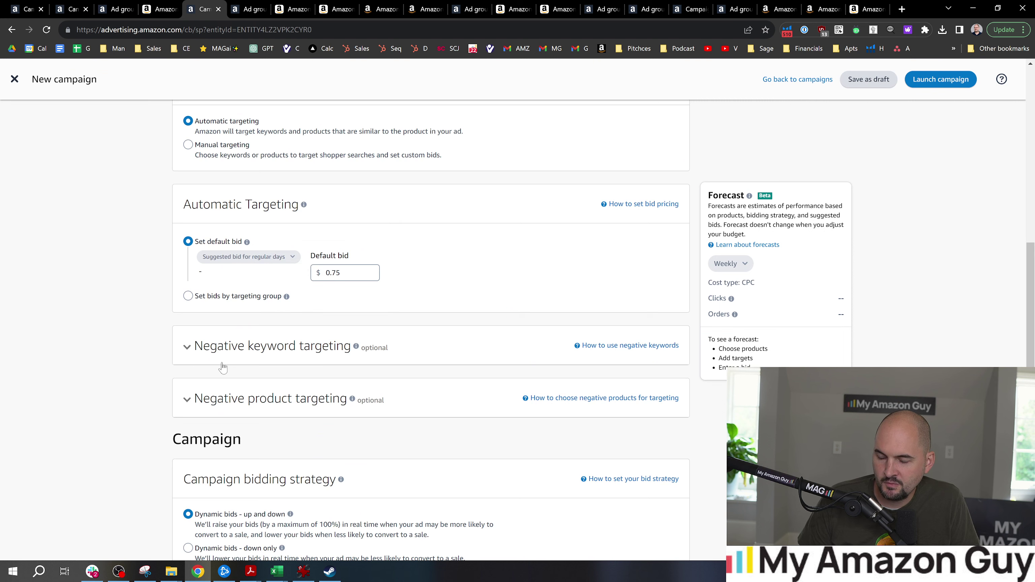
pyautogui.press('Tab')
pyautogui.scroll(-3, 355, 338)
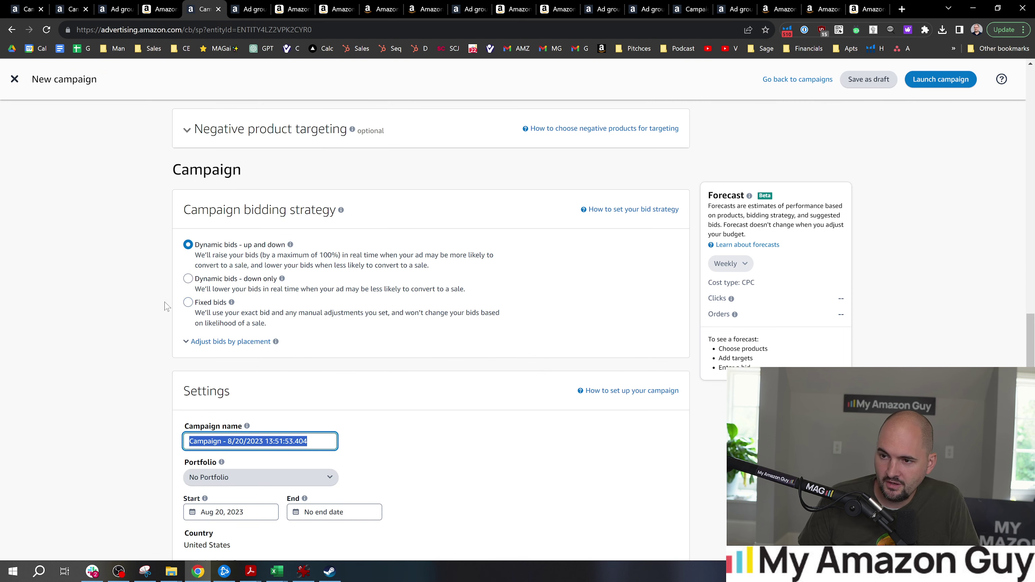
pyautogui.scroll(-7, 159, 336)
pyautogui.scroll(9, 165, 336)
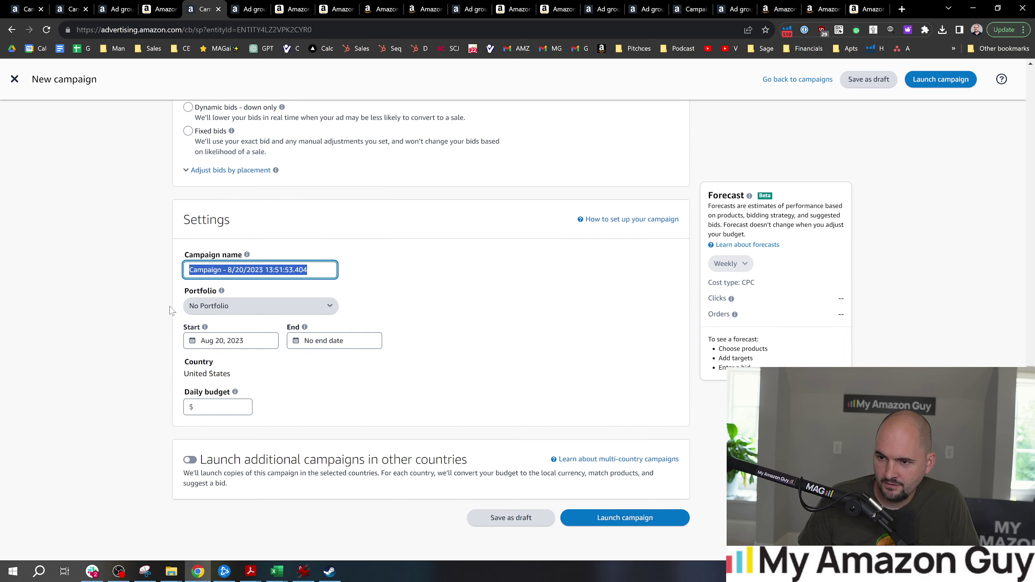
pyautogui.scroll(4, 184, 350)
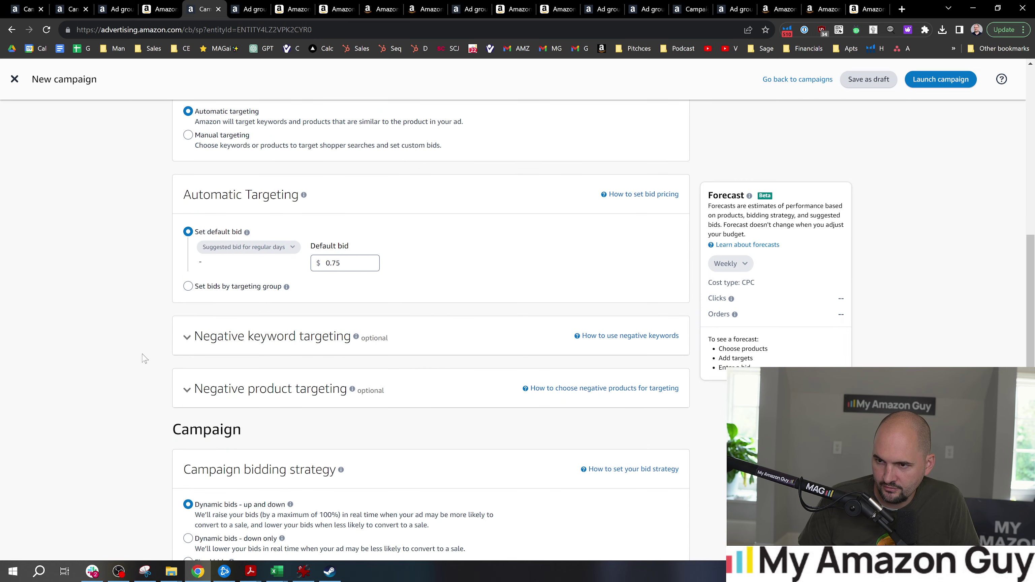
pyautogui.scroll(5, 143, 358)
pyautogui.click(225, 356)
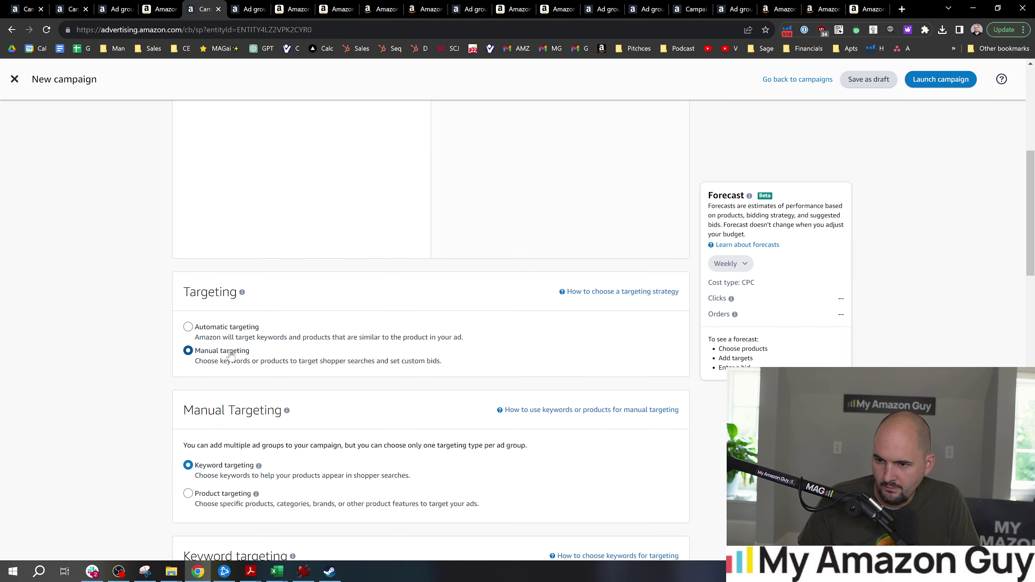
pyautogui.scroll(-4, 226, 355)
pyautogui.click(188, 330)
# Find ASIN B09YJXC1WJ among the individual products and add it as an expanded target with a $1.10 bid.
pyautogui.scroll(-4, 290, 323)
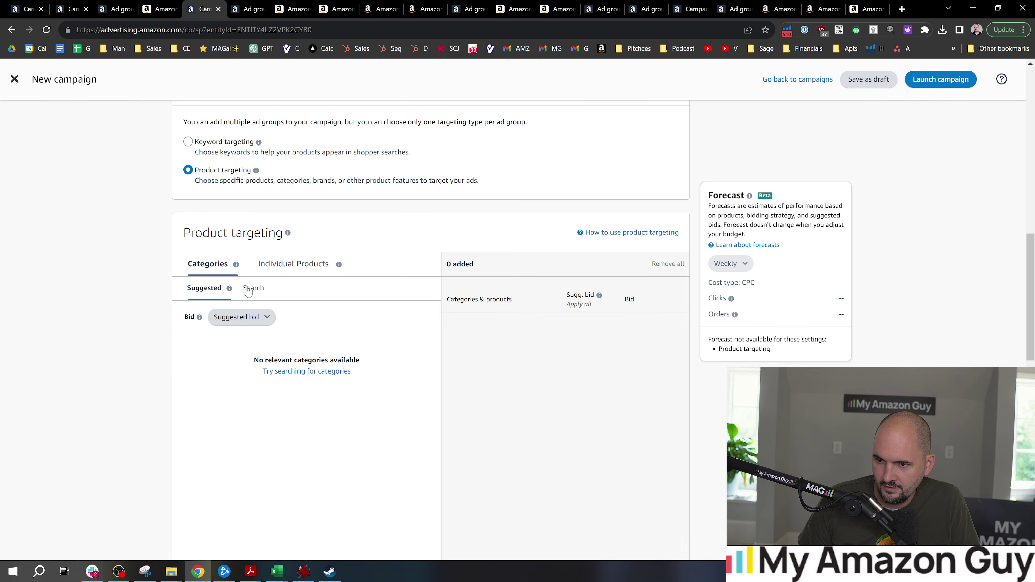
pyautogui.scroll(-1, 281, 302)
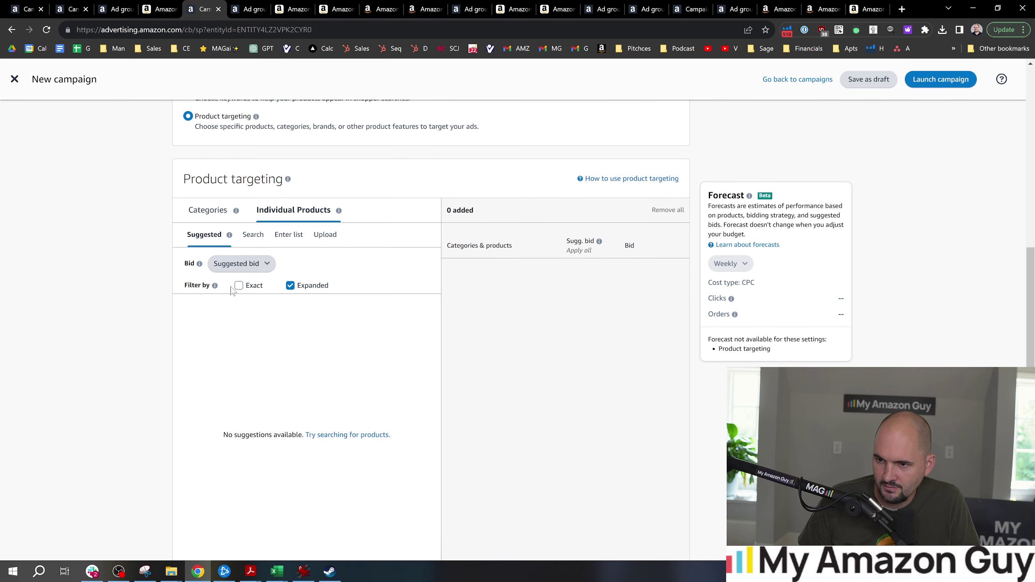
pyautogui.click(252, 235)
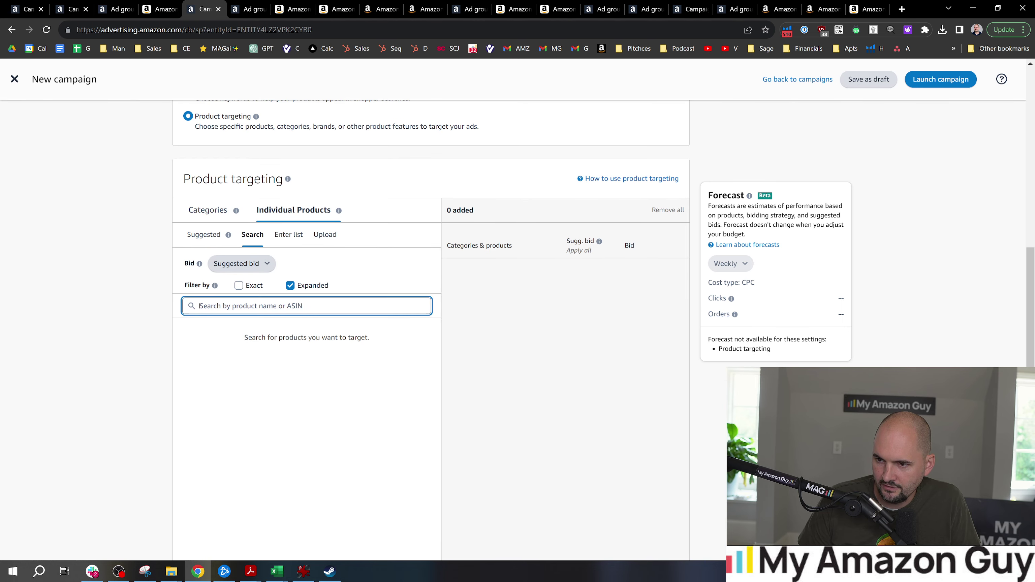
pyautogui.hotkey('ctrl', 'v')
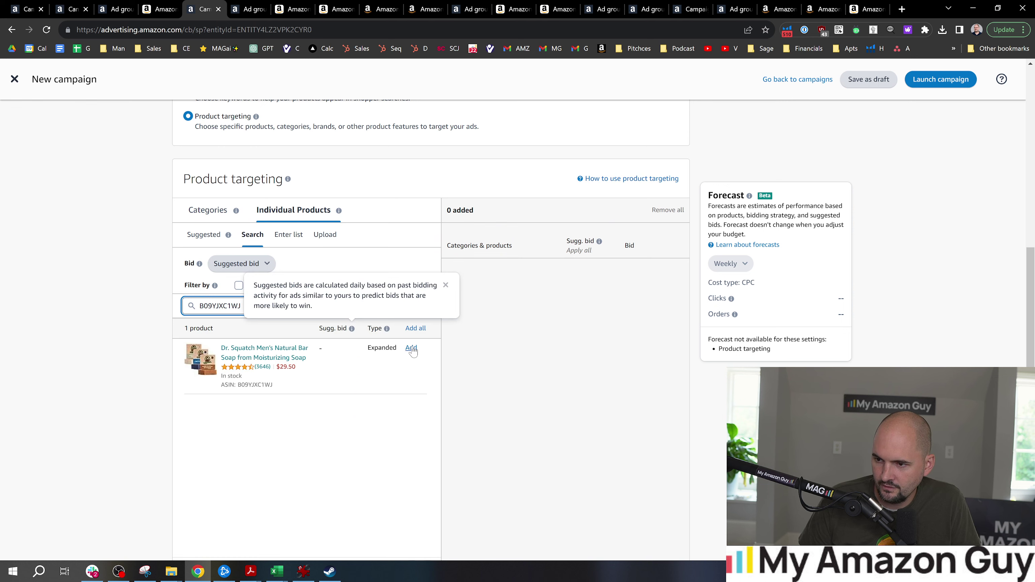
pyautogui.click(411, 348)
pyautogui.hotkey('ctrl', 'a')
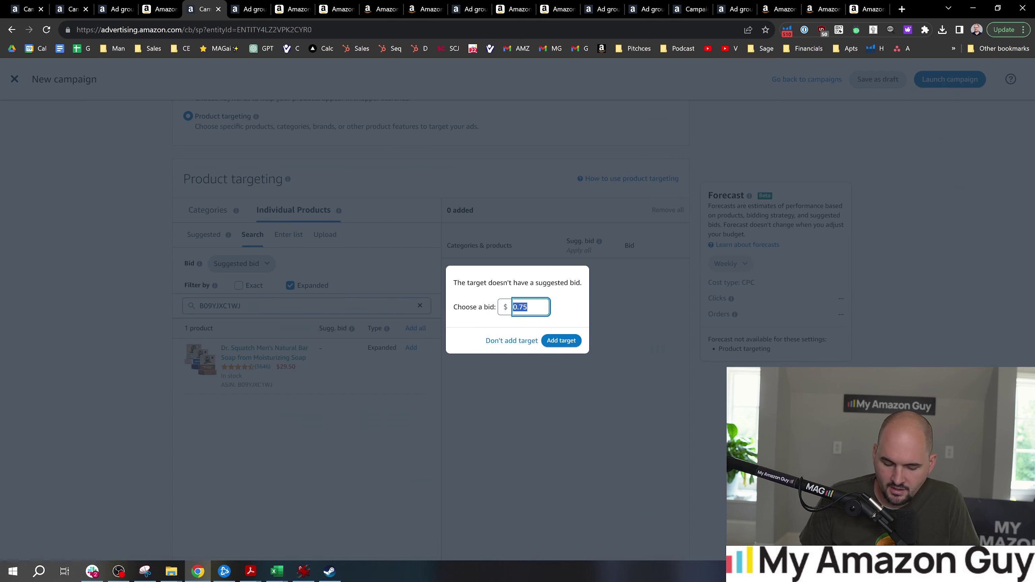
pyautogui.write('1.1')
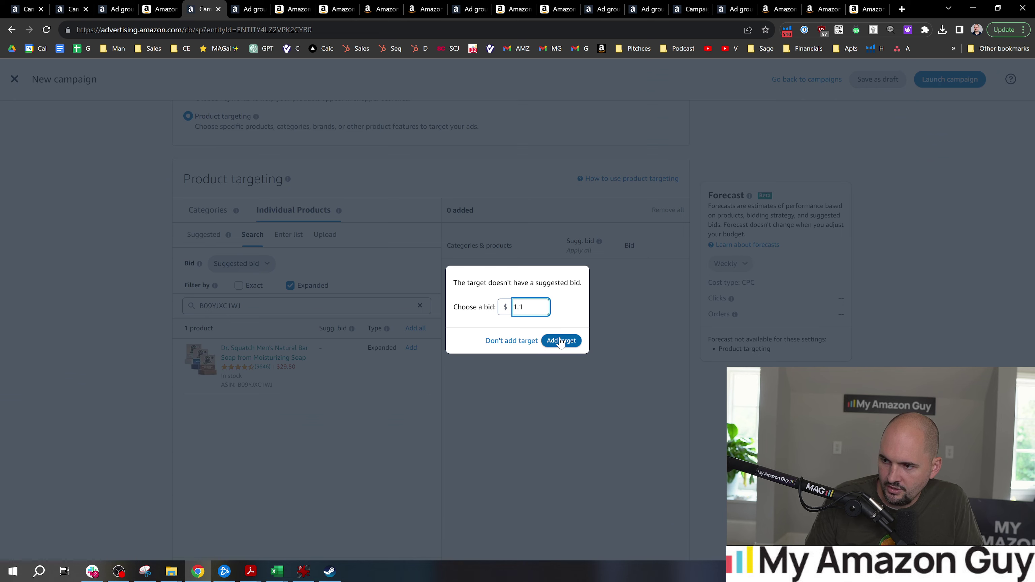
pyautogui.click(561, 341)
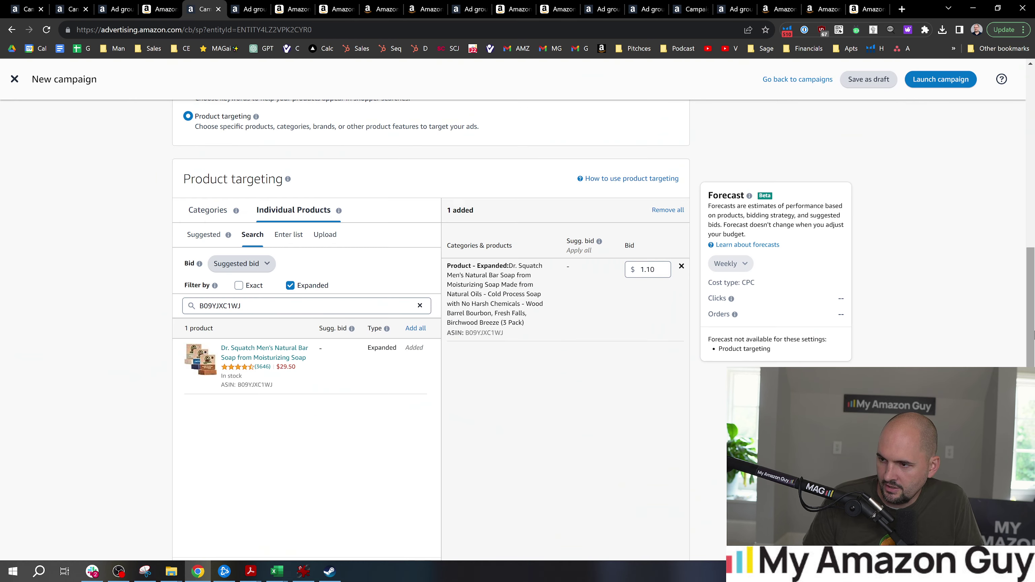
# Search the products to advertise for "macho" and add the FBM and FBA offers of the low-stock Macho soap gift set.
pyautogui.moveTo(1031, 321); pyautogui.dragTo(1032, 147)
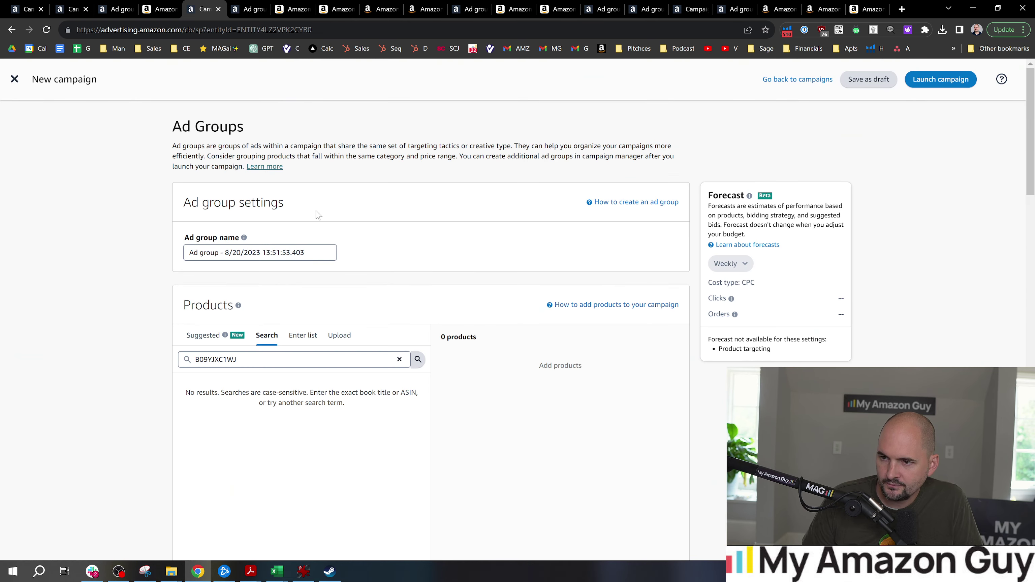
pyautogui.click(249, 361)
pyautogui.scroll(-2, 308, 408)
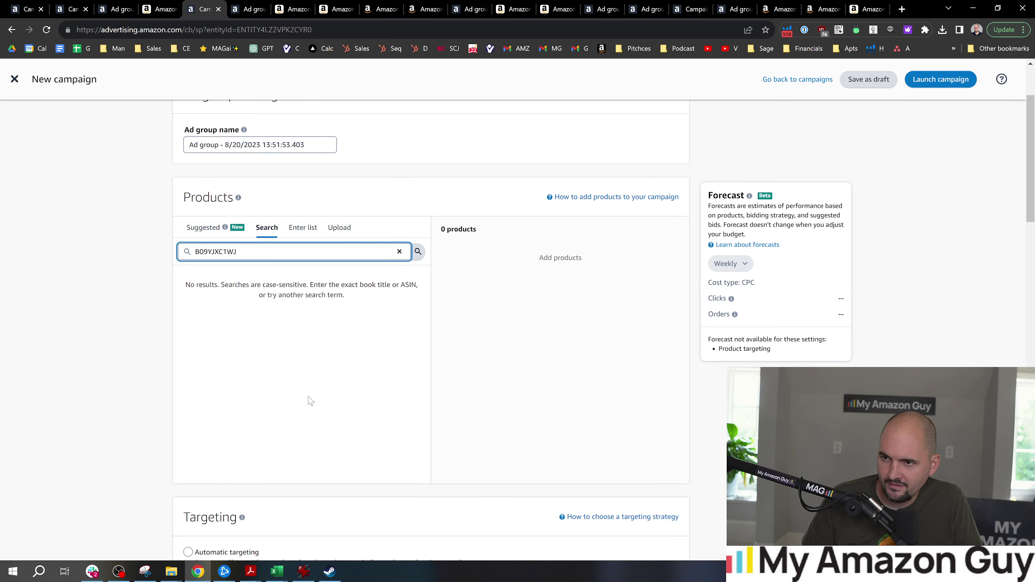
pyautogui.hotkey('ctrl', 'a')
pyautogui.write('mas')
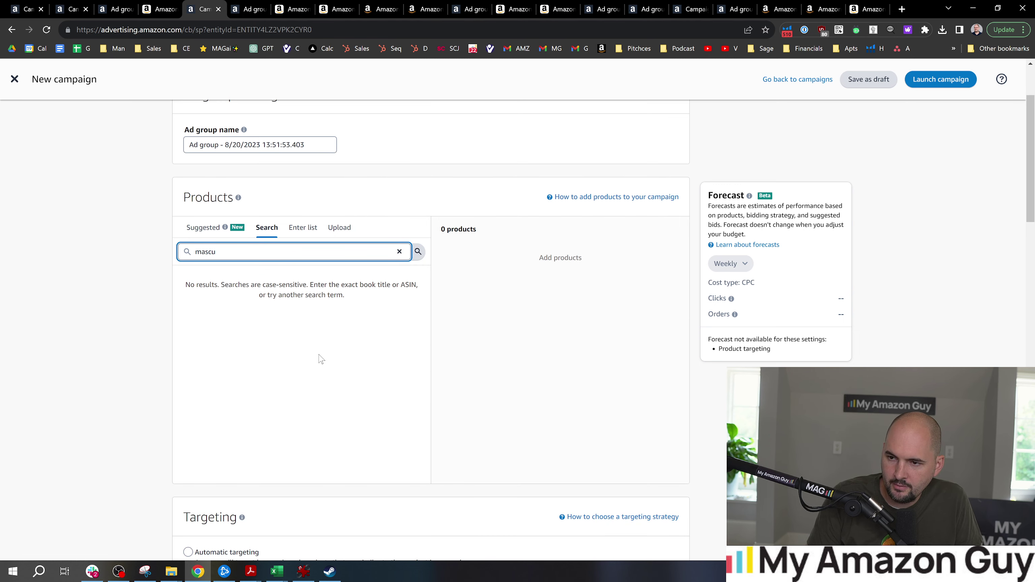
pyautogui.write('cho')
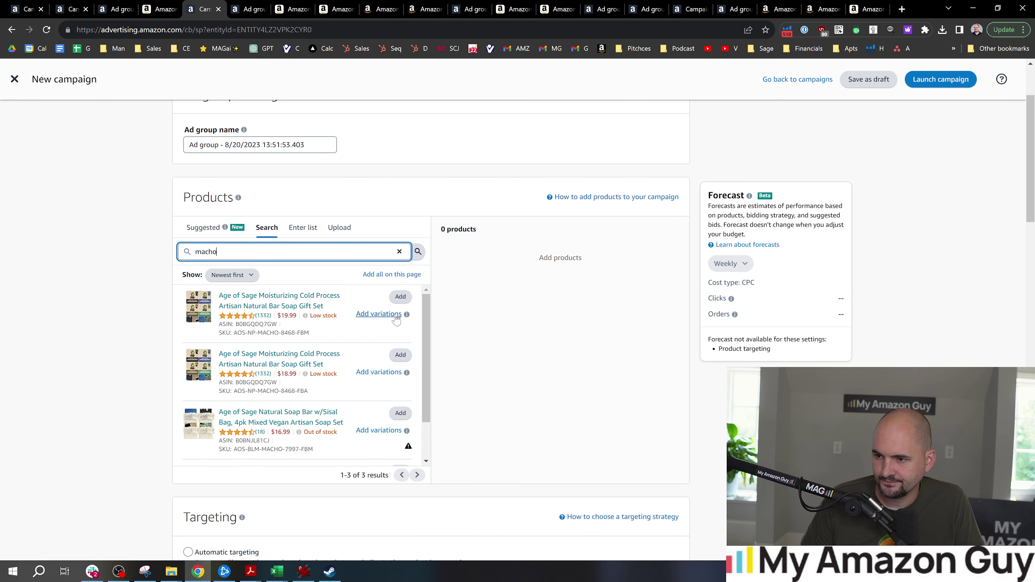
pyautogui.click(394, 301)
pyautogui.click(402, 356)
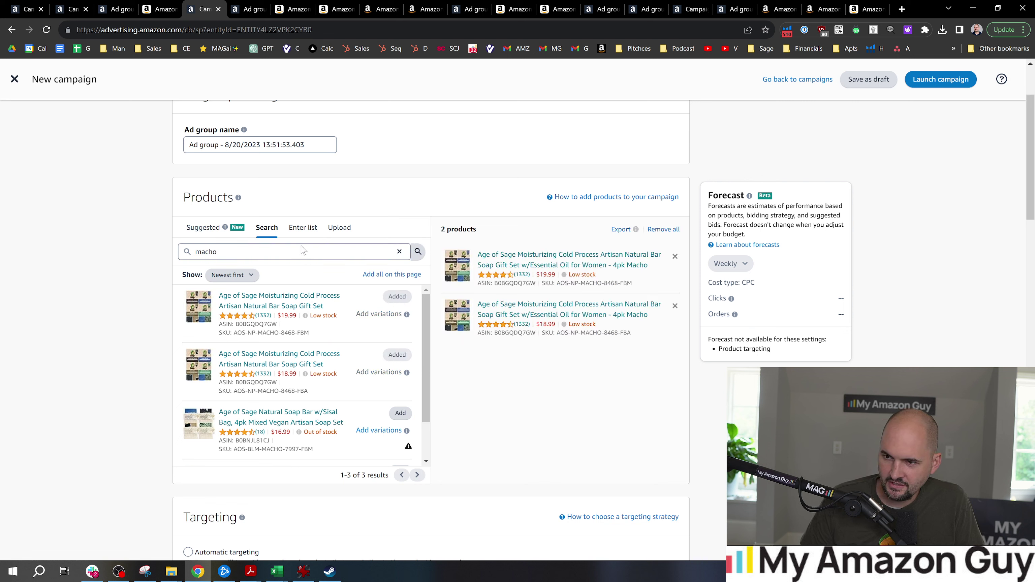
# Search the products for "masculine" and add the four in-stock FBA and FBM offers of the men's soap sets to the ad group.
pyautogui.doubleClick(206, 251)
pyautogui.write('ma')
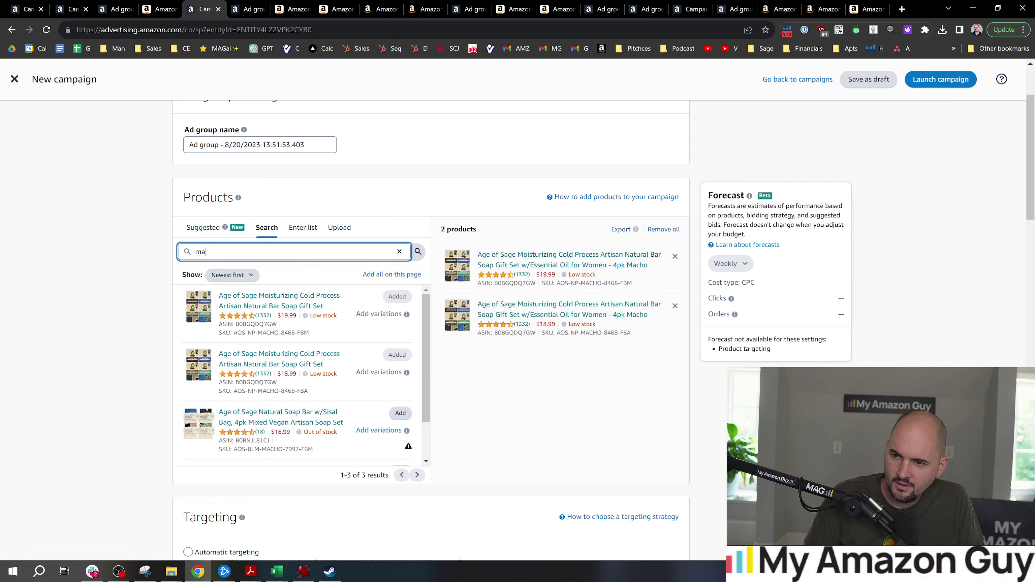
pyautogui.write('sculine')
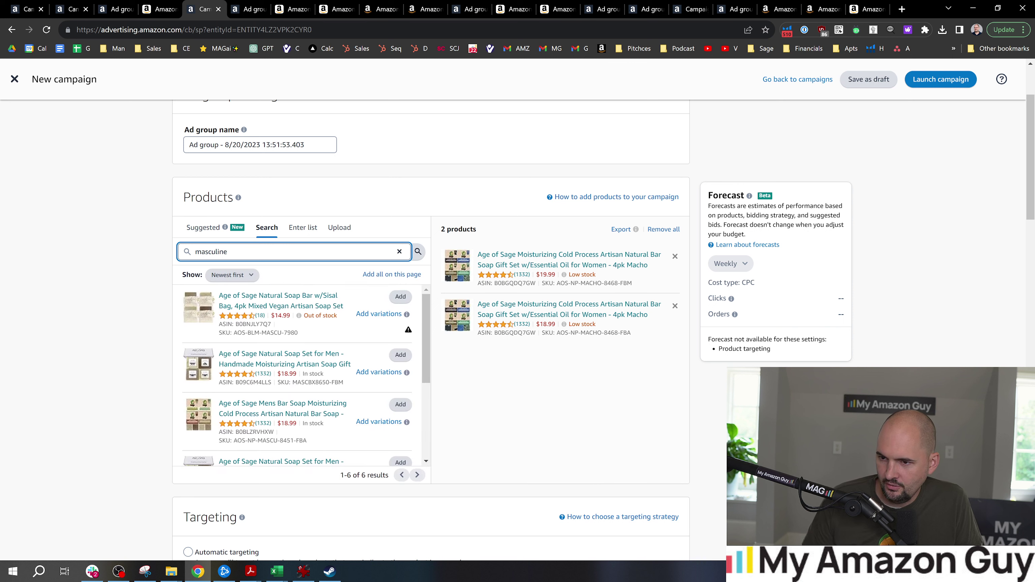
pyautogui.moveTo(424, 306); pyautogui.dragTo(426, 354)
pyautogui.click(401, 369)
pyautogui.click(401, 398)
pyautogui.click(400, 406)
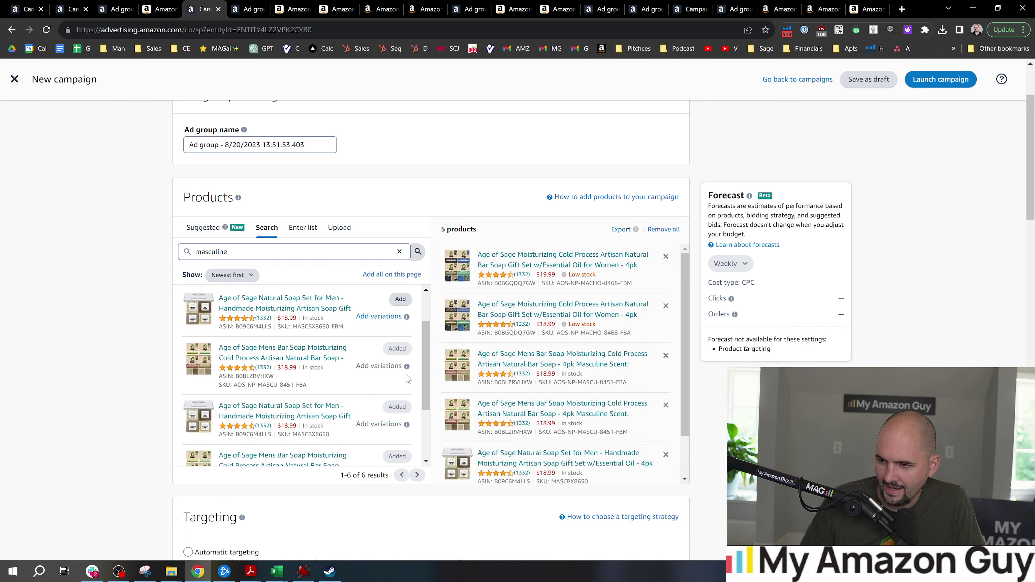
pyautogui.scroll(1, 426, 353)
pyautogui.click(400, 346)
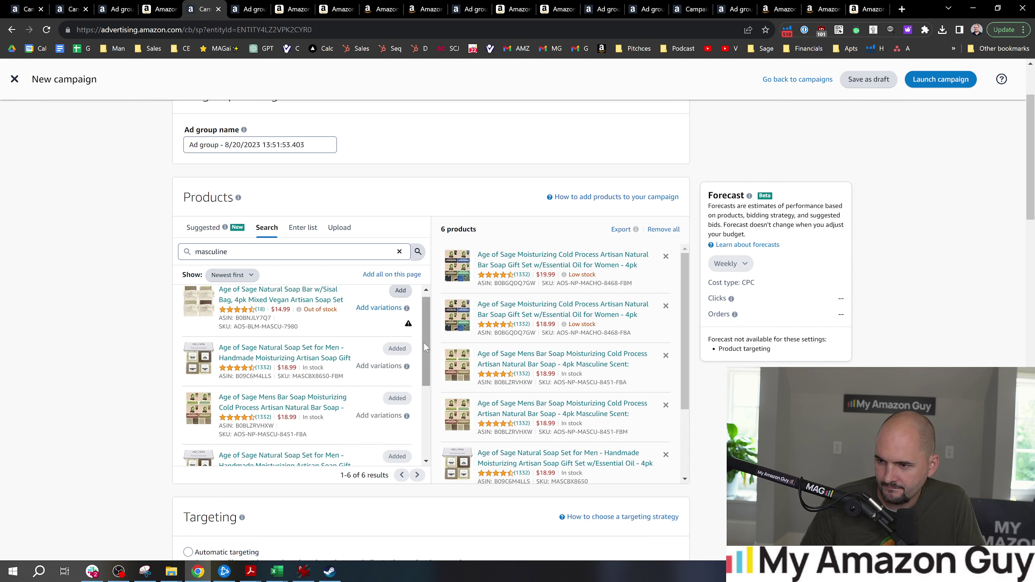
pyautogui.scroll(-2, 427, 348)
pyautogui.scroll(3, 427, 349)
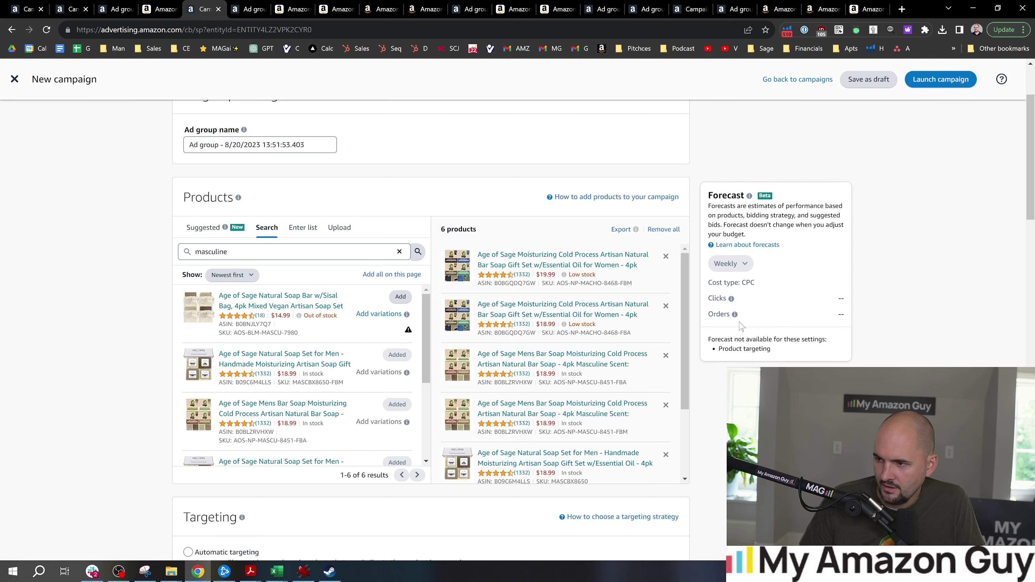
pyautogui.scroll(-2, 683, 310)
pyautogui.scroll(2, 684, 321)
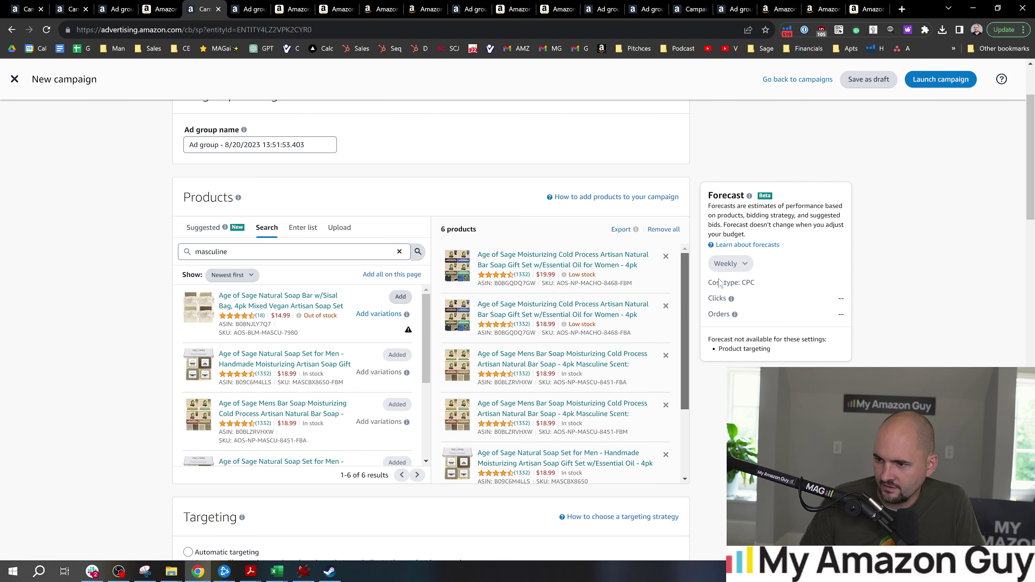
pyautogui.moveTo(723, 286); pyautogui.dragTo(725, 361)
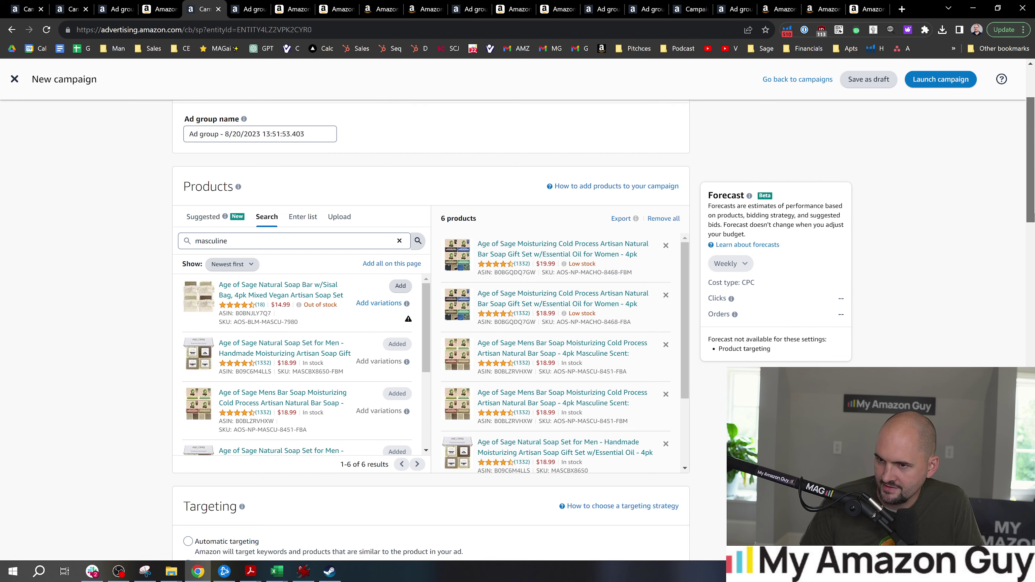
pyautogui.scroll(3, 1034, 236)
# Open the SP - ASIN - COMP - Dr. Squatch Parent 1 campaign from the products list in a separate tab and select its full name.
pyautogui.click(159, 9)
pyautogui.click(115, 8)
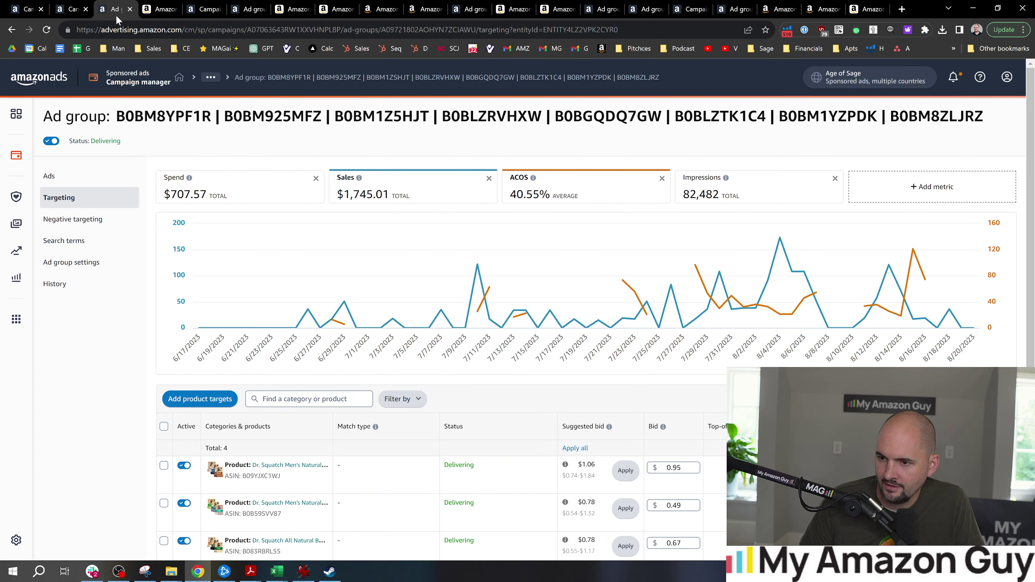
pyautogui.click(87, 5)
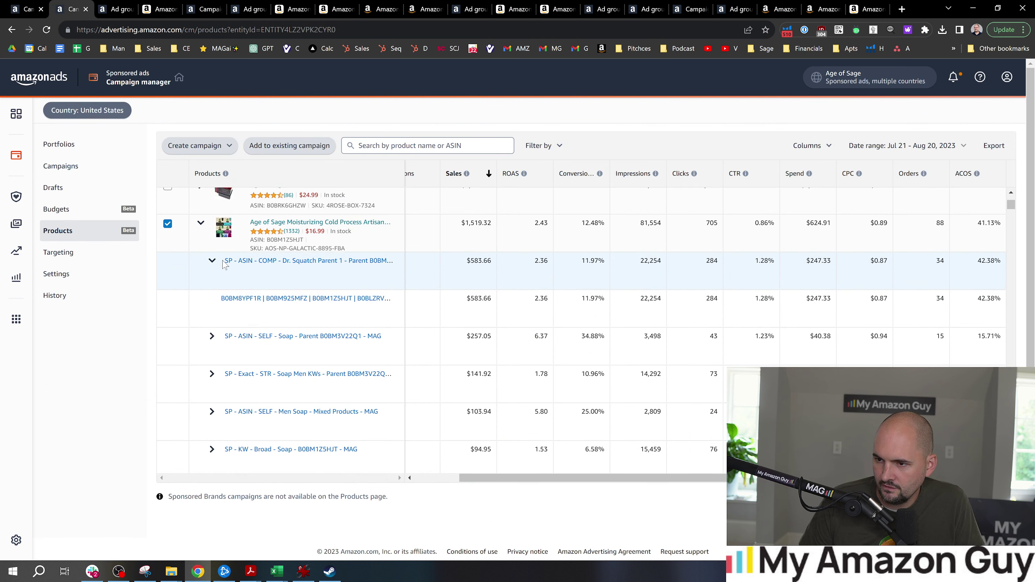
pyautogui.click(269, 263)
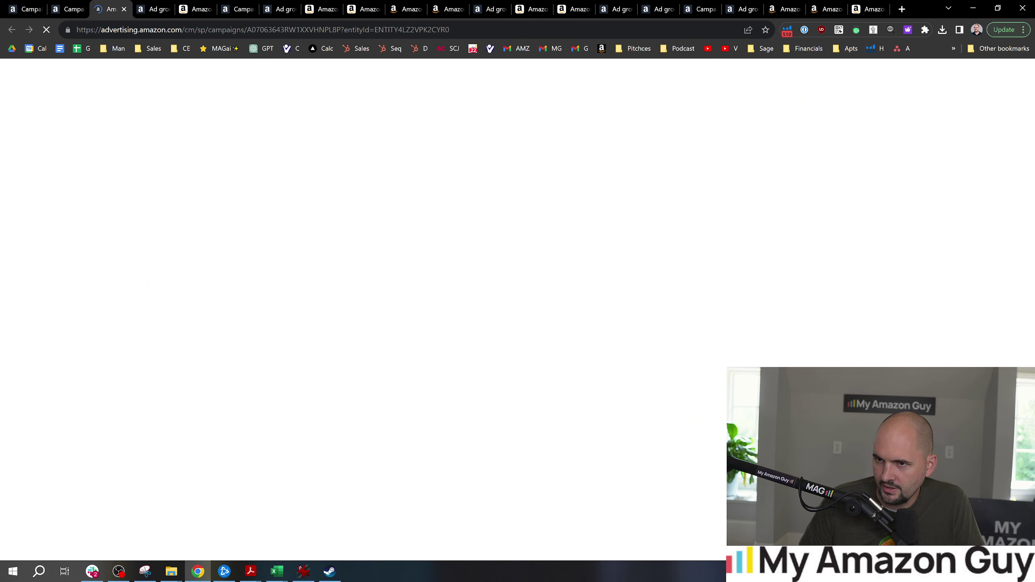
pyautogui.moveTo(122, 117); pyautogui.dragTo(616, 117)
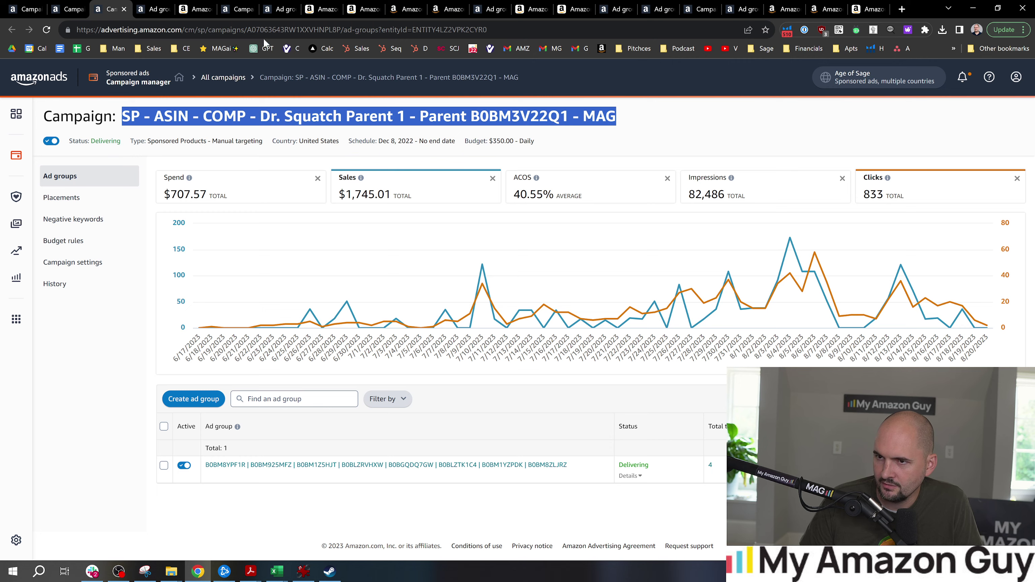
# Paste the copied campaign name "SP - ASIN - COMP - Dr. Squatch Parent 1 - Parent B0BM3V22Q1 - MAG" as the new campaign's ad group name.
pyautogui.click(154, 9)
pyautogui.click(197, 9)
pyautogui.click(239, 9)
pyautogui.click(276, 9)
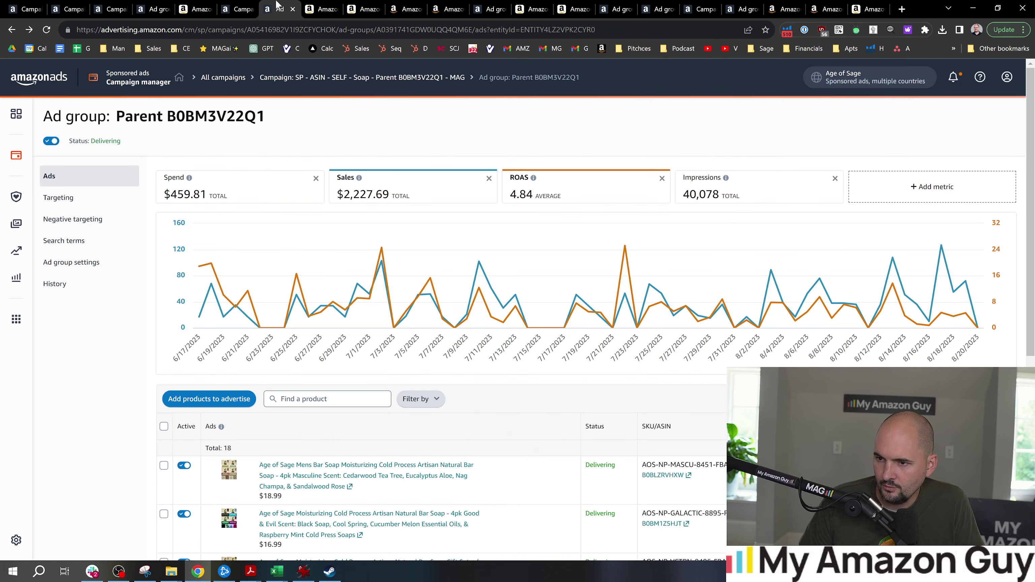
pyautogui.click(240, 6)
pyautogui.tripleClick(297, 248)
pyautogui.hotkey('ctrl', 'v')
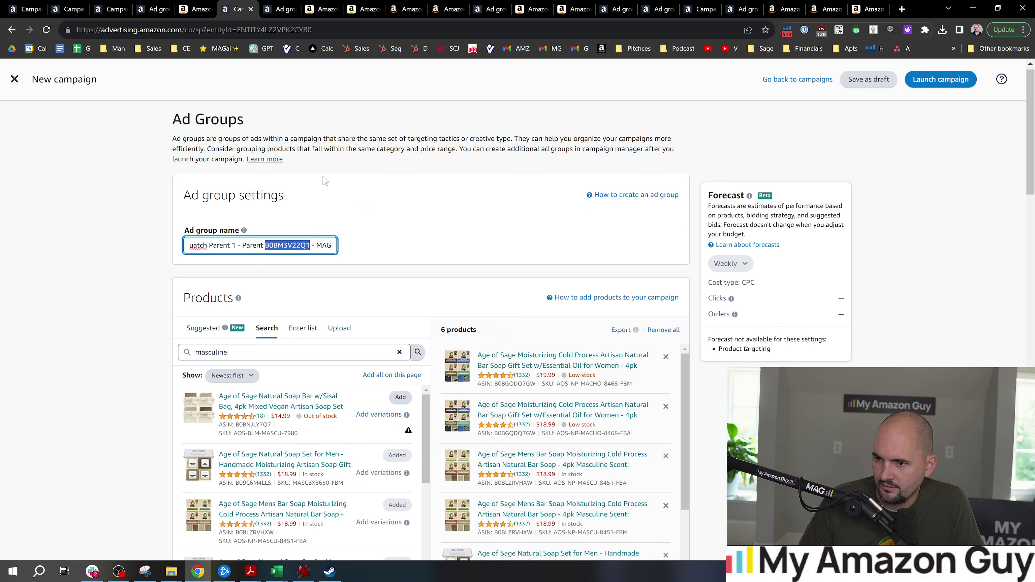
# Replace the parent ASIN in the ad group name with the Dr. Squatch competitor's ASIN, B09YJXC1WJ.
pyautogui.click(281, 8)
pyautogui.click(322, 8)
pyautogui.click(347, 7)
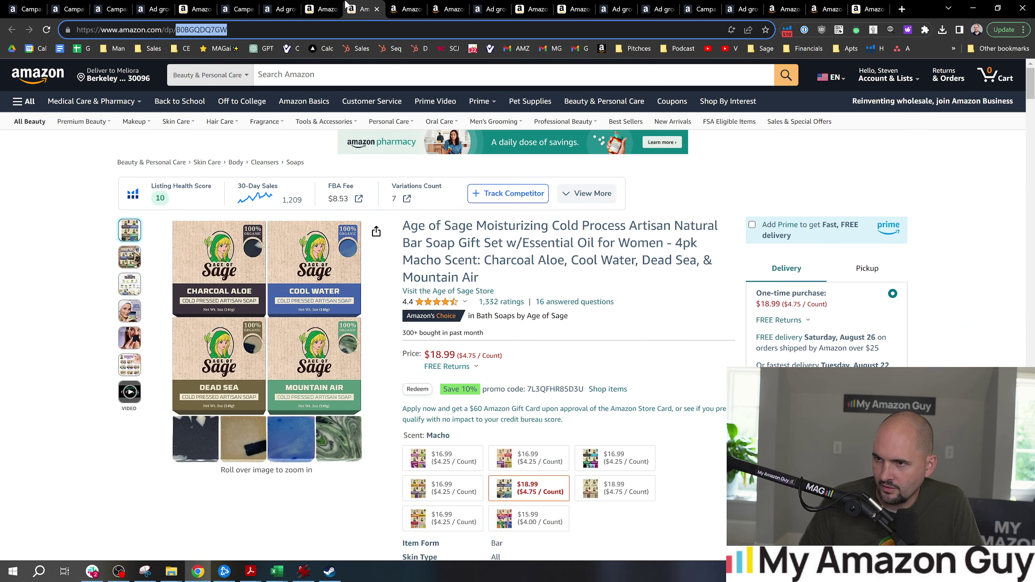
pyautogui.click(402, 5)
pyautogui.click(193, 5)
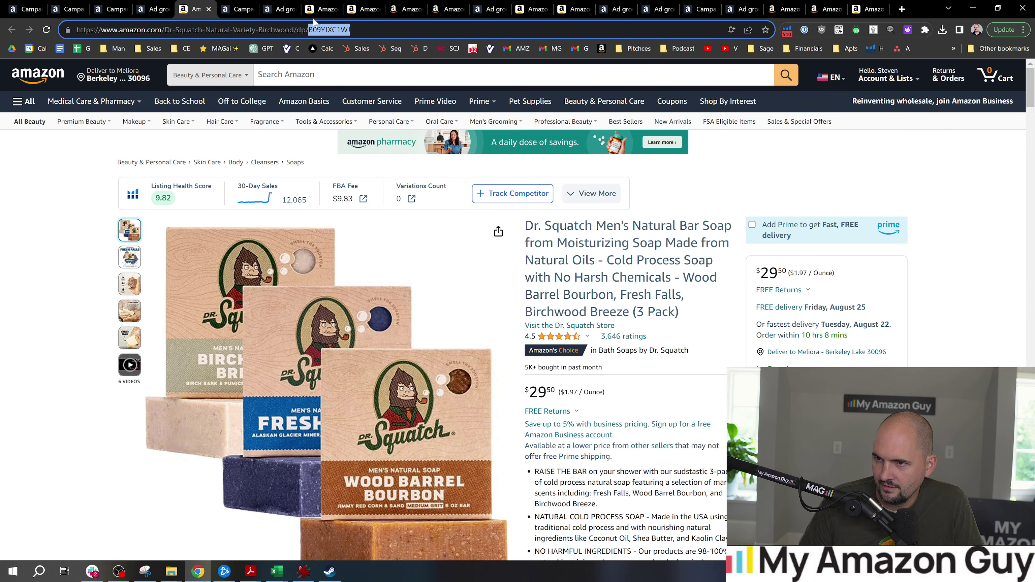
pyautogui.click(280, 8)
pyautogui.click(236, 8)
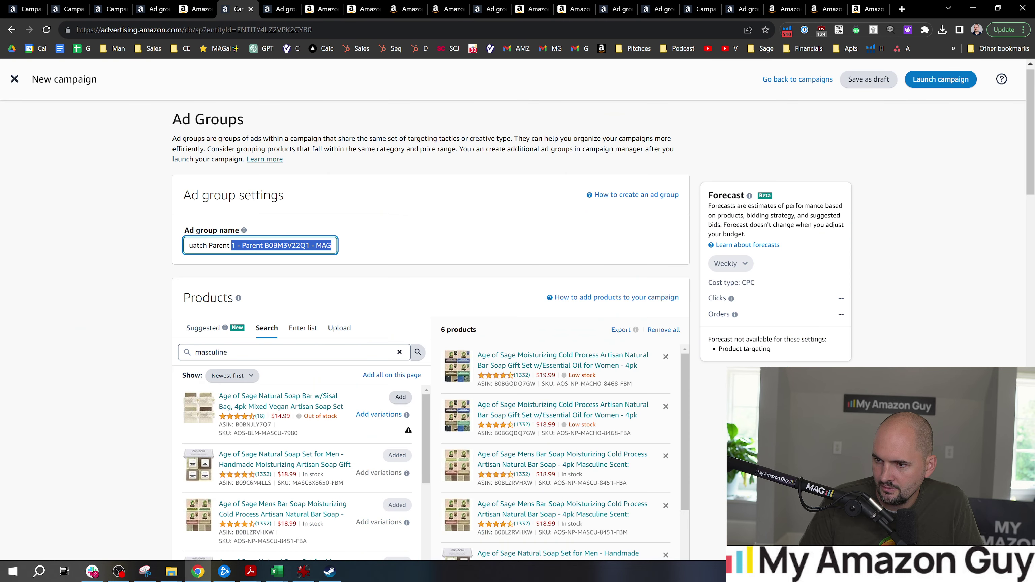
pyautogui.write('B09YJXC1WJ')
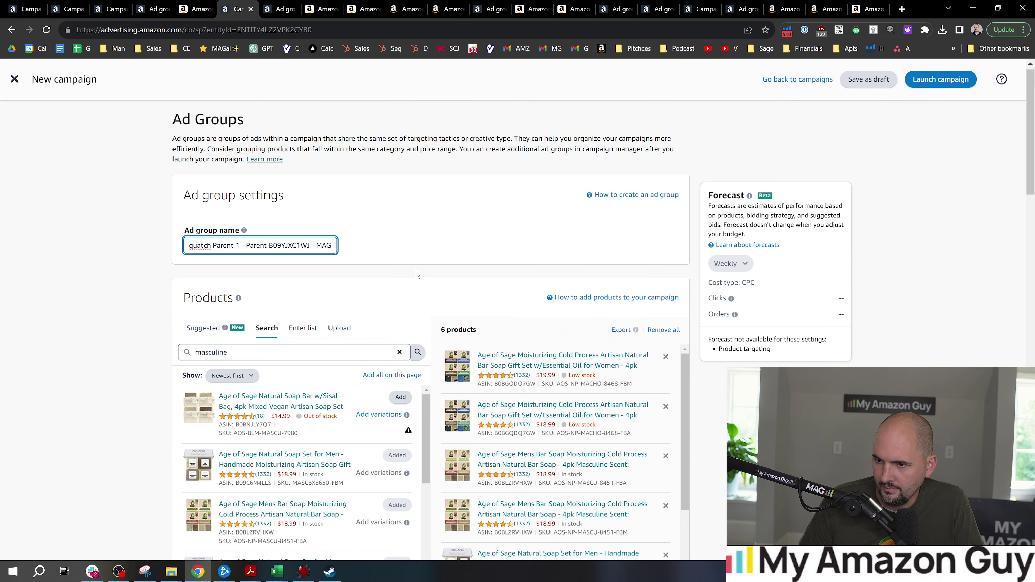
# Name the campaign "SP - ASIN - COMP - Dr. Squatch Parent 1 - Parent B09YJXC1WJ - MAG", matching the ad group.
pyautogui.scroll(-13, 235, 412)
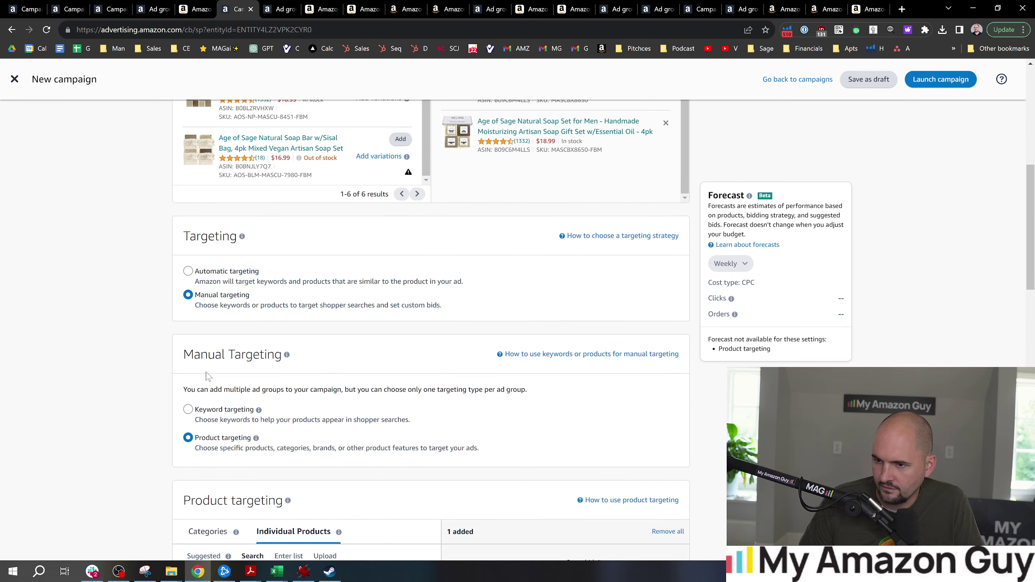
pyautogui.scroll(-15, 235, 412)
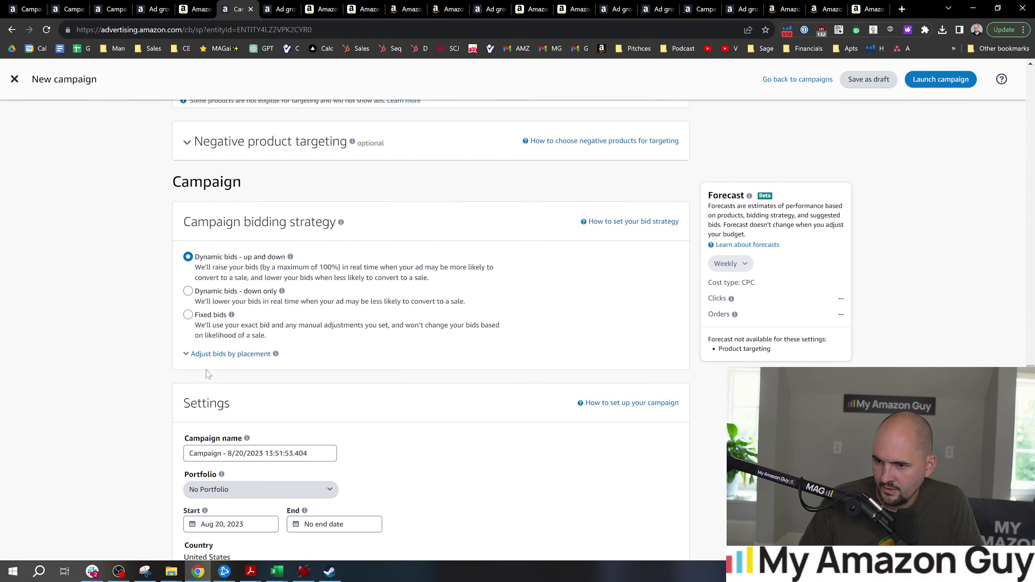
pyautogui.click(261, 238)
pyautogui.hotkey('ctrl', 'a')
pyautogui.hotkey('ctrl', 'v')
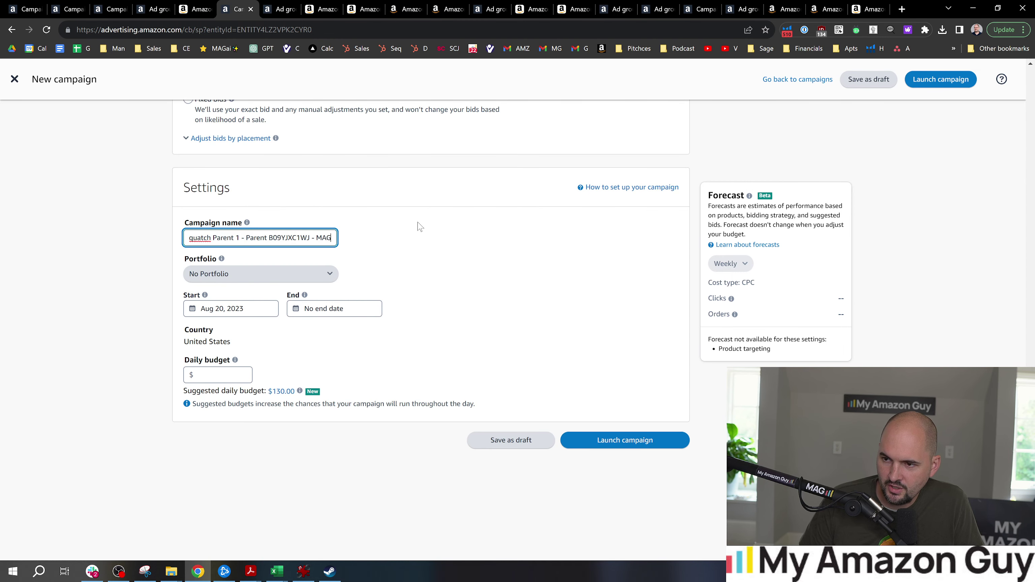
pyautogui.click(420, 231)
pyautogui.scroll(12, 430, 285)
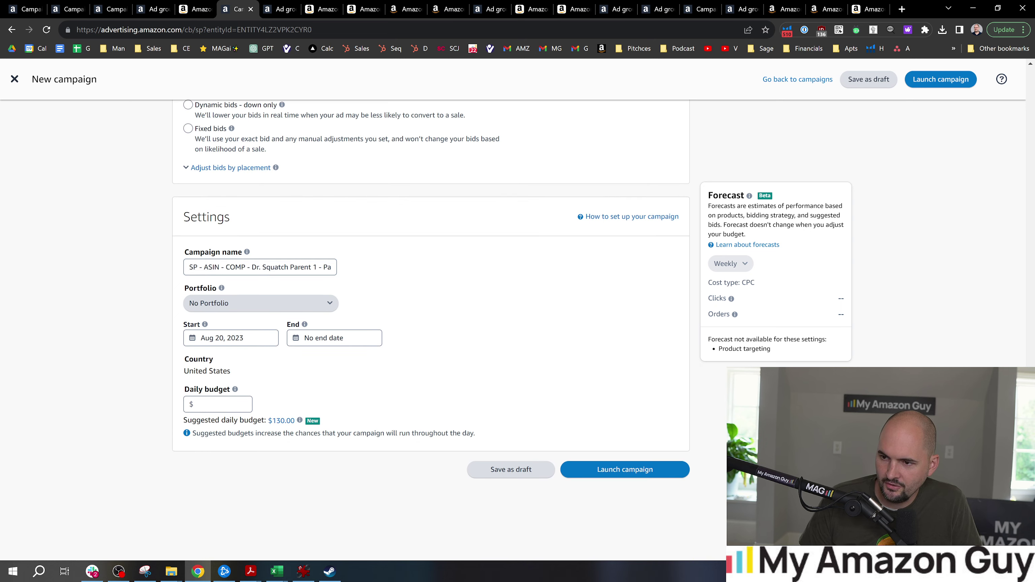
# Set the daily budget to $250 and launch the campaign.
pyautogui.moveTo(1034, 318); pyautogui.dragTo(1033, 454)
pyautogui.scroll(-3, 130, 314)
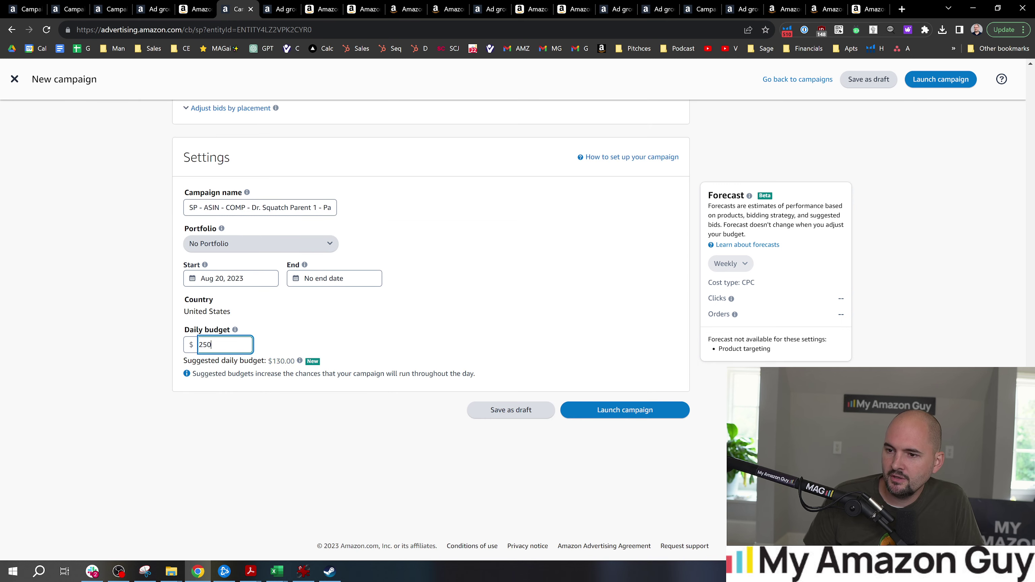
pyautogui.click(163, 312)
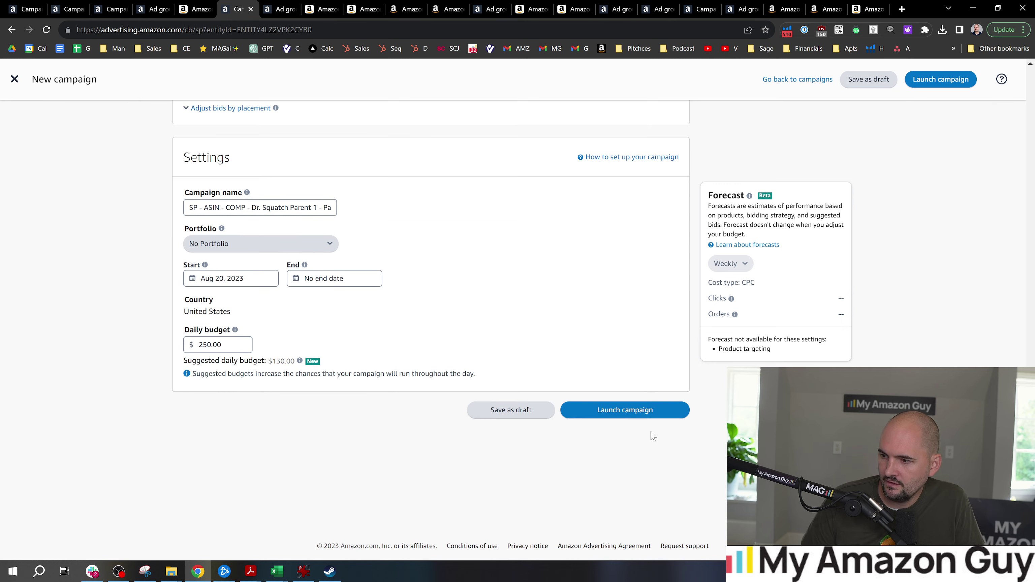
pyautogui.click(640, 417)
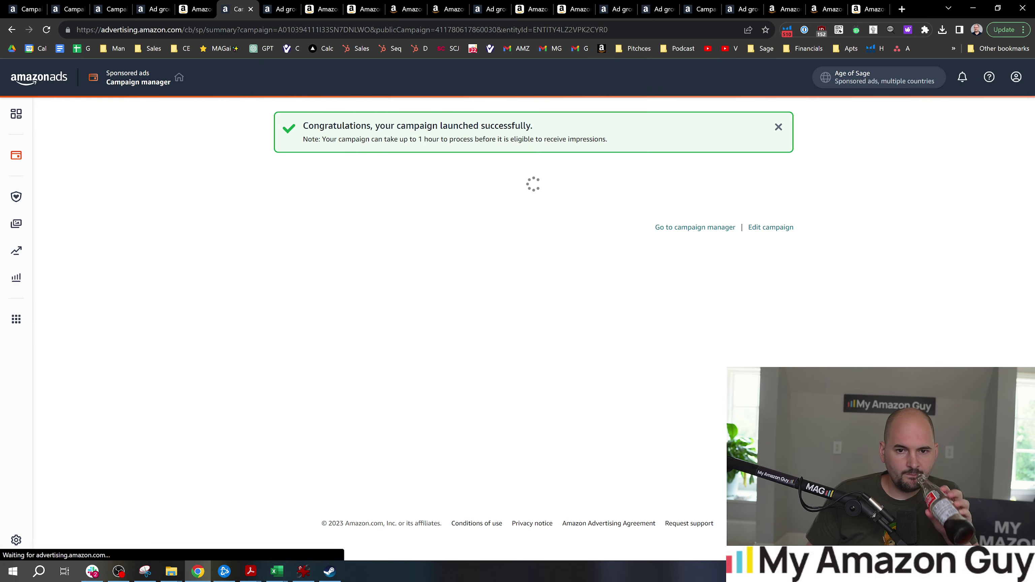
# Search the advertised products list for "good and evil" and review the campaigns of the first matching product.
pyautogui.click(152, 8)
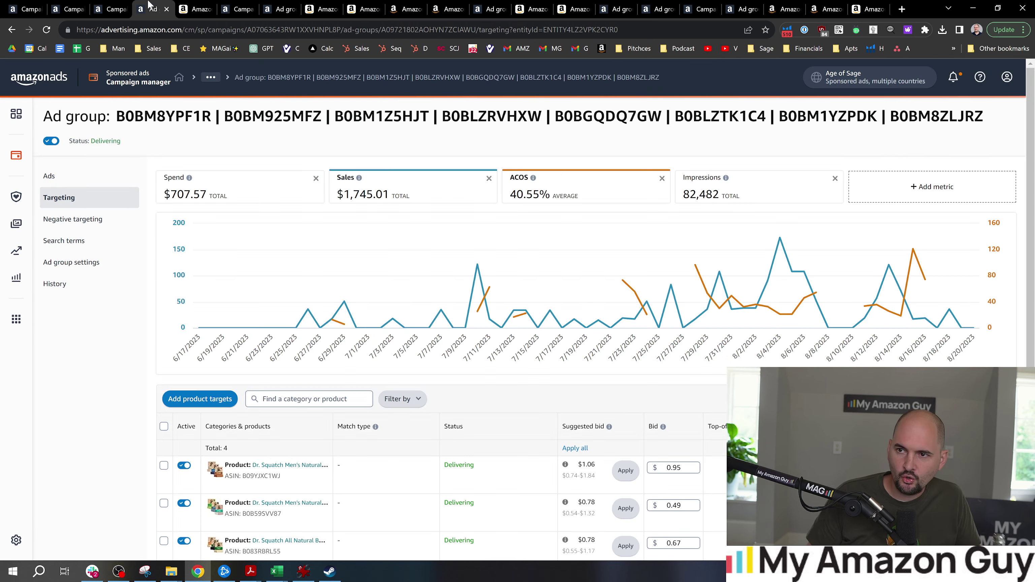
pyautogui.click(122, 6)
pyautogui.click(78, 5)
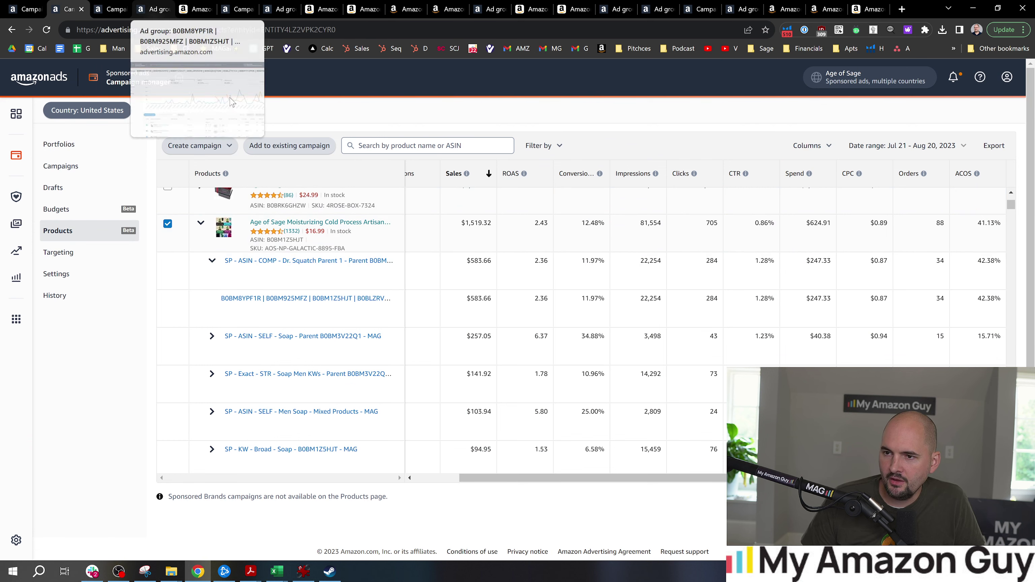
pyautogui.click(412, 149)
pyautogui.write('good and evil')
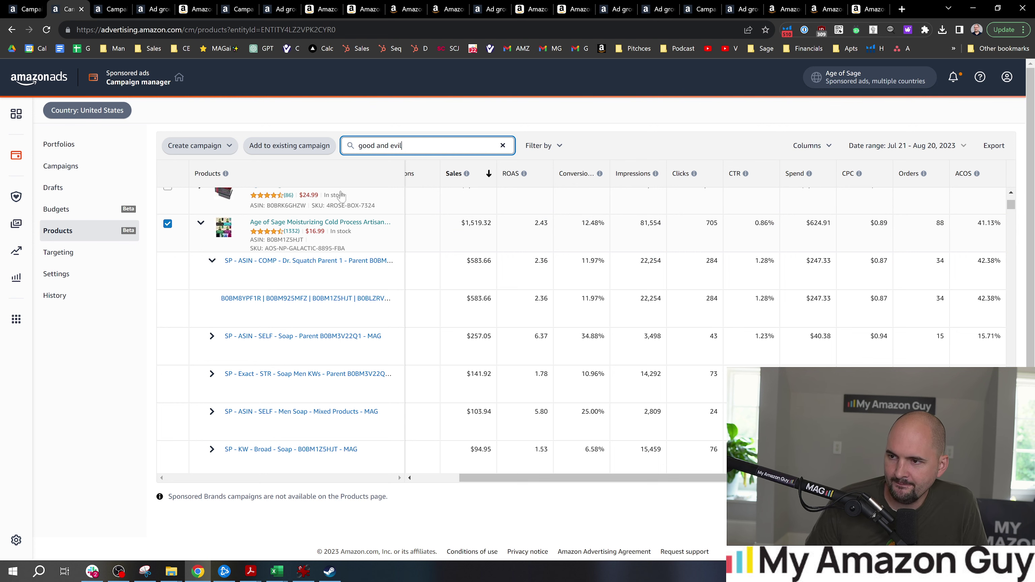
pyautogui.press('Return')
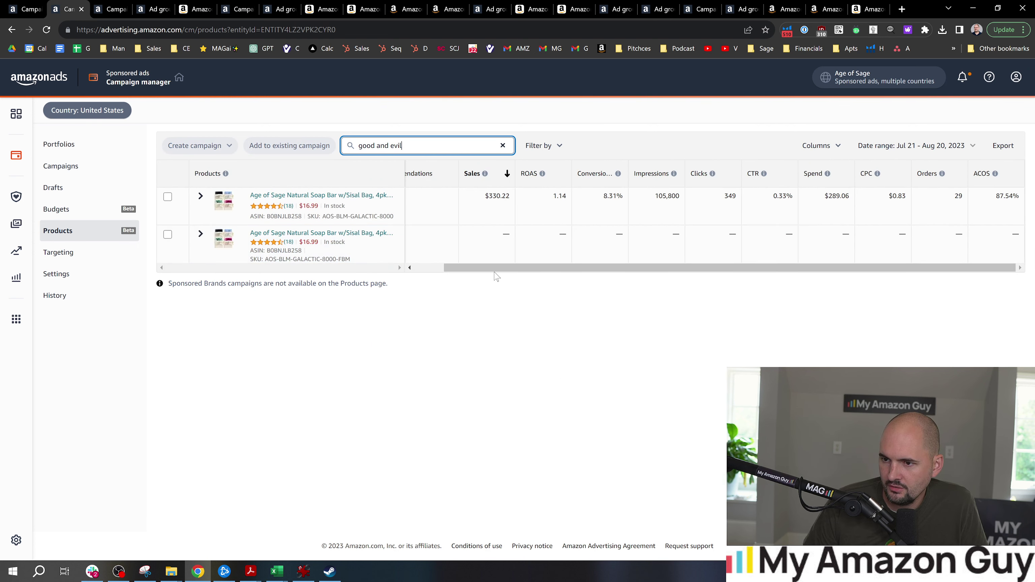
pyautogui.click(207, 198)
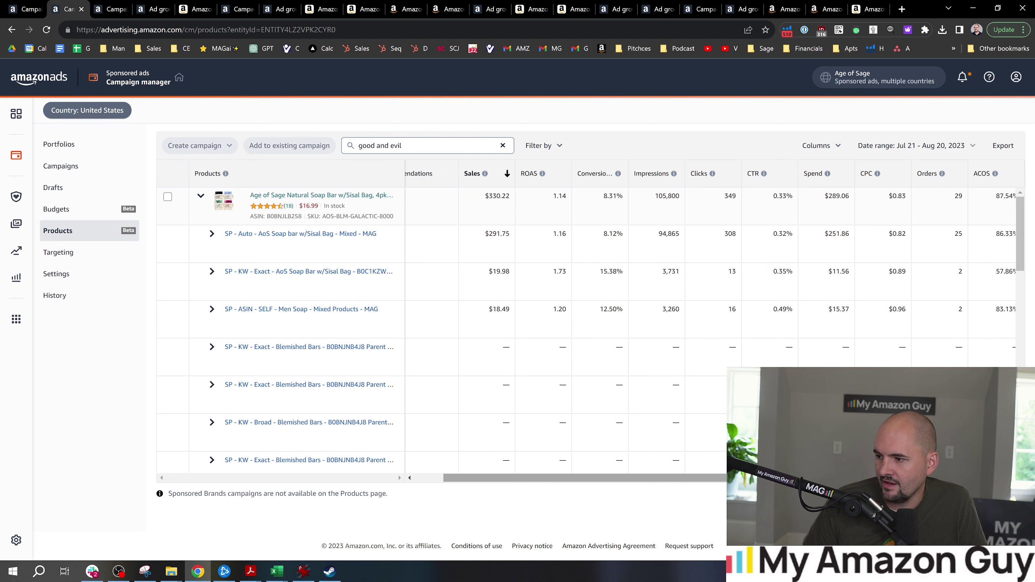
pyautogui.moveTo(897, 478); pyautogui.dragTo(907, 478)
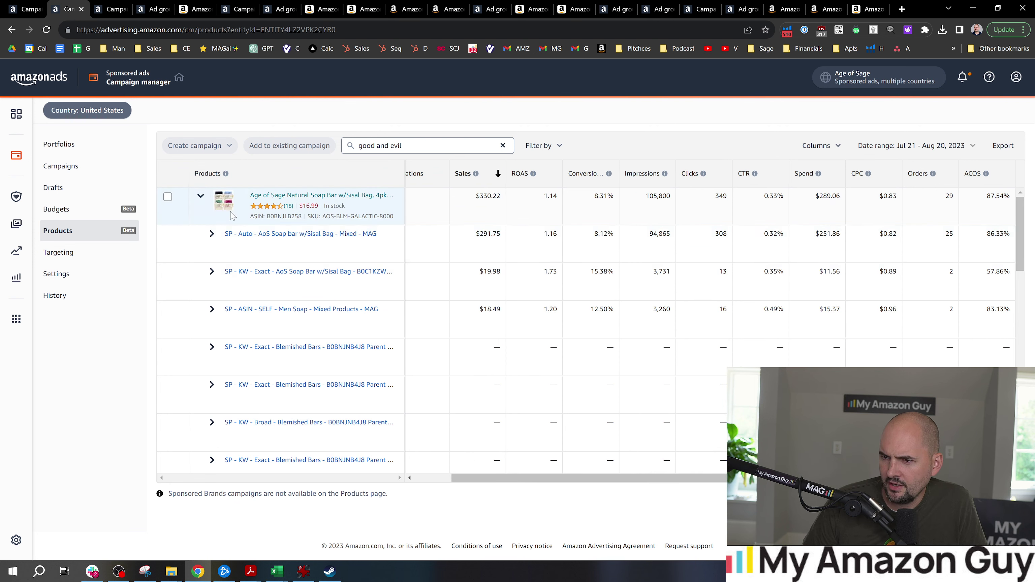
pyautogui.click(199, 200)
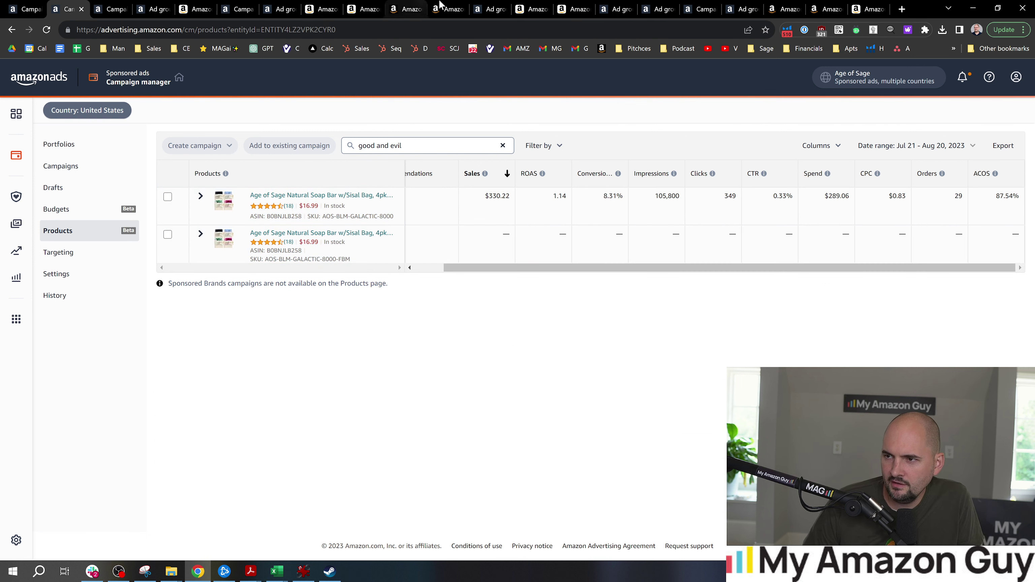
# Open the Good & Evil soap set's Amazon listing from the Seller Central inventory to check its scent name.
pyautogui.click(459, 6)
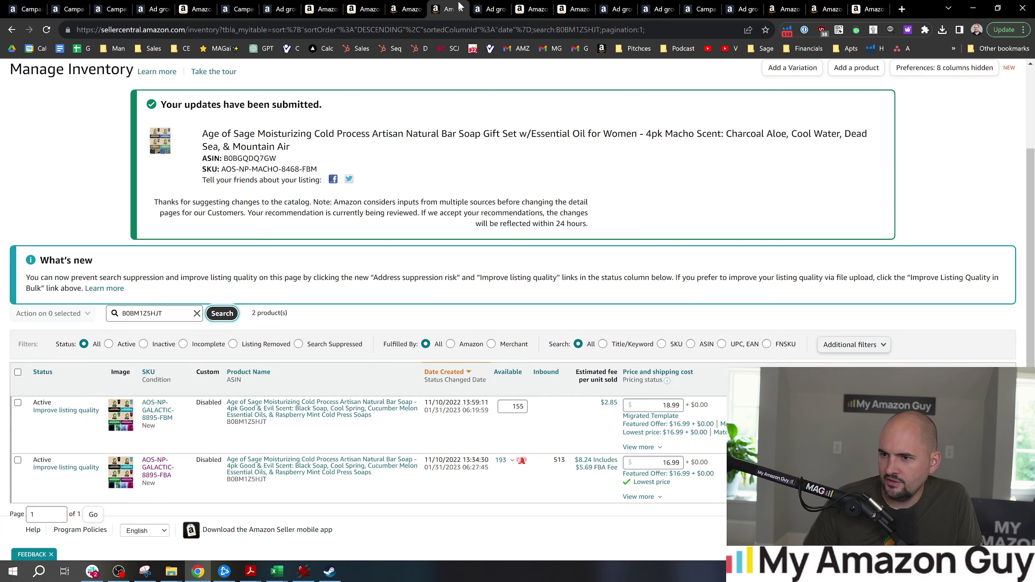
pyautogui.click(308, 423)
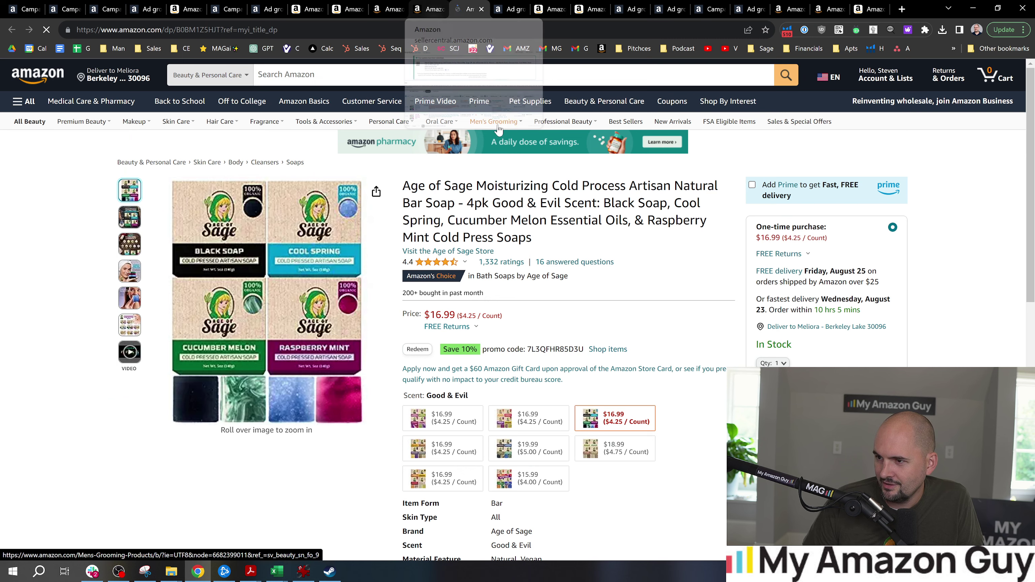
pyautogui.click(390, 10)
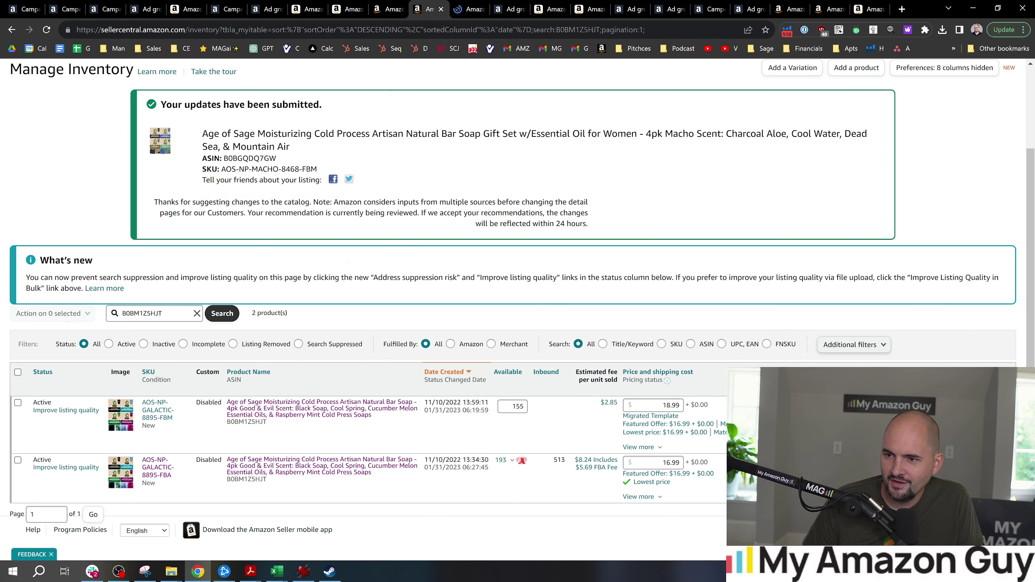
# Change the product search in the campaign manager to "good & evil" and expand the FBA offer's campaigns.
pyautogui.click(25, 9)
pyautogui.click(63, 9)
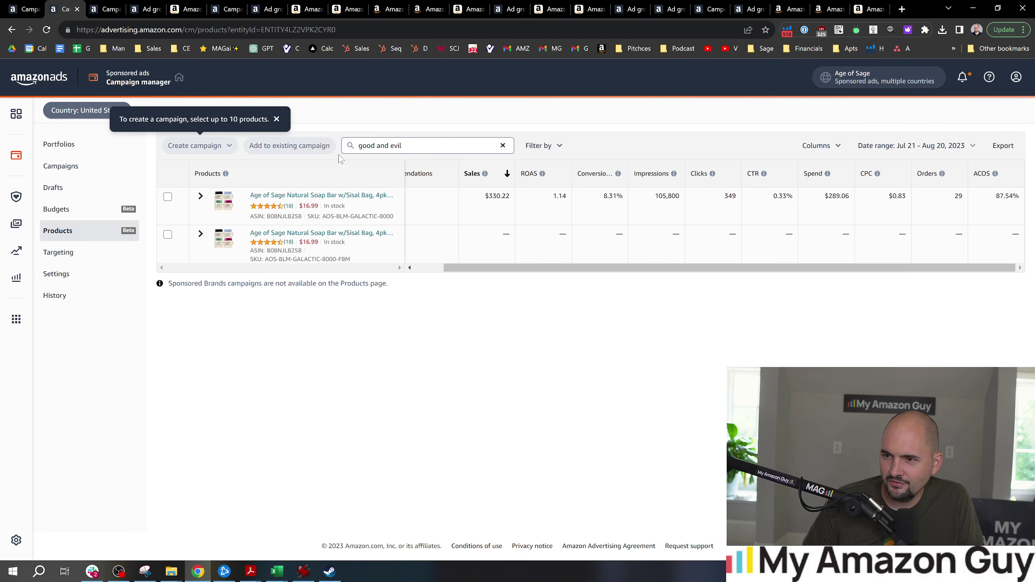
pyautogui.write('&')
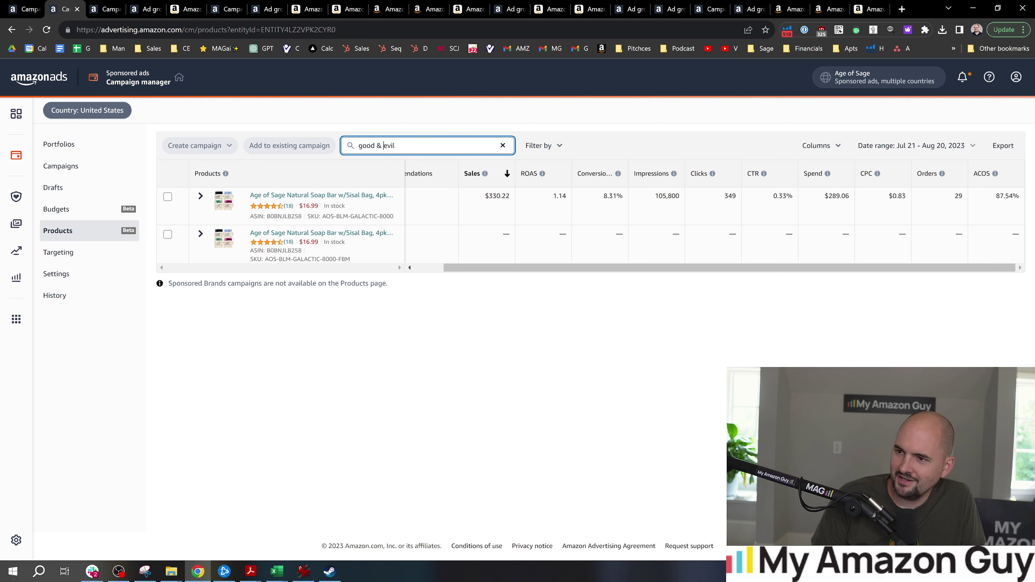
pyautogui.press('Return')
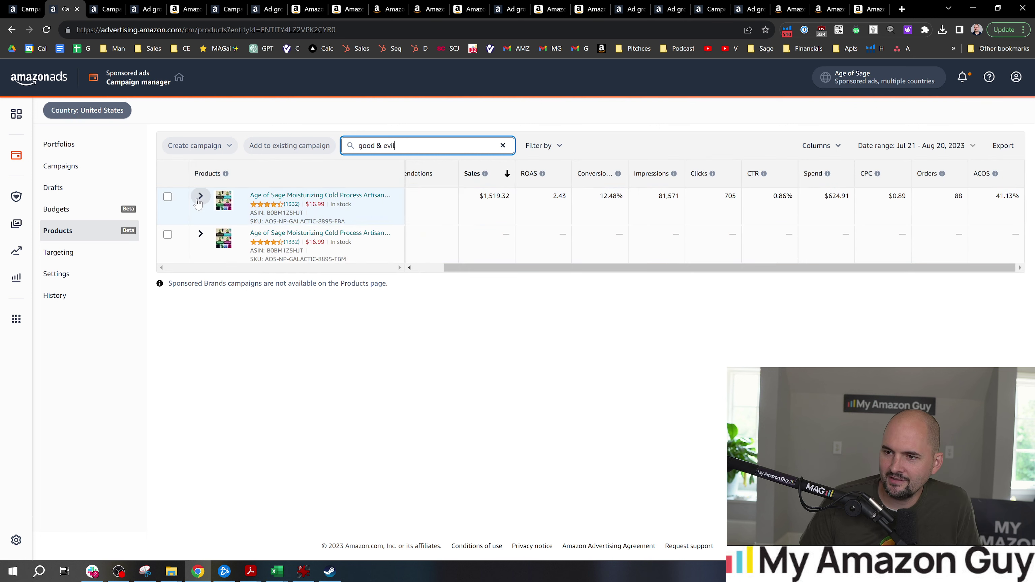
pyautogui.click(200, 195)
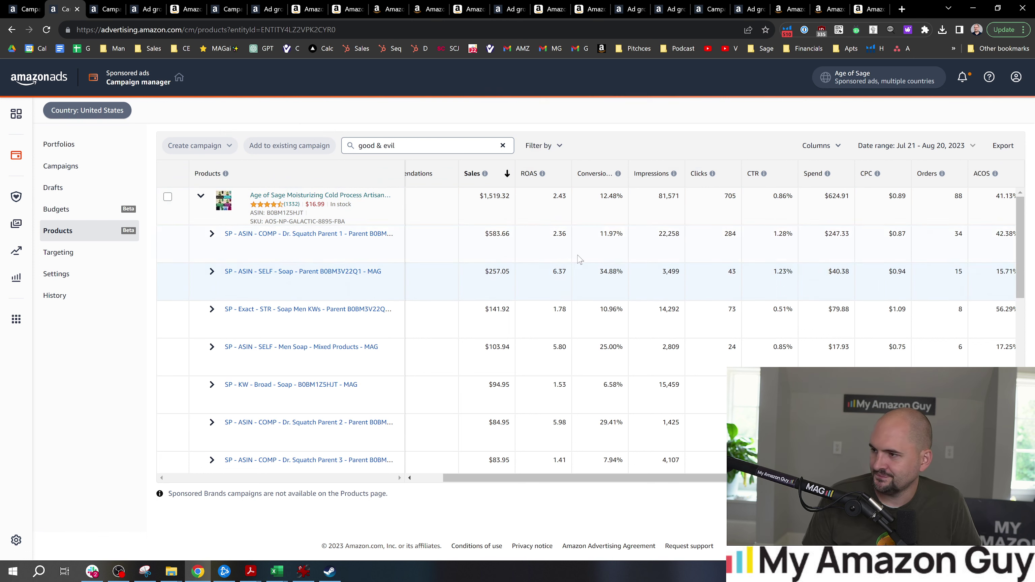
# Compare the product's campaigns by sales, conversion and ACOS, and open the B0BM1Z5HJT ad group in SP - KW - Broad - Soap.
pyautogui.hscroll(1, 571, 310)
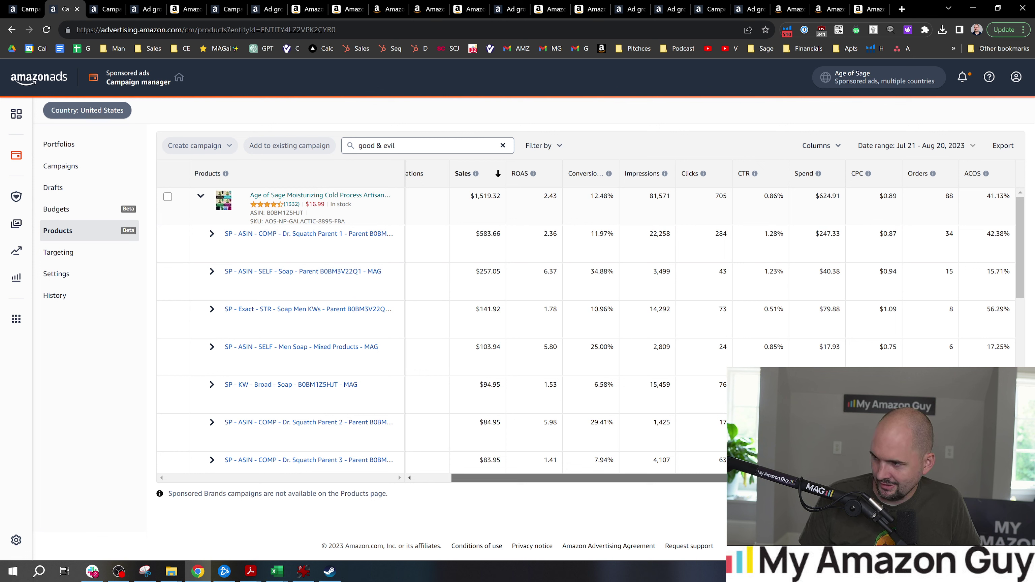
pyautogui.hscroll(-4, 395, 285)
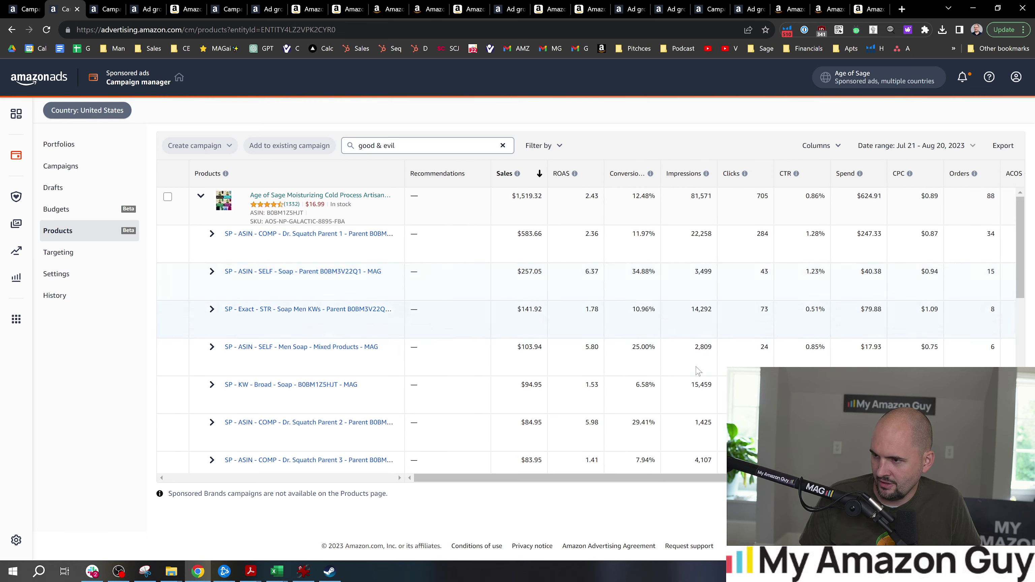
pyautogui.hscroll(4, 571, 478)
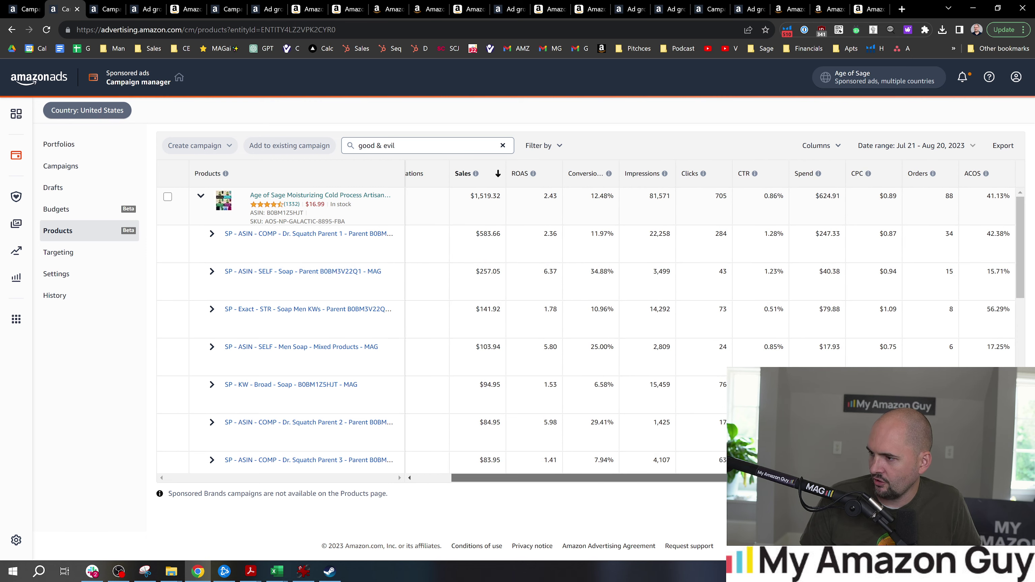
pyautogui.scroll(-1, 1025, 293)
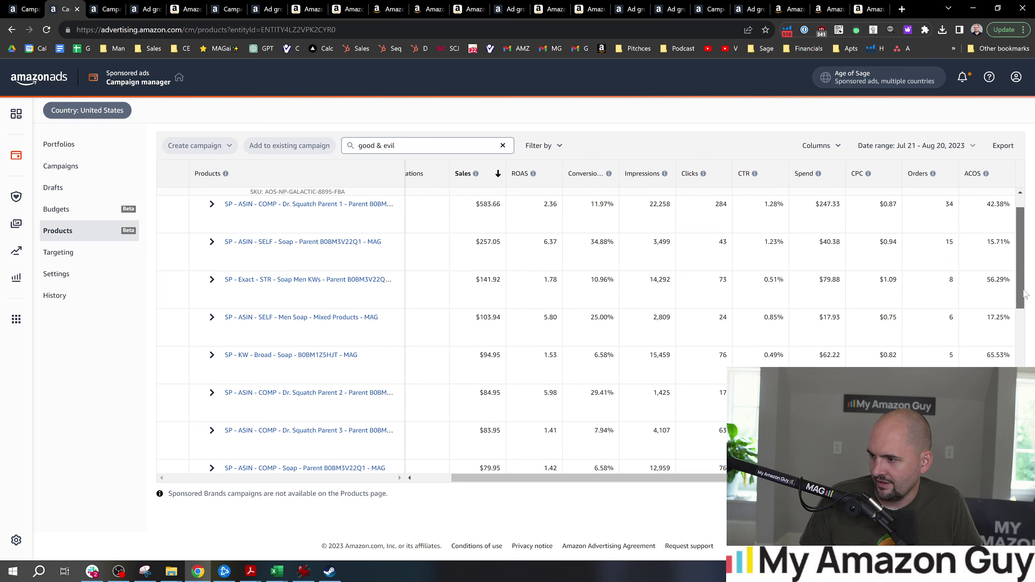
pyautogui.moveTo(1026, 294); pyautogui.dragTo(1034, 336)
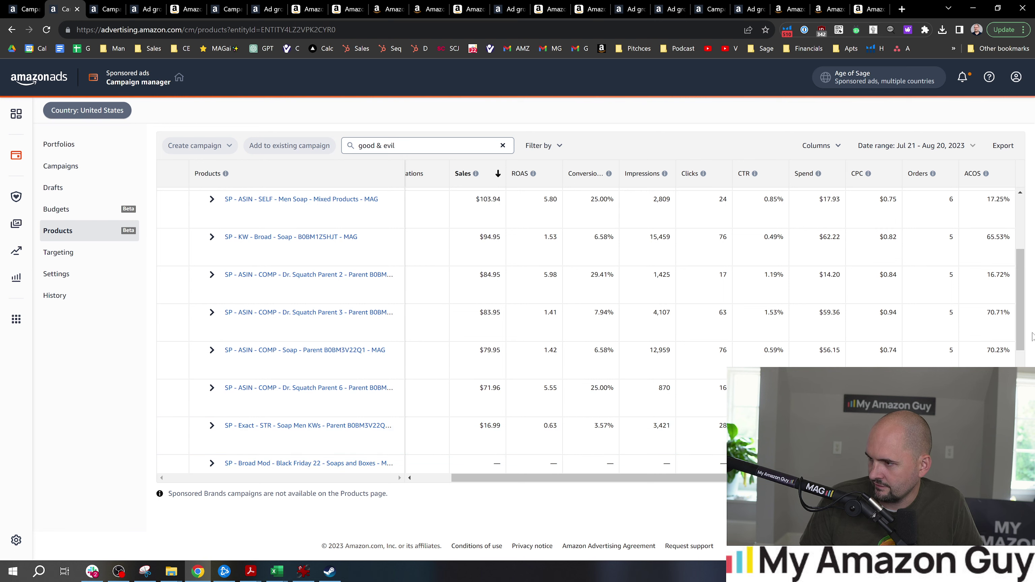
pyautogui.moveTo(1033, 337); pyautogui.dragTo(1033, 263)
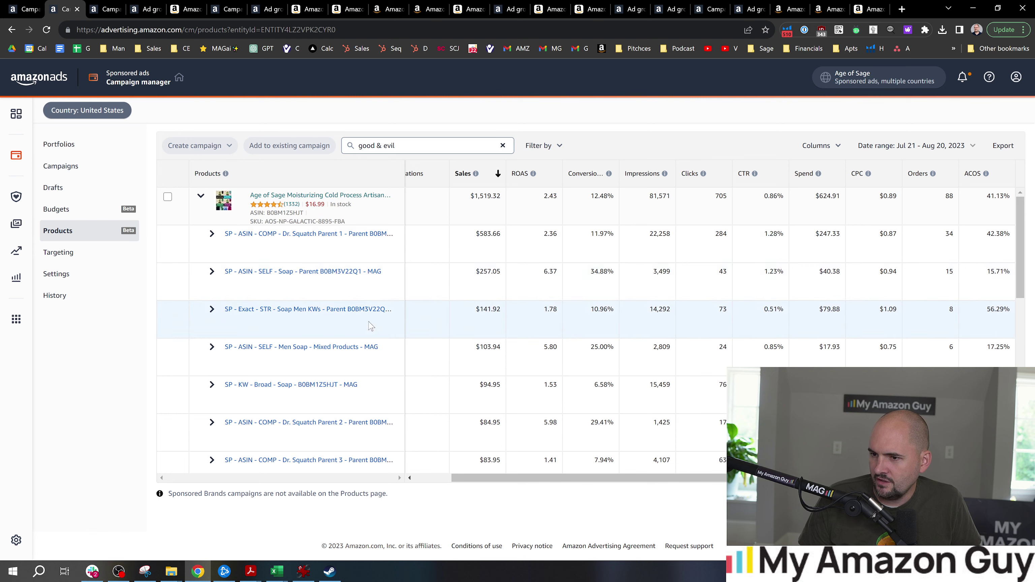
pyautogui.click(307, 386)
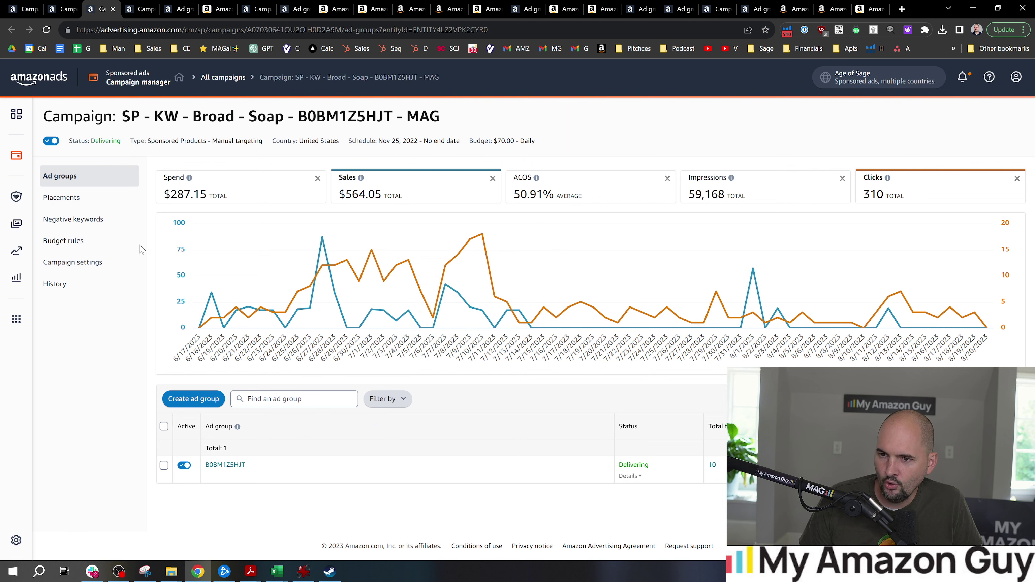
pyautogui.click(225, 464)
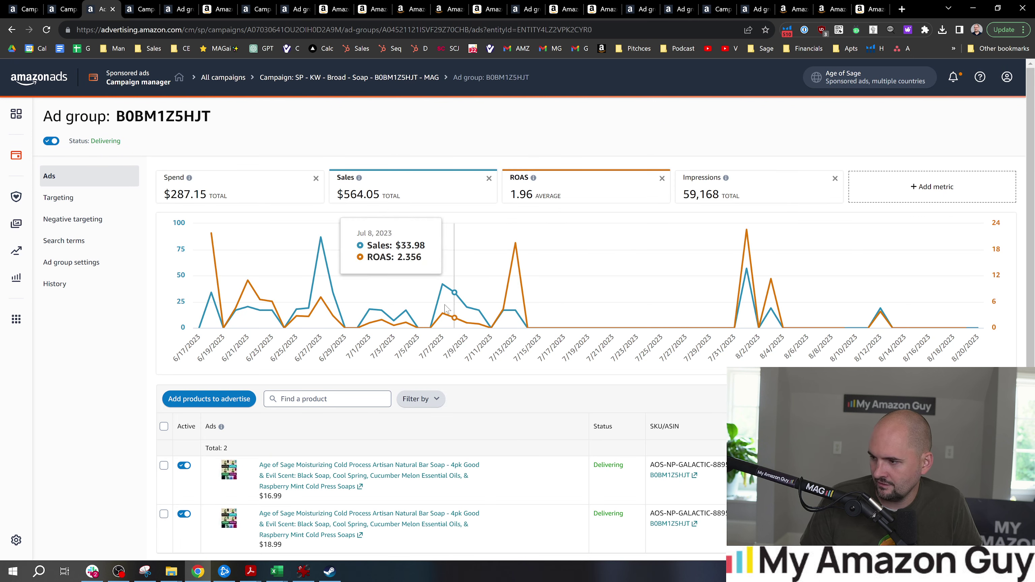
# Open the ad group's targeting and examine the spend, orders and ACOS of its broad keywords, especially "mens bar soap".
pyautogui.scroll(-2, 424, 373)
pyautogui.scroll(-2, 424, 373)
pyautogui.scroll(3, 285, 286)
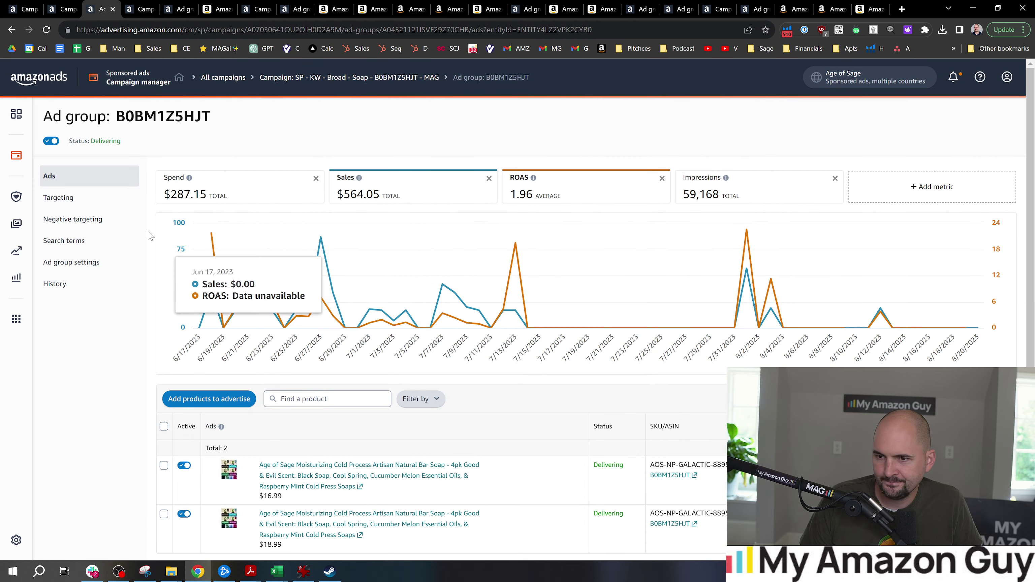
pyautogui.click(101, 199)
pyautogui.scroll(-4, 530, 439)
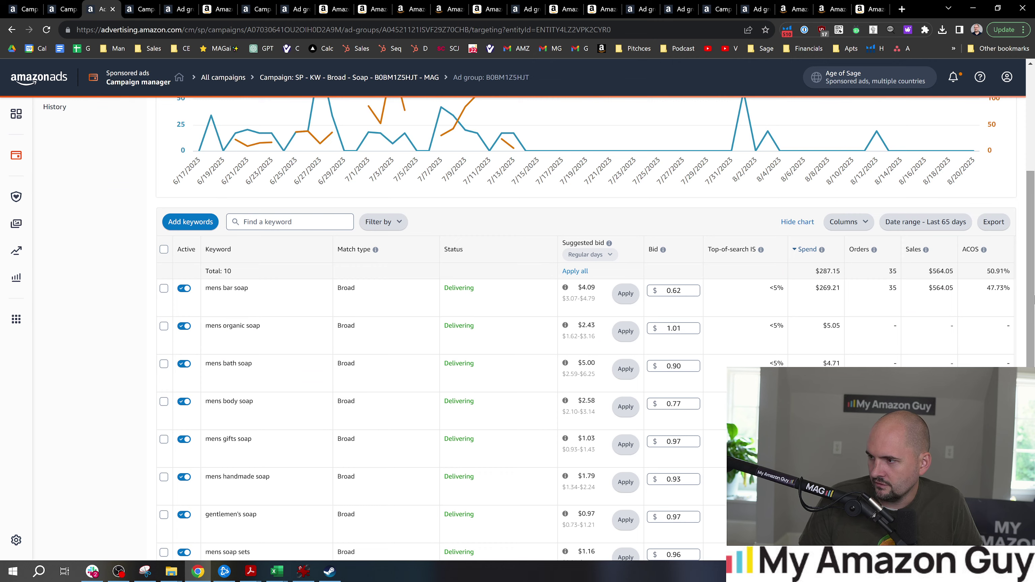
pyautogui.scroll(-1, 1031, 285)
pyautogui.moveTo(1033, 312)
pyautogui.mouseDown()
pyautogui.moveTo(1033, 355)
pyautogui.moveTo(1033, 277)
pyautogui.moveTo(1034, 340)
pyautogui.moveTo(1034, 303)
pyautogui.mouseUp()
pyautogui.rightClick(1034, 355)
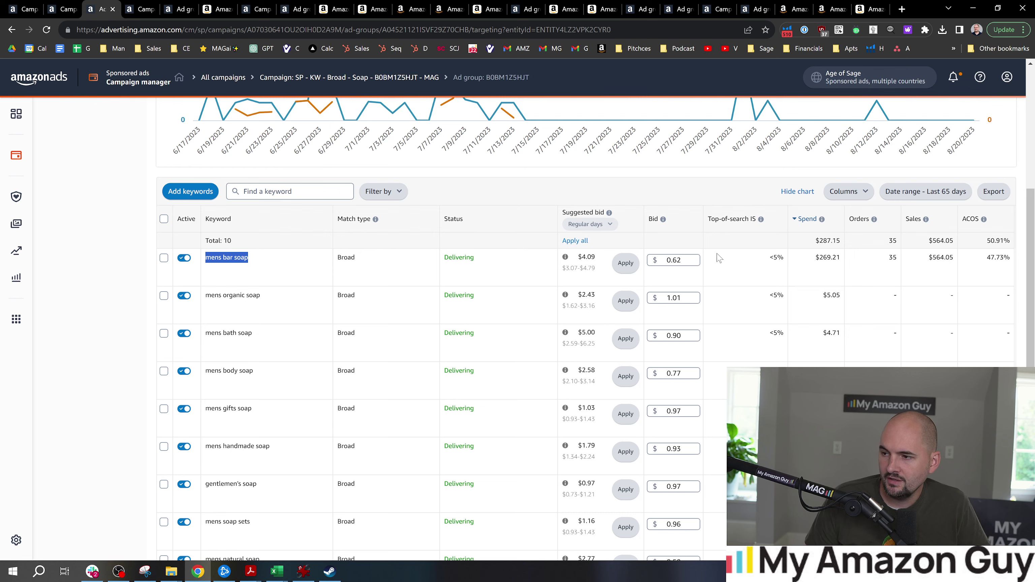
# Check the ad group for negative keywords and open its customer search terms report.
pyautogui.scroll(5, 161, 168)
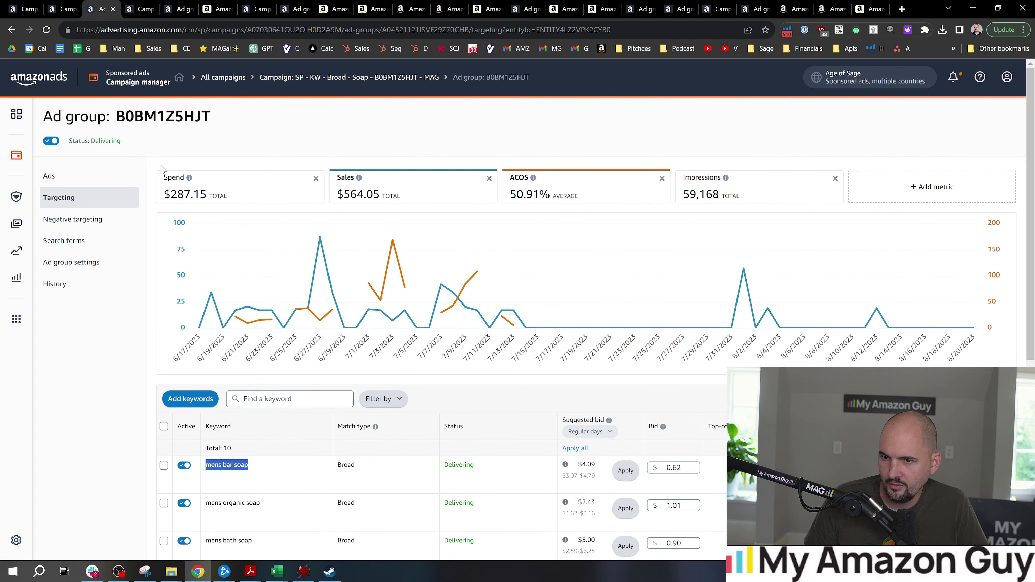
pyautogui.click(72, 241)
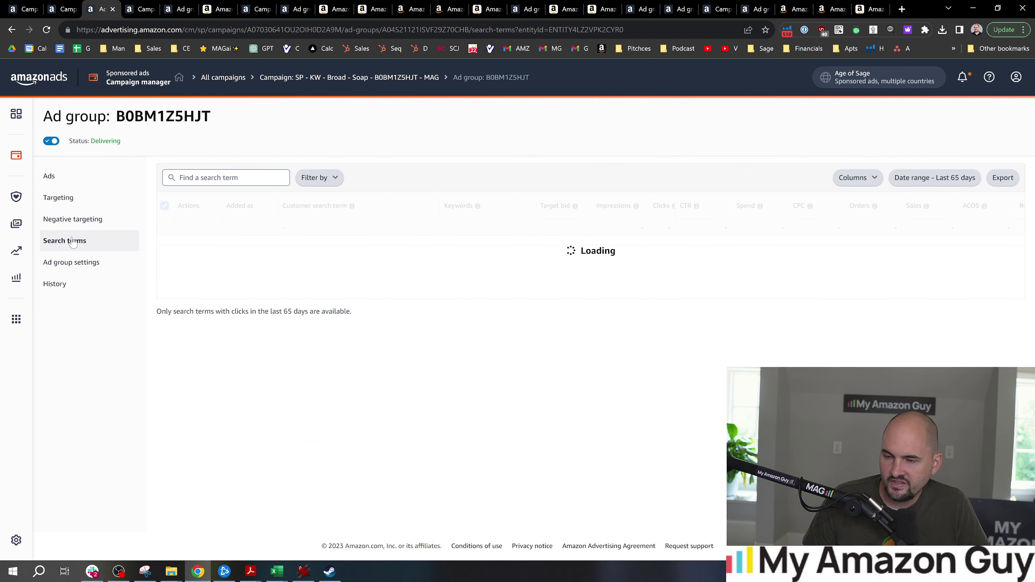
pyautogui.click(84, 222)
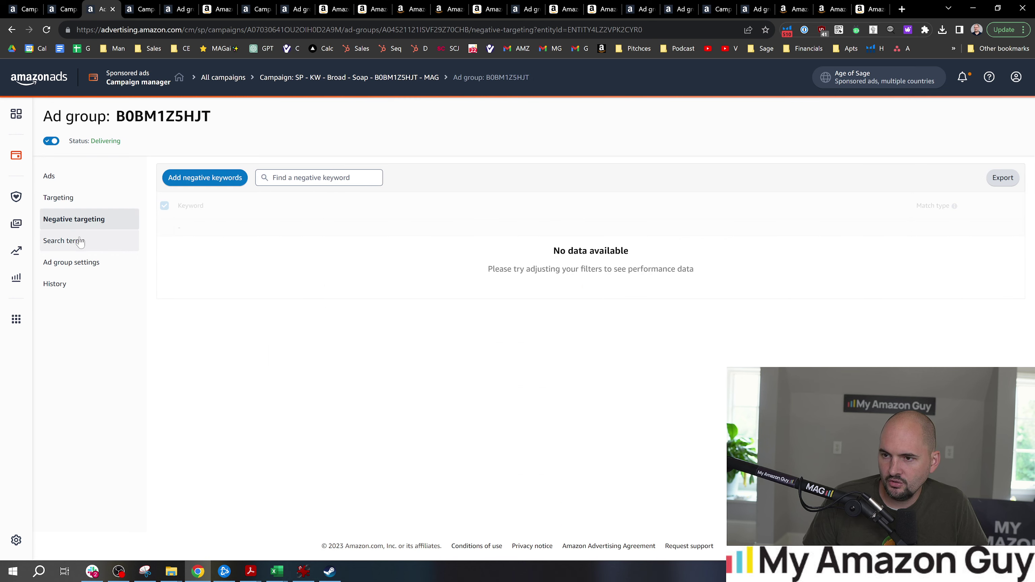
pyautogui.click(75, 240)
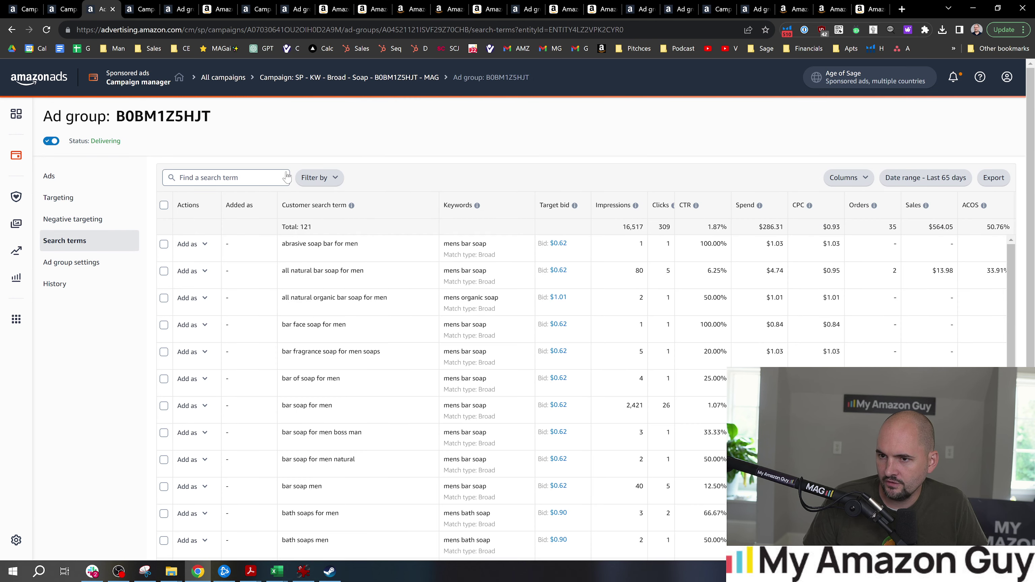
pyautogui.click(96, 222)
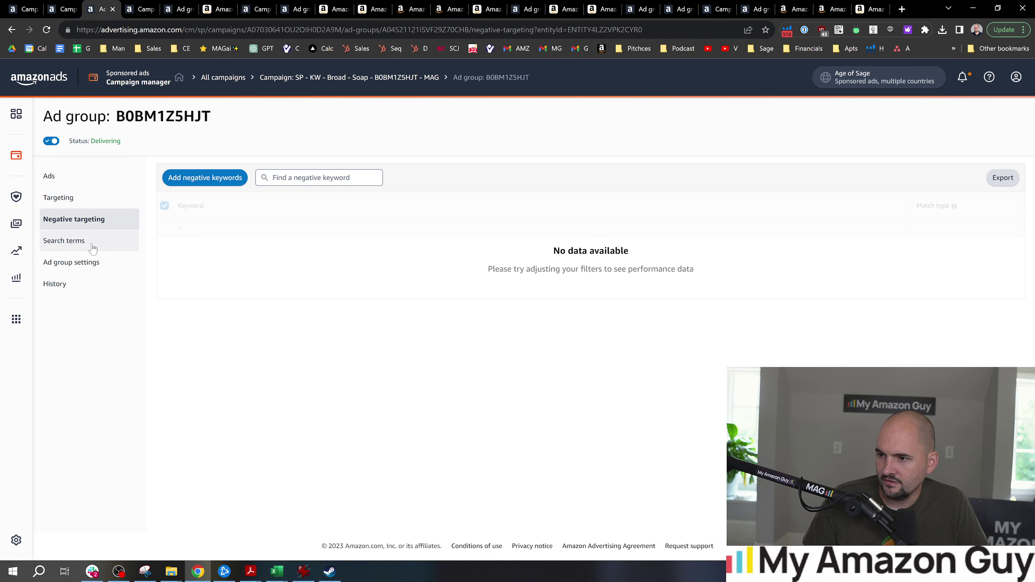
pyautogui.click(93, 243)
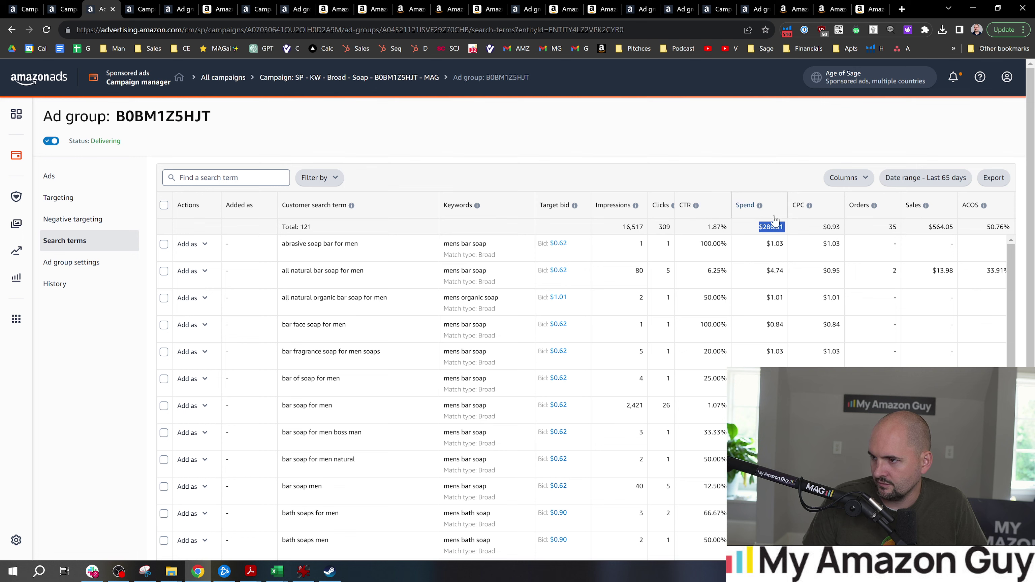
# Sort the customer search terms by highest spend and compare their orders, sales and ACOS, including "bar soap for men".
pyautogui.click(755, 210)
pyautogui.click(750, 209)
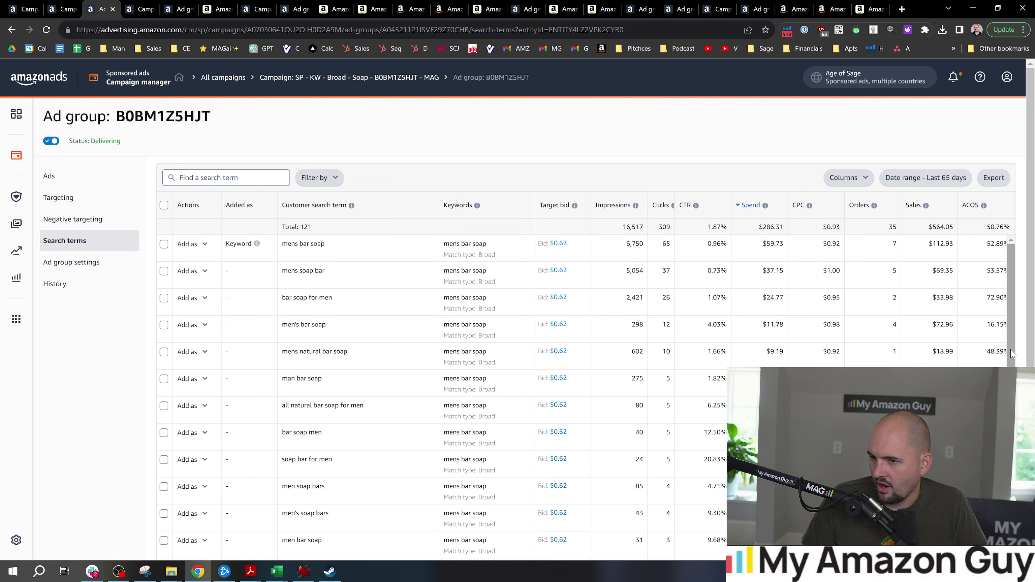
pyautogui.moveTo(356, 306); pyautogui.dragTo(286, 303)
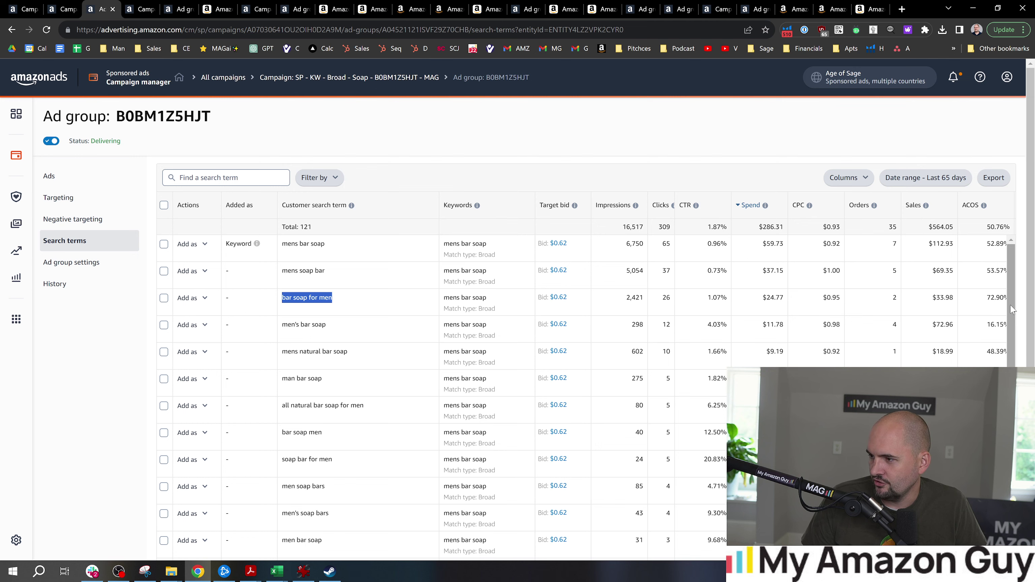
pyautogui.scroll(-6, 1011, 311)
pyautogui.scroll(6, 852, 306)
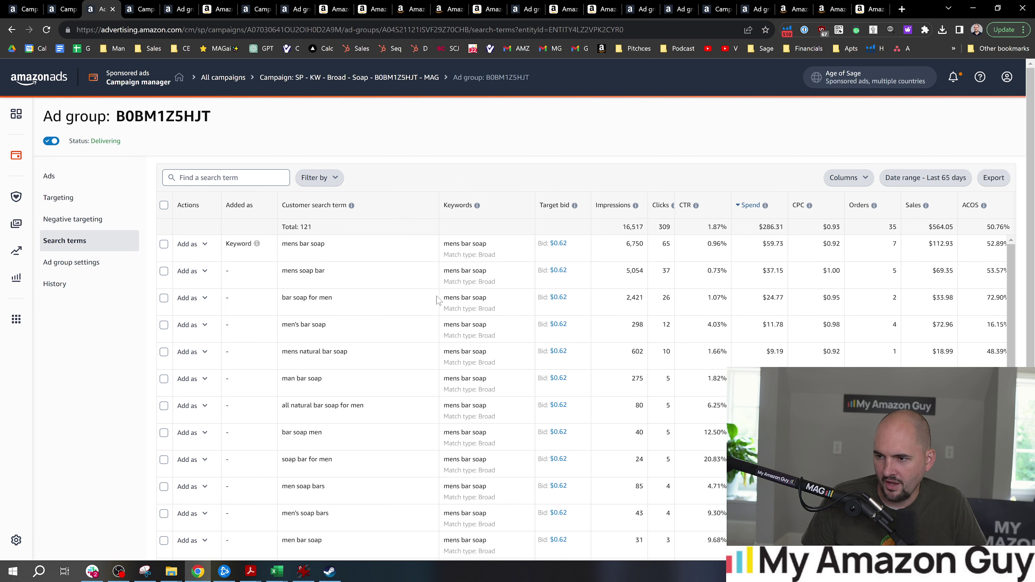
# Add the search term "bar soap for men" as a negative phrase and filter the search terms by that wording.
pyautogui.click(198, 302)
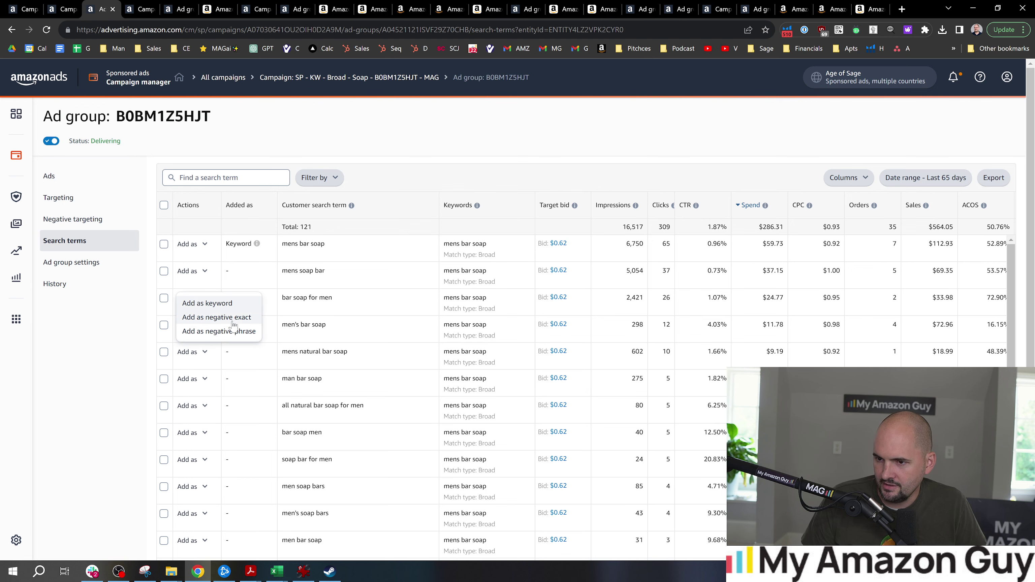
pyautogui.click(248, 332)
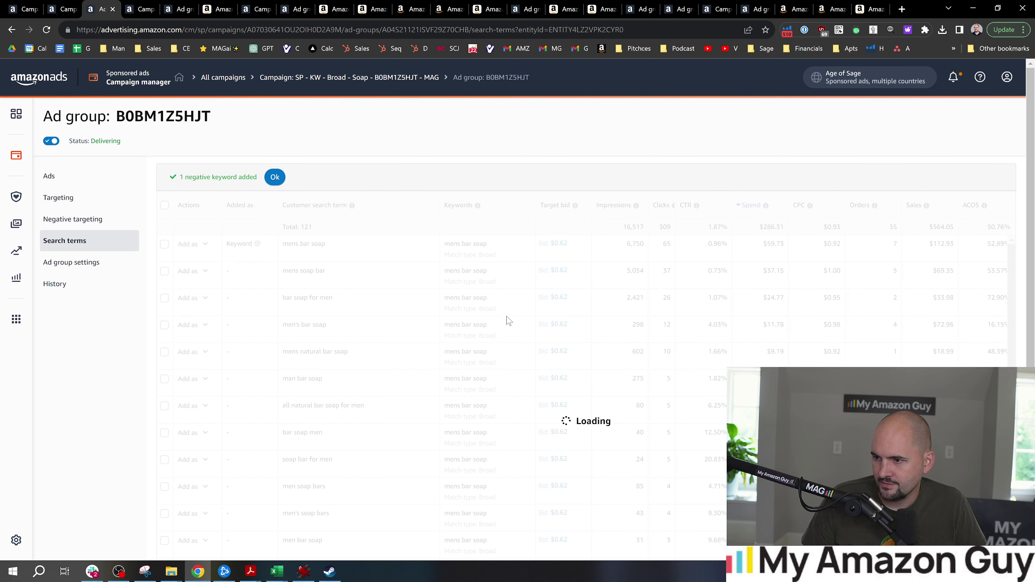
pyautogui.tripleClick(323, 298)
pyautogui.hotkey('ctrl', 'c')
pyautogui.click(275, 177)
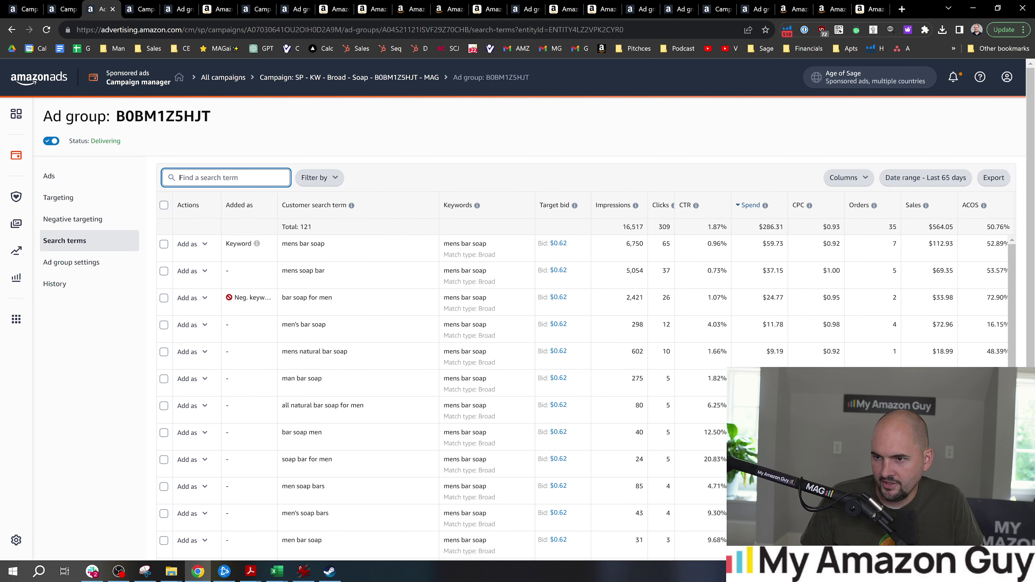
pyautogui.hotkey('ctrl', 'v')
pyautogui.press('Return')
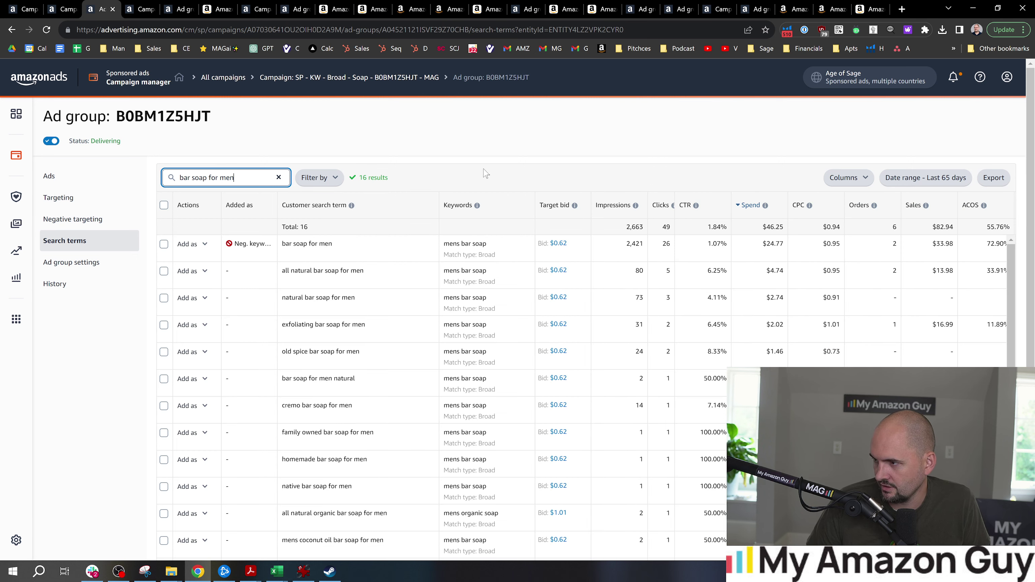
pyautogui.moveTo(253, 244)
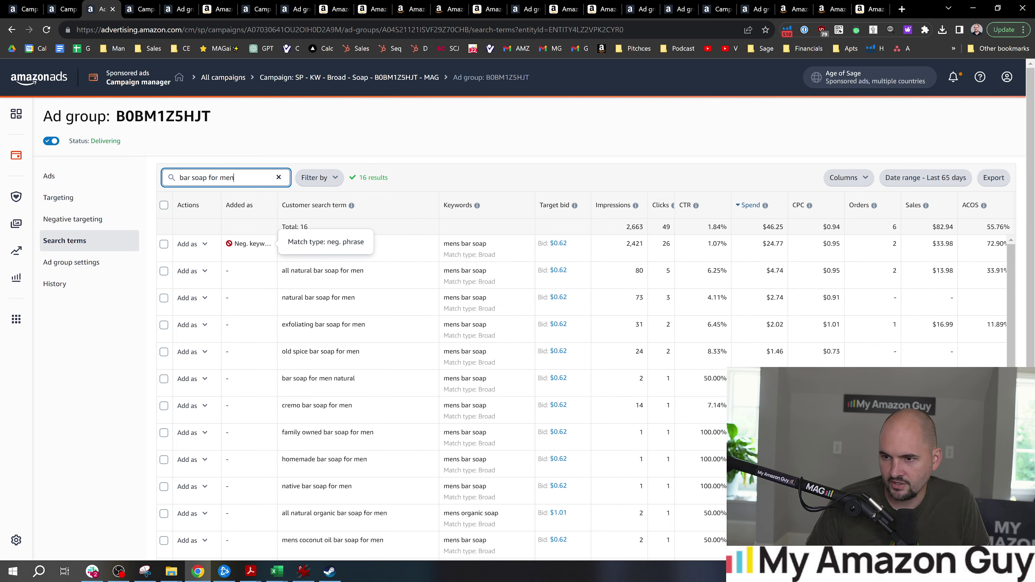
# Add "bar soap for men" as a negative exact keyword and archive its negative phrase entry in the ad group's negative targeting.
pyautogui.click(204, 244)
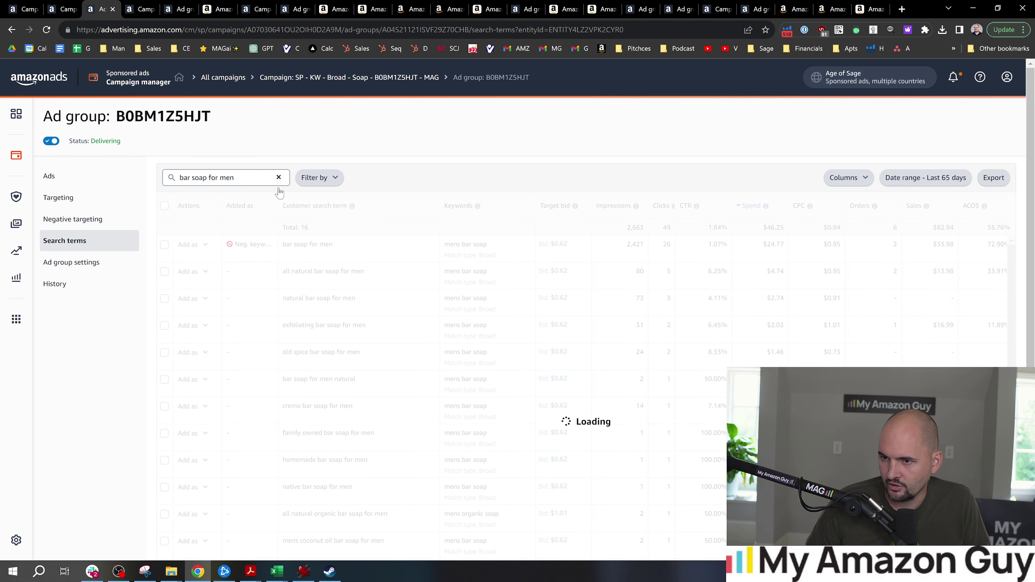
pyautogui.click(73, 219)
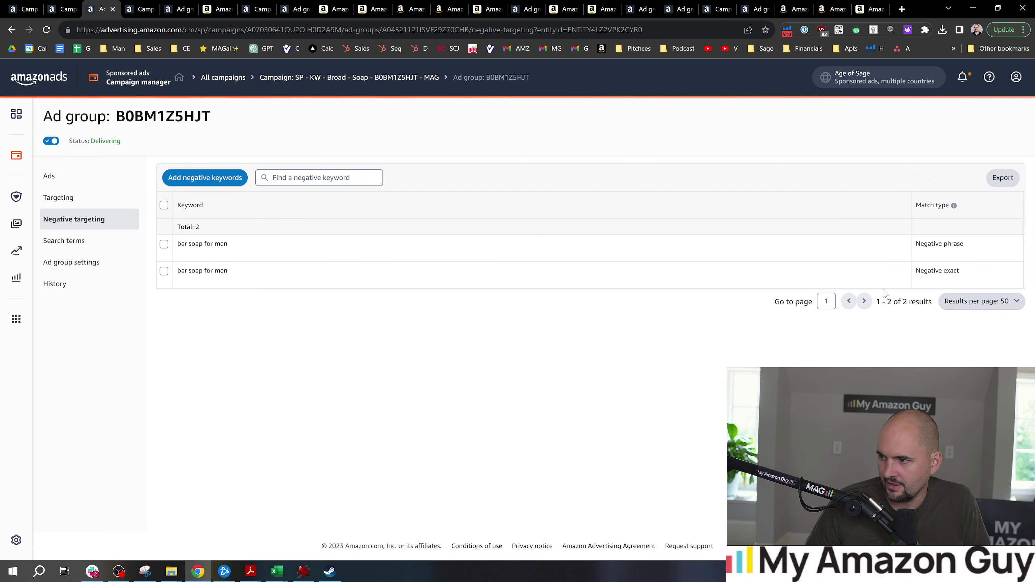
pyautogui.click(163, 245)
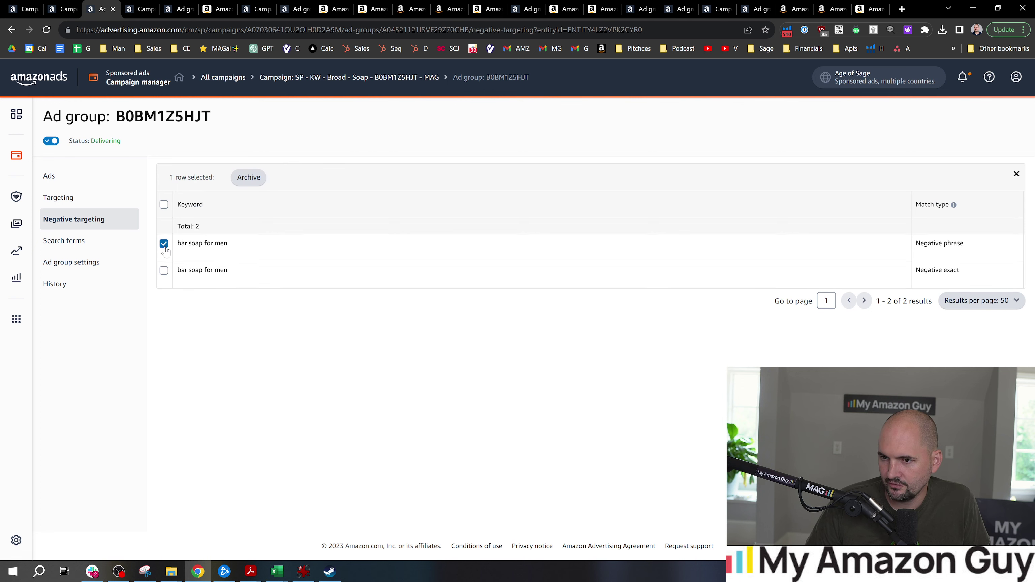
pyautogui.click(247, 177)
pyautogui.click(529, 178)
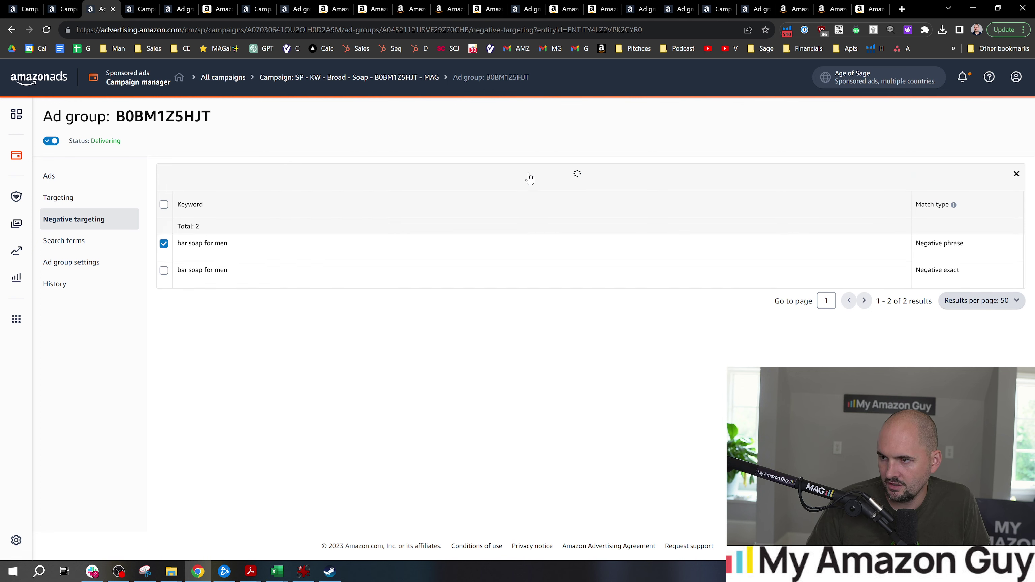
# Return to the ad group's search terms and clear the "bar soap for men" search.
pyautogui.click(65, 200)
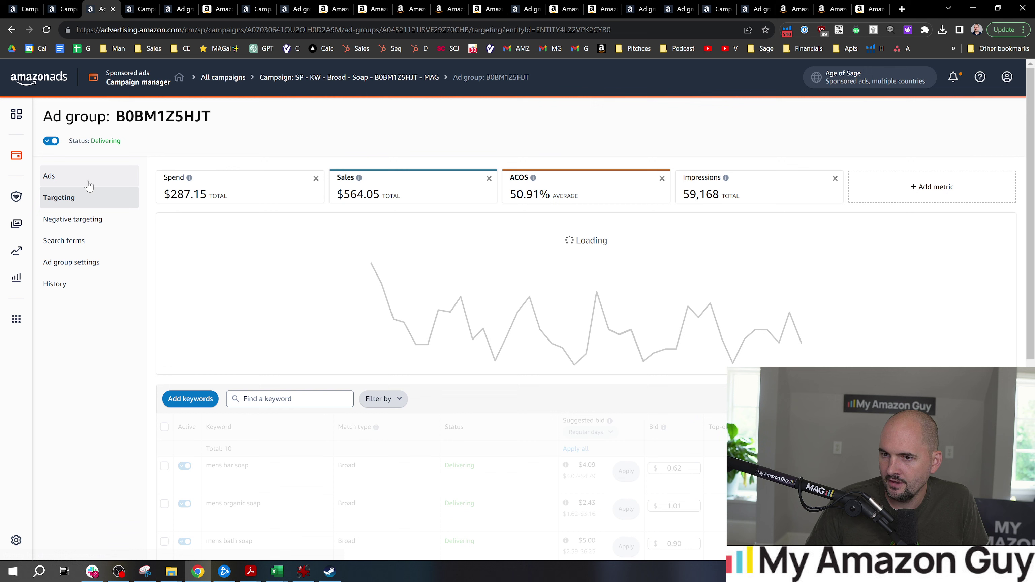
pyautogui.click(84, 241)
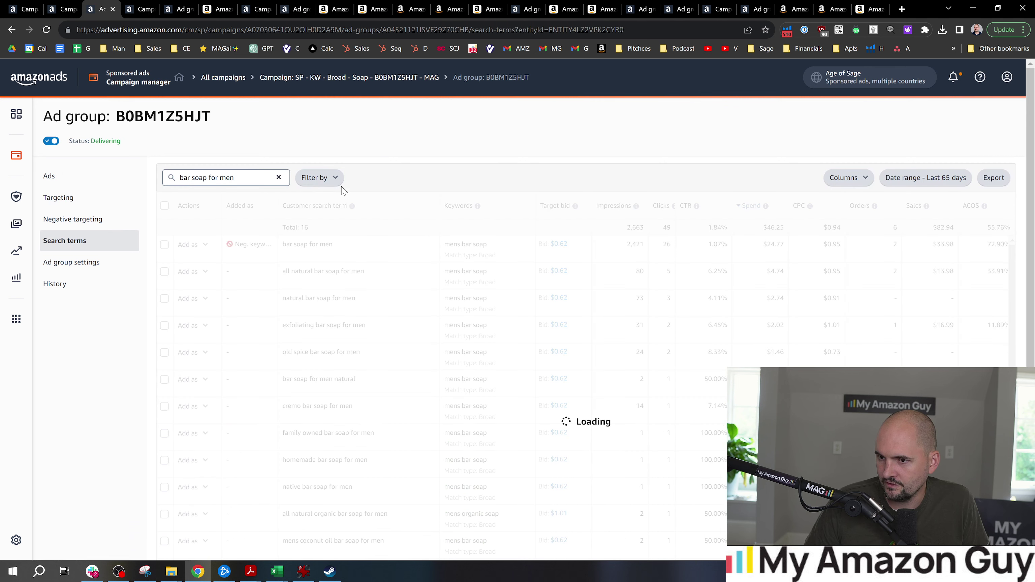
pyautogui.click(279, 178)
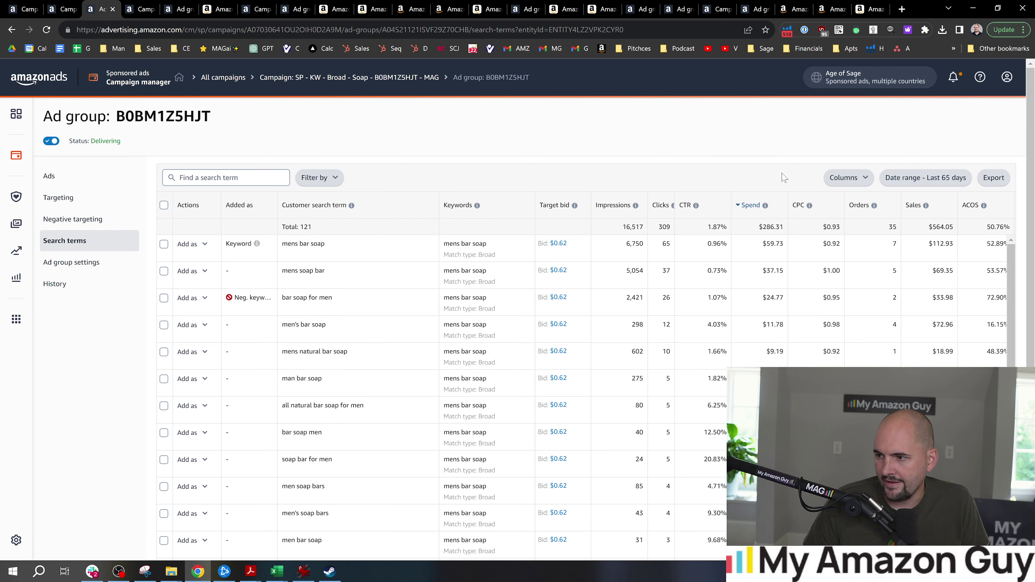
# Examine the ad group's total spend and the performance of its individual customer search terms.
pyautogui.moveTo(1011, 265); pyautogui.dragTo(981, 237)
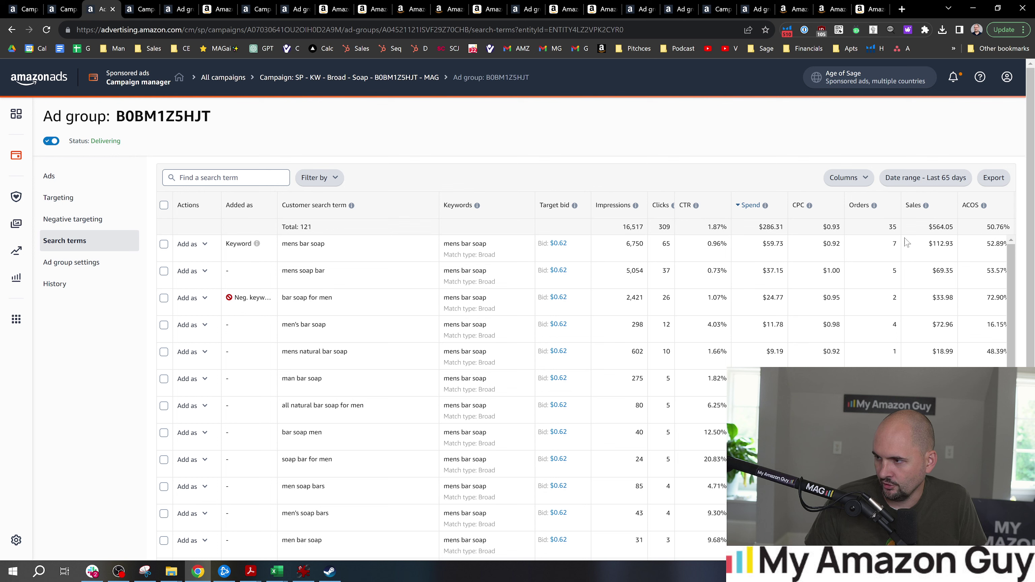
pyautogui.moveTo(740, 229); pyautogui.dragTo(784, 231)
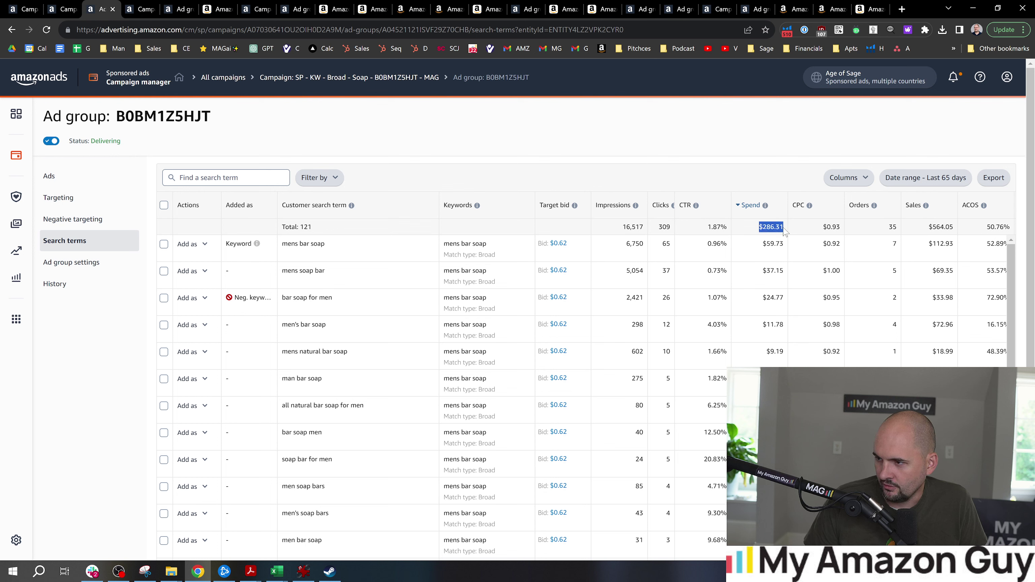
pyautogui.click(773, 175)
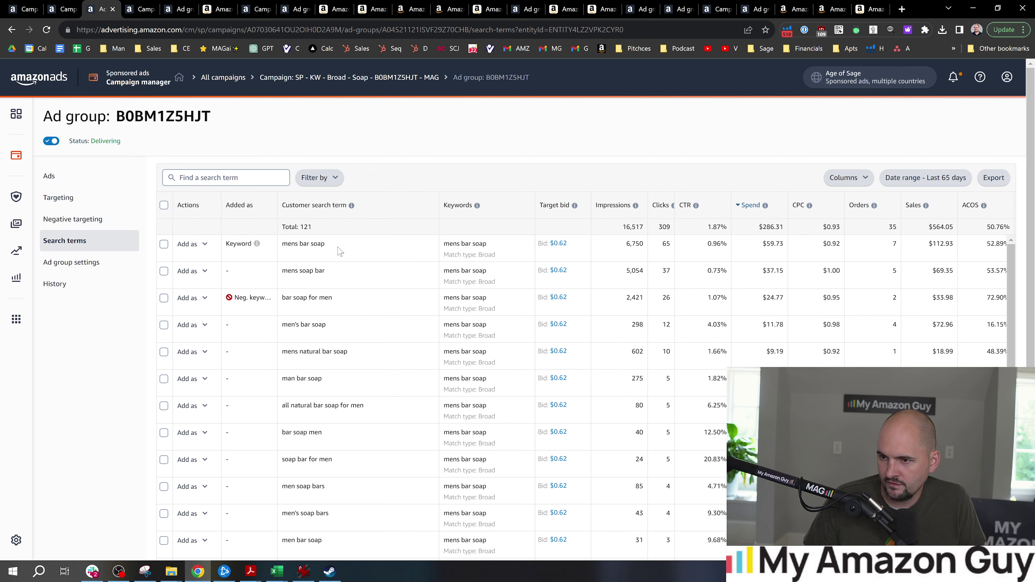
pyautogui.scroll(-3, 939, 340)
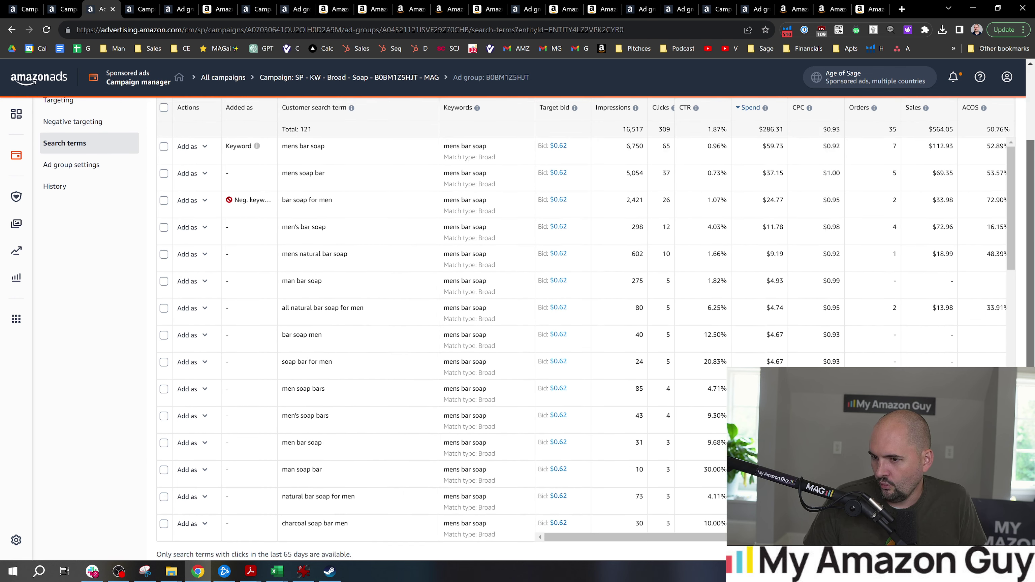
pyautogui.scroll(3, 587, 286)
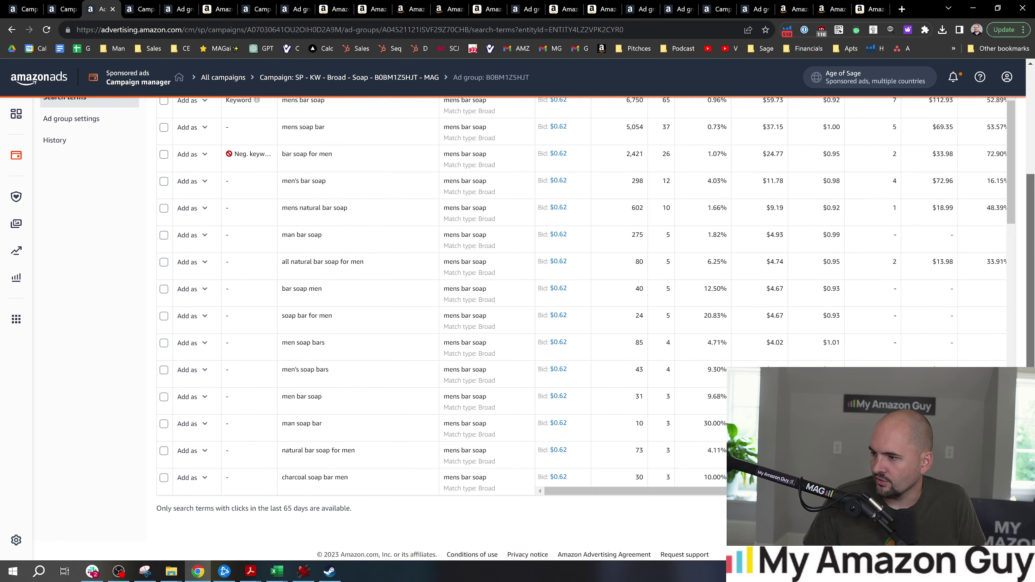
pyautogui.scroll(1, 384, 233)
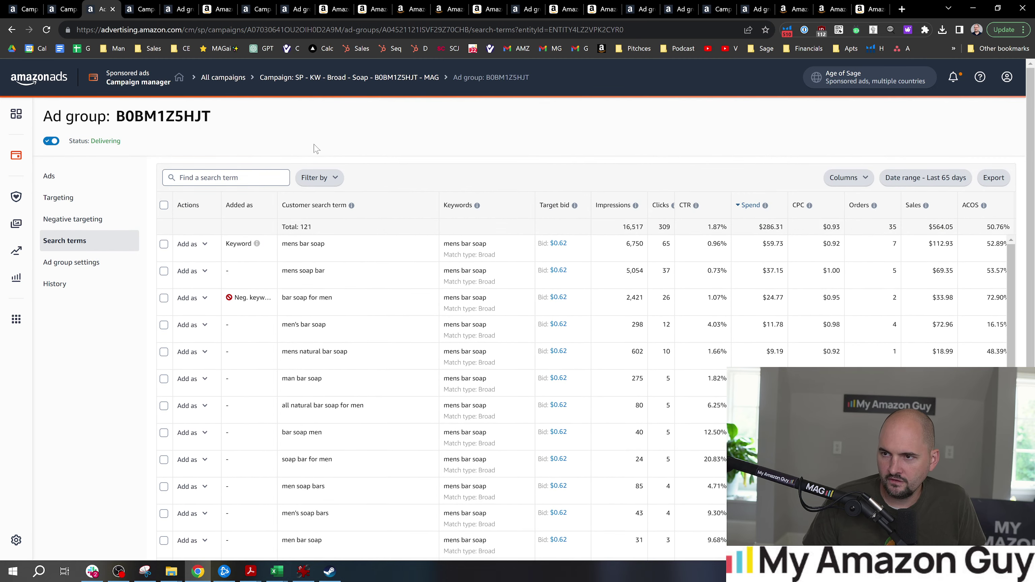
# Review the campaigns advertising the "good & evil" soap and open the ad group of the SP - ASIN - COMP - Dr. Squatch Parent 3 campaign.
pyautogui.click(67, 5)
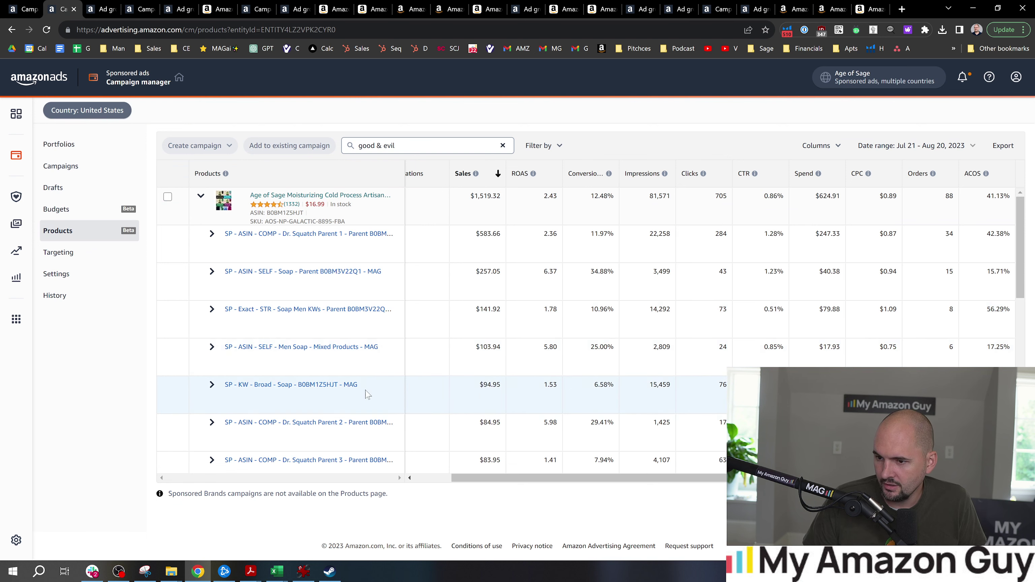
pyautogui.scroll(-3, 365, 396)
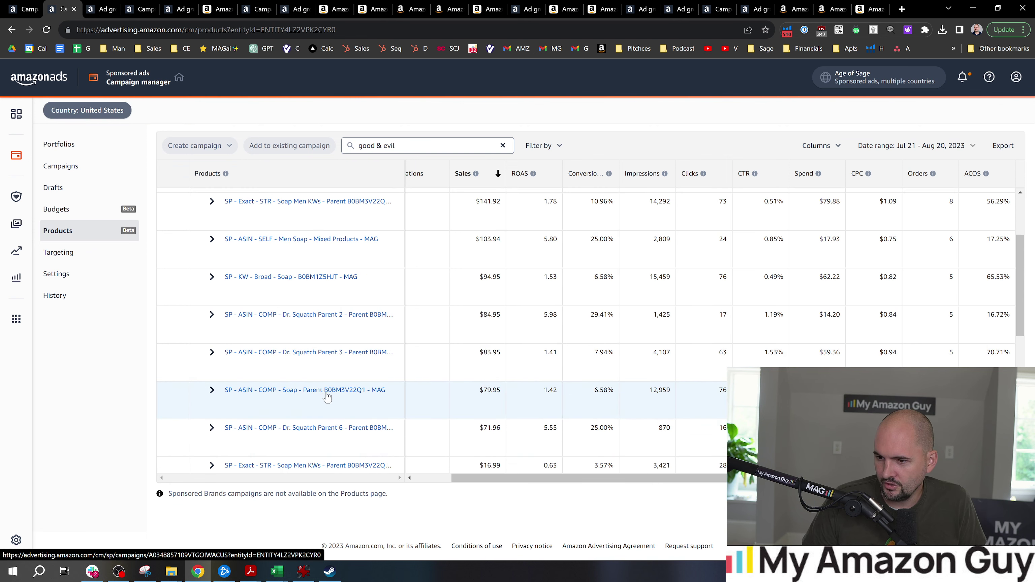
pyautogui.scroll(-3, 342, 391)
pyautogui.scroll(2, 310, 359)
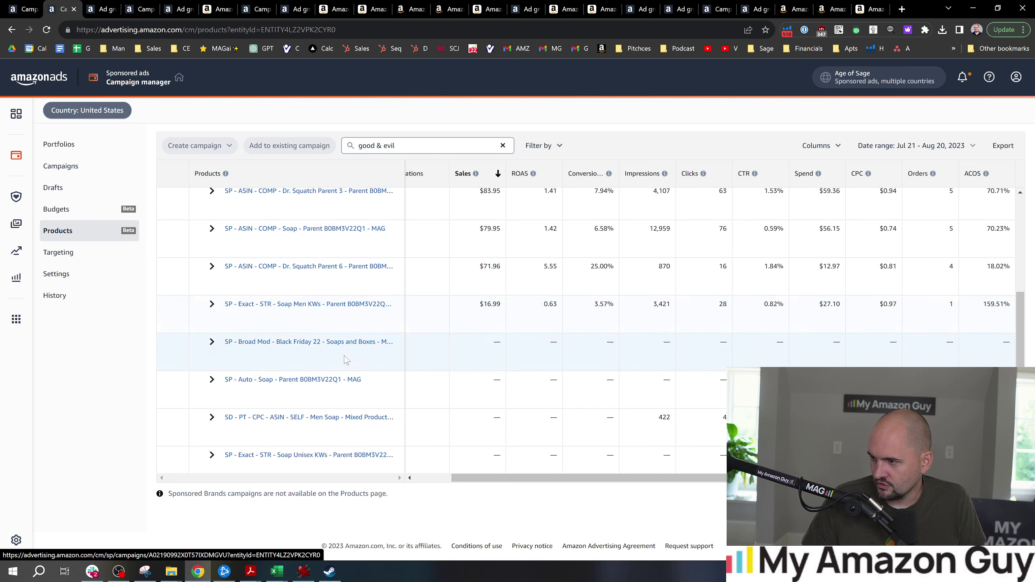
pyautogui.scroll(5, 284, 353)
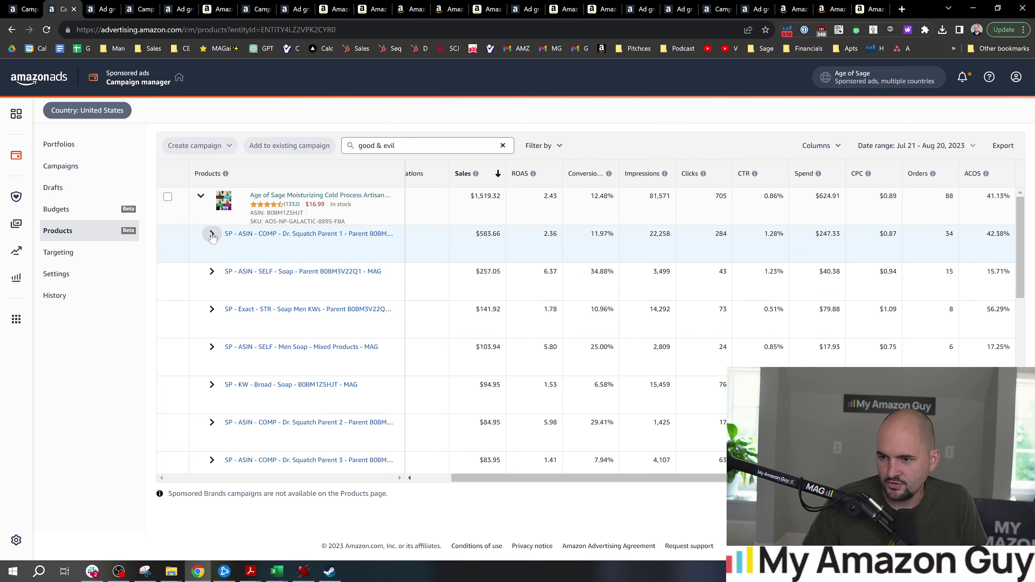
pyautogui.scroll(-4, 244, 266)
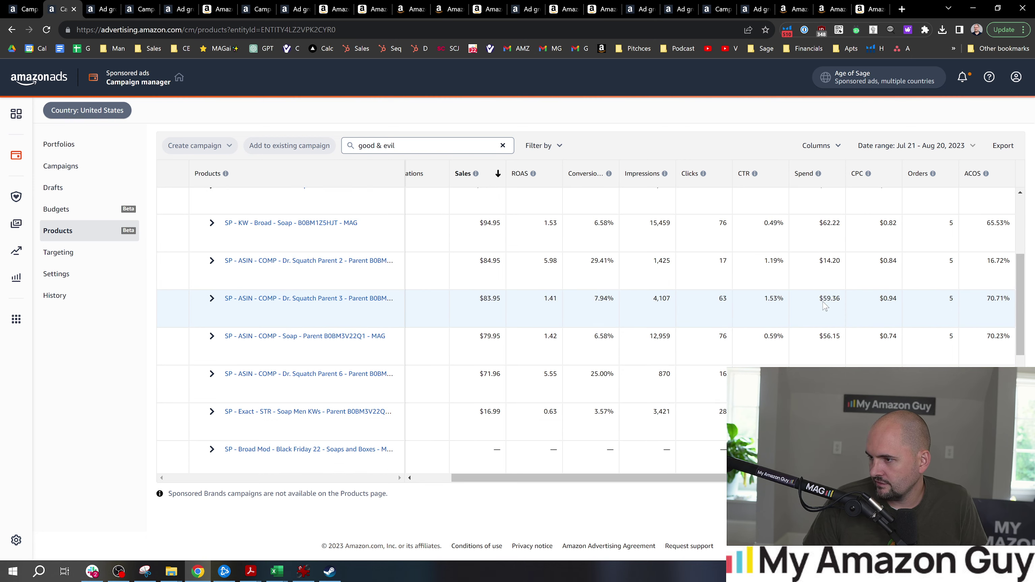
pyautogui.click(212, 299)
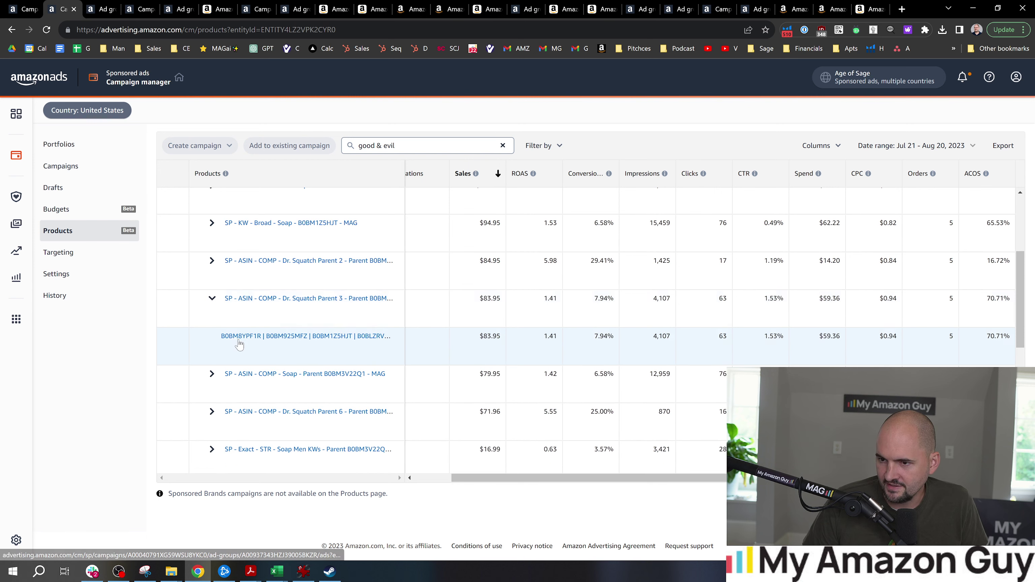
pyautogui.click(241, 339)
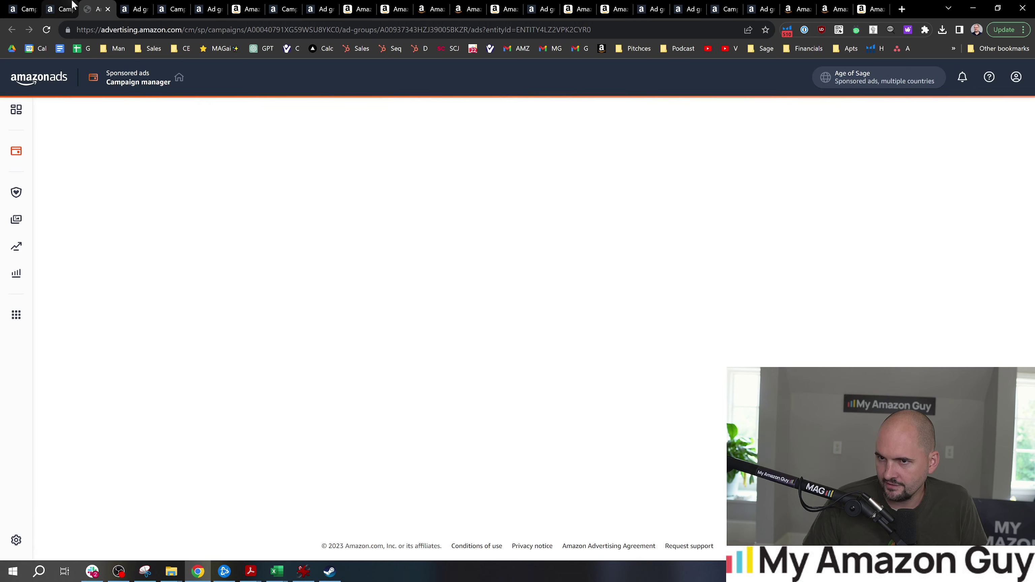
# Pause the 4pk Good & Evil soap ad, ASIN B0BM1Z5HJT, in this ad group.
pyautogui.scroll(-4, 405, 204)
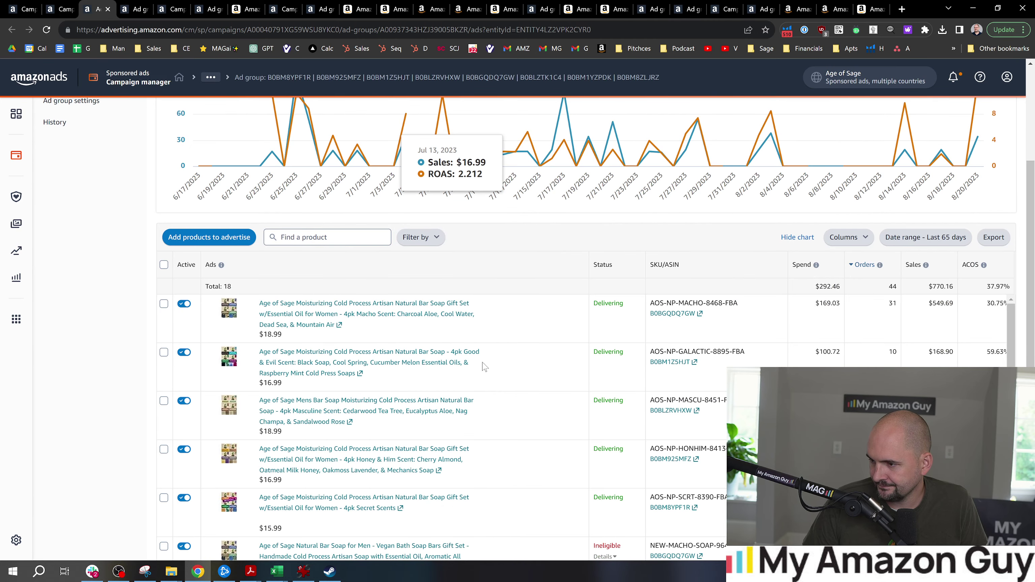
pyautogui.scroll(1, 433, 341)
pyautogui.scroll(2, 420, 371)
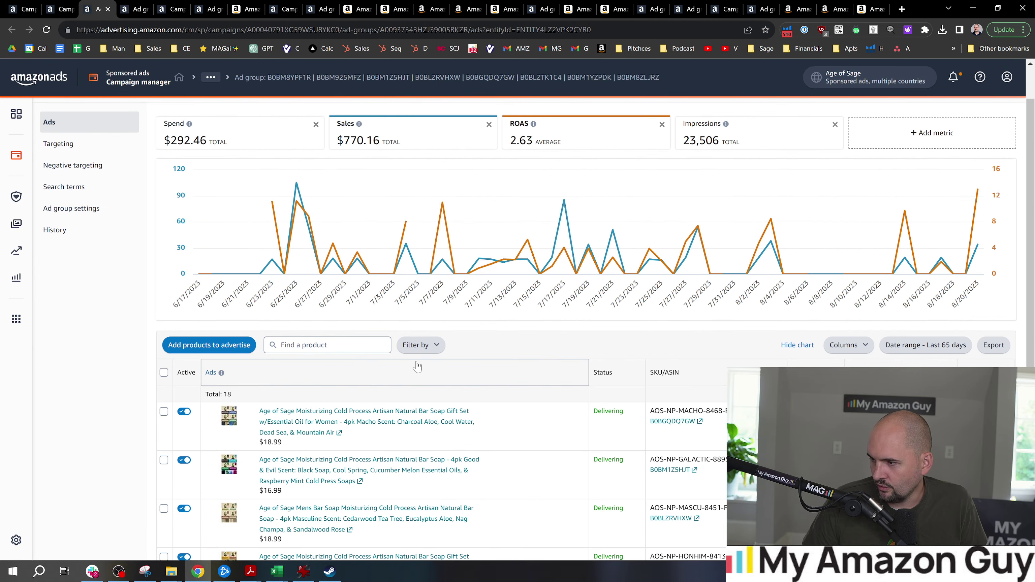
pyautogui.scroll(-3, 417, 366)
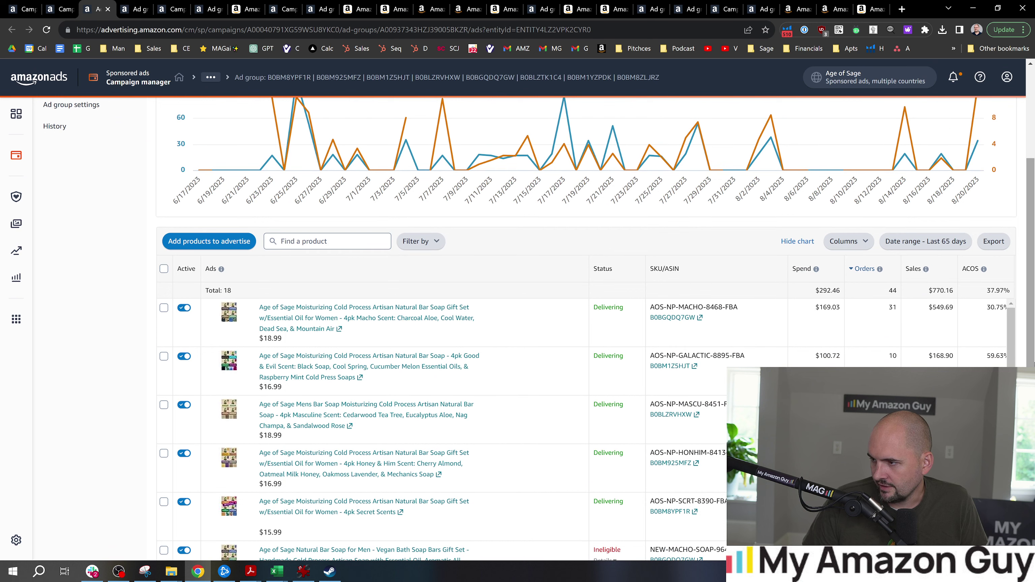
pyautogui.click(186, 359)
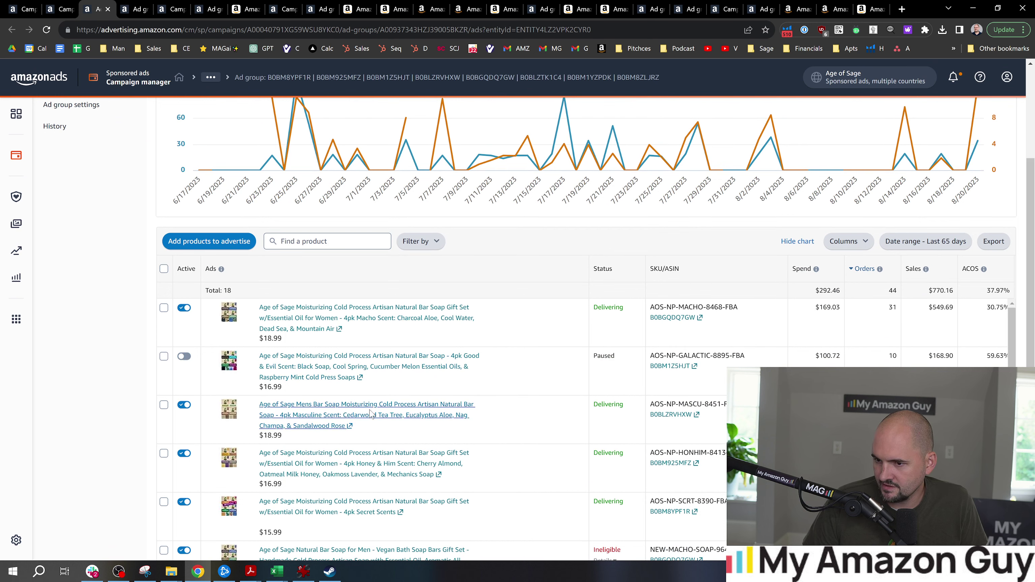
pyautogui.scroll(-5, 433, 454)
pyautogui.scroll(10, 433, 454)
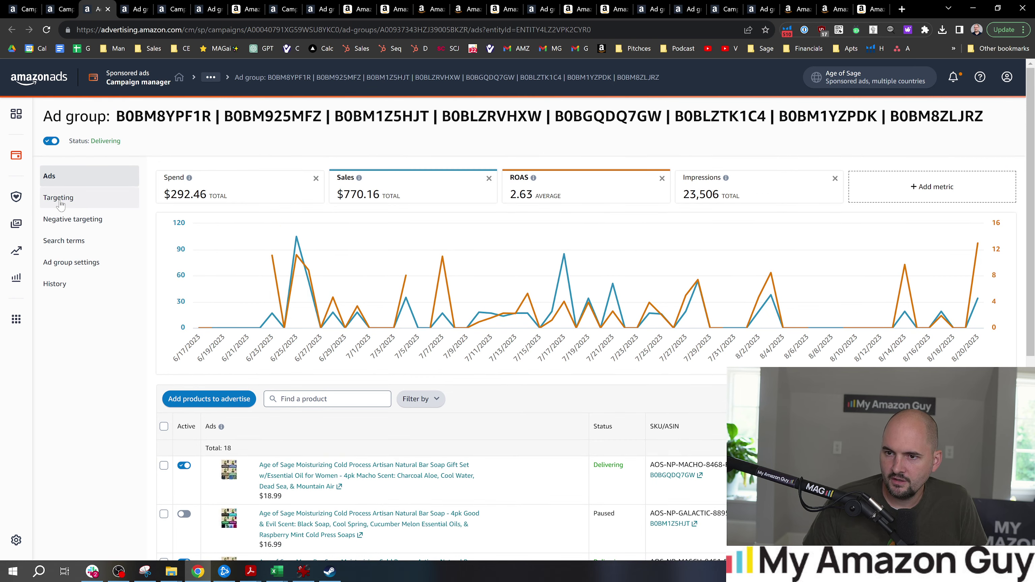
# Go back to the Campaign manager's campaign list and start a new Sponsored Products campaign.
pyautogui.click(76, 6)
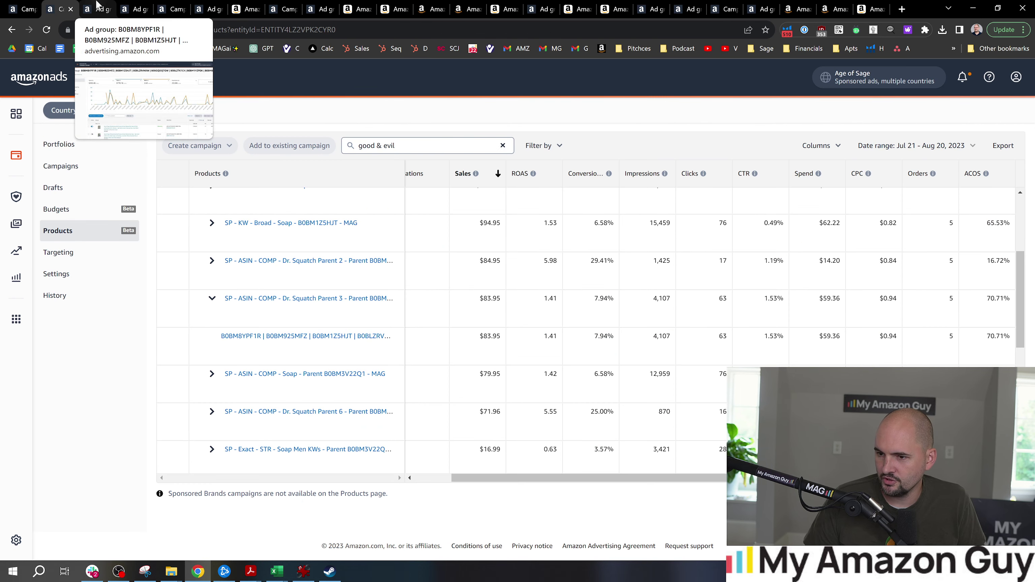
pyautogui.click(105, 6)
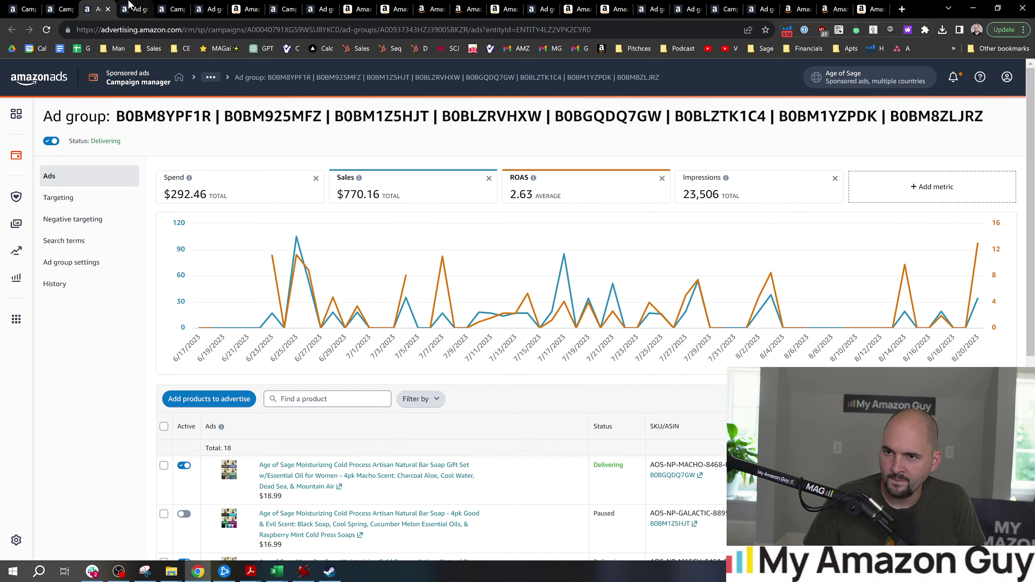
pyautogui.click(39, 5)
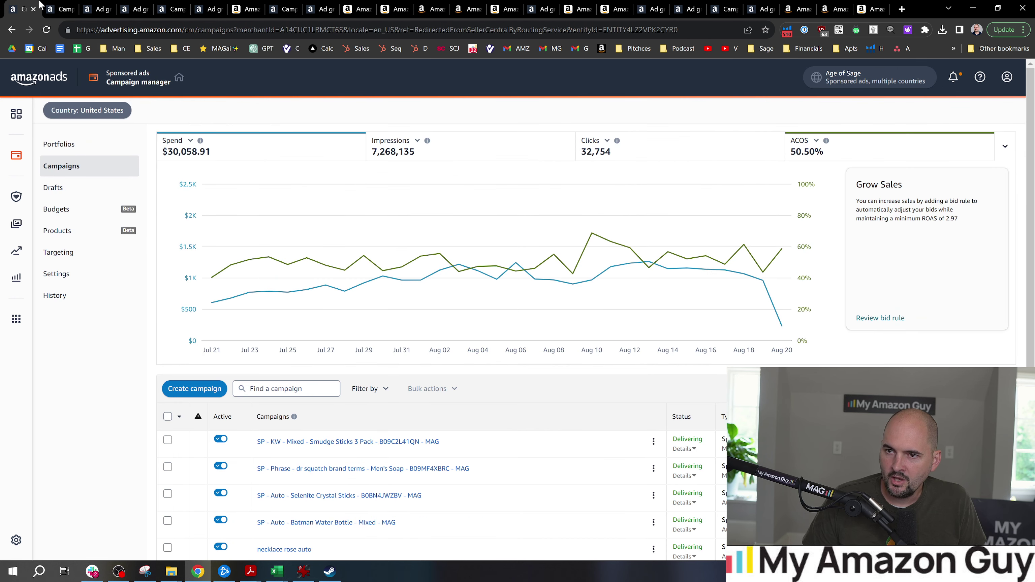
pyautogui.click(195, 387)
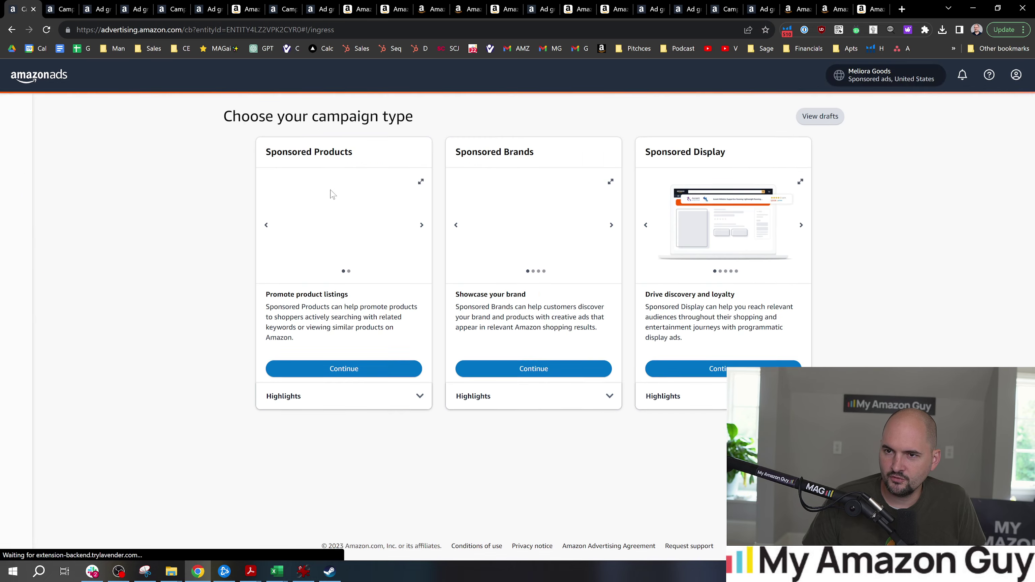
pyautogui.click(352, 407)
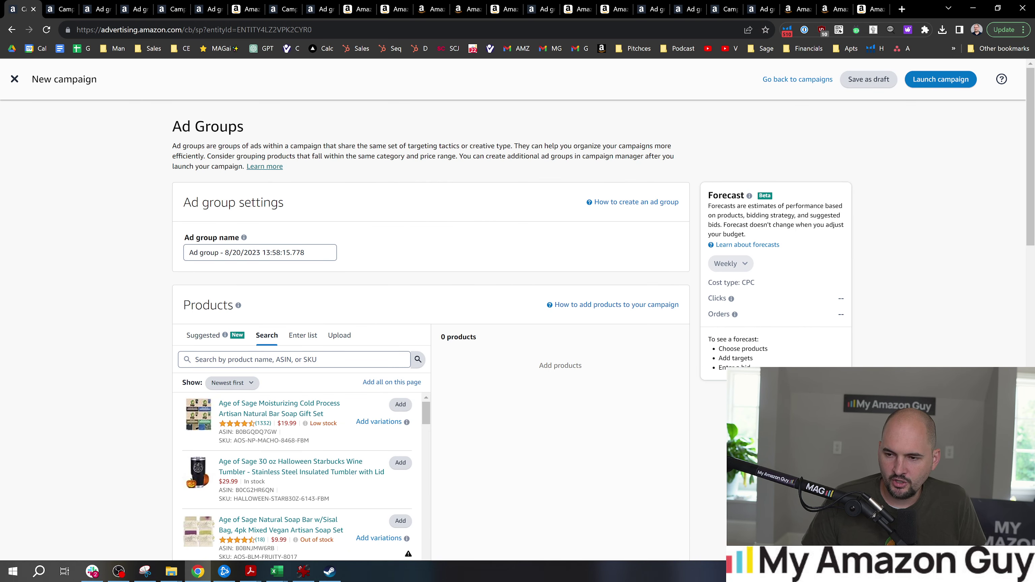
pyautogui.click(327, 253)
pyautogui.hotkey('ctrl', 'a')
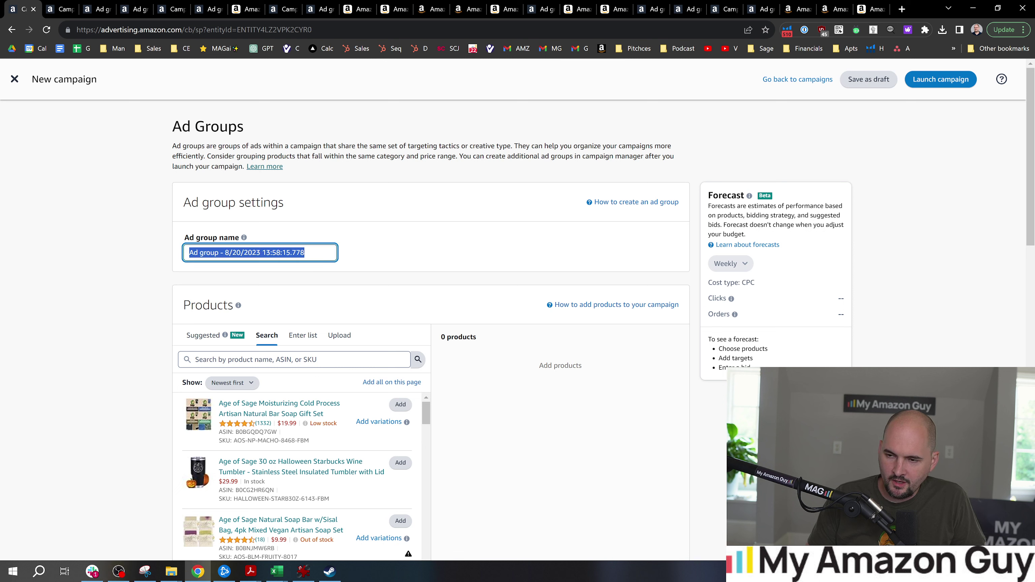
pyautogui.write('Good & Ev')
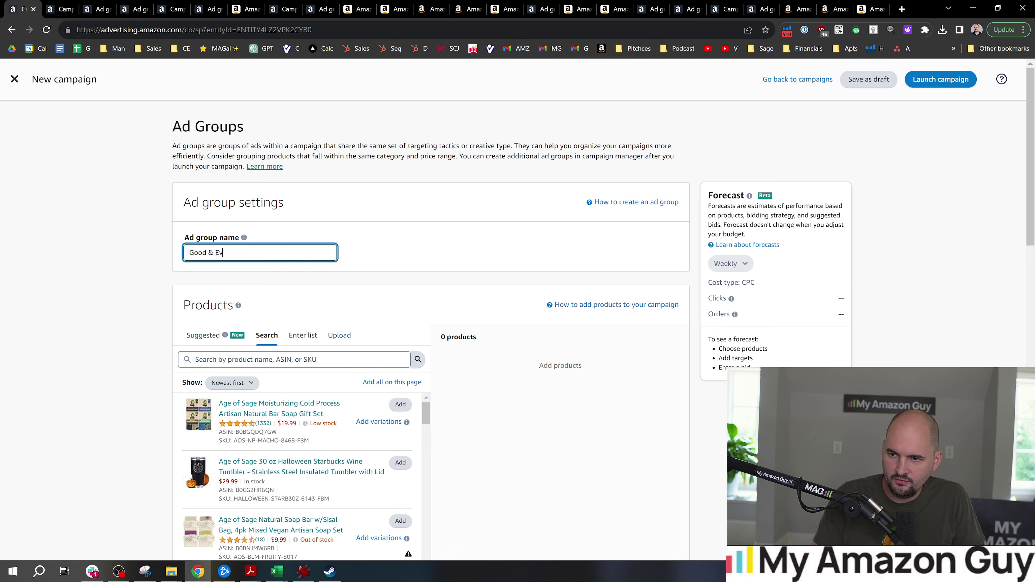
pyautogui.write('il')
pyautogui.hotkey('ctrl', 'a')
pyautogui.write('c')
pyautogui.click(272, 361)
pyautogui.write('bar soap for men')
pyautogui.press('Return')
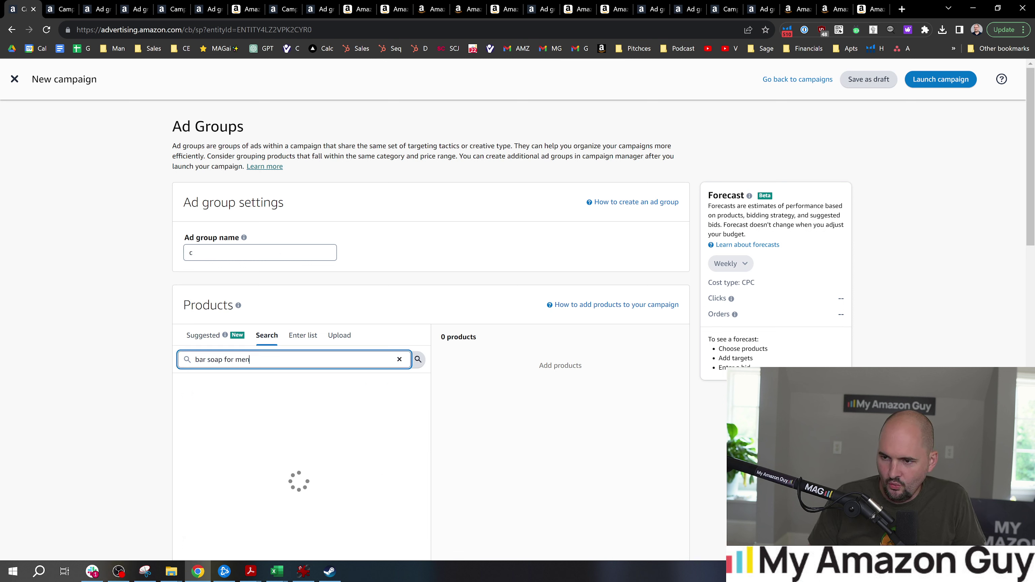
pyautogui.hotkey('ctrl', 'a')
pyautogui.click(287, 235)
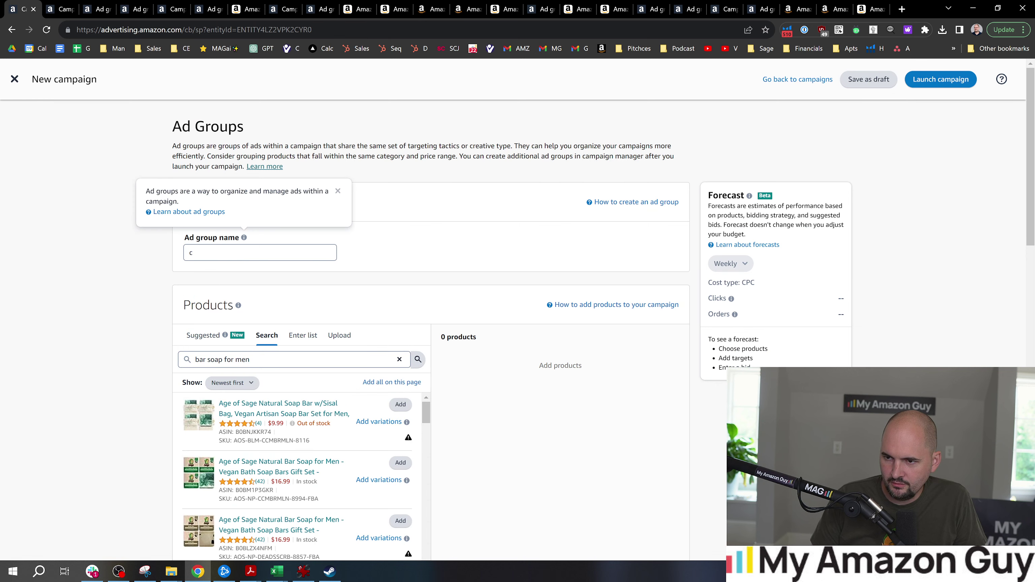
# Name the ad group "Good & Evil" and search the products for the same name.
pyautogui.click(277, 253)
pyautogui.hotkey('ctrl', 'a')
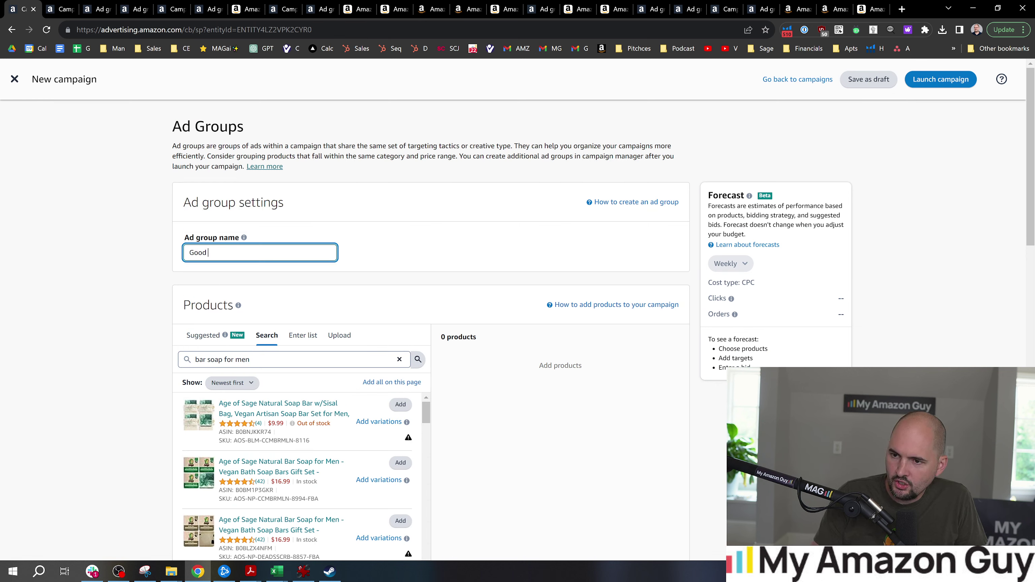
pyautogui.write('Good & Evil')
pyautogui.hotkey('ctrl', 'a')
pyautogui.hotkey('ctrl', 'c')
pyautogui.click(343, 359)
pyautogui.hotkey('ctrl', 'a')
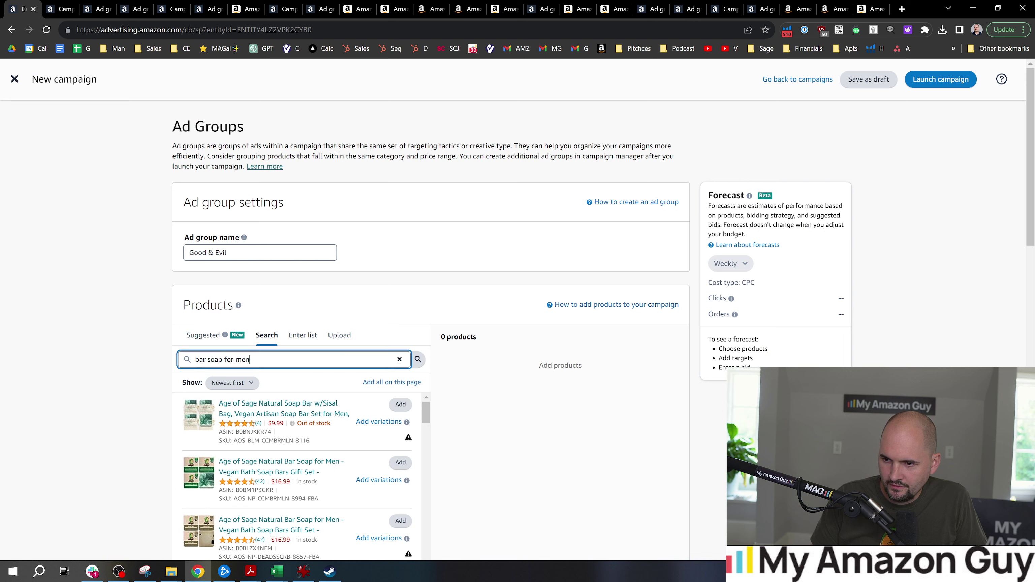
pyautogui.hotkey('ctrl', 'v')
pyautogui.press('Return')
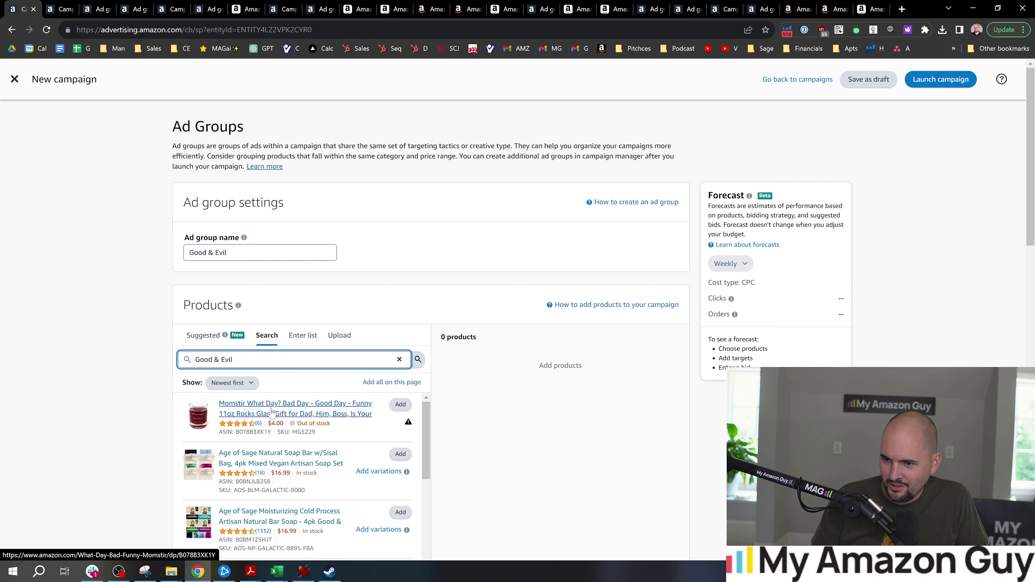
# Add both the FBA and FBM listings of the 4pk Good & Evil soap, ASIN B0BM1Z5HJT, to the ad group.
pyautogui.scroll(-1, 354, 444)
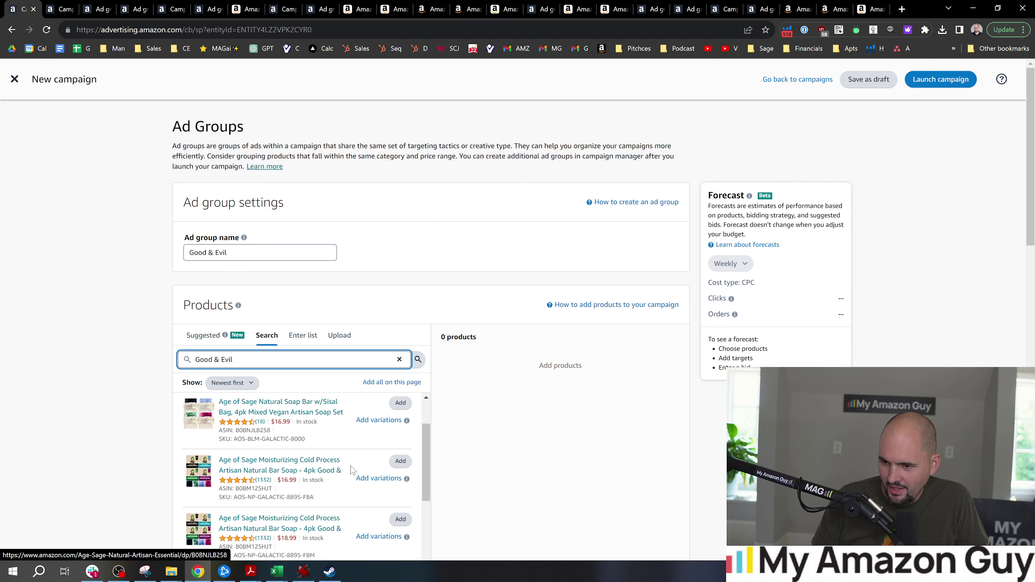
pyautogui.click(407, 462)
pyautogui.scroll(-1, 407, 463)
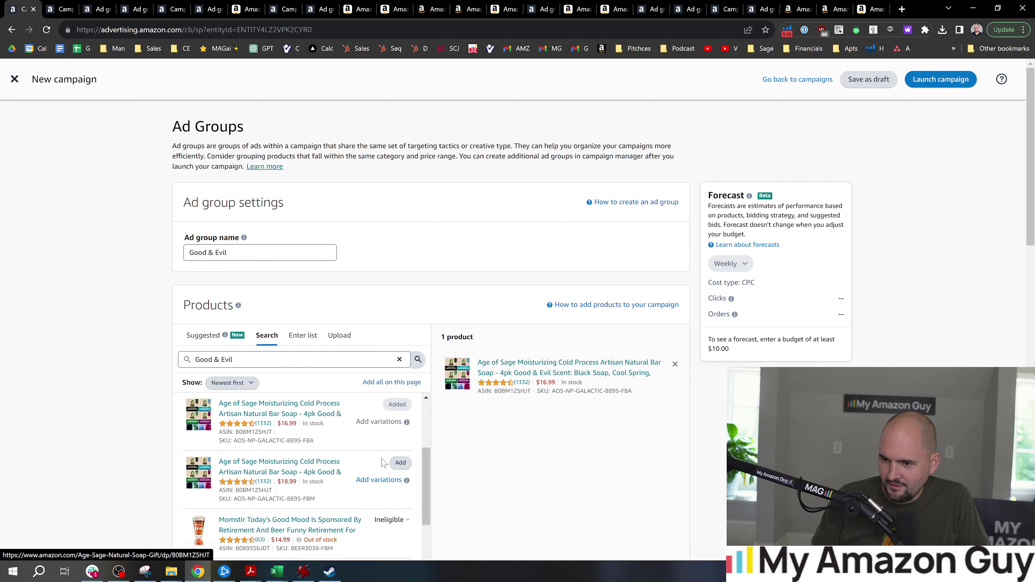
pyautogui.click(407, 462)
# Switch the ad group from automatic to manual targeting.
pyautogui.scroll(-2, 495, 463)
pyautogui.scroll(-6, 526, 354)
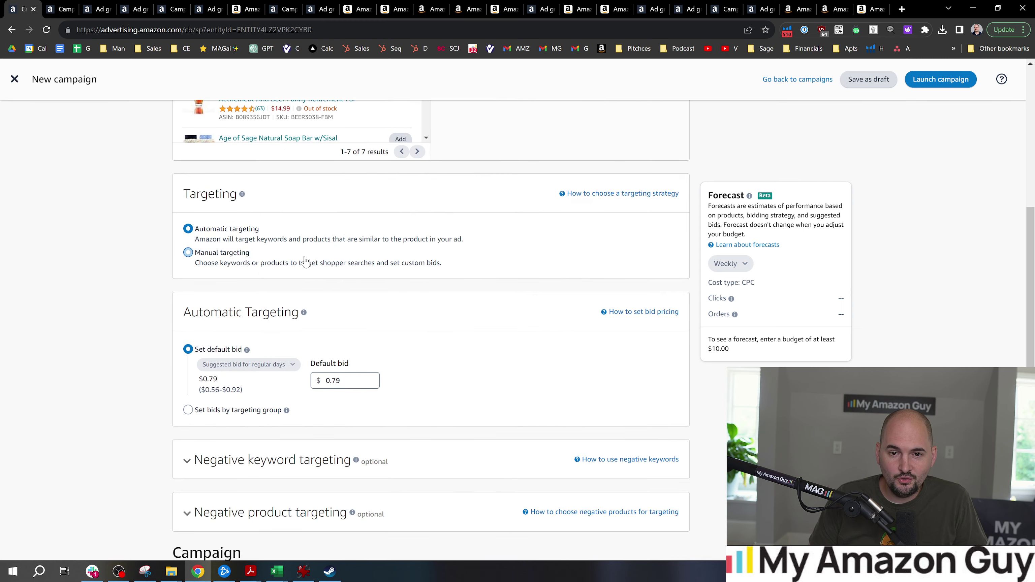
pyautogui.click(205, 263)
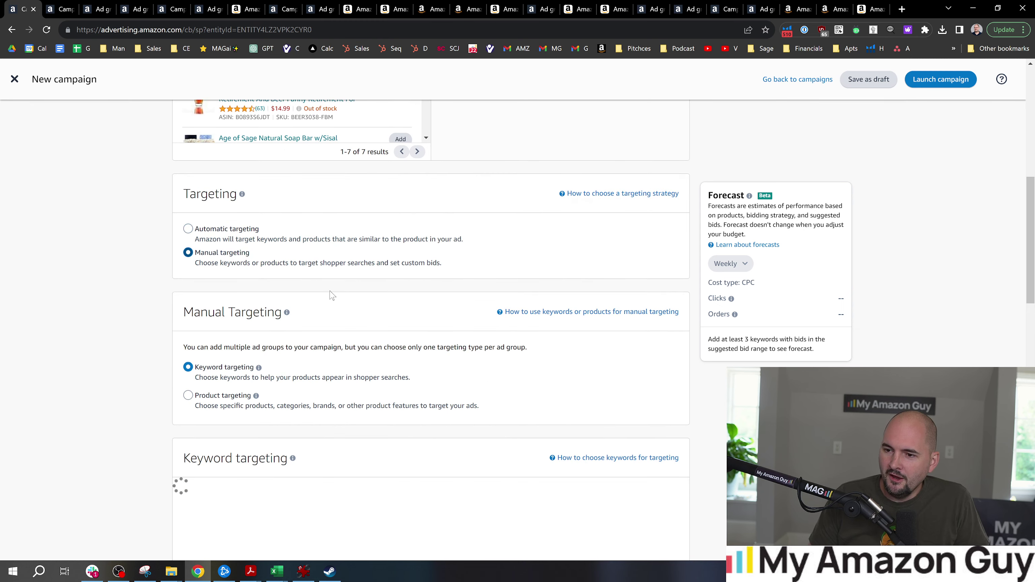
# Examine the suggested keywords with their match types and suggested bids under keyword targeting.
pyautogui.scroll(-2, 333, 295)
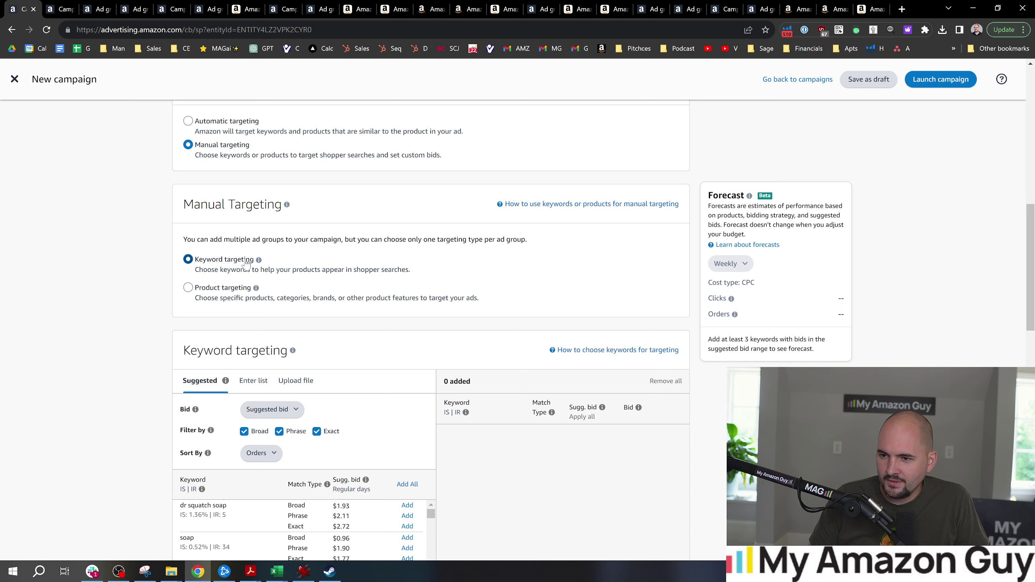
pyautogui.scroll(-3, 247, 264)
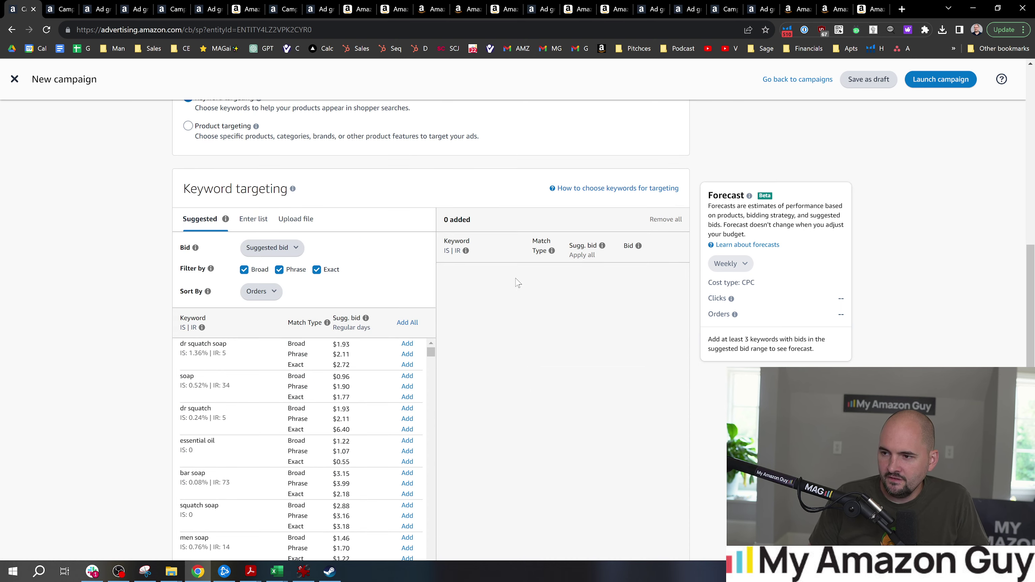
pyautogui.scroll(-2, 235, 243)
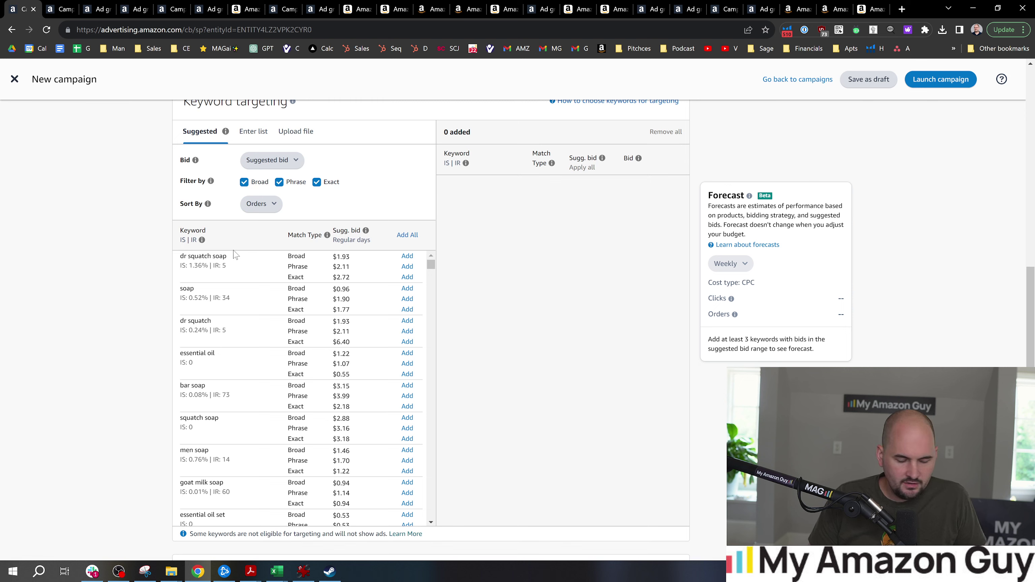
pyautogui.moveTo(235, 255); pyautogui.dragTo(172, 254)
pyautogui.click(90, 292)
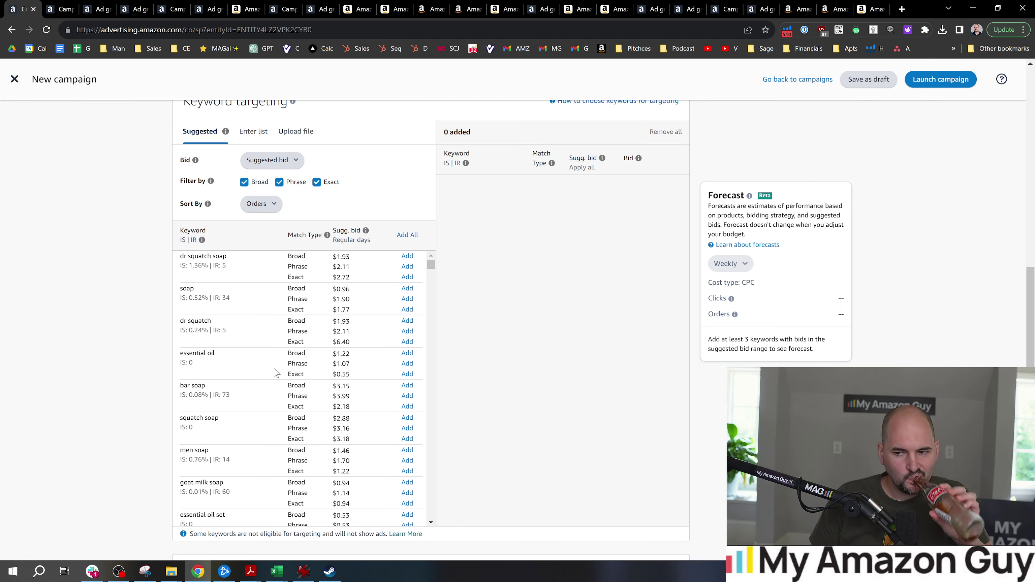
pyautogui.scroll(-2, 274, 372)
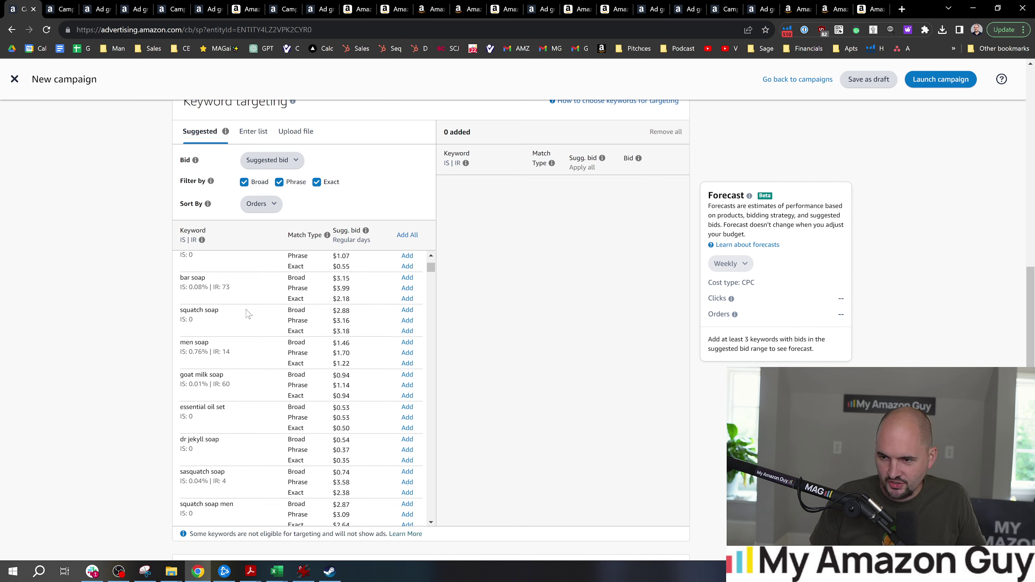
pyautogui.scroll(-2, 291, 368)
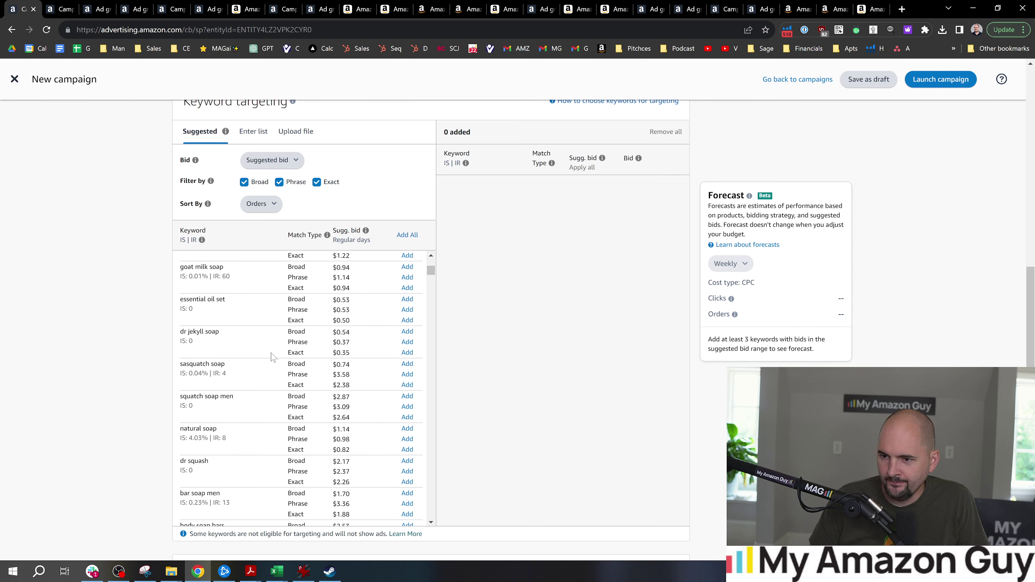
pyautogui.scroll(-2, 272, 356)
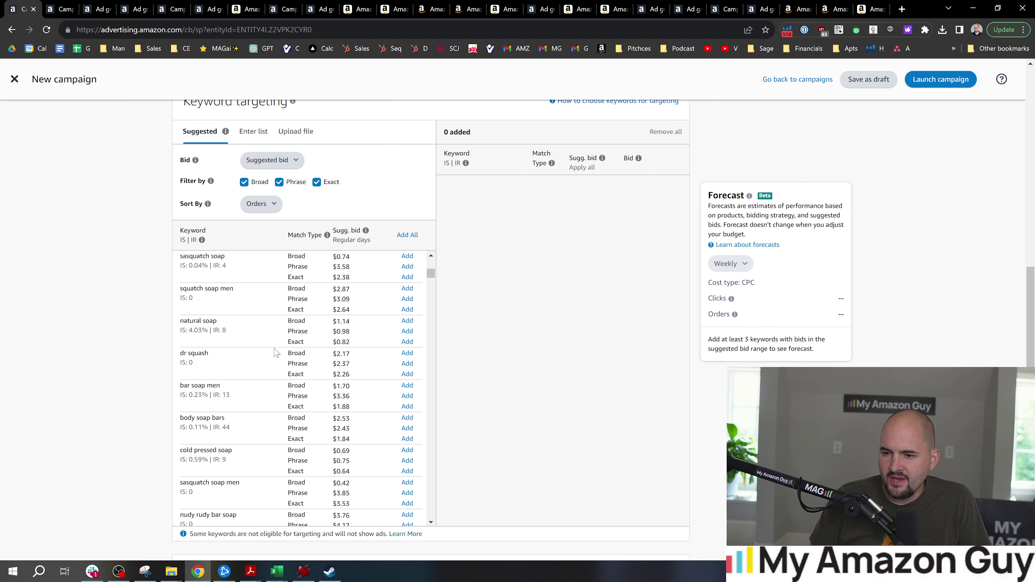
pyautogui.scroll(-1, 275, 353)
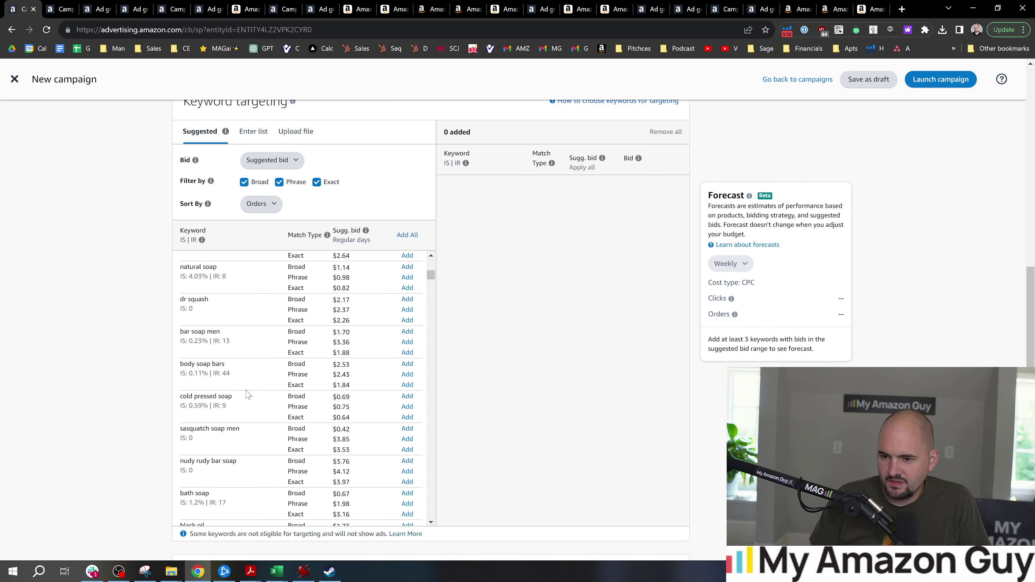
# Copy the suggested keyword "cold pressed soap" and search for it on the Amazon store page.
pyautogui.moveTo(239, 399); pyautogui.dragTo(191, 399)
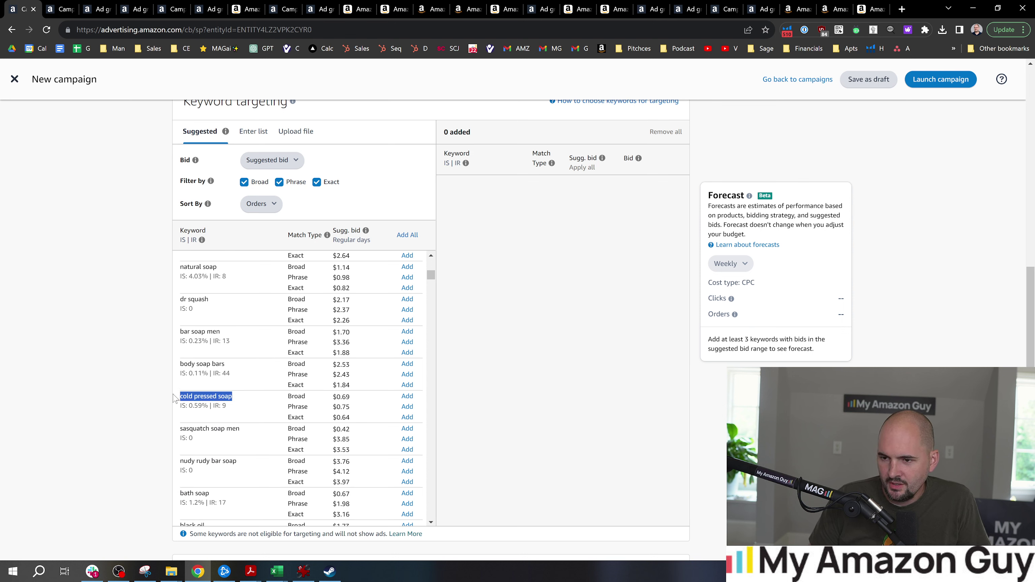
pyautogui.click(245, 10)
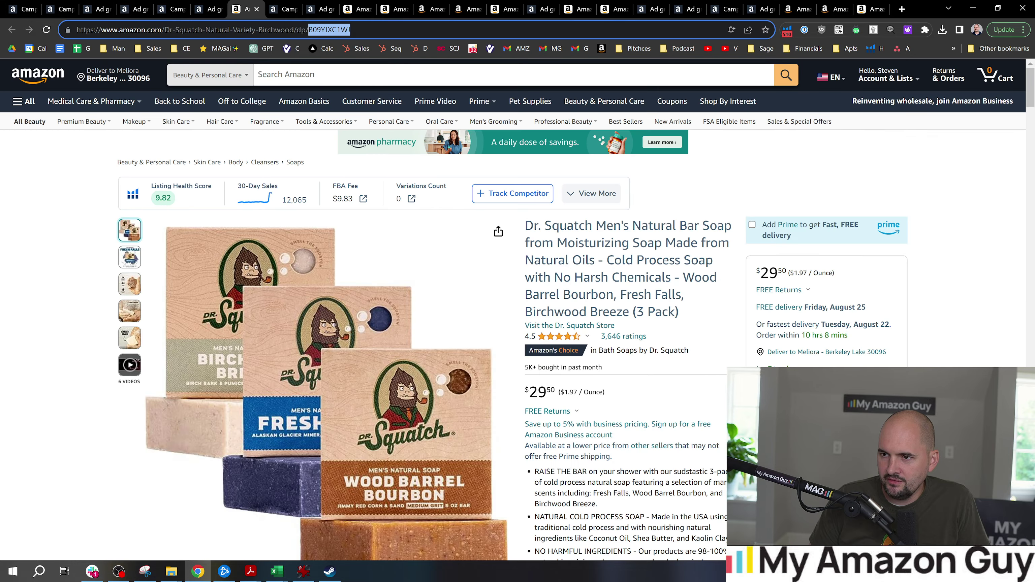
pyautogui.hotkey('ctrl', 'v')
pyautogui.press('Return')
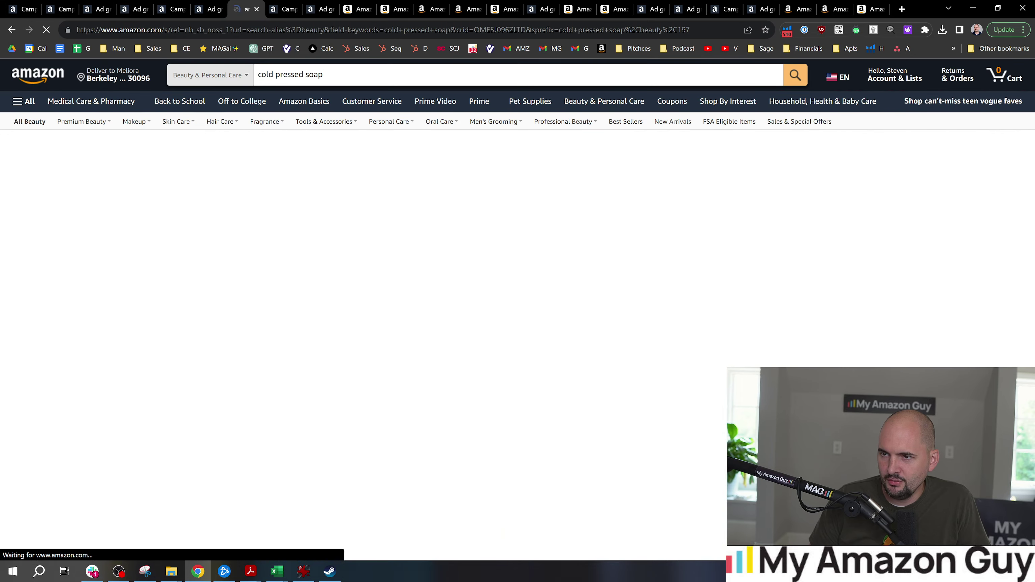
# Examine the "cold pressed soap" search results for the placement of Age of Sage soaps among the competing products.
pyautogui.moveTo(1031, 82); pyautogui.dragTo(1031, 135)
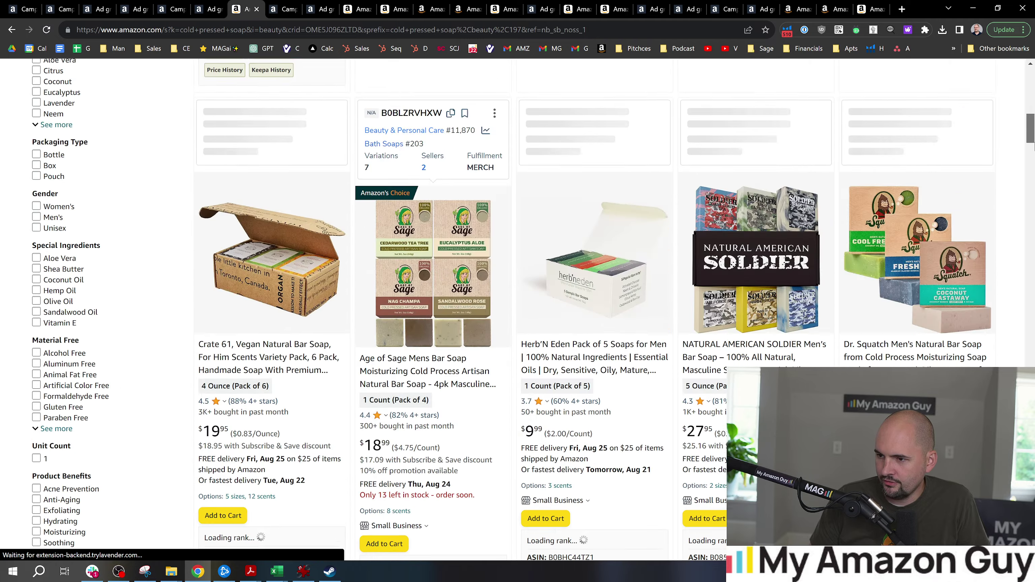
pyautogui.moveTo(1033, 145); pyautogui.dragTo(1033, 146)
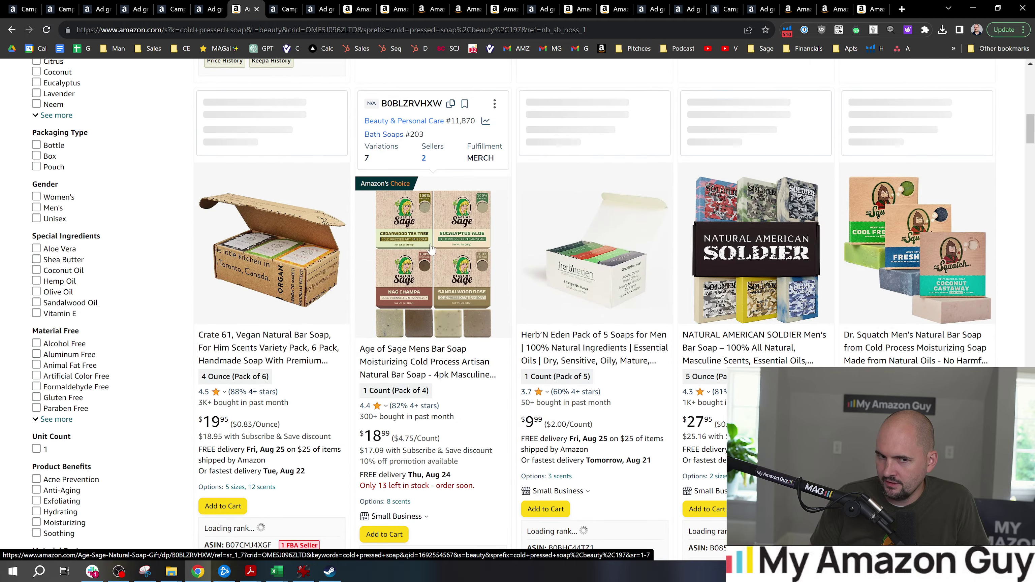
pyautogui.scroll(-10, 970, 206)
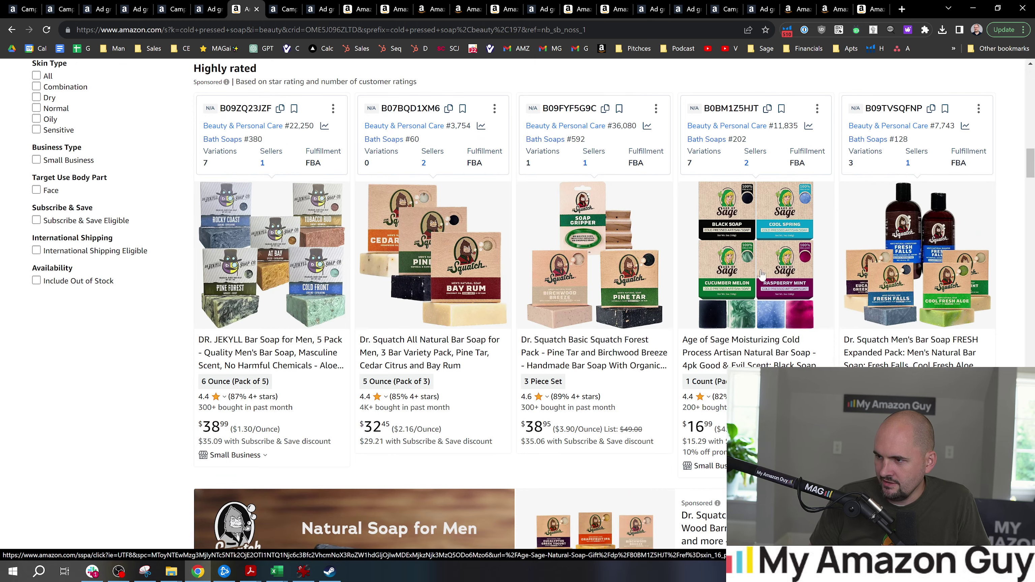
pyautogui.scroll(-10, 294, 340)
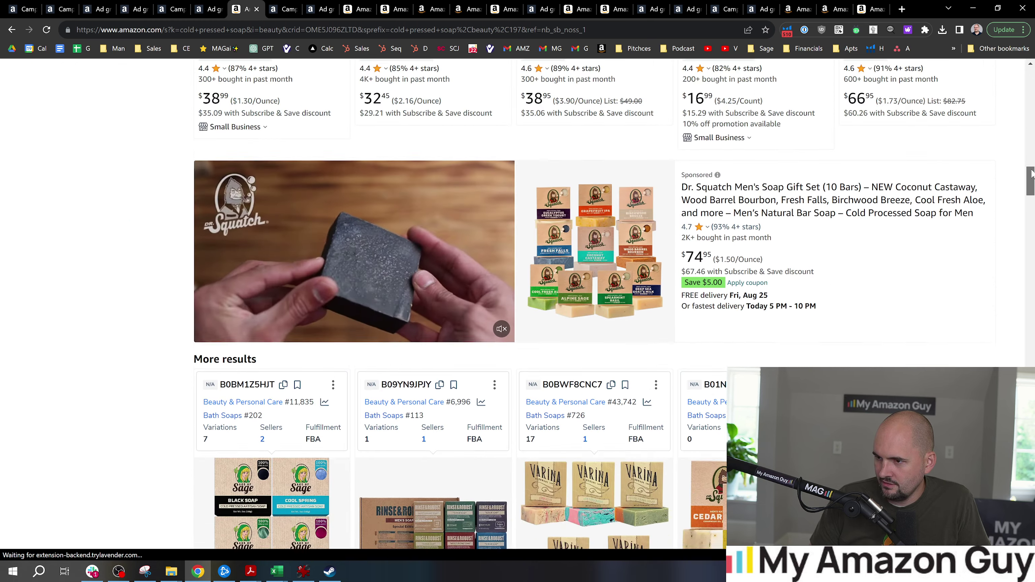
pyautogui.moveTo(294, 339)
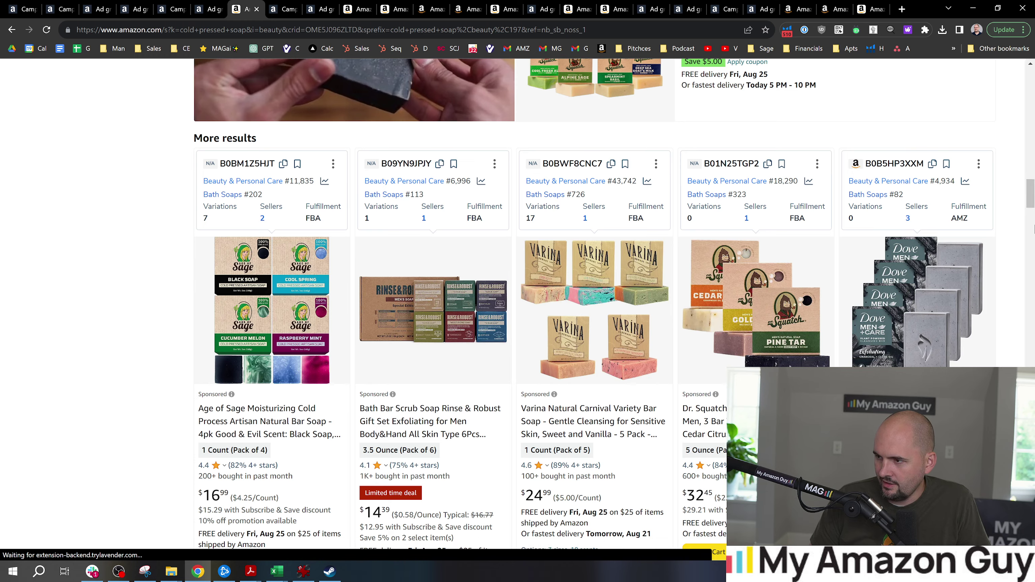
pyautogui.moveTo(1034, 204)
pyautogui.mouseDown()
pyautogui.moveTo(1034, 230)
pyautogui.moveTo(1034, 203)
pyautogui.mouseUp()
pyautogui.scroll(-10, 917, 306)
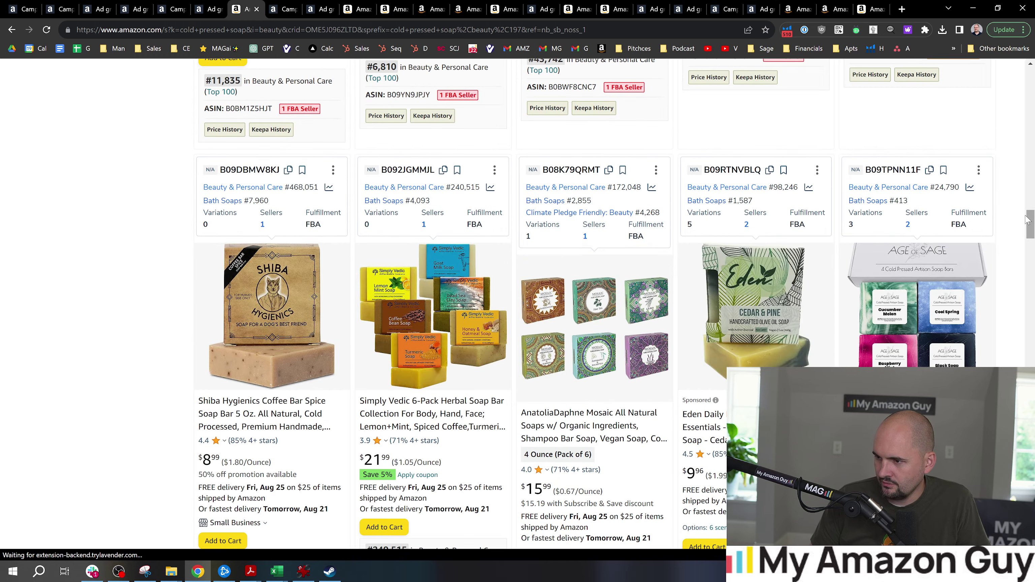
pyautogui.moveTo(1033, 227); pyautogui.dragTo(1033, 268)
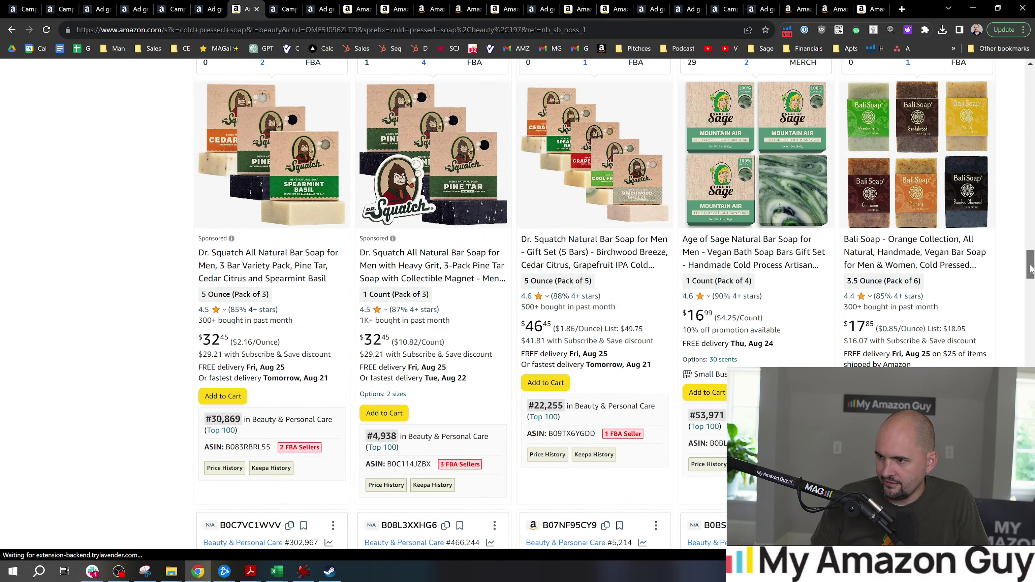
pyautogui.moveTo(982, 272)
pyautogui.press('Home')
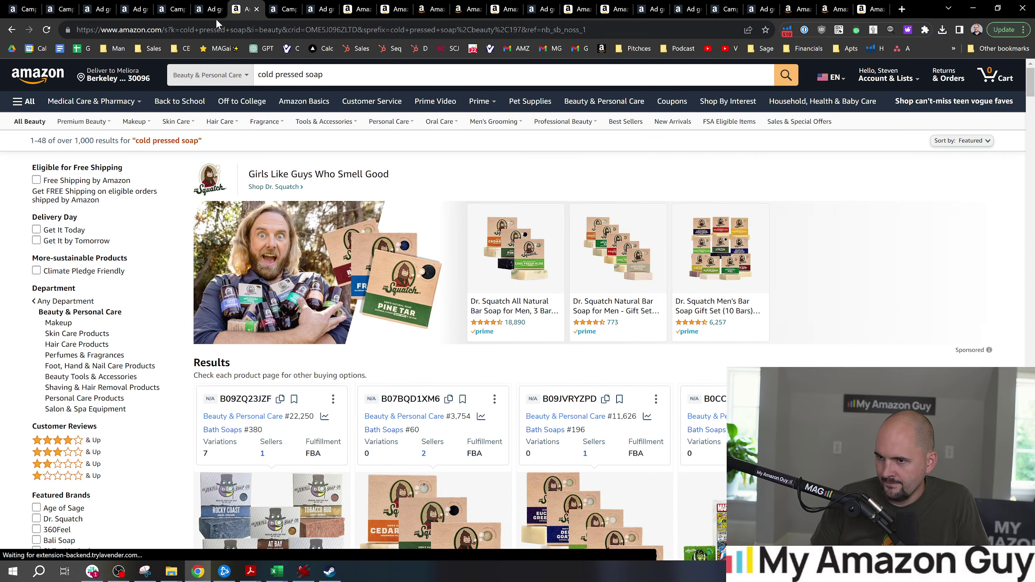
# Return to the new campaign and add "cold pressed soap" as a phrase match keyword at the suggested $0.75 bid.
pyautogui.click(55, 8)
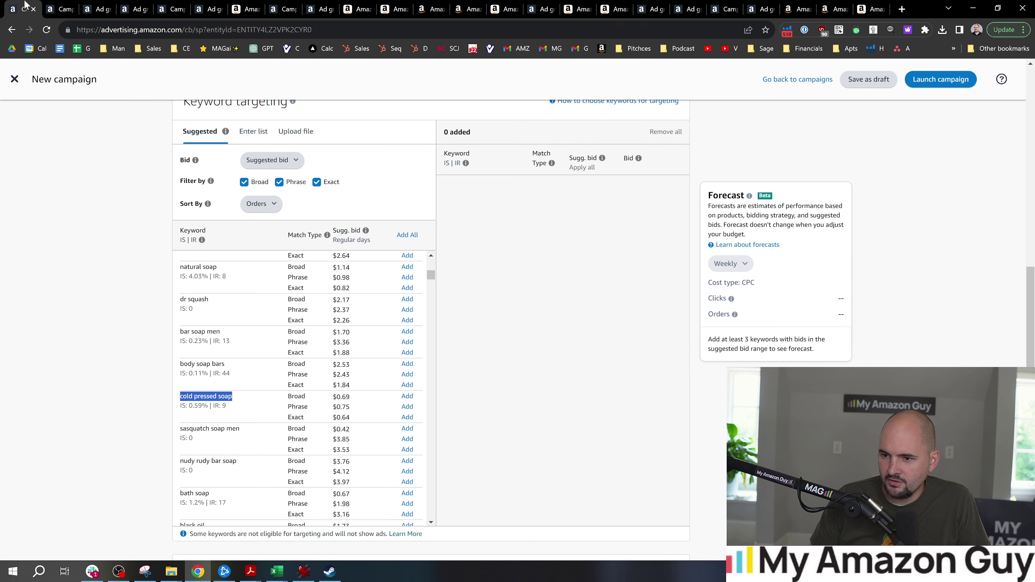
pyautogui.click(559, 388)
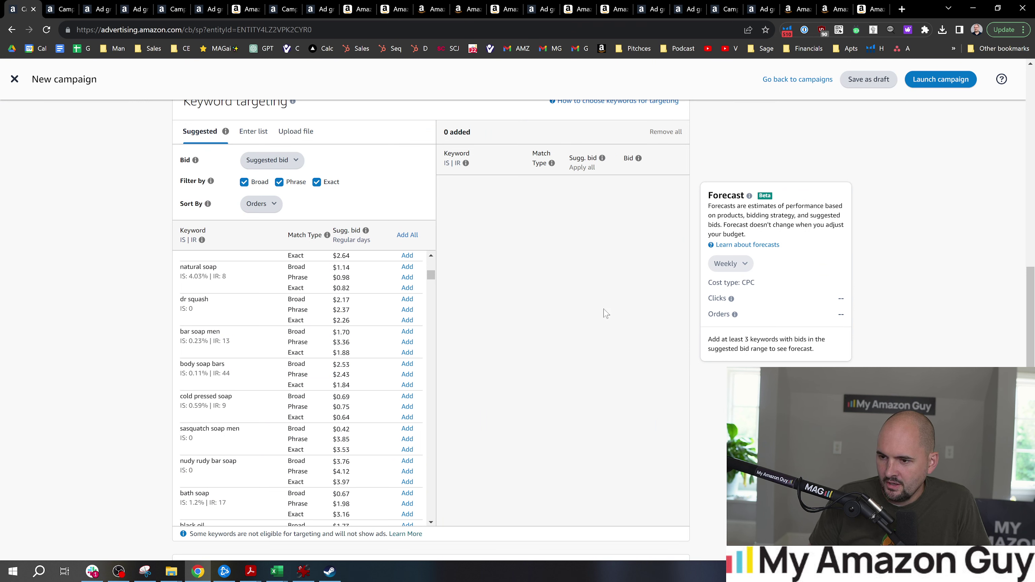
pyautogui.click(407, 406)
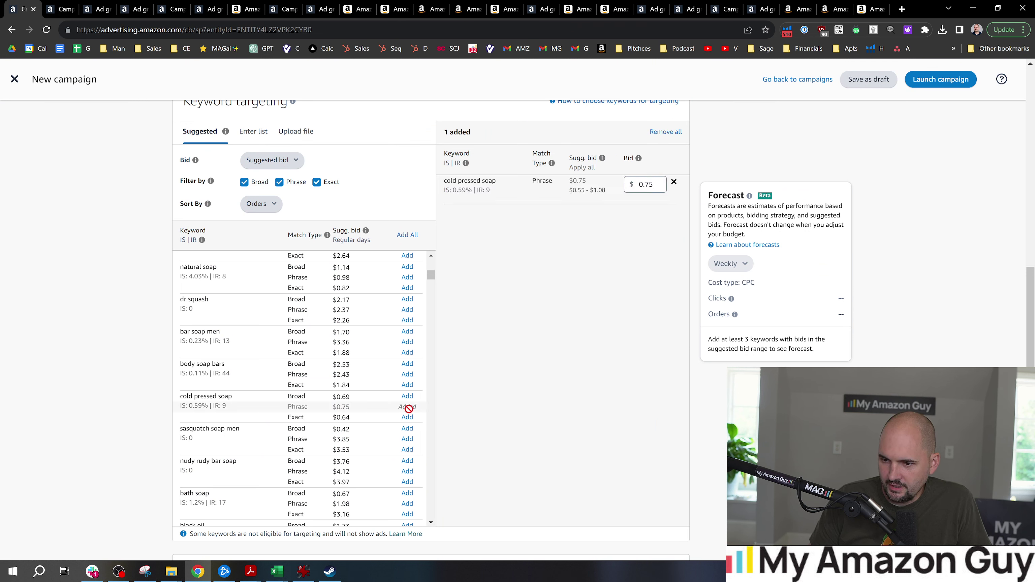
# Find the Age of Sage soap's product page among the open pages and select the Good & Evil scent.
pyautogui.scroll(-5, 361, 337)
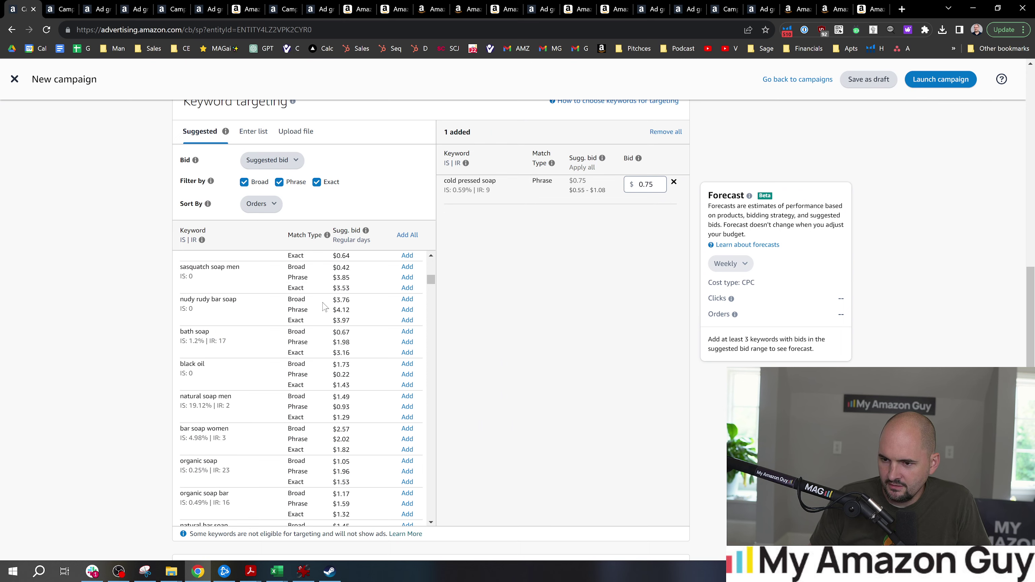
pyautogui.click(61, 8)
pyautogui.click(260, 3)
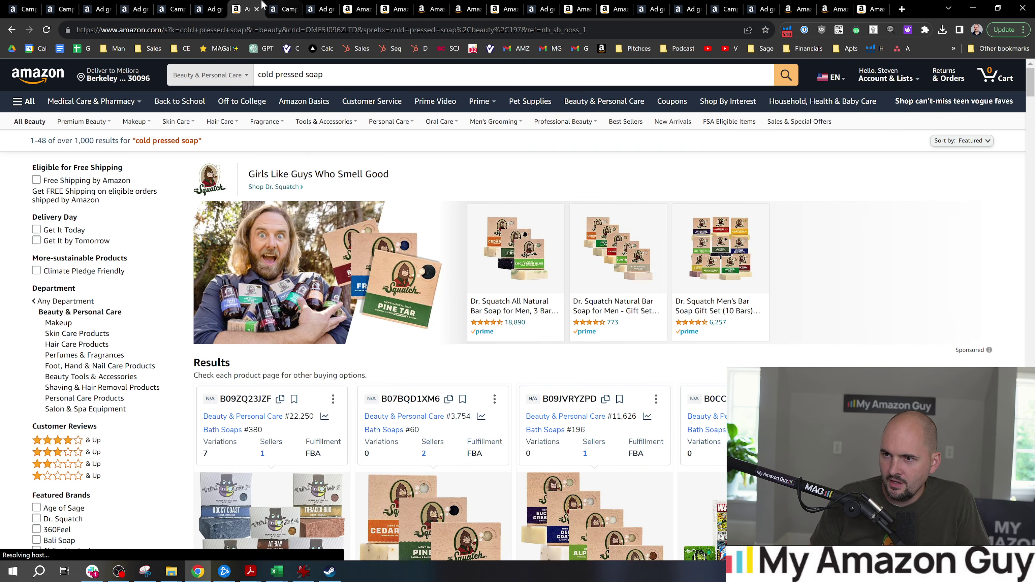
pyautogui.click(276, 4)
pyautogui.click(360, 5)
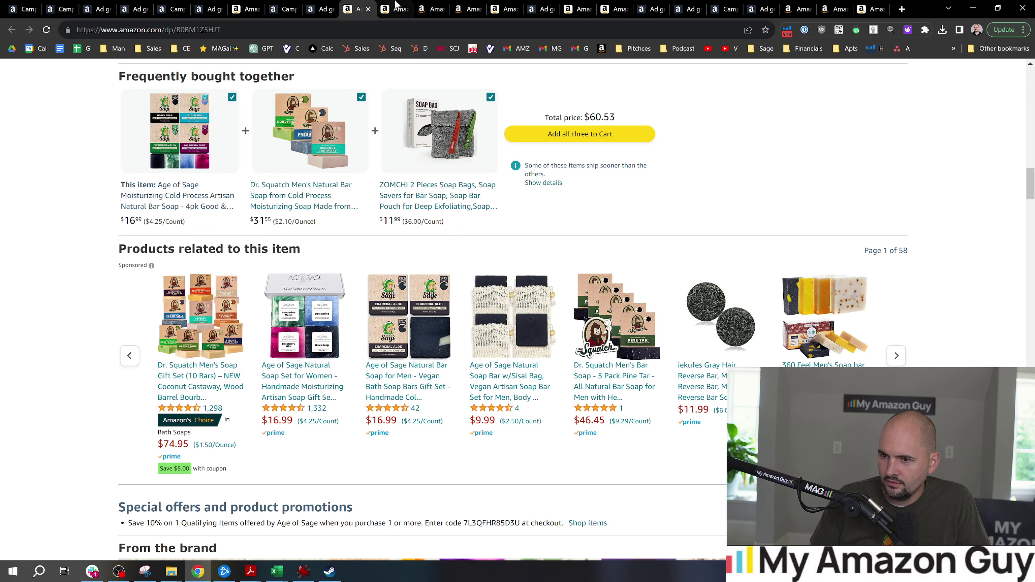
pyautogui.click(396, 6)
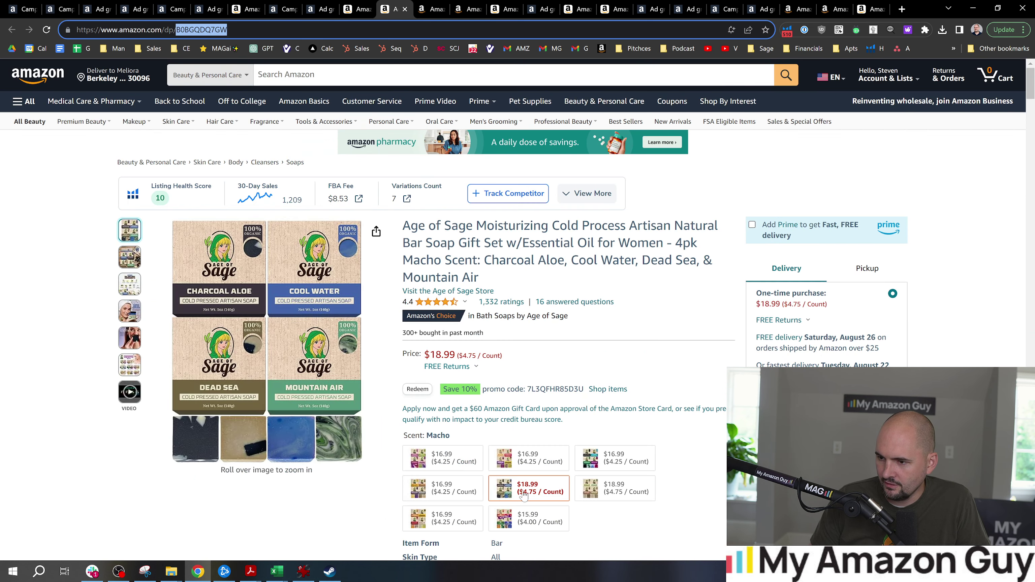
pyautogui.click(615, 458)
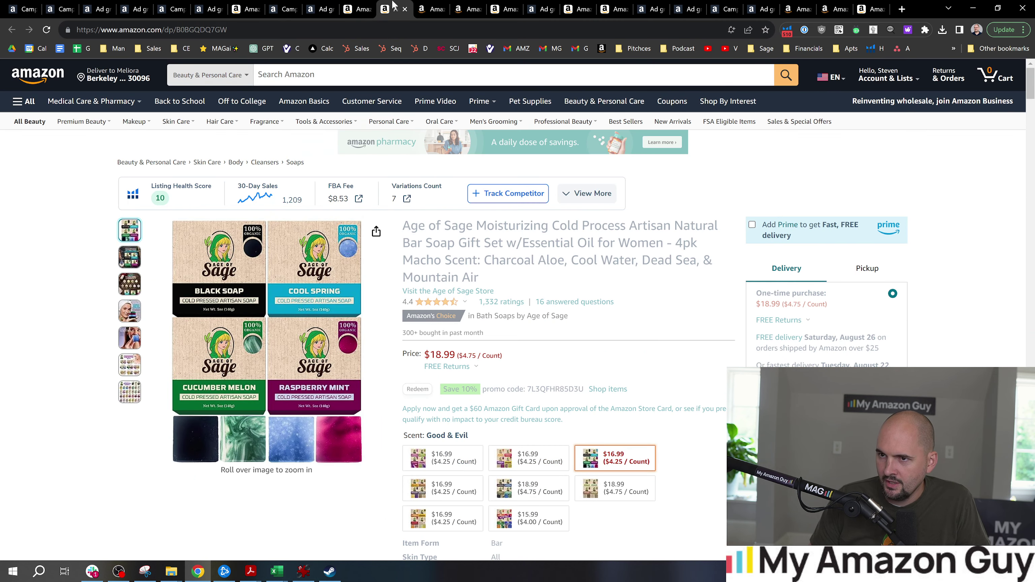
# Move the Good & Evil product page directly after the campaign builder and close all browser tabs that follow it.
pyautogui.moveTo(389, 8); pyautogui.dragTo(70, 12)
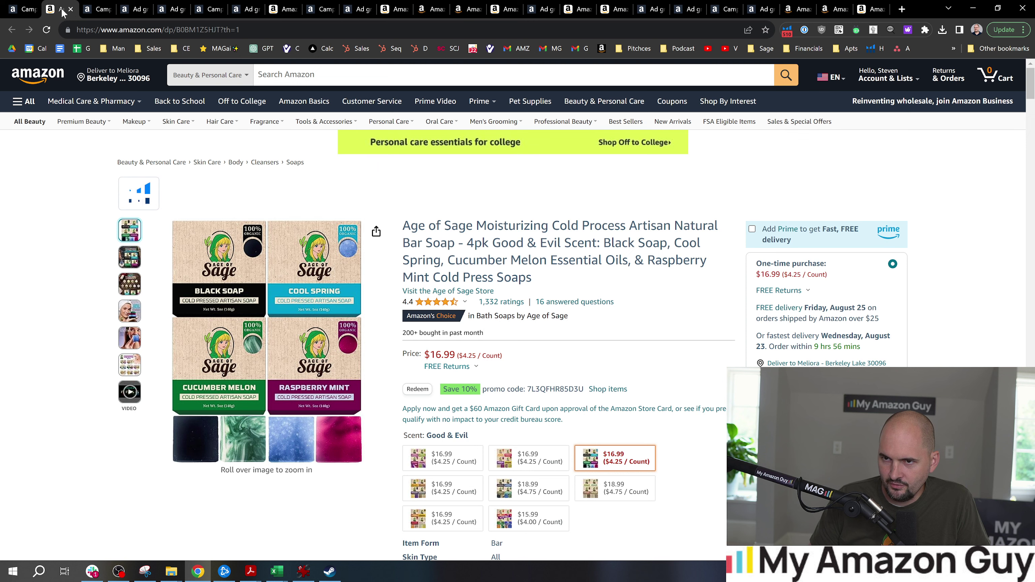
pyautogui.rightClick(62, 10)
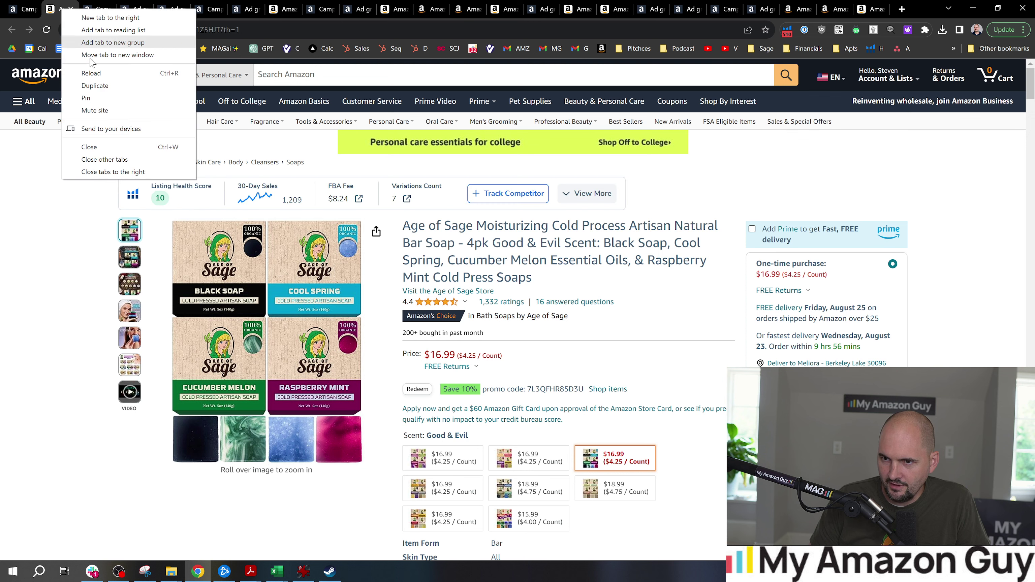
pyautogui.click(141, 172)
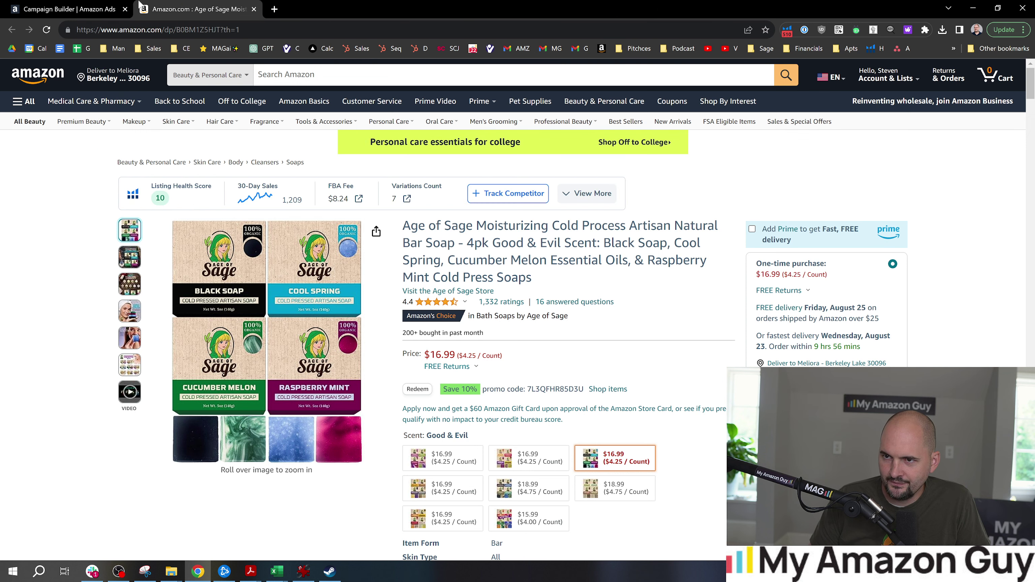
pyautogui.moveTo(1032, 84); pyautogui.dragTo(1032, 91)
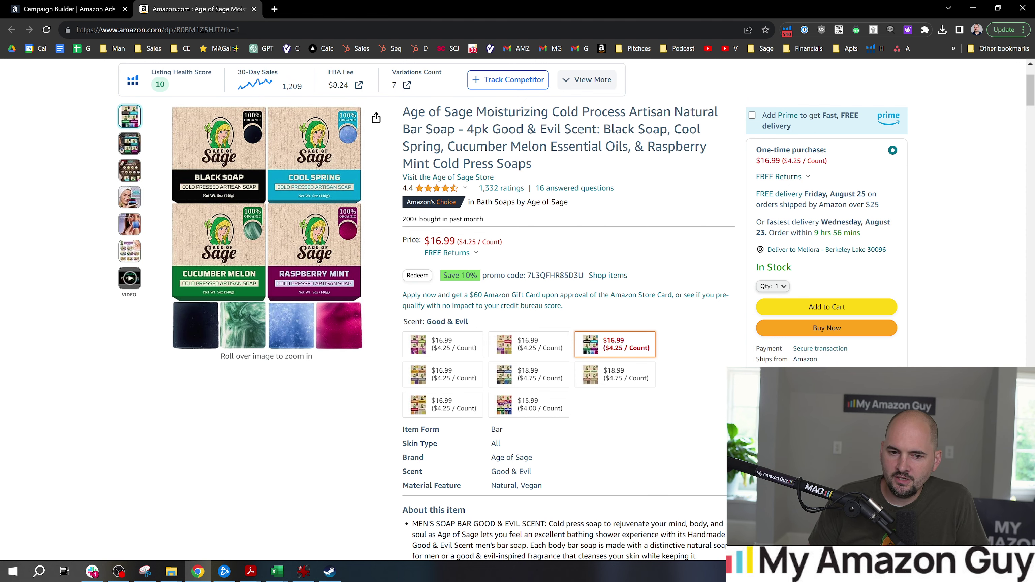
# Copy "Black Soap" from the Good & Evil product title, search Amazon for it, and look over the competing products.
pyautogui.click(100, 6)
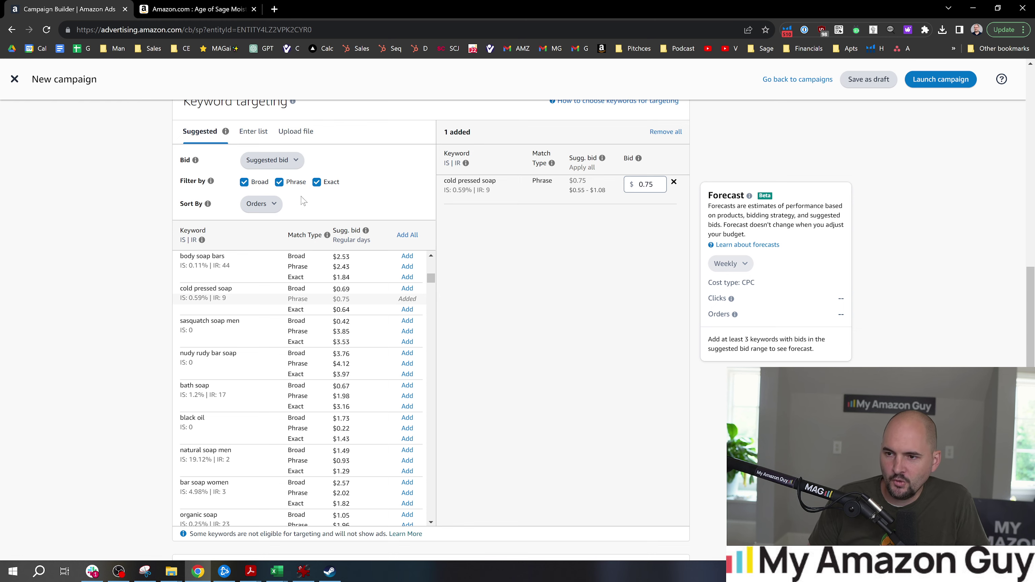
pyautogui.click(205, 5)
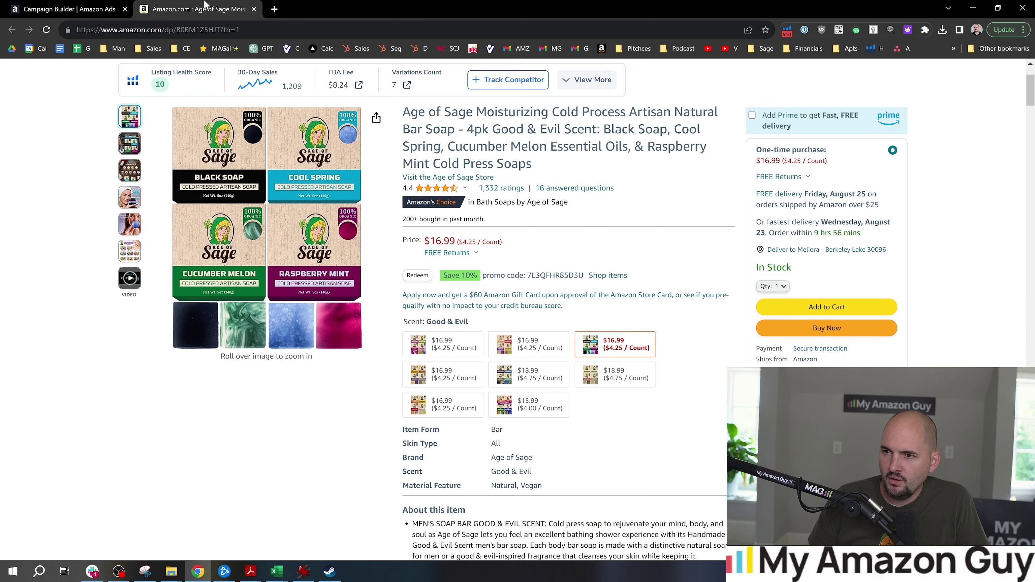
pyautogui.moveTo(604, 129); pyautogui.dragTo(667, 129)
pyautogui.hotkey('ctrl', 'c')
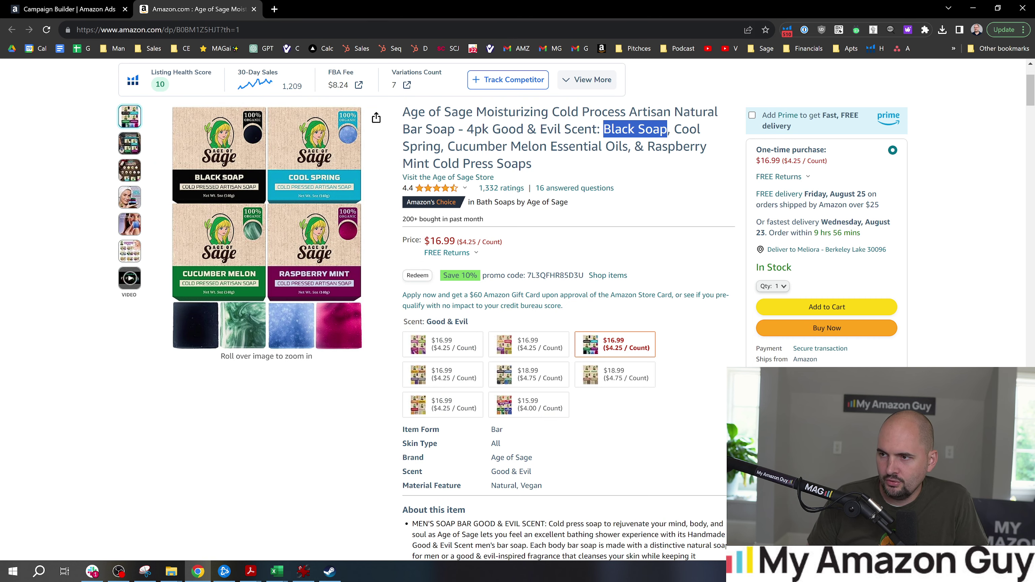
pyautogui.scroll(3, 171, 123)
pyautogui.middleClick(39, 74)
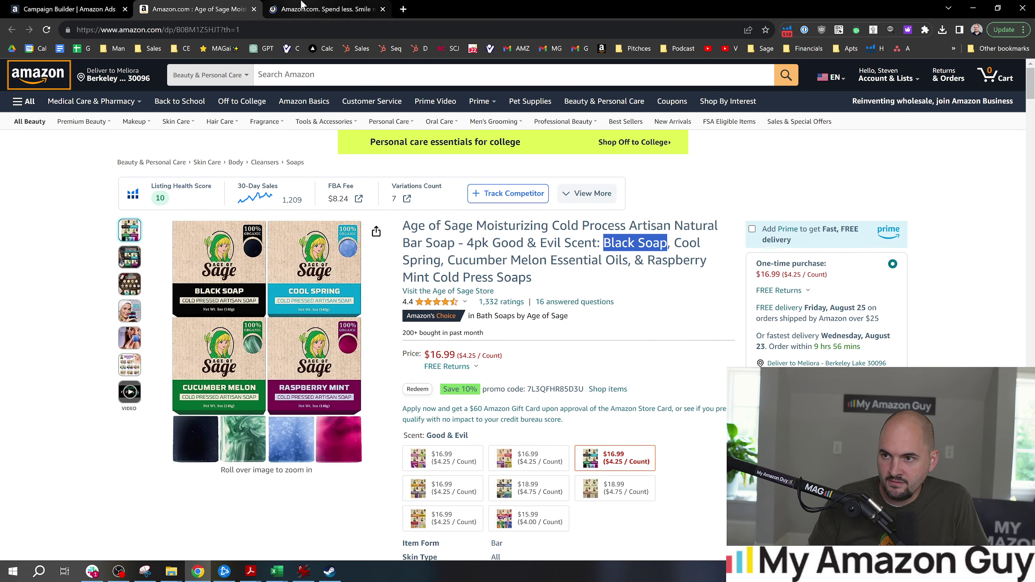
pyautogui.click(301, 6)
pyautogui.hotkey('ctrl', 'v')
pyautogui.press('Return')
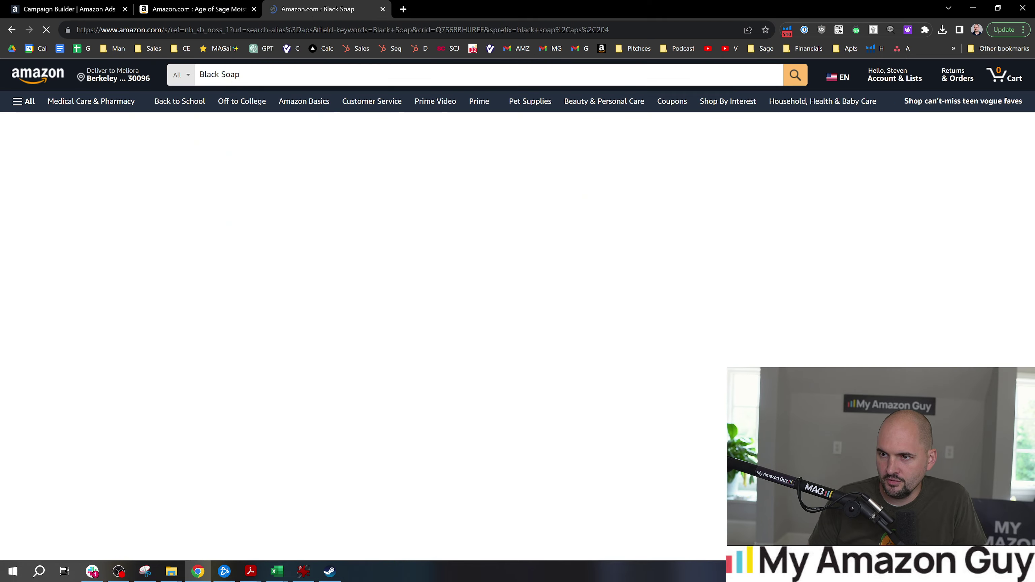
pyautogui.scroll(-2, 1033, 107)
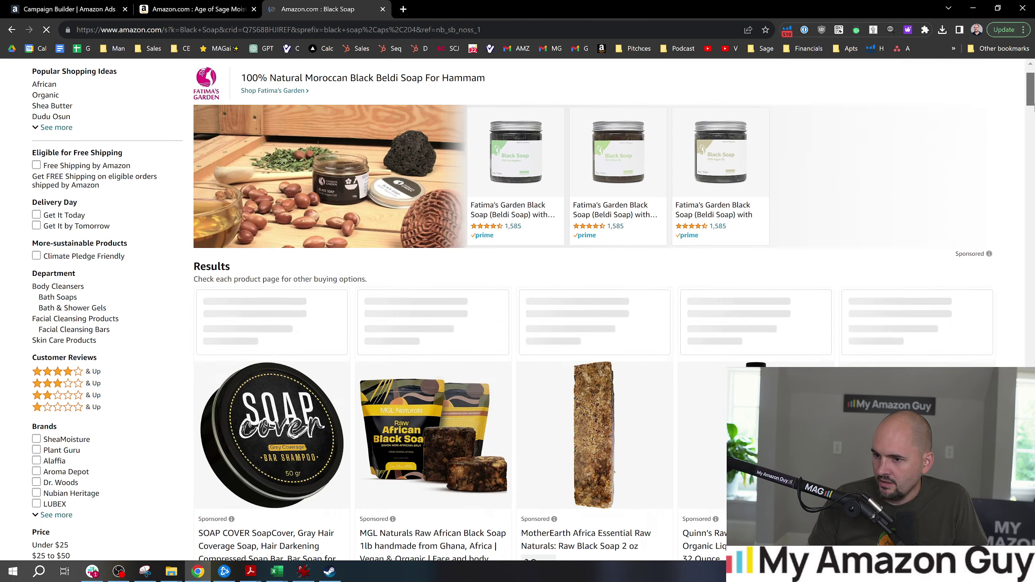
pyautogui.moveTo(1033, 107); pyautogui.dragTo(358, 41)
# Return to the new campaign and examine further suggested keywords with their impression shares and suggested bids.
pyautogui.click(78, 8)
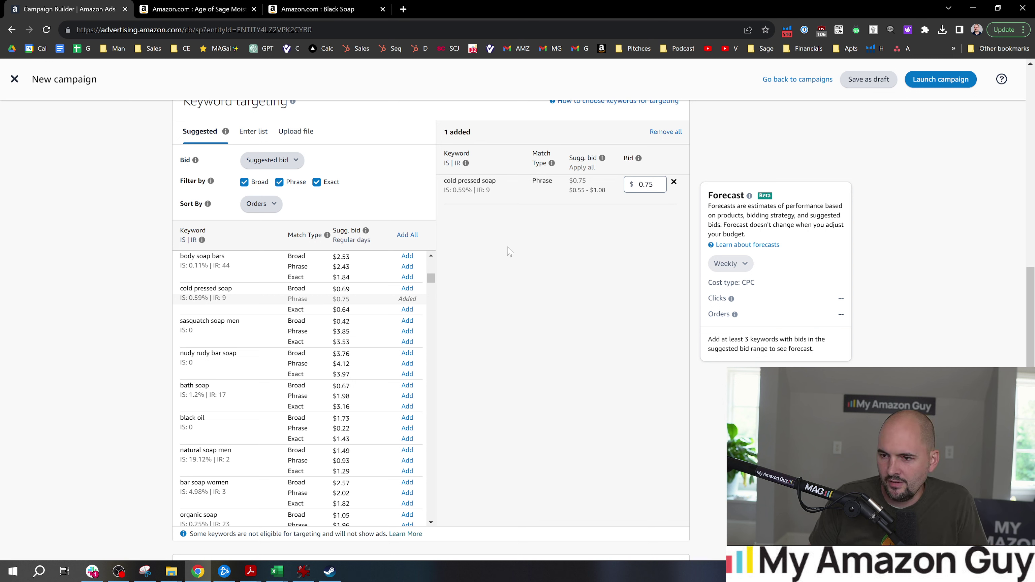
pyautogui.scroll(-3, 292, 359)
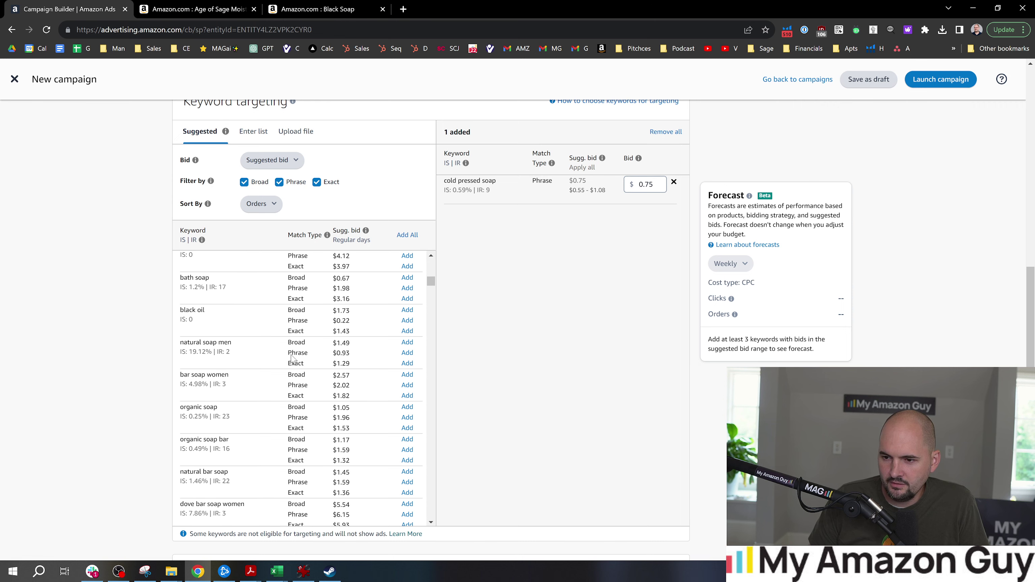
pyautogui.scroll(-3, 291, 359)
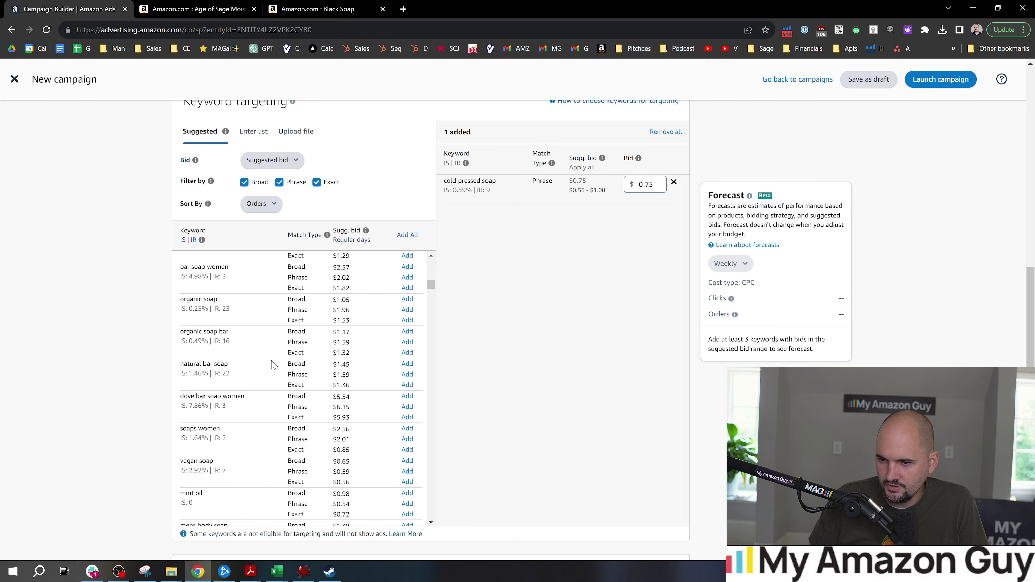
pyautogui.scroll(-6, 255, 367)
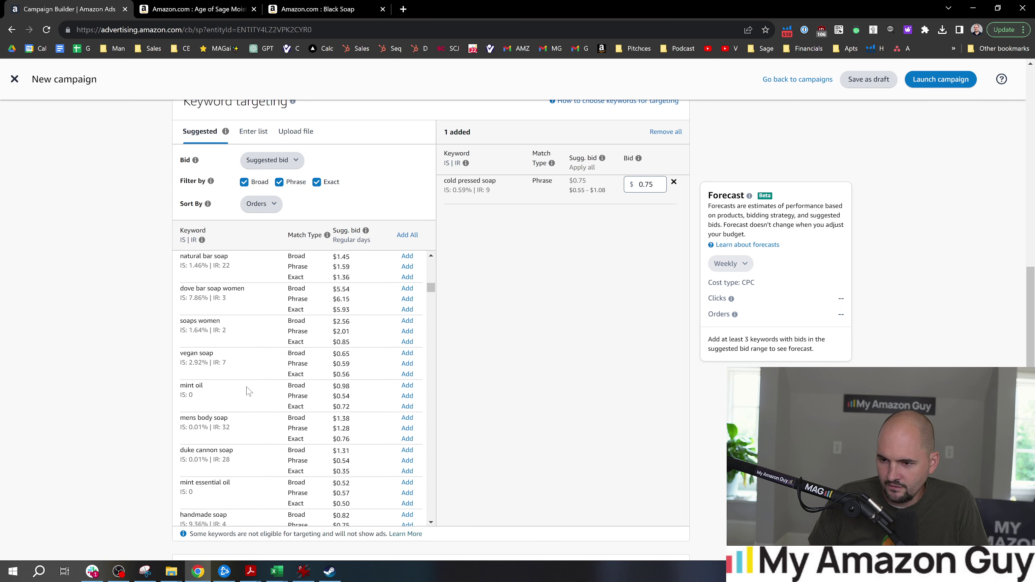
pyautogui.scroll(-3, 248, 391)
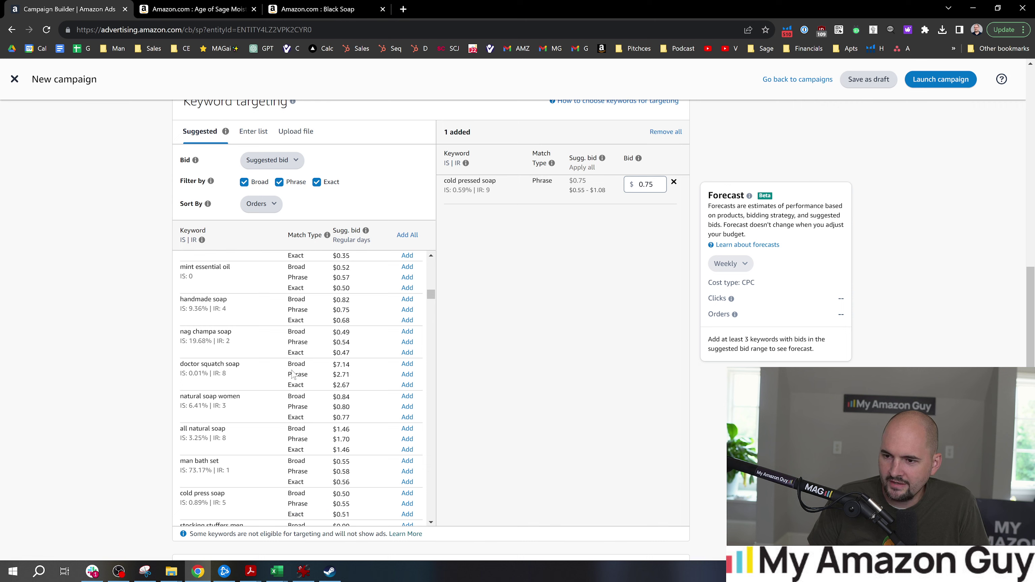
pyautogui.scroll(-3, 286, 375)
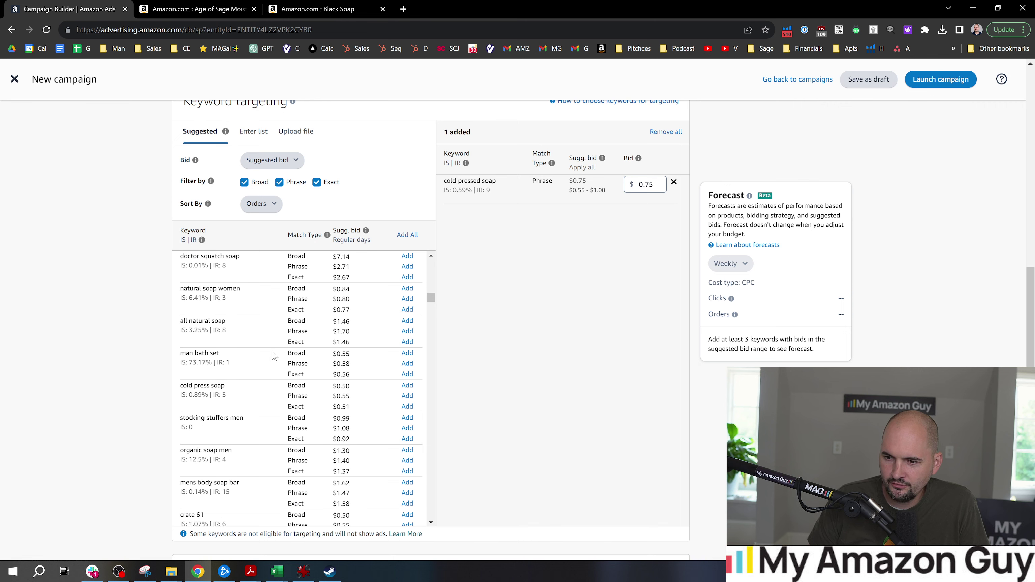
pyautogui.scroll(-6, 281, 343)
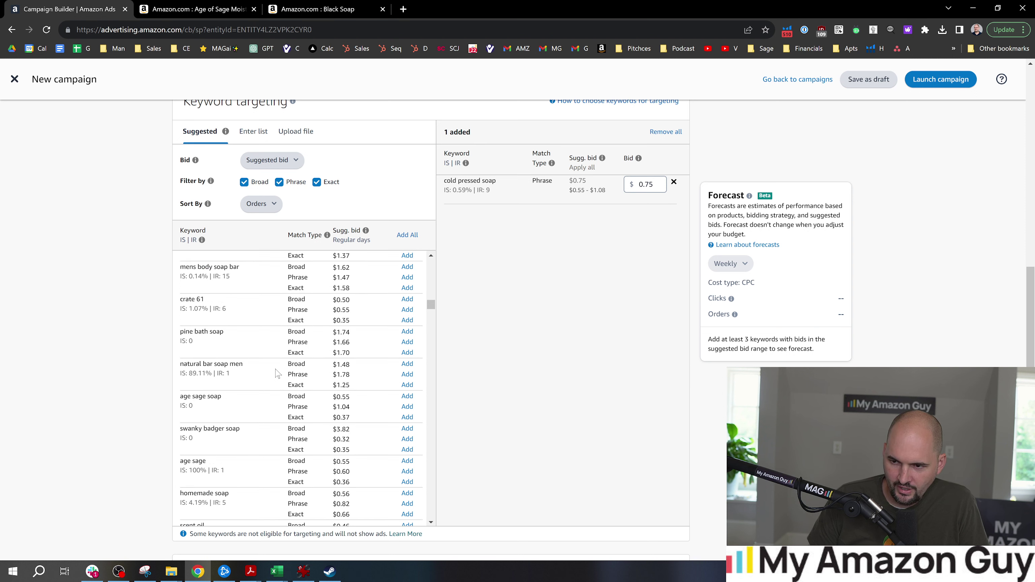
# Copy the Good & Evil soap's ASIN B0BM1Z5HJT and enter it in the ASIN view of Brand Analytics' Search Query Performance.
pyautogui.click(196, 9)
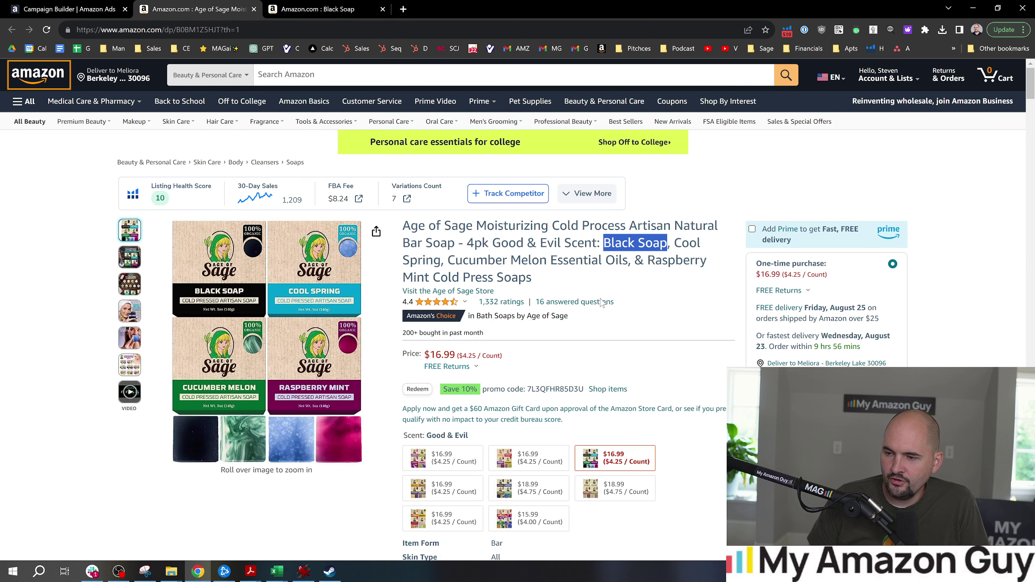
pyautogui.doubleClick(198, 31)
pyautogui.hotkey('ctrl', 'c')
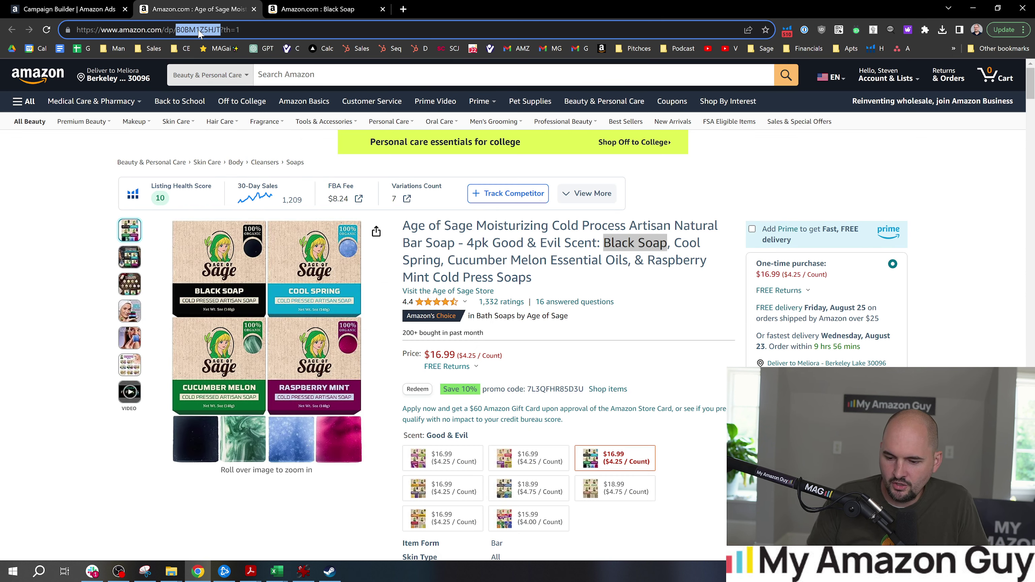
pyautogui.click(313, 49)
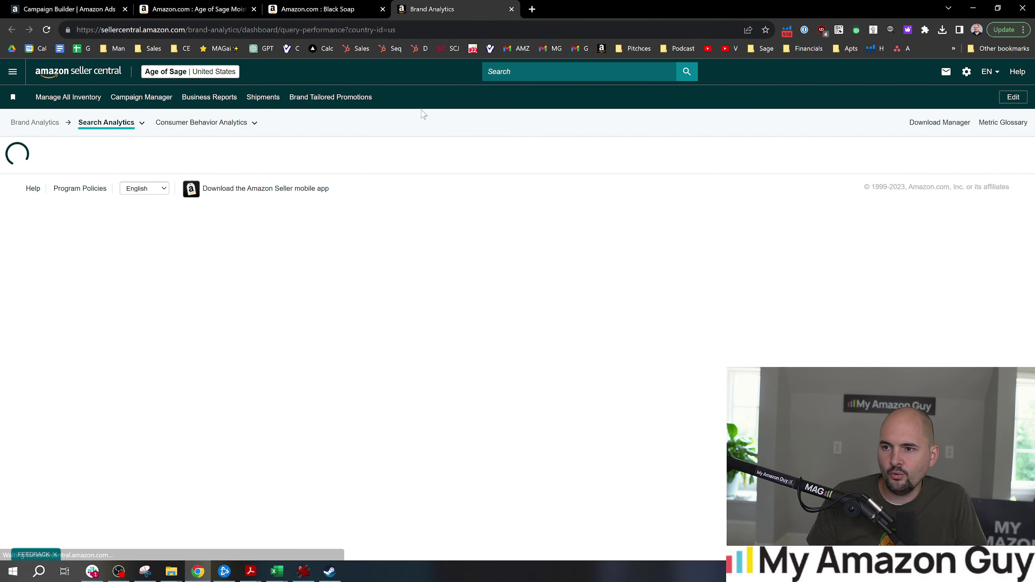
pyautogui.click(83, 208)
pyautogui.click(178, 249)
pyautogui.hotkey('ctrl', 'v')
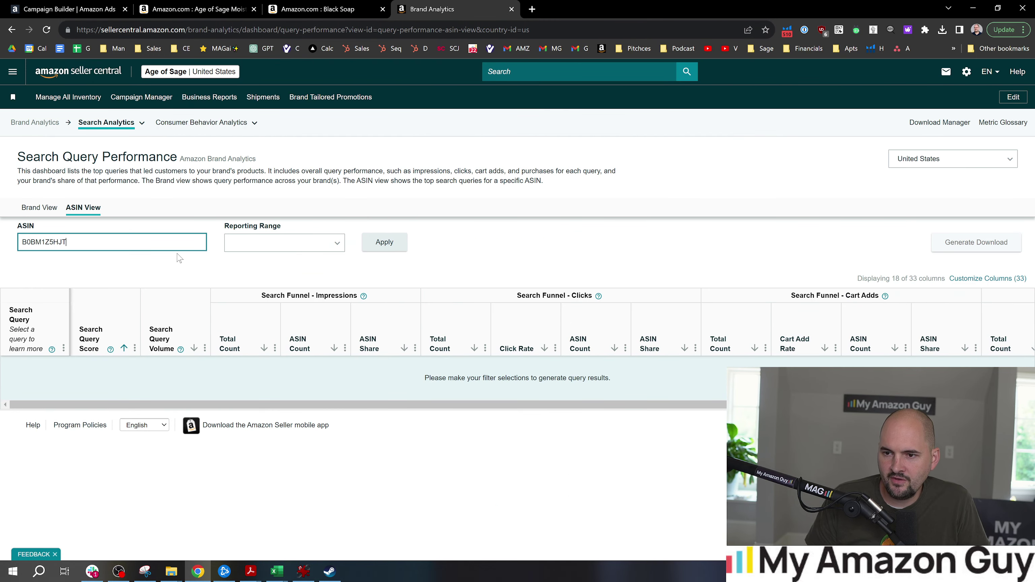
# Generate the ASIN's search query results with a quarterly reporting range for quarter 2 of 2023.
pyautogui.click(285, 243)
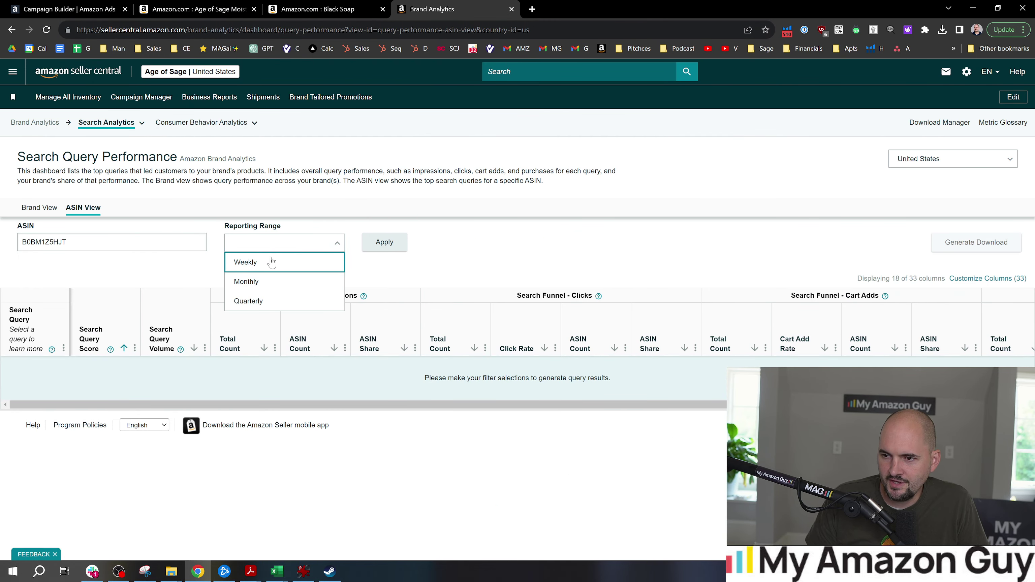
pyautogui.click(268, 300)
pyautogui.click(422, 243)
pyautogui.click(418, 262)
pyautogui.click(526, 246)
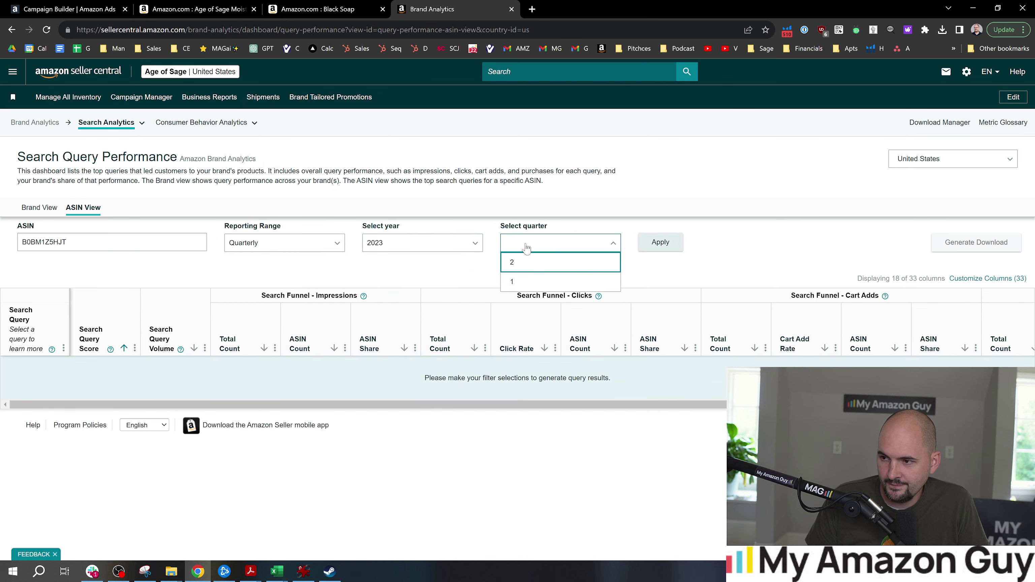
pyautogui.click(526, 262)
pyautogui.click(670, 246)
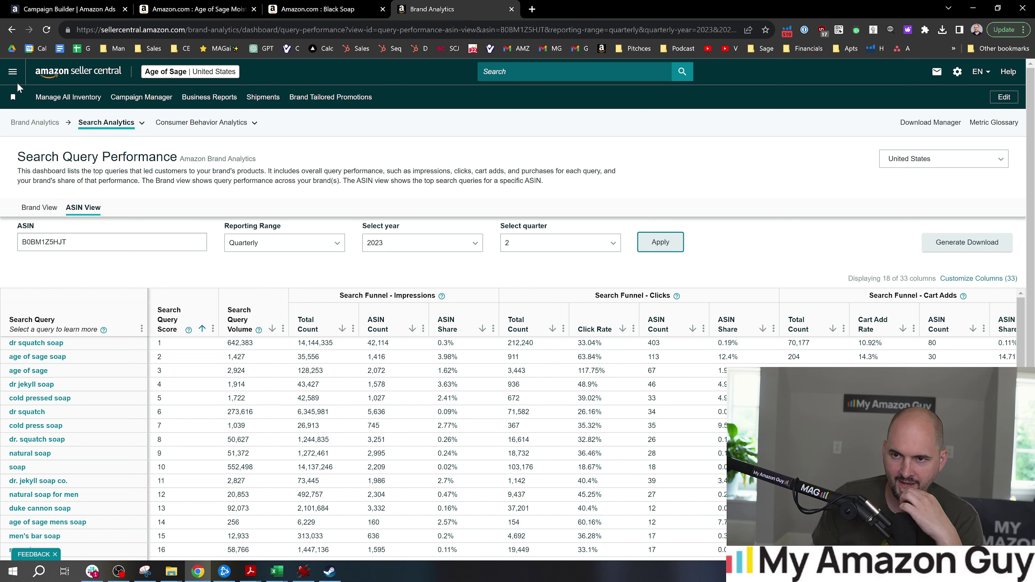
# Locate Brand Analytics among Seller Central's brand pages and examine the ASIN's impression share for the query "dr squatch soap".
pyautogui.click(15, 74)
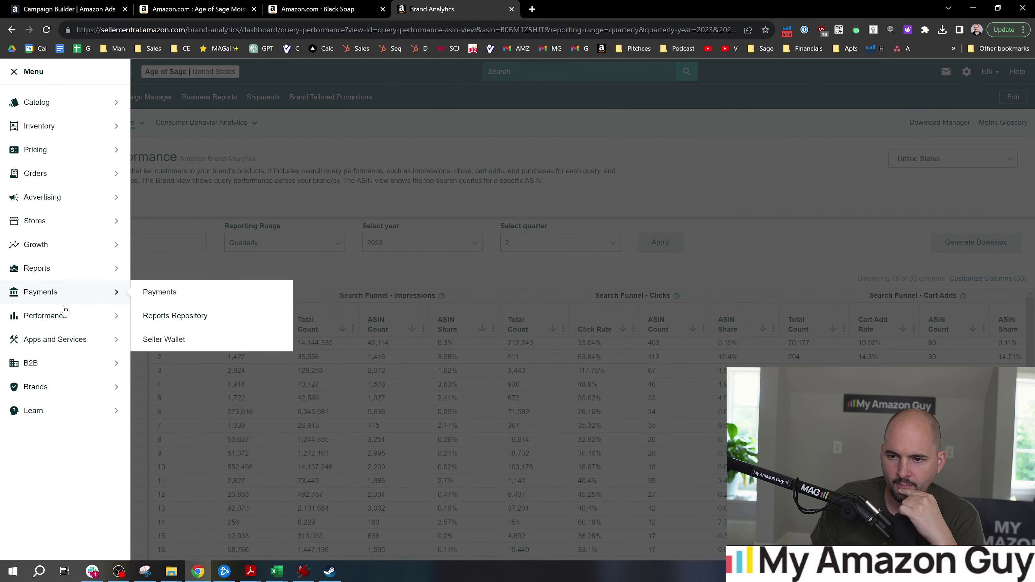
pyautogui.moveTo(89, 395)
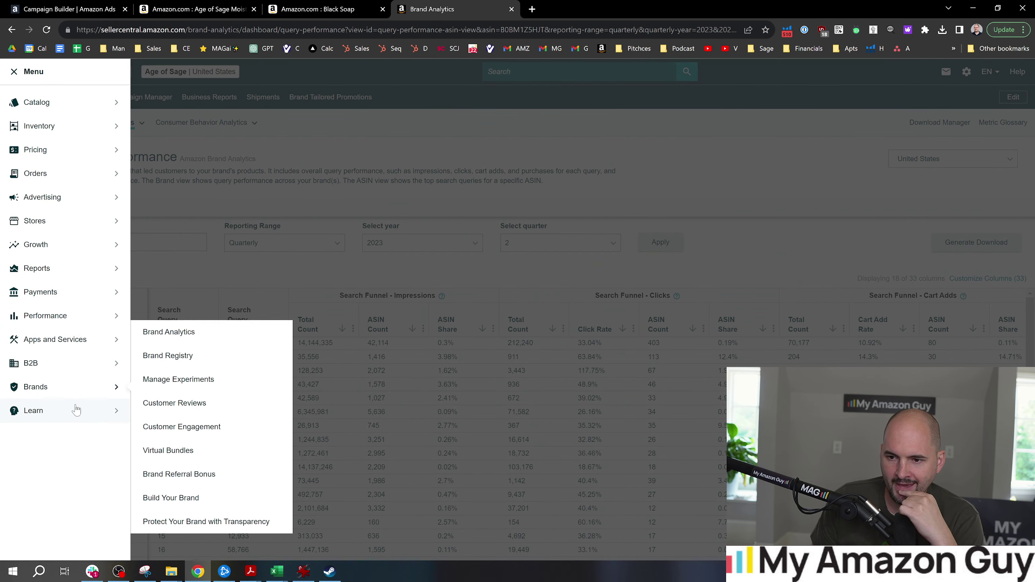
pyautogui.click(191, 336)
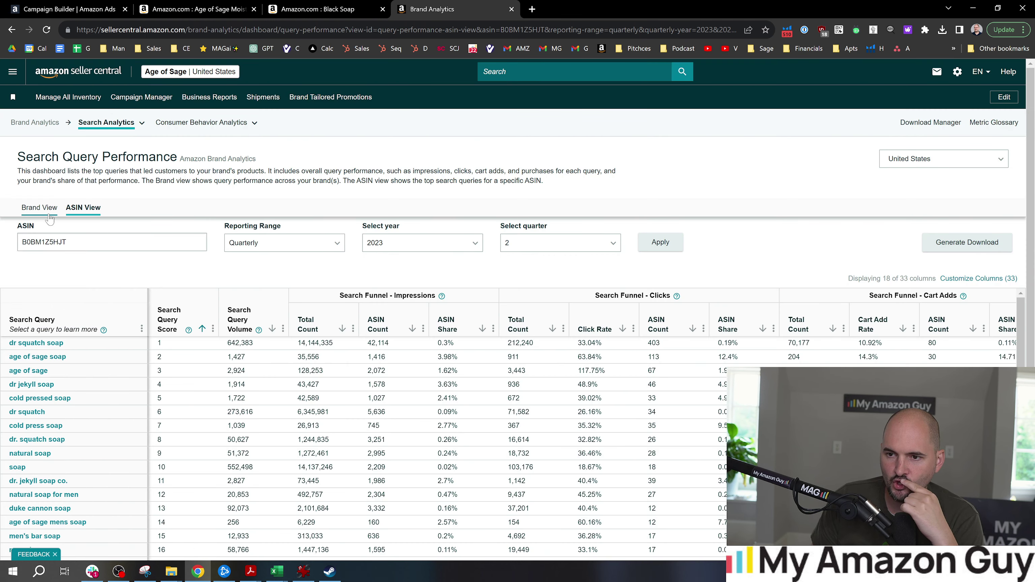
pyautogui.doubleClick(57, 243)
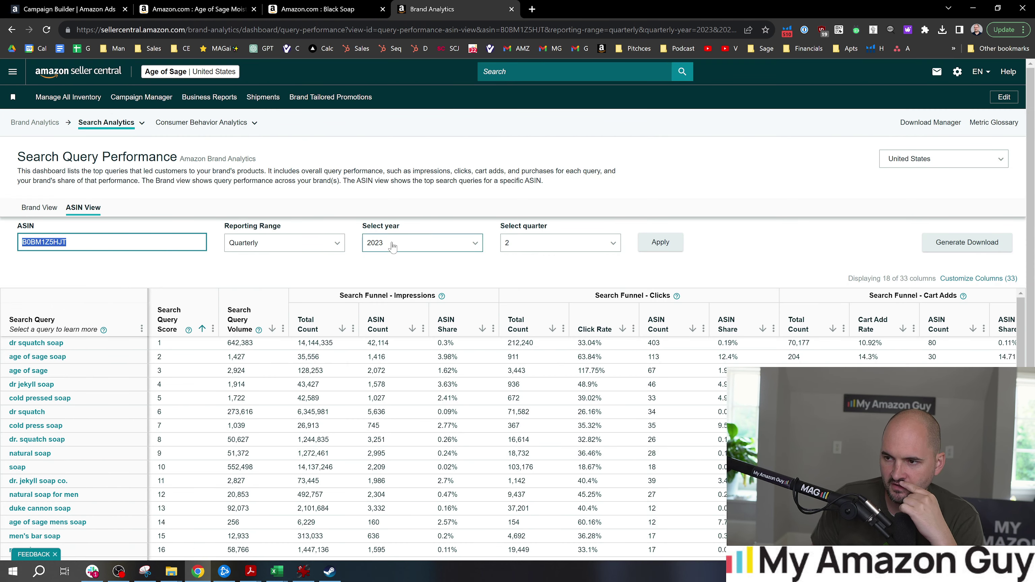
pyautogui.click(445, 199)
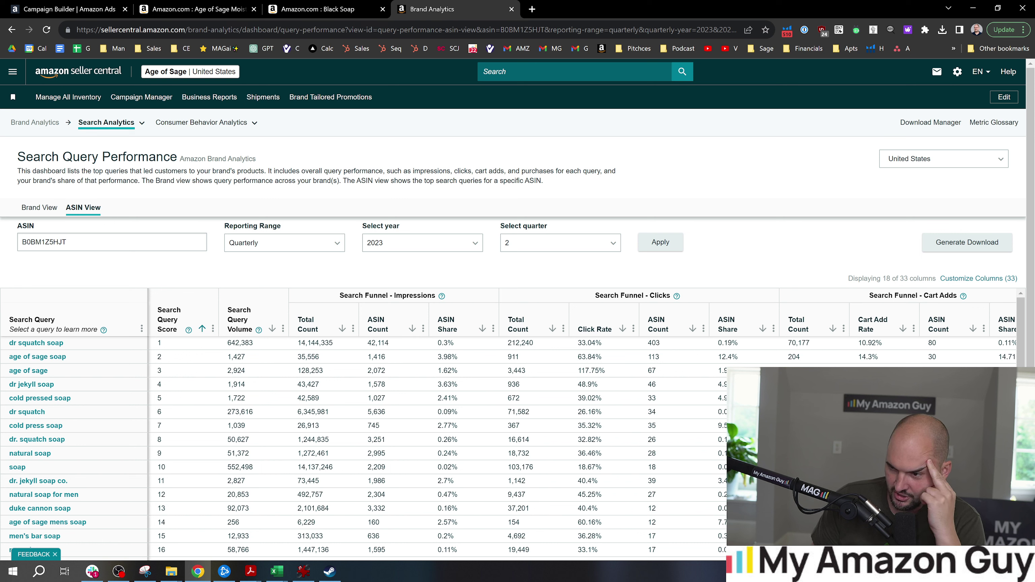
pyautogui.doubleClick(445, 343)
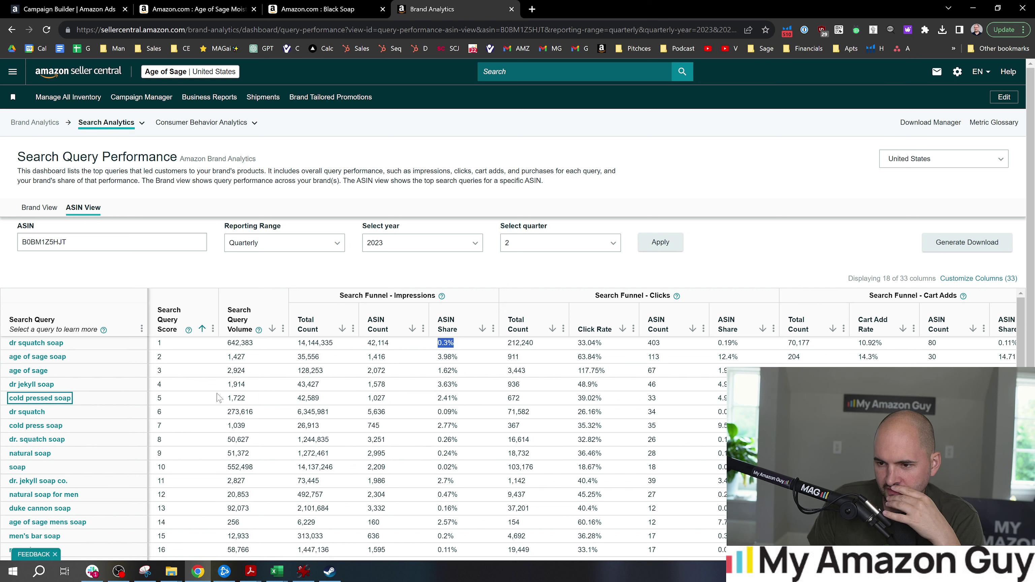
# Examine the ASIN's impression share and click share for the query "cold pressed soap".
pyautogui.moveTo(436, 399); pyautogui.dragTo(477, 405)
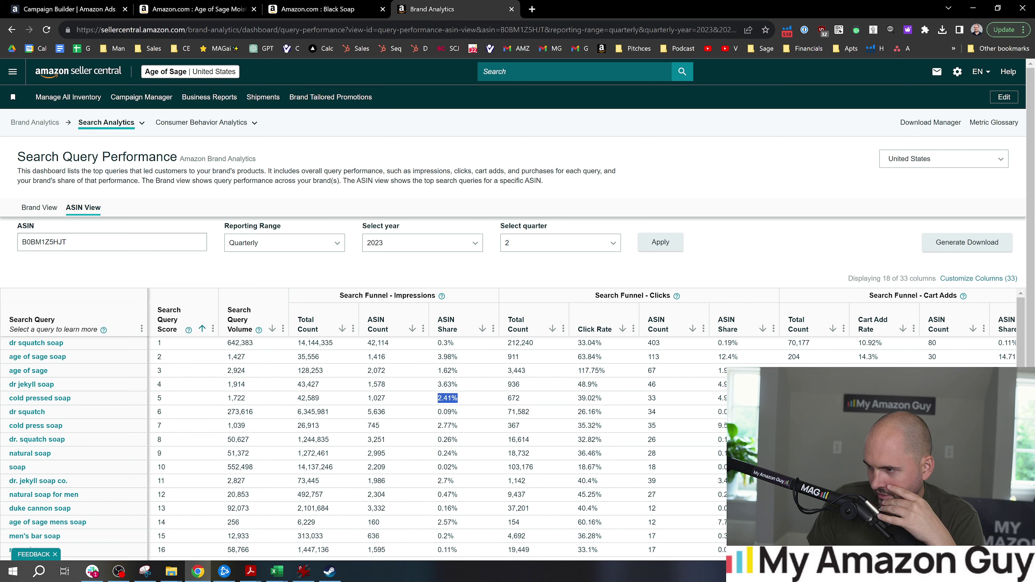
pyautogui.click(448, 398)
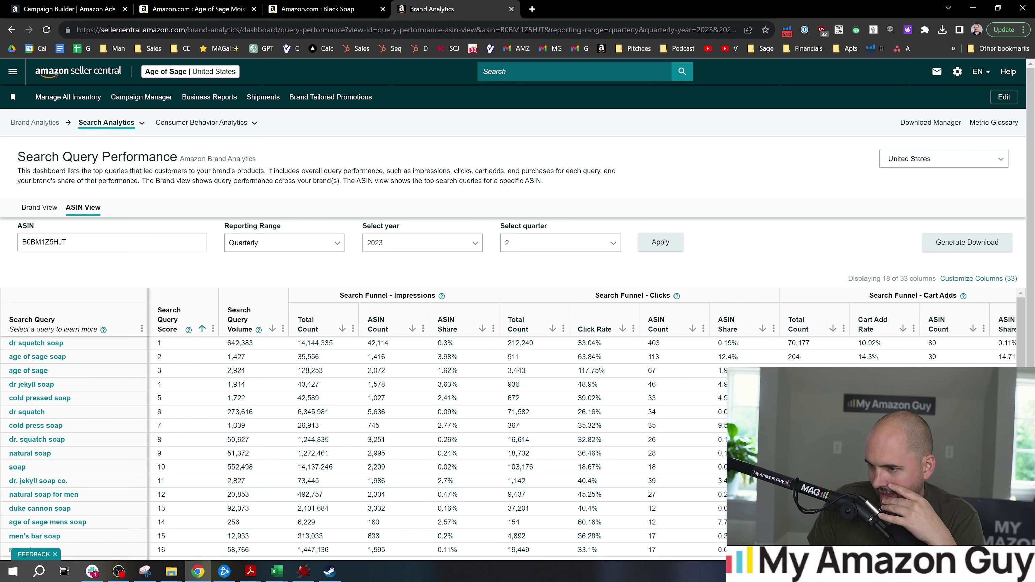
pyautogui.doubleClick(719, 400)
# Return to the new campaign and set the bid for the phrase keyword "cold pressed soap" to $0.89.
pyautogui.click(102, 9)
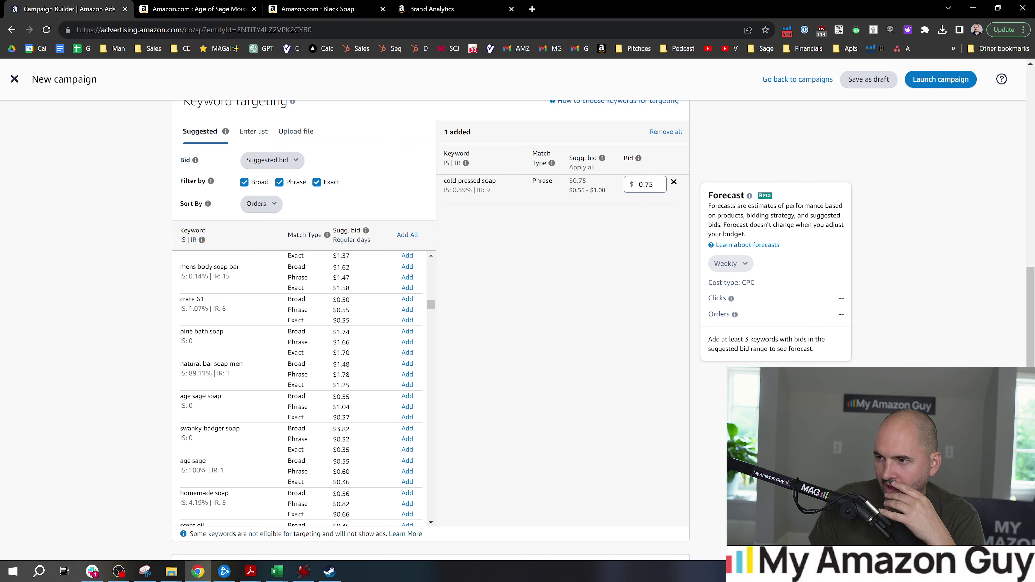
pyautogui.click(648, 185)
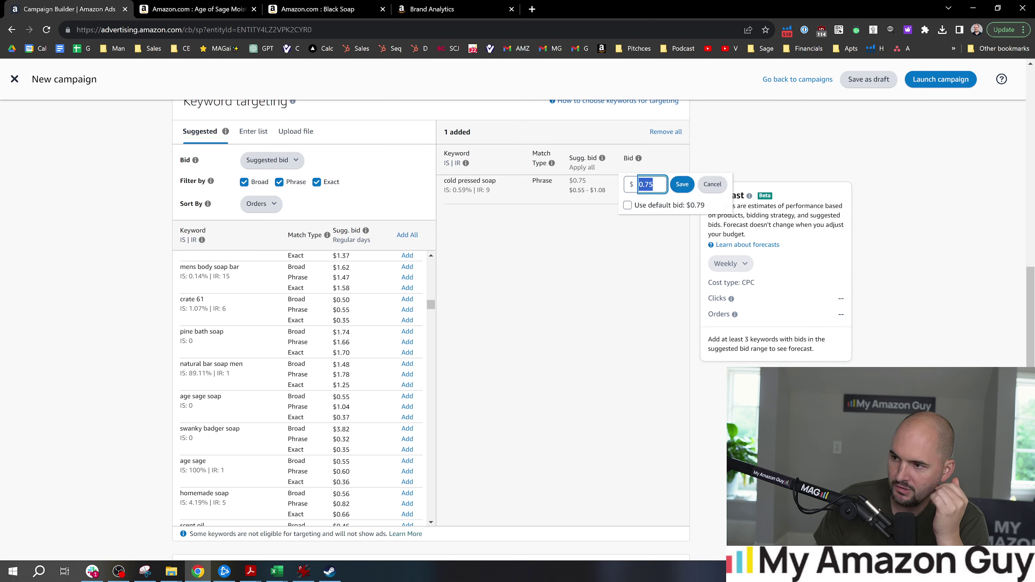
pyautogui.write('.89')
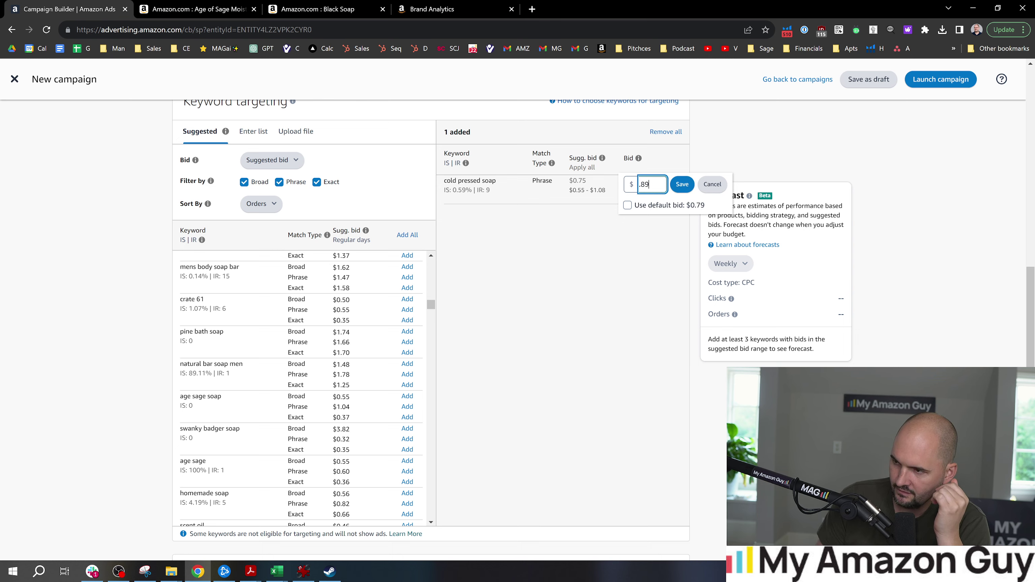
pyautogui.click(682, 184)
# Go back to Brand Analytics and examine the ASIN's impression and click shares for the query "cold press soap".
pyautogui.click(172, 6)
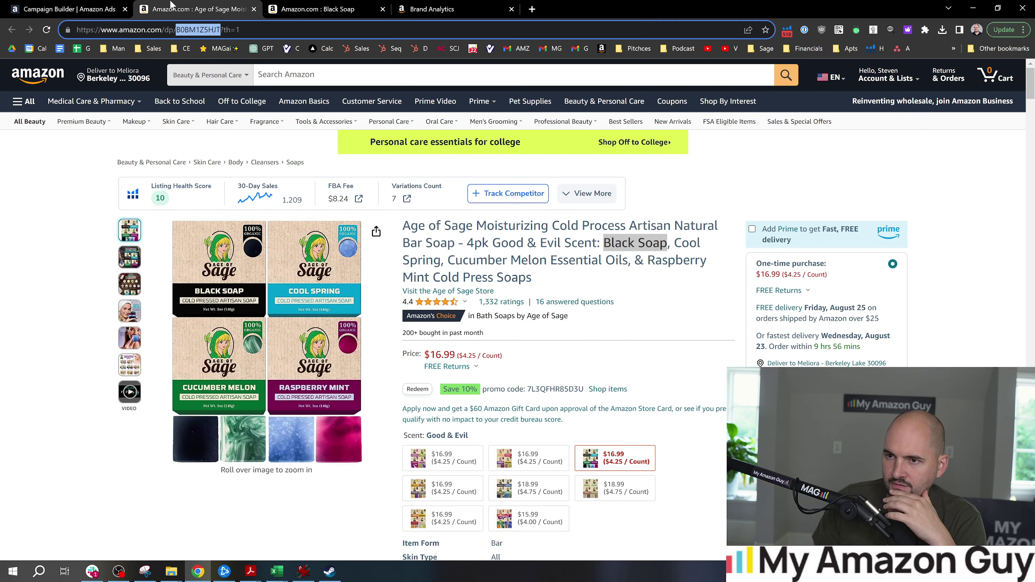
pyautogui.click(359, 6)
pyautogui.click(430, 4)
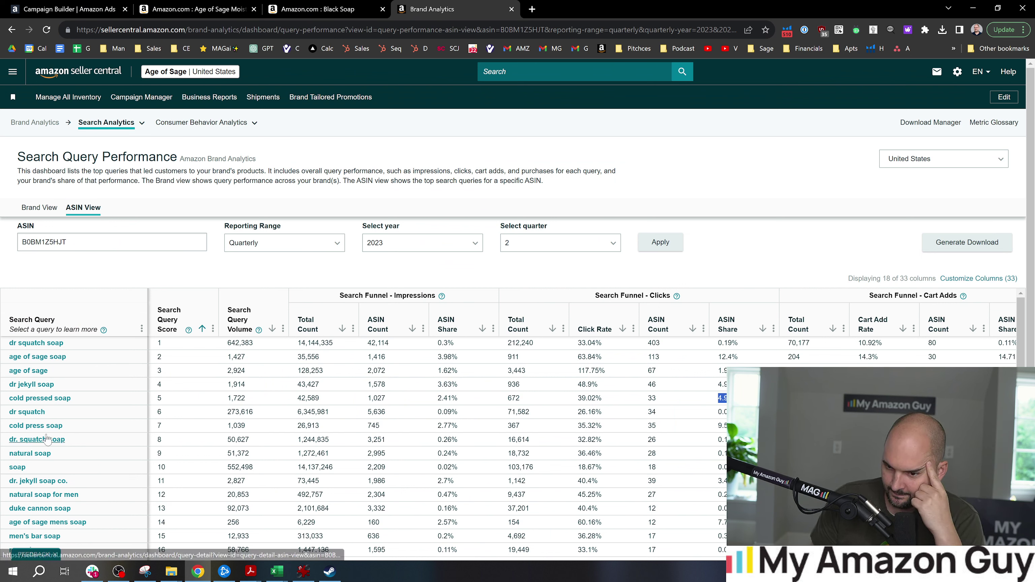
pyautogui.click(57, 426)
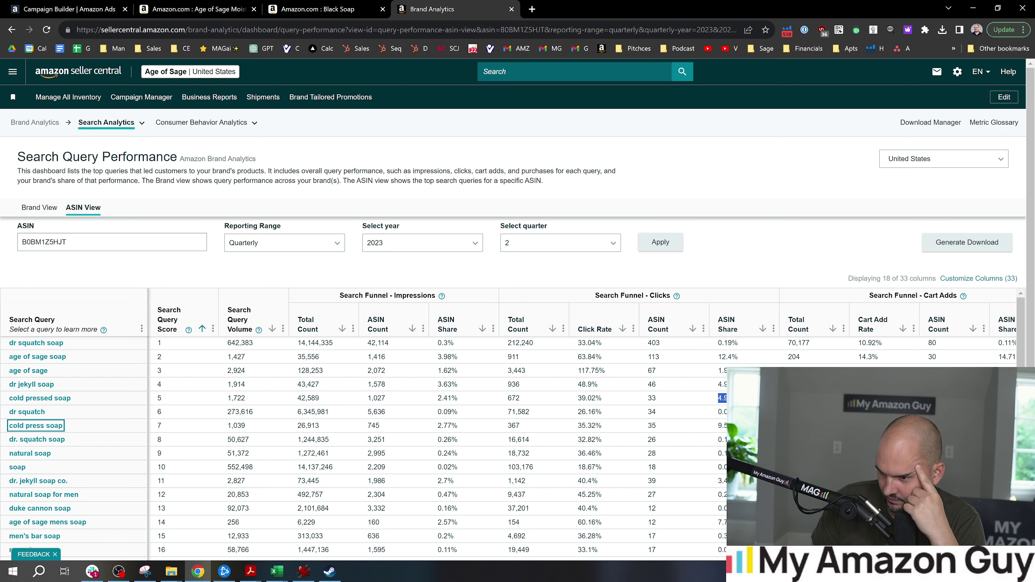
pyautogui.doubleClick(447, 425)
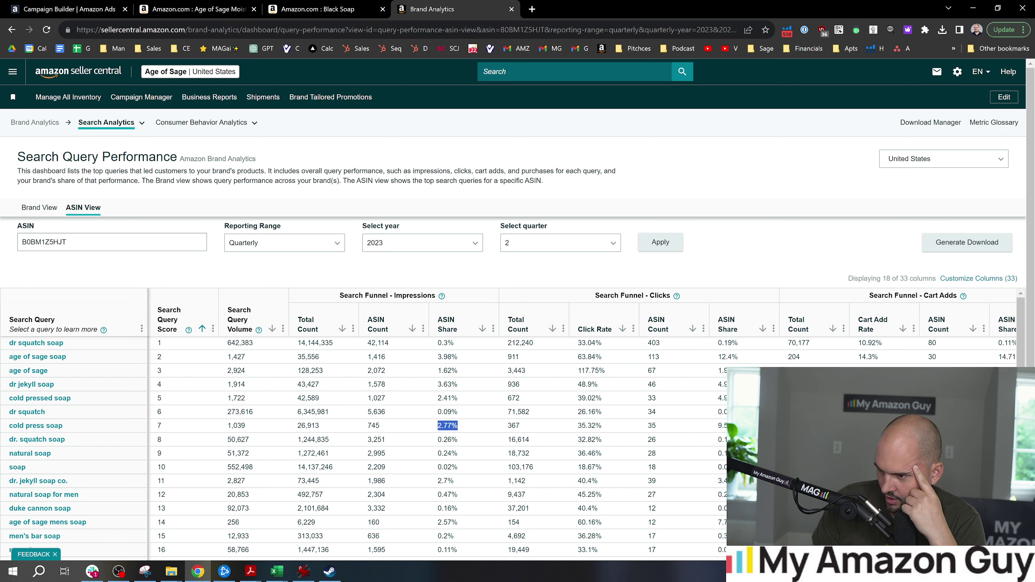
pyautogui.doubleClick(722, 425)
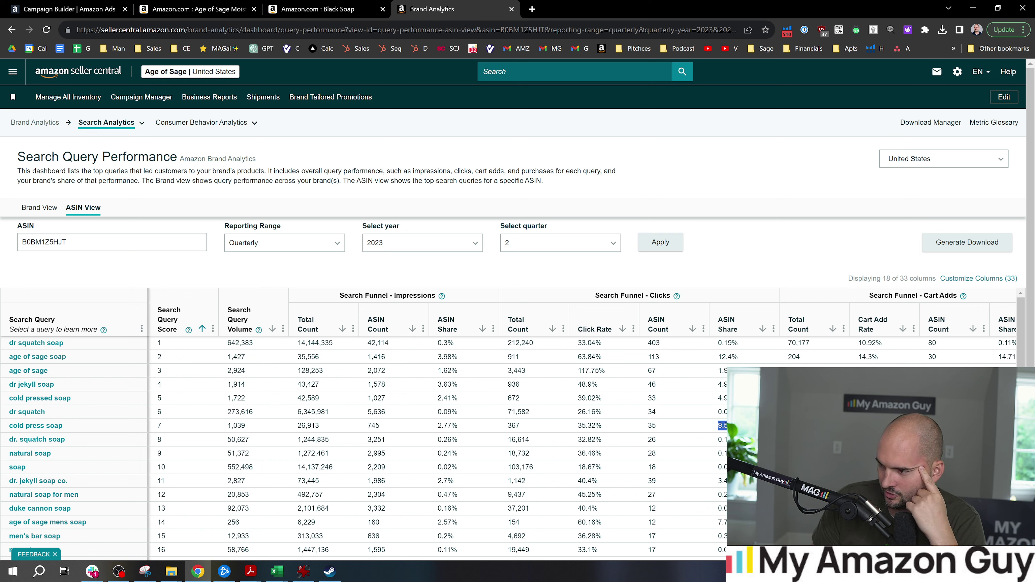
pyautogui.doubleClick(448, 425)
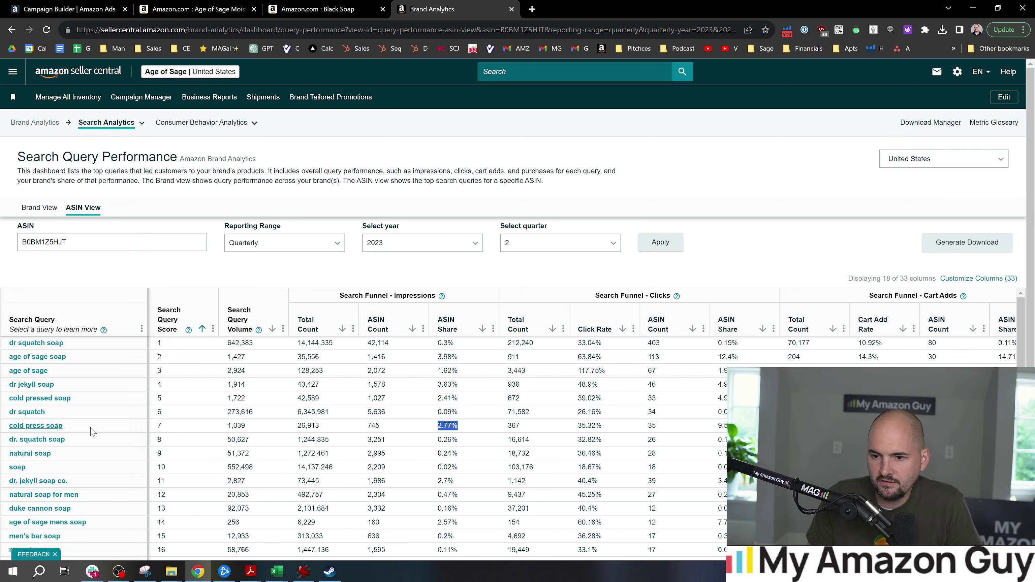
# In the new campaign, limit manually entered keywords to phrase match and add the keyword "cold press soap".
pyautogui.click(83, 7)
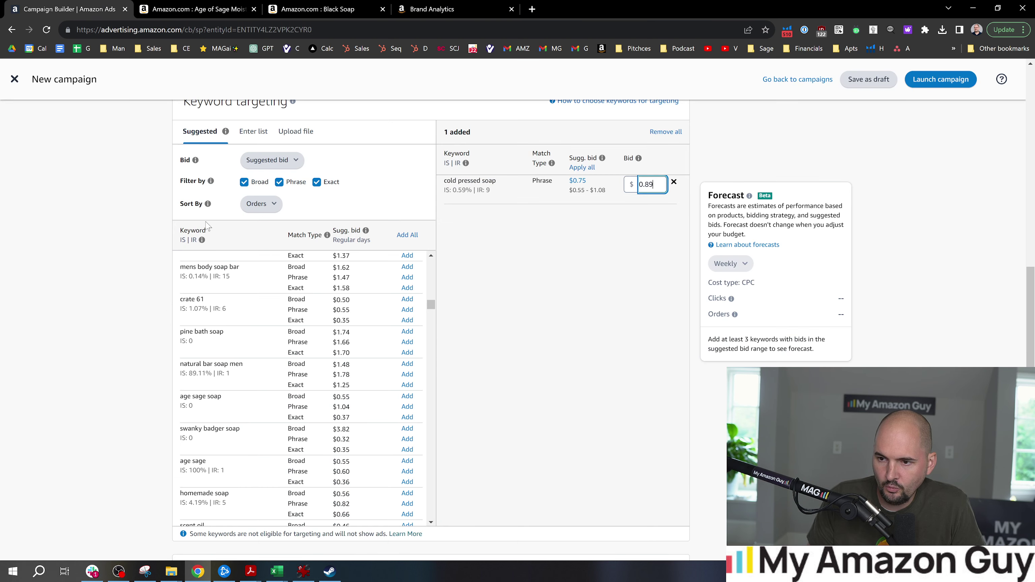
pyautogui.click(257, 132)
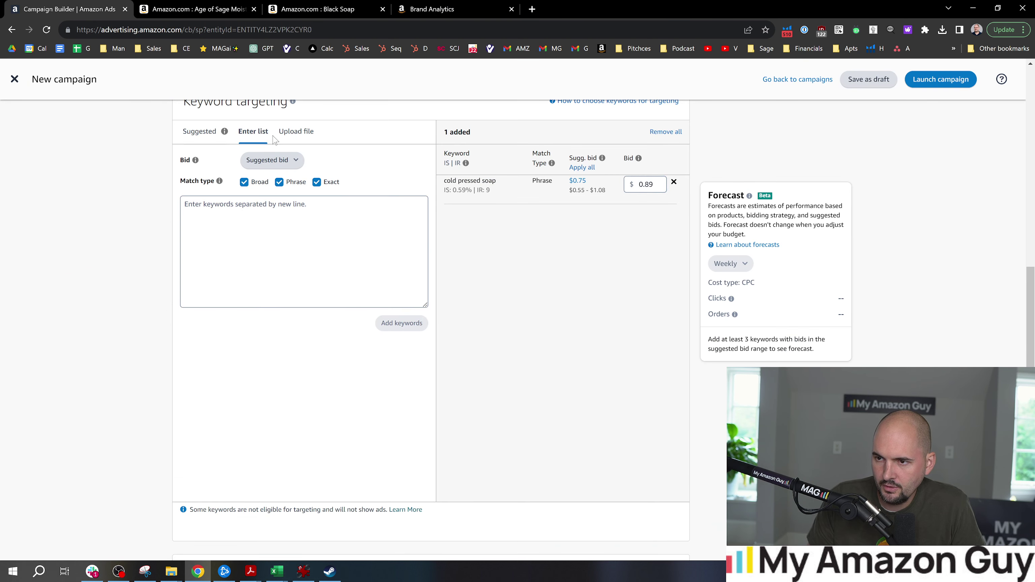
pyautogui.click(302, 184)
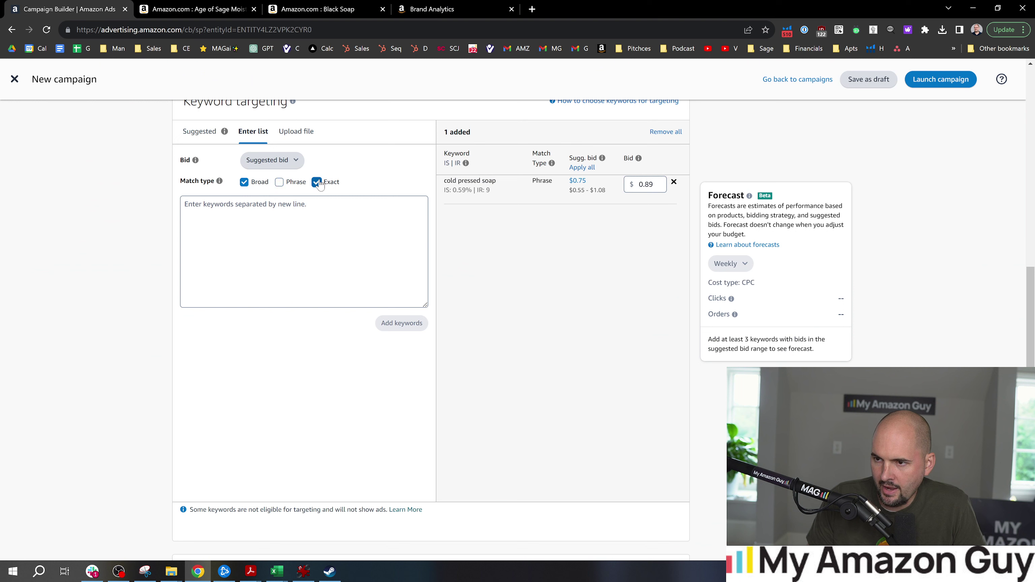
pyautogui.click(318, 182)
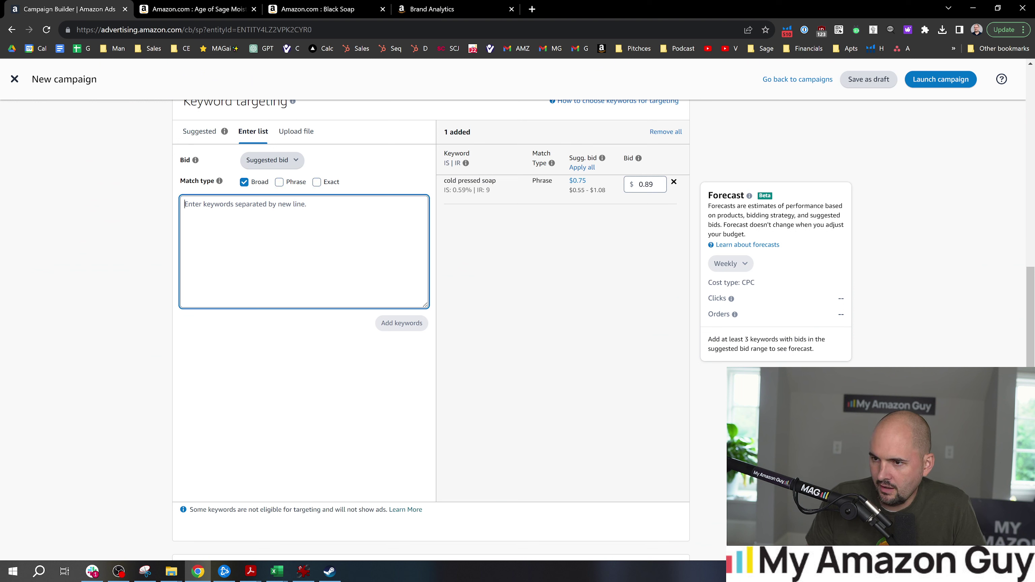
pyautogui.click(244, 182)
pyautogui.click(279, 182)
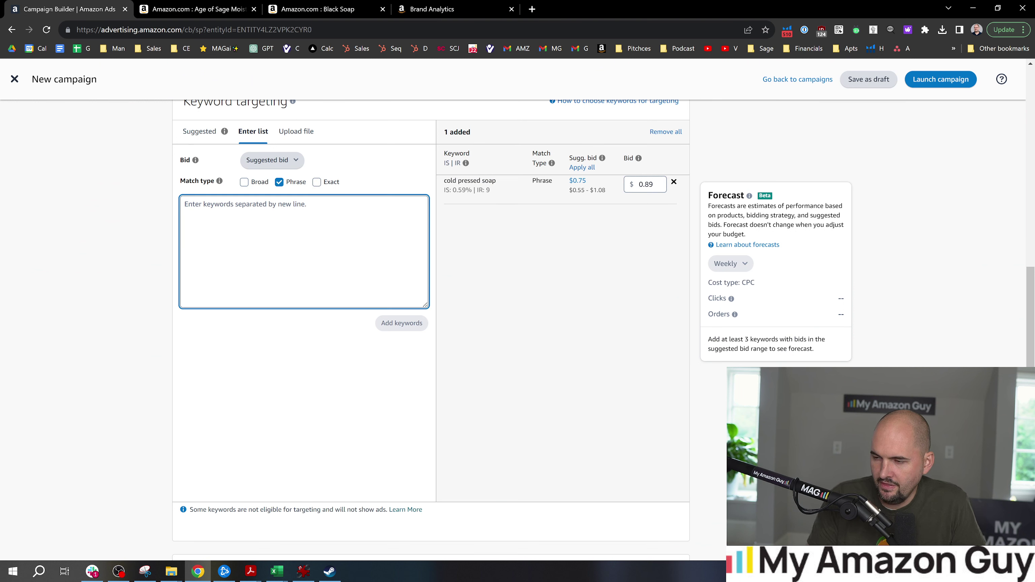
pyautogui.write('cold ')
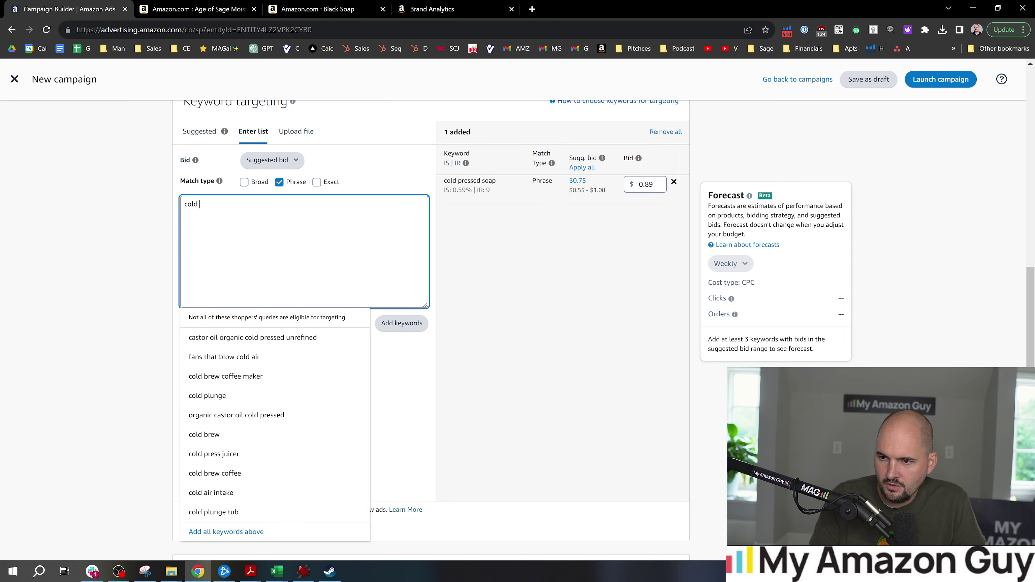
pyautogui.write('por')
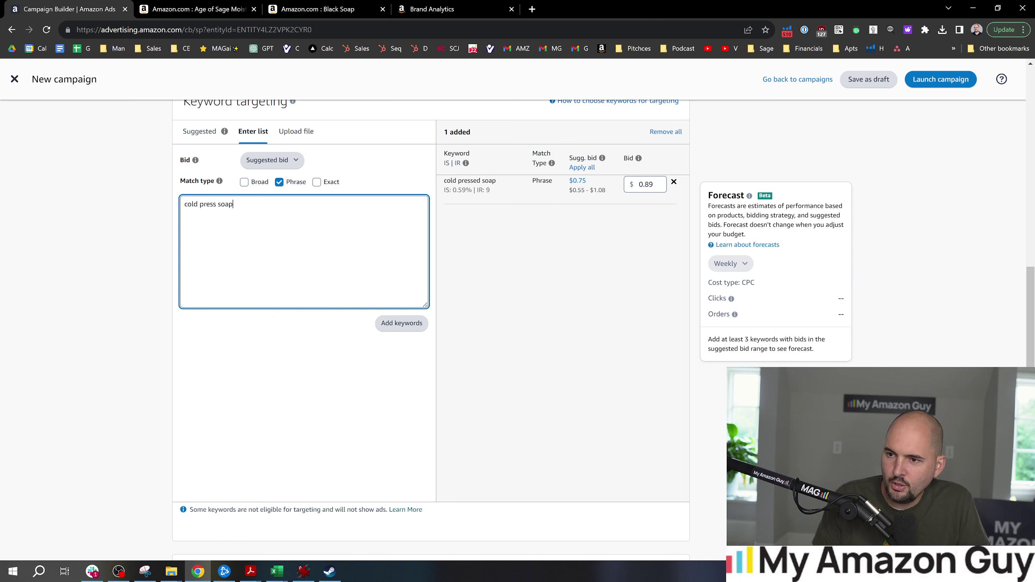
pyautogui.click(410, 326)
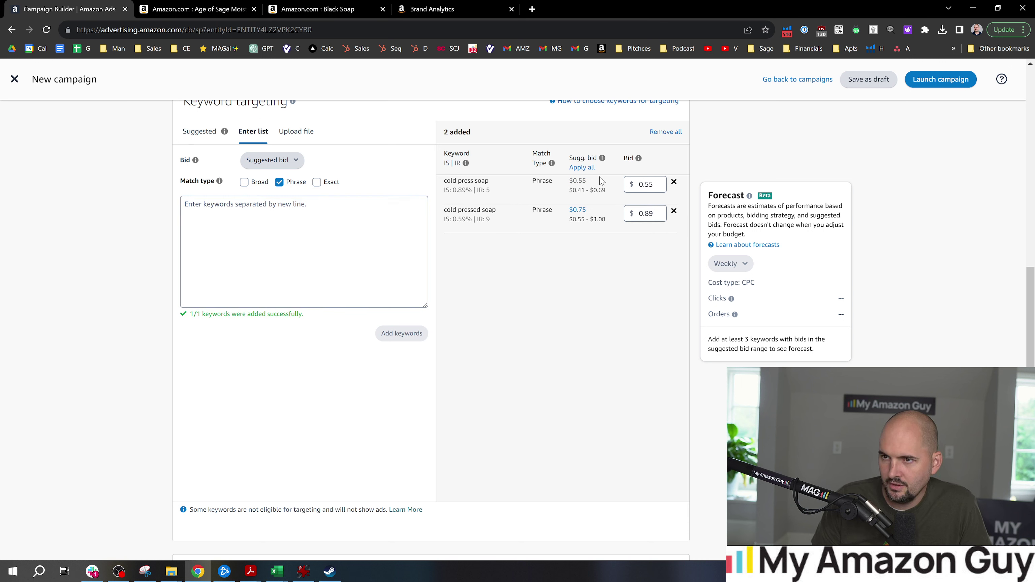
# Set the bid for the keyword "cold press soap" to $0.65.
pyautogui.click(652, 185)
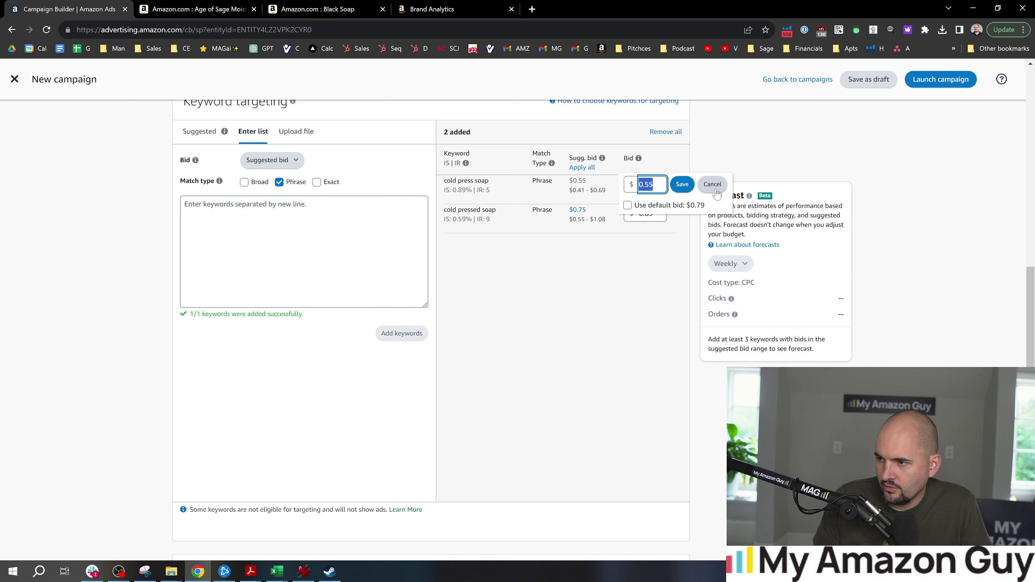
pyautogui.write('.6')
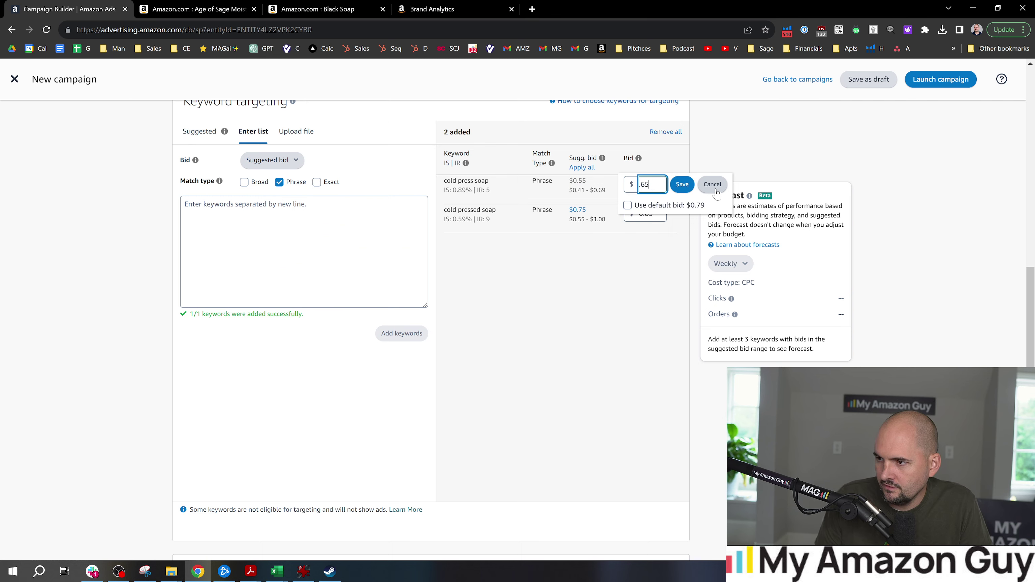
pyautogui.click(682, 184)
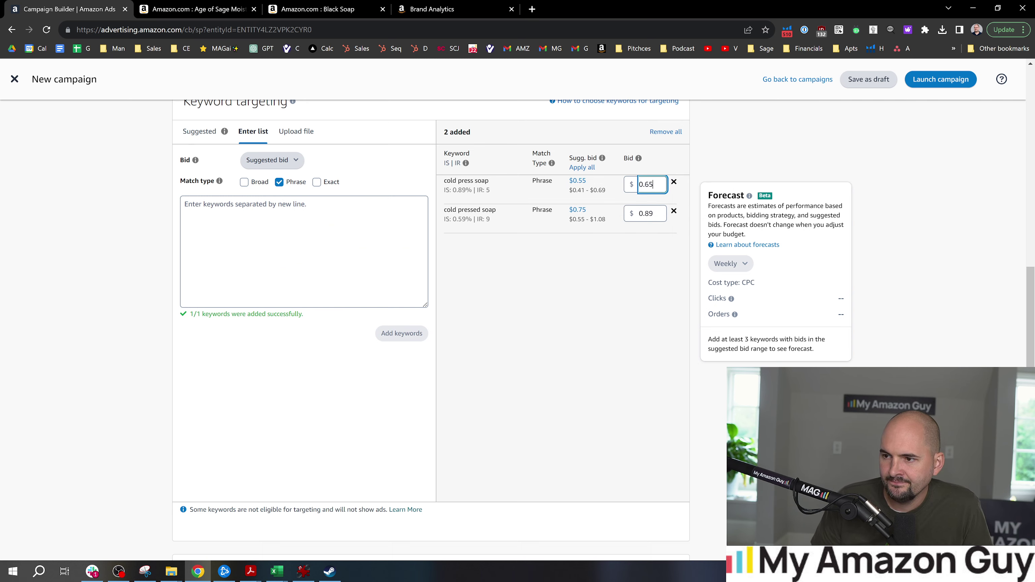
# Return to Brand Analytics and examine the ASIN's impression and click shares for the query "natural soap".
pyautogui.click(189, 6)
pyautogui.click(369, 6)
pyautogui.click(421, 5)
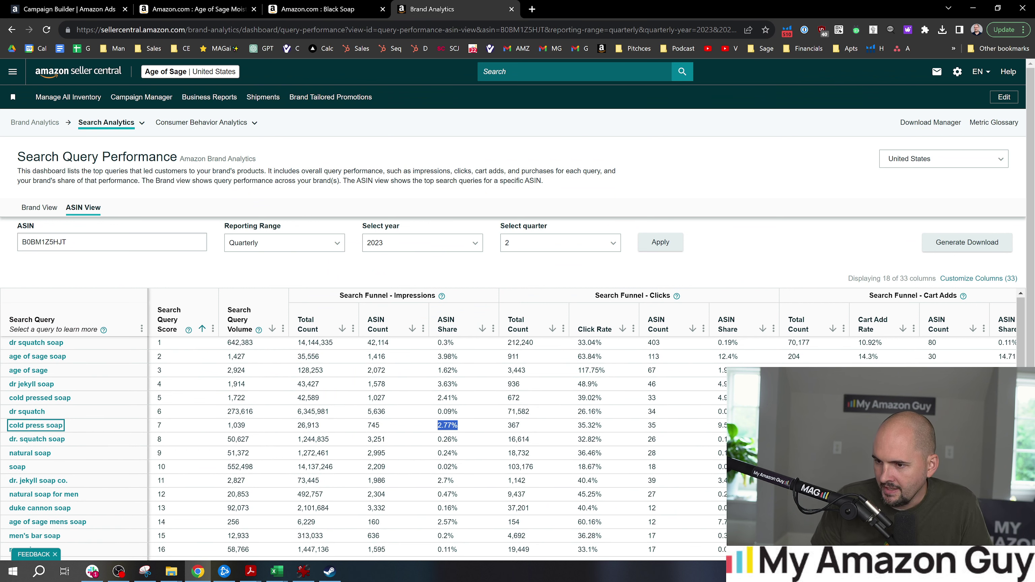
pyautogui.moveTo(432, 453); pyautogui.dragTo(457, 453)
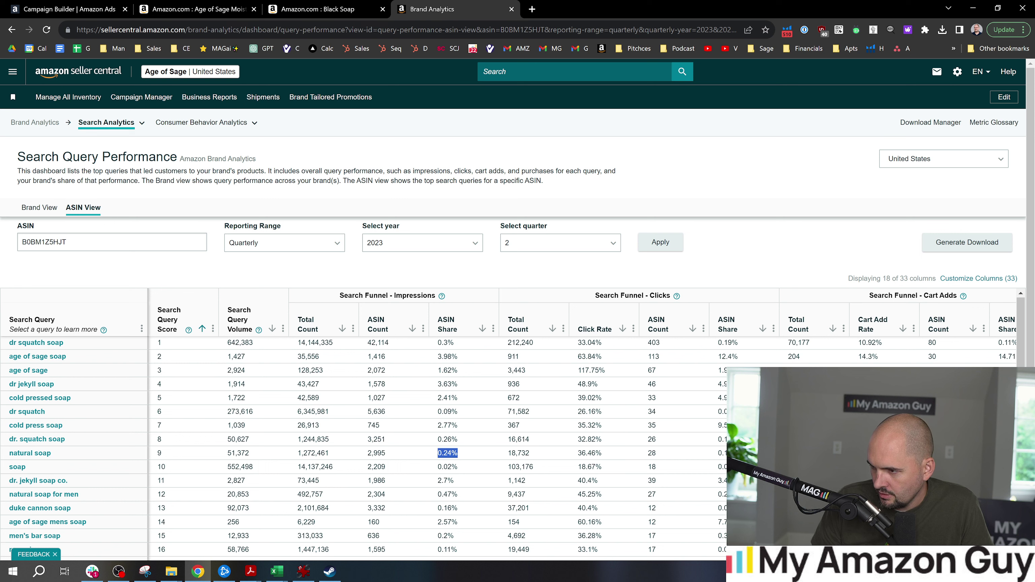
pyautogui.moveTo(712, 454); pyautogui.dragTo(734, 454)
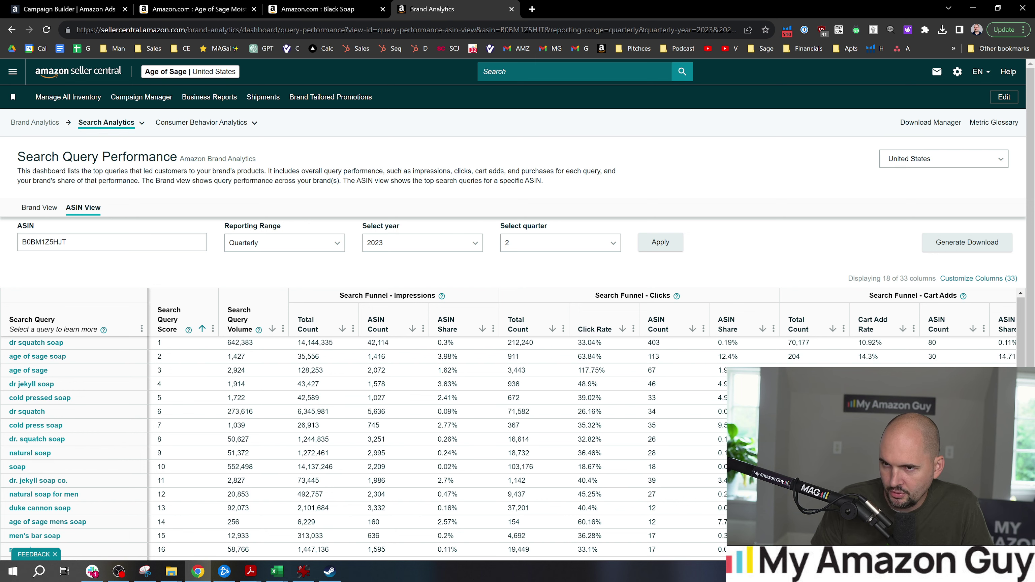
# Add "natural soap" to the new campaign as a phrase-match keyword with the suggested bid.
pyautogui.click(87, 8)
pyautogui.click(274, 201)
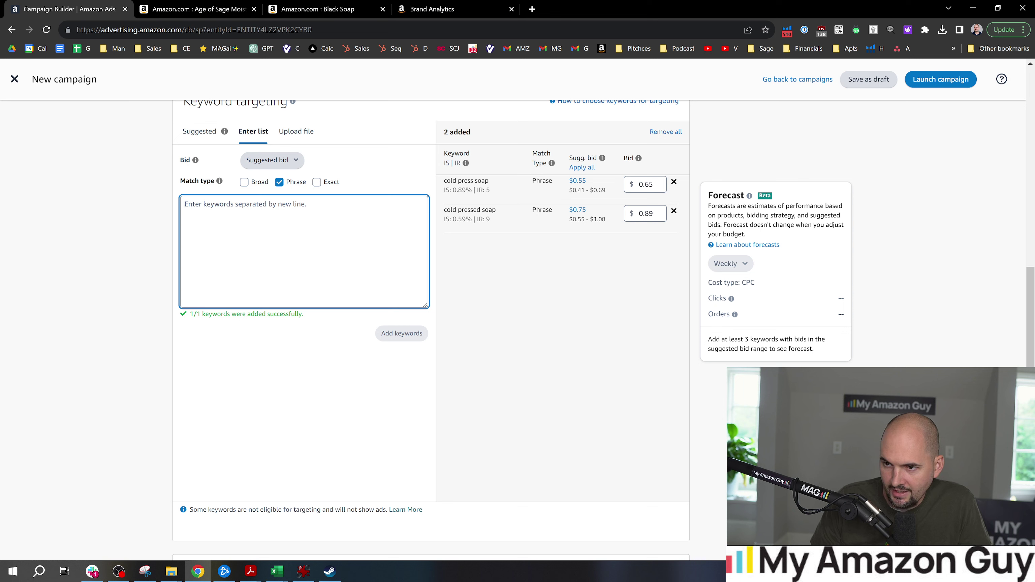
pyautogui.write('natural soap')
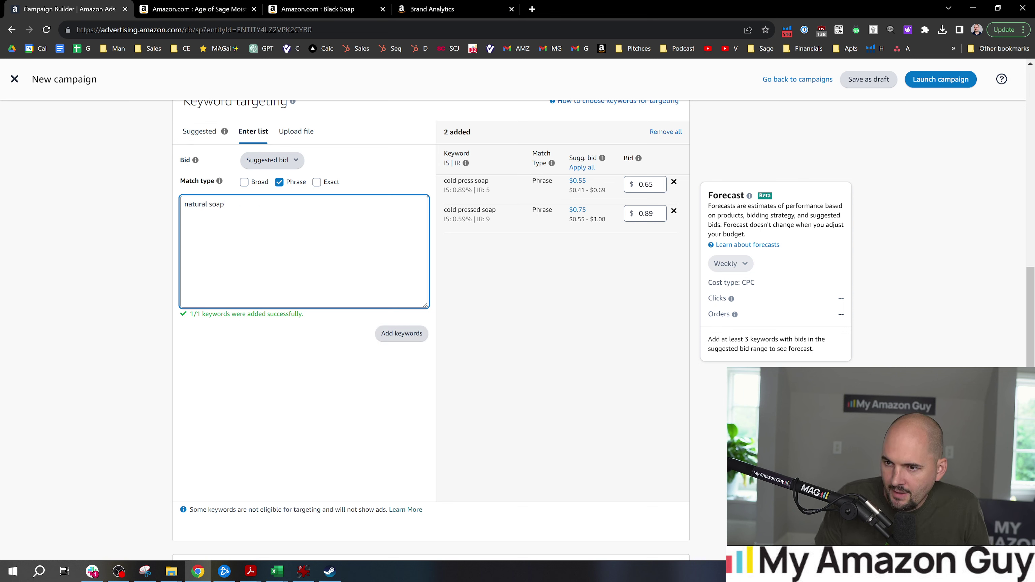
pyautogui.click(403, 334)
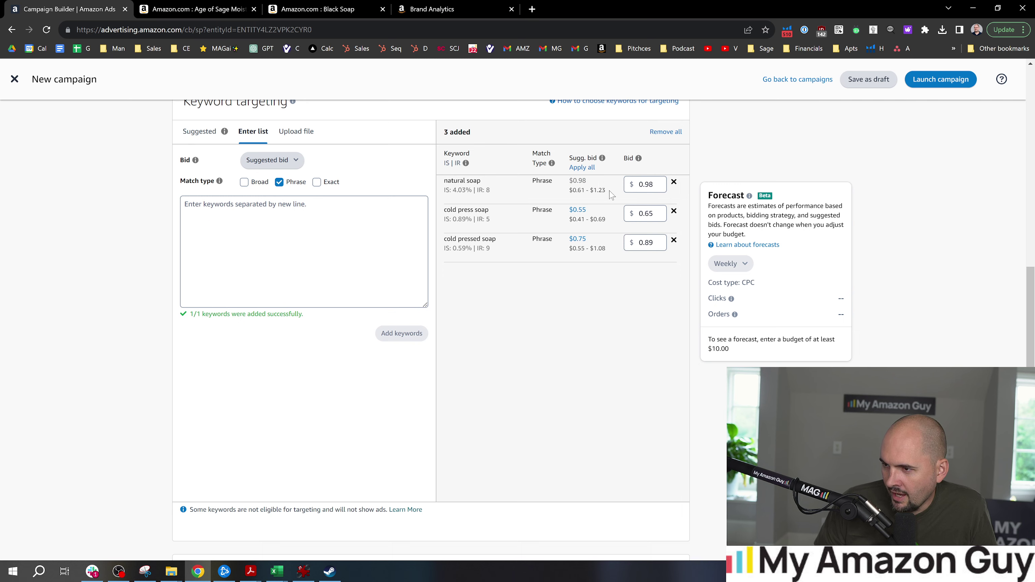
# Review the lower-ranked search queries in Brand Analytics, down to "the soap guy", for further keyword candidates.
pyautogui.click(318, 9)
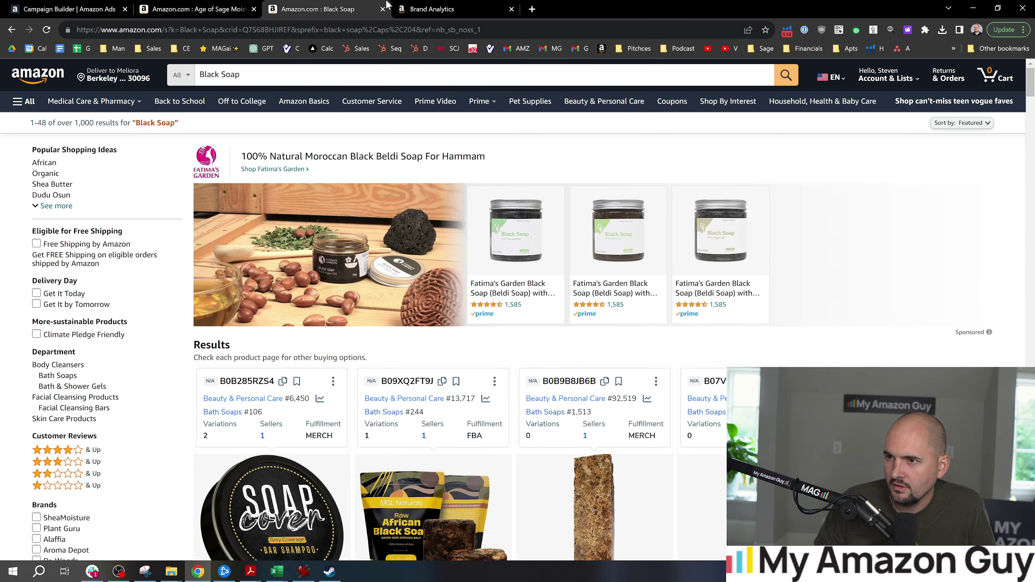
pyautogui.click(422, 6)
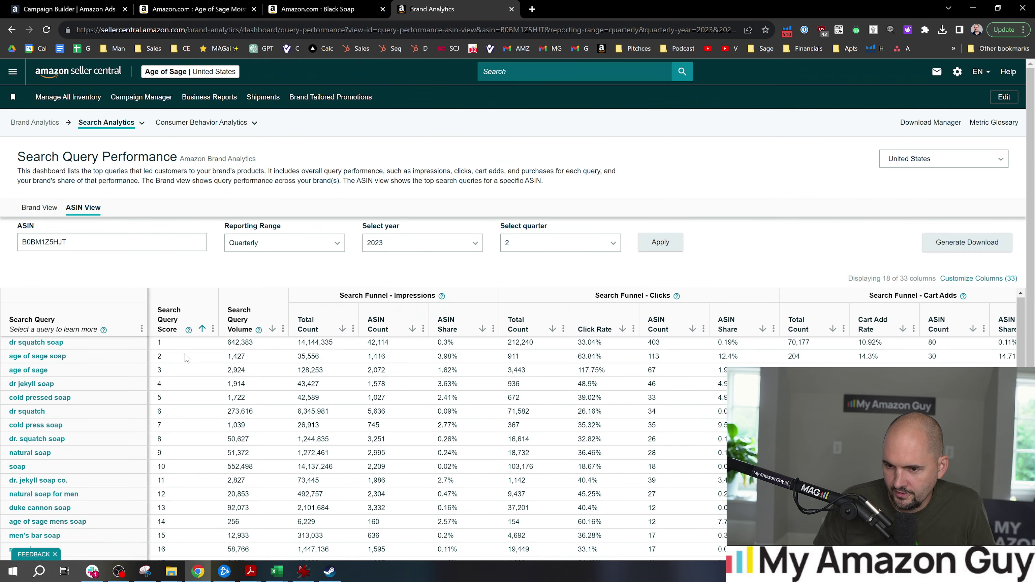
pyautogui.scroll(-3, 1033, 273)
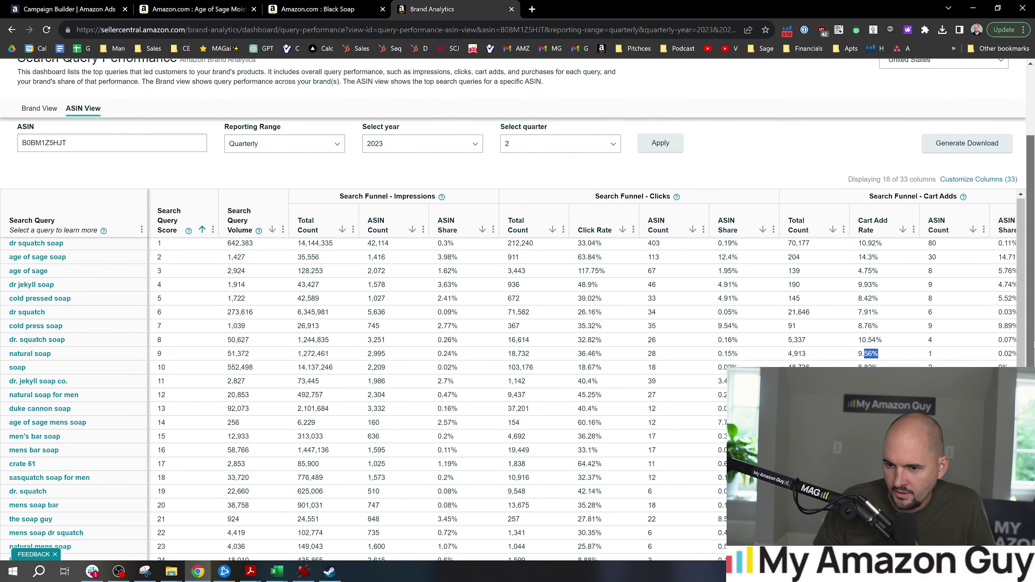
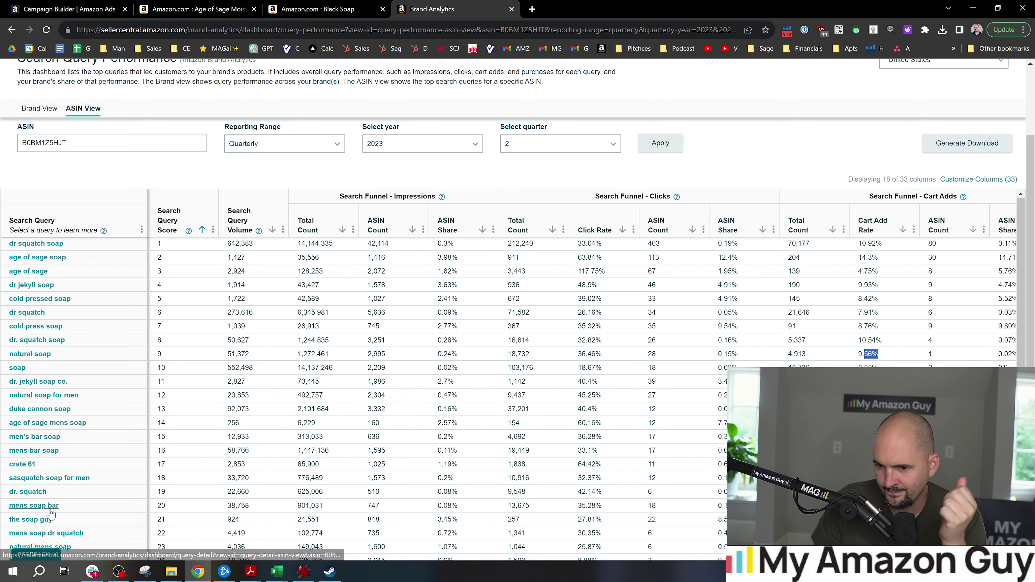
pyautogui.click(73, 521)
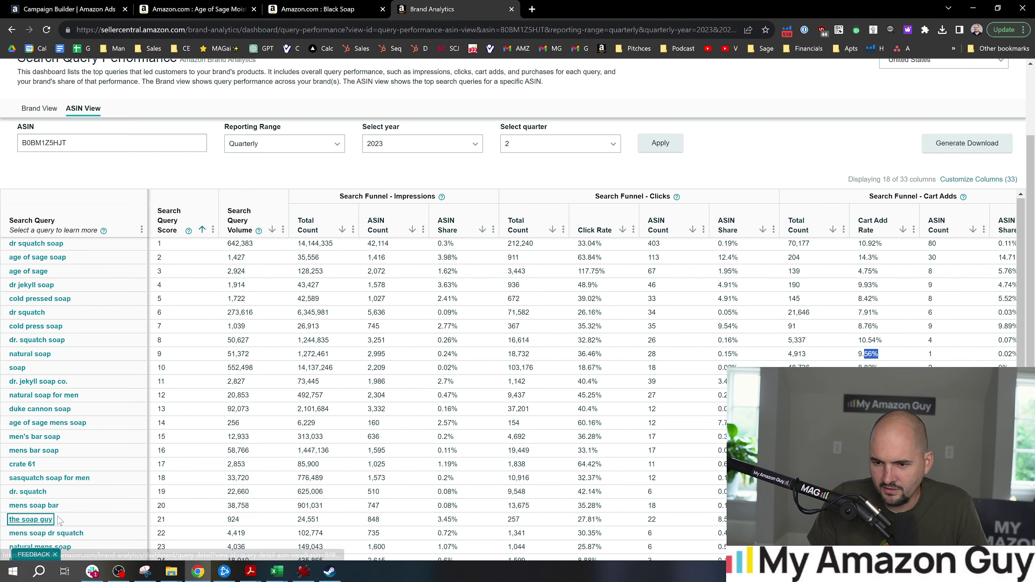
# Search the Amazon store for "the soap guy" and examine where the Age of Sage soaps appear among the results.
pyautogui.click(533, 9)
pyautogui.click(317, 9)
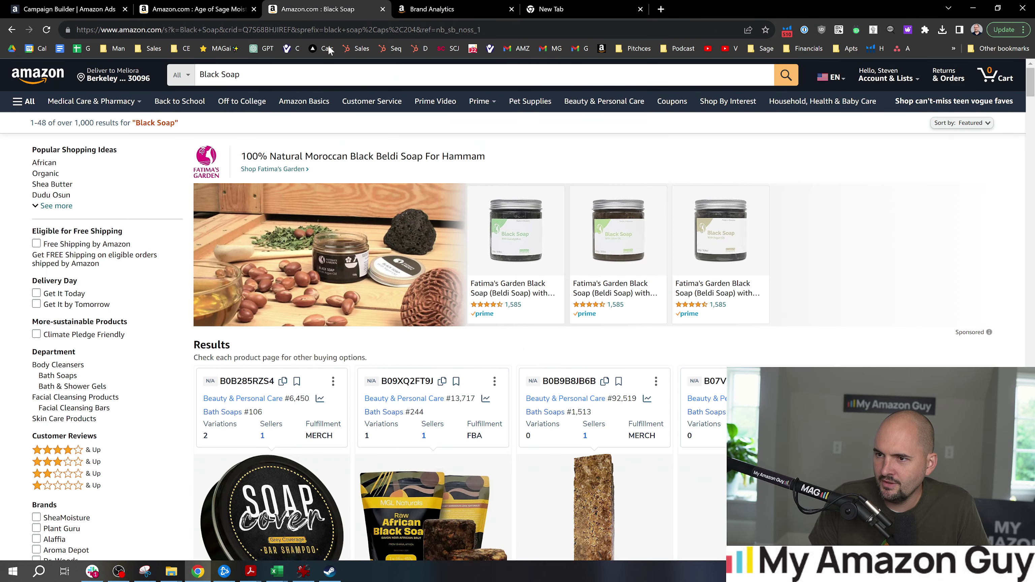
pyautogui.write('the soap guy')
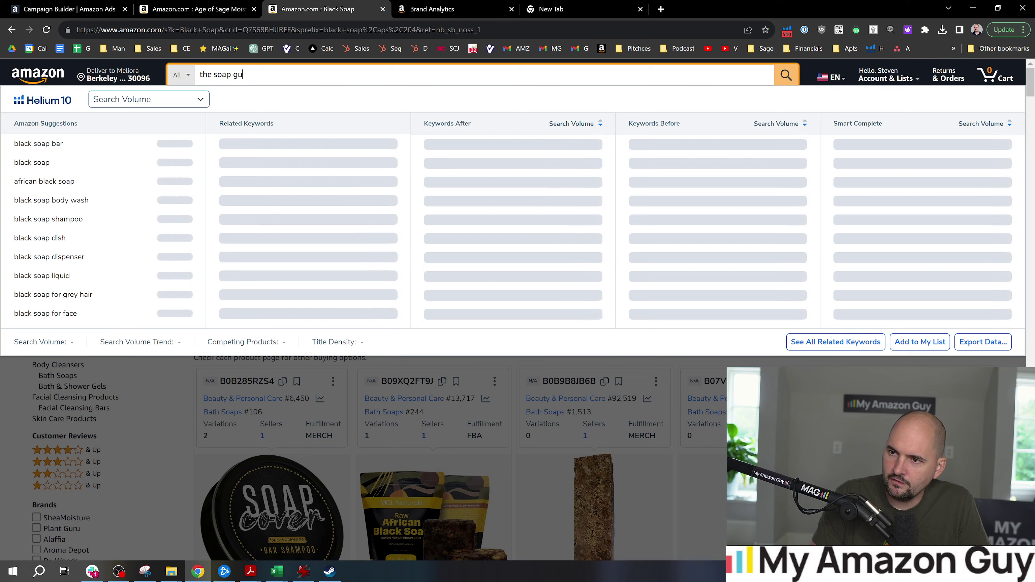
pyautogui.press('Return')
pyautogui.scroll(-1, 477, 332)
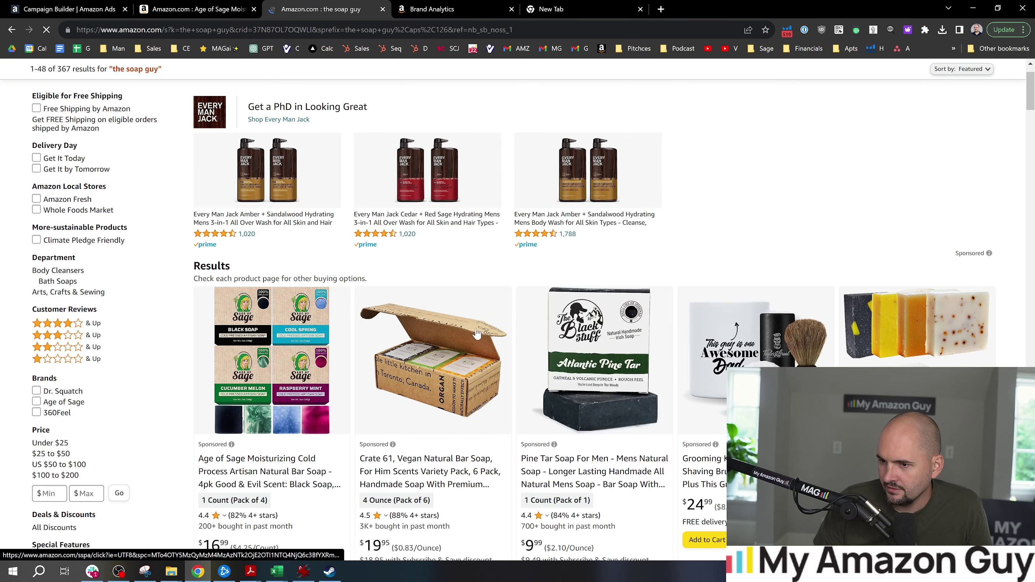
pyautogui.scroll(-3, 242, 389)
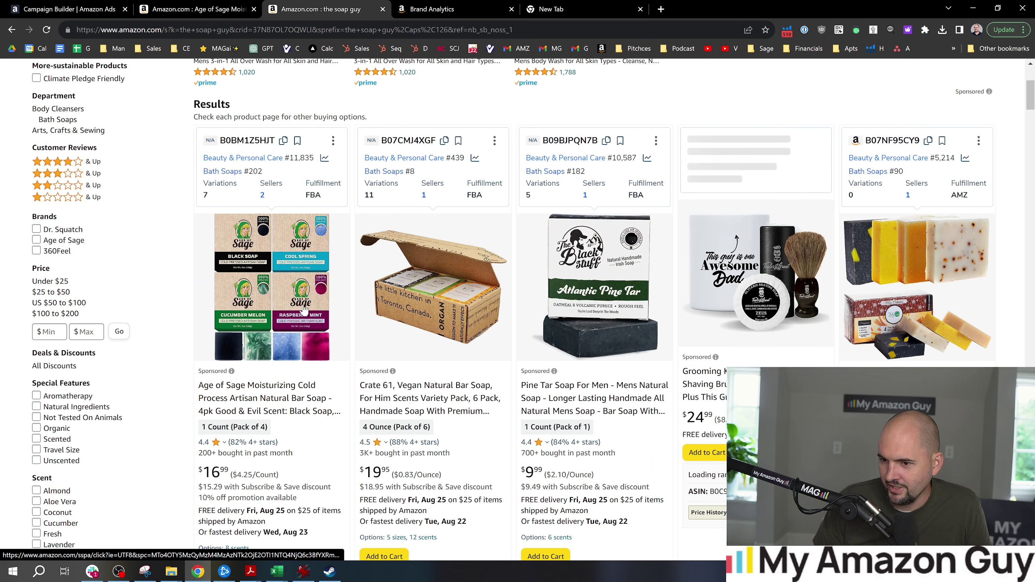
pyautogui.scroll(-10, 994, 163)
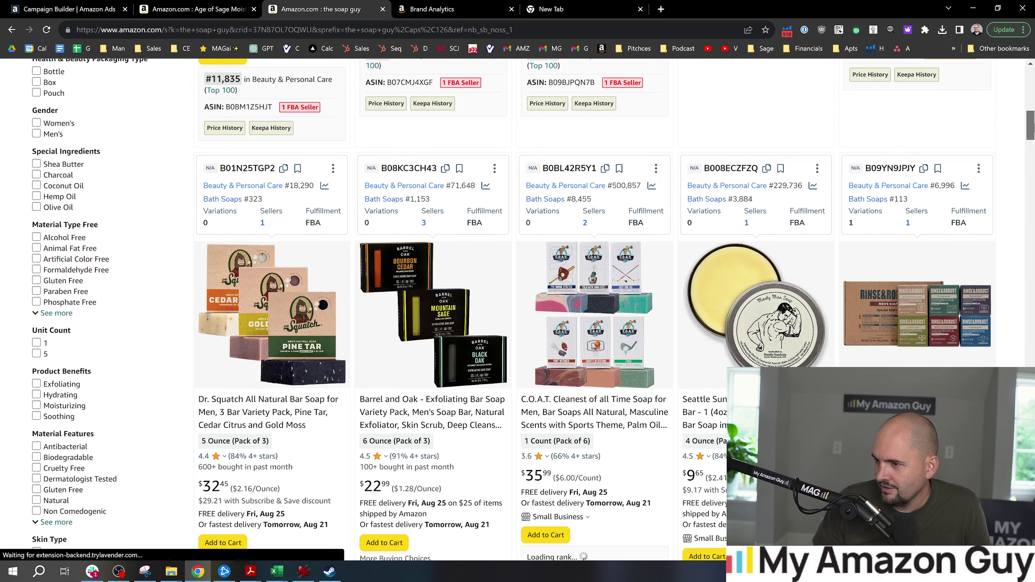
pyautogui.scroll(-8, 530, 310)
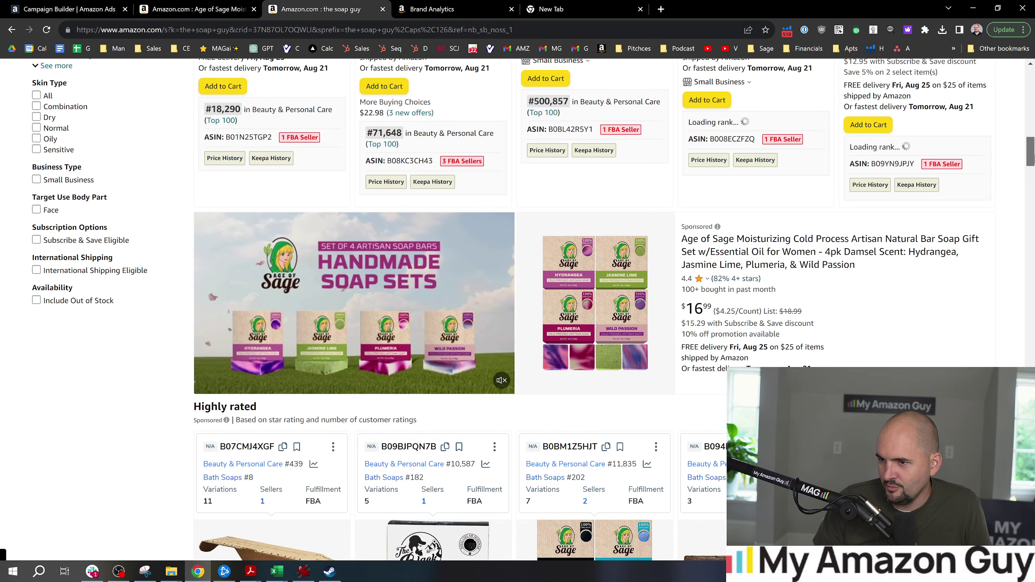
pyautogui.scroll(-8, 1034, 147)
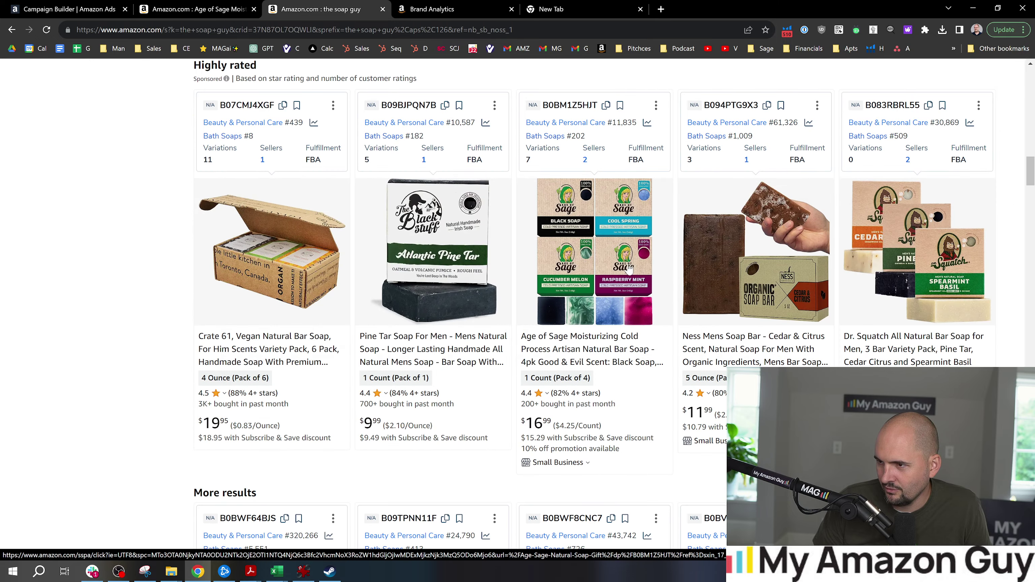
pyautogui.moveTo(1034, 147); pyautogui.dragTo(1032, 69)
# Check the last queries on Brand Analytics' first page and add "cold process soap" to the campaign as a phrase-match keyword with the suggested bid.
pyautogui.click(196, 9)
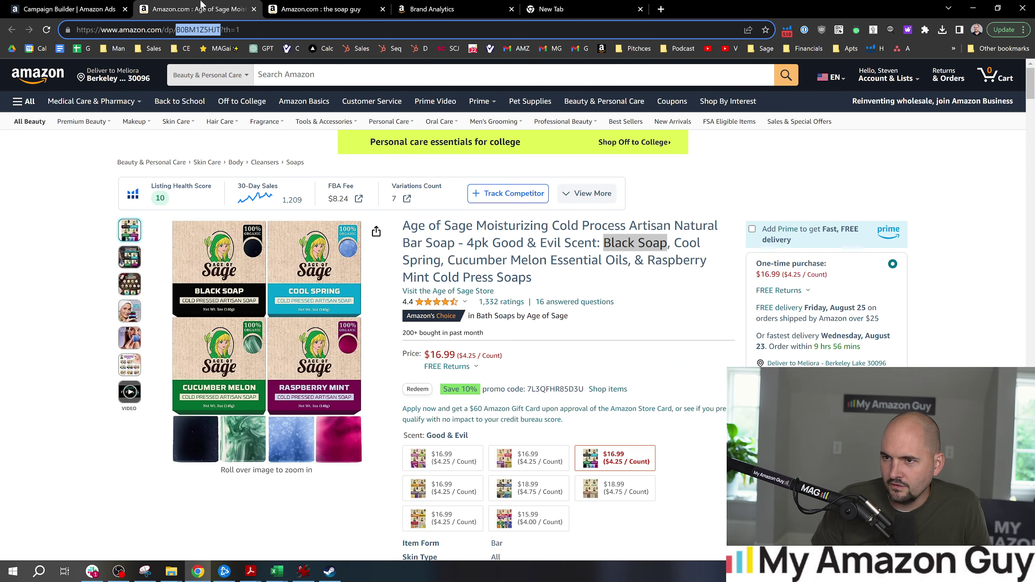
pyautogui.click(91, 4)
pyautogui.click(320, 9)
pyautogui.click(420, 9)
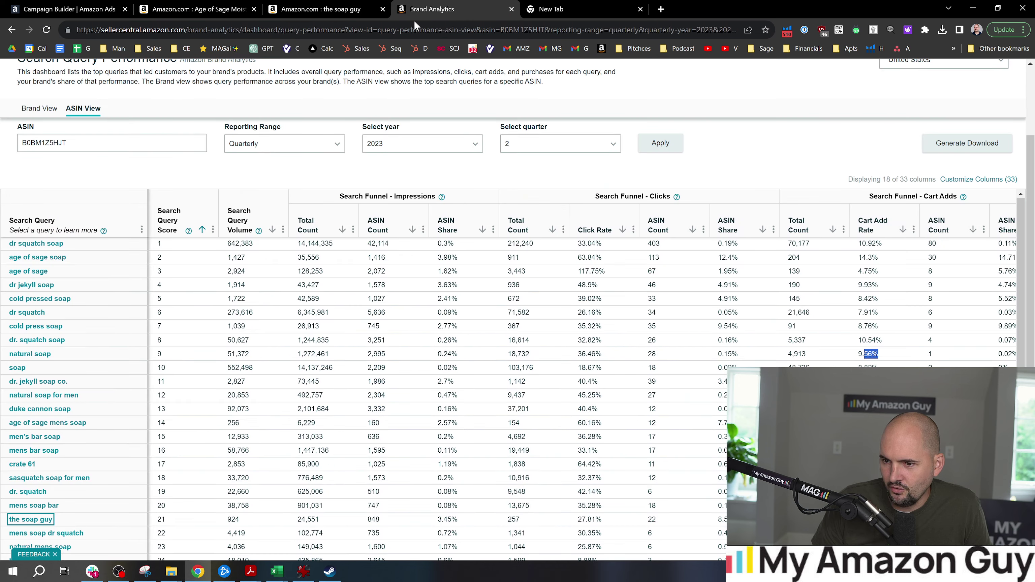
pyautogui.scroll(-1, 133, 505)
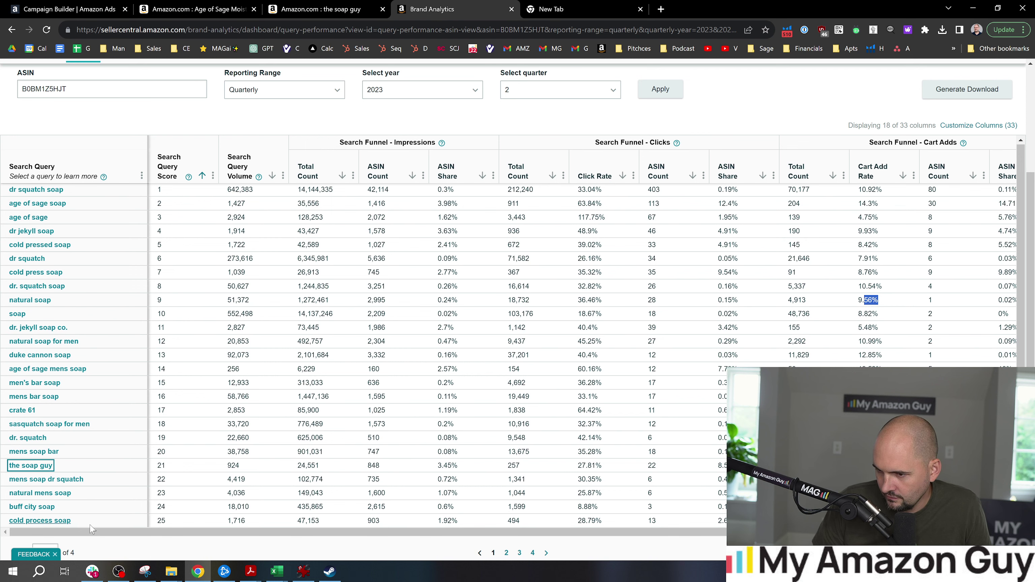
pyautogui.click(67, 9)
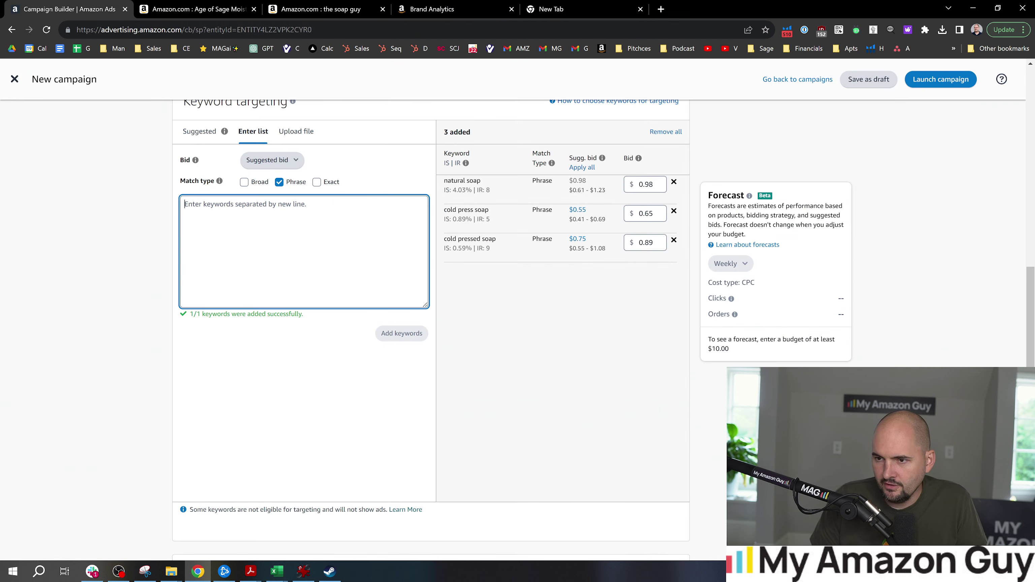
pyautogui.write('cold process soap')
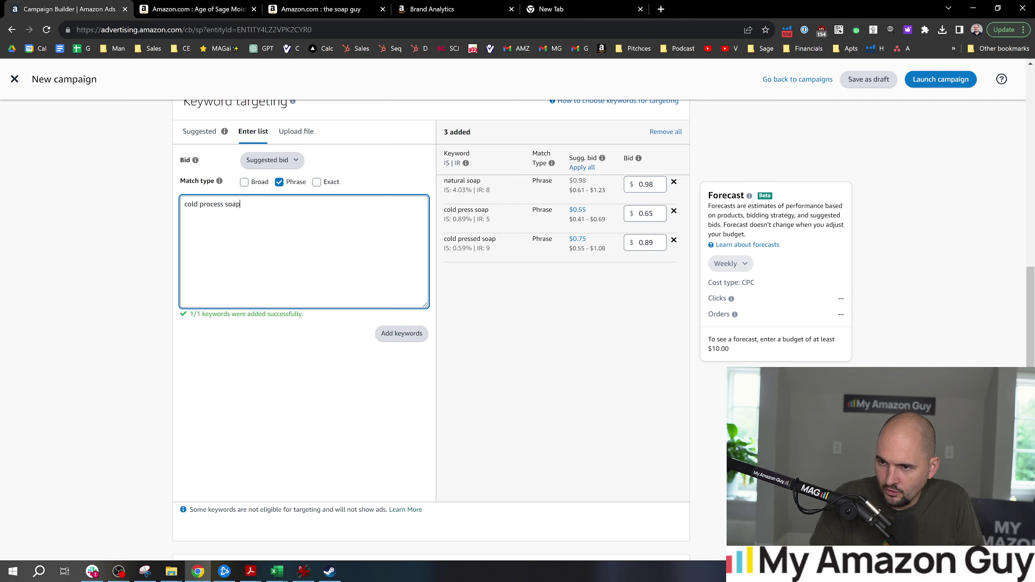
pyautogui.click(423, 332)
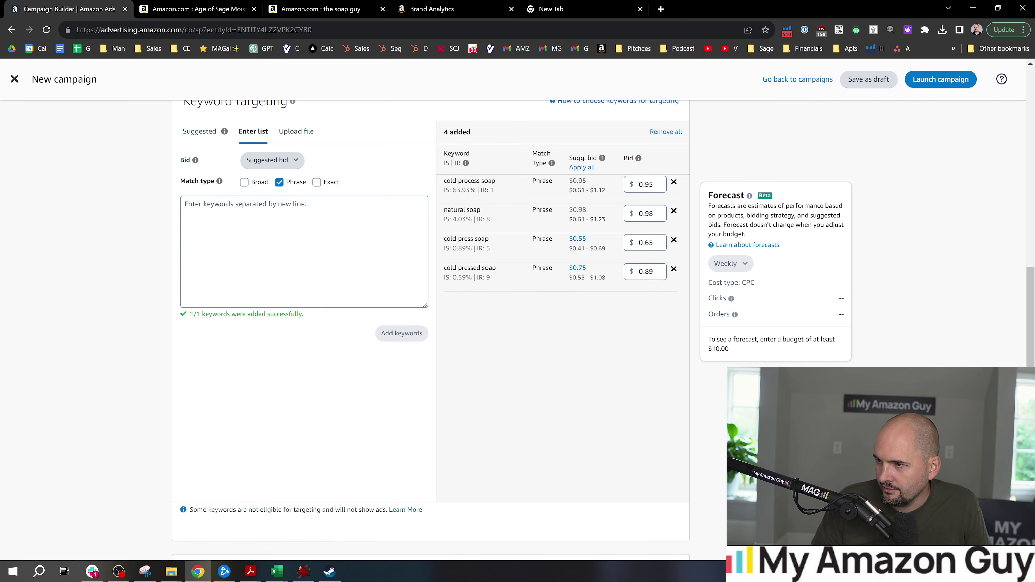
# Return to Brand Analytics and examine the impression share, click rate and click share for the query "natural mens soap".
pyautogui.hotkey('ctrl', 'Tab')
pyautogui.hotkey('ctrl', 'Tab')
pyautogui.hotkey('ctrl', 'Tab')
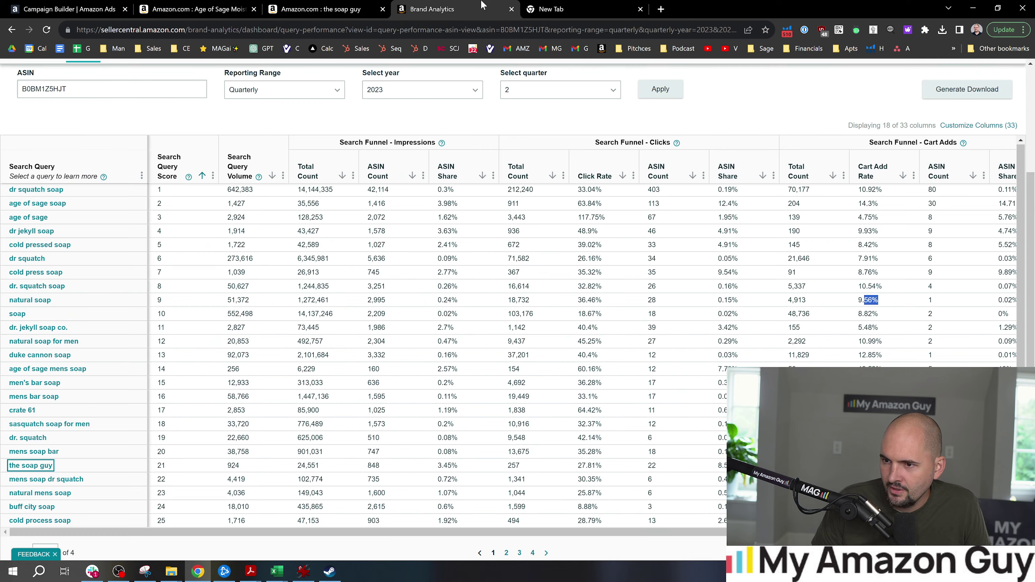
pyautogui.scroll(-2, 198, 425)
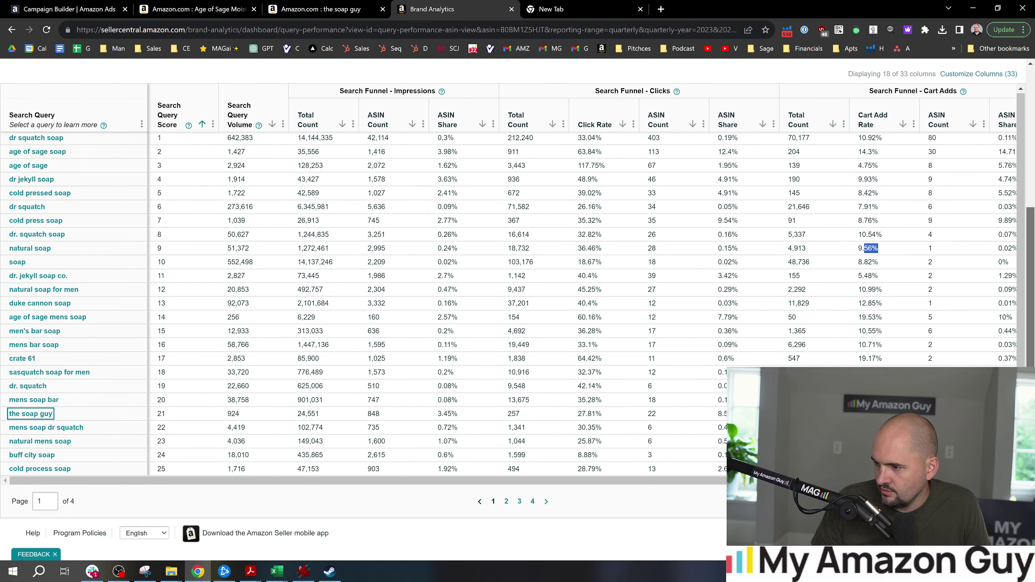
pyautogui.scroll(1, 367, 286)
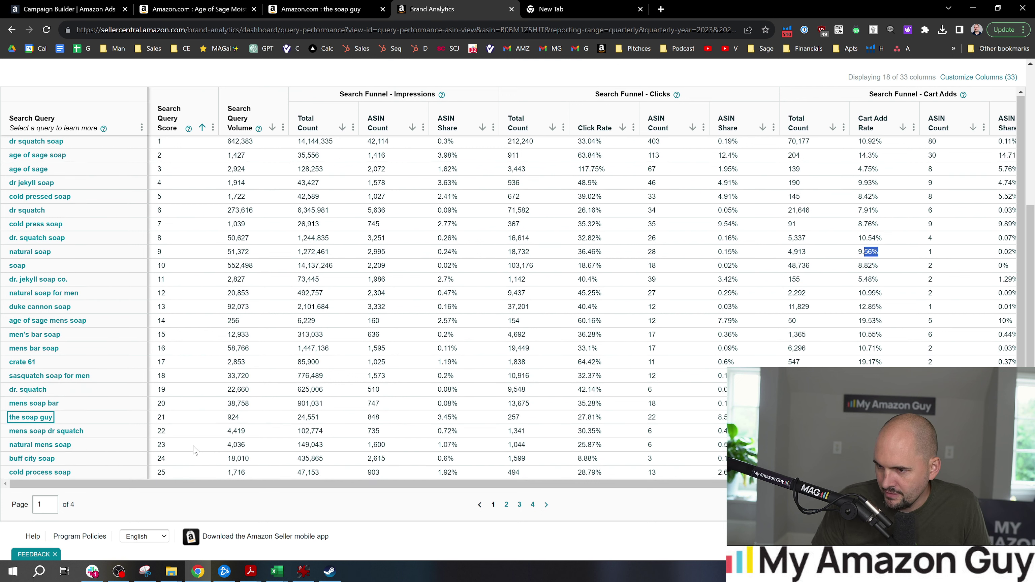
pyautogui.moveTo(437, 444); pyautogui.dragTo(478, 450)
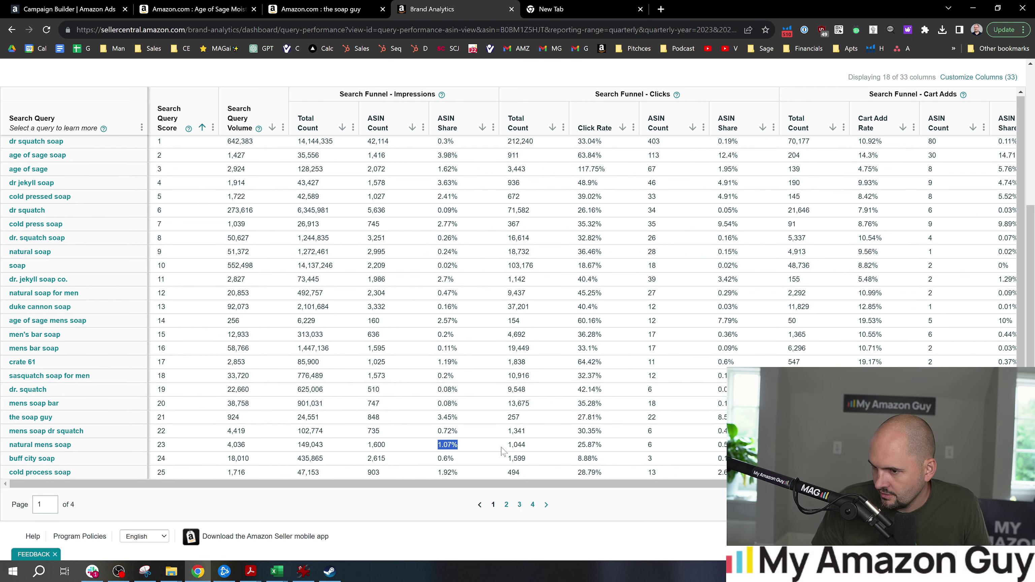
pyautogui.moveTo(576, 447); pyautogui.dragTo(624, 451)
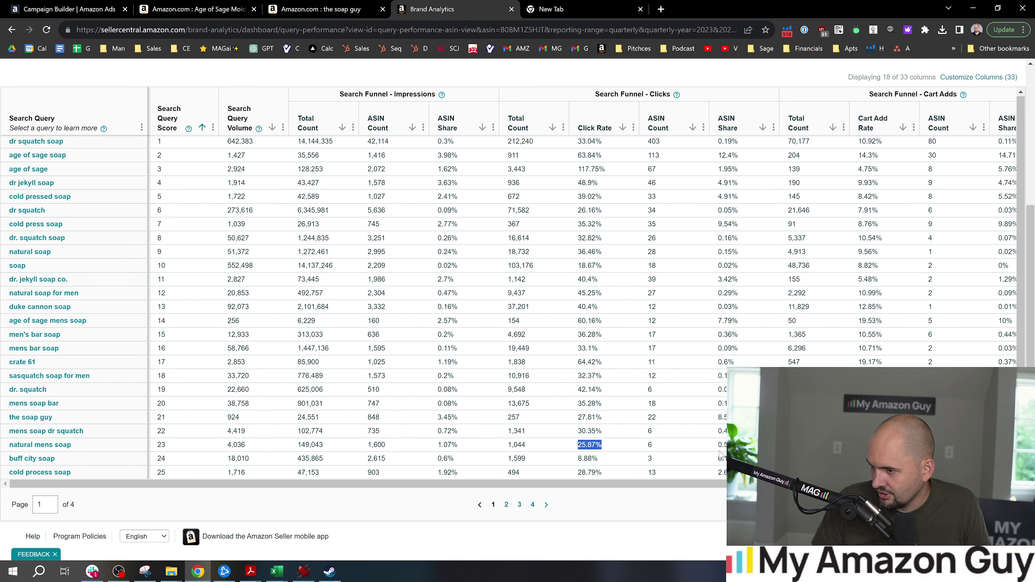
pyautogui.moveTo(718, 445); pyautogui.dragTo(745, 447)
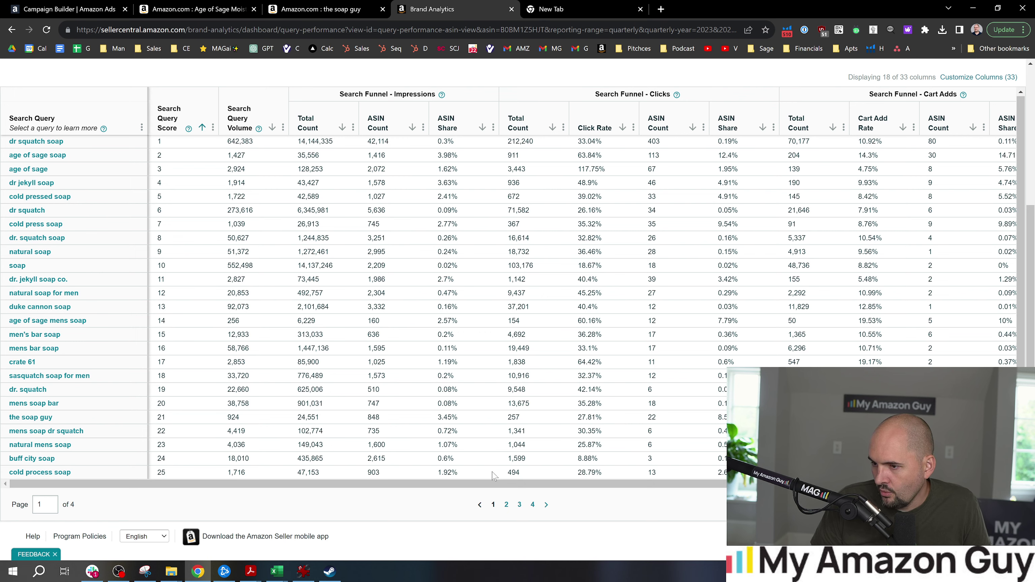
pyautogui.moveTo(254, 482); pyautogui.dragTo(164, 476)
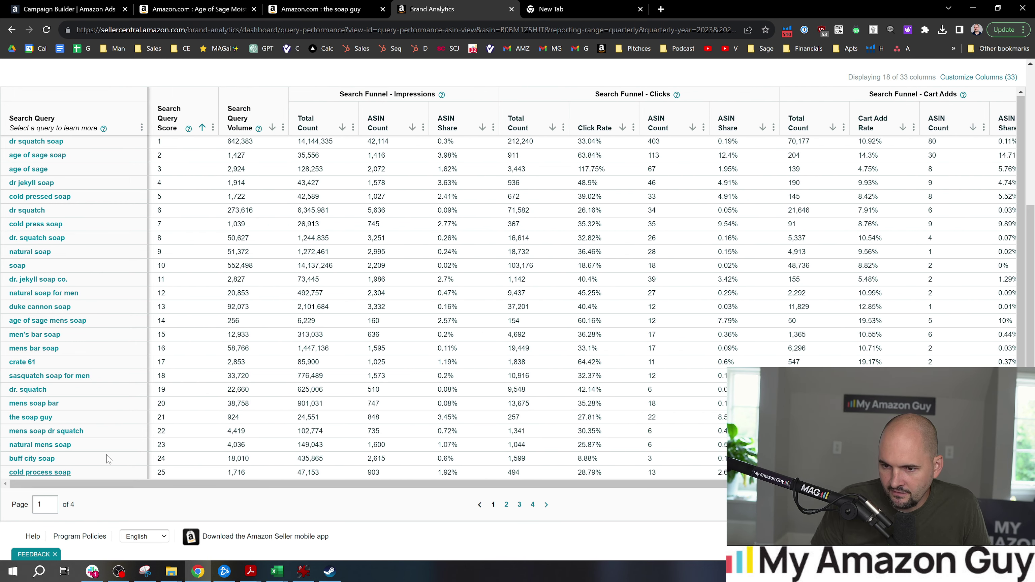
# Add "natural mens soap" to the new campaign as a phrase-match keyword with the suggested bid.
pyautogui.hotkey('ctrl', 'shift', 'Tab')
pyautogui.hotkey('ctrl', 'shift', 'Tab')
pyautogui.hotkey('ctrl', 'shift', 'Tab')
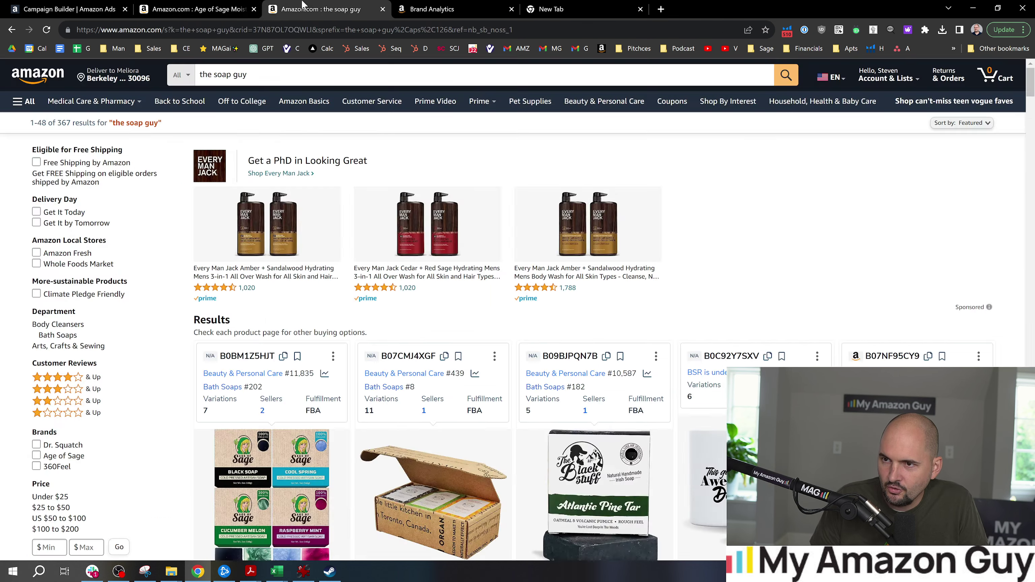
pyautogui.click(286, 244)
pyautogui.write('natural mens soap')
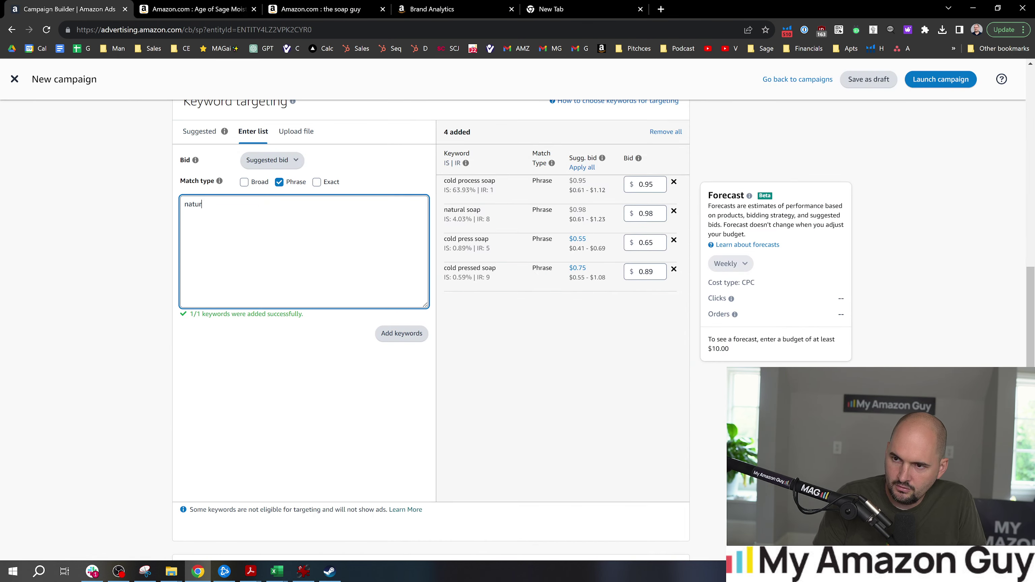
pyautogui.click(401, 333)
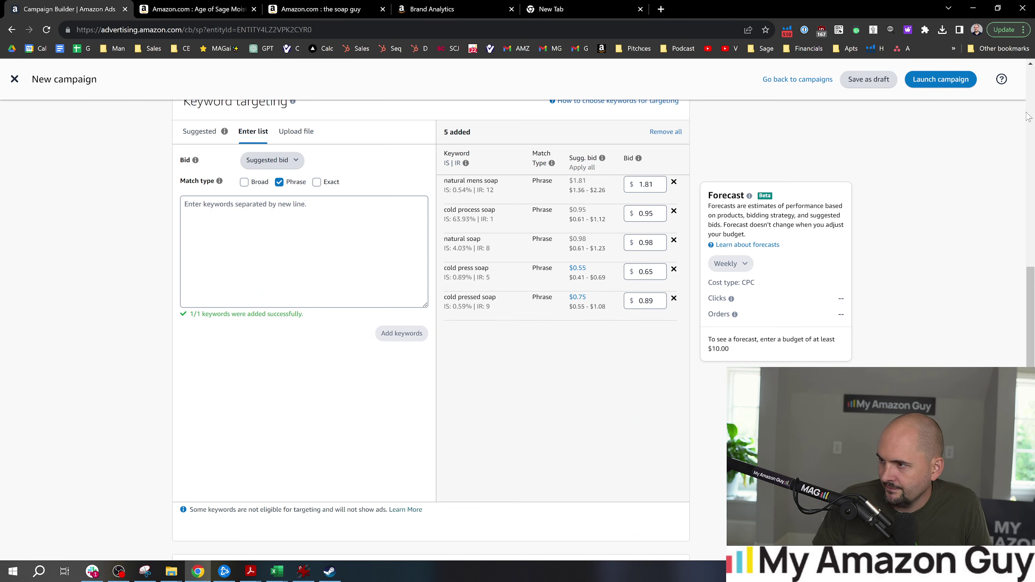
# Try to launch the campaign, and rename its ad group "Good & Evil - generic".
pyautogui.click(1033, 240)
pyautogui.click(940, 80)
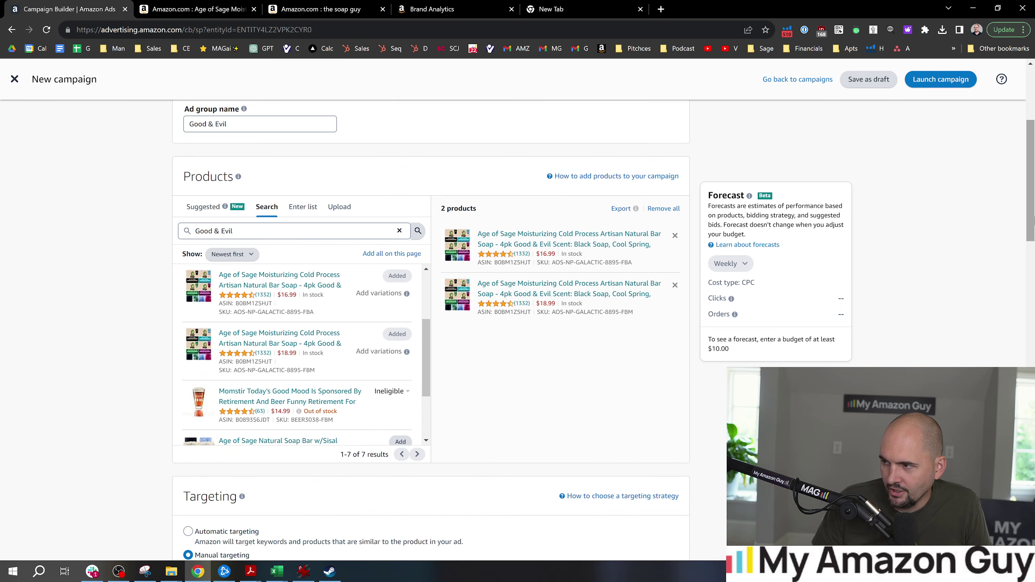
pyautogui.scroll(20, 360, 225)
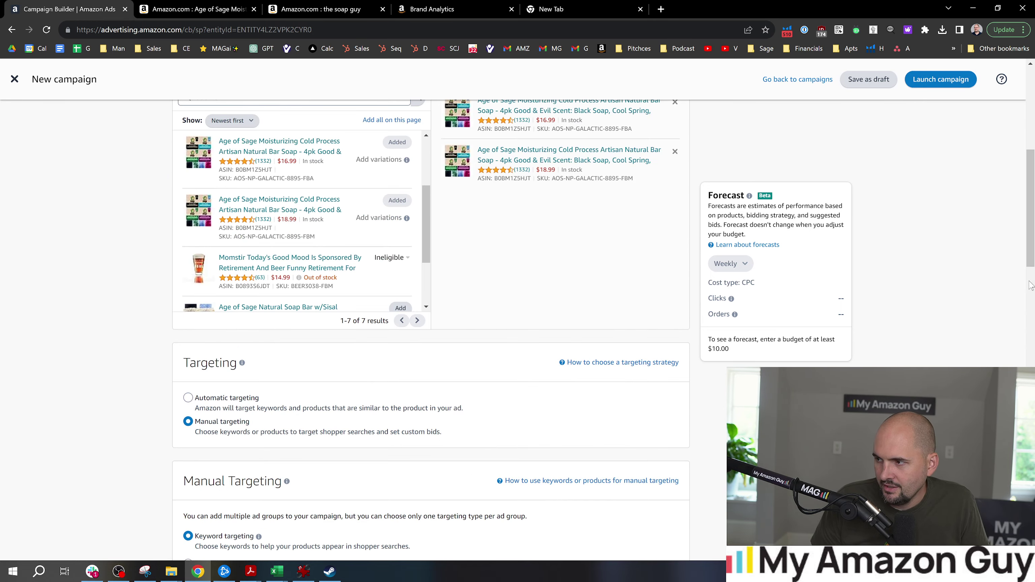
pyautogui.click(249, 342)
pyautogui.hotkey('ctrl', 'a')
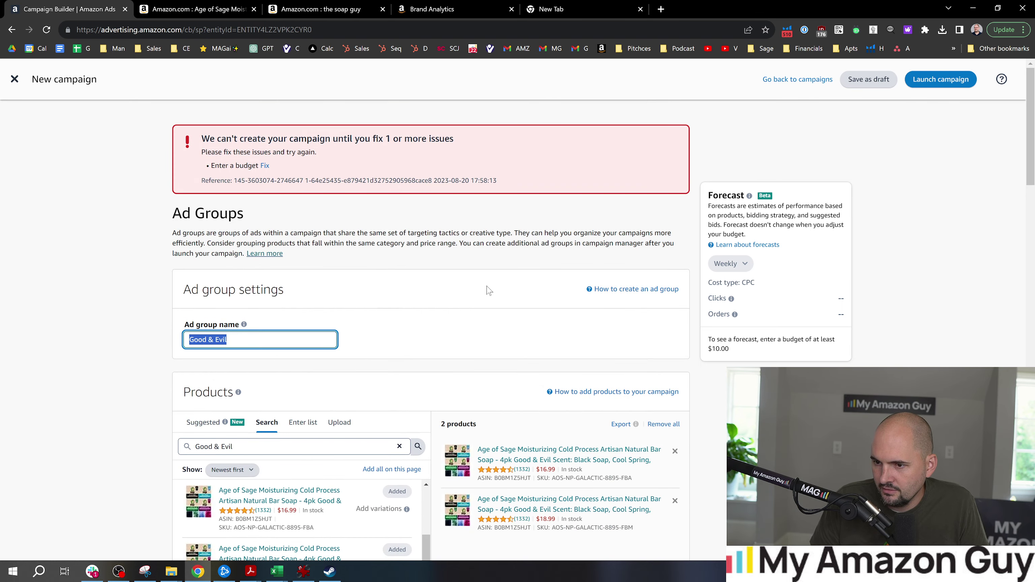
pyautogui.press('End')
pyautogui.write('-')
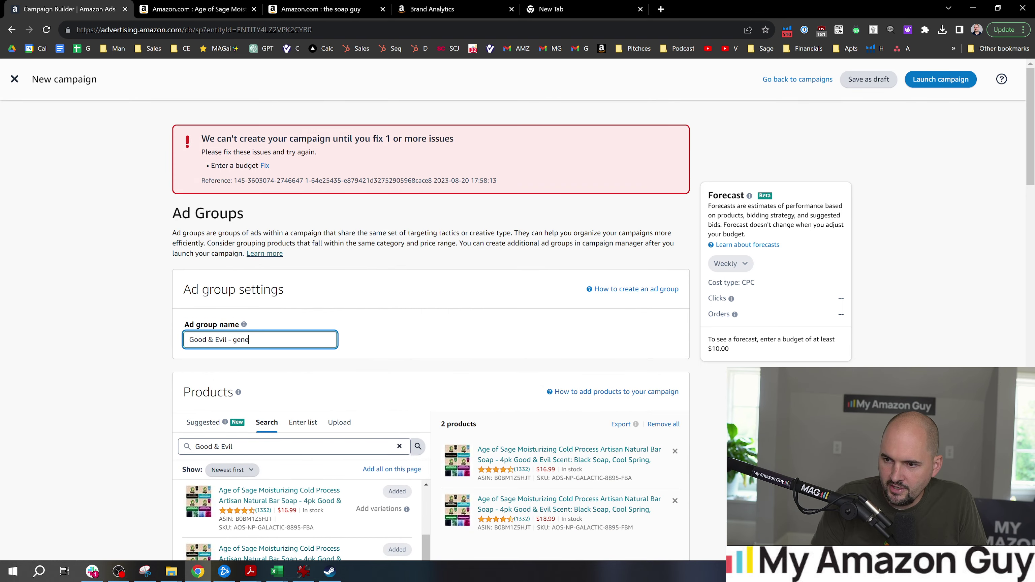
# Copy the ad group name "Good & Evil - generic" into the campaign name in the campaign settings.
pyautogui.hotkey('ctrl', 'a')
pyautogui.hotkey('ctrl', 'c')
pyautogui.scroll(-20, 430, 285)
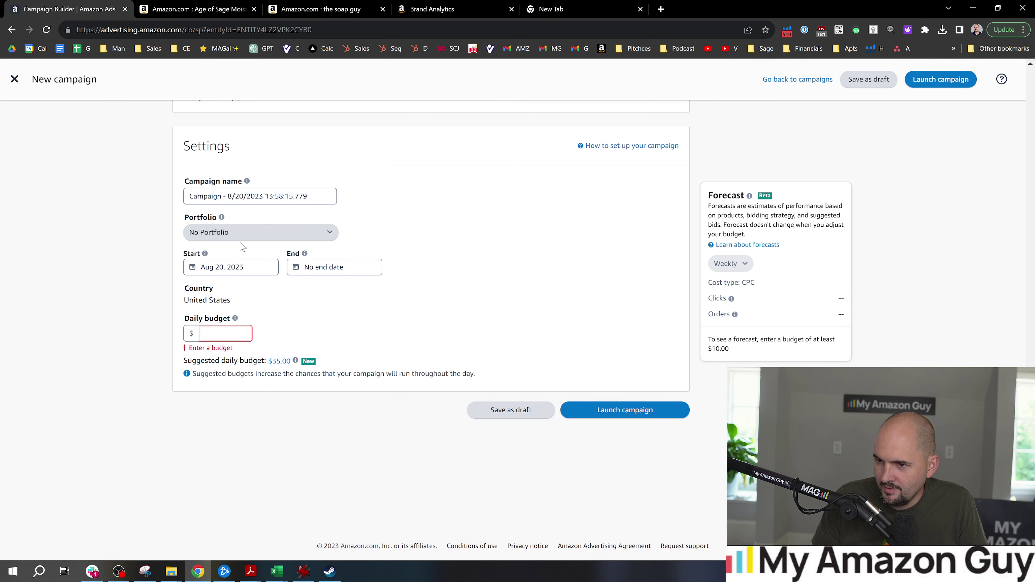
pyautogui.tripleClick(261, 196)
pyautogui.hotkey('ctrl', 'v')
# Set the campaign's daily budget to $50 and launch the campaign.
pyautogui.click(226, 333)
pyautogui.write('5')
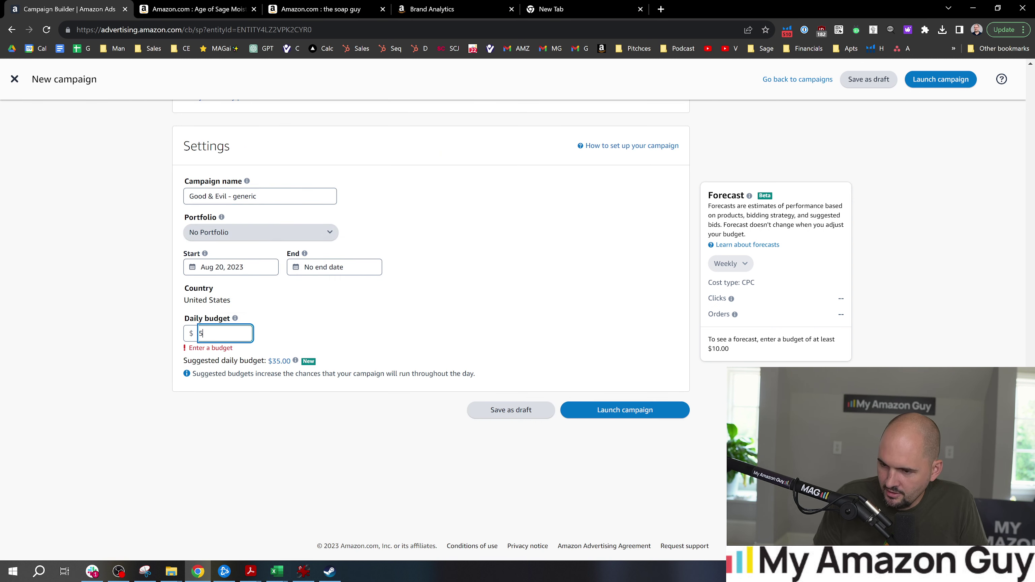
pyautogui.write('0')
pyautogui.click(612, 410)
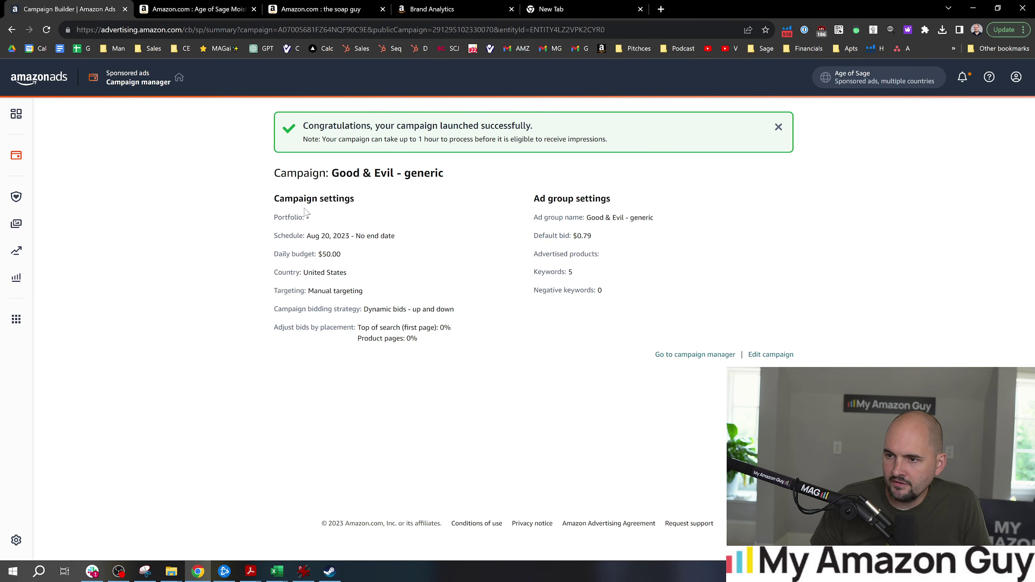
# Start another Sponsored Products campaign from the campaign manager and name its ad group "Good & Evil - Scents".
pyautogui.click(140, 85)
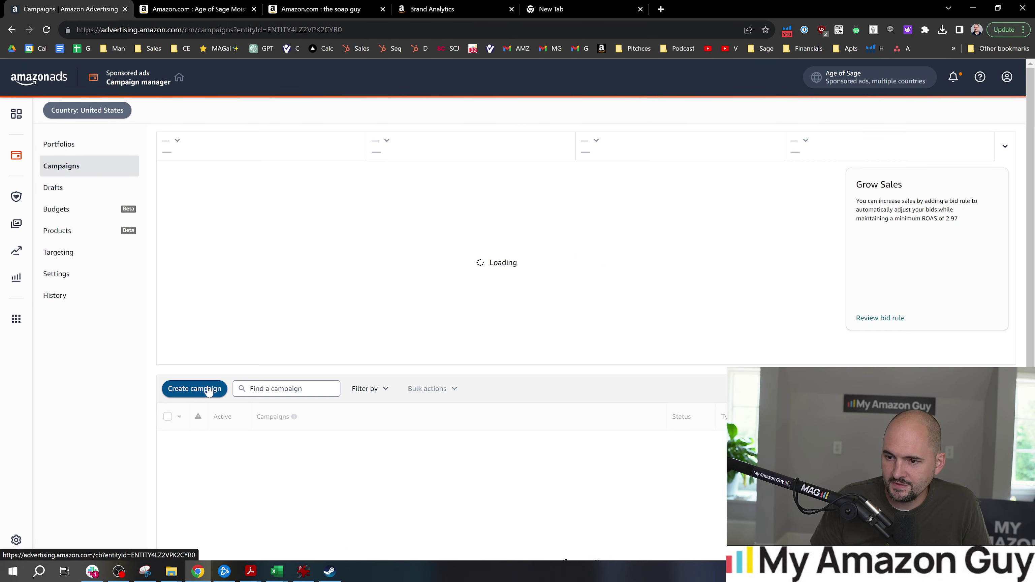
pyautogui.click(208, 391)
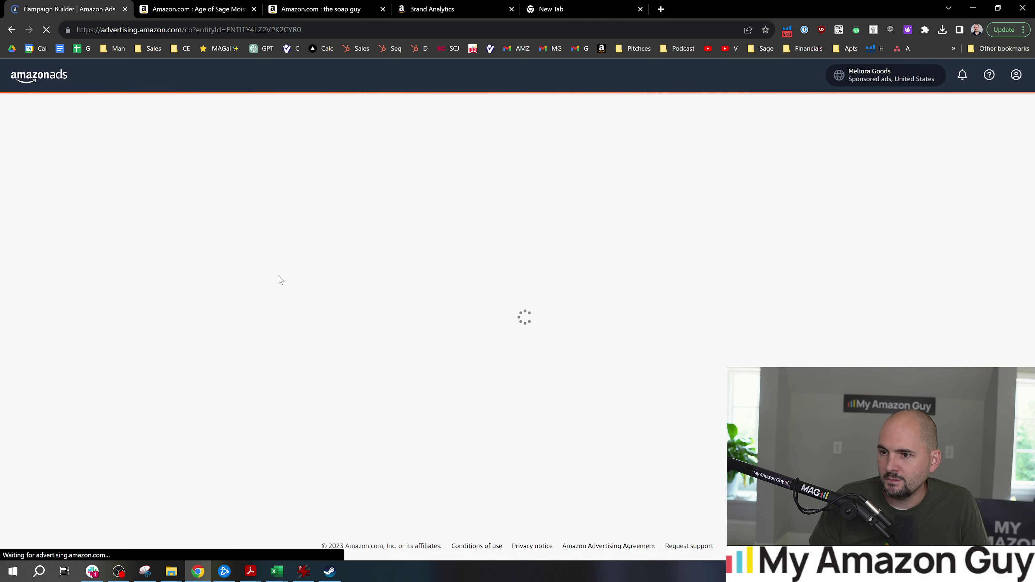
pyautogui.click(347, 397)
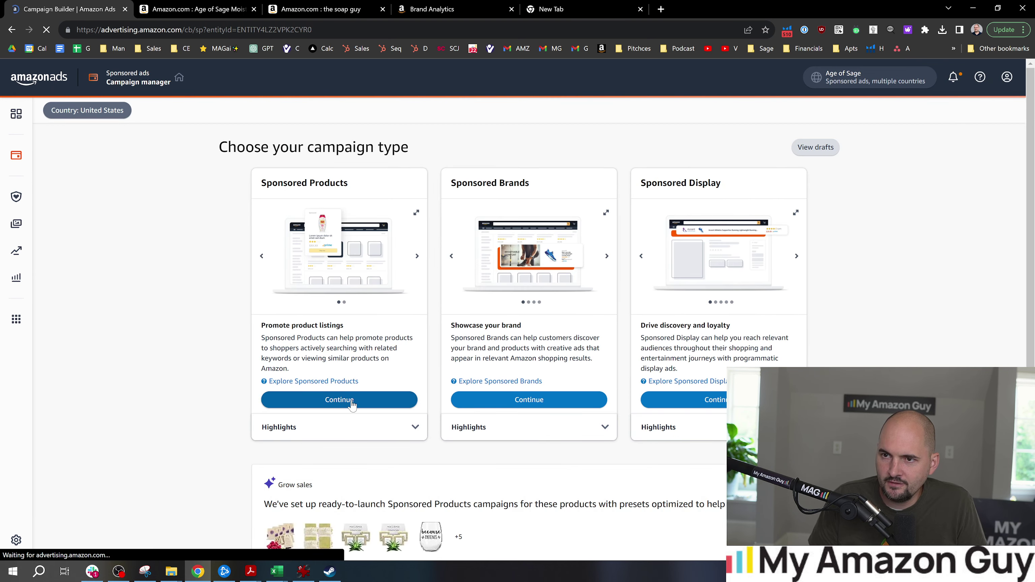
pyautogui.tripleClick(260, 252)
pyautogui.write('Good & Evil - generic')
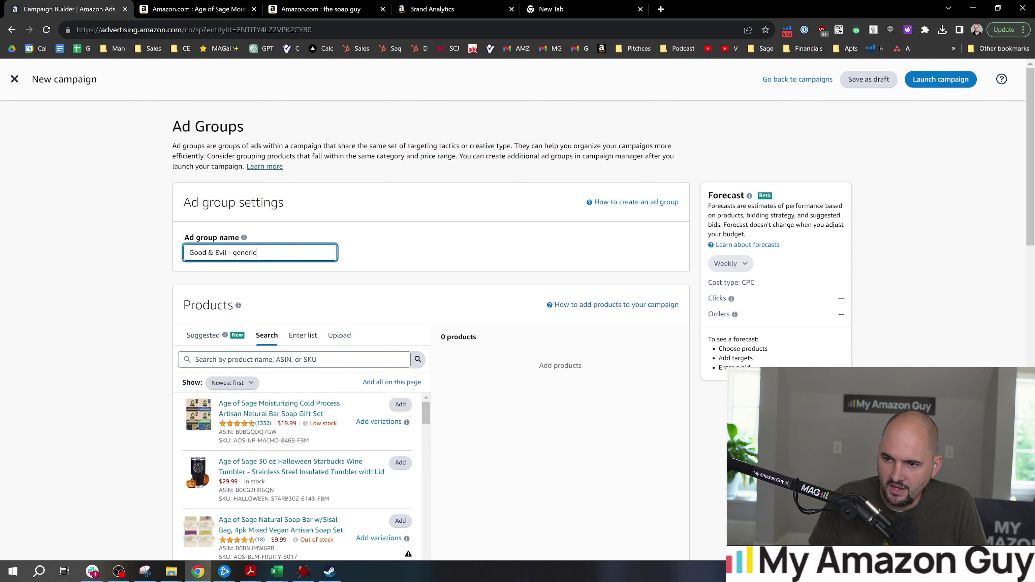
pyautogui.hotkey('ctrl', 'shift', 'Left')
pyautogui.write('Scents')
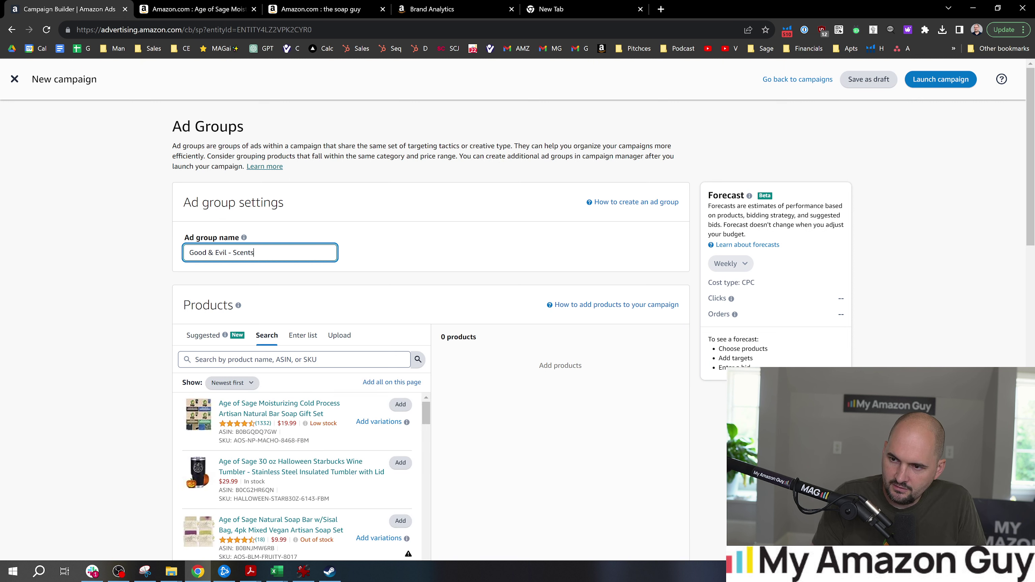
# Search the campaign's products for "Good & Evil", reusing the copied ad group name without its "- Scents" ending.
pyautogui.hotkey('ctrl', 'a')
pyautogui.hotkey('ctrl', 'c')
pyautogui.scroll(-2, 430, 285)
pyautogui.click(293, 252)
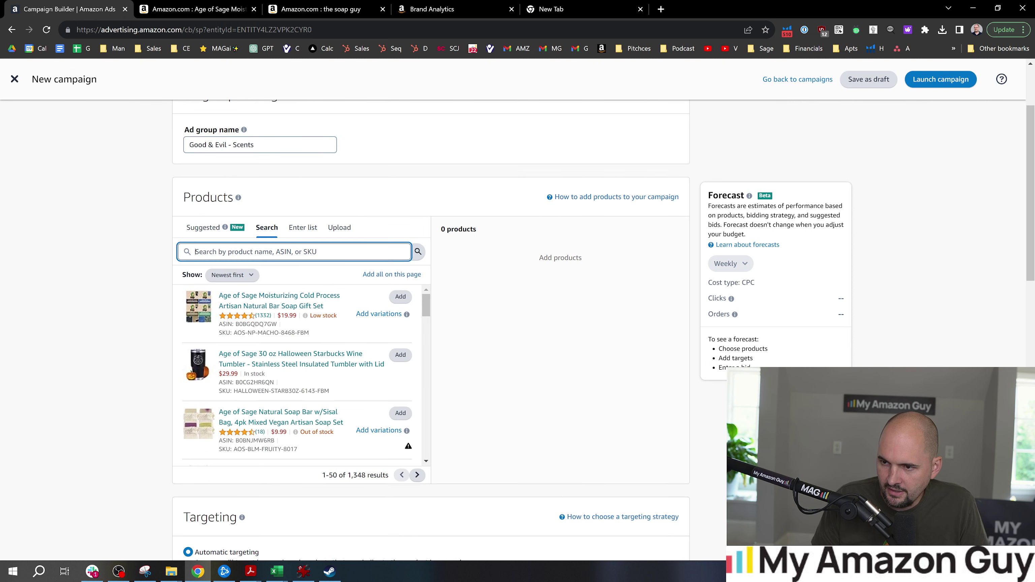
pyautogui.hotkey('ctrl', 'v')
pyautogui.press('BackSpace')
pyautogui.press('BackSpace')
pyautogui.press('BackSpace')
pyautogui.press('BackSpace')
pyautogui.press('BackSpace')
pyautogui.press('BackSpace')
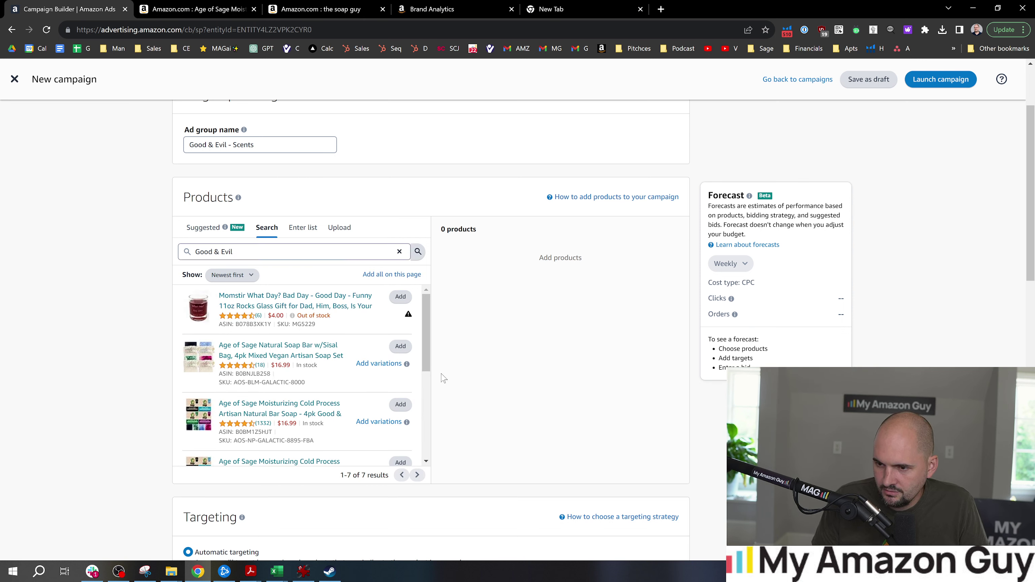
# Add both the FBA and FBM listings of the 4pk Good & Evil cold process soap to the campaign.
pyautogui.scroll(-1, 415, 375)
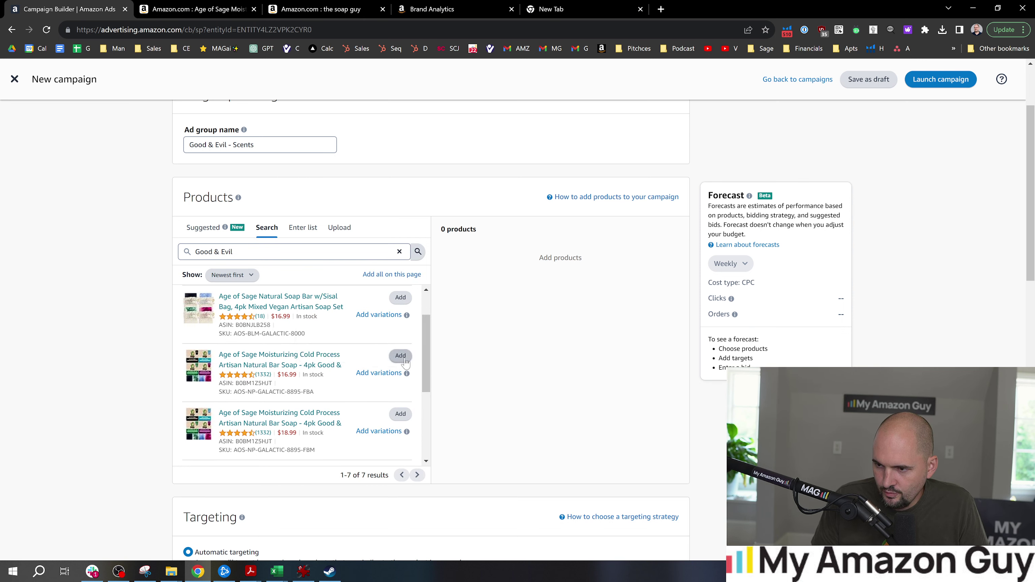
pyautogui.click(400, 356)
pyautogui.click(400, 413)
# Name the campaign "Good & Evil - Scents" in its settings and set the daily budget to $100.
pyautogui.scroll(-10, 991, 299)
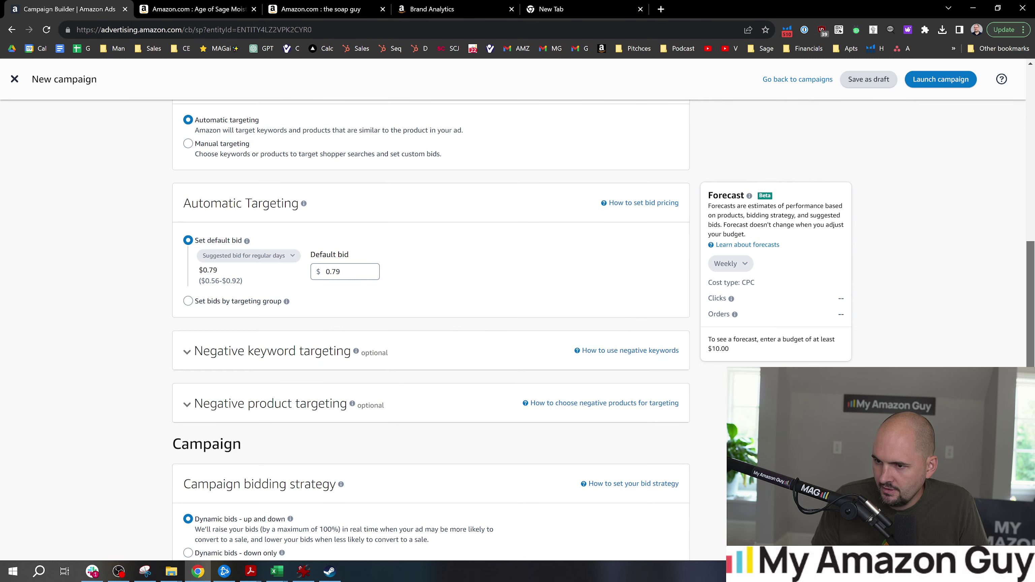
pyautogui.press('Tab')
pyautogui.scroll(-2, 991, 299)
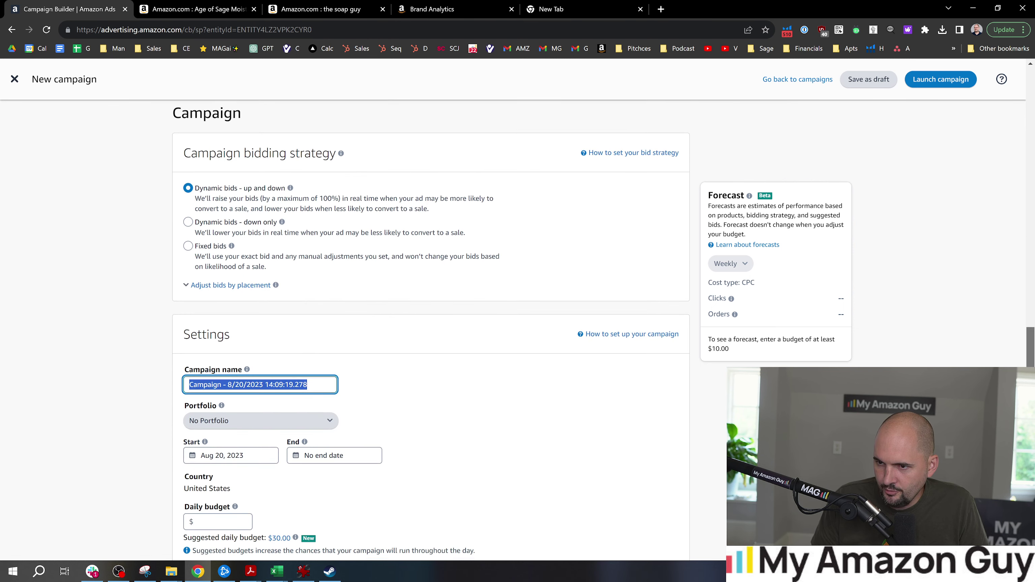
pyautogui.scroll(5, 991, 299)
pyautogui.scroll(-7, 992, 298)
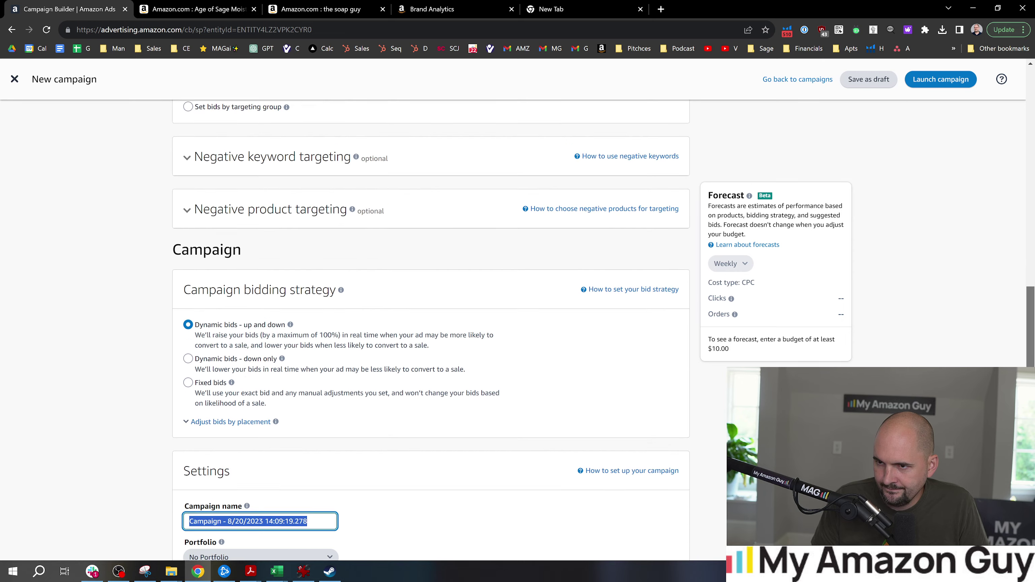
pyautogui.hotkey('ctrl', 'v')
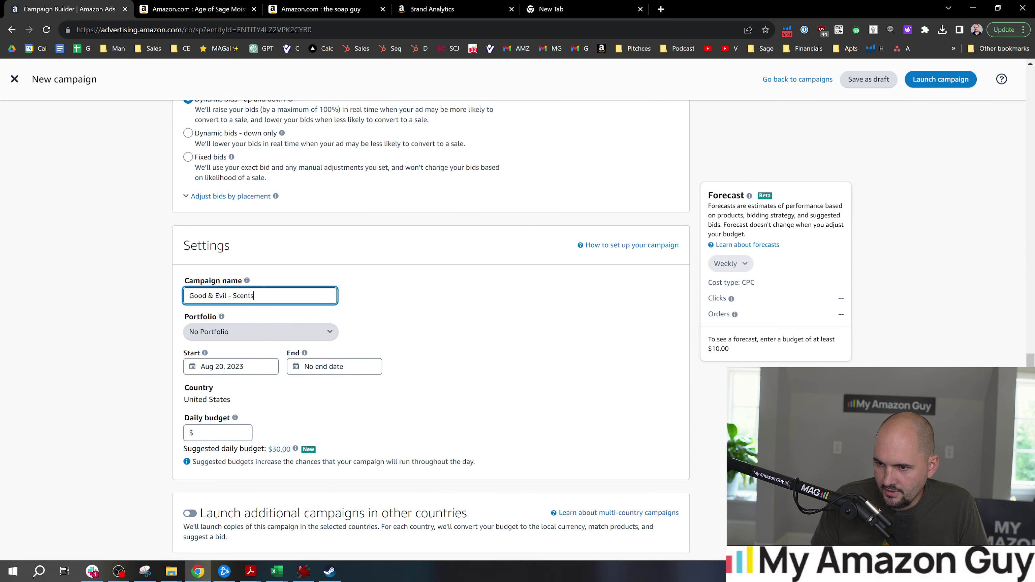
pyautogui.click(224, 432)
pyautogui.write('100')
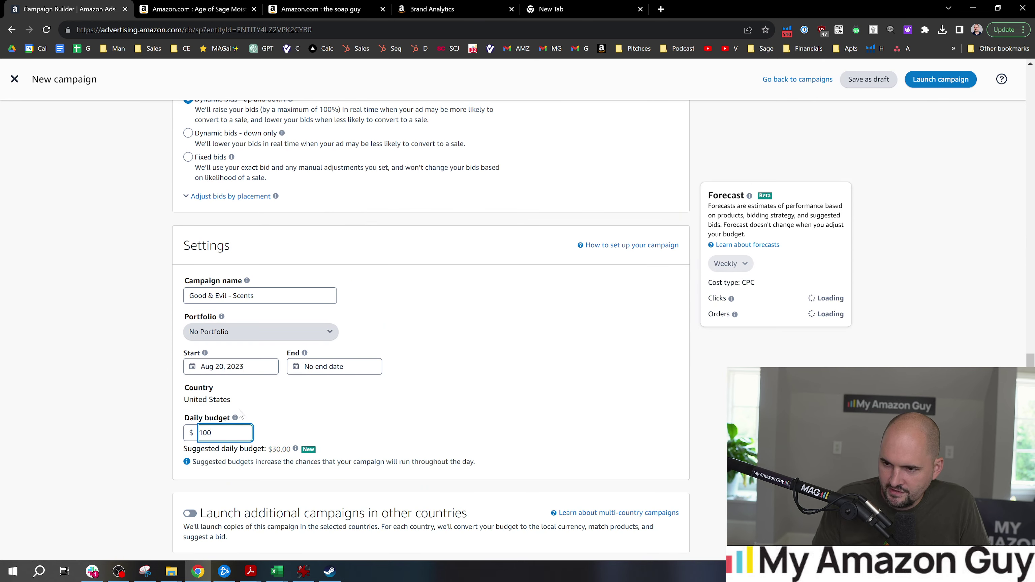
# Switch the campaign to manual keyword targeting with an entered keyword list, leaving only the Broad match type selected.
pyautogui.scroll(-4, 1033, 298)
pyautogui.scroll(14, 1033, 297)
pyautogui.scroll(3, 1033, 297)
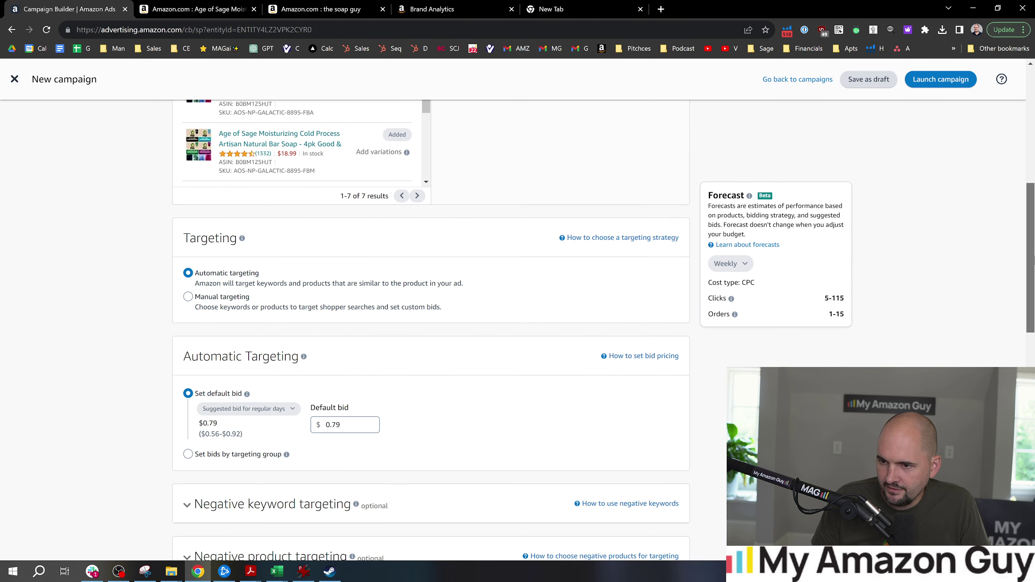
pyautogui.click(187, 308)
pyautogui.scroll(-5, 387, 246)
pyautogui.scroll(-3, 387, 246)
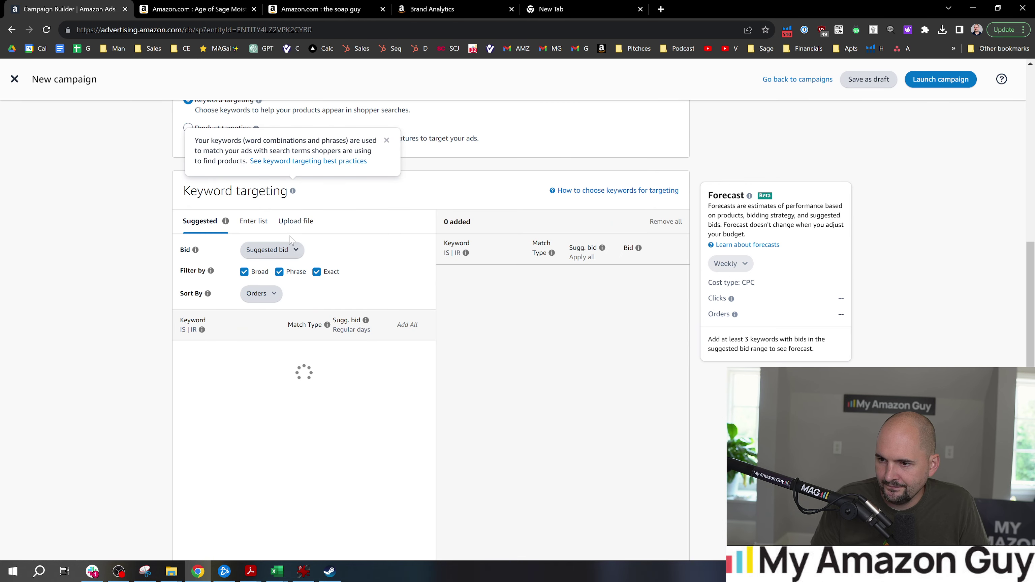
pyautogui.click(253, 221)
pyautogui.click(256, 281)
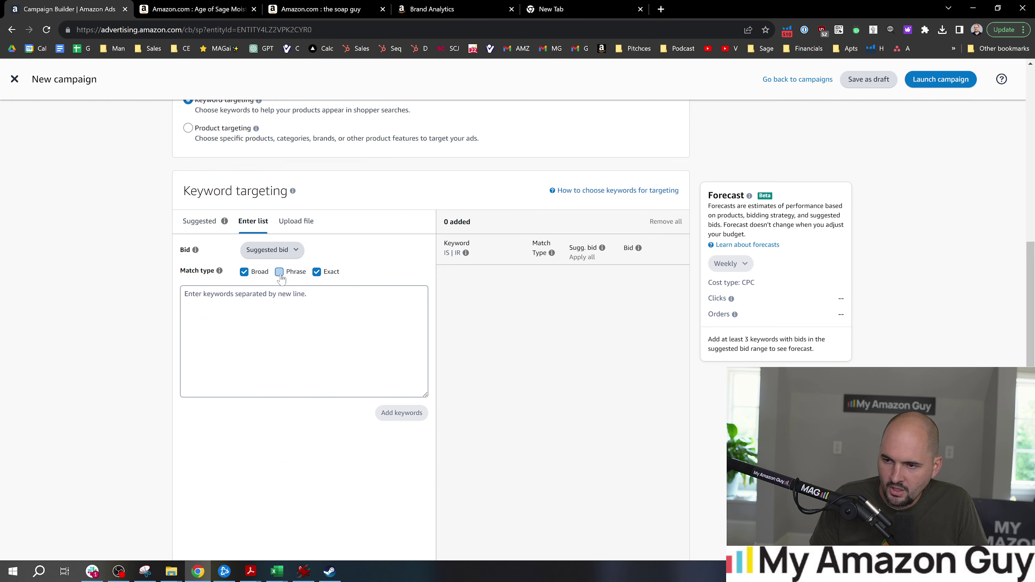
pyautogui.click(317, 272)
# Copy the scent names from "Black Soap" through "Raspberry Mint" in the soap's Amazon listing title into the keyword list.
pyautogui.click(304, 313)
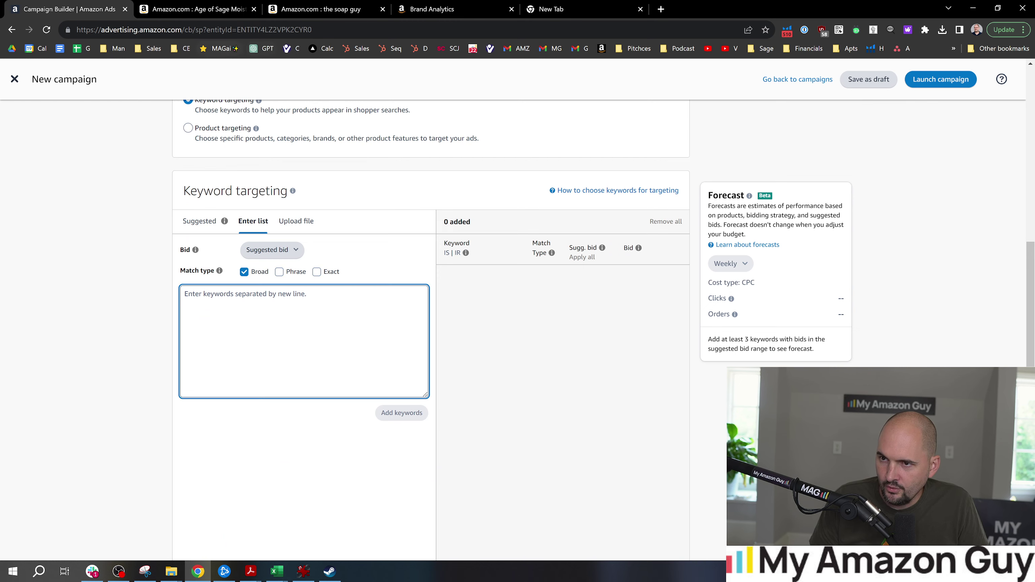
pyautogui.hotkey('ctrl', 'Tab')
pyautogui.moveTo(603, 242); pyautogui.dragTo(448, 278)
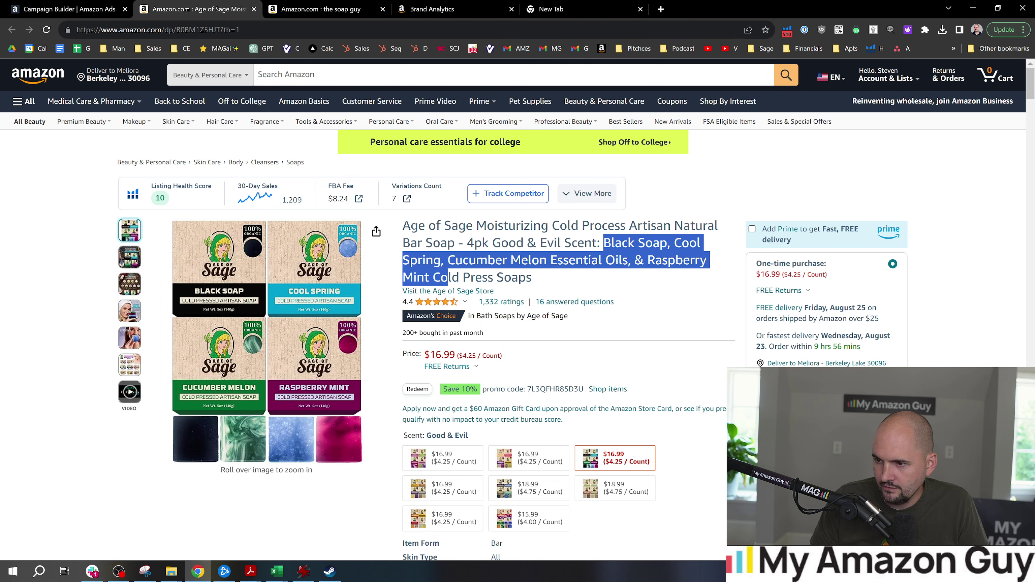
pyautogui.click(59, 10)
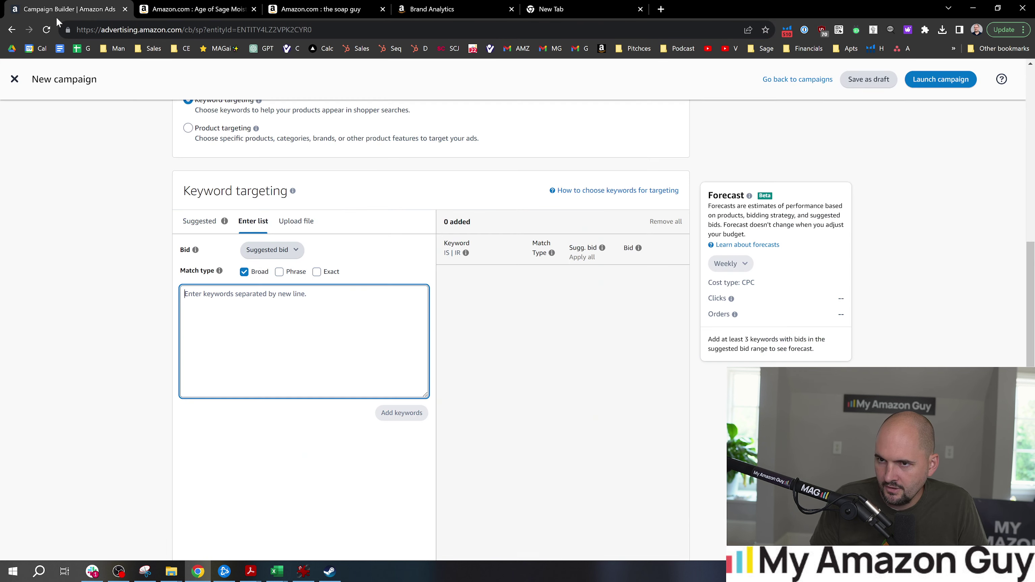
pyautogui.hotkey('ctrl', 'v')
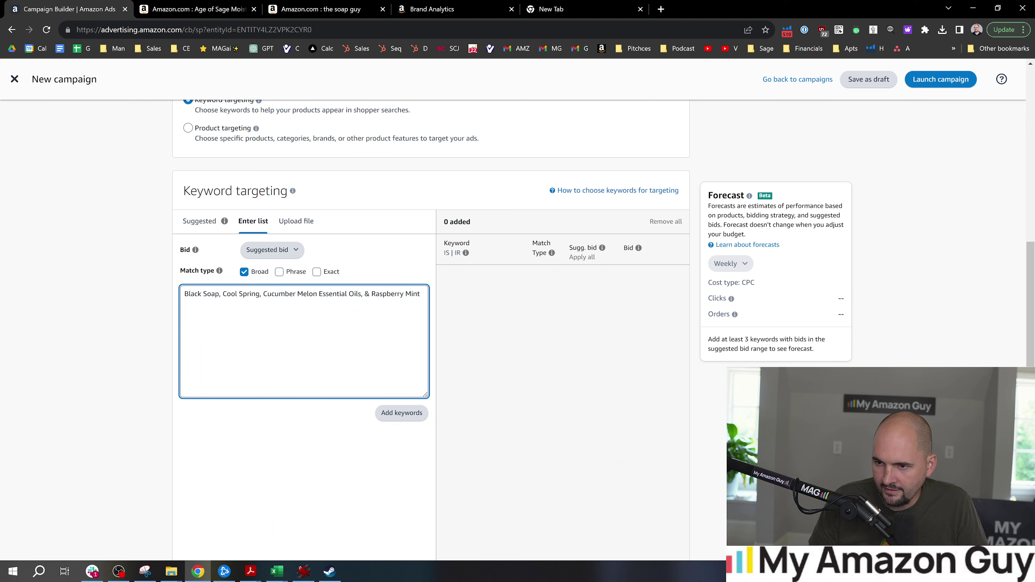
# Split the pasted keywords so "Black Soap" and "Cool Spring soap" each stand on their own line without commas.
pyautogui.press('BackSpace')
pyautogui.press('BackSpace')
pyautogui.press('Return')
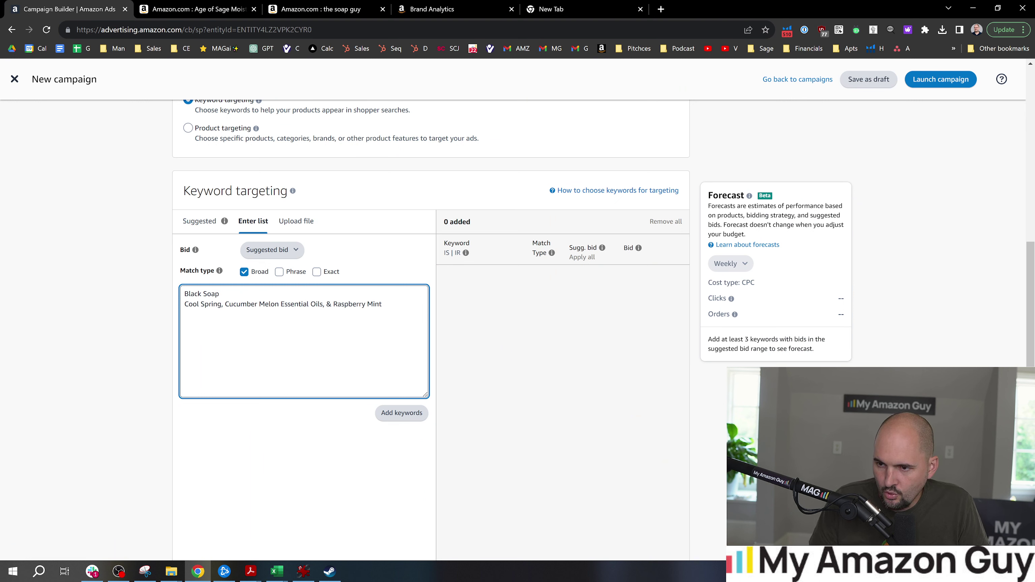
pyautogui.press('Right')
pyautogui.write('soap')
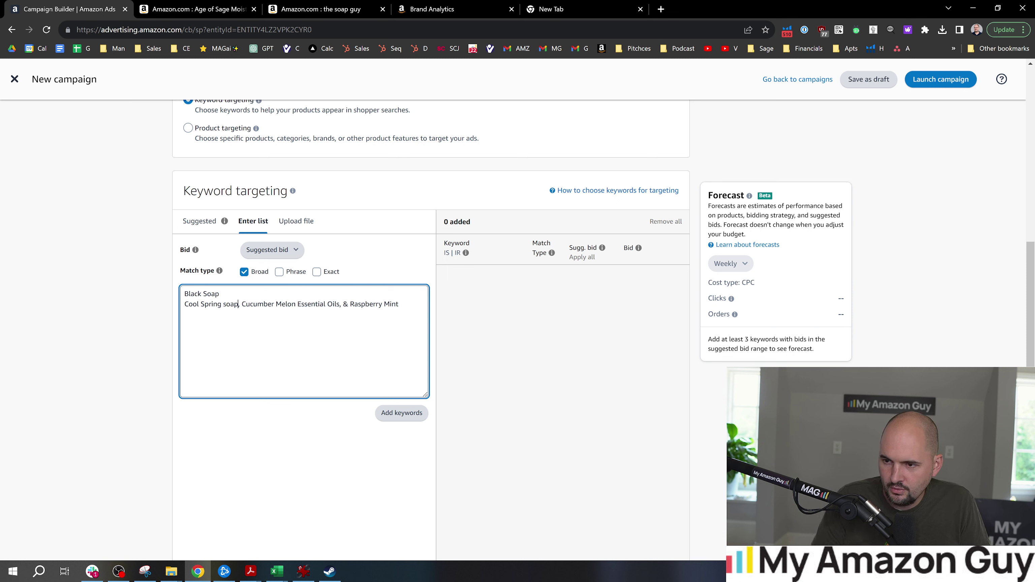
pyautogui.press('Return')
pyautogui.press('Delete')
pyautogui.press('Delete')
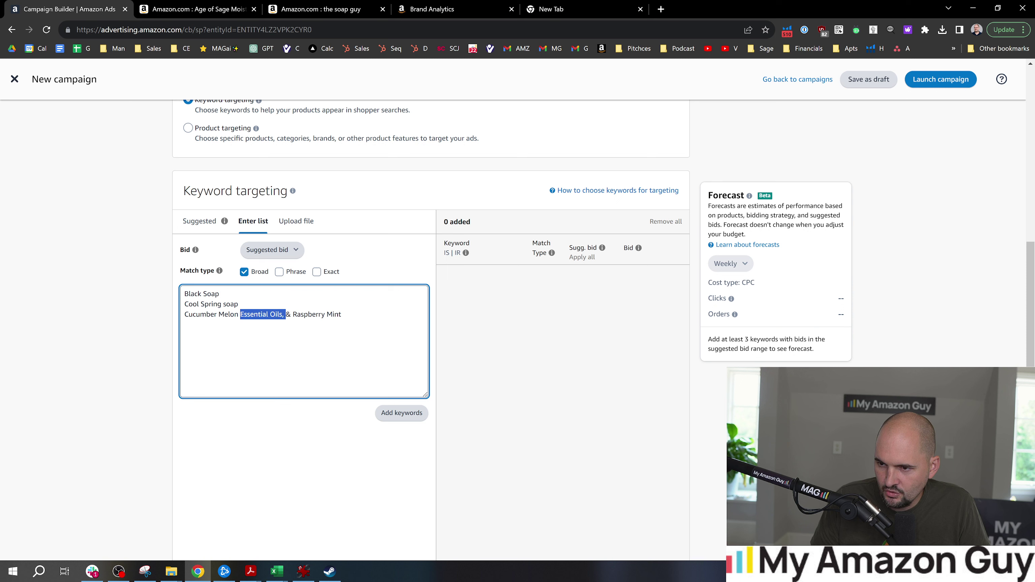
# Separate the remaining scents into the lines "Cucumber Melon Essential Oils" and "Raspberry Mint soap", removing the comma and ampersand.
pyautogui.click(282, 314)
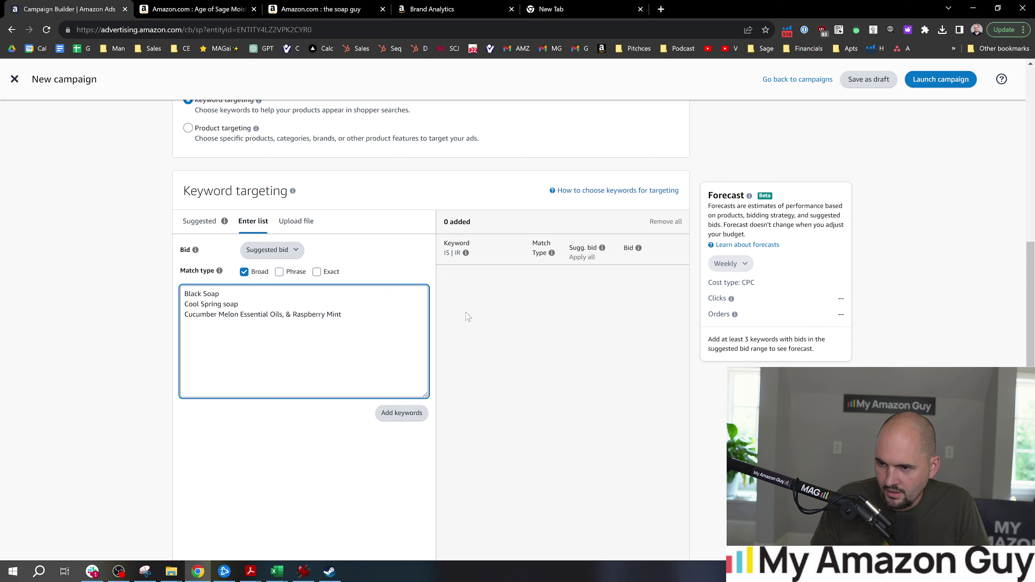
pyautogui.press('Return')
pyautogui.press('Delete')
pyautogui.press('Up')
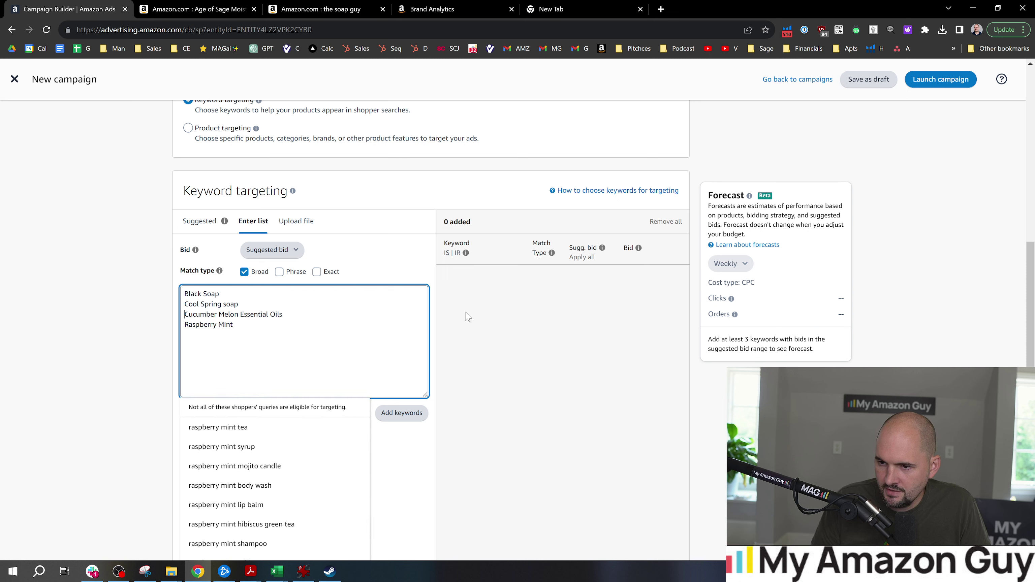
pyautogui.write('soap')
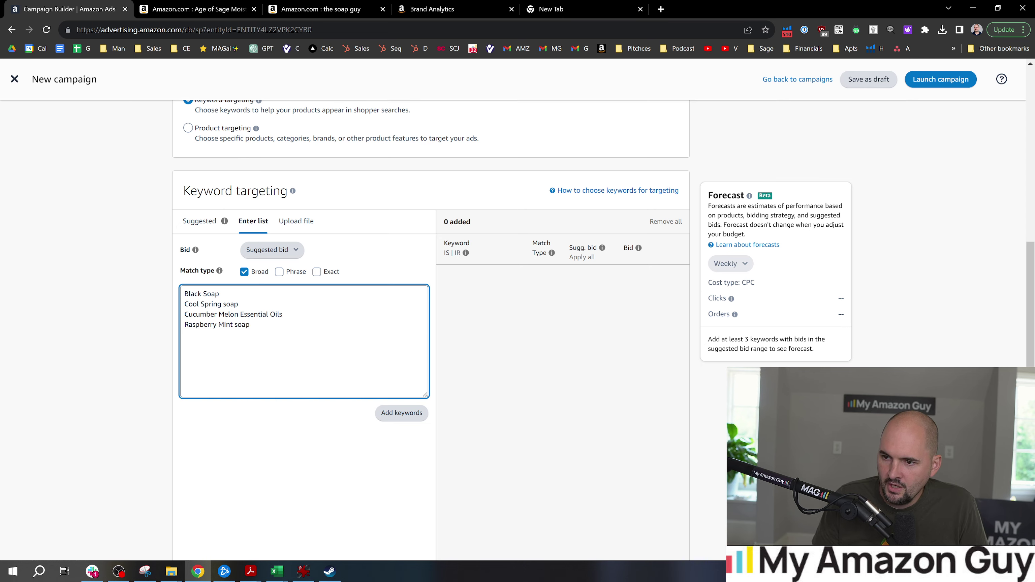
# Search Amazon for "Cucumber Melon Essential Oils" and check what kind of products that keyword brings up.
pyautogui.moveTo(184, 314); pyautogui.dragTo(282, 314)
pyautogui.hotkey('ctrl', 'c')
pyautogui.click(321, 9)
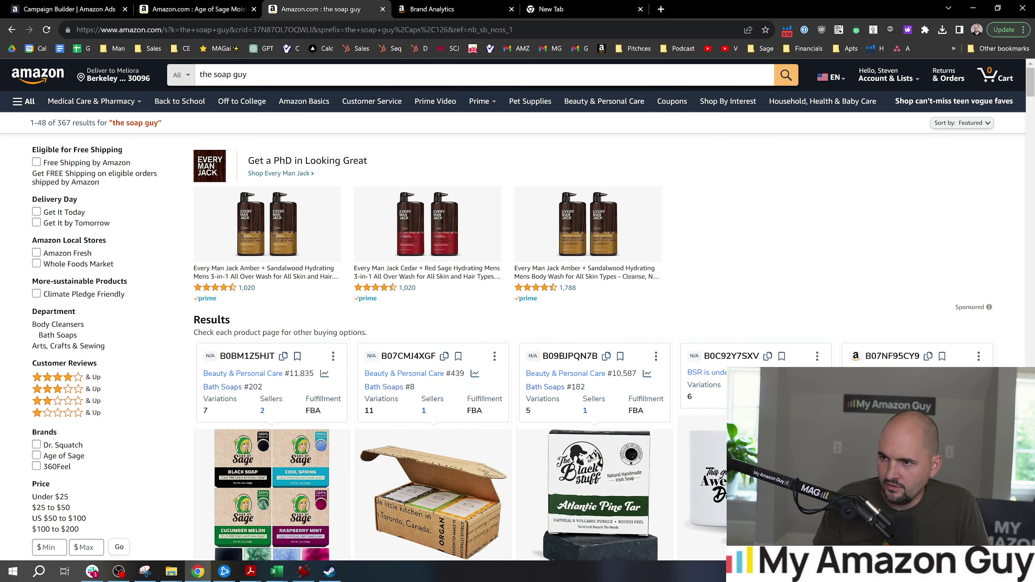
pyautogui.hotkey('ctrl', 'a')
pyautogui.hotkey('ctrl', 'v')
pyautogui.press('Return')
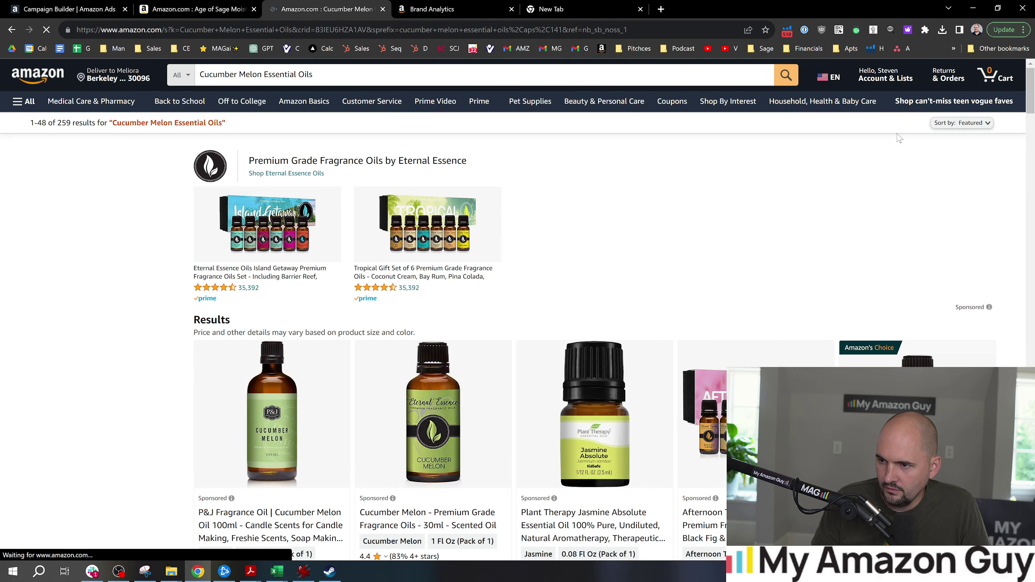
pyautogui.moveTo(1032, 100); pyautogui.dragTo(1033, 314)
# Insert "Cucumber melon soap" as an extra line in the campaign's keyword list and add the whole list as broad-match keywords.
pyautogui.click(35, 3)
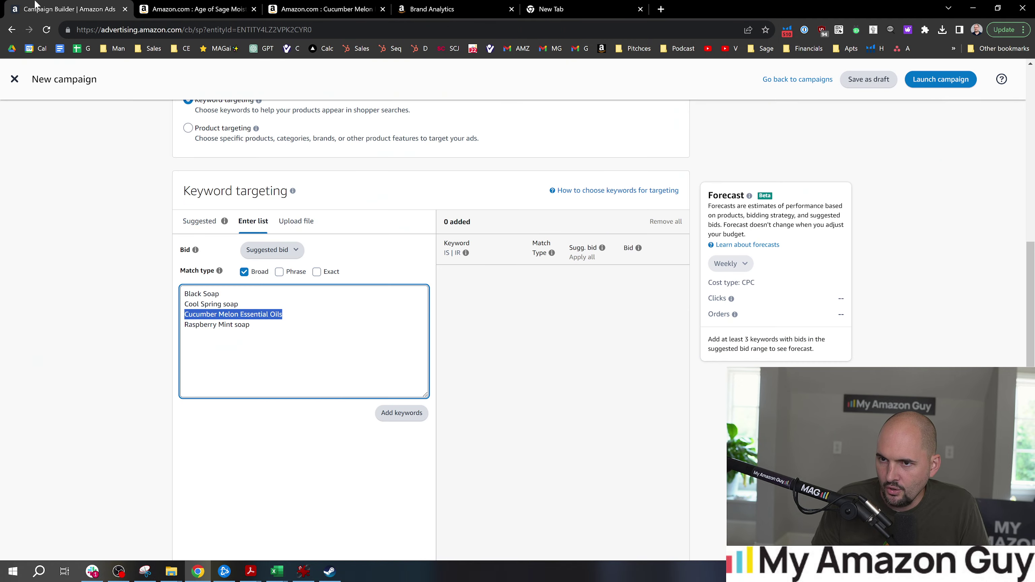
pyautogui.click(283, 314)
pyautogui.press('Return')
pyautogui.hotkey('ctrl', 'v')
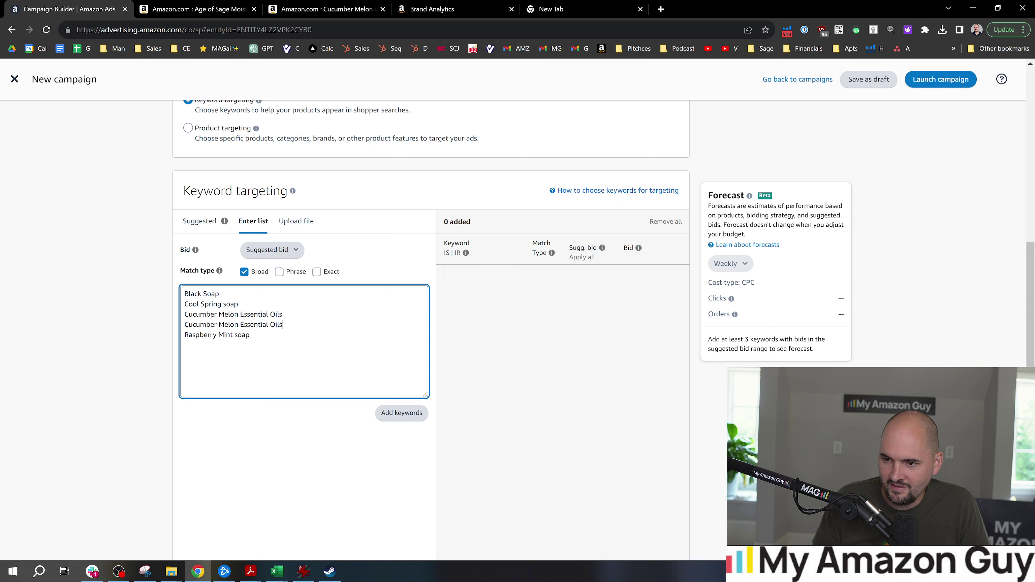
pyautogui.moveTo(282, 324); pyautogui.dragTo(235, 324)
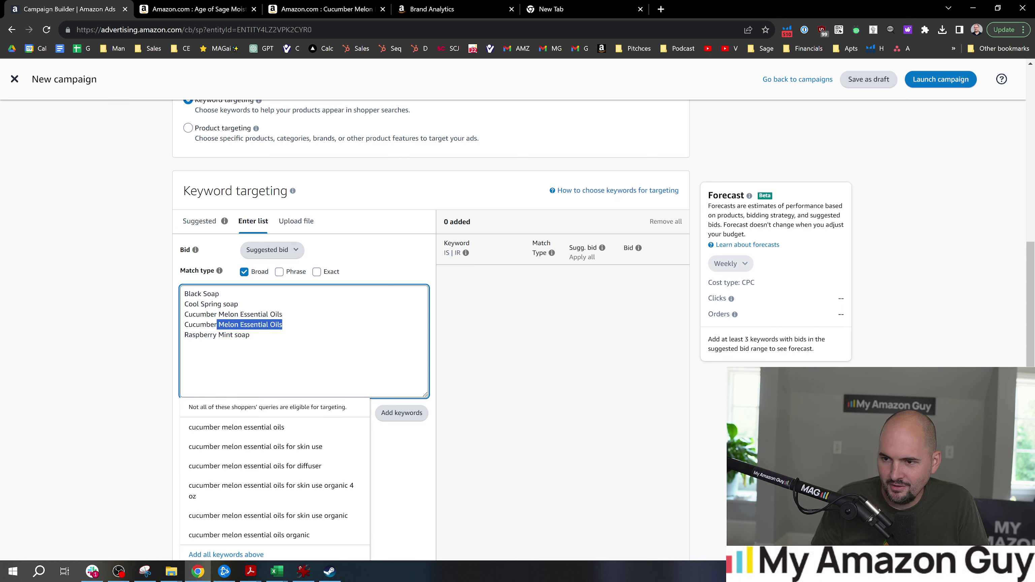
pyautogui.write('m')
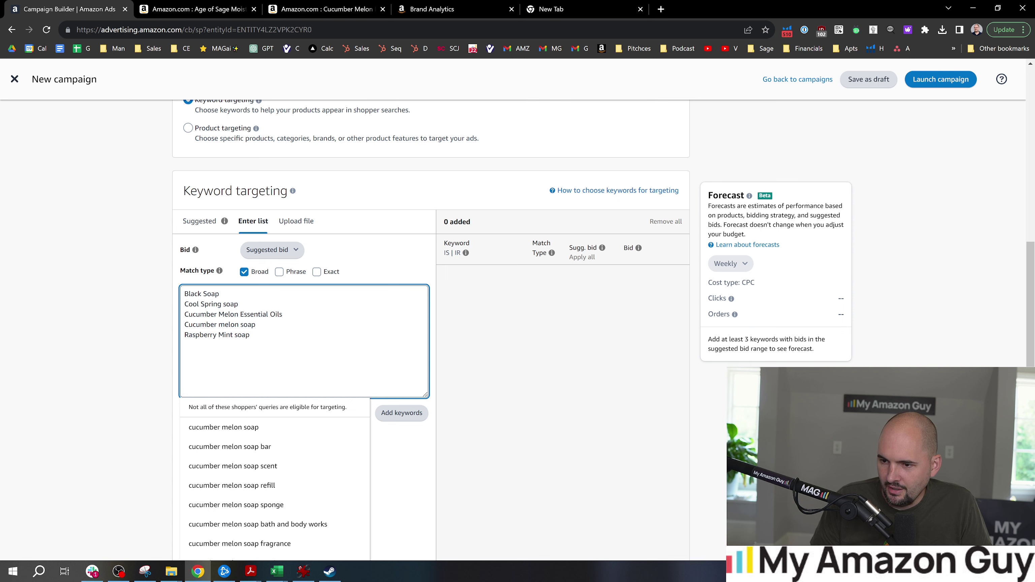
pyautogui.click(401, 413)
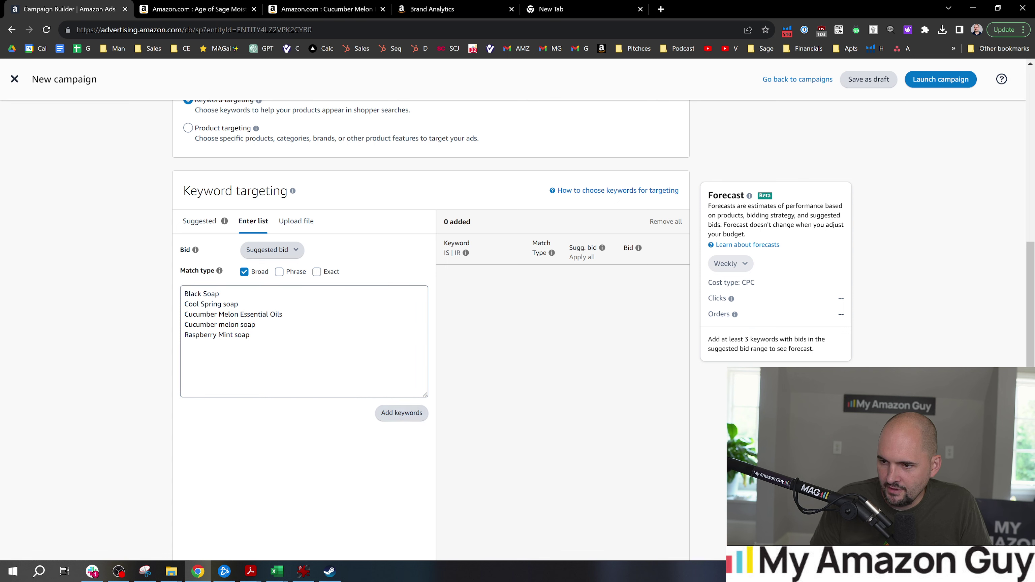
pyautogui.click(408, 420)
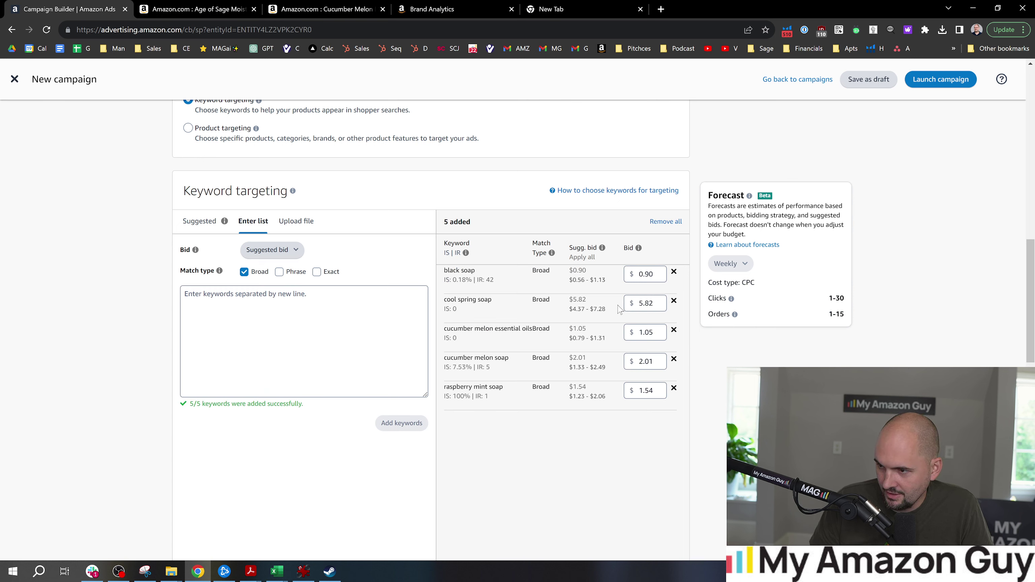
# Search Amazon for "cool spring soap" and look through the results for how relevant the competing soaps are.
pyautogui.moveTo(512, 301); pyautogui.dragTo(454, 306)
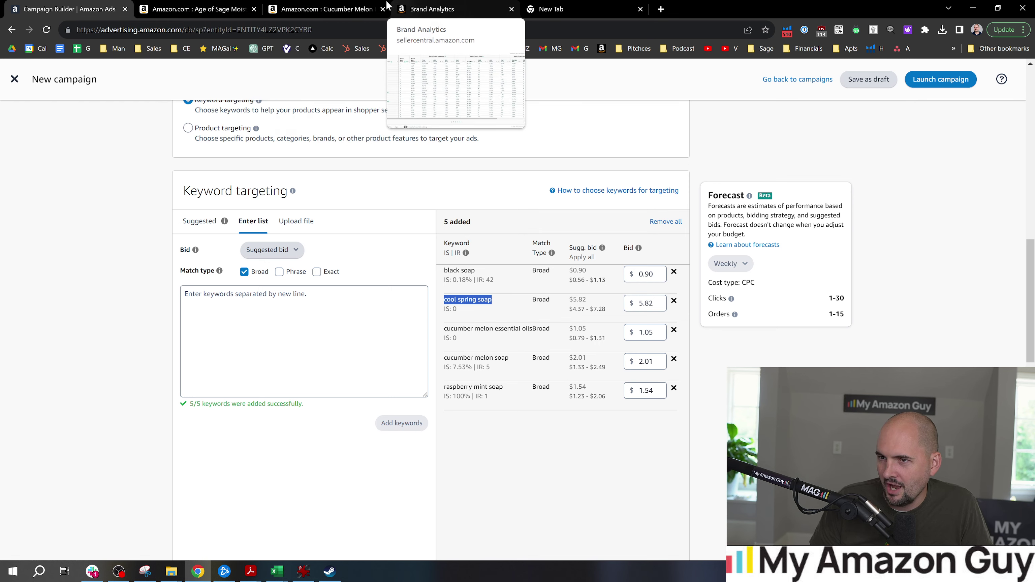
pyautogui.click(195, 9)
pyautogui.click(38, 74)
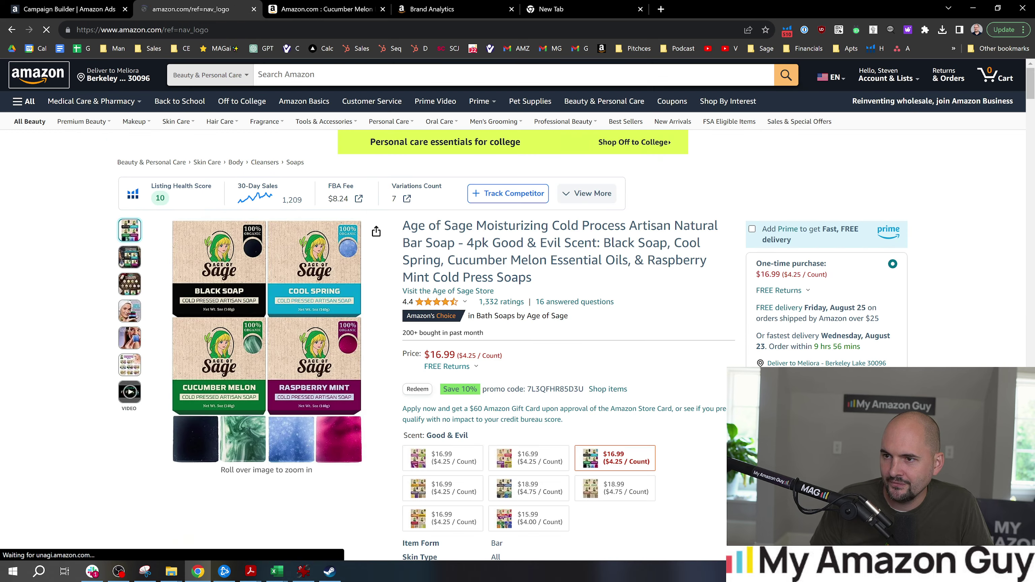
pyautogui.write('cool spring soap')
pyautogui.press('Return')
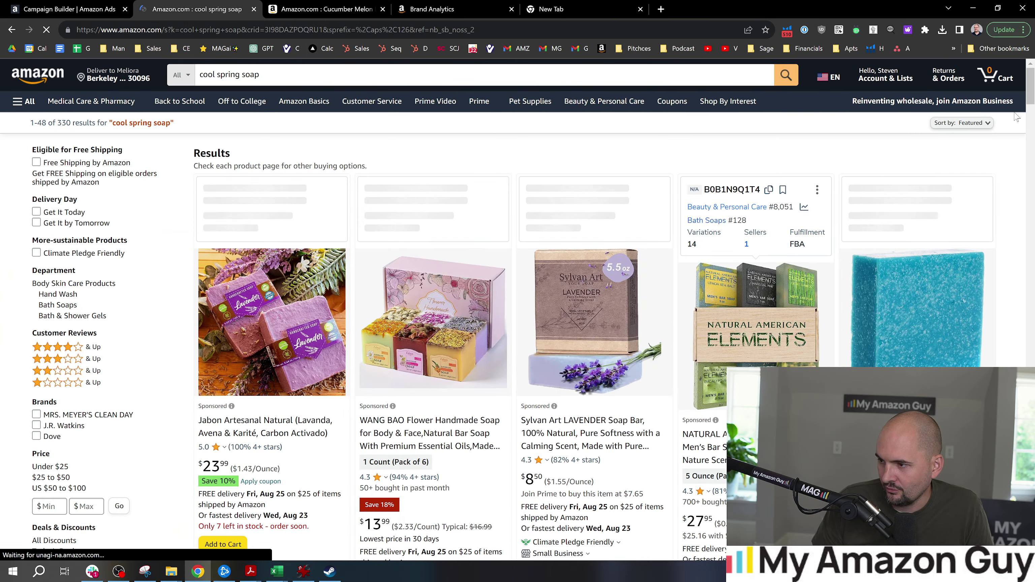
pyautogui.moveTo(1031, 84)
pyautogui.mouseDown()
pyautogui.moveTo(1033, 142)
pyautogui.moveTo(1033, 100)
pyautogui.mouseUp()
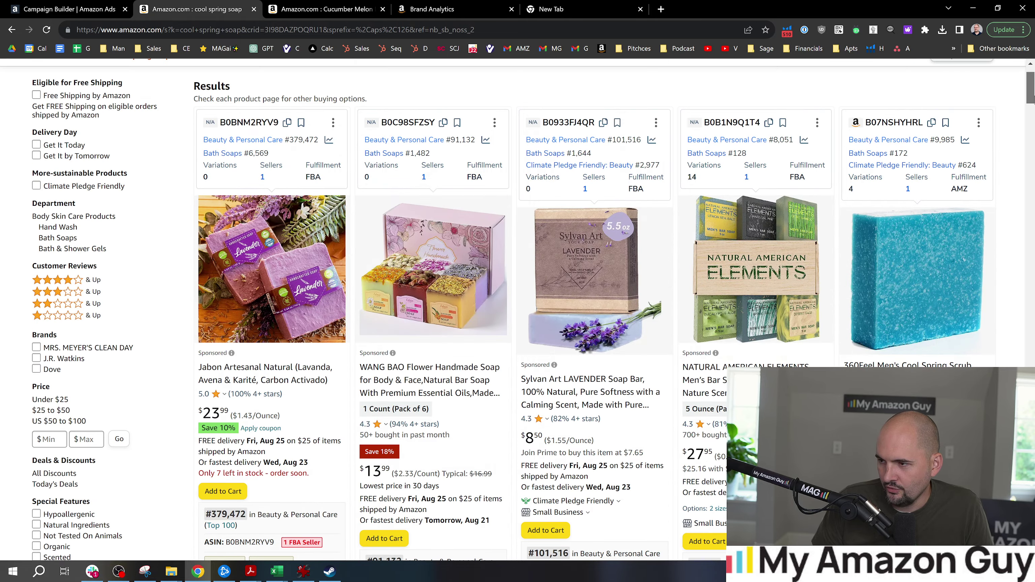
pyautogui.moveTo(1033, 99); pyautogui.dragTo(1033, 130)
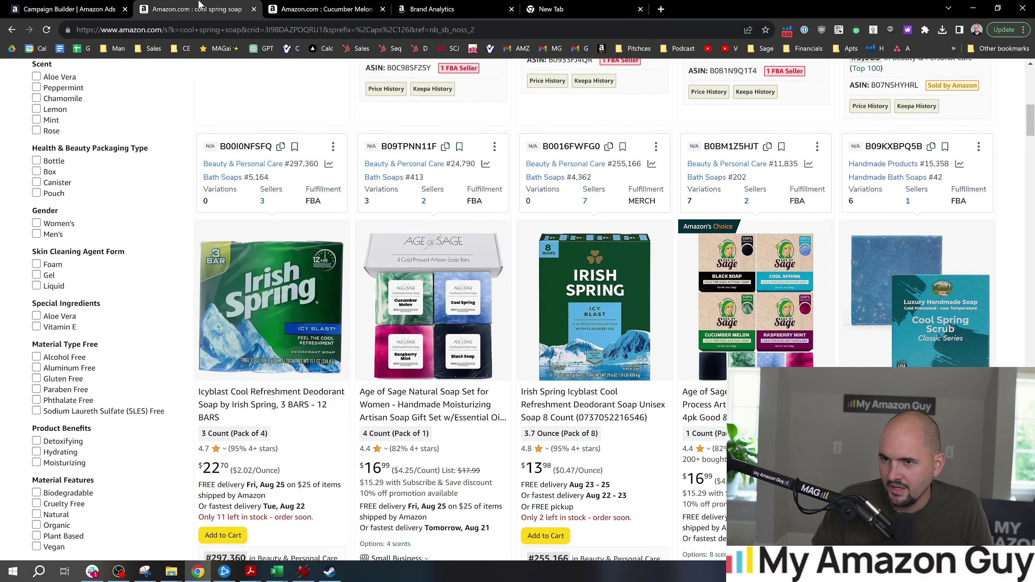
# Back in the campaign builder, set the bid for the "cool spring soap" keyword to $0.90 and save it.
pyautogui.click(116, 6)
pyautogui.click(648, 303)
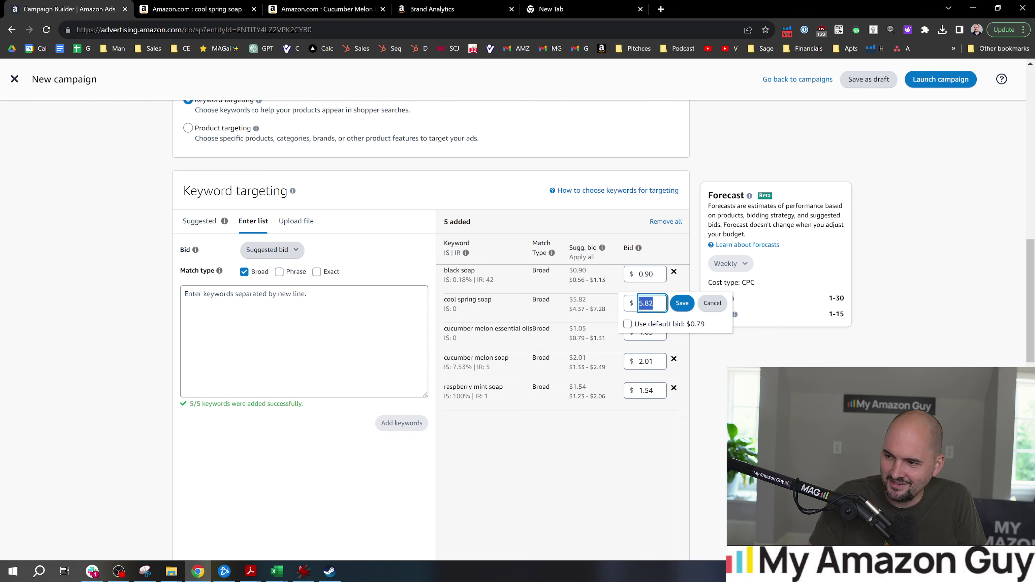
pyautogui.write('.9')
pyautogui.click(681, 305)
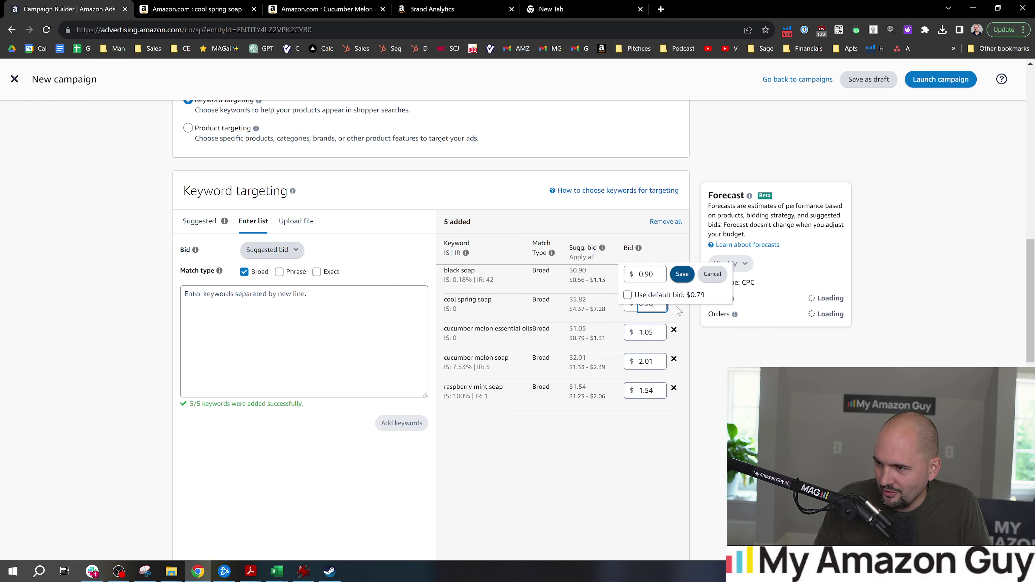
# Search Amazon for "cucumber melon soap" and look through the results for how relevant the competing products are.
pyautogui.click(638, 362)
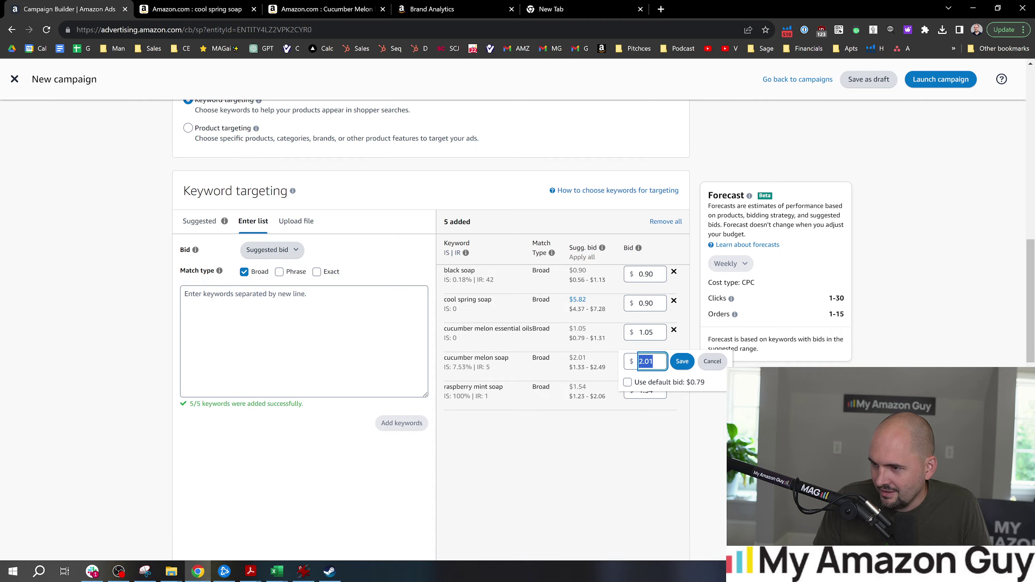
pyautogui.moveTo(518, 362); pyautogui.dragTo(448, 359)
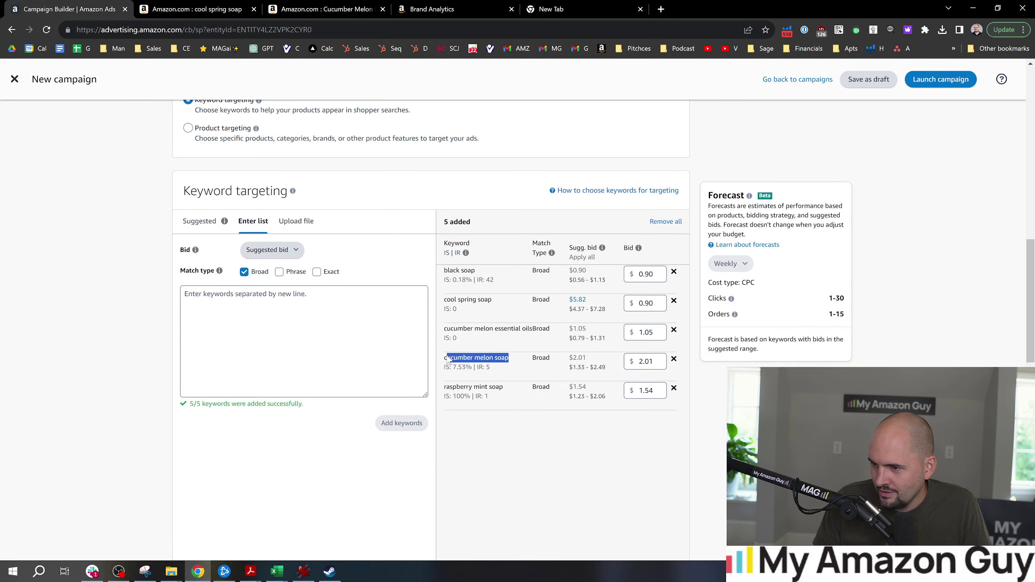
pyautogui.click(207, 8)
pyautogui.scroll(10, 518, 286)
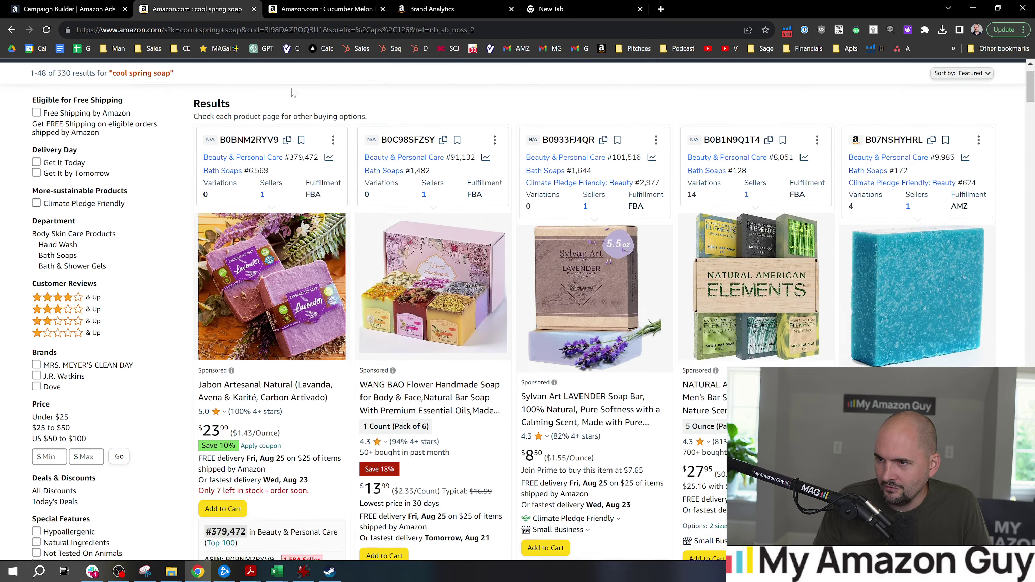
pyautogui.write('cucumber melon soap')
pyautogui.press('Return')
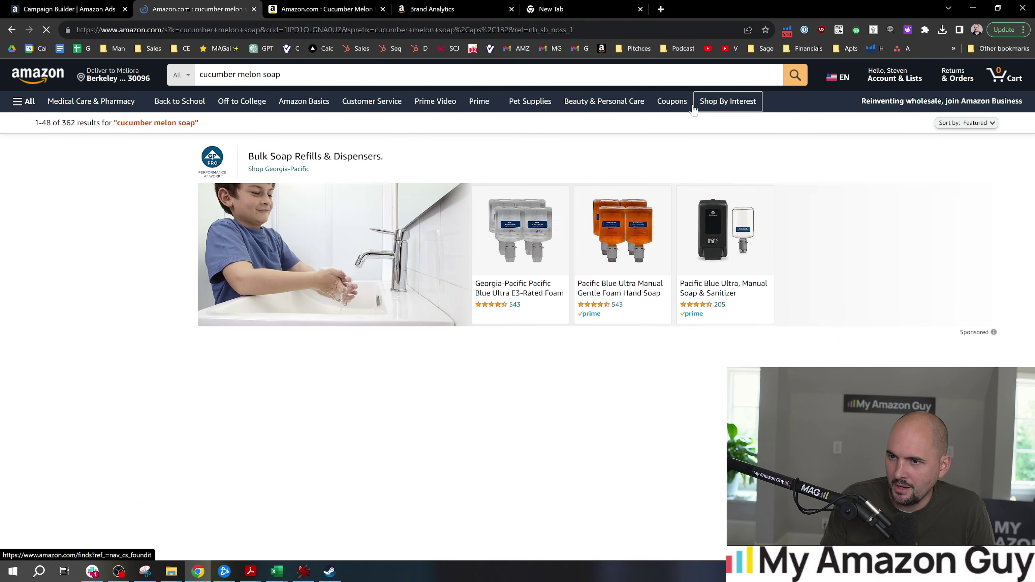
pyautogui.scroll(-5, 429, 281)
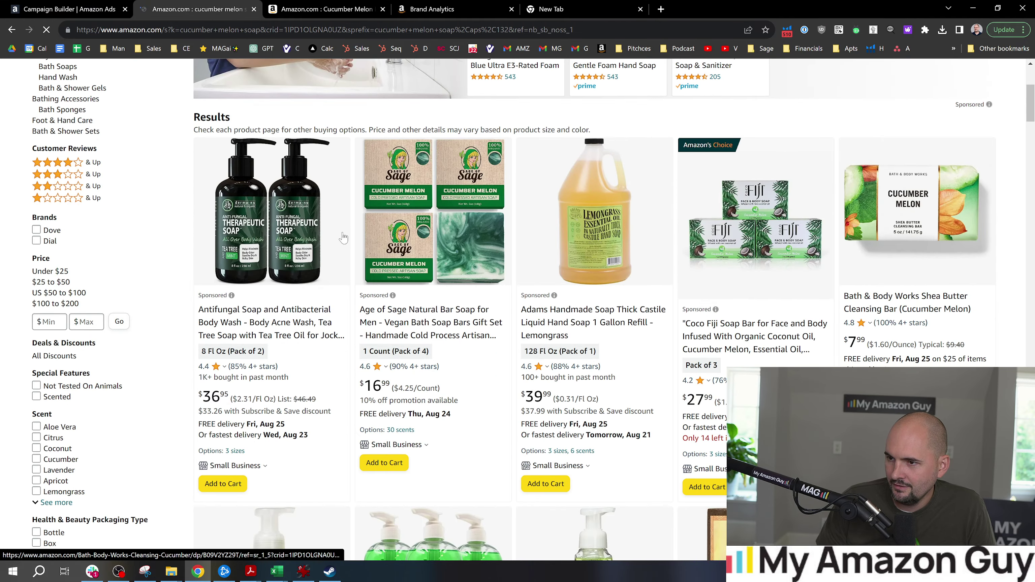
pyautogui.scroll(-8, 429, 281)
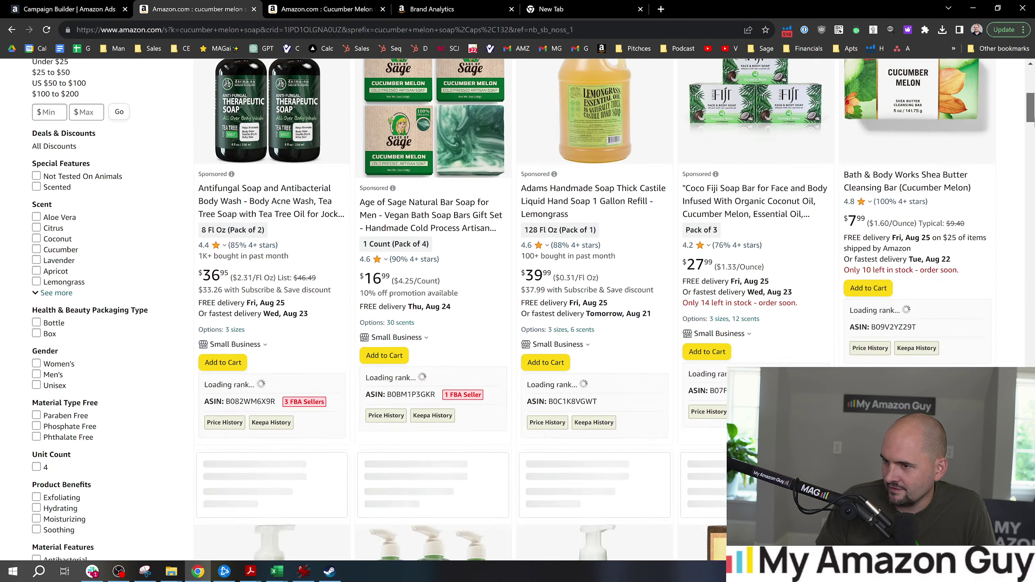
pyautogui.scroll(-15, 533, 310)
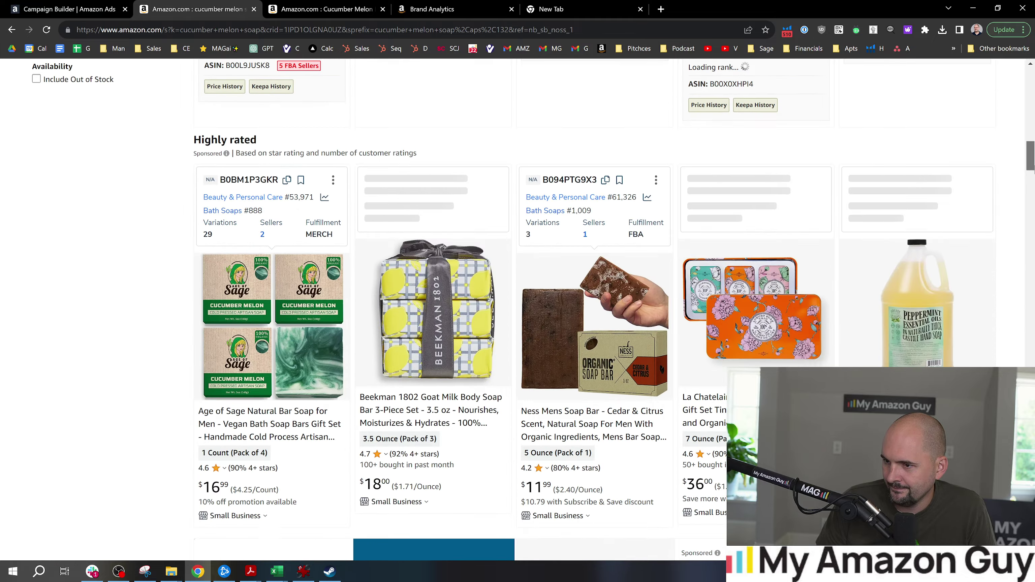
pyautogui.scroll(-15, 533, 310)
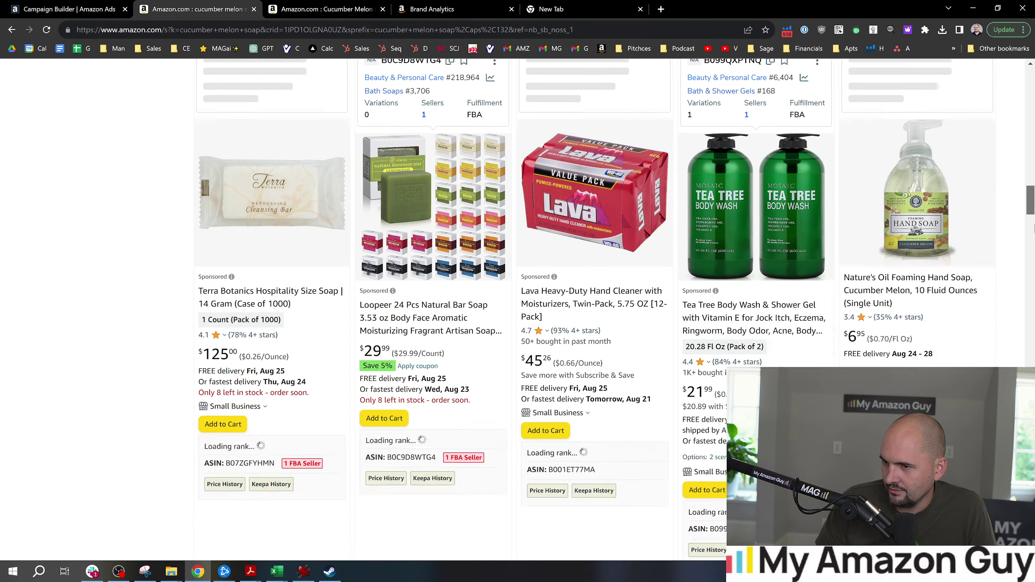
pyautogui.scroll(2, 532, 310)
pyautogui.moveTo(1033, 238); pyautogui.dragTo(1027, 310)
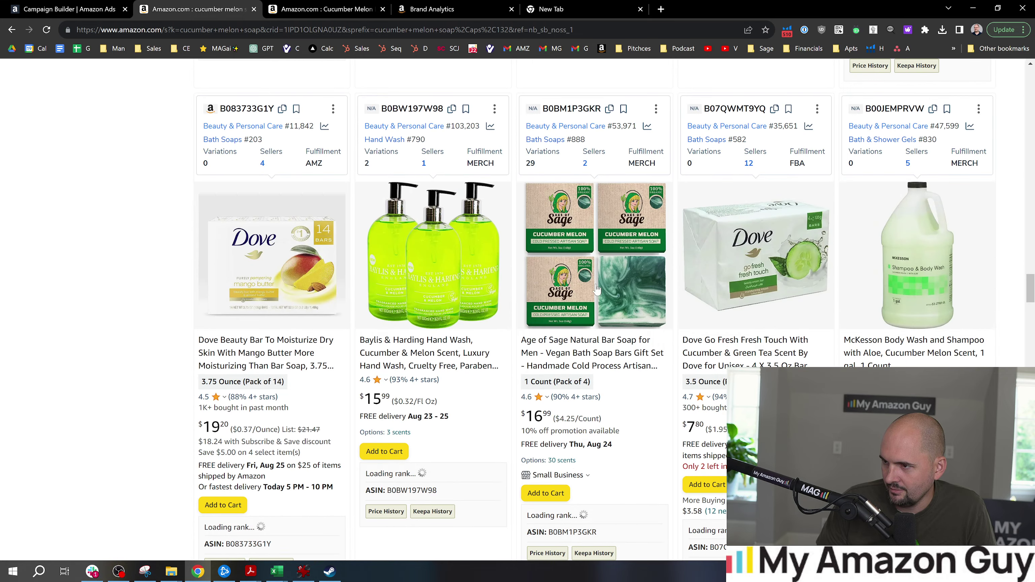
# Return to the campaign builder and save a bid of $0.90 for the "cucumber melon soap" keyword.
pyautogui.click(104, 9)
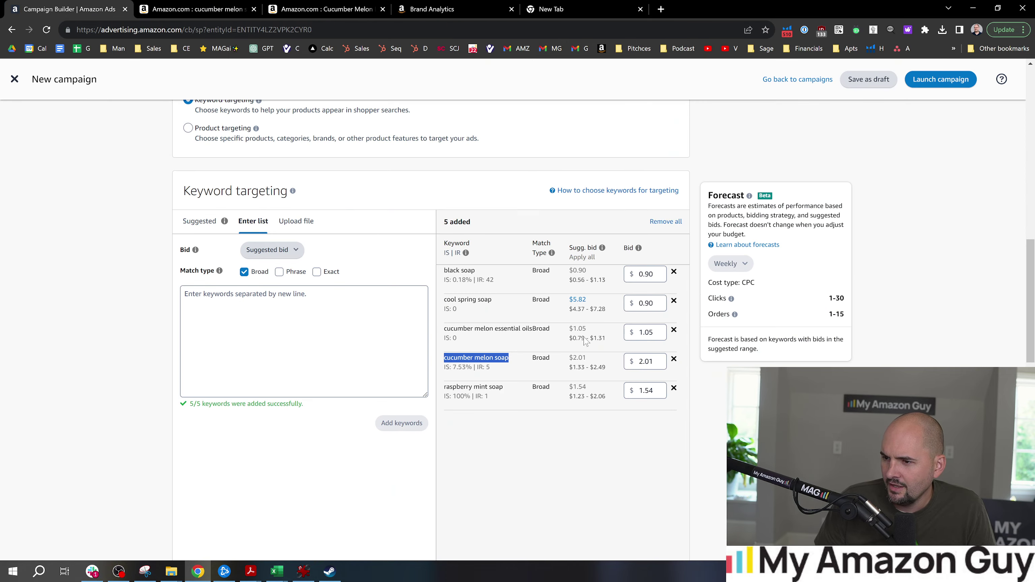
pyautogui.click(651, 362)
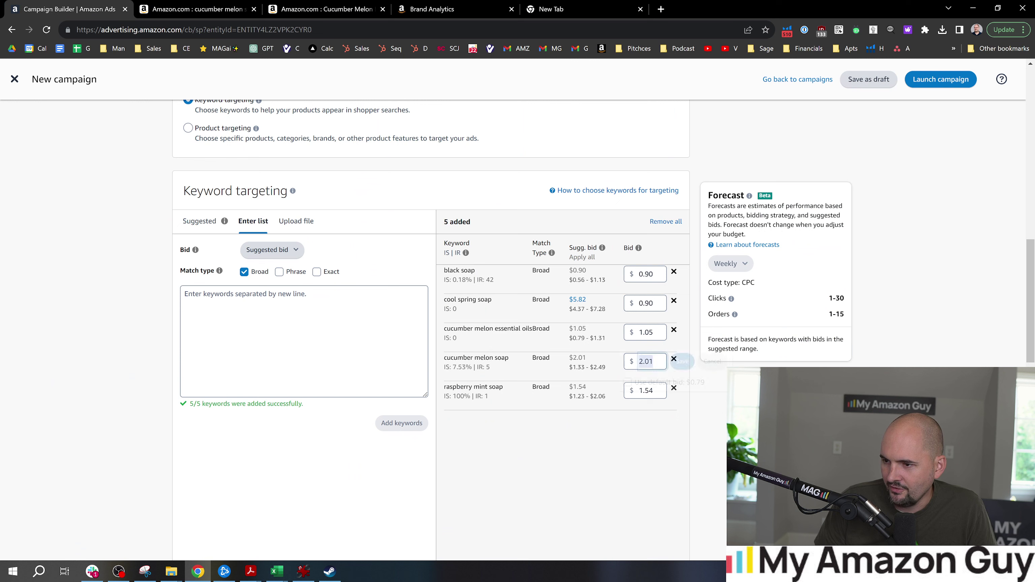
pyautogui.write('.9')
pyautogui.click(683, 360)
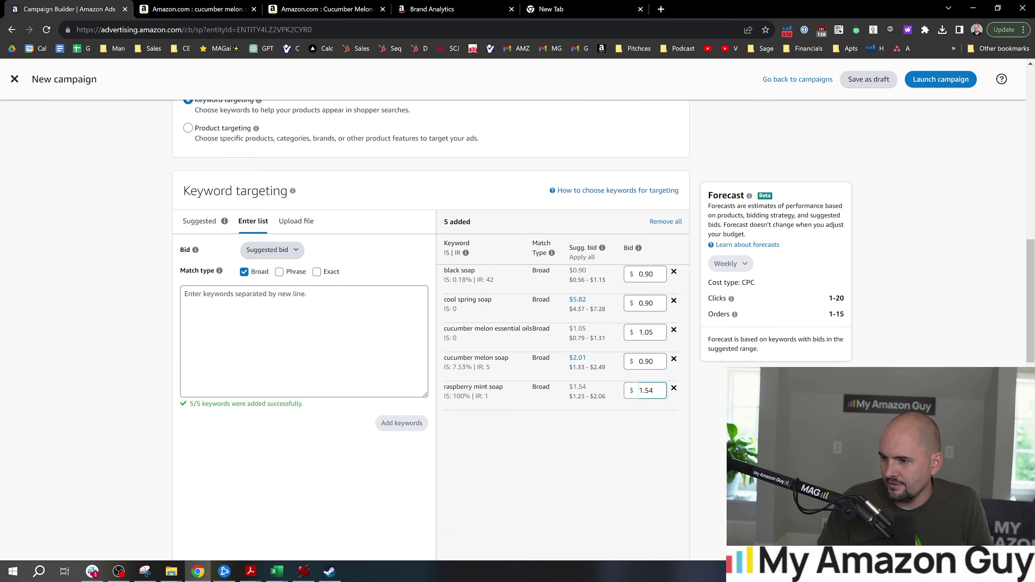
# Copy the "raspberry mint soap" keyword, search Amazon for it and examine how closely the listed soaps match.
pyautogui.click(638, 390)
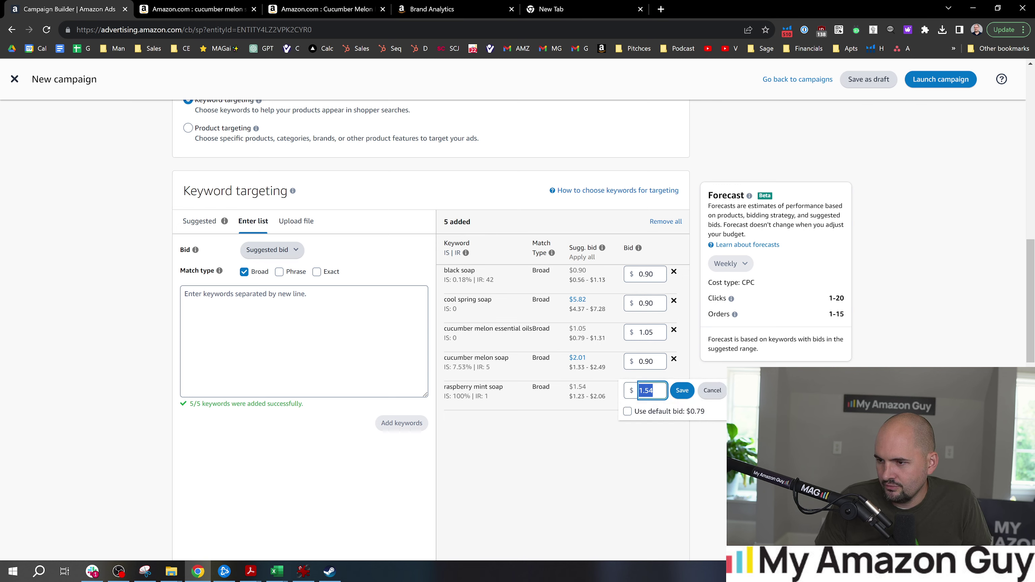
pyautogui.moveTo(513, 390); pyautogui.dragTo(444, 392)
pyautogui.hotkey('ctrl', 'c')
pyautogui.click(200, 9)
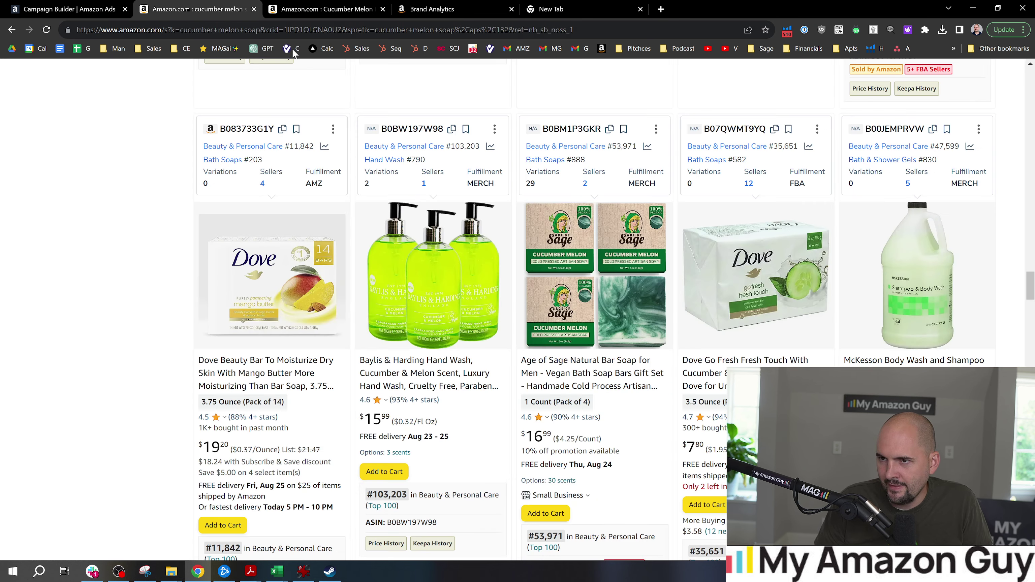
pyautogui.moveTo(1033, 286); pyautogui.dragTo(1033, 65)
pyautogui.tripleClick(285, 74)
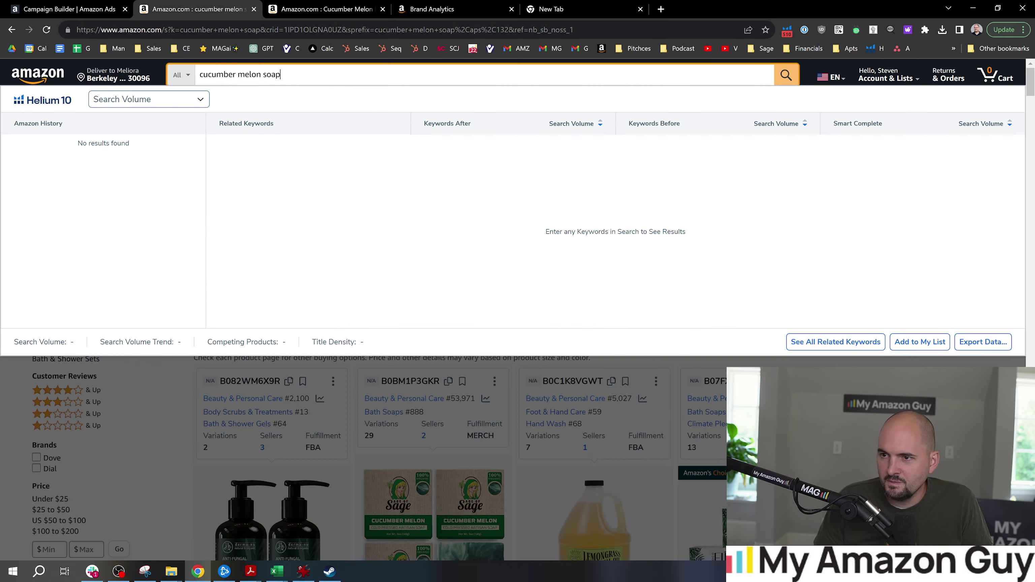
pyautogui.hotkey('ctrl', 'v')
pyautogui.press('Return')
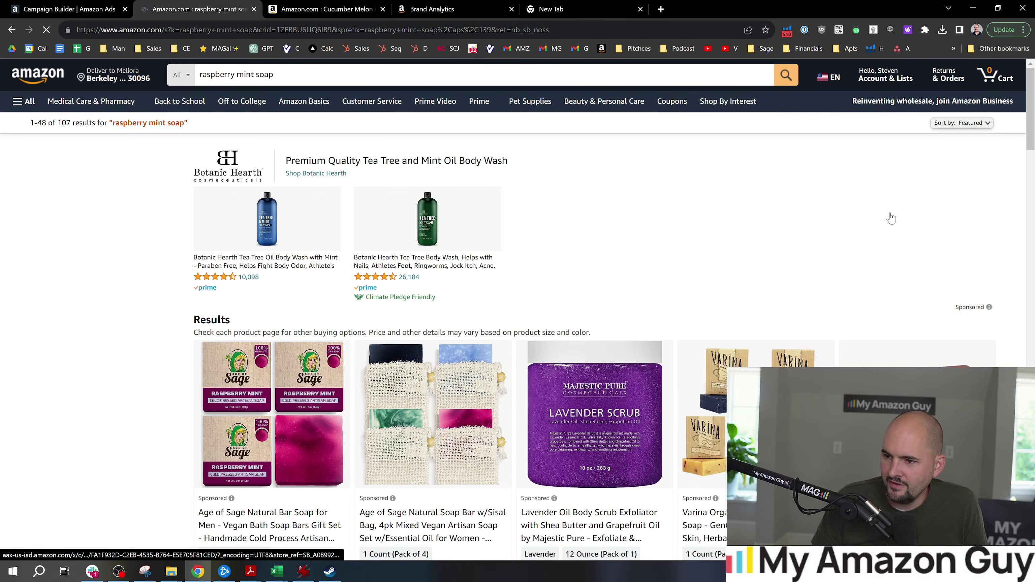
pyautogui.scroll(-7, 322, 223)
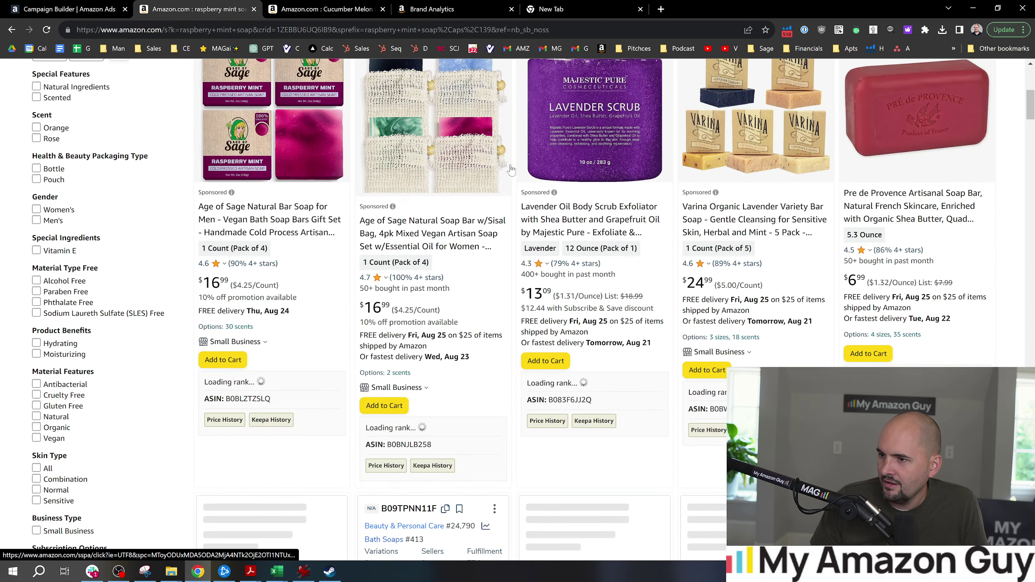
pyautogui.scroll(1, 322, 223)
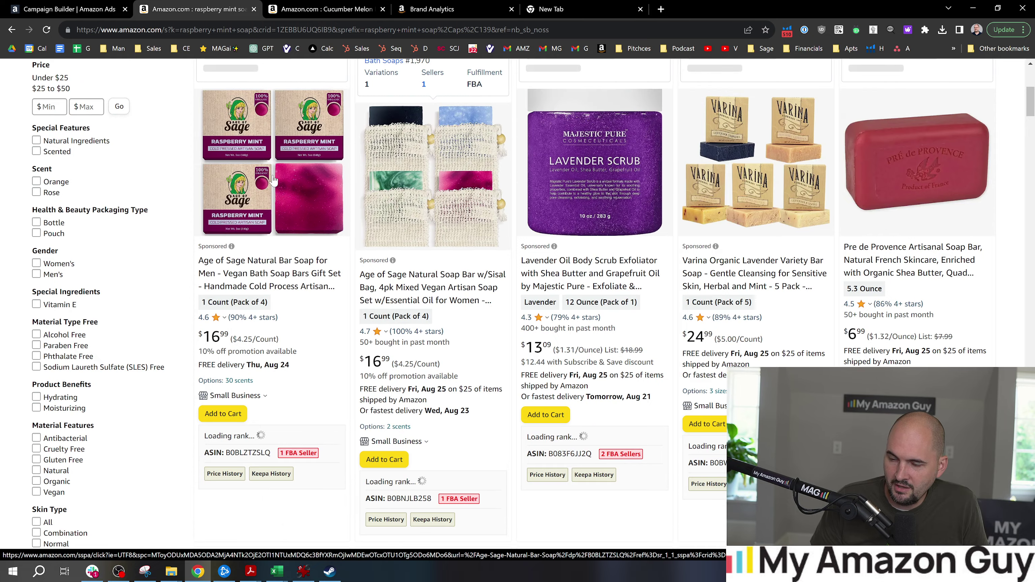
pyautogui.scroll(-3, 273, 180)
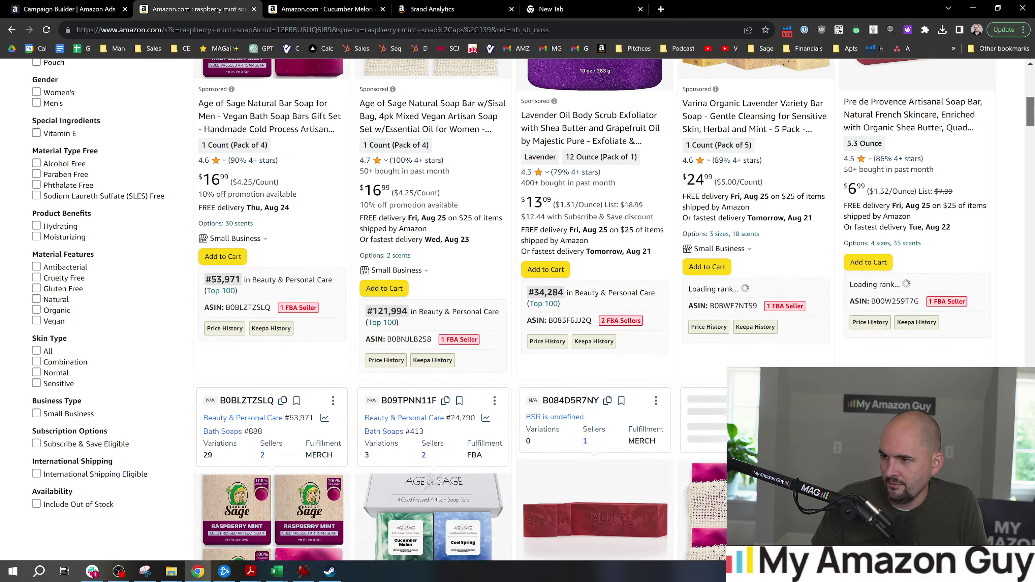
pyautogui.scroll(-6, 273, 180)
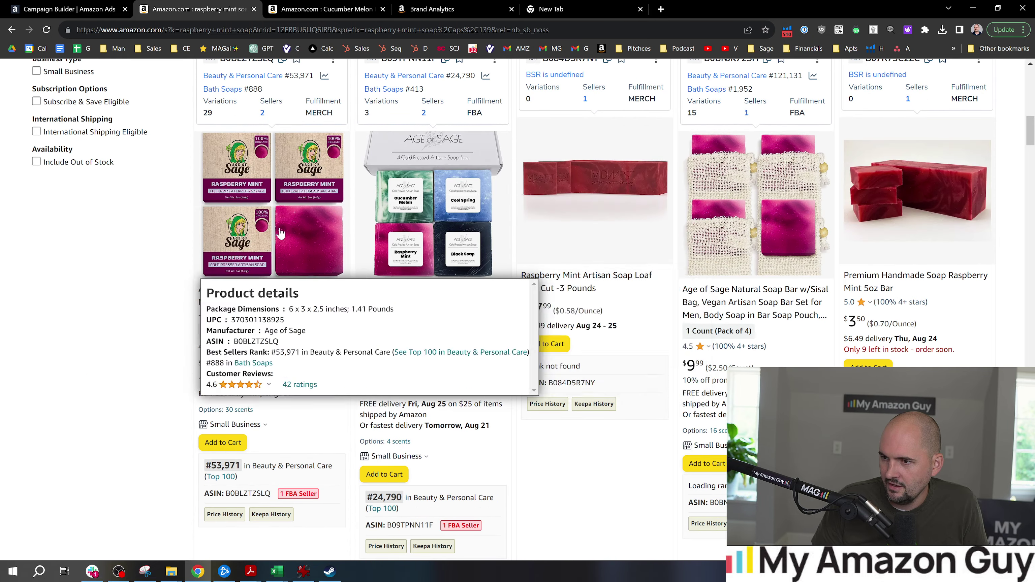
pyautogui.scroll(-8, 1034, 157)
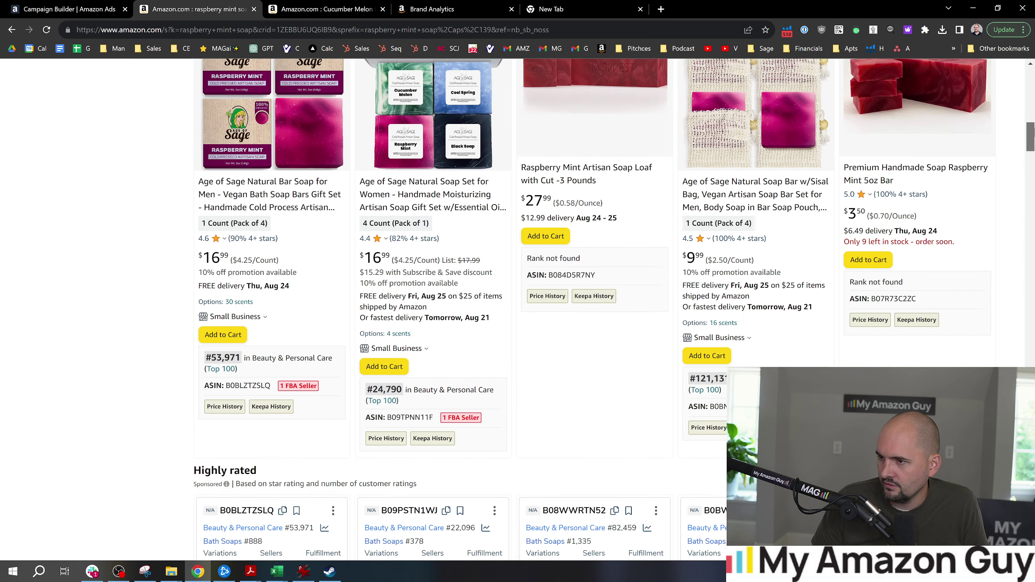
# Set the bid for the "raspberry mint soap" keyword to $0.90 in the campaign builder and launch the scents campaign.
pyautogui.click(114, 12)
pyautogui.click(648, 390)
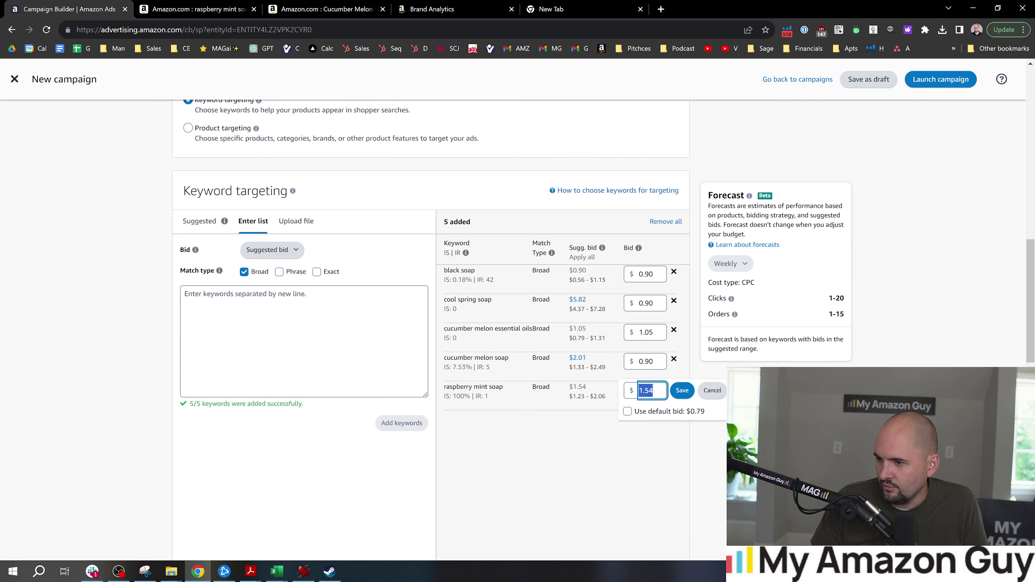
pyautogui.write('0.90')
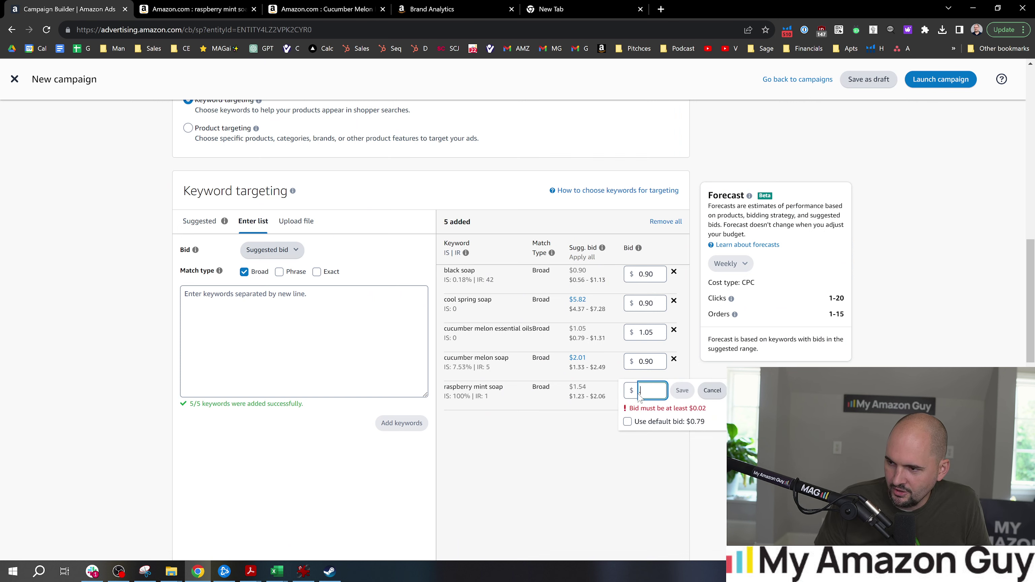
pyautogui.click(681, 390)
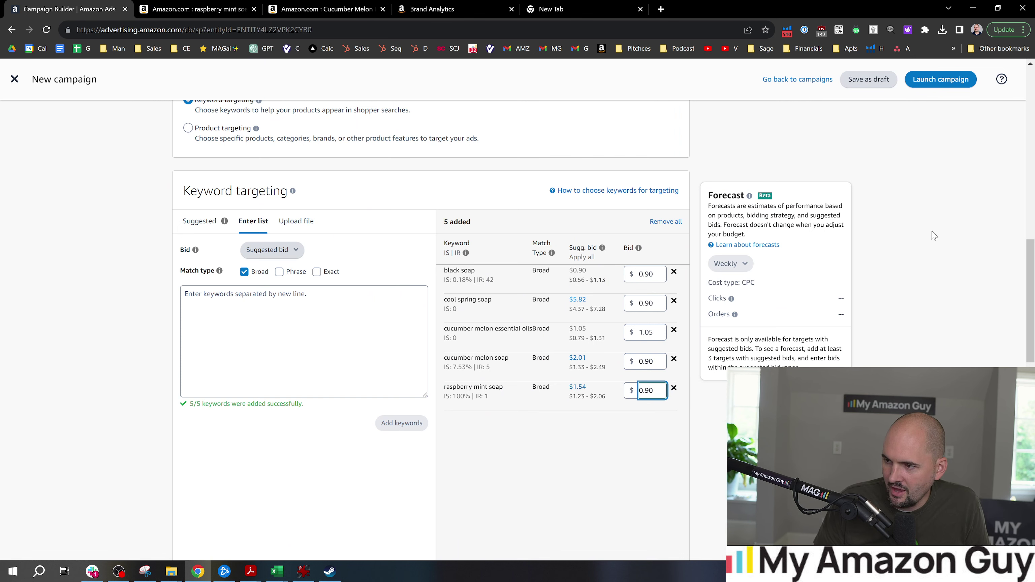
pyautogui.scroll(8, 970, 230)
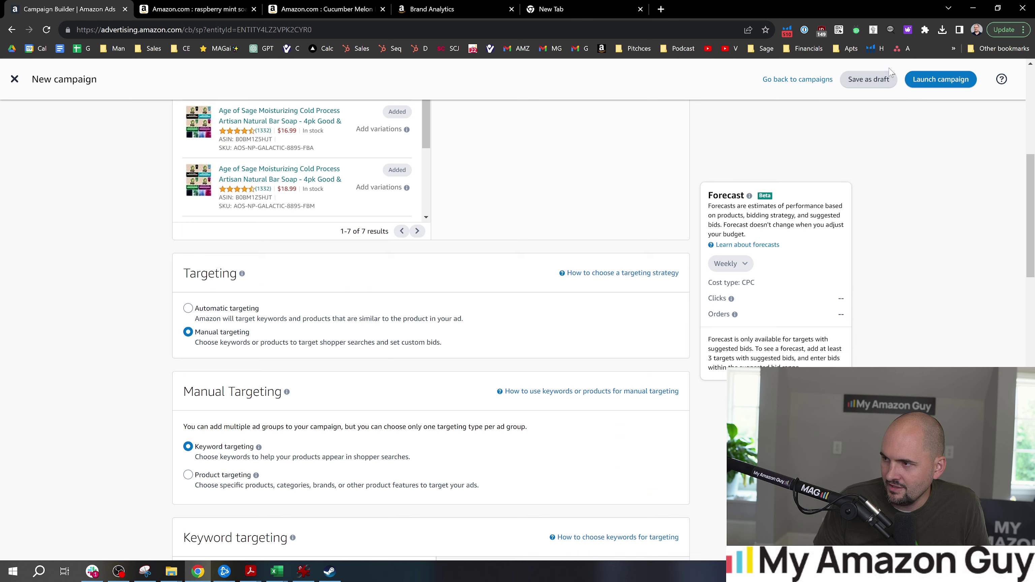
pyautogui.click(936, 80)
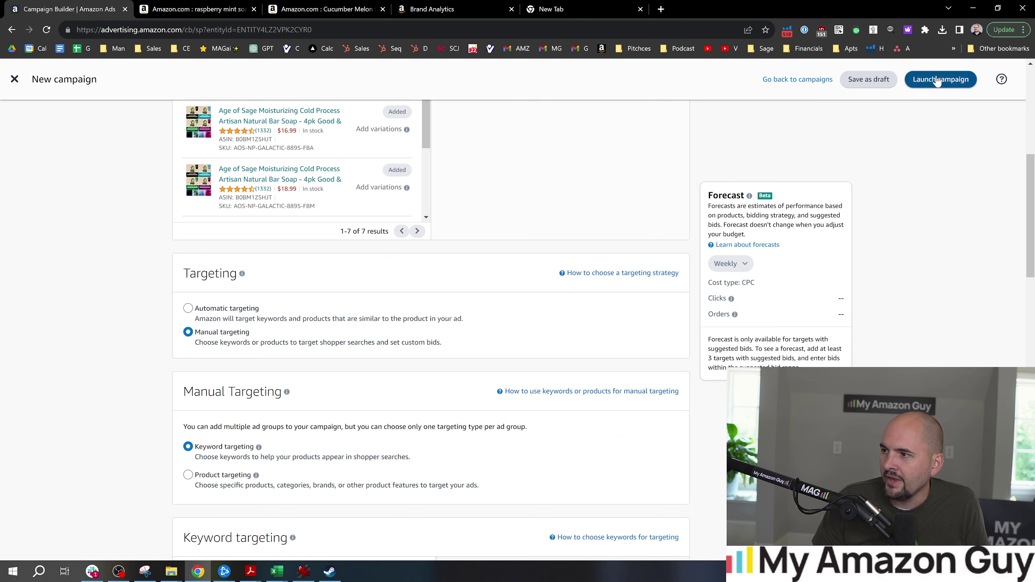
# Review the first page of the soap's search queries in Brand Analytics and open page 2 of the list.
pyautogui.click(200, 4)
pyautogui.click(316, 4)
pyautogui.hotkey('ctrl', 'Tab')
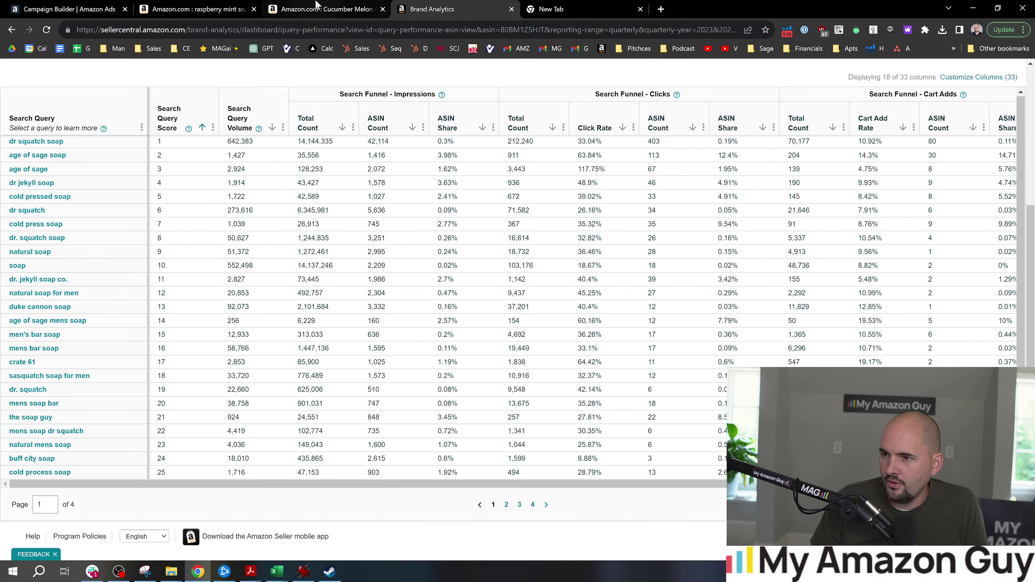
pyautogui.click(207, 4)
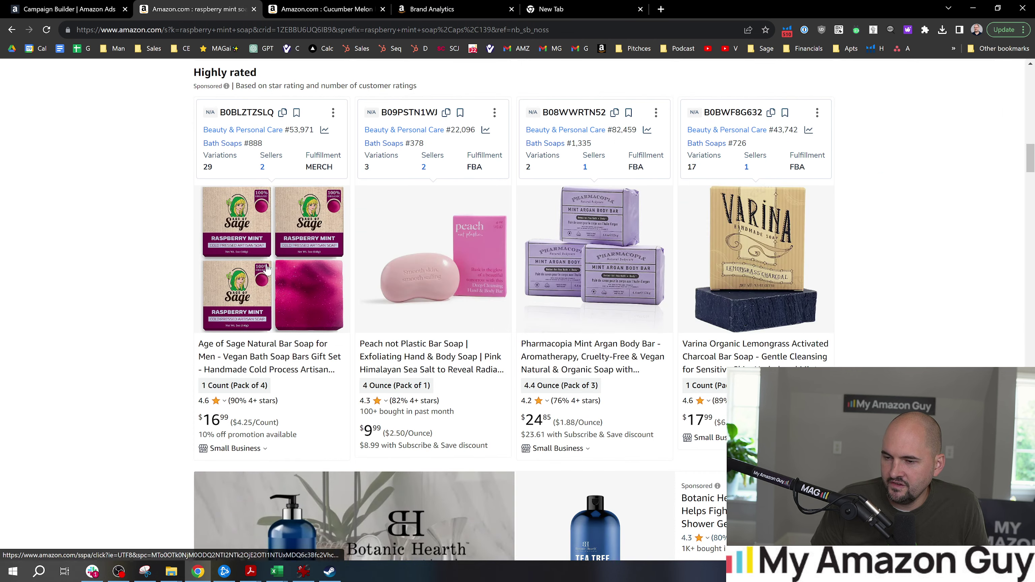
pyautogui.click(321, 8)
pyautogui.click(438, 4)
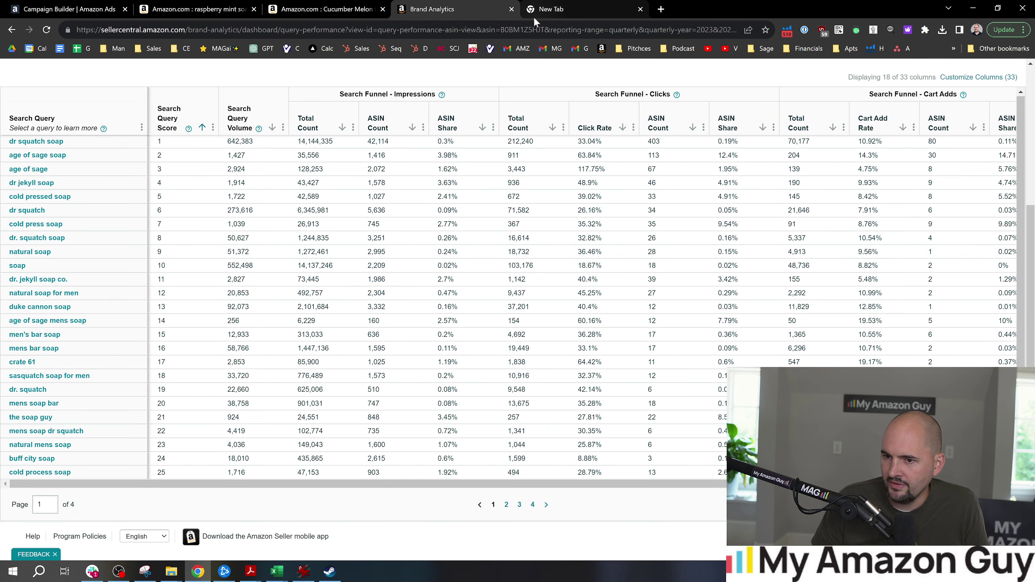
pyautogui.scroll(2, 1034, 204)
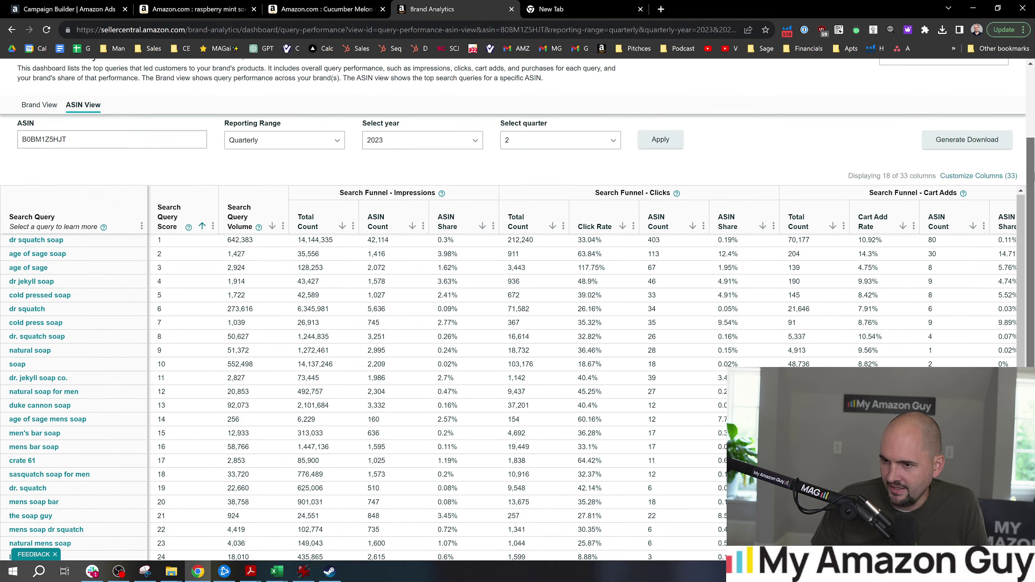
pyautogui.scroll(-2, 1033, 203)
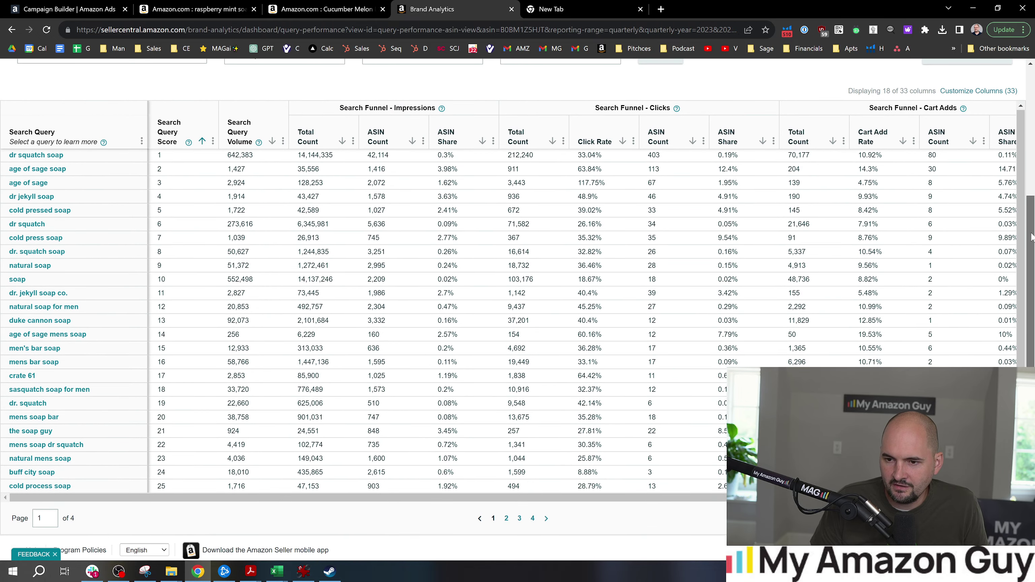
pyautogui.scroll(-1, 1032, 237)
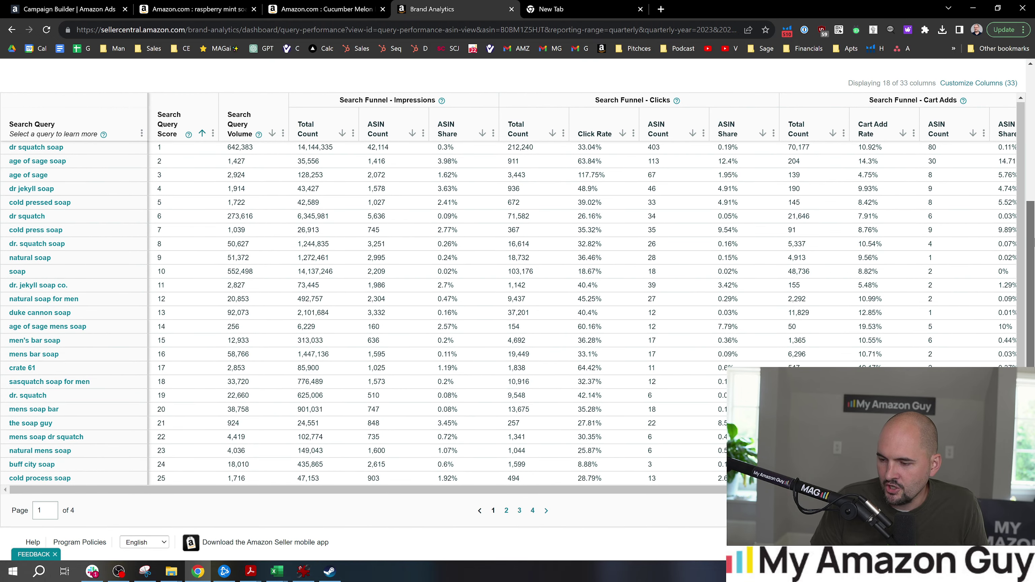
pyautogui.click(507, 511)
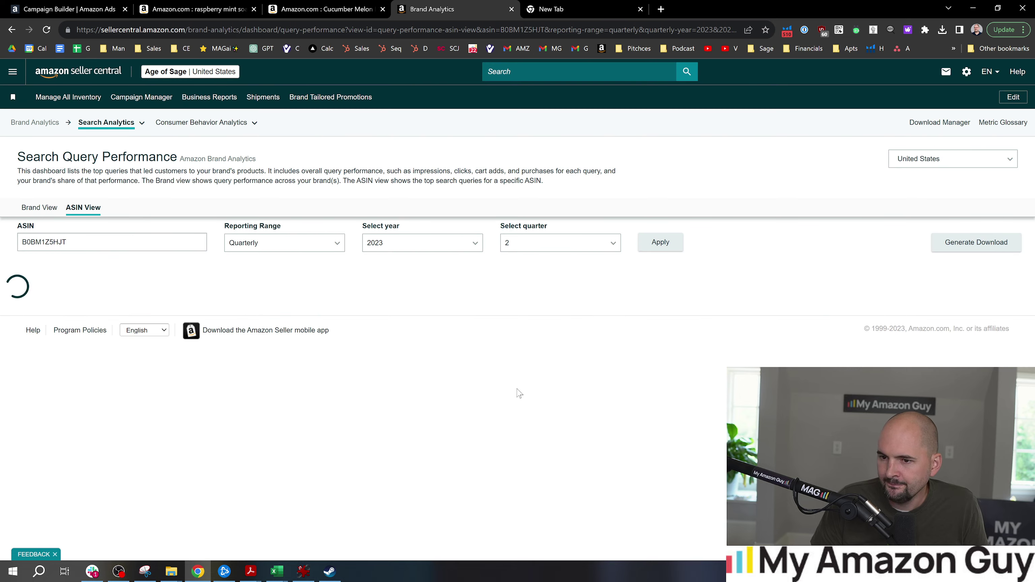
# Review the soap's search queries on page 2 in Brand Analytics for competitor brand terms and further keywords.
pyautogui.scroll(-3, 1018, 280)
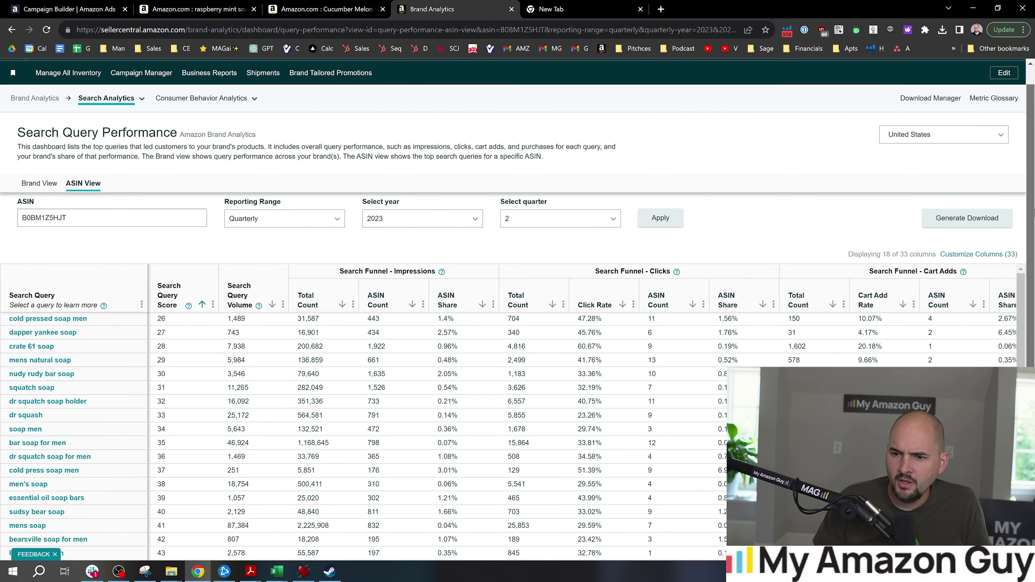
pyautogui.scroll(-2, 1018, 279)
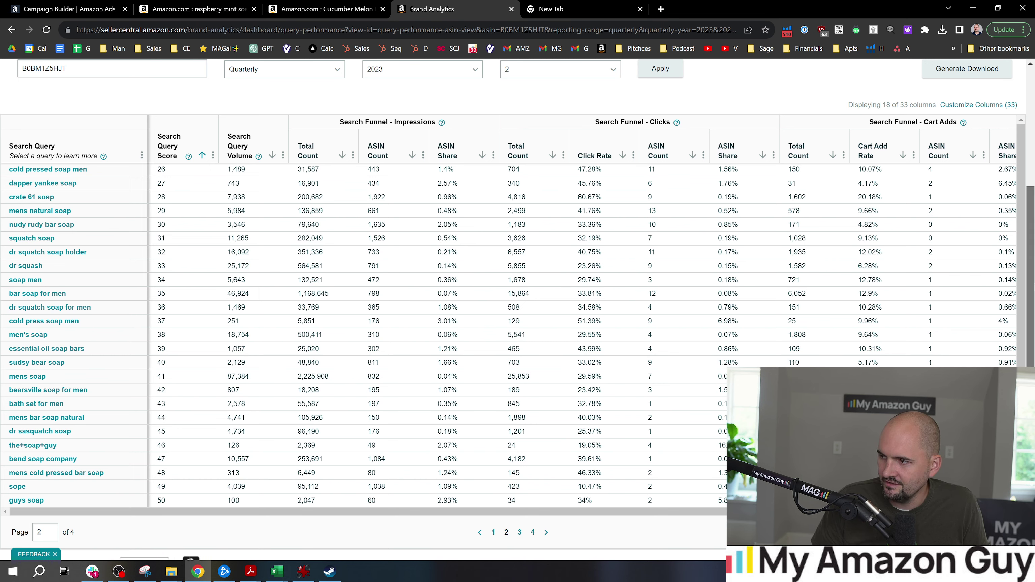
pyautogui.moveTo(1031, 290); pyautogui.dragTo(1034, 172)
pyautogui.scroll(-5, 1033, 171)
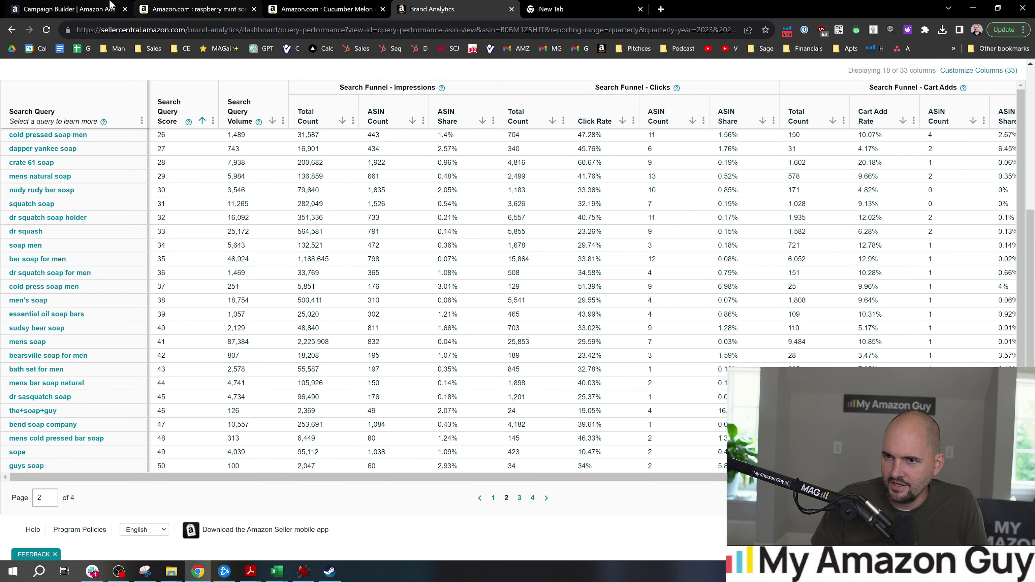
# Return to the ads campaign manager, start a new Sponsored Products campaign and name the ad group "Competitor Brand Generic".
pyautogui.click(70, 9)
pyautogui.click(130, 82)
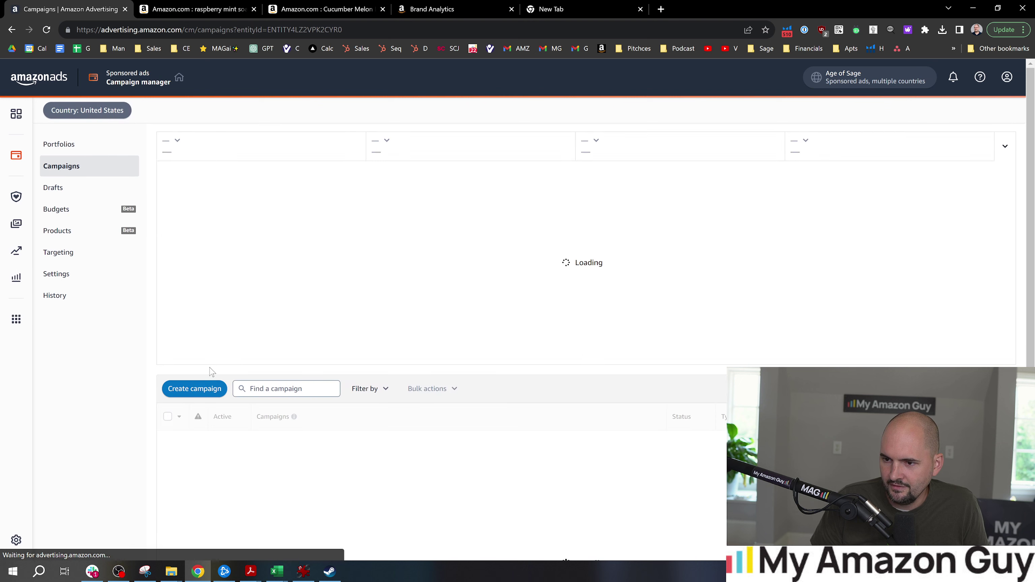
pyautogui.click(204, 391)
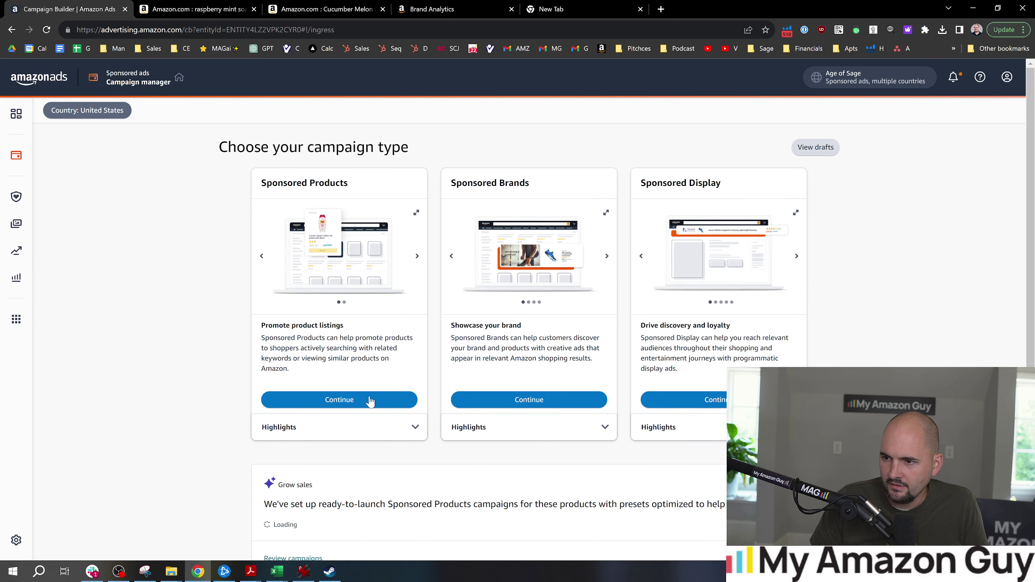
pyautogui.click(359, 399)
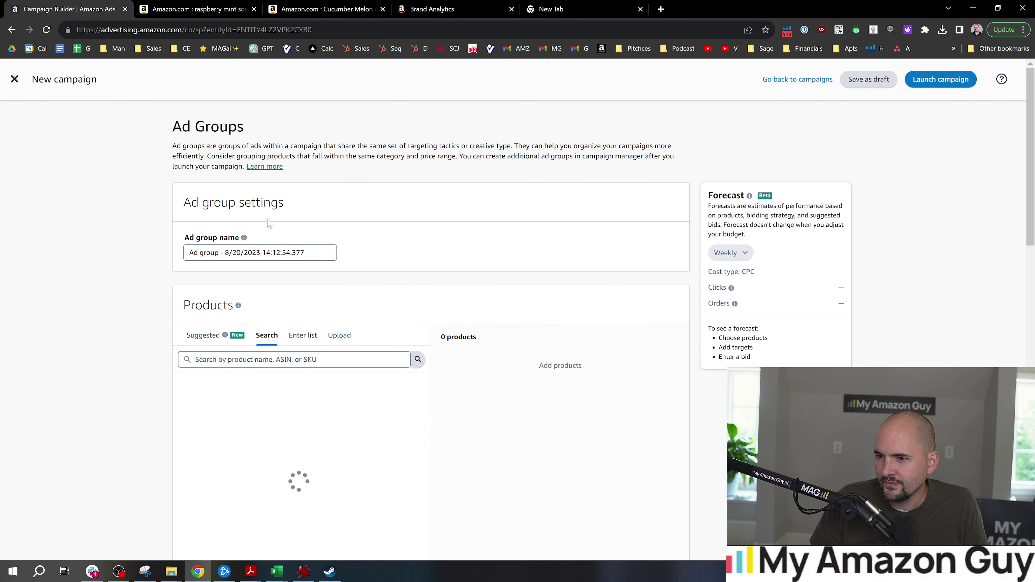
pyautogui.hotkey('ctrl', 'a')
pyautogui.write('Com')
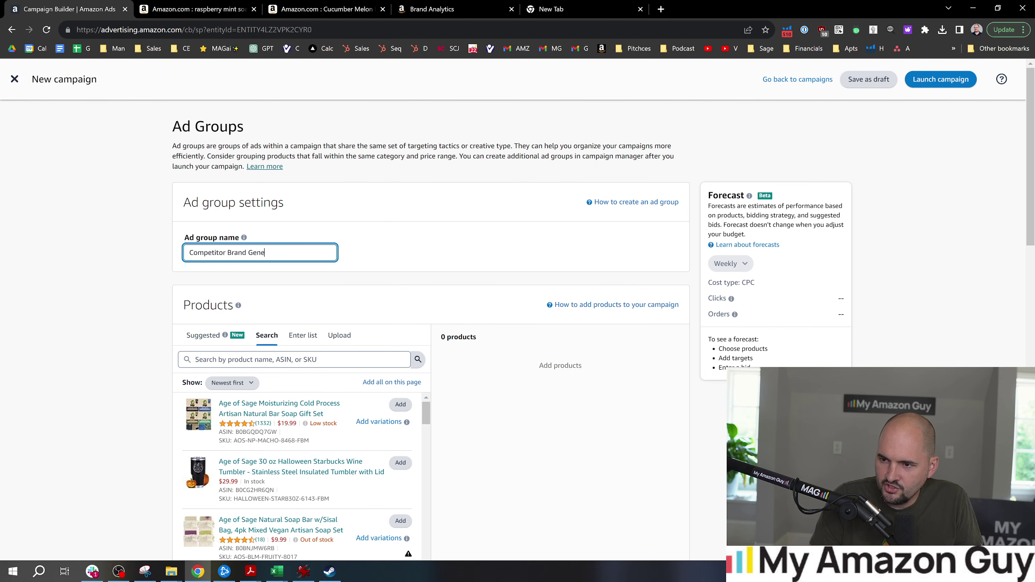
# Search the ad group's products for "artisan soap" and look through the listings for a suitable soap set.
pyautogui.scroll(-2, 318, 352)
pyautogui.click(310, 251)
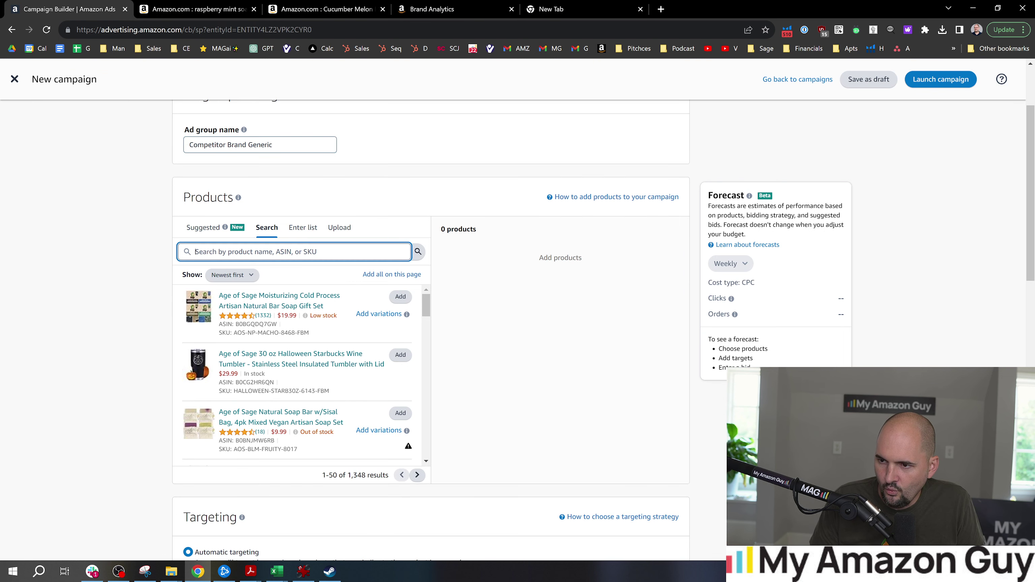
pyautogui.write('artisna soap')
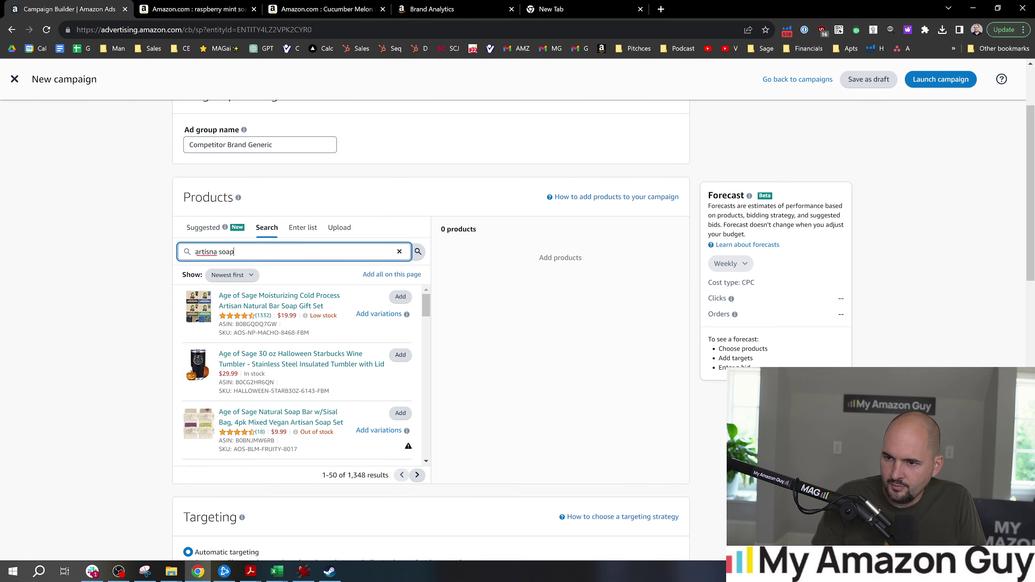
pyautogui.hotkey('ctrl', 'a')
pyautogui.write('artisan soap')
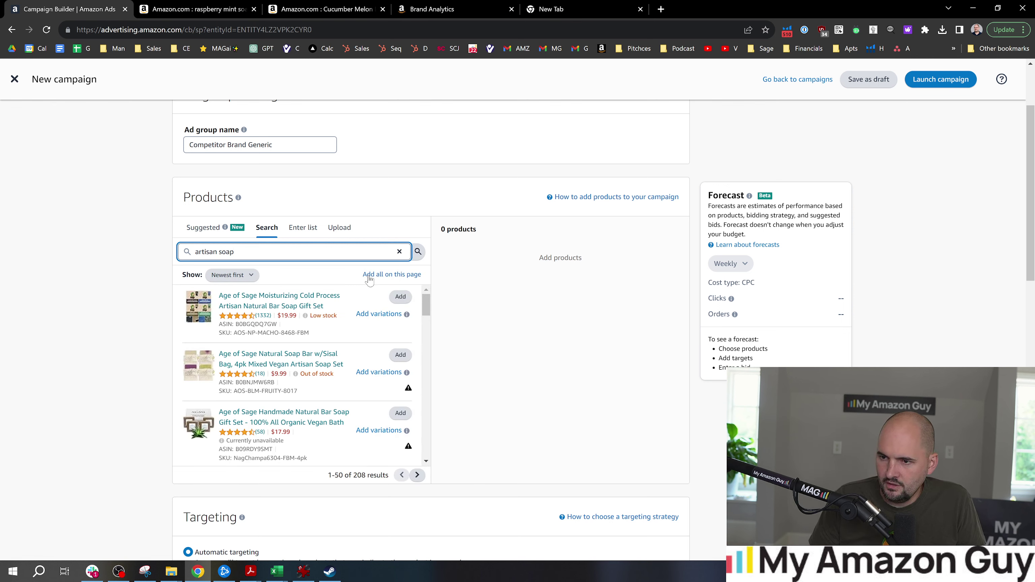
pyautogui.moveTo(425, 301); pyautogui.dragTo(434, 334)
pyautogui.scroll(-3, 333, 350)
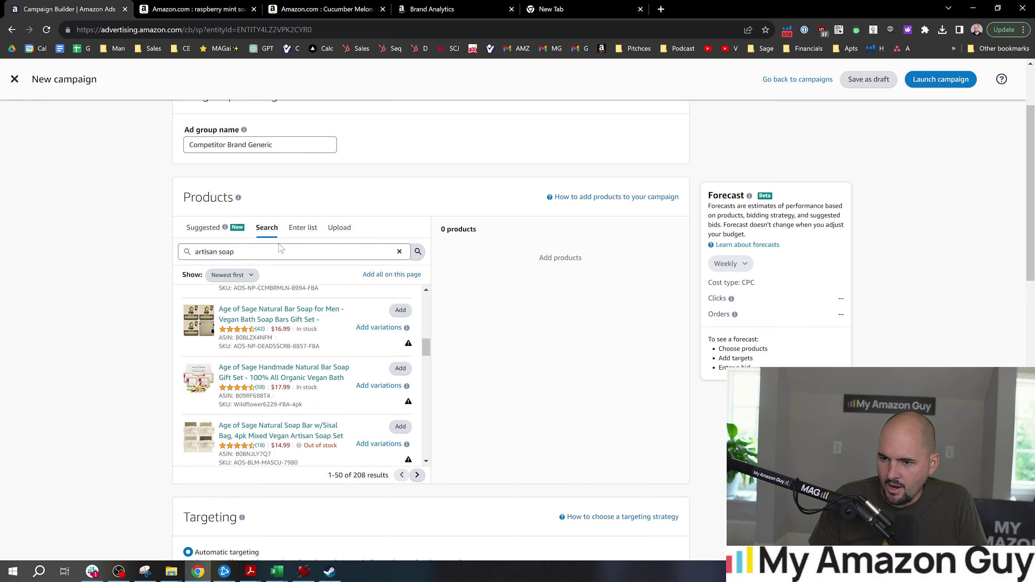
# Search the products for "masculine" and add the Mens Bar Soap listings with SKUs AOS-NP-MASCU-8451-FBA and AOS-NP-MASCU-8451-FBM.
pyautogui.click(281, 250)
pyautogui.hotkey('ctrl', 'a')
pyautogui.write('c')
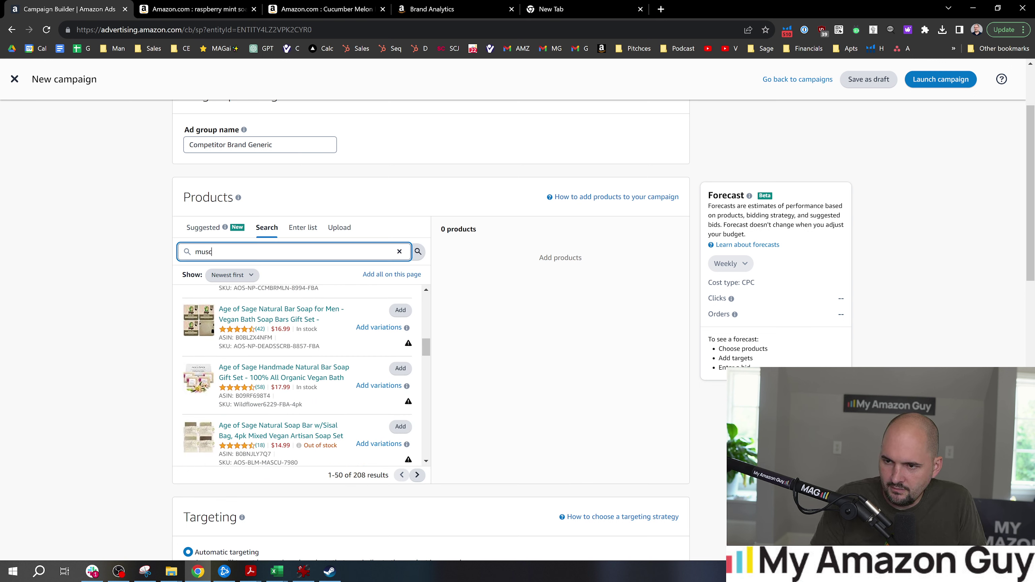
pyautogui.write('culine')
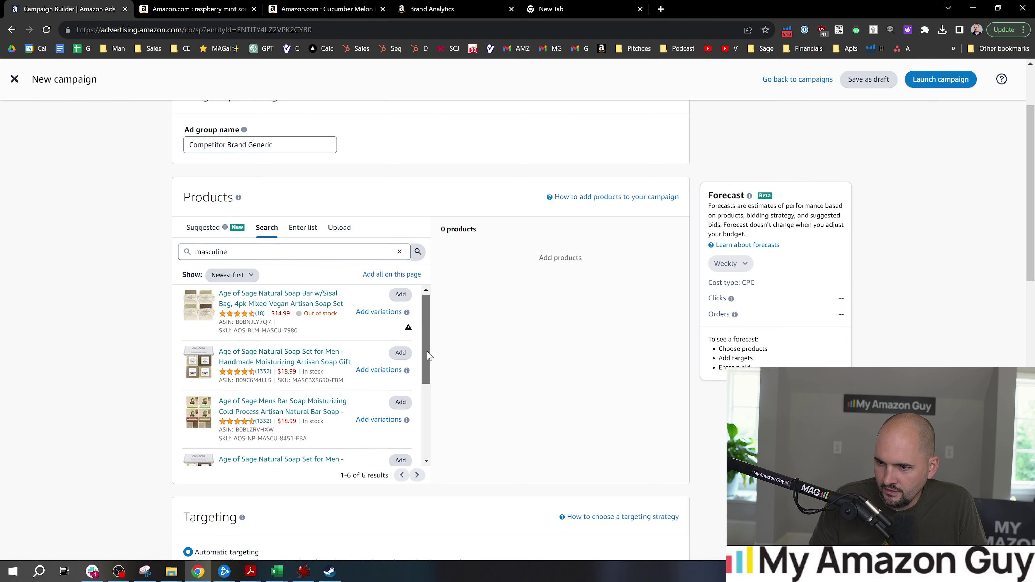
pyautogui.scroll(-2, 427, 351)
pyautogui.click(400, 364)
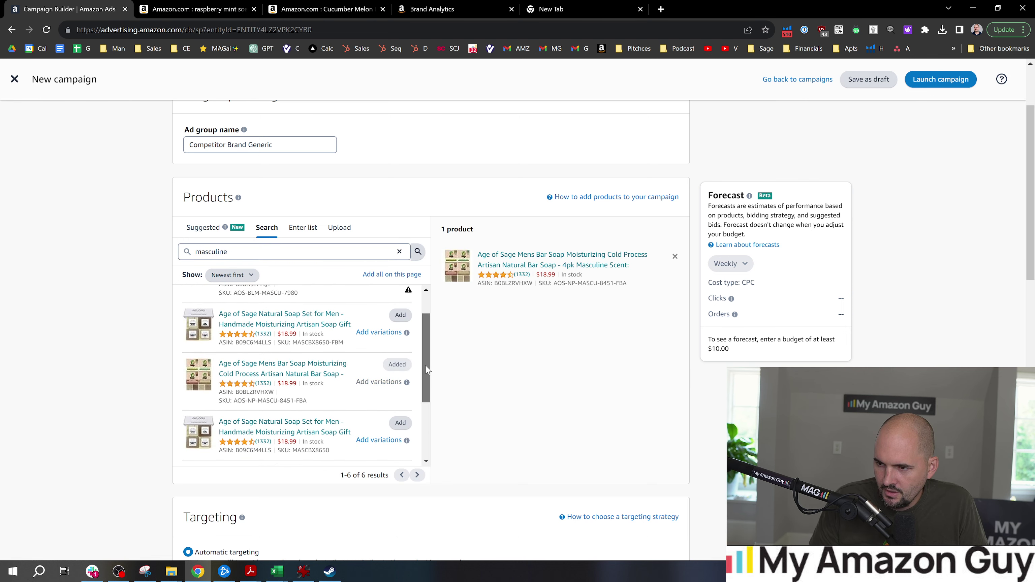
pyautogui.scroll(-2, 420, 367)
pyautogui.click(410, 405)
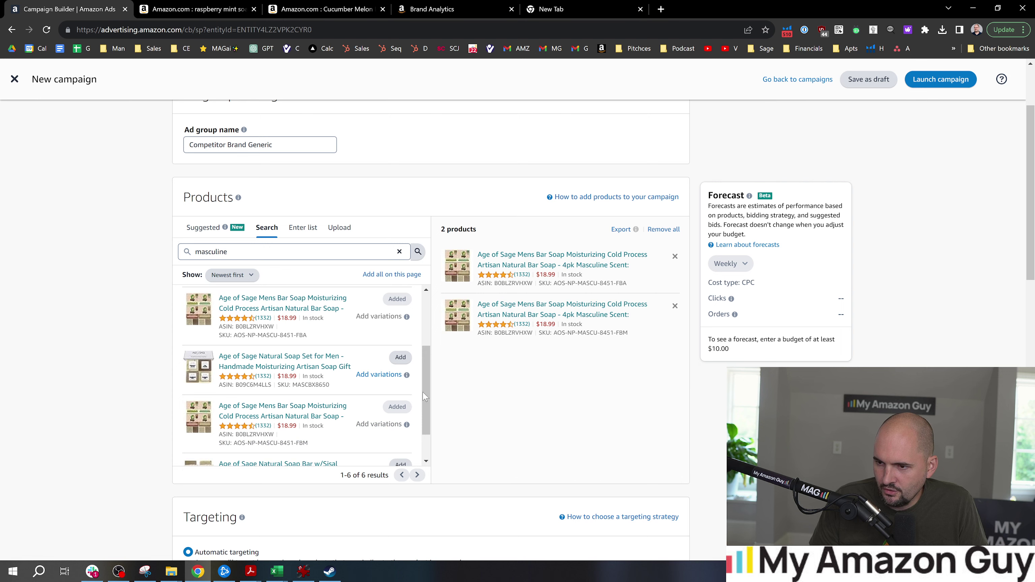
# Switch the campaign from automatic to manual targeting, using keyword targeting.
pyautogui.scroll(-2, 424, 395)
pyautogui.scroll(-4, 644, 435)
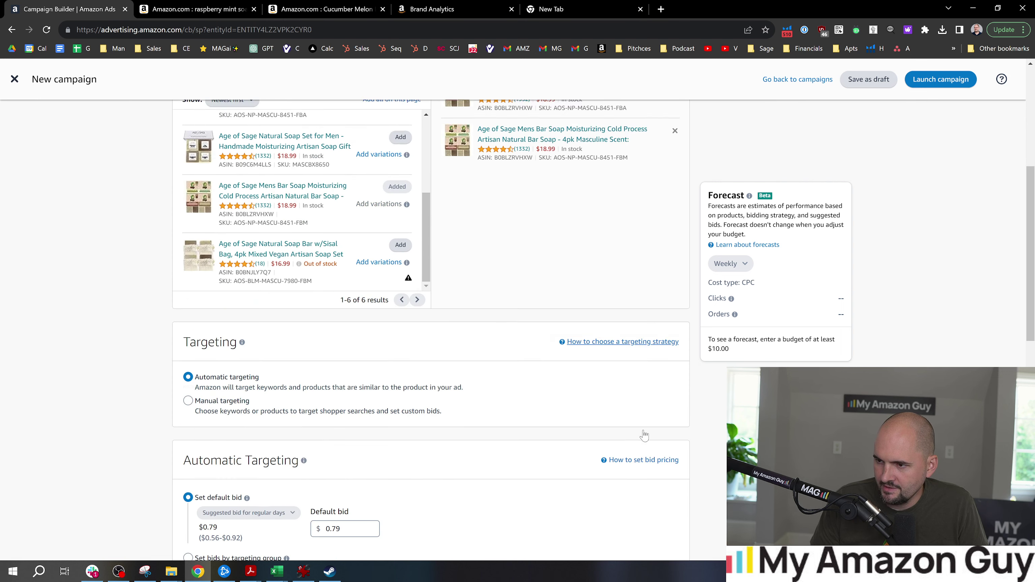
pyautogui.scroll(-5, 532, 366)
pyautogui.click(220, 204)
pyautogui.scroll(-3, 309, 232)
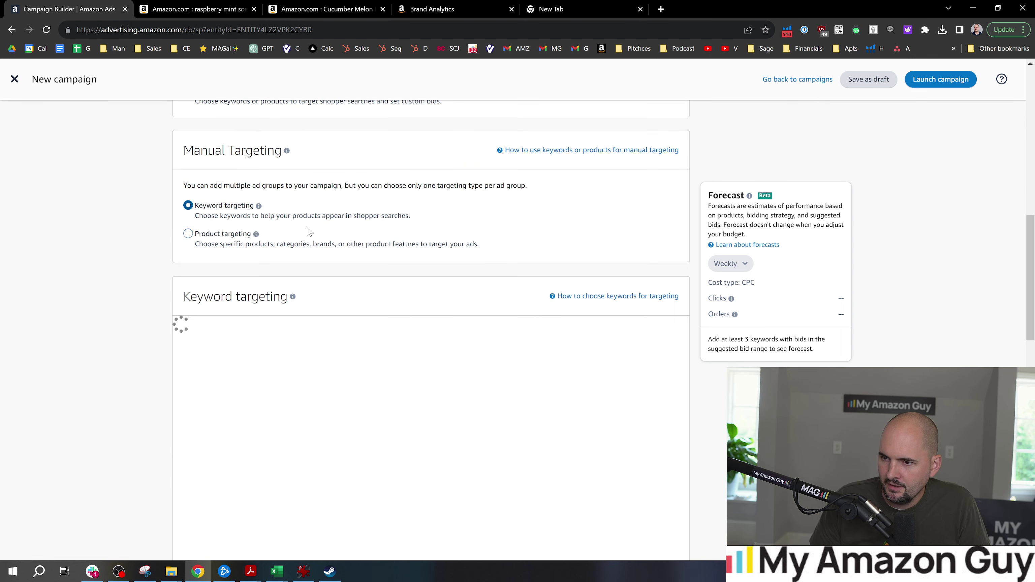
# Add the suggested keywords "dr squatch soap" and "dr squatch" as broad match at their suggested bids.
pyautogui.scroll(-2, 317, 229)
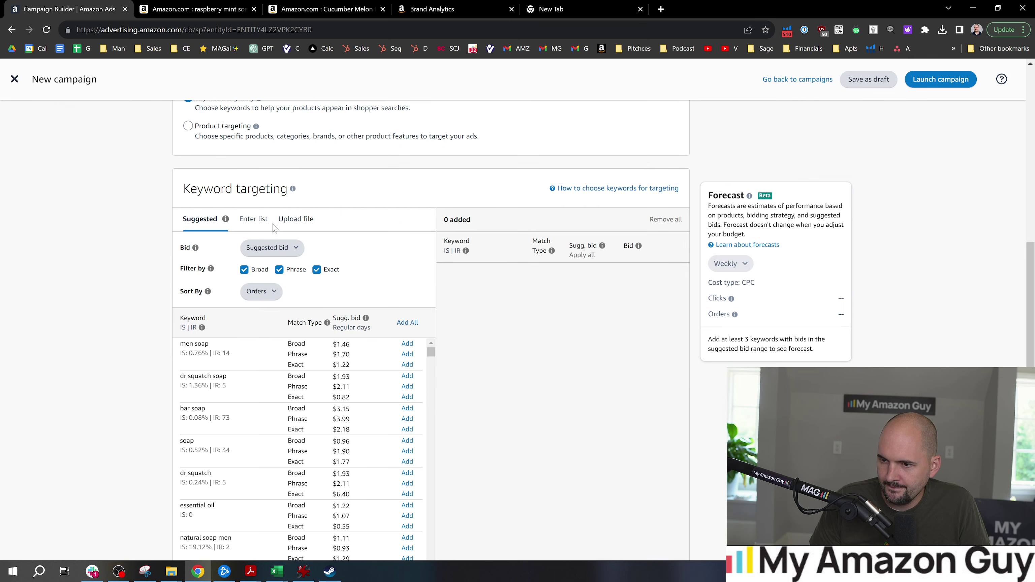
pyautogui.scroll(-2, 365, 278)
pyautogui.scroll(1, 263, 259)
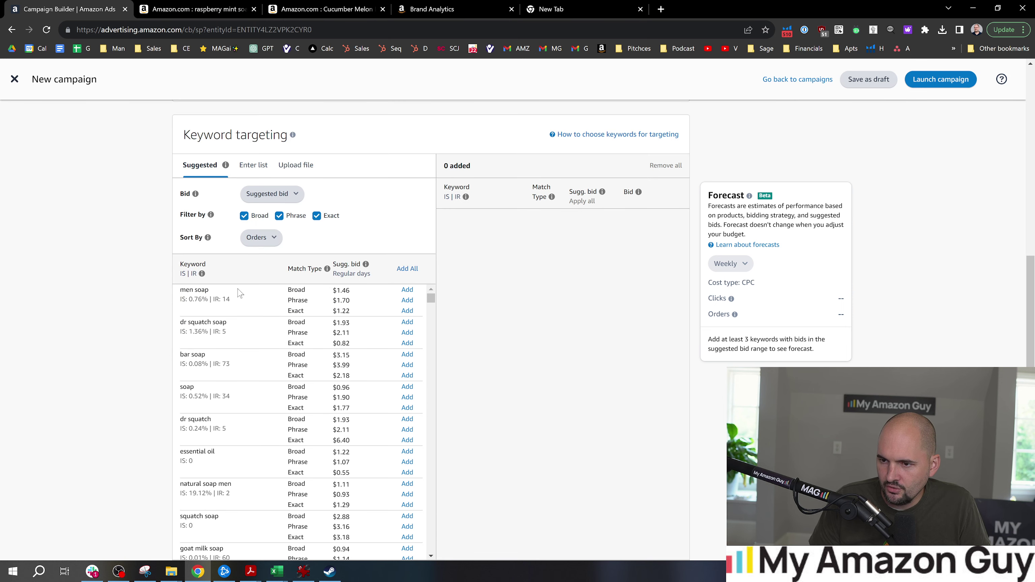
pyautogui.click(407, 322)
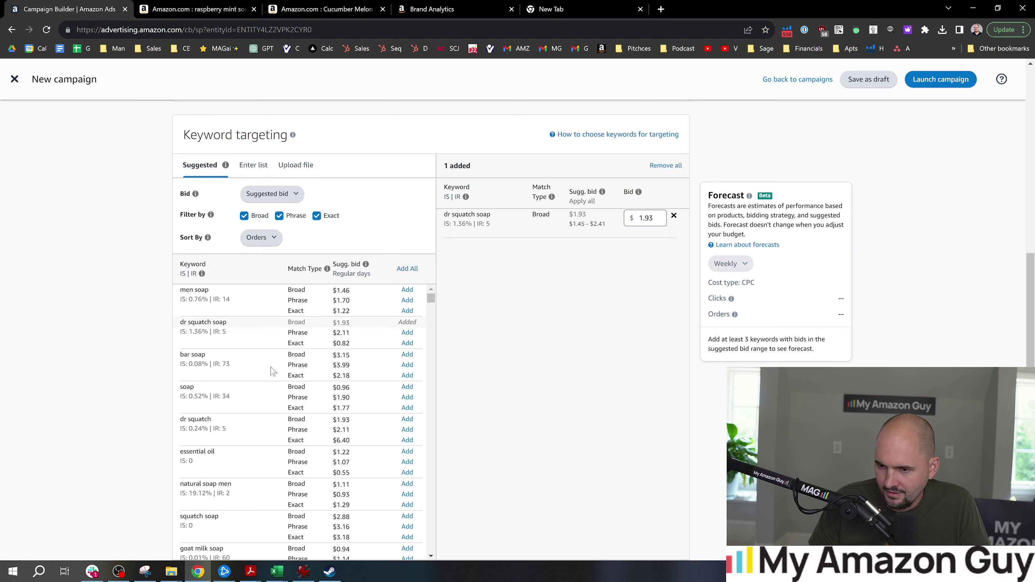
pyautogui.click(404, 424)
# Add the suggested keywords "dr sasquatch" and "squatch soap men" as broad match at their suggested bids.
pyautogui.scroll(-5, 326, 420)
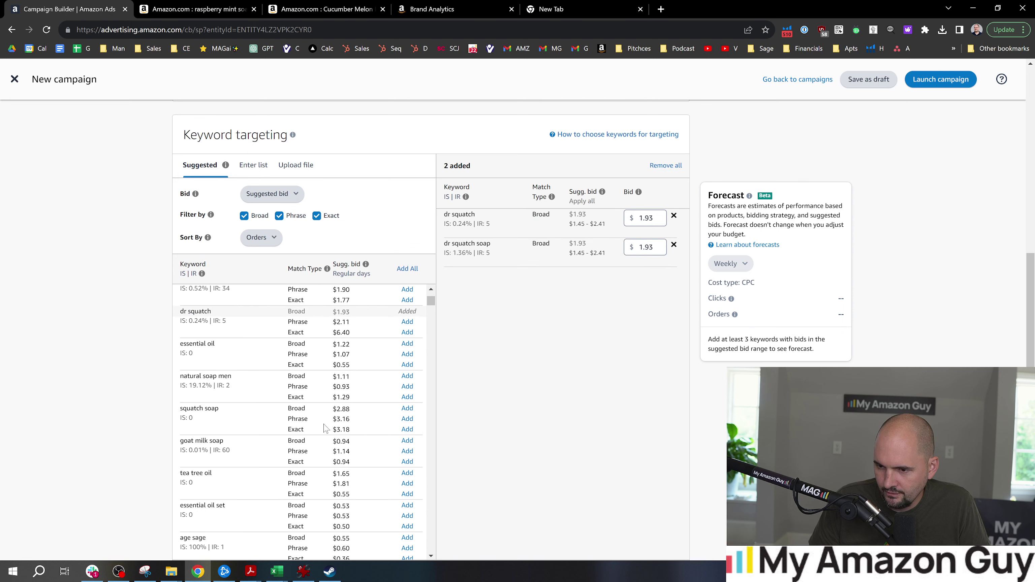
pyautogui.scroll(-6, 326, 415)
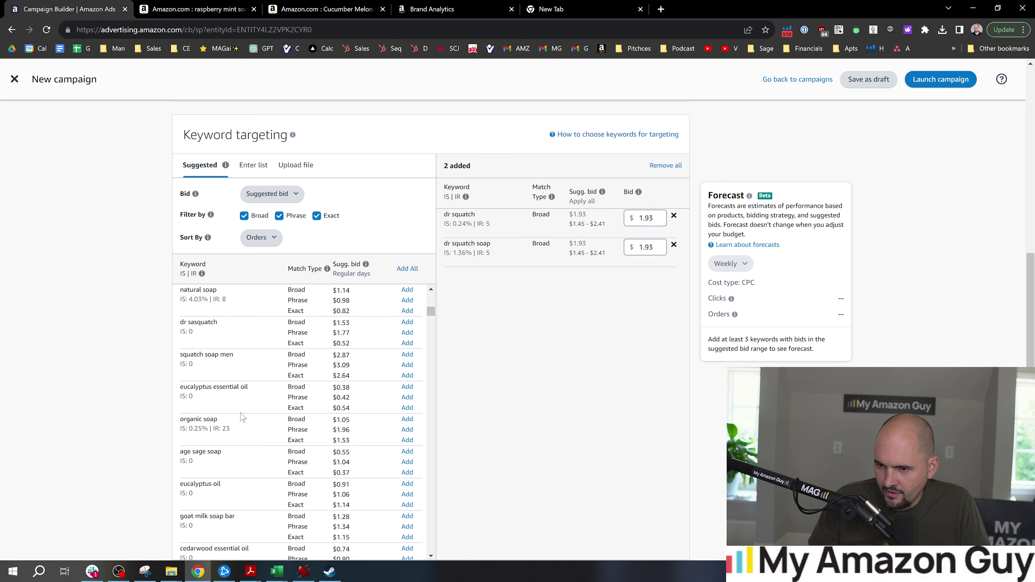
pyautogui.moveTo(187, 322); pyautogui.dragTo(214, 322)
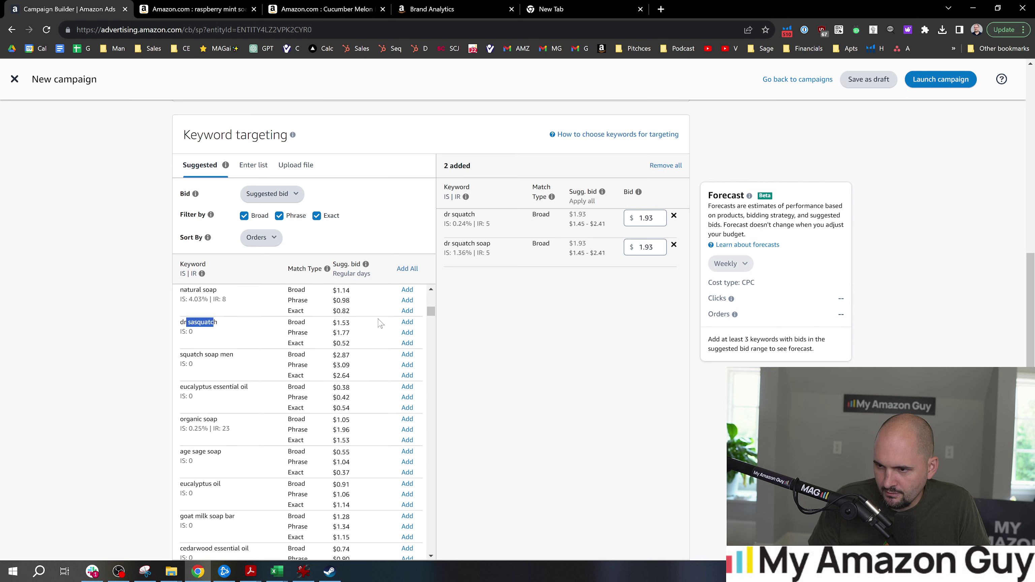
pyautogui.click(407, 322)
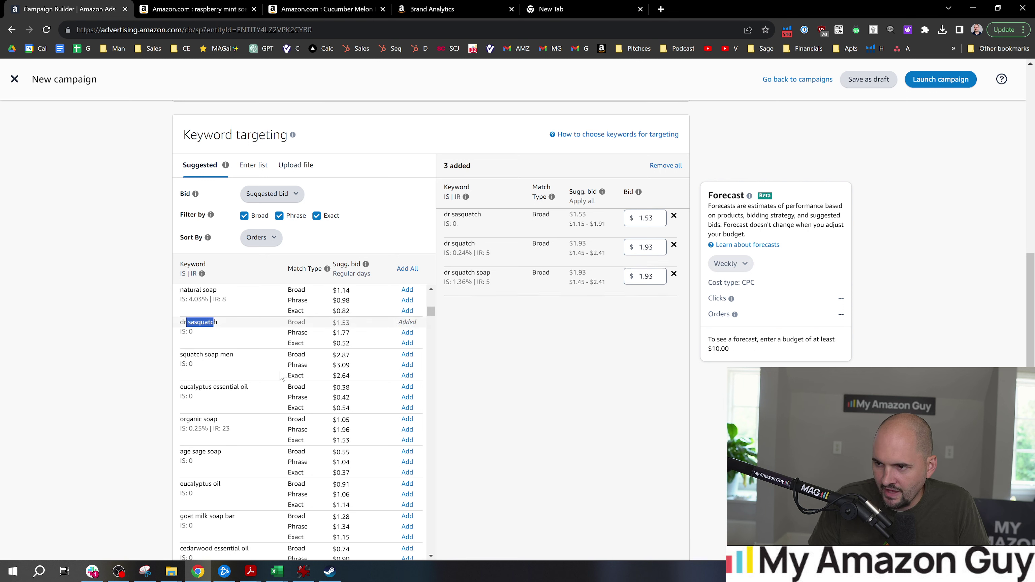
pyautogui.scroll(-1, 259, 333)
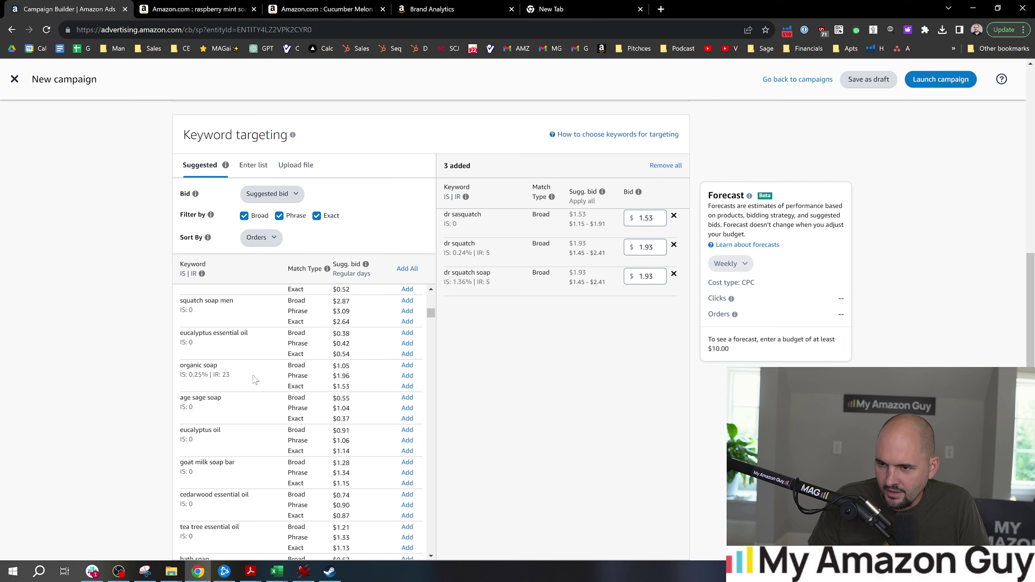
pyautogui.scroll(-1, 253, 408)
pyautogui.scroll(1, 269, 392)
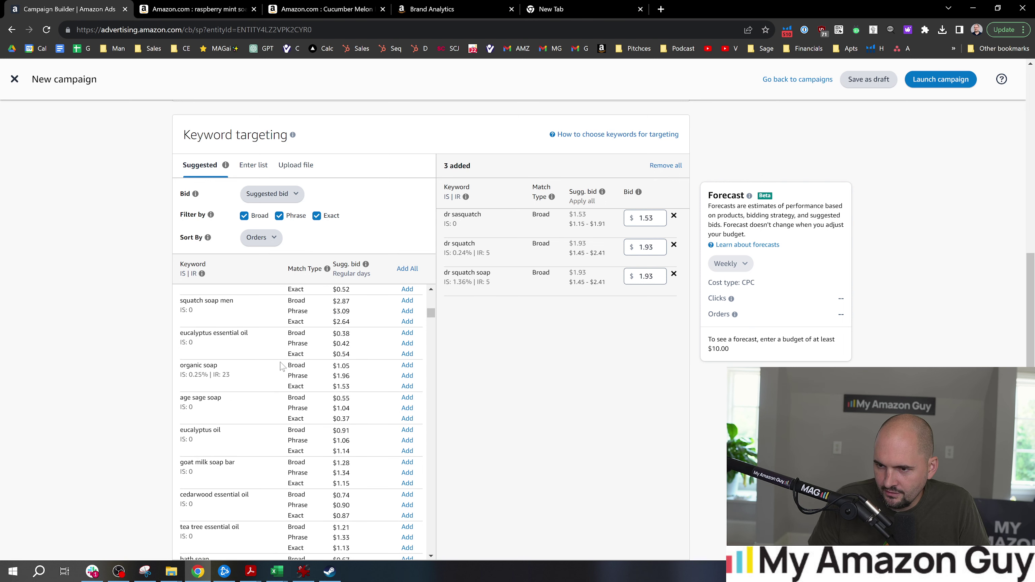
pyautogui.click(407, 300)
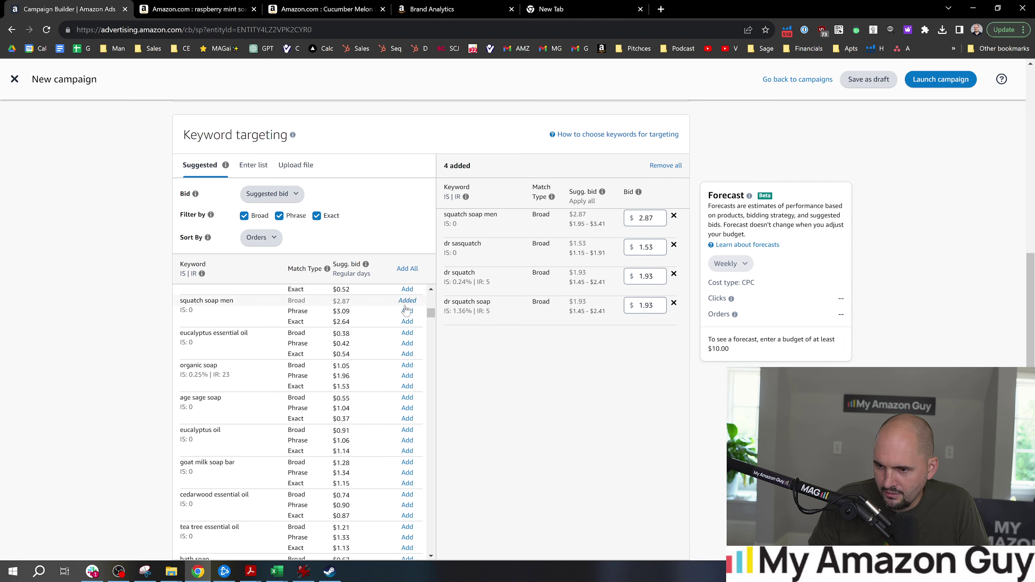
# Add the suggested keyword "dr+squash" as broad match and check further suggestions for more competitor brand terms.
pyautogui.scroll(-3, 273, 429)
pyautogui.scroll(-3, 275, 424)
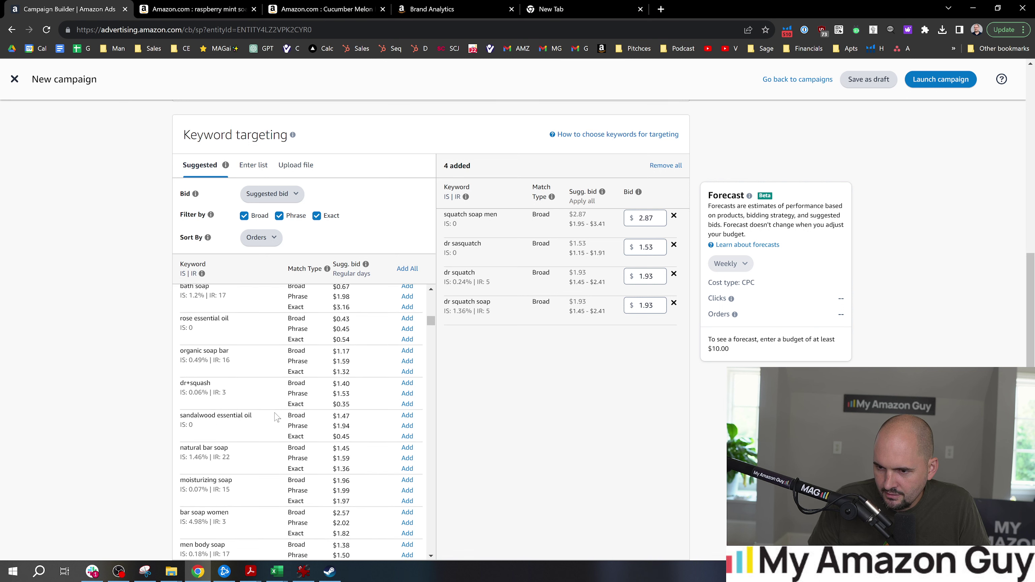
pyautogui.click(406, 334)
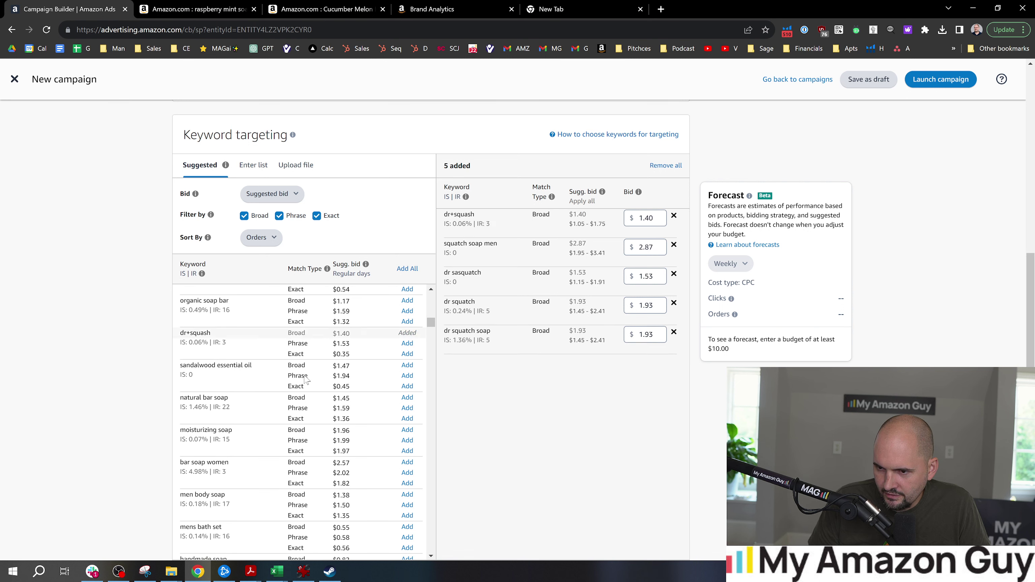
pyautogui.scroll(-2, 253, 433)
pyautogui.scroll(-5, 252, 429)
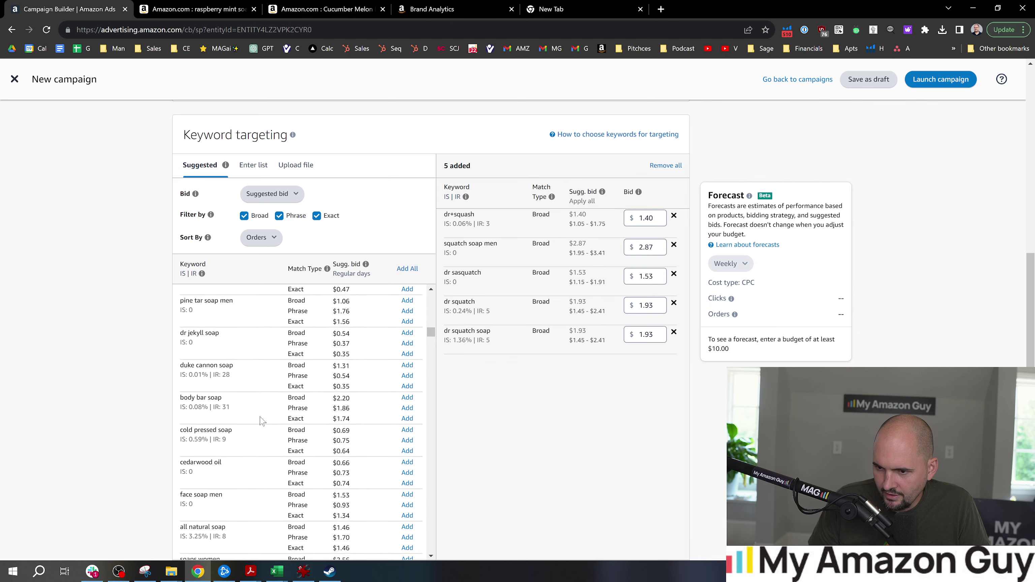
pyautogui.scroll(-4, 264, 413)
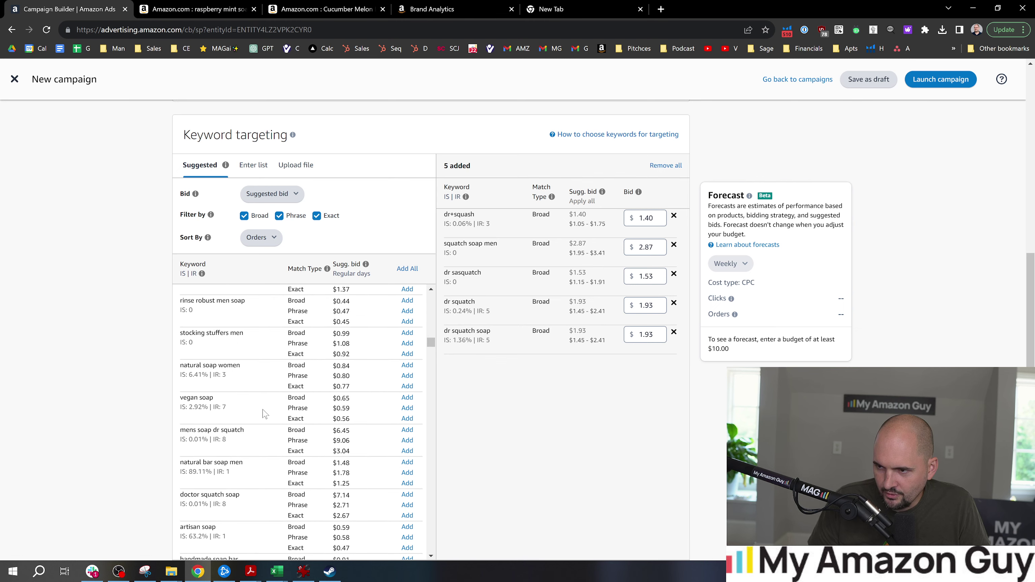
pyautogui.scroll(-3, 264, 420)
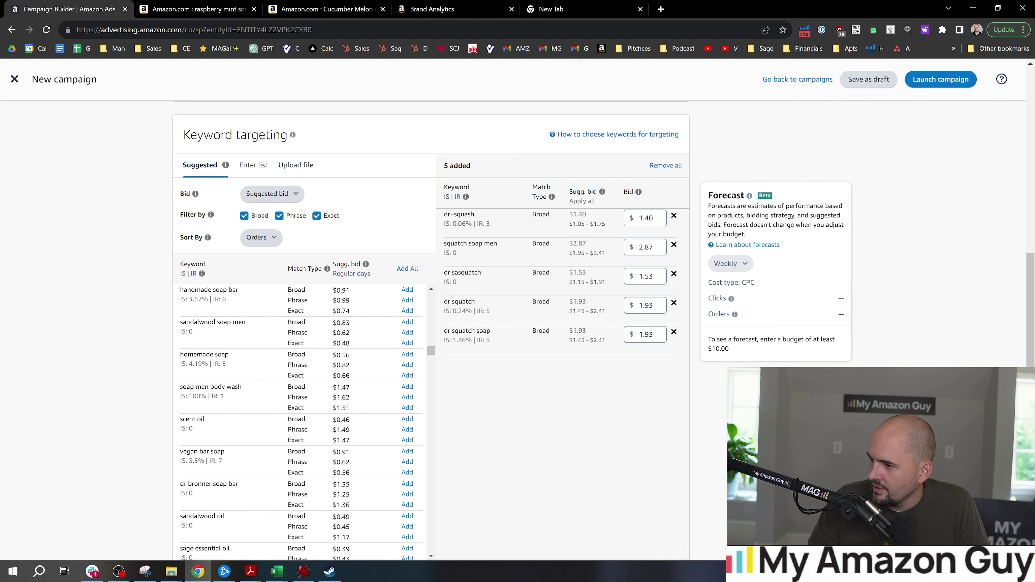
pyautogui.scroll(-1, 562, 408)
# Rename the ad group as "Dr Squatch Broad - Masculine B0BLZRVHXW", using the advertised product's ASIN as the suffix.
pyautogui.scroll(15, 925, 153)
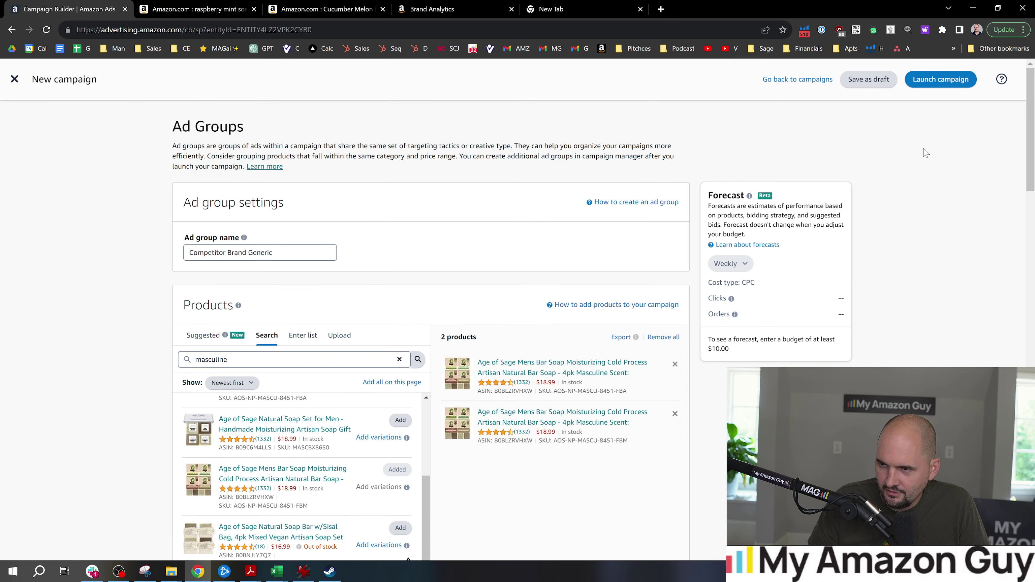
pyautogui.click(272, 253)
pyautogui.moveTo(272, 253); pyautogui.dragTo(165, 264)
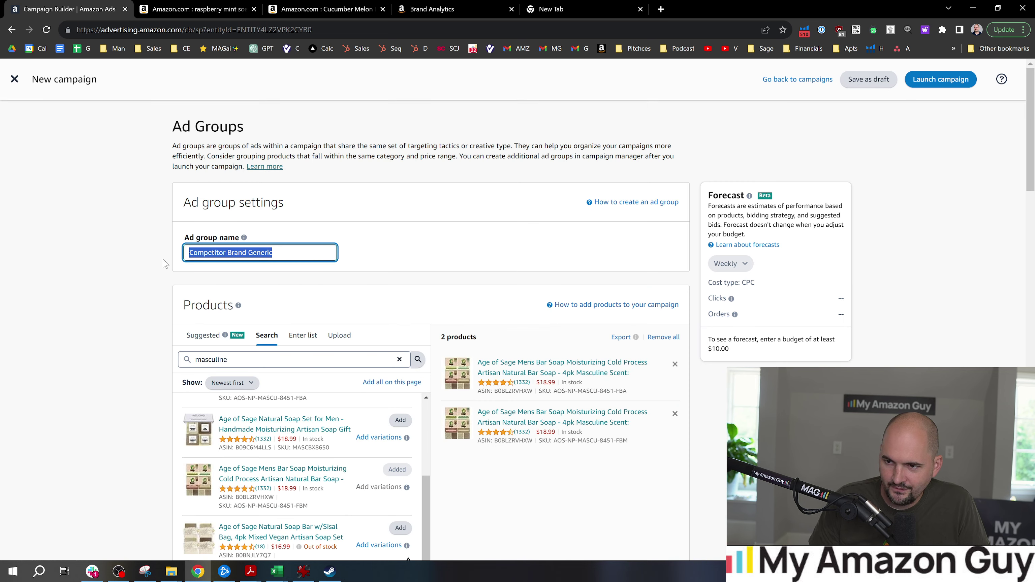
pyautogui.write('Dr Q')
pyautogui.write('qua')
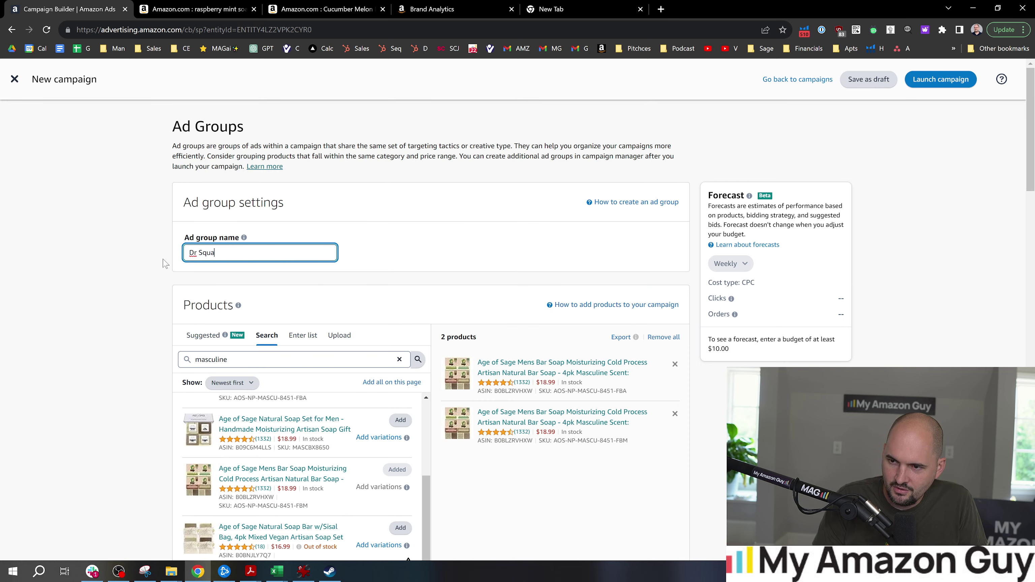
pyautogui.write('tch Broad - Masculine')
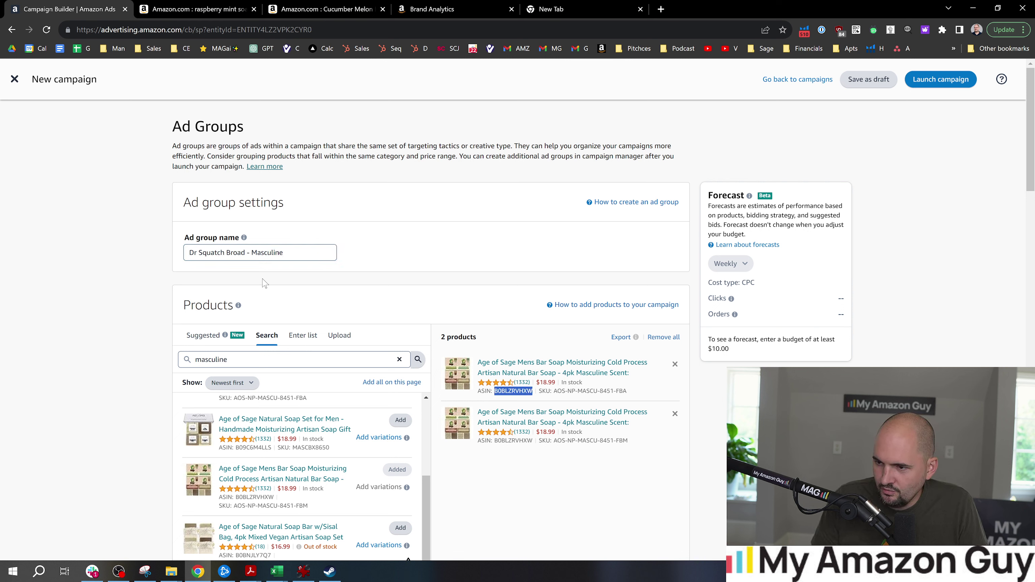
pyautogui.hotkey('ctrl', 'v')
pyautogui.hotkey('ctrl', 'a')
# Name the campaign "Dr Squatch Broad - Masculine B0BLZRVHXW" and set its daily budget to $100.
pyautogui.scroll(-15, 515, 243)
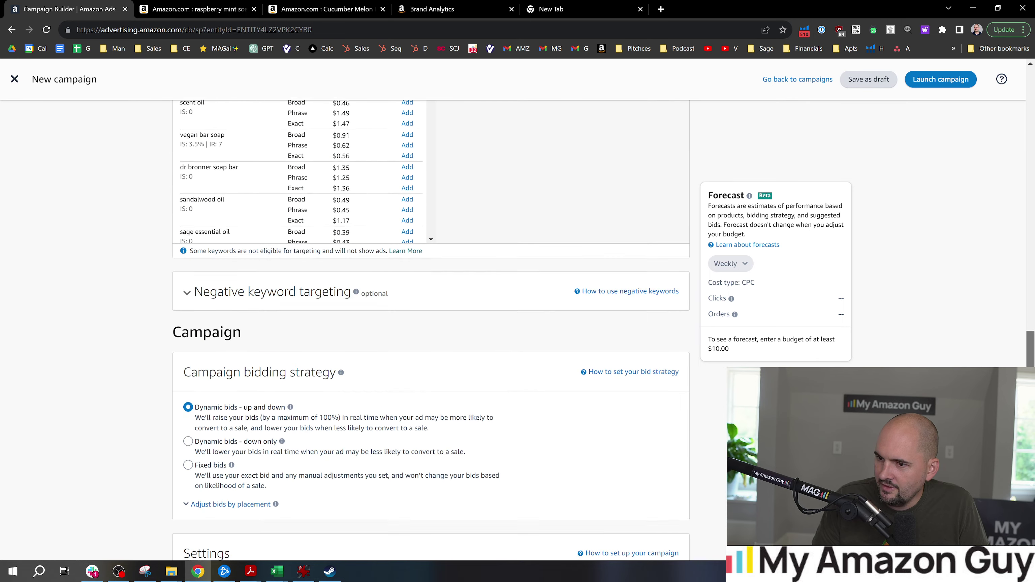
pyautogui.click(261, 340)
pyautogui.hotkey('ctrl', 'a')
pyautogui.write('Dr Squatch Broad - Masculine B0BLZRVHXW')
pyautogui.click(225, 474)
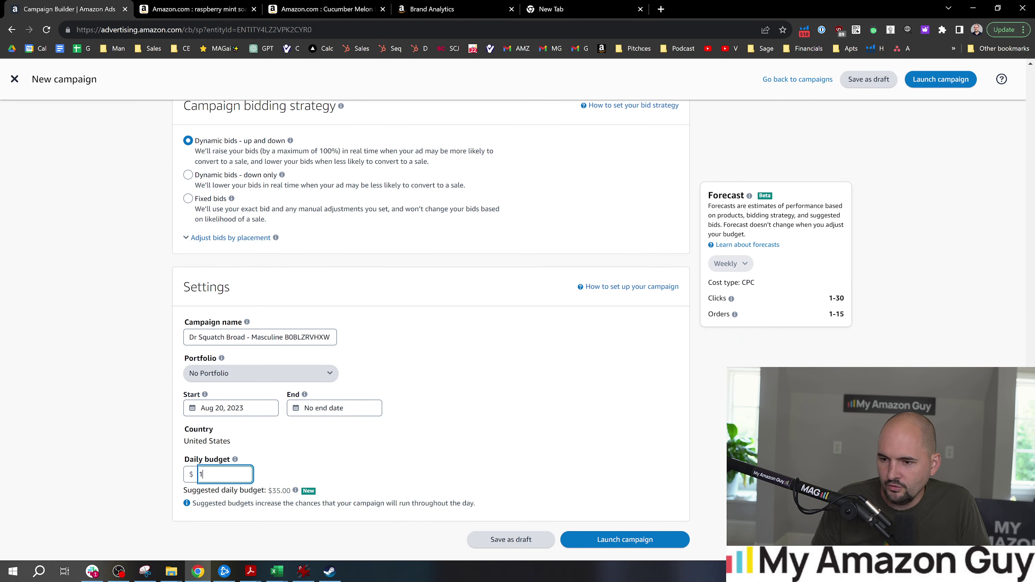
pyautogui.write('100')
pyautogui.click(435, 423)
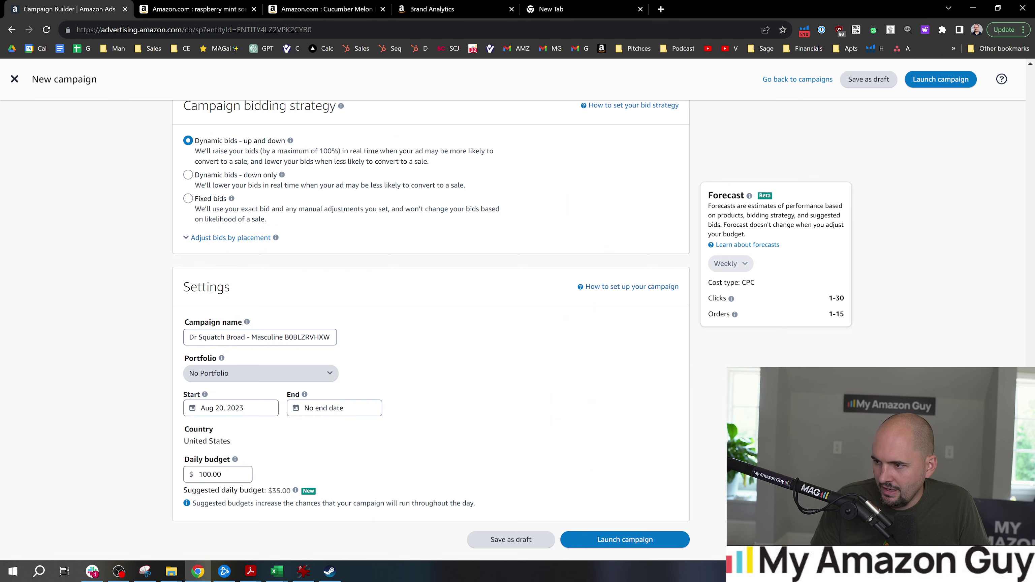
# Check the bid on the "squatch soap men" keyword and launch the Dr Squatch campaign.
pyautogui.click(663, 536)
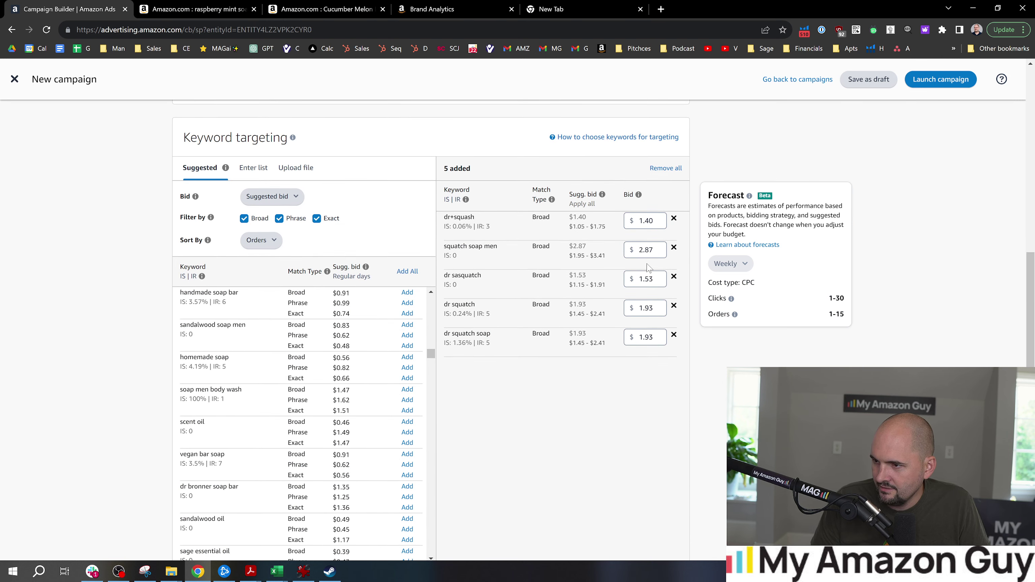
pyautogui.doubleClick(651, 249)
pyautogui.click(695, 270)
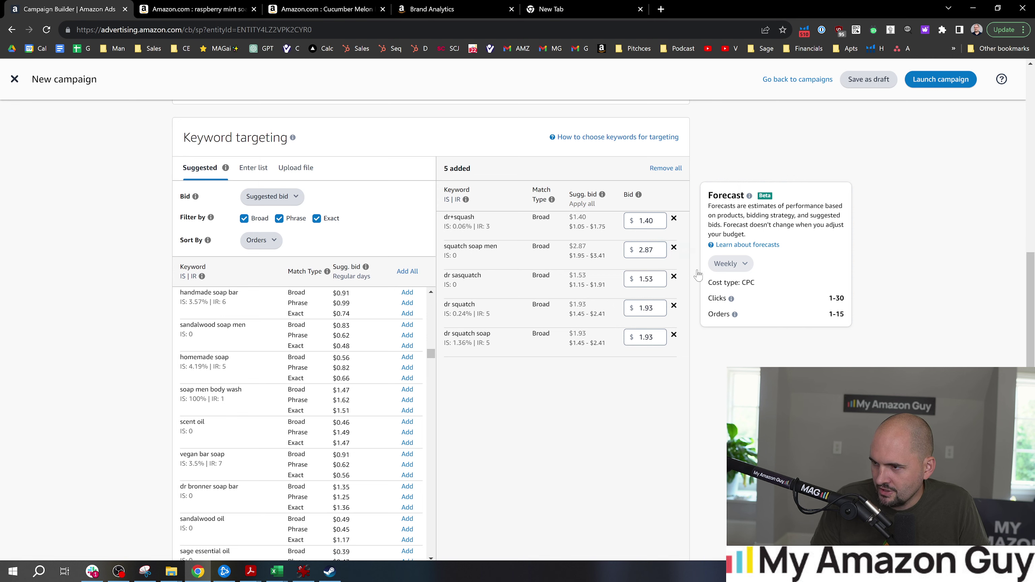
pyautogui.click(652, 251)
pyautogui.click(977, 154)
pyautogui.click(951, 89)
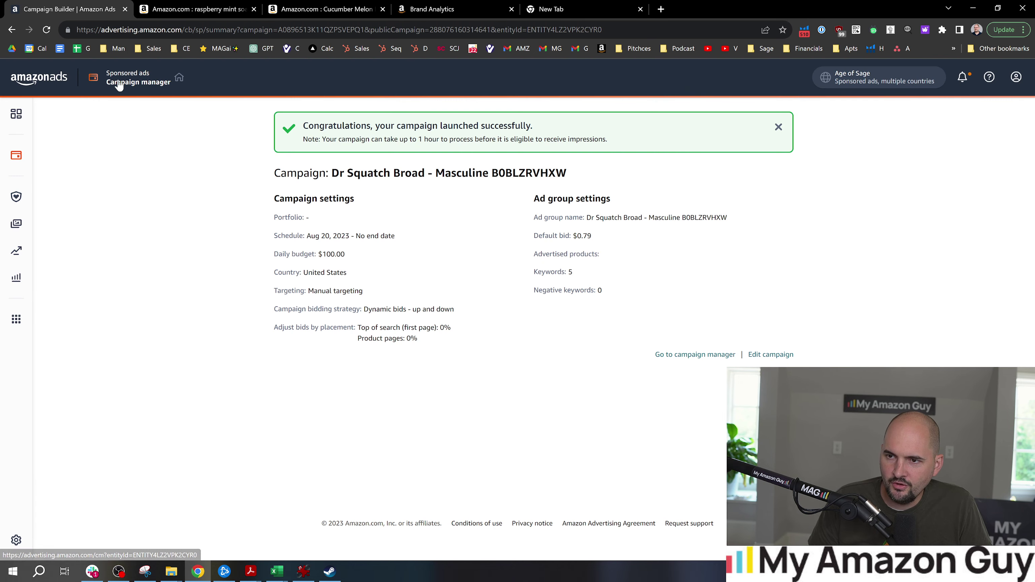
# Return to the campaign manager and start a new Sponsored Products campaign.
pyautogui.click(119, 83)
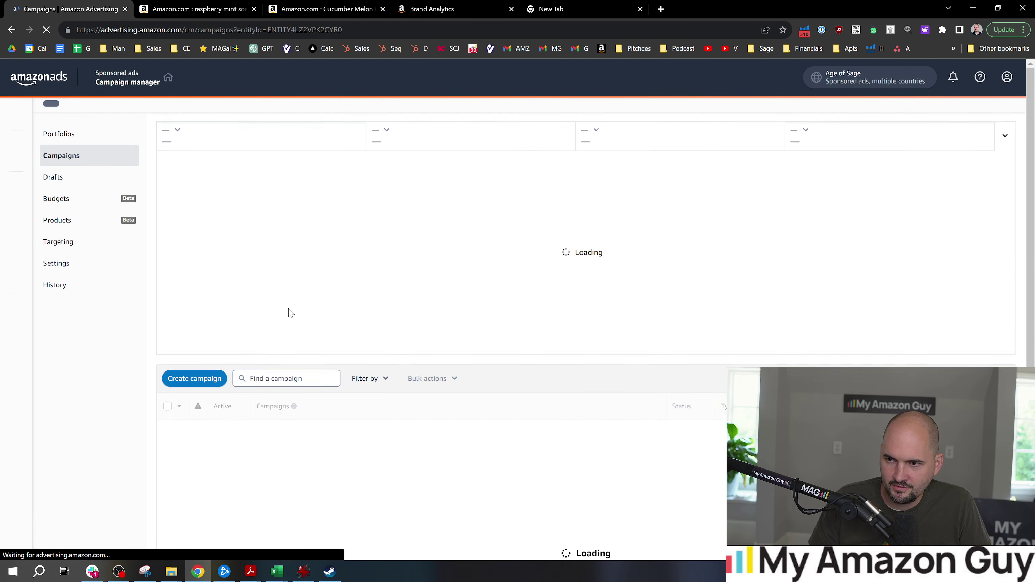
pyautogui.click(195, 388)
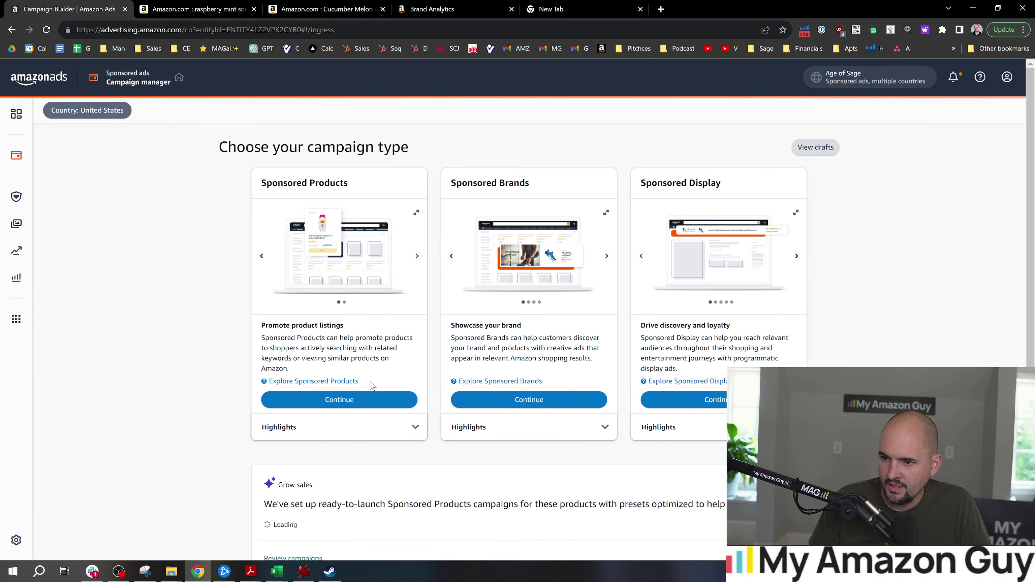
pyautogui.click(363, 399)
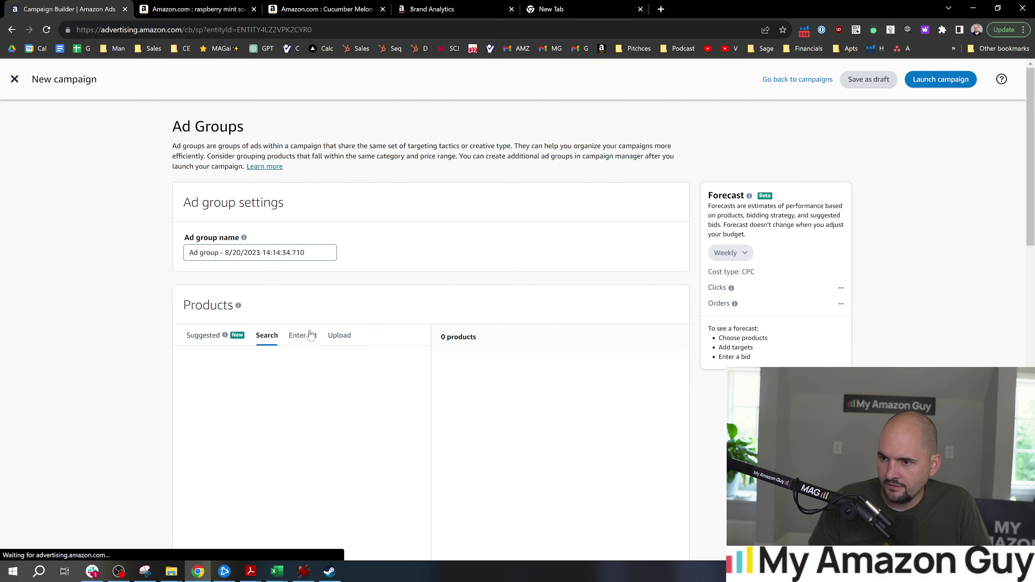
# Name the new ad group "Soap Competitor - Generic", correcting the spelling of "Competitor".
pyautogui.tripleClick(261, 253)
pyautogui.write('Dr Squatch Broad - Masculine B0BLZRVHXW')
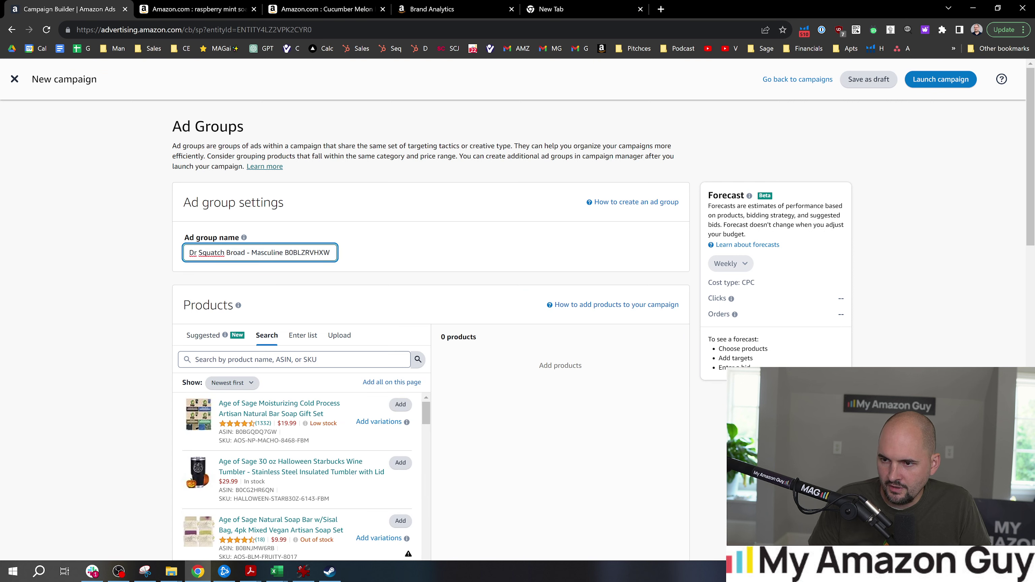
pyautogui.hotkey('ctrl', 'a')
pyautogui.press('BackSpace')
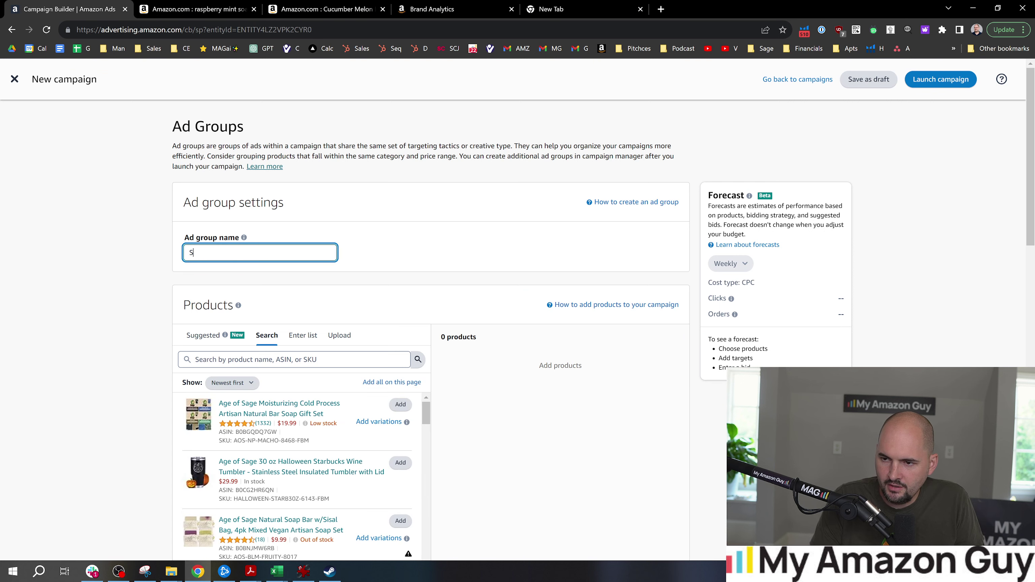
pyautogui.write('Soap Comeptitor - G')
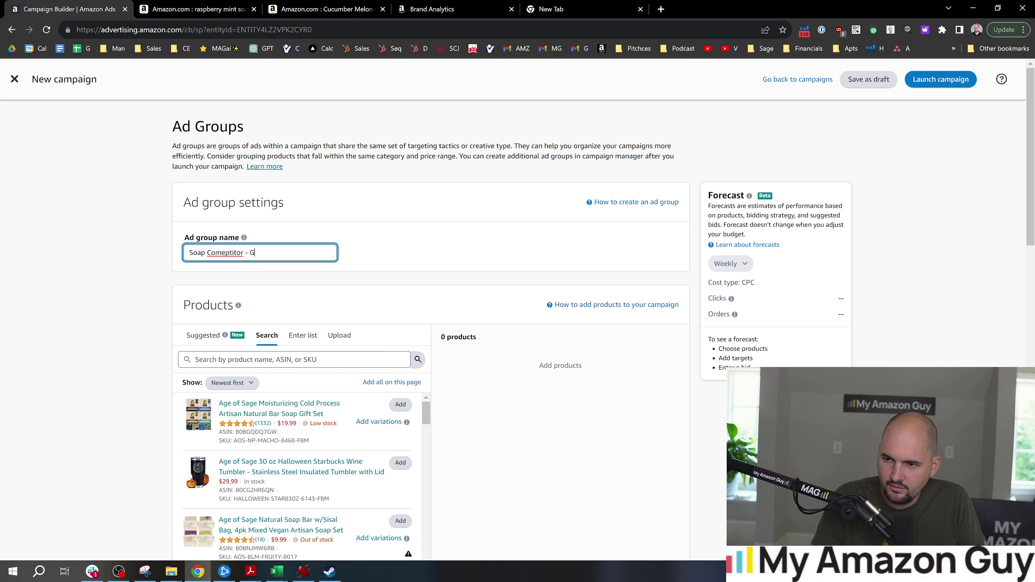
pyautogui.write('eneric')
pyautogui.rightClick(239, 253)
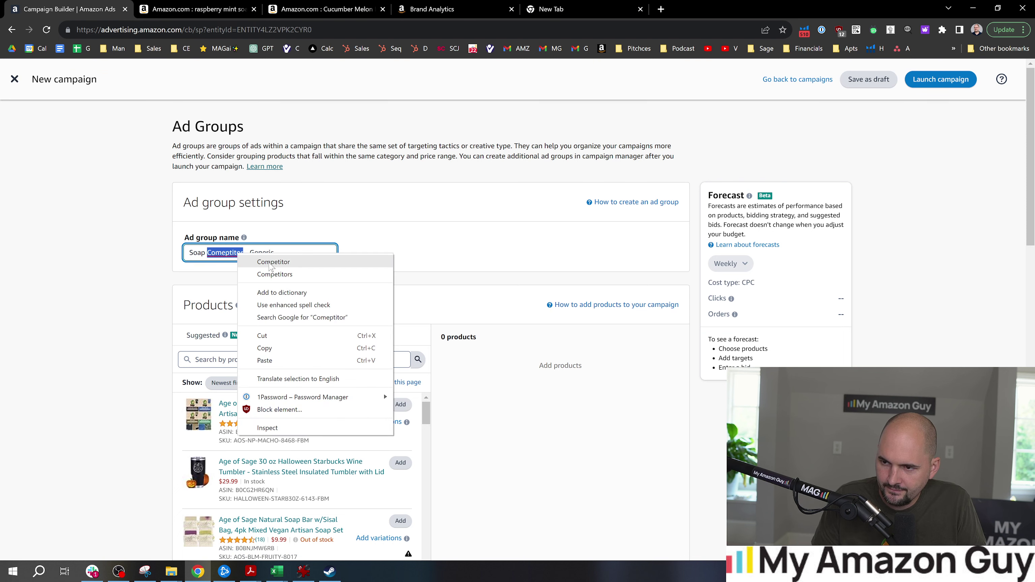
pyautogui.click(271, 264)
# Search the products for "masculine" and add the FBA and FBM listings of the Mens Bar Soap with ASIN B0BLZRVHXW.
pyautogui.click(304, 359)
pyautogui.write('mas')
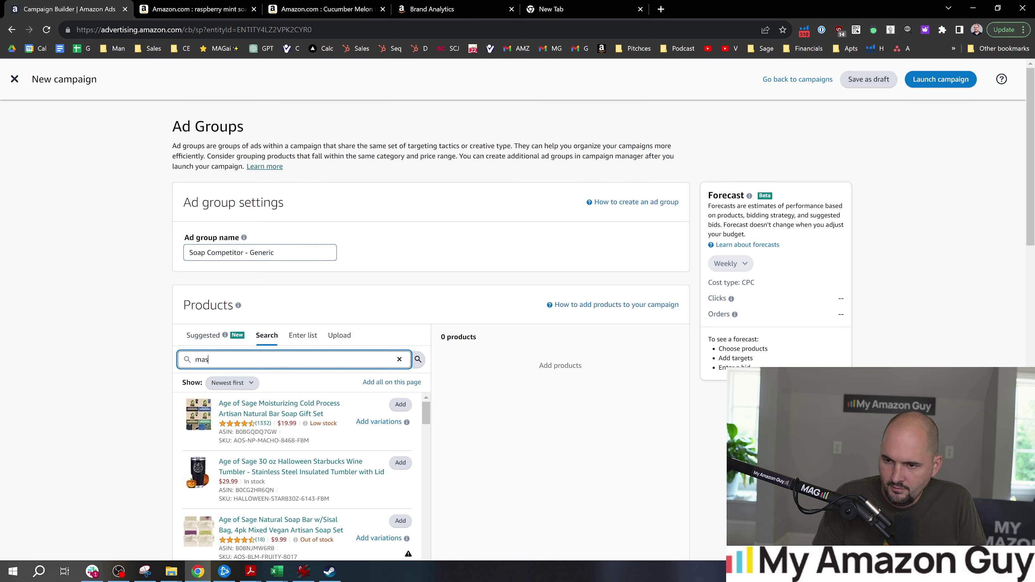
pyautogui.write('culine')
pyautogui.scroll(-1, 407, 433)
pyautogui.moveTo(407, 433)
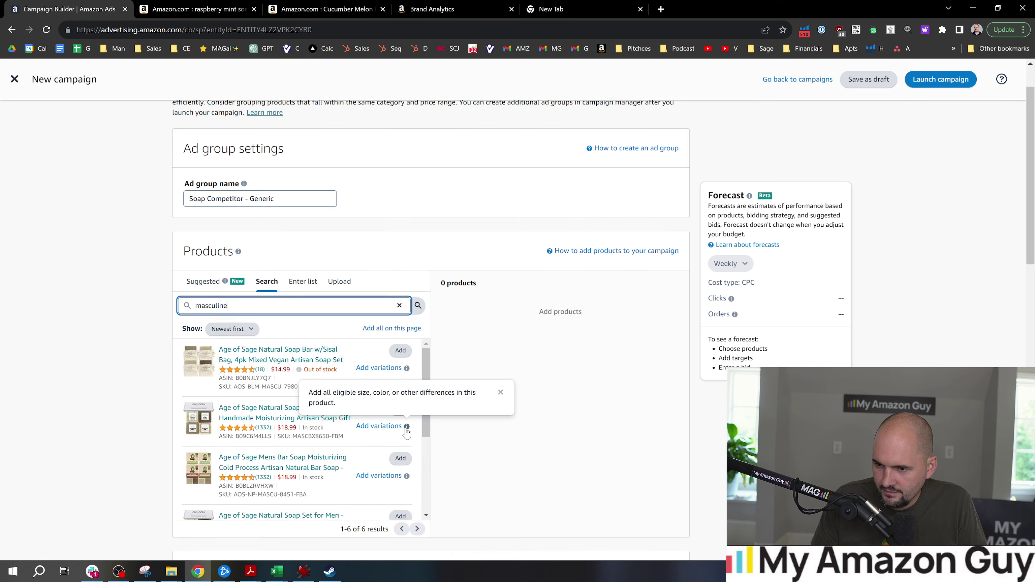
pyautogui.moveTo(433, 438); pyautogui.dragTo(428, 426)
pyautogui.click(426, 423)
pyautogui.scroll(-1, 427, 424)
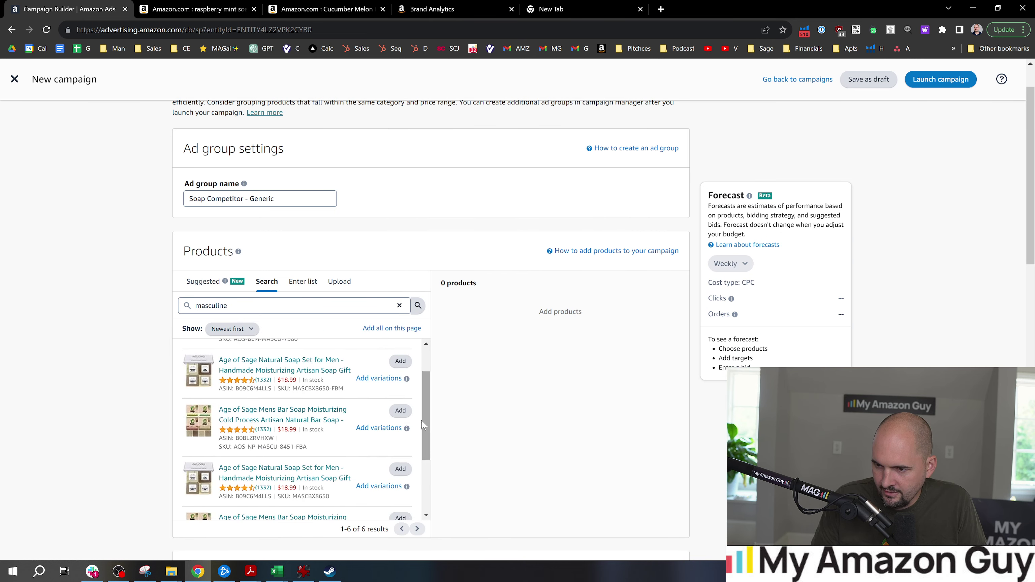
pyautogui.click(401, 410)
pyautogui.scroll(-2, 425, 423)
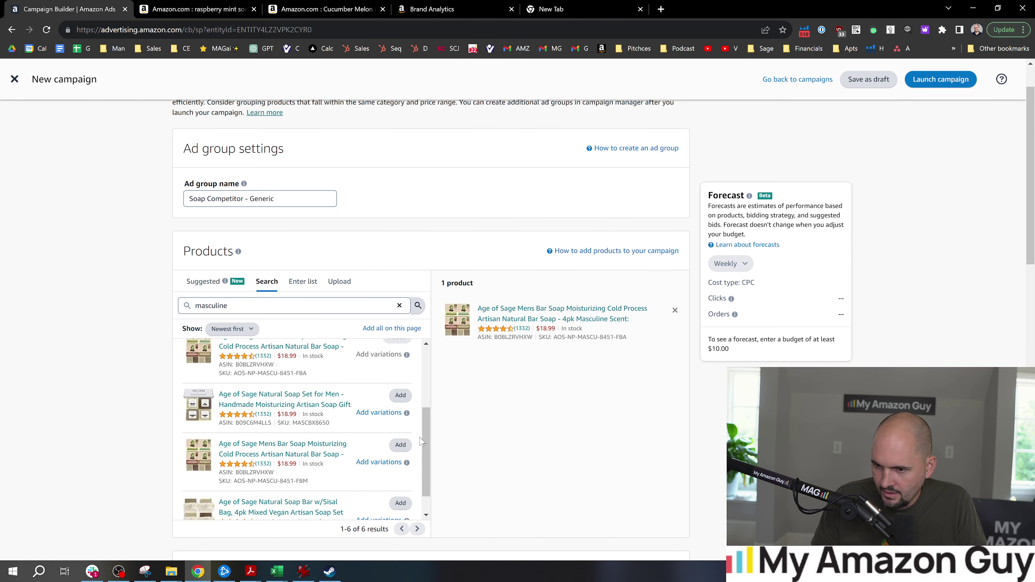
pyautogui.click(400, 445)
# Switch the campaign to manual keyword targeting and set up manual keyword list entry with phrase match only.
pyautogui.scroll(-8, 292, 276)
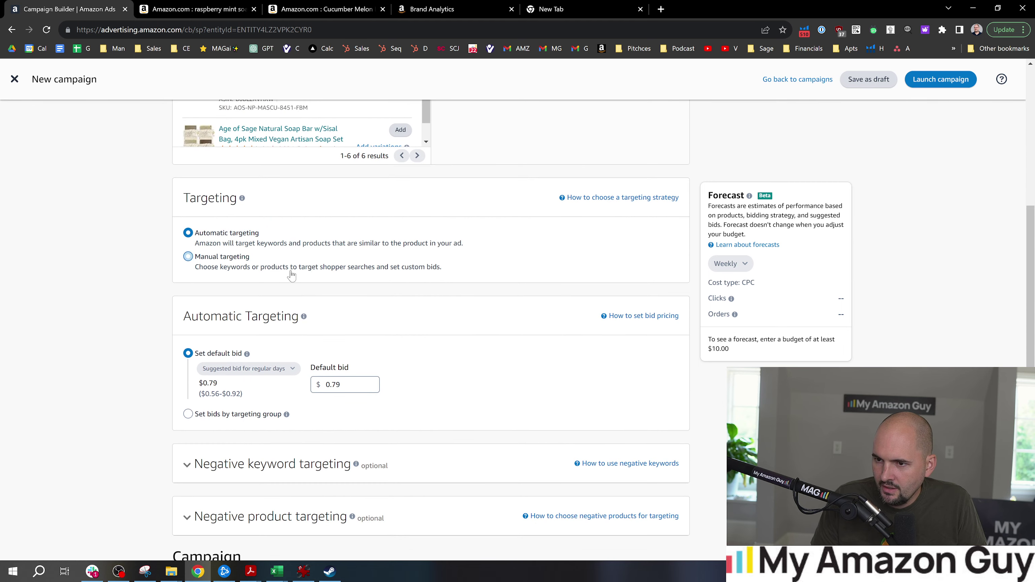
pyautogui.click(215, 256)
pyautogui.scroll(-6, 244, 245)
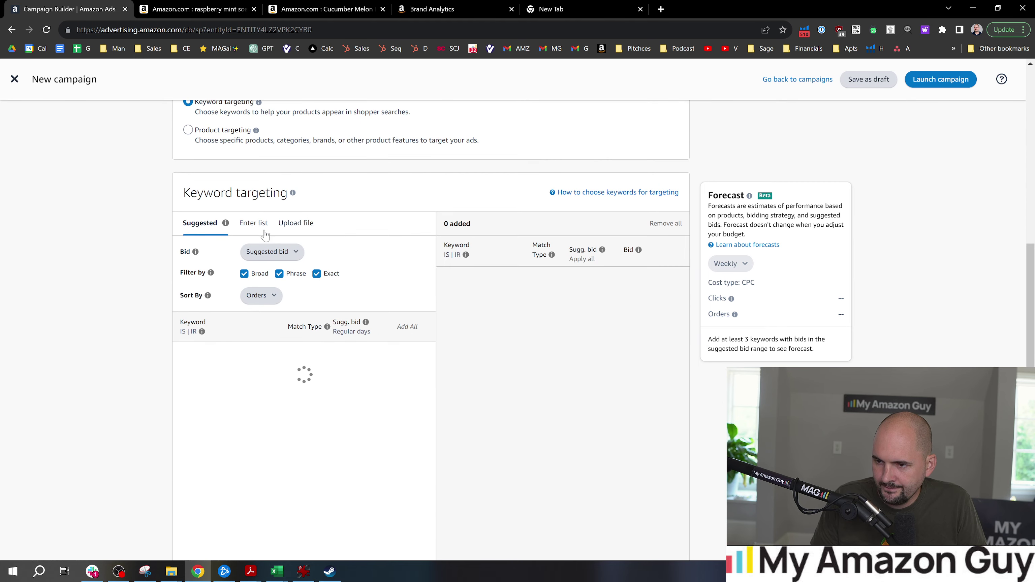
pyautogui.click(253, 223)
pyautogui.click(244, 273)
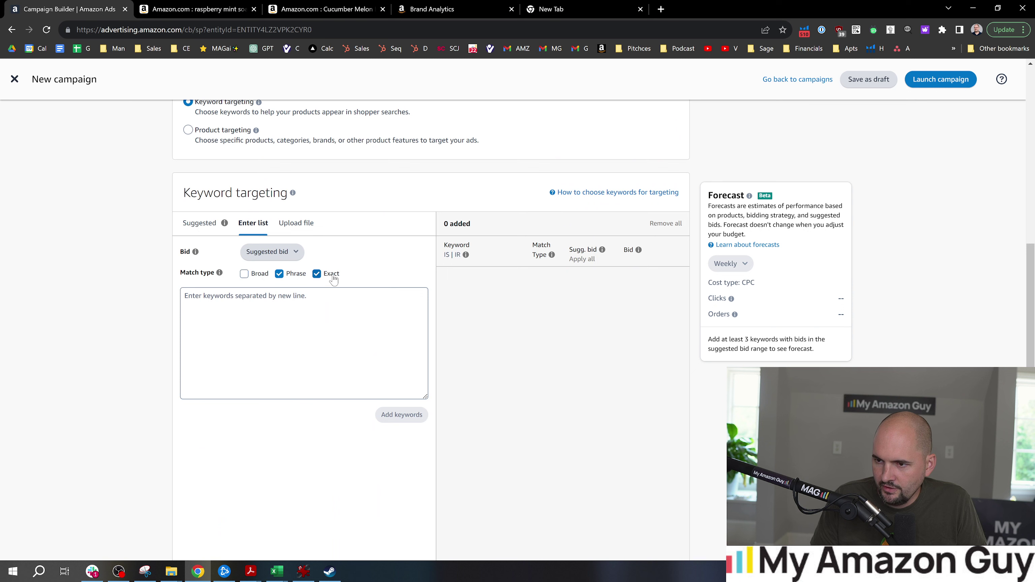
pyautogui.click(279, 274)
pyautogui.click(317, 273)
pyautogui.click(244, 274)
pyautogui.click(244, 274)
pyautogui.click(280, 273)
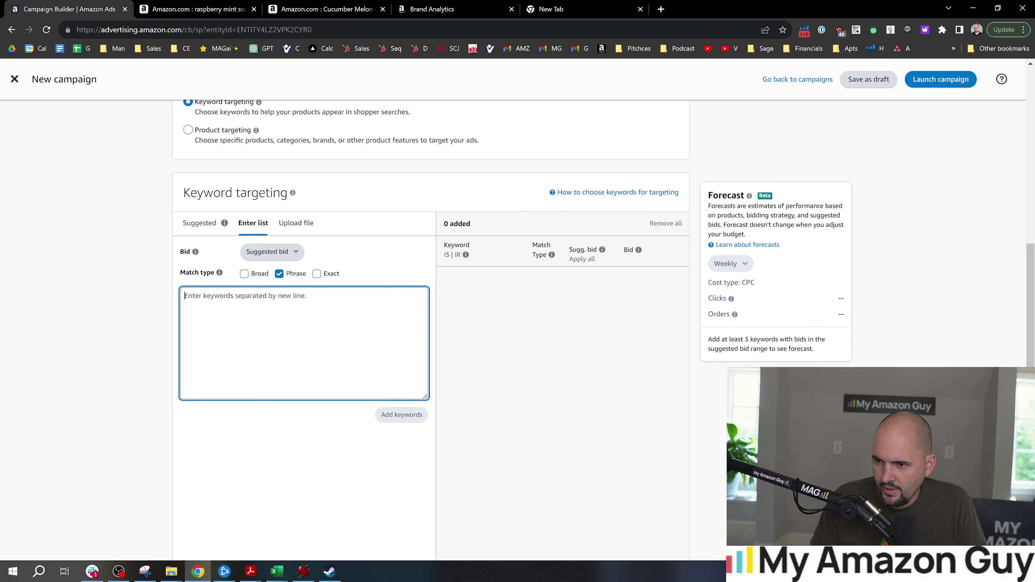
# Review the Brand Analytics search queries for competitor soap brands, move that report into its own window and return to the campaign builder.
pyautogui.click(228, 8)
pyautogui.click(316, 8)
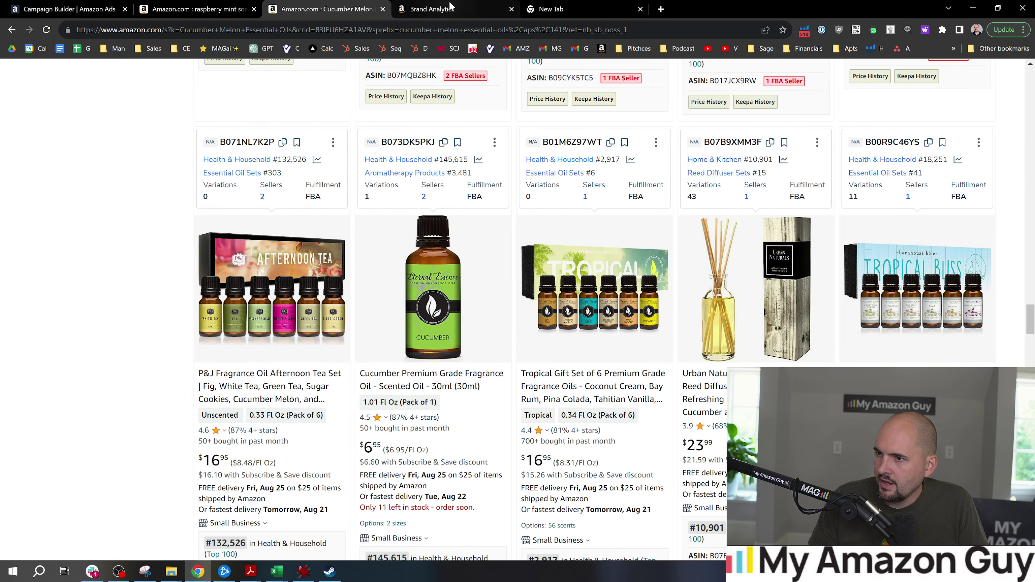
pyautogui.click(550, 8)
pyautogui.click(432, 8)
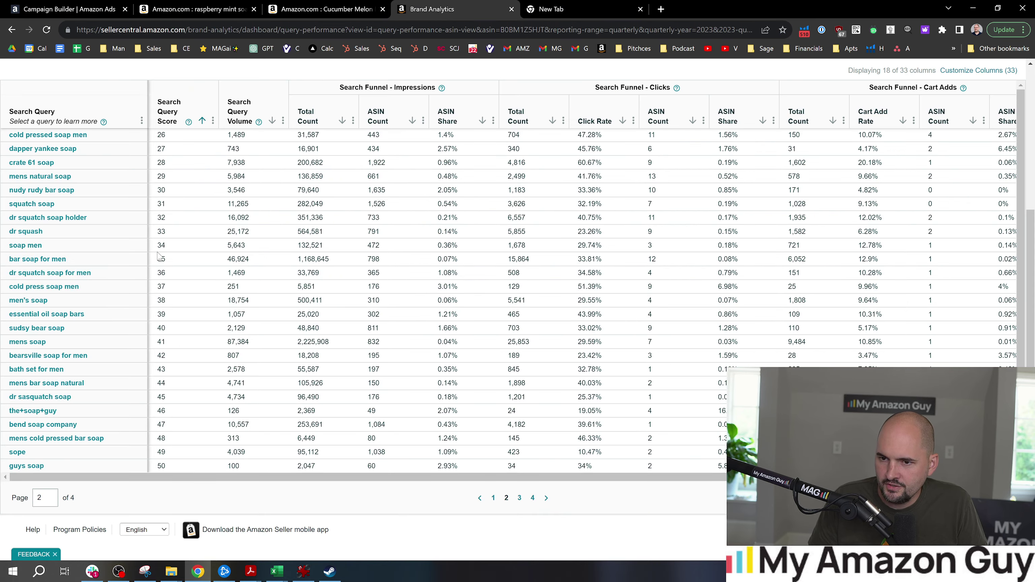
pyautogui.scroll(3, 158, 255)
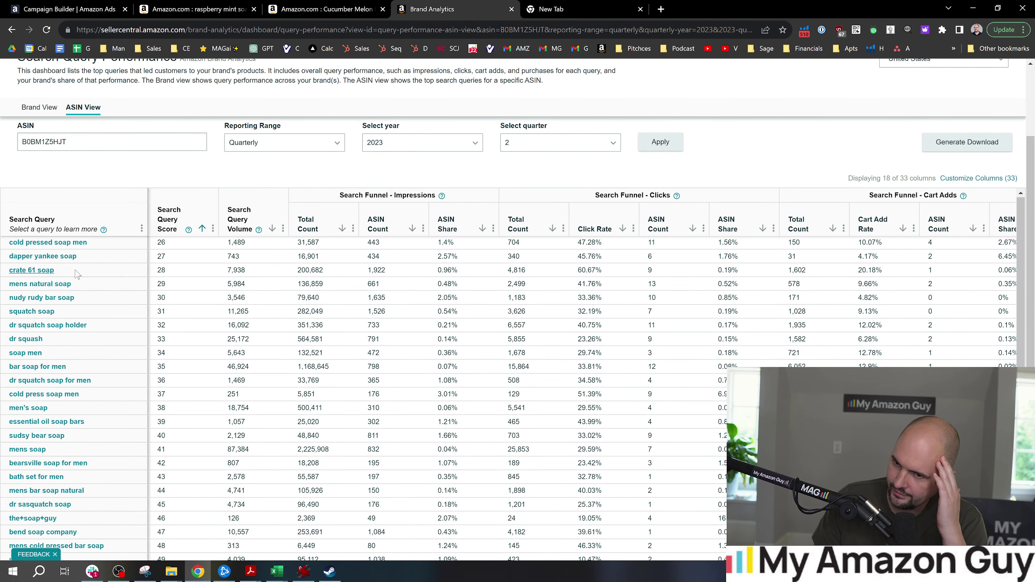
pyautogui.moveTo(402, 8); pyautogui.dragTo(0, 93)
pyautogui.hotkey('ctrl', '1')
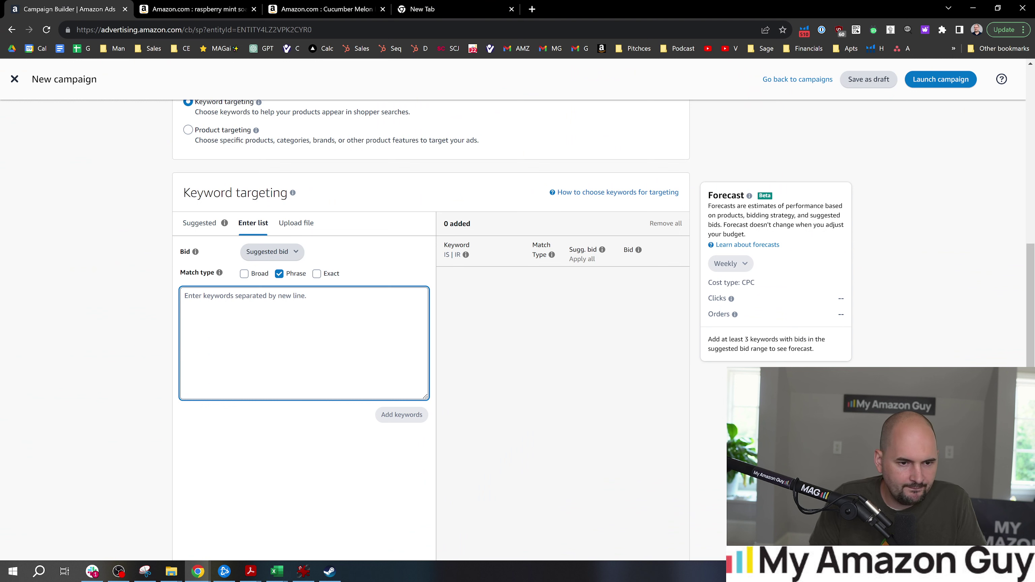
# Enter the competitor keywords "crate 61 soap", "the+soap+guy" and "bend soap company" in the keyword list, one per line.
pyautogui.write('crate 61')
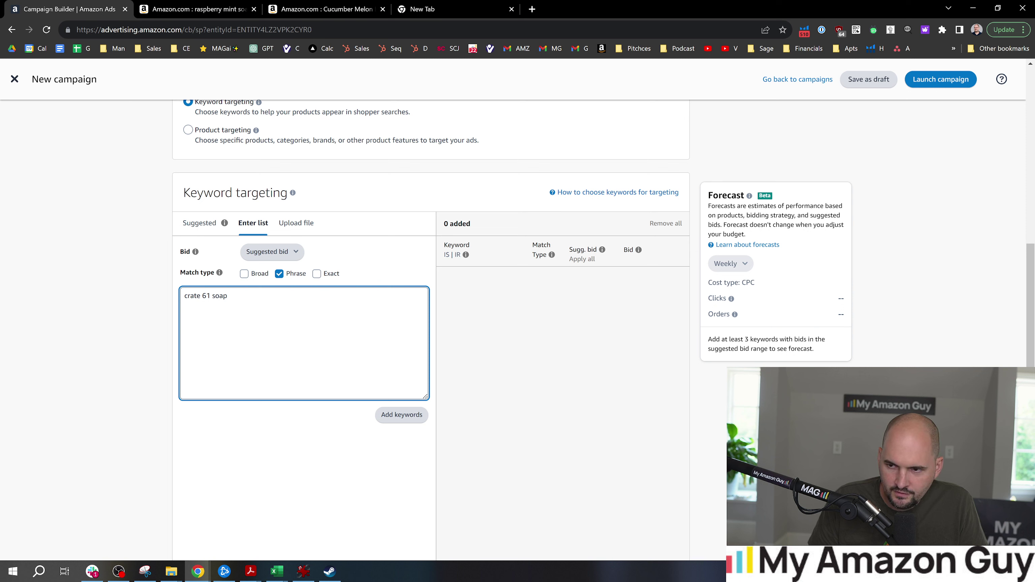
pyautogui.write('soap')
pyautogui.press('Return')
pyautogui.write('the+soap')
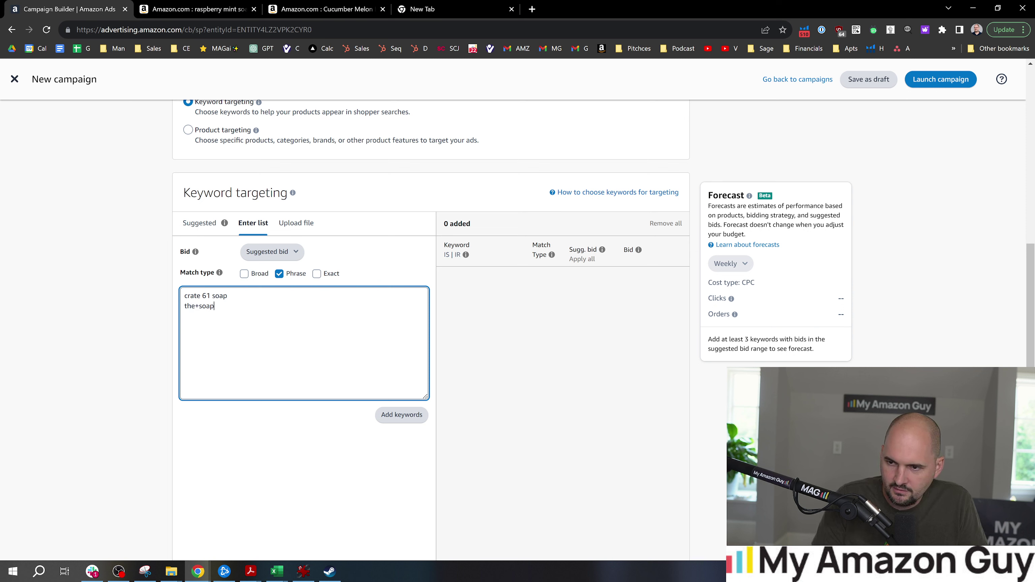
pyautogui.write('+guy ')
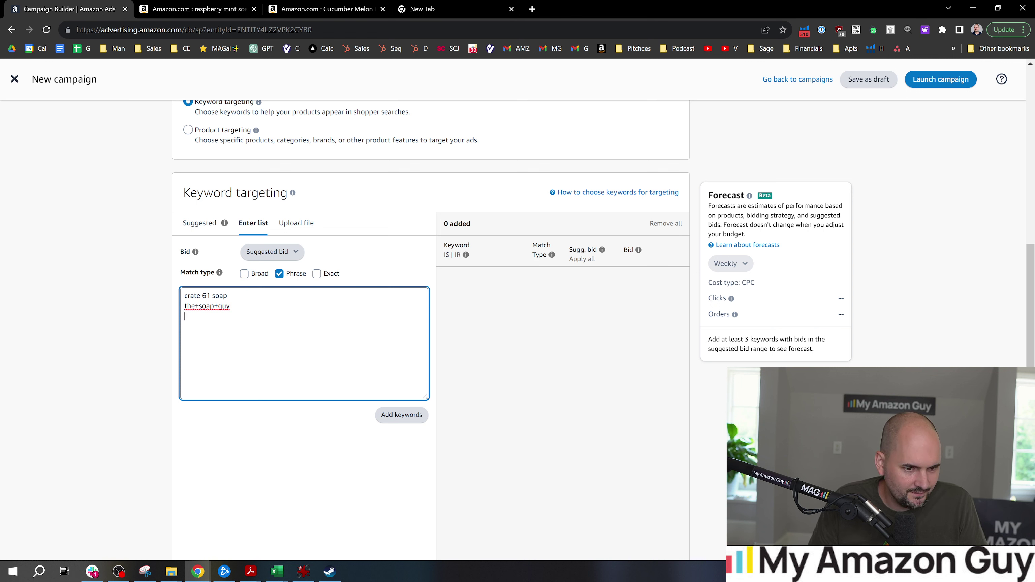
pyautogui.write('bend s')
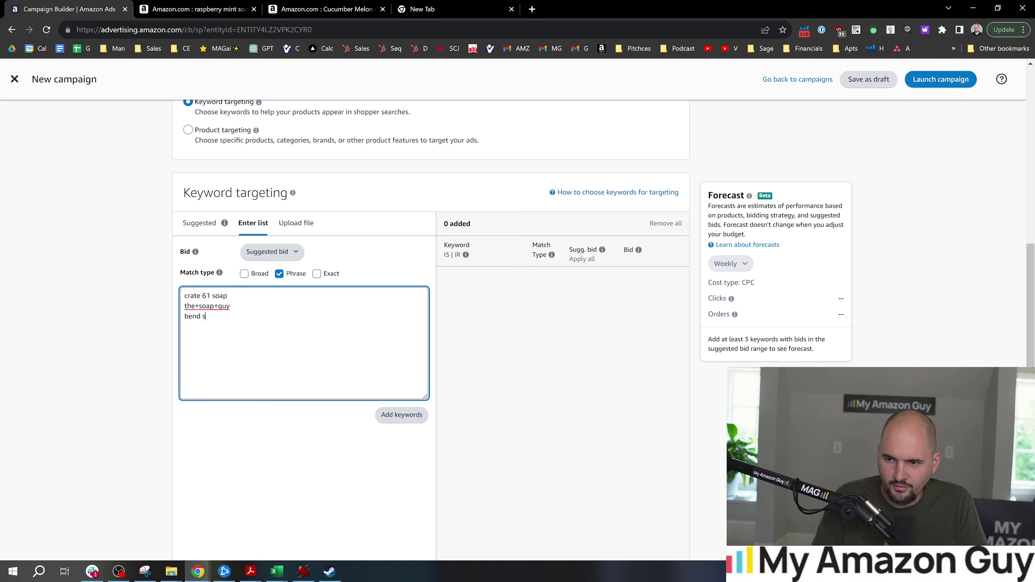
pyautogui.write('oap company')
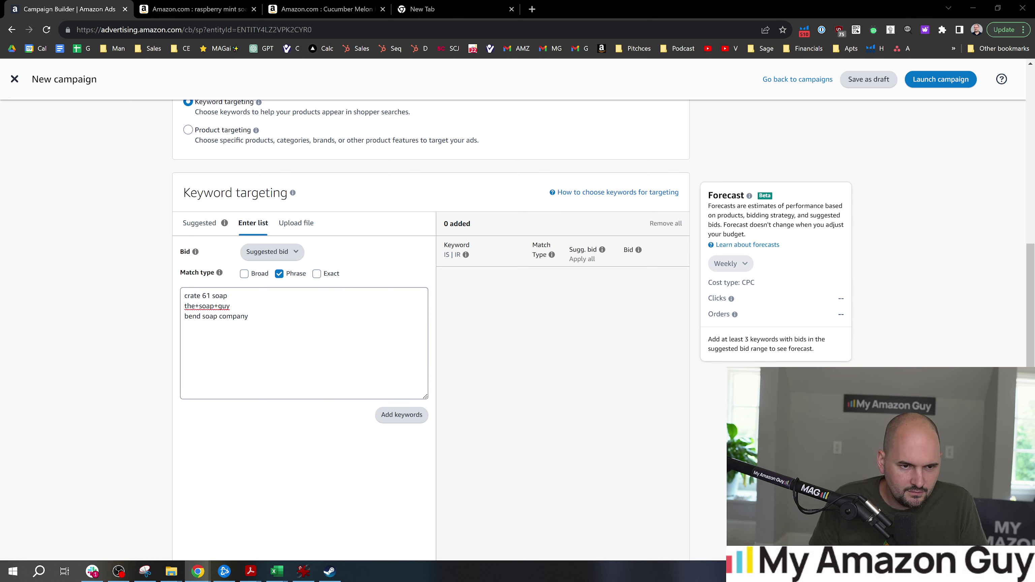
# Add "dr jekyll soap" and "duke cannon soap" to the keyword list, correcting the spelling of "jekyll".
pyautogui.hotkey('alt', 'Tab')
pyautogui.press('Return')
pyautogui.write('d')
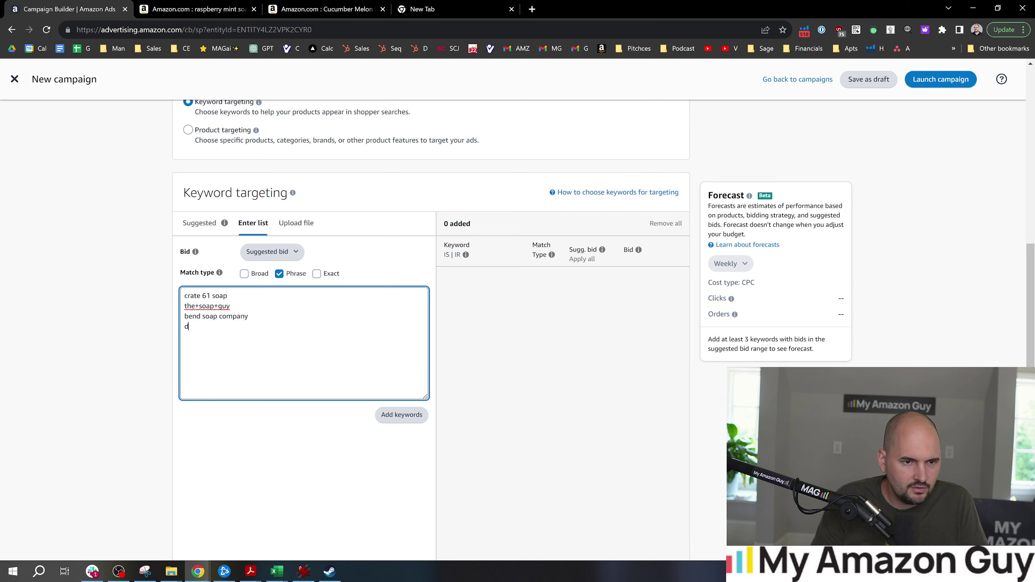
pyautogui.write('r jekly')
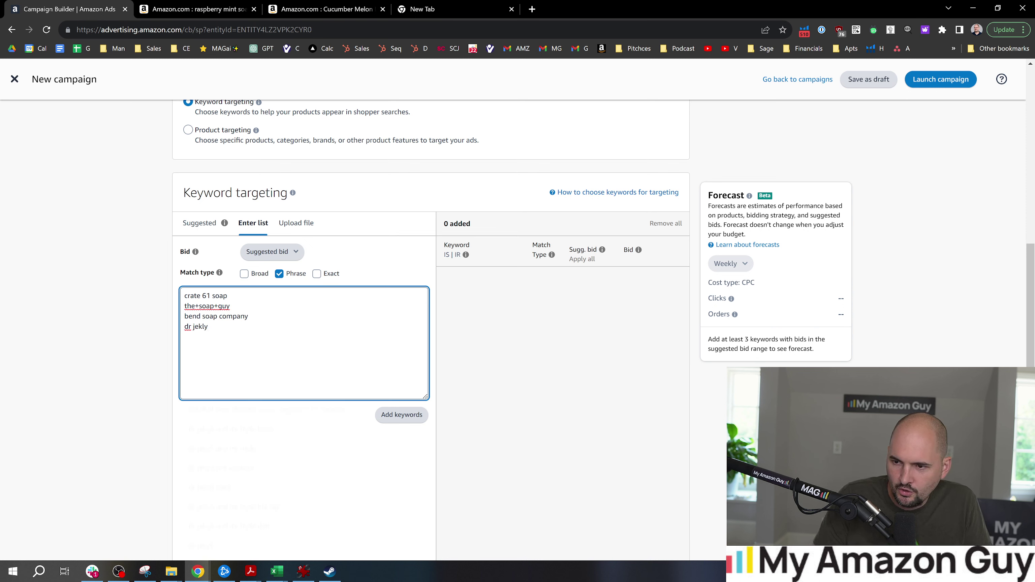
pyautogui.press('BackSpace')
pyautogui.press('BackSpace')
pyautogui.write('yll soap ')
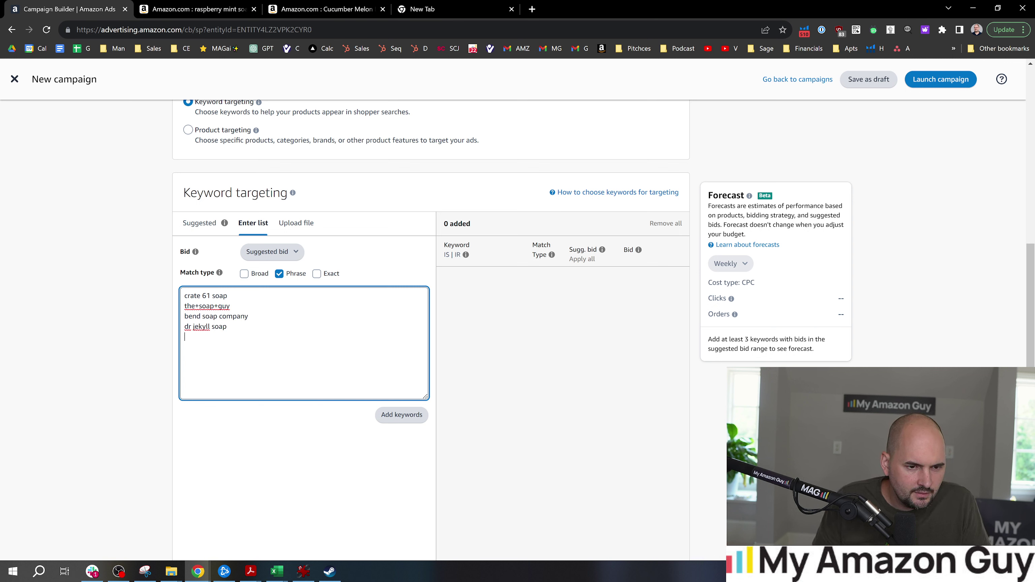
pyautogui.write('duke cannon soap')
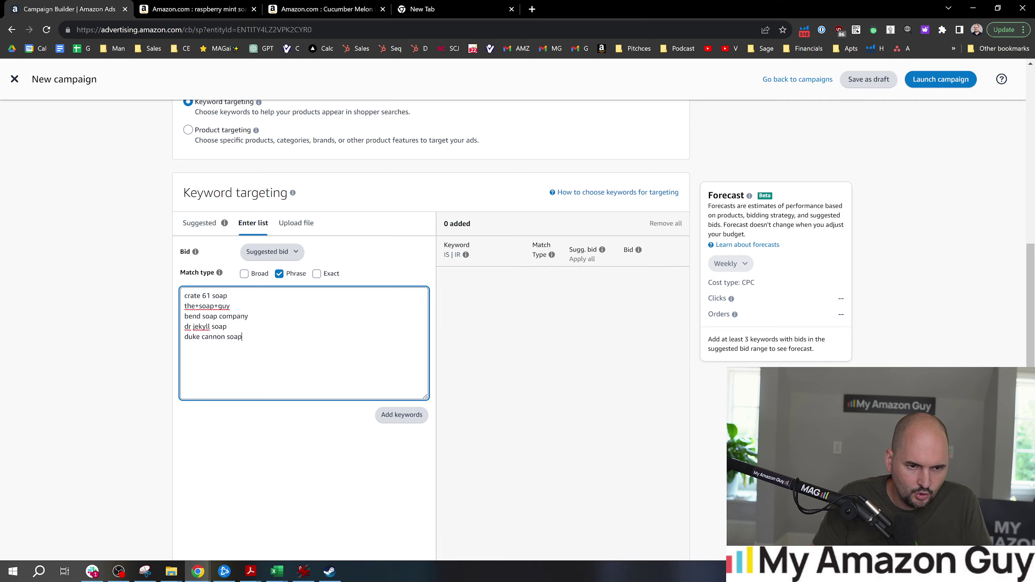
# Search Amazon for "artisan soap" in place of the Cucumber Melon search and expand the full list of brands.
pyautogui.click(230, 6)
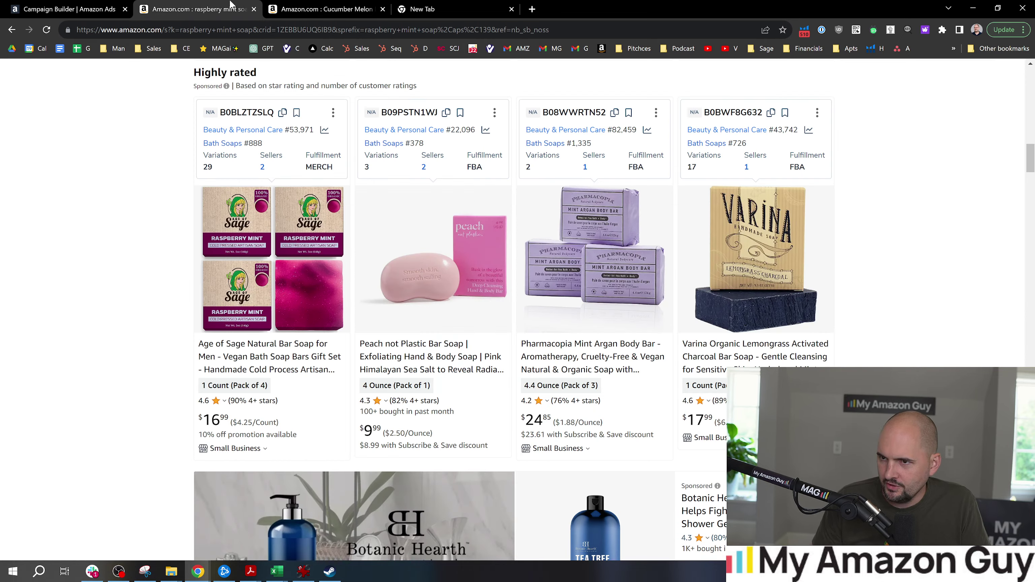
pyautogui.click(329, 7)
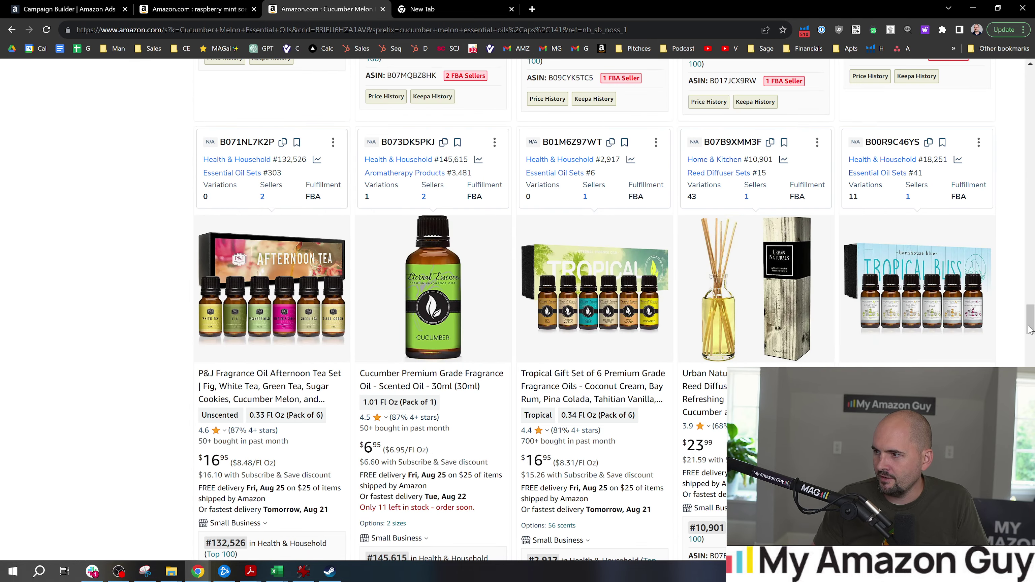
pyautogui.moveTo(1028, 324); pyautogui.dragTo(1028, 81)
pyautogui.tripleClick(321, 72)
pyautogui.write('a')
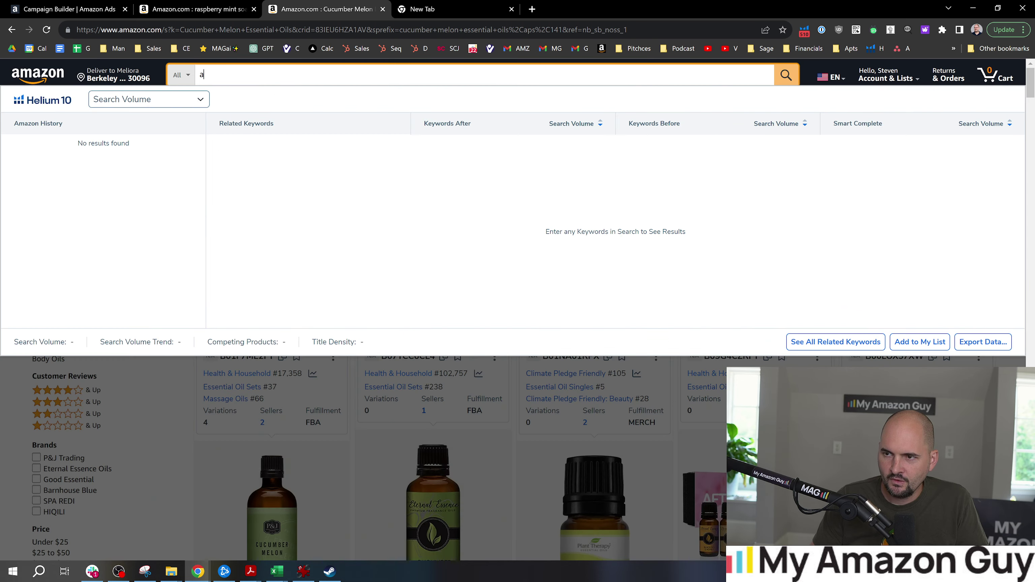
pyautogui.write('rtisan soap')
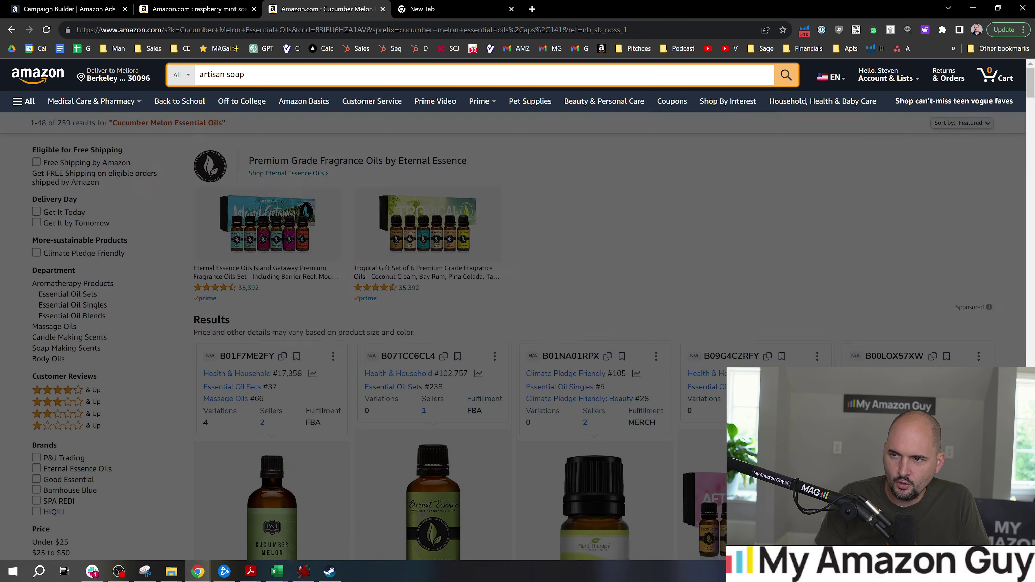
pyautogui.press('Return')
pyautogui.scroll(-2, 160, 276)
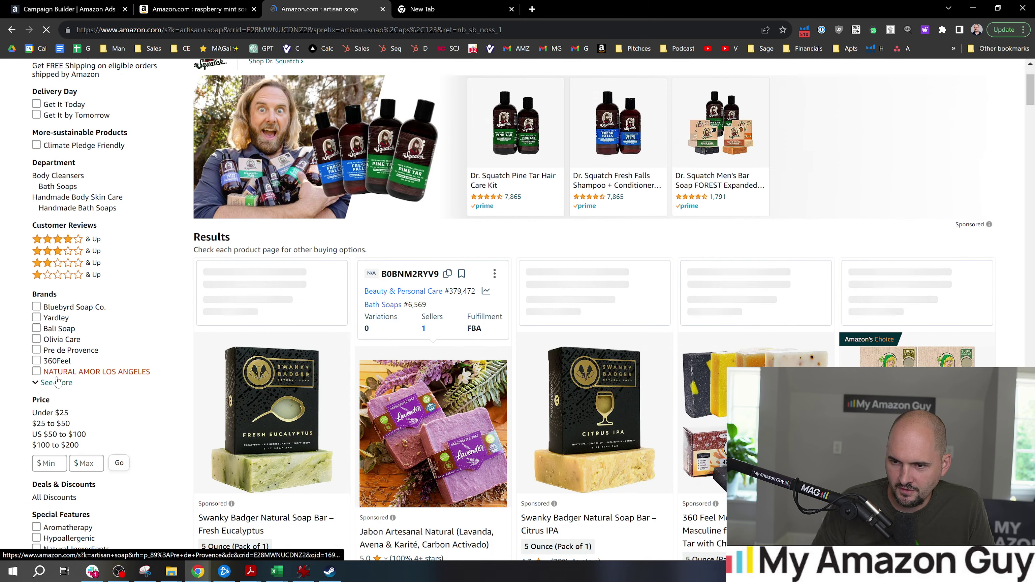
pyautogui.click(56, 383)
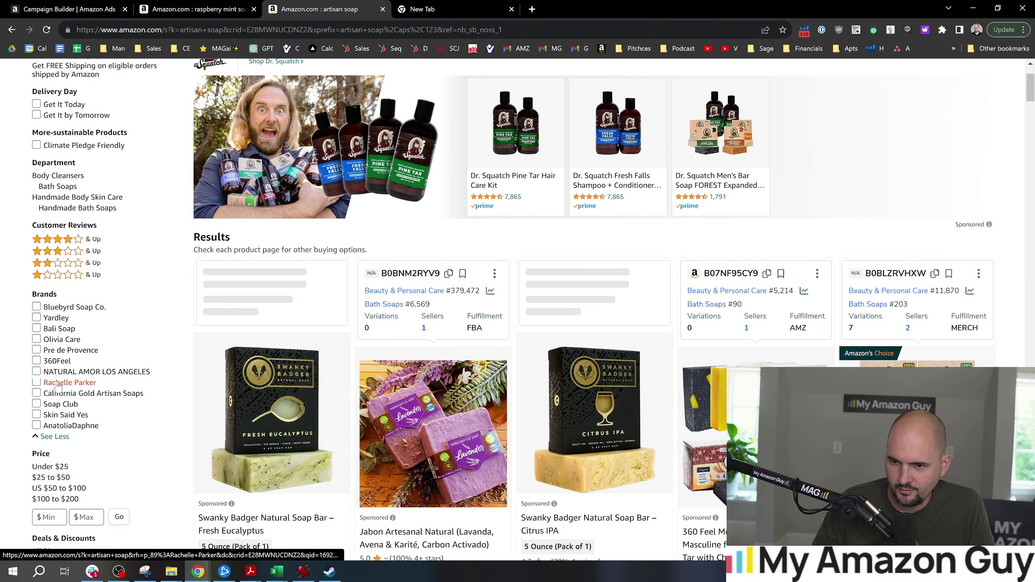
# Copy the brand name "Bluebyrd Soap Co." from the artisan soap results and add it to the campaign's keyword list.
pyautogui.moveTo(118, 310); pyautogui.dragTo(45, 311)
pyautogui.hotkey('ctrl', 'c')
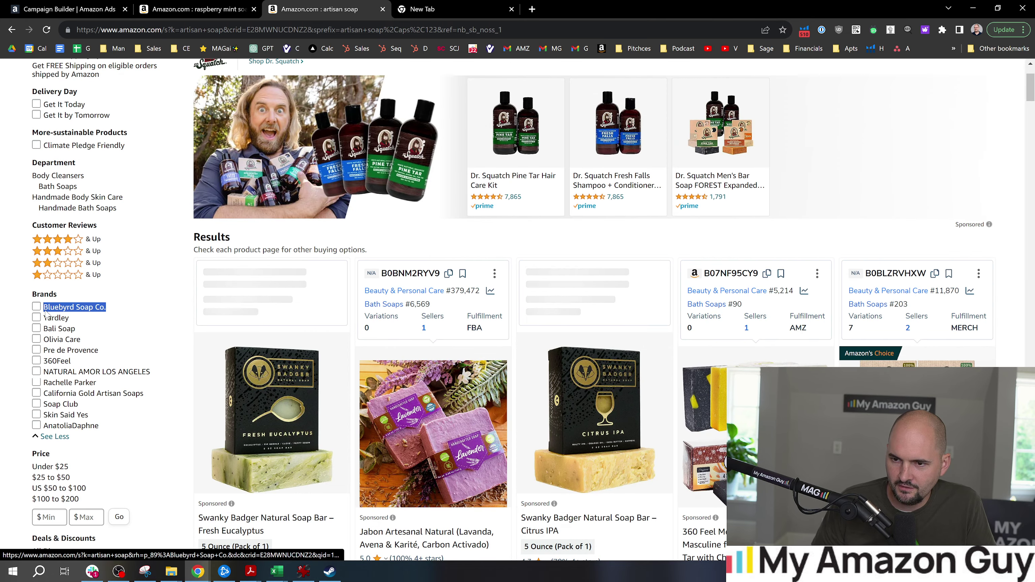
pyautogui.hotkey('ctrl', 'w')
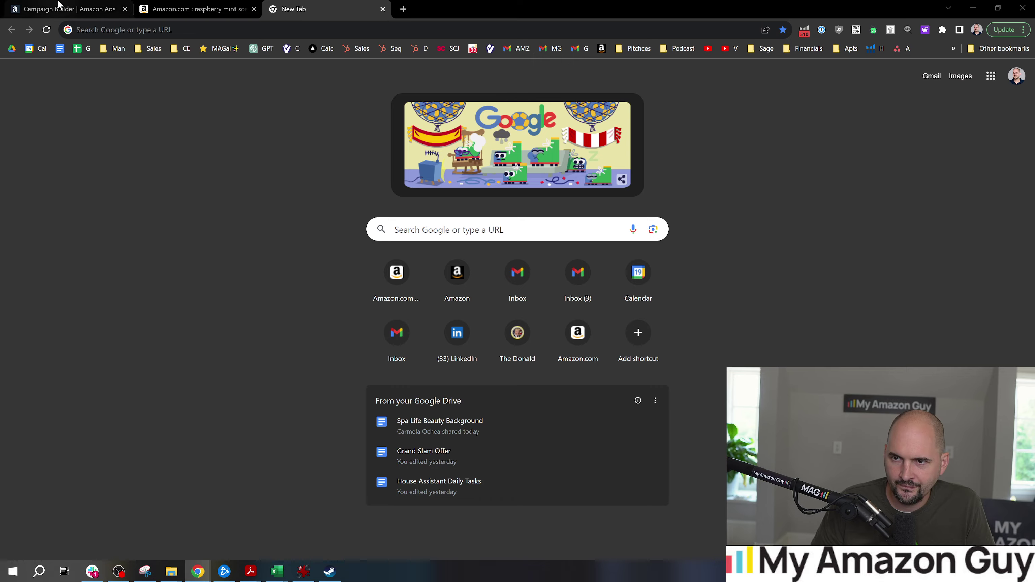
pyautogui.click(59, 6)
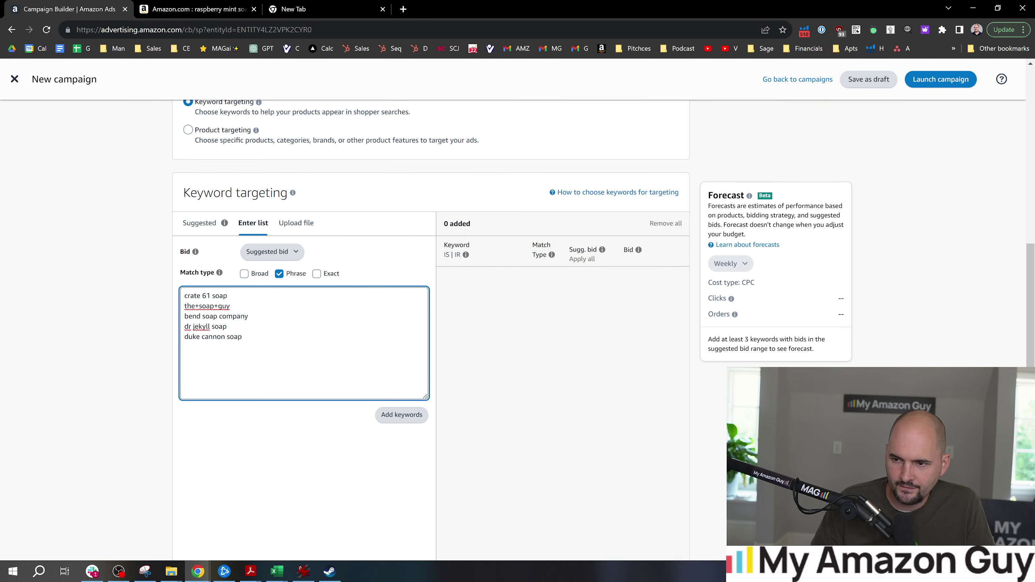
pyautogui.hotkey('ctrl', 'v')
pyautogui.hotkey('ctrl', 'z')
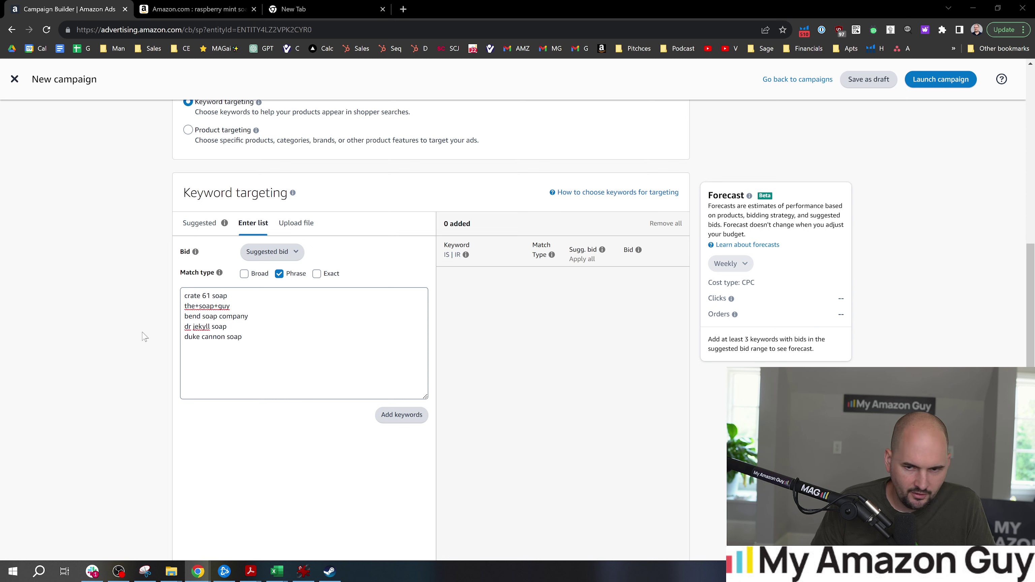
pyautogui.hotkey('alt', 'Tab')
pyautogui.hotkey('ctrl', 'v')
pyautogui.press('Return')
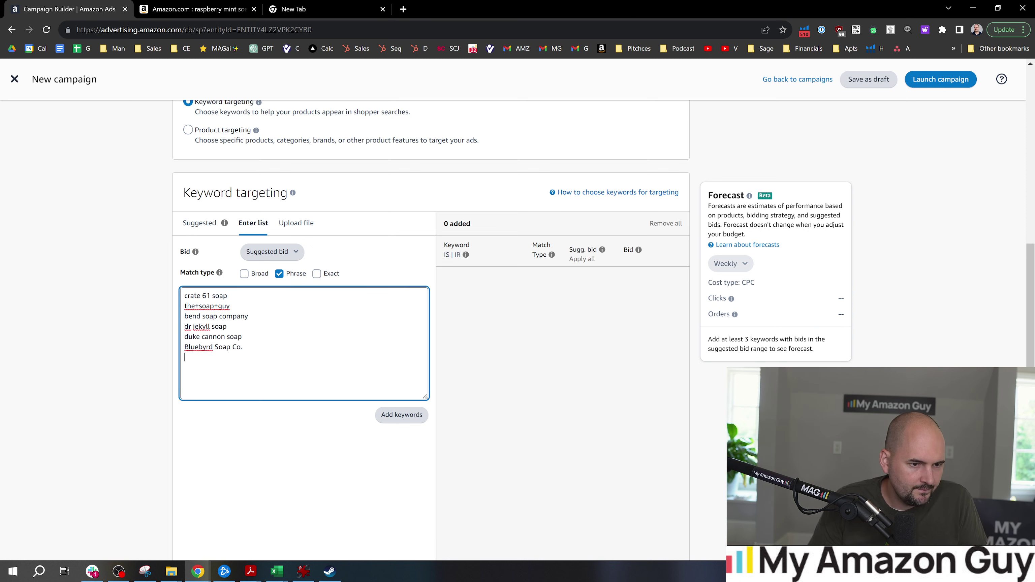
# Add "yardley soap", "bali soap", "olivia care soap", "pre de provence soap" and "360feel soap" to the keyword list.
pyautogui.write('yardley soap')
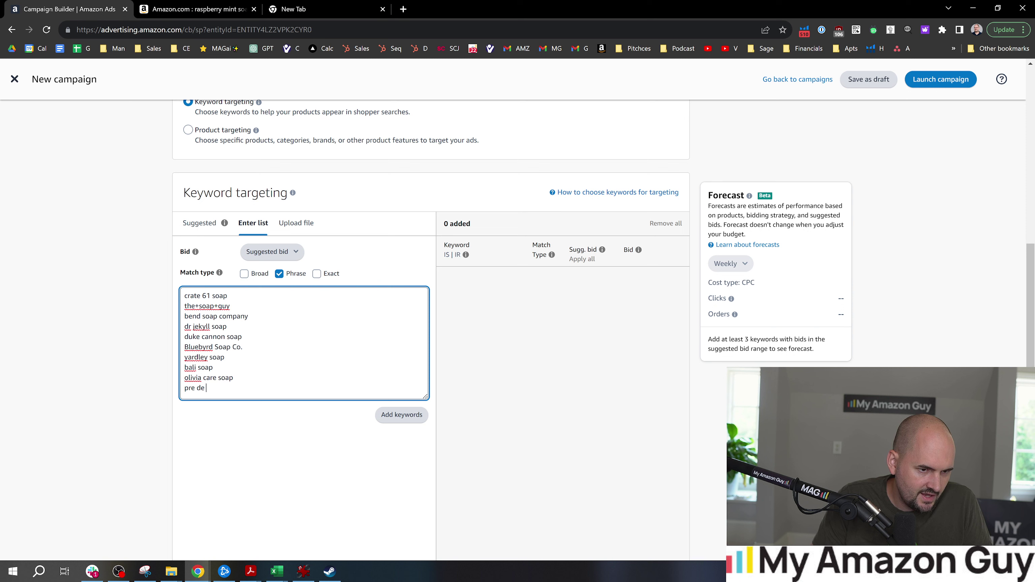
pyautogui.write('ence soap')
pyautogui.press('Return')
pyautogui.write('360')
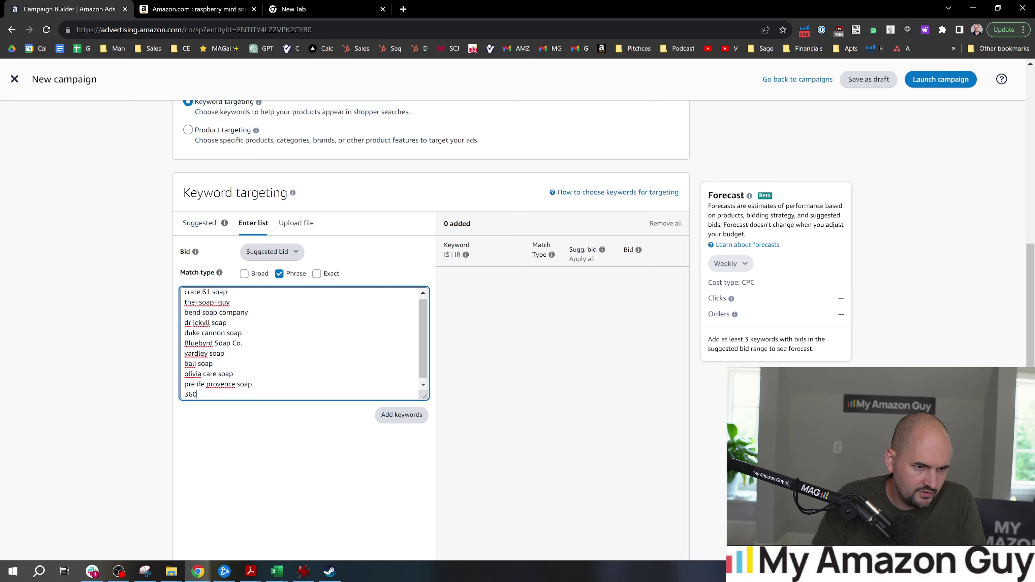
pyautogui.write('feel soap')
pyautogui.press('Return')
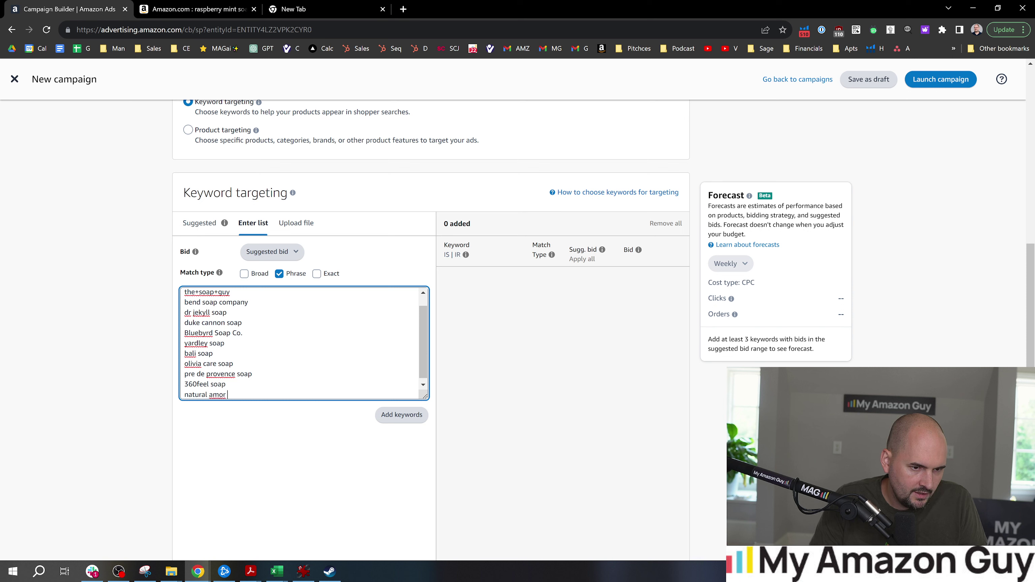
# Add the brand keywords "natural amor los angeles soap" and "rachelle parker soap" to the keyword list.
pyautogui.write('natural amor los angeles')
pyautogui.press('Return')
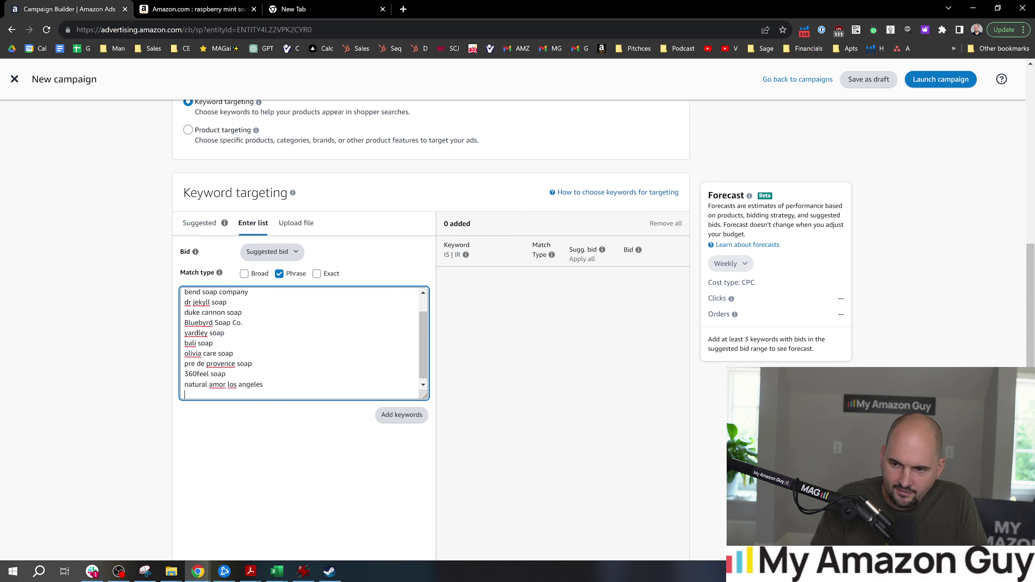
pyautogui.press('BackSpace')
pyautogui.write('soap')
pyautogui.press('Return')
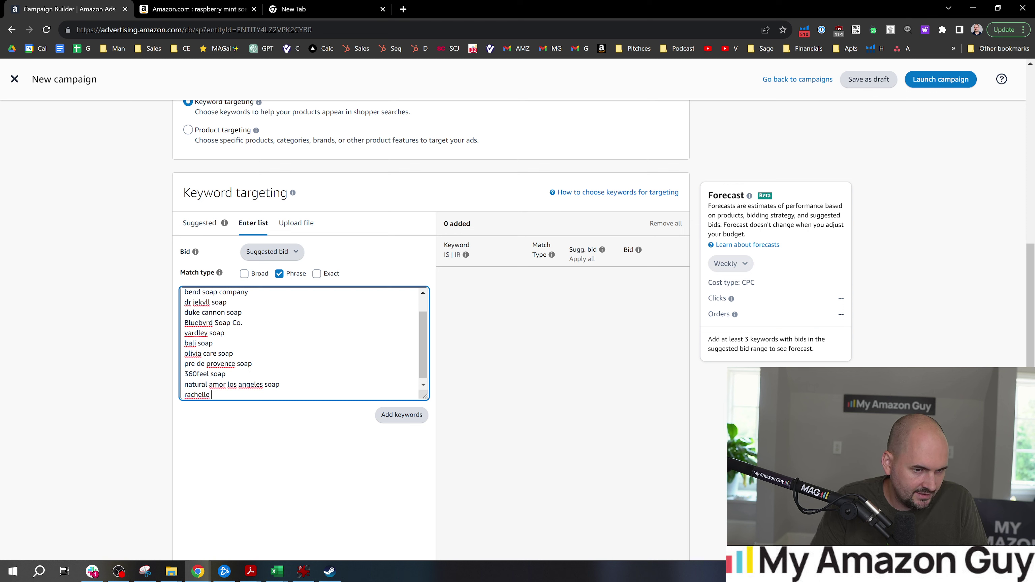
pyautogui.write('rachelle parker soap')
pyautogui.press('Return')
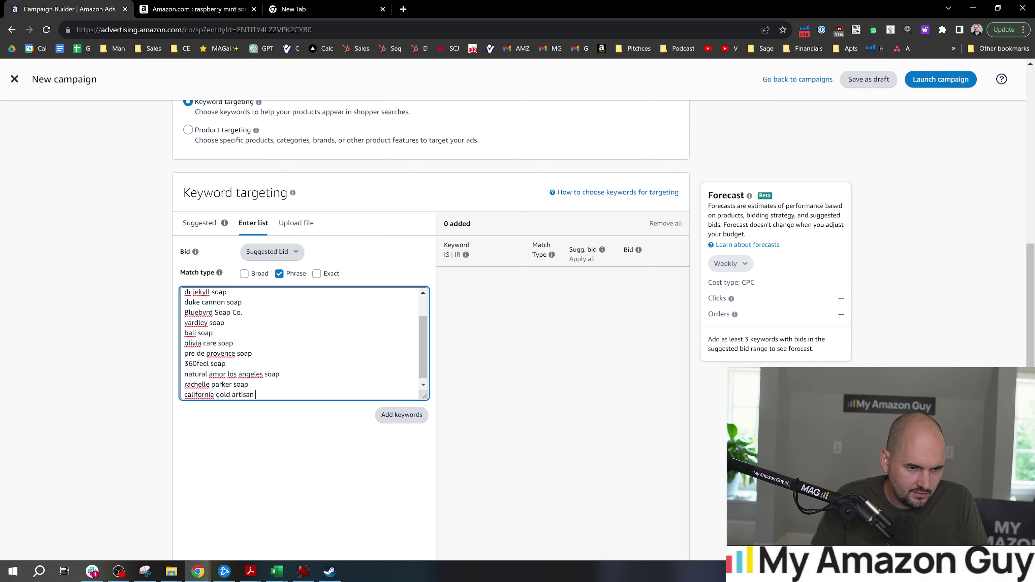
# Complete the keyword list with "california gold artisan soaps", "soap club", "skin said yes soap" and "anatoliadaphne soap".
pyautogui.press('Return')
pyautogui.write('soap club')
pyautogui.press('Return')
pyautogui.write('sk')
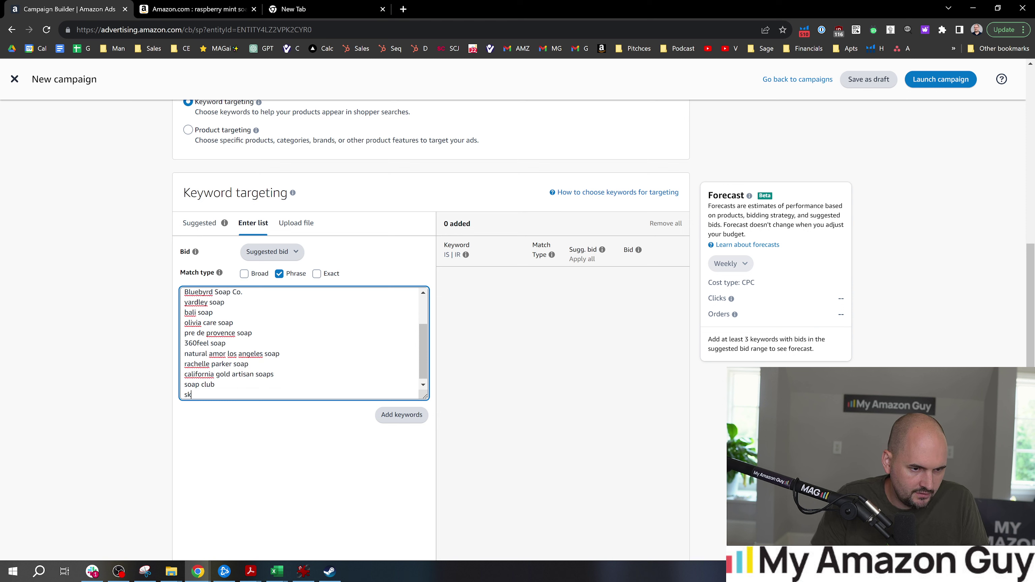
pyautogui.write('in said yes soap')
pyautogui.press('Return')
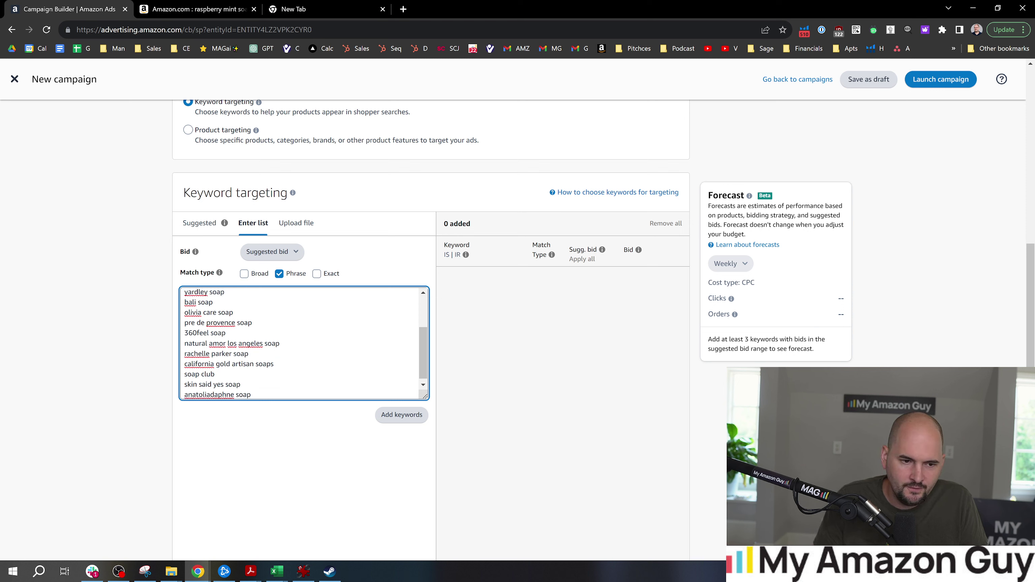
# Add the entered keywords to the campaign, using an alternate bid of $0.79 for those without a suggested bid.
pyautogui.click(401, 415)
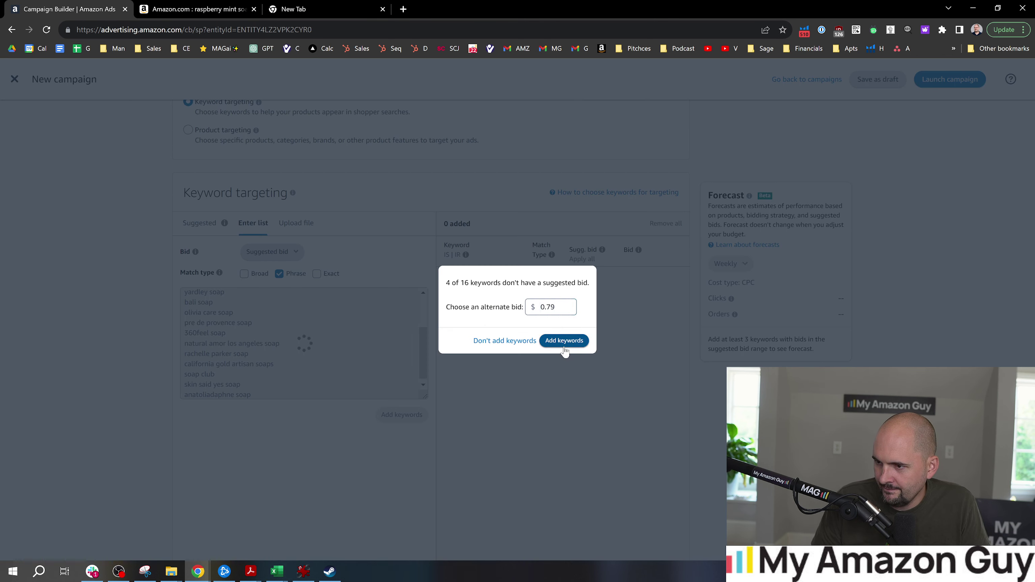
pyautogui.click(572, 343)
pyautogui.scroll(-1, 687, 319)
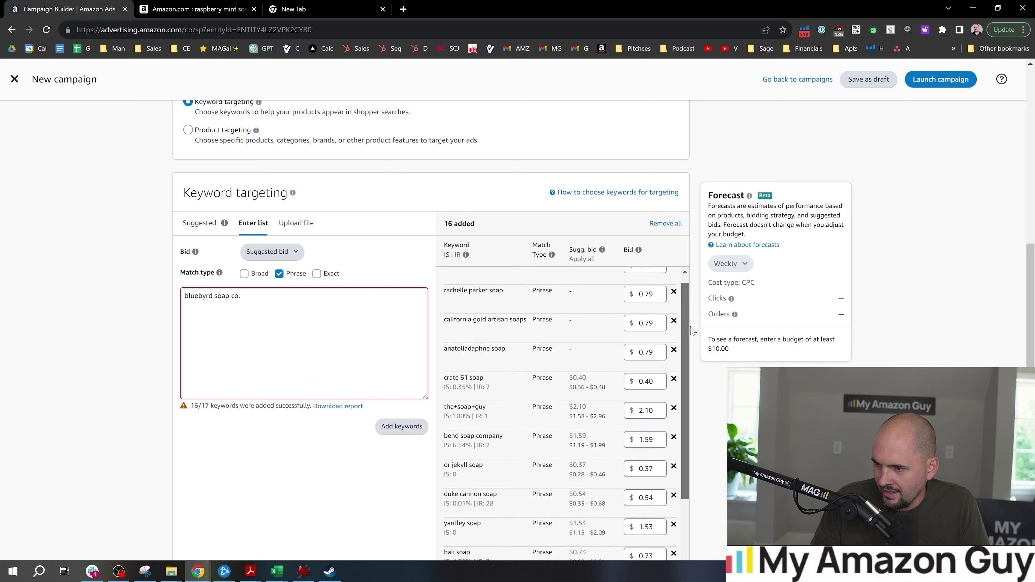
pyautogui.scroll(1, 591, 334)
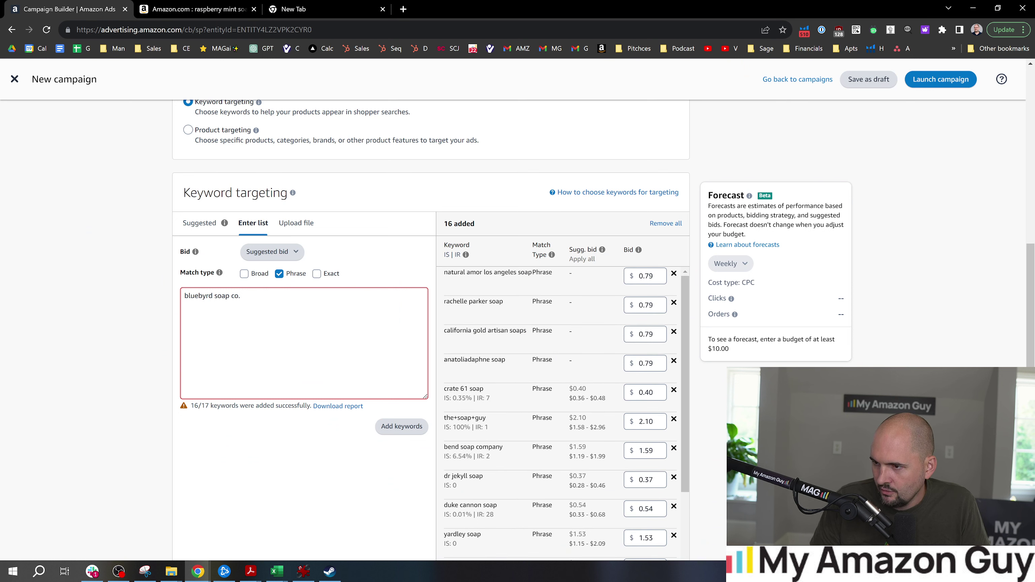
# Remove the trailing period from "bluebyrd soap co.", add it as a keyword and review the added keywords with their bids.
pyautogui.click(241, 295)
pyautogui.click(393, 426)
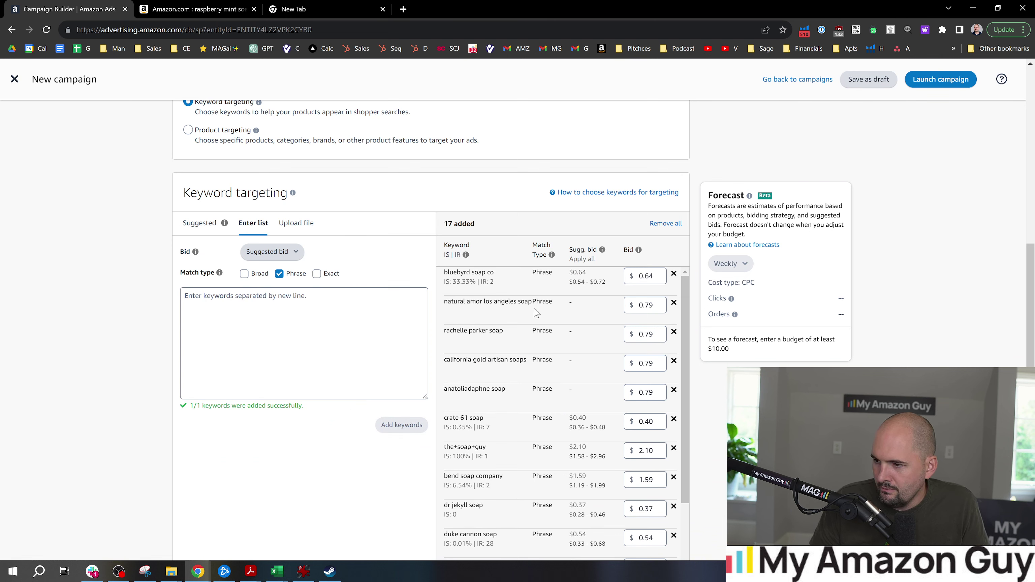
pyautogui.moveTo(688, 373); pyautogui.dragTo(718, 479)
pyautogui.scroll(5, 523, 467)
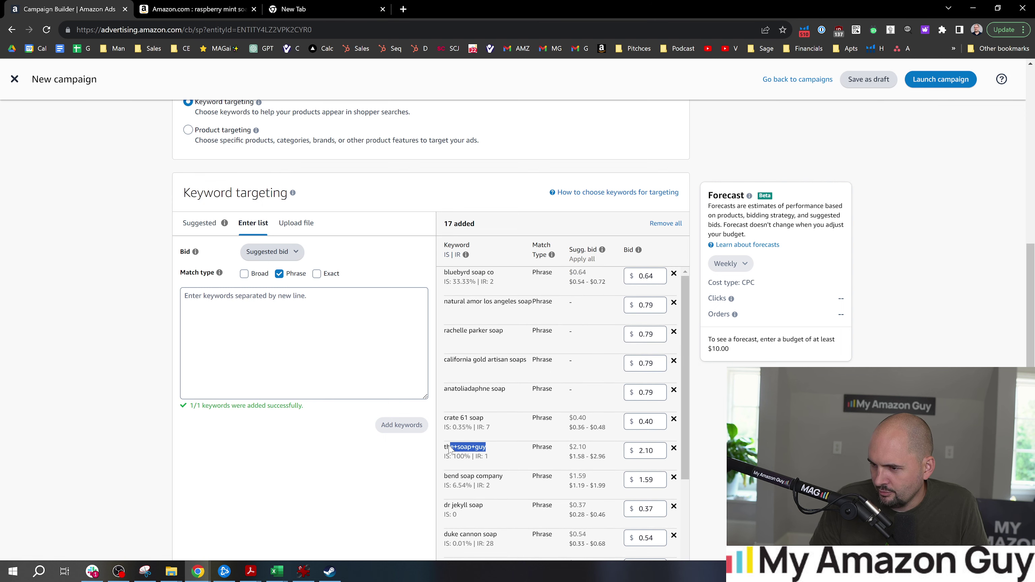
pyautogui.scroll(1, 611, 416)
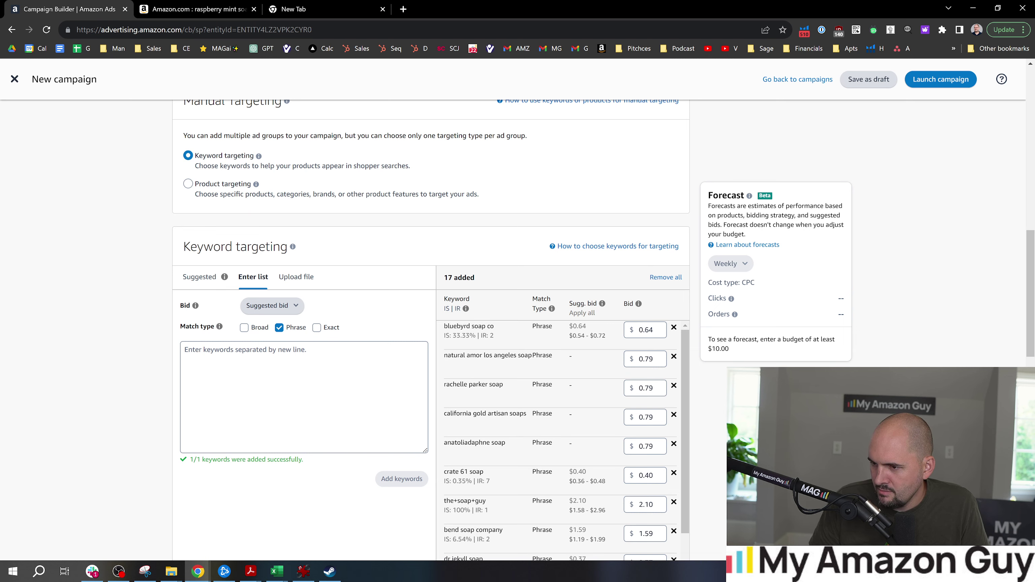
# Switch to the Amazon store, search for "rachelle parker" and look through the results for the brand's soaps.
pyautogui.click(196, 10)
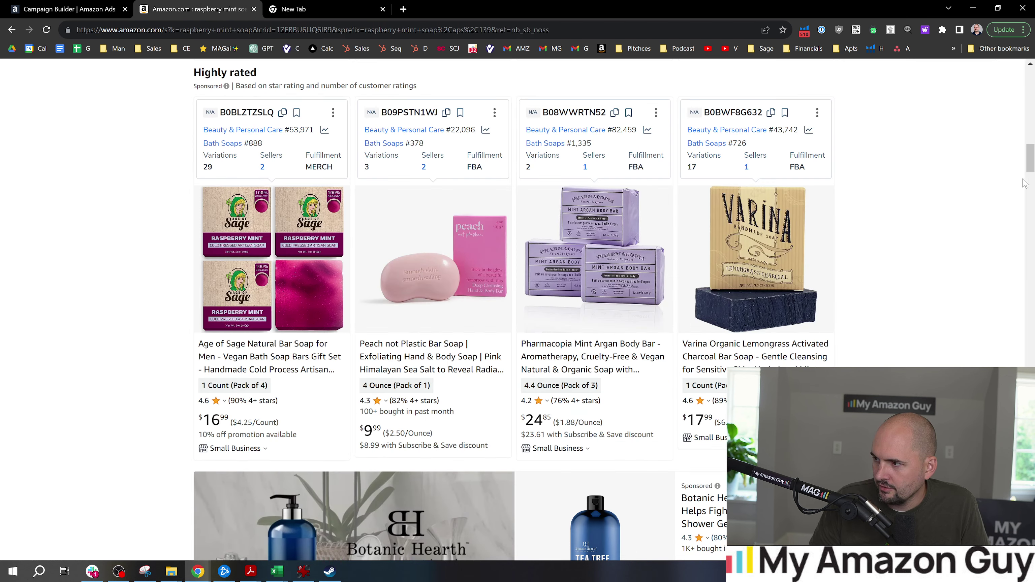
pyautogui.scroll(15, 1025, 184)
pyautogui.tripleClick(265, 74)
pyautogui.write('rachelle parker')
pyautogui.press('Return')
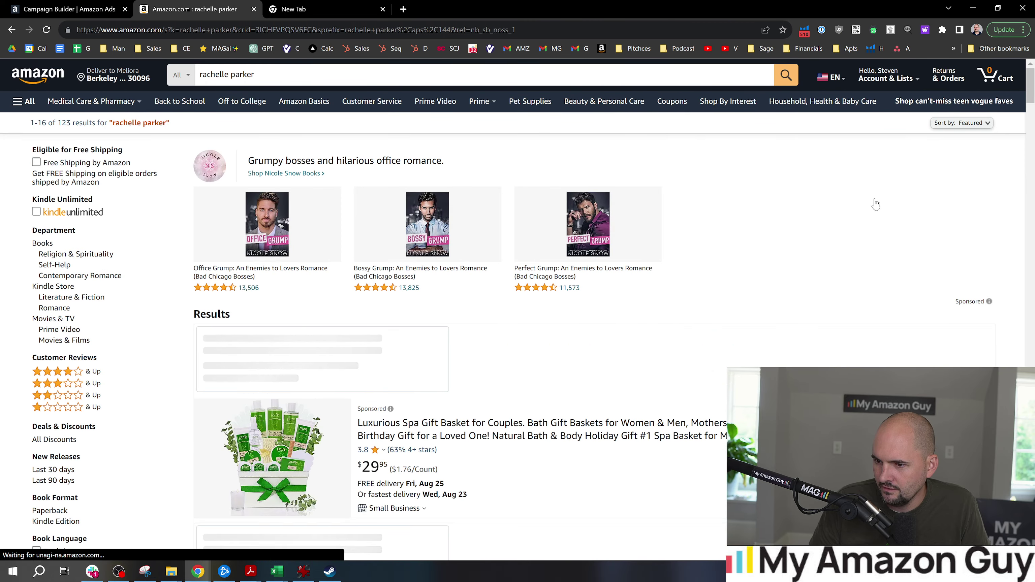
pyautogui.scroll(-10, 684, 340)
pyautogui.scroll(-15, 671, 330)
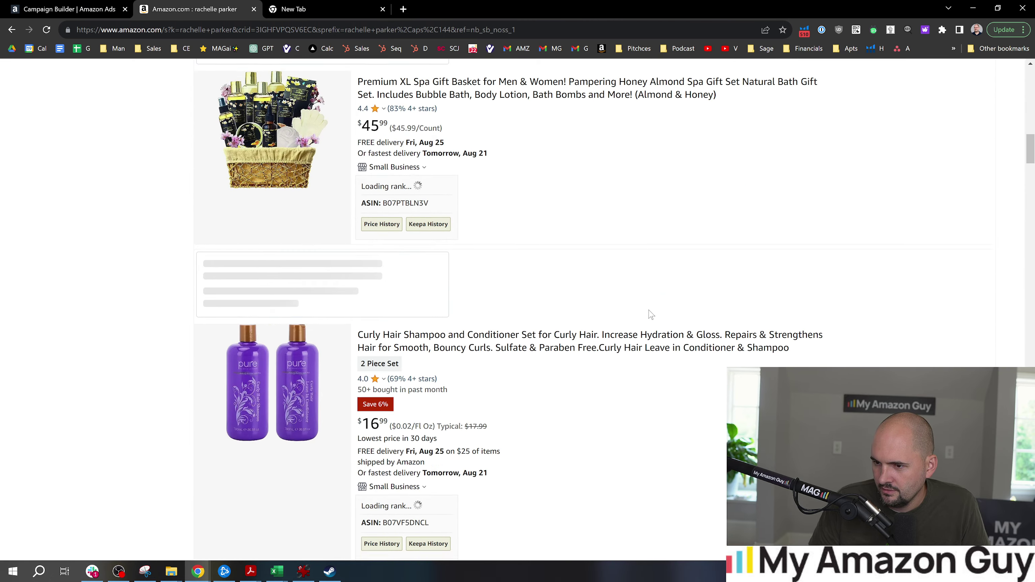
# Take "california gold artisan" from the added keywords, search the Amazon store for it and look through the results.
pyautogui.hotkey('ctrl', 'pageup')
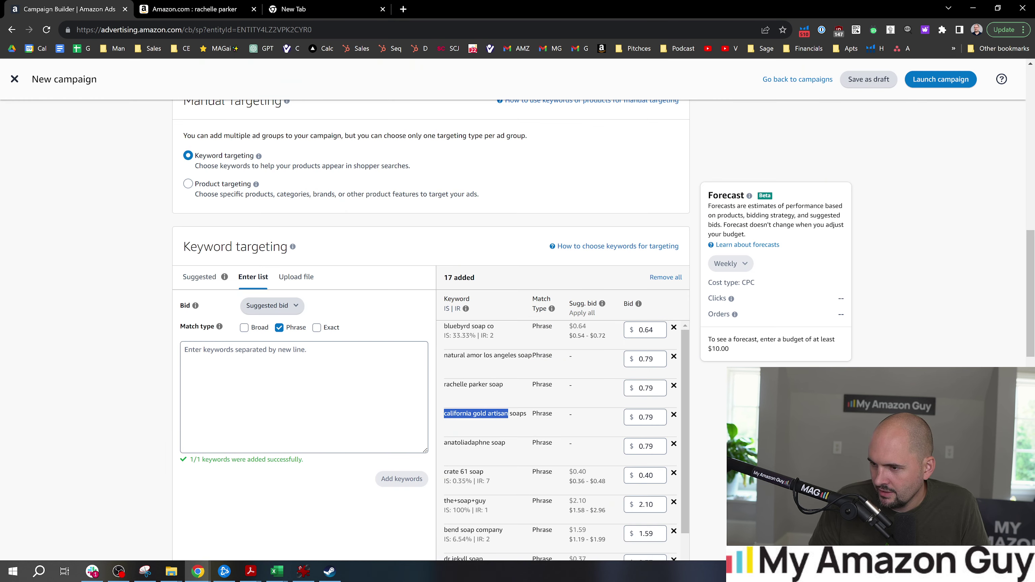
pyautogui.click(259, 13)
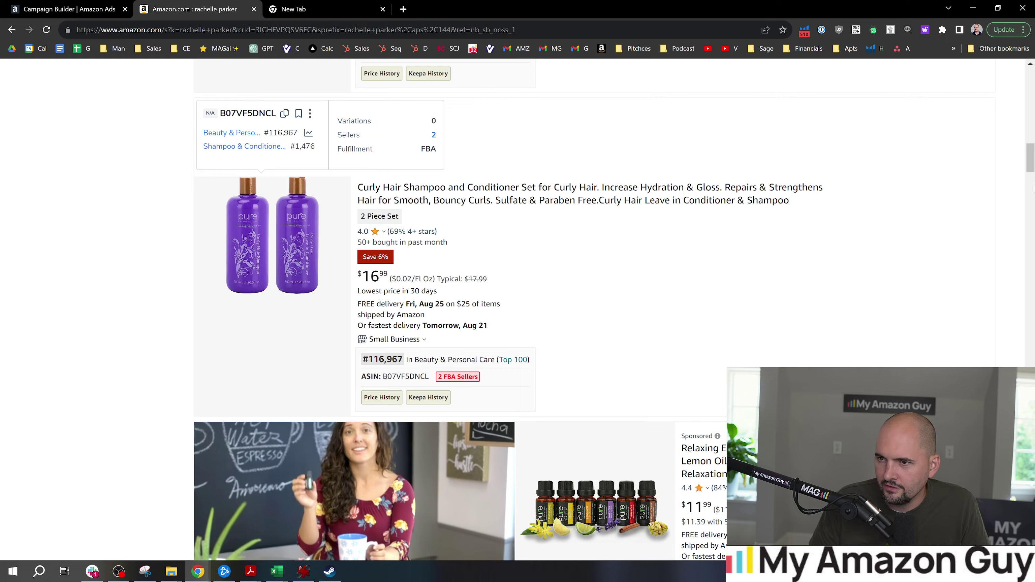
pyautogui.press('Home')
pyautogui.tripleClick(449, 74)
pyautogui.write('california gold artisan')
pyautogui.press('Return')
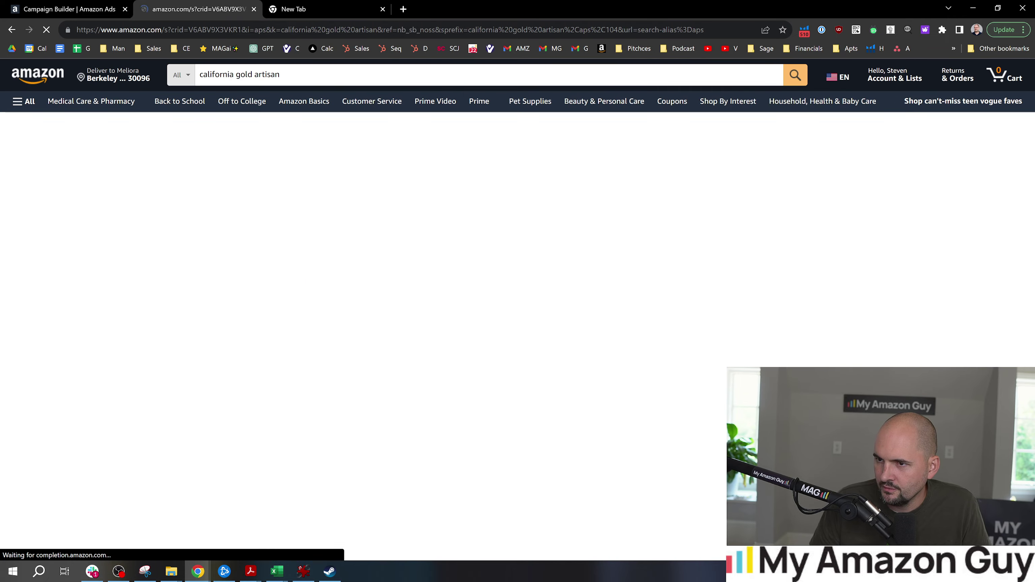
pyautogui.scroll(-5, 535, 369)
pyautogui.scroll(-8, 535, 368)
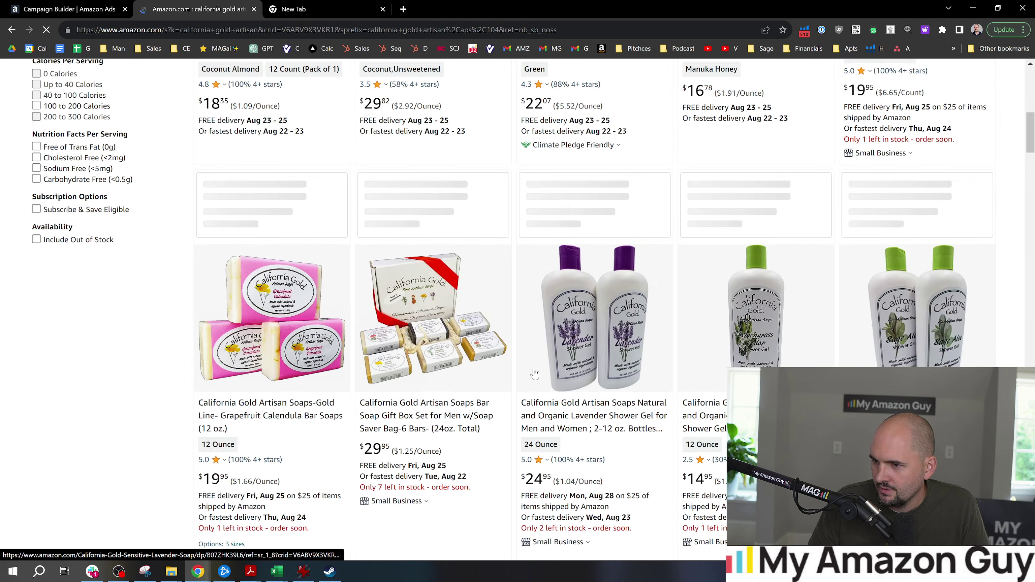
# Add "california gold artisan" to the campaign in the ads console as a phrase-match keyword with an alternate bid of $0.79.
pyautogui.click(69, 9)
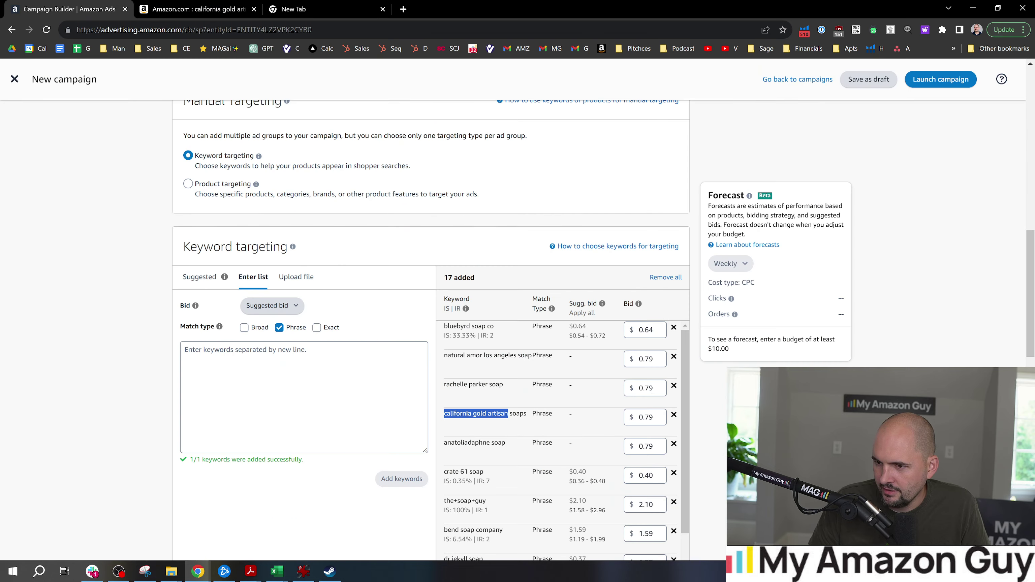
pyautogui.write('california gold artisan')
pyautogui.click(407, 484)
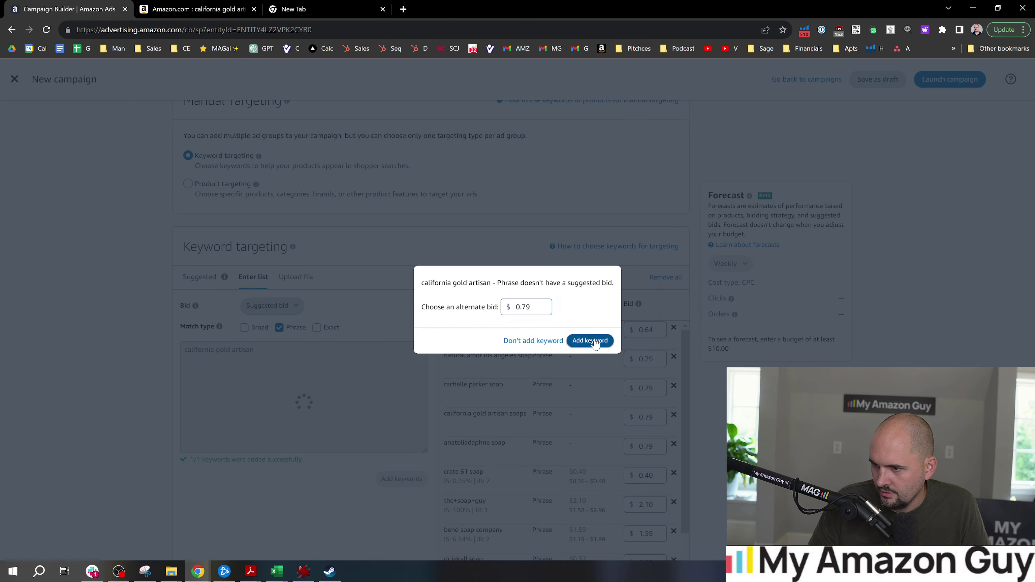
pyautogui.click(593, 341)
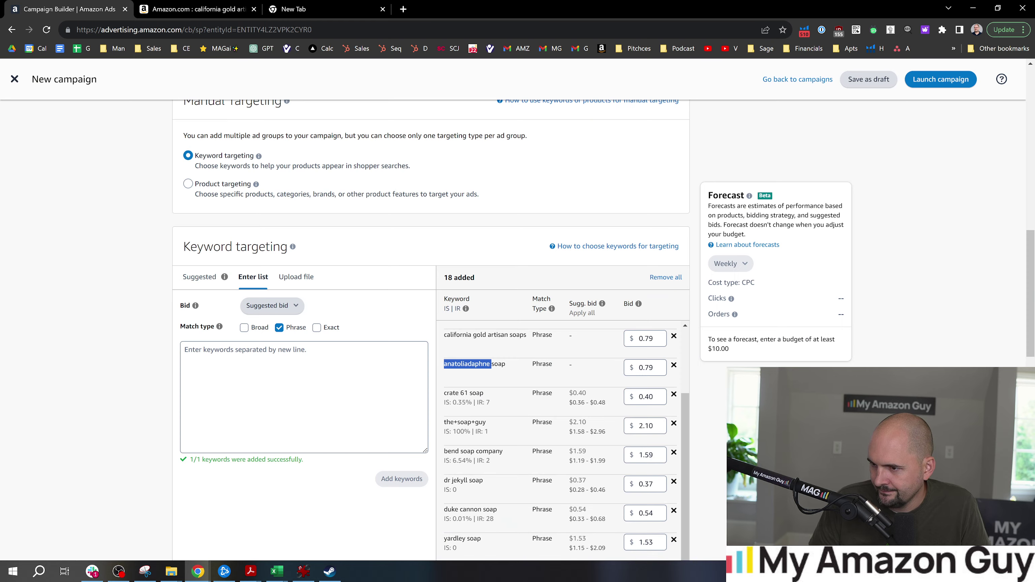
# Search the Amazon store for the brand "anatoliadaphne" and check its results.
pyautogui.click(294, 9)
pyautogui.click(195, 9)
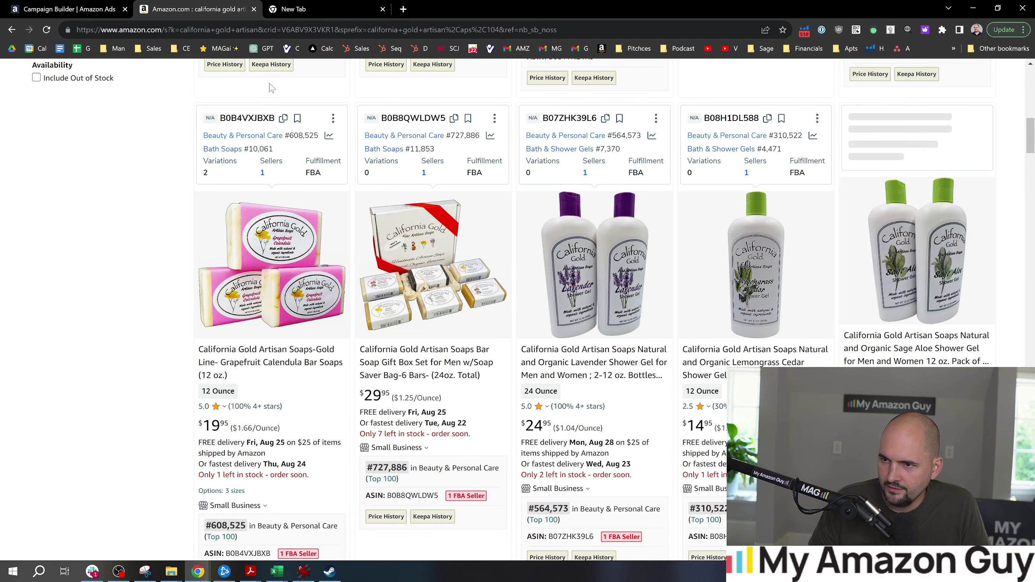
pyautogui.scroll(10, 711, 68)
pyautogui.tripleClick(711, 72)
pyautogui.write('anatoliadaphne')
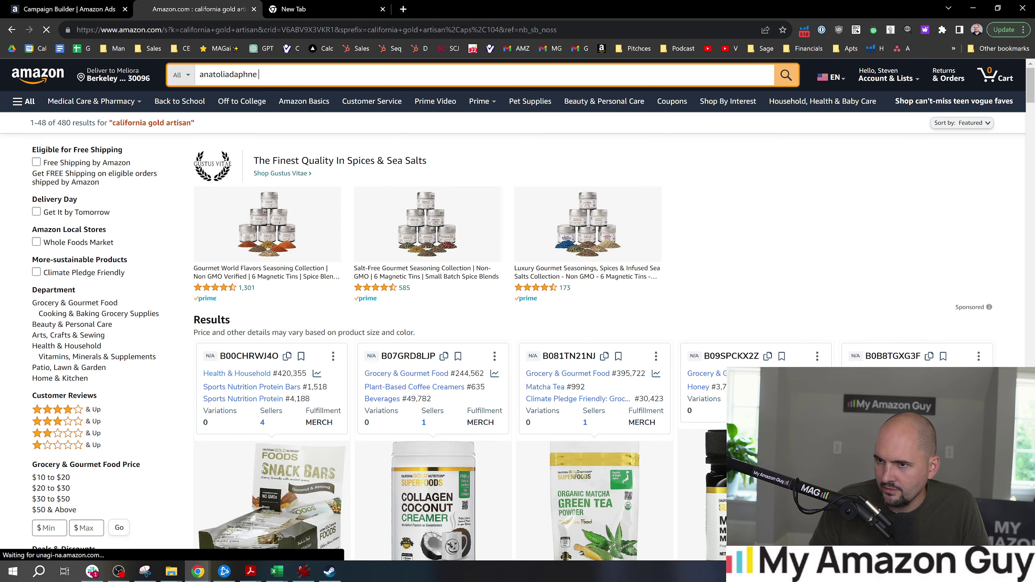
pyautogui.press('Return')
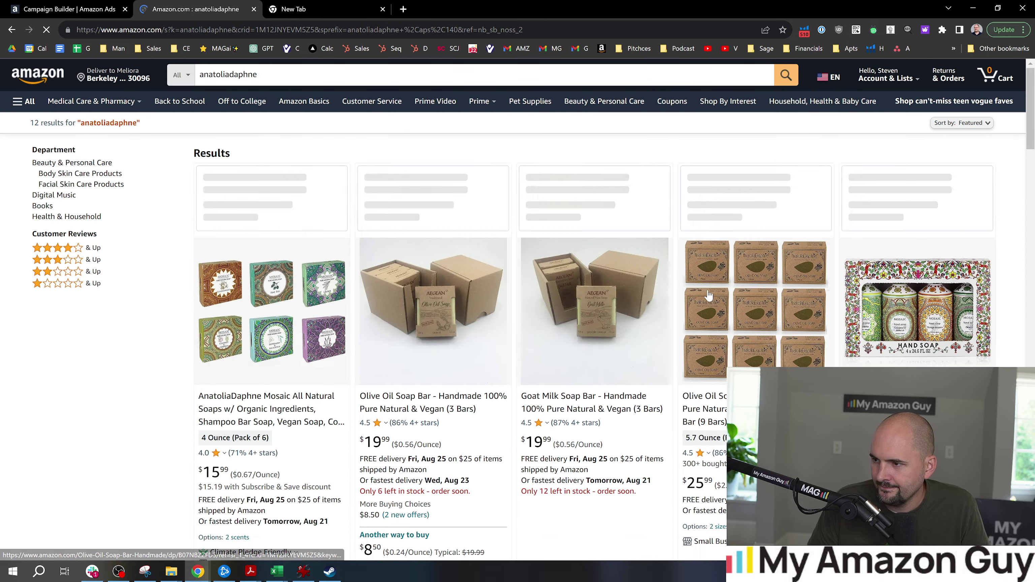
# Return to the campaign builder and add "anatoliadaphne" as a phrase-match keyword.
pyautogui.click(68, 9)
pyautogui.click(303, 396)
pyautogui.write('rachelle parker soap')
pyautogui.click(411, 477)
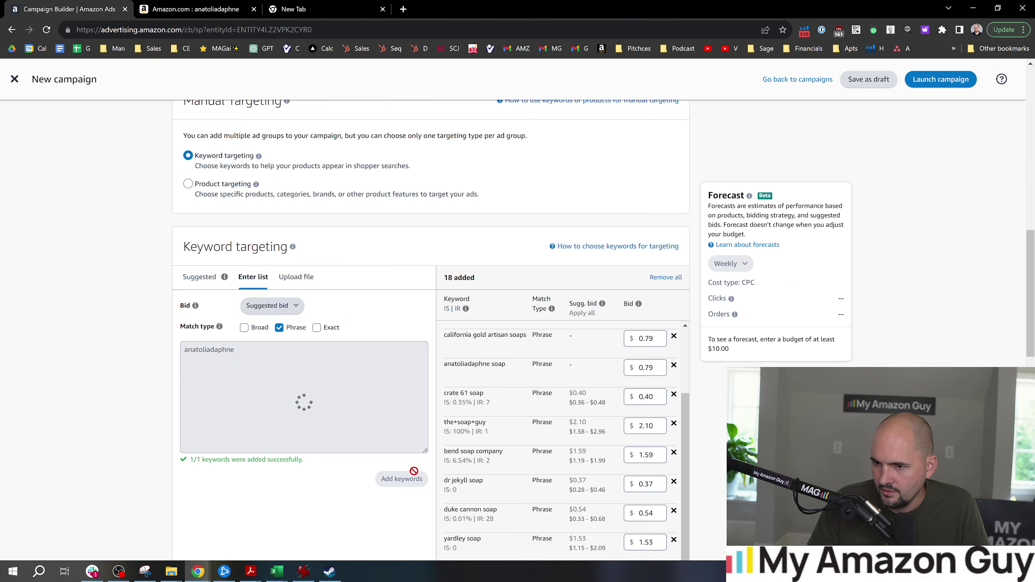
# Try to launch the campaign, go to the missing budget setting and set the daily budget to $200.00.
pyautogui.scroll(8, 431, 326)
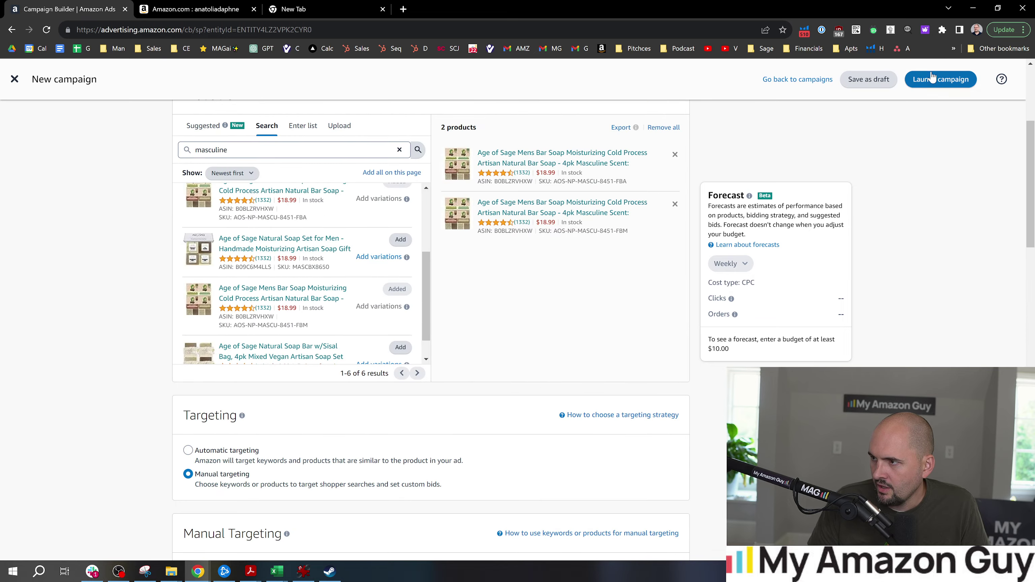
pyautogui.click(932, 78)
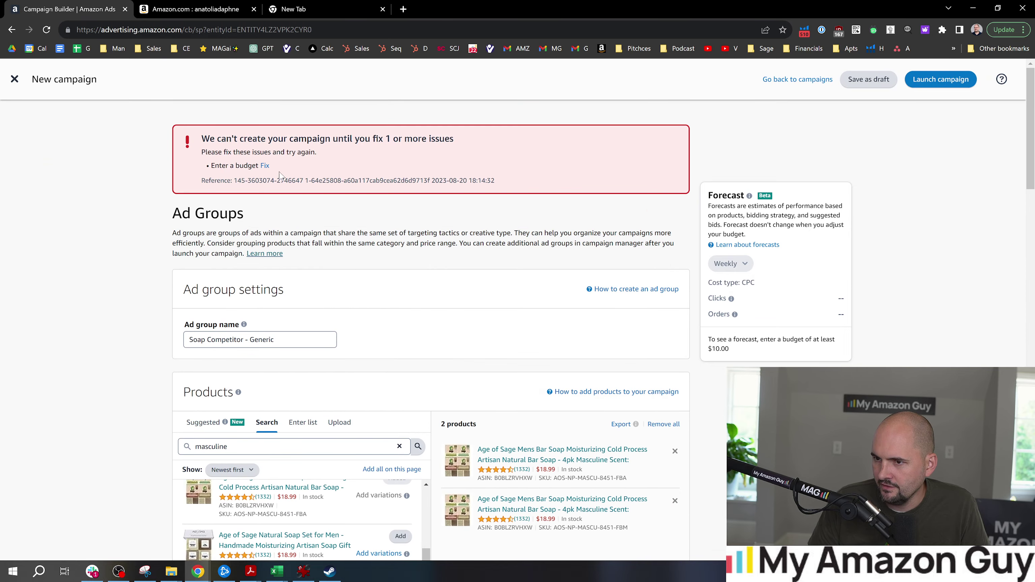
pyautogui.click(265, 165)
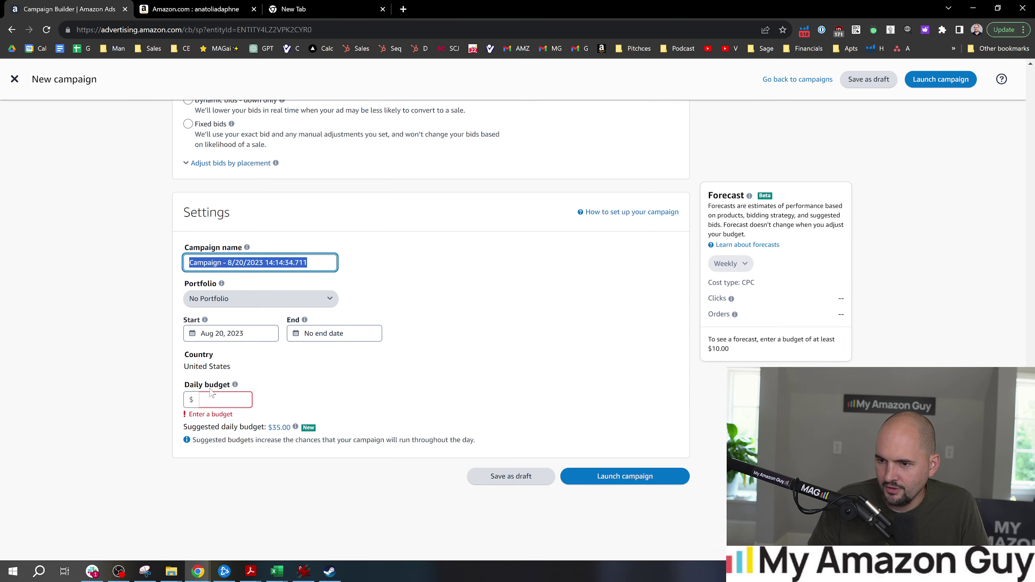
pyautogui.click(543, 423)
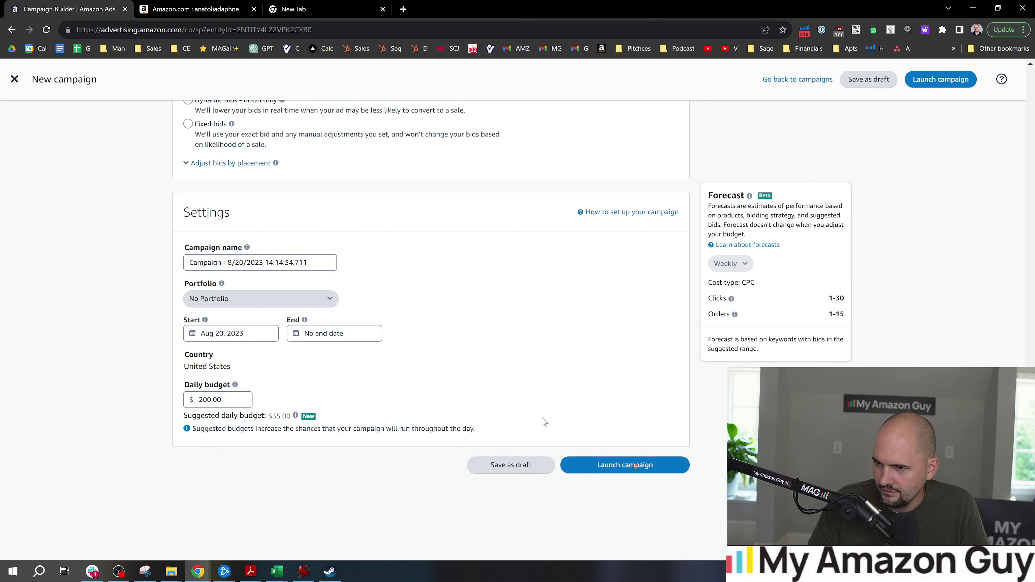
# Copy the ad group name "Soap Competitor - Generic" into the campaign name and launch the campaign.
pyautogui.click(301, 263)
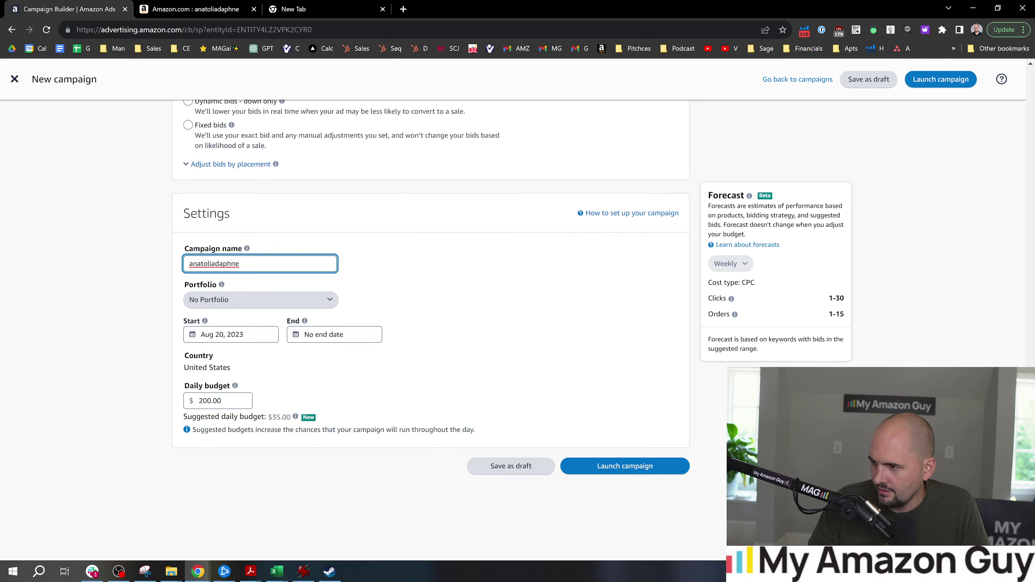
pyautogui.scroll(15, 304, 232)
pyautogui.click(261, 340)
pyautogui.scroll(-15, 326, 485)
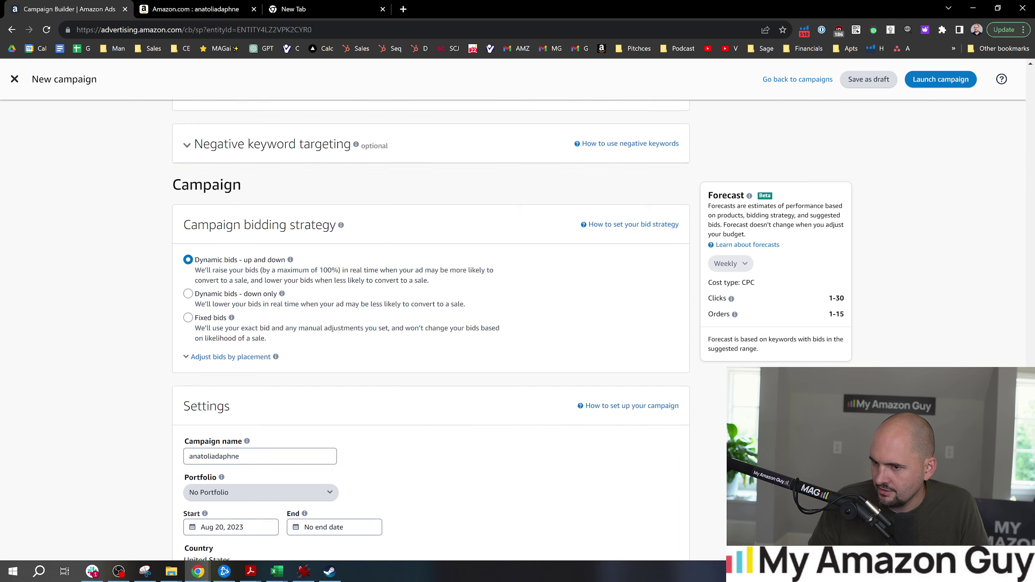
pyautogui.click(261, 207)
pyautogui.hotkey('ctrl', 'a')
pyautogui.write('Soap Competitor - Generic')
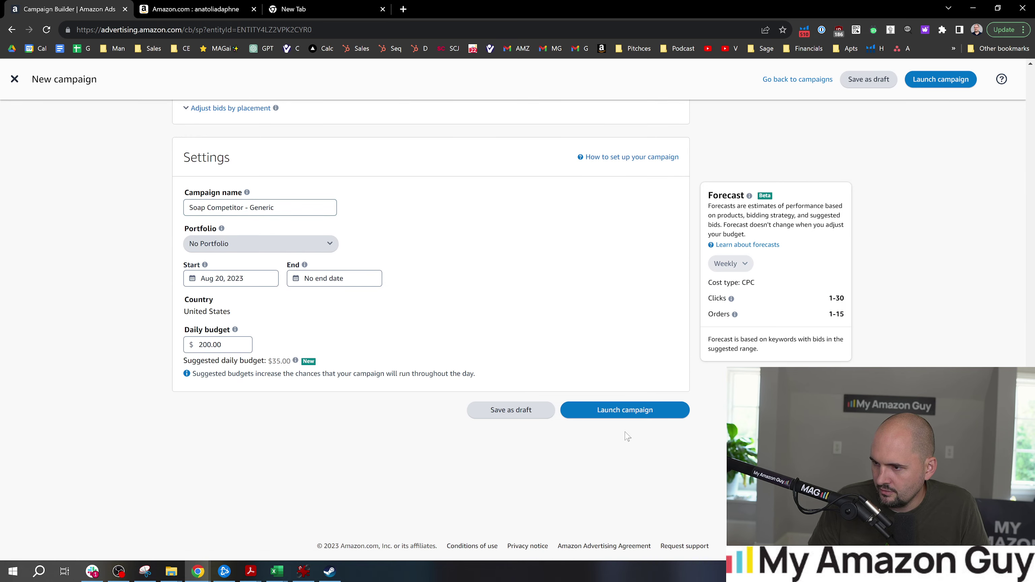
pyautogui.click(630, 410)
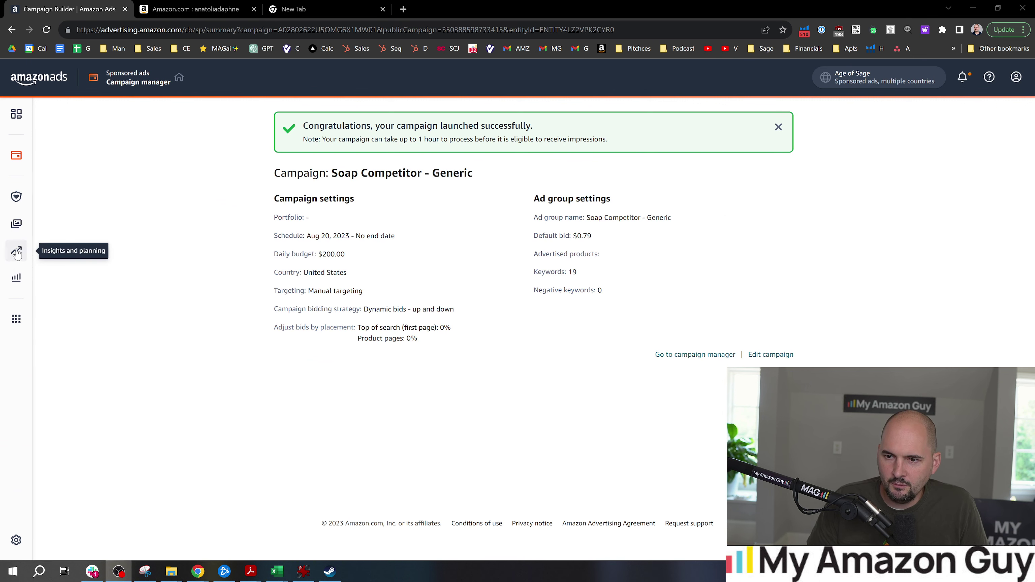
# Look over the store search results and the Insights and planning options, and open the Opportunities page in the ads console.
pyautogui.click(180, 9)
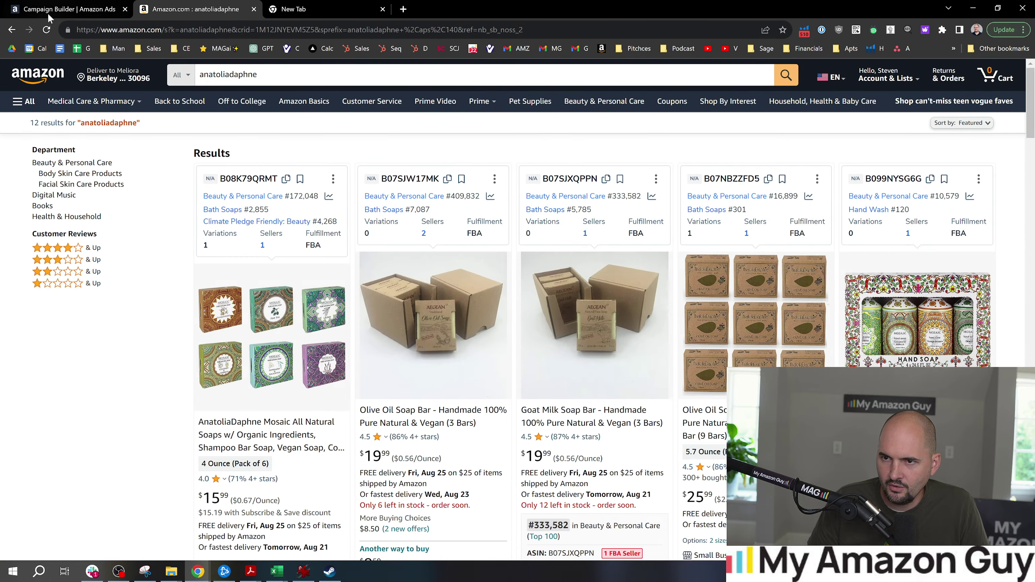
pyautogui.click(48, 12)
pyautogui.click(17, 252)
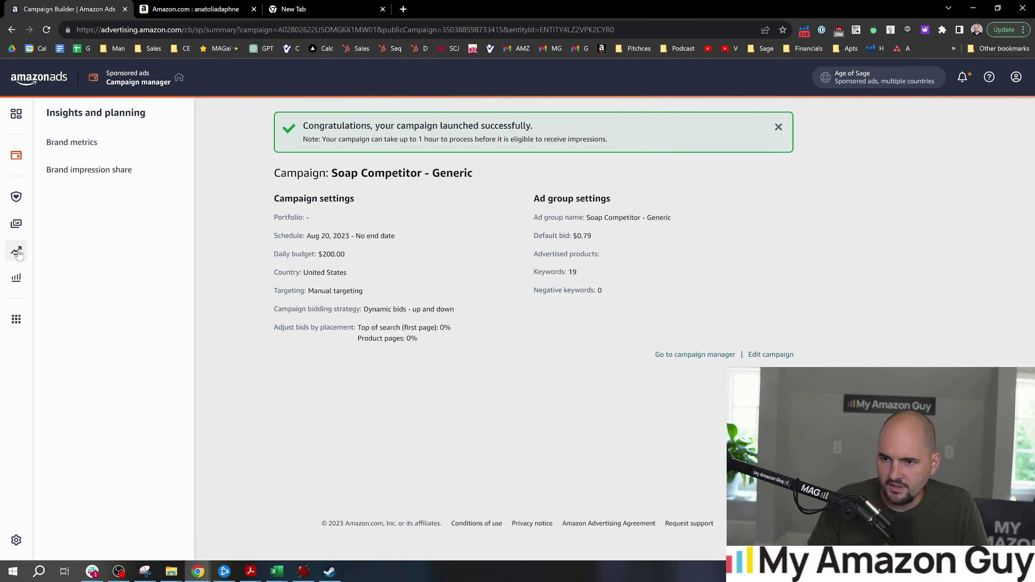
pyautogui.moveTo(17, 157)
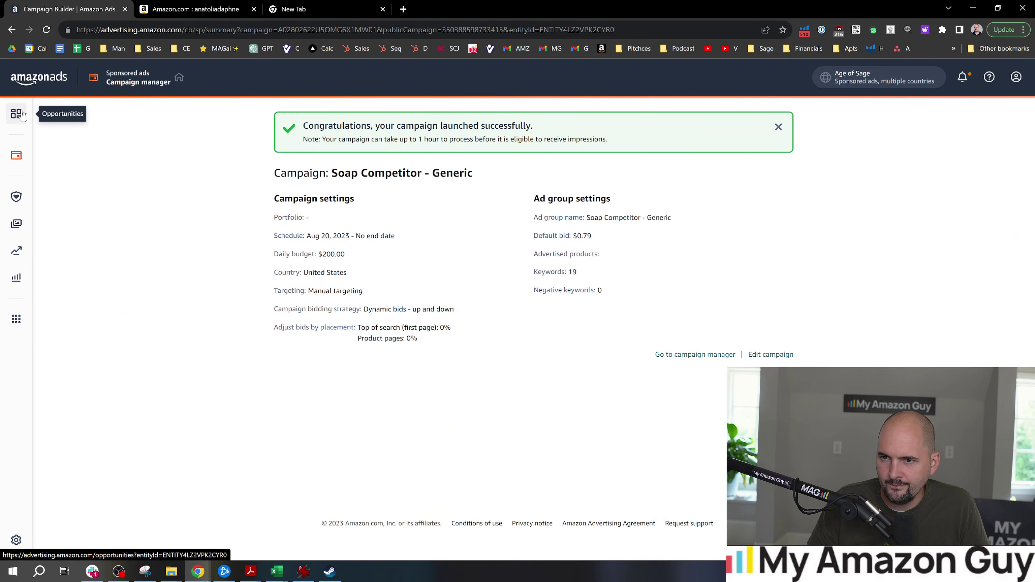
pyautogui.click(16, 111)
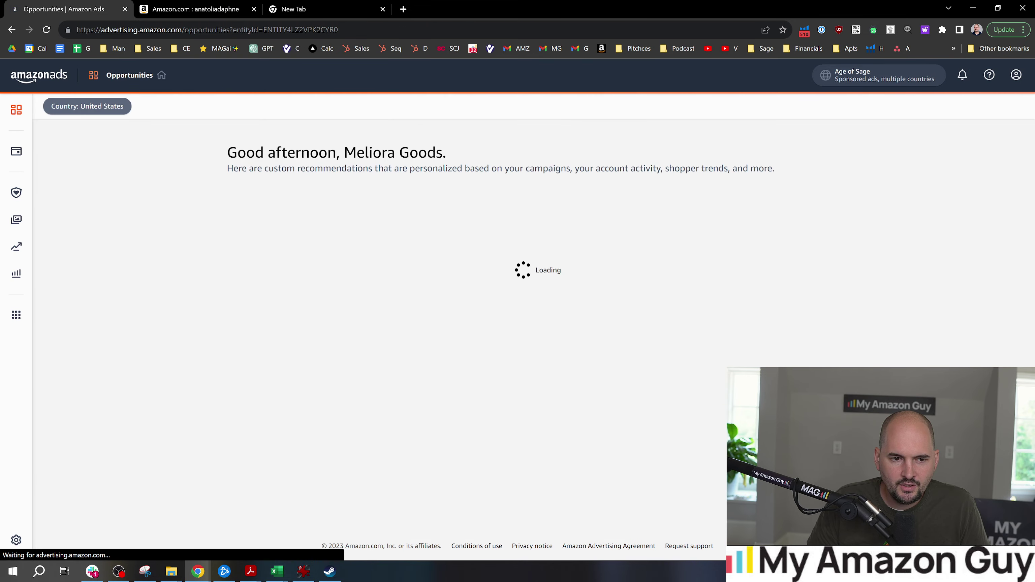